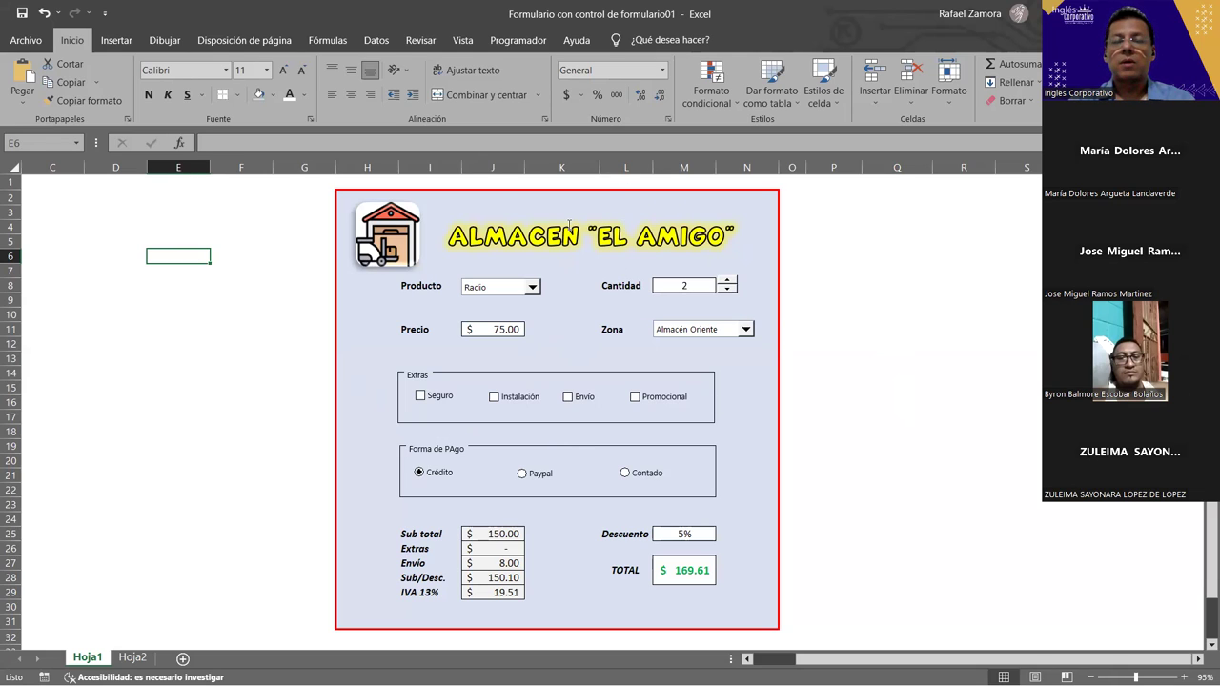
# Step: Show the Programador tab and view the Insertar form-control list, then close it
pyautogui.click(519, 41)
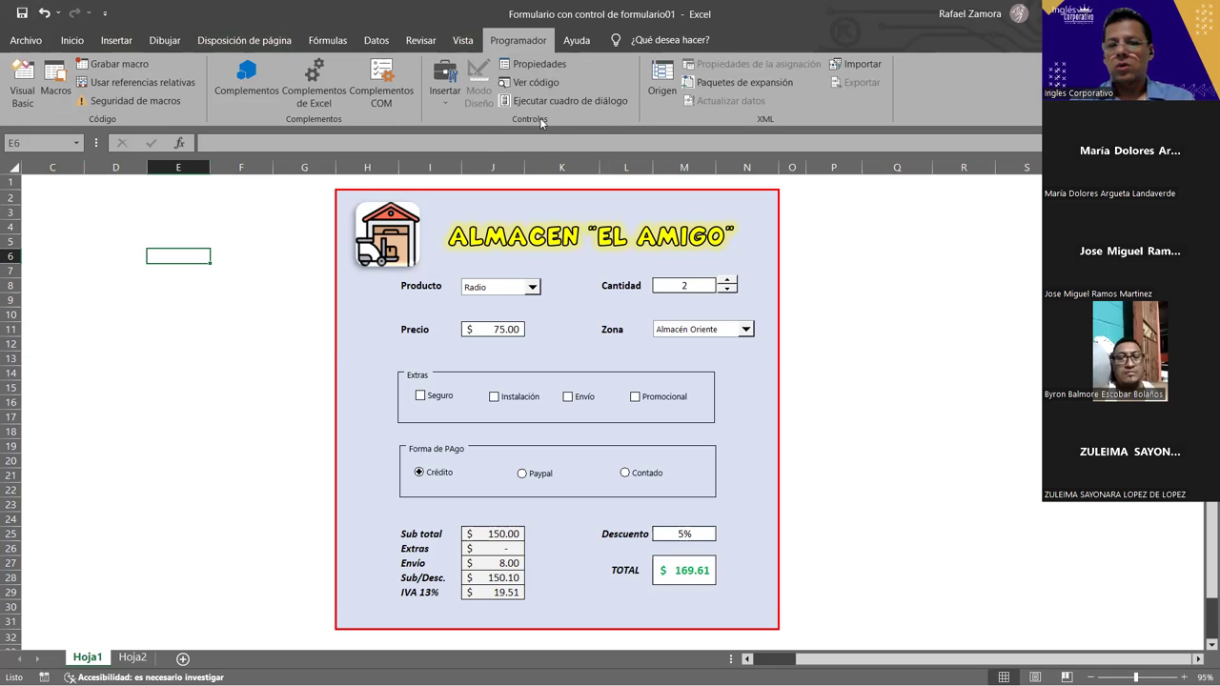
pyautogui.click(447, 102)
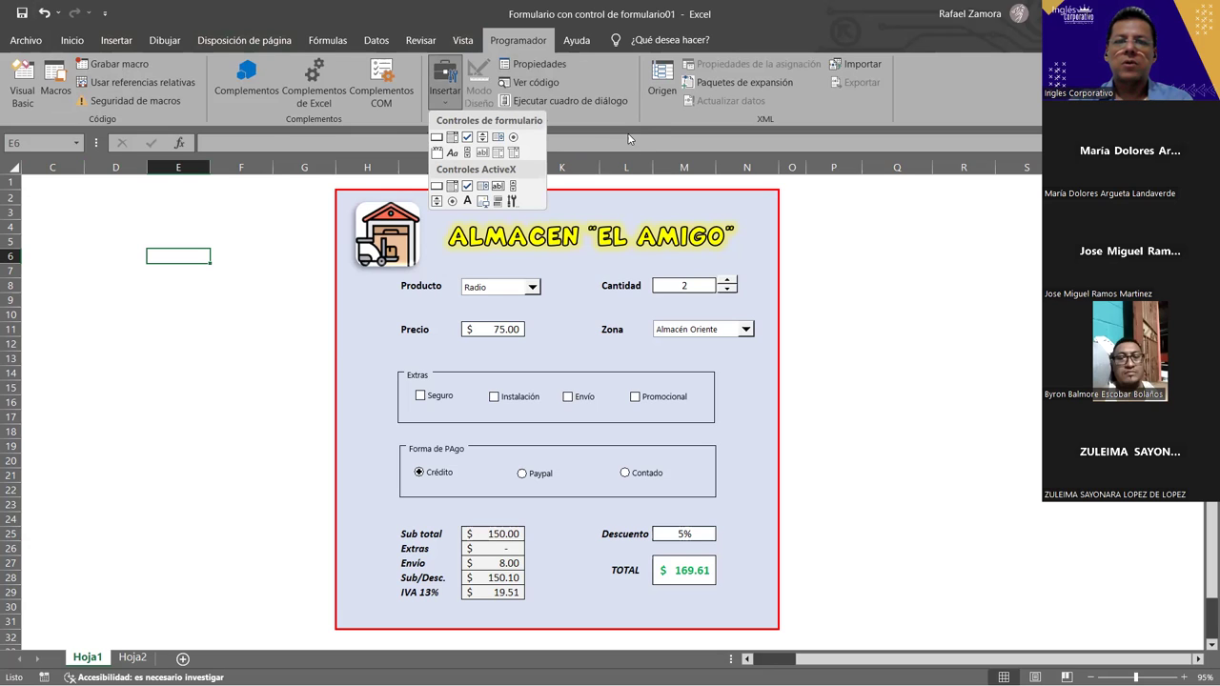
pyautogui.click(691, 164)
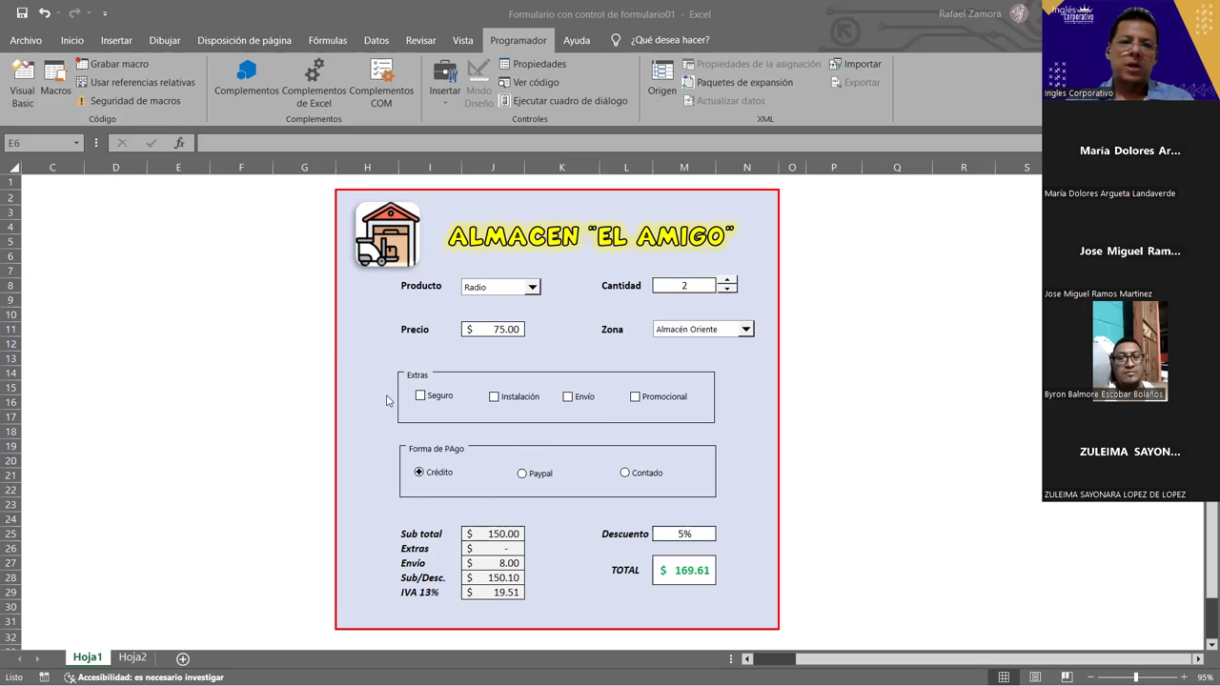
# Step: Try Servidor as the product and step the quantity up, then back down to 1
pyautogui.click(532, 288)
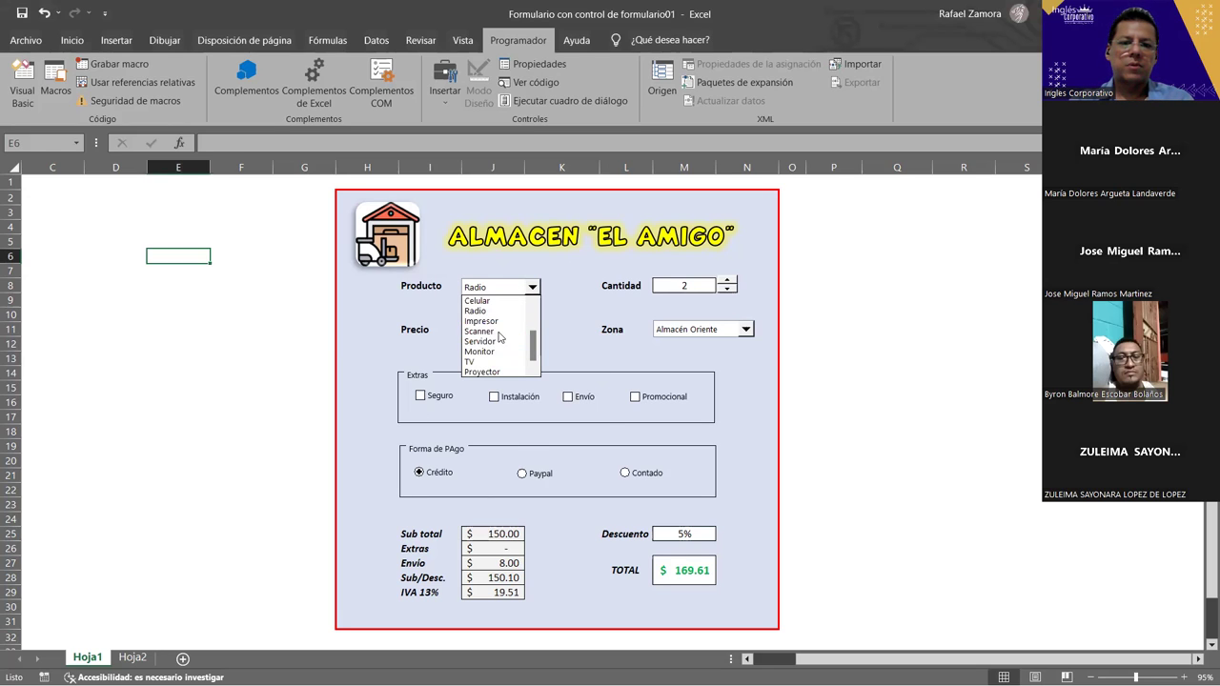
pyautogui.click(496, 341)
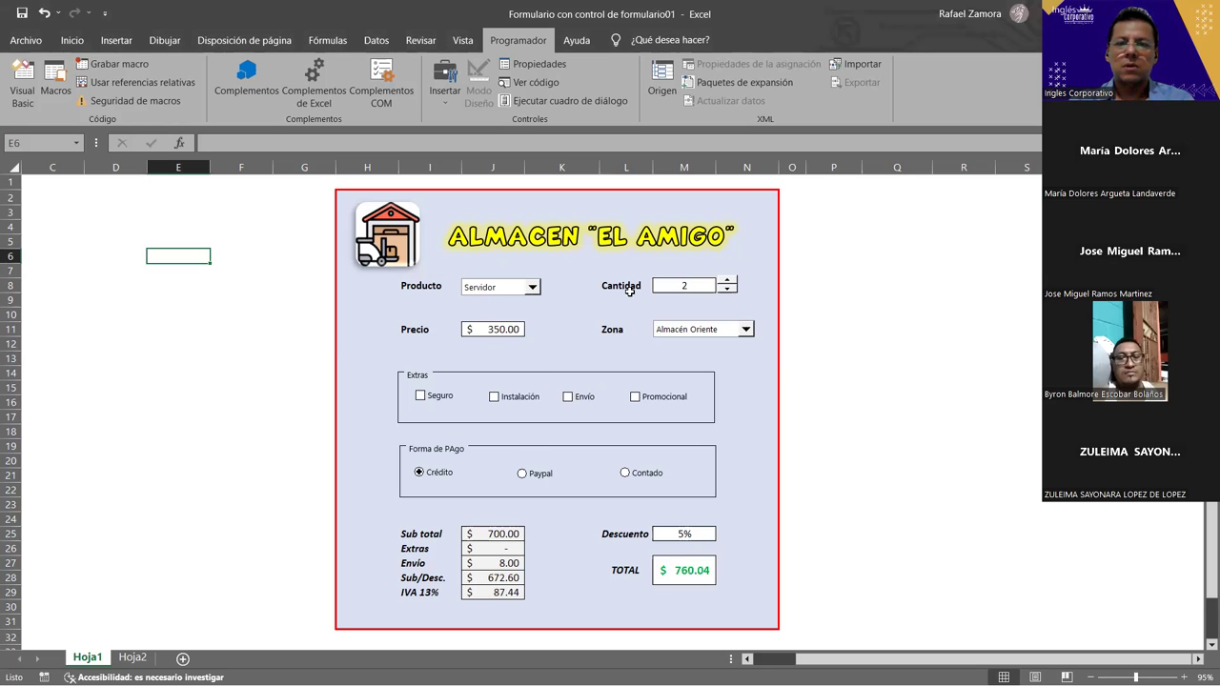
pyautogui.click(726, 289)
pyautogui.click(727, 284)
pyautogui.doubleClick(726, 284)
pyautogui.click(721, 292)
pyautogui.doubleClick(721, 291)
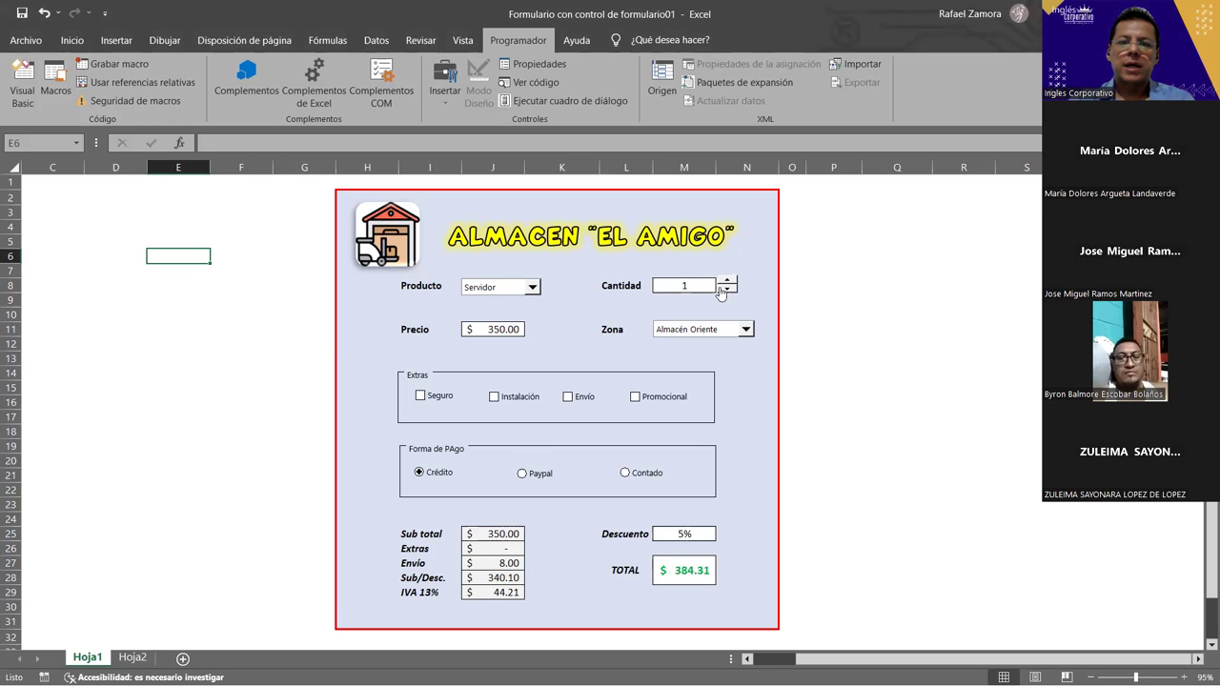
# Step: Choose Mouse with quantity 3 and Almacén Occidente as the zone
pyautogui.click(530, 289)
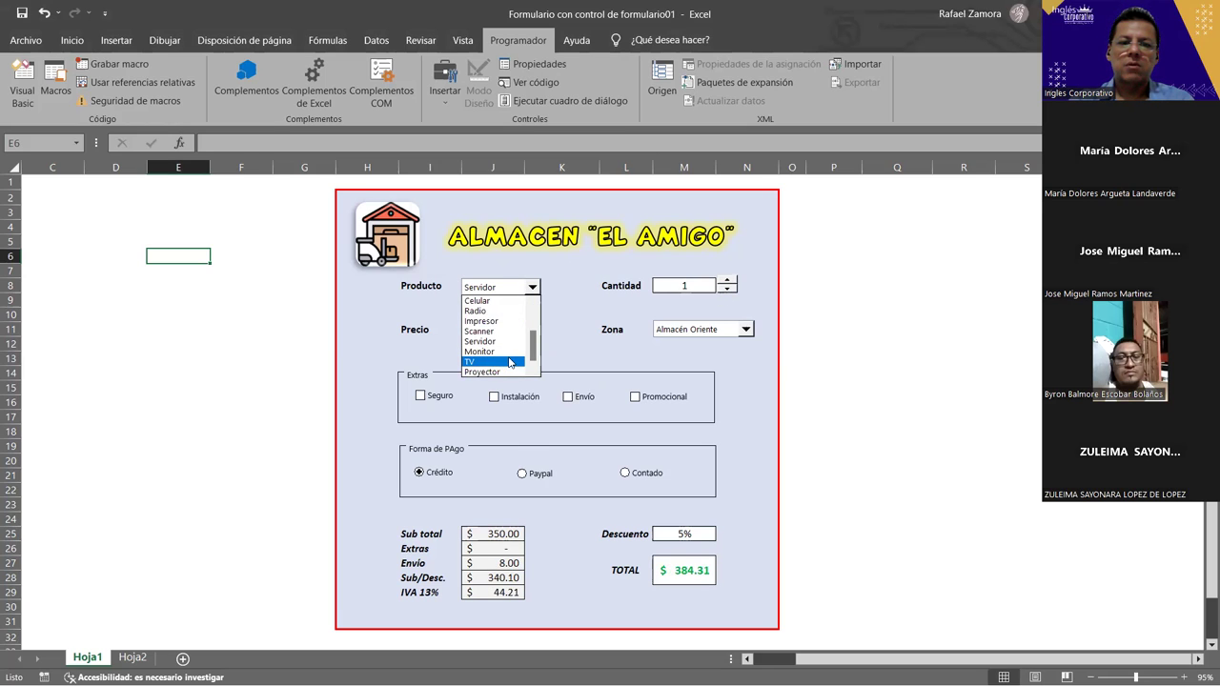
pyautogui.moveTo(534, 345); pyautogui.dragTo(544, 286)
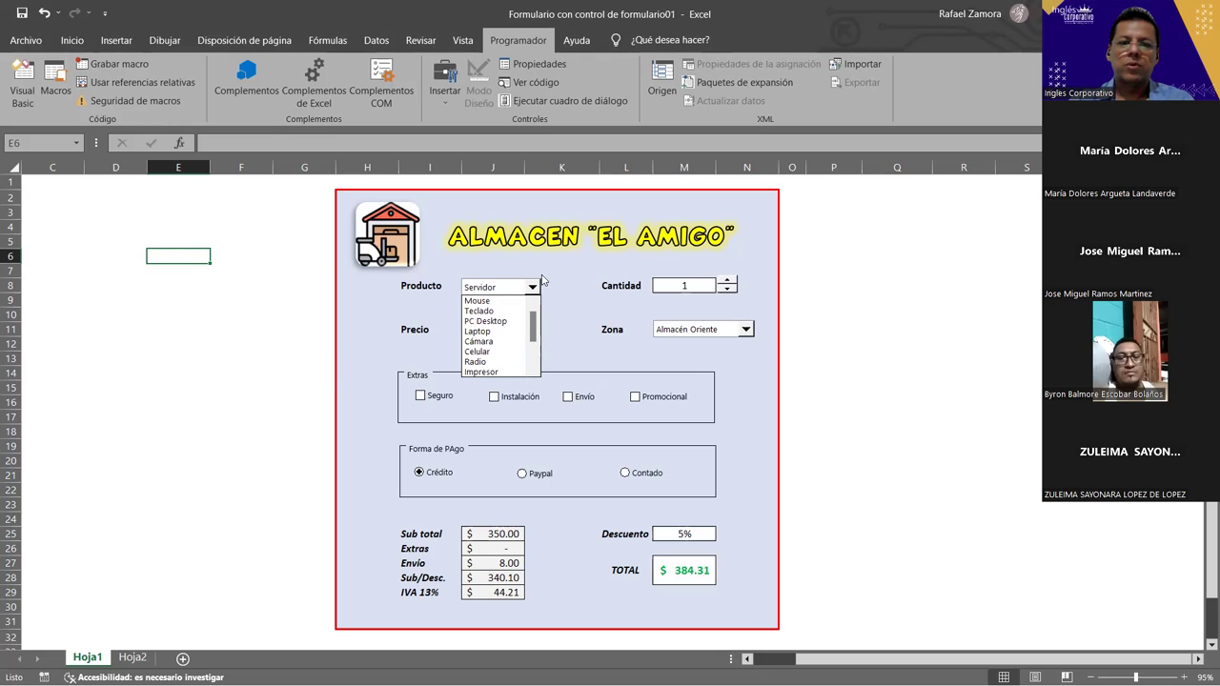
pyautogui.click(478, 301)
pyautogui.click(728, 282)
pyautogui.click(728, 282)
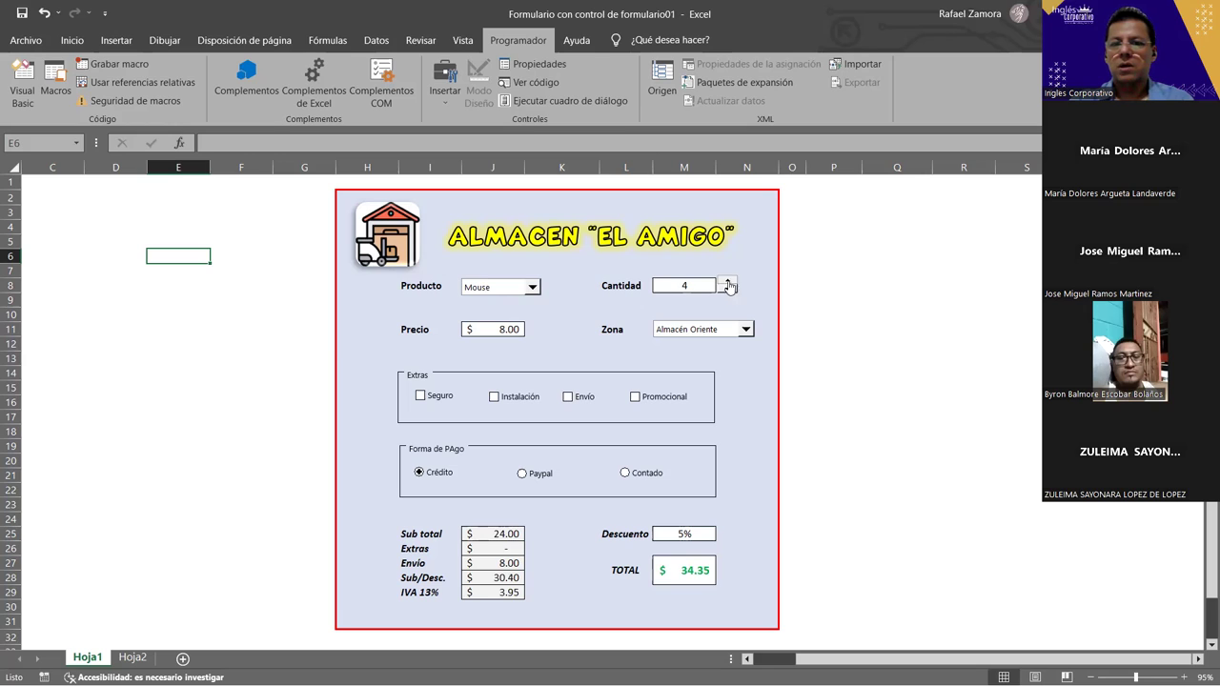
pyautogui.click(742, 330)
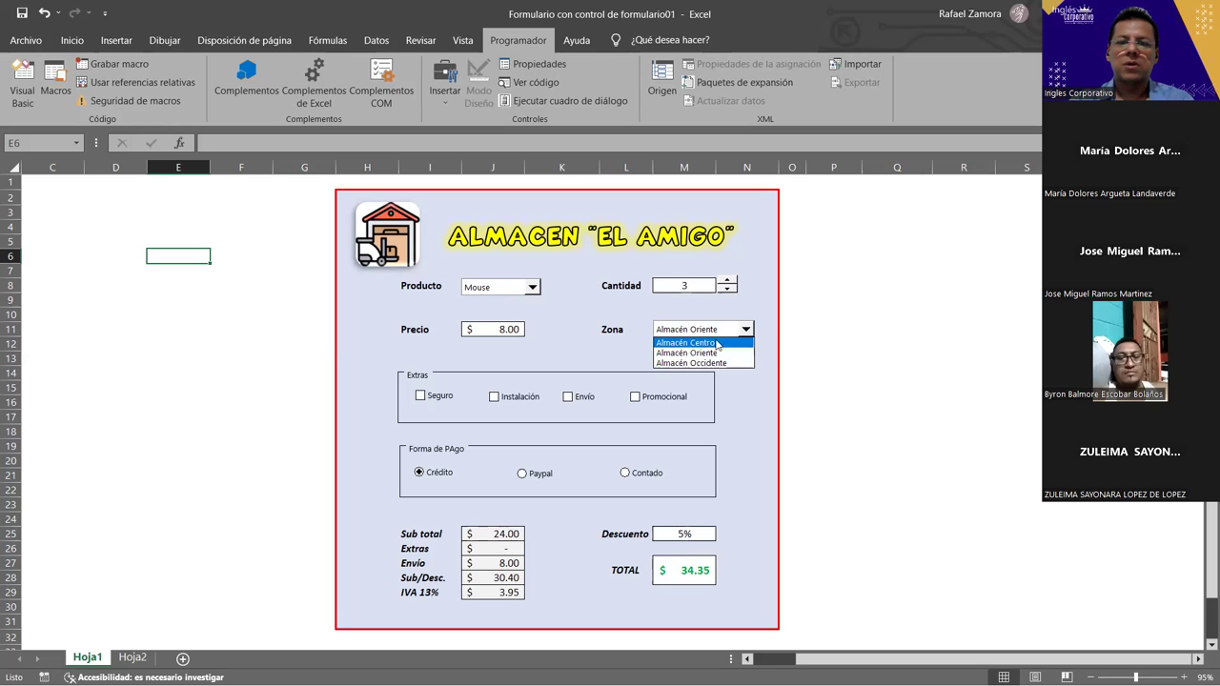
pyautogui.click(722, 342)
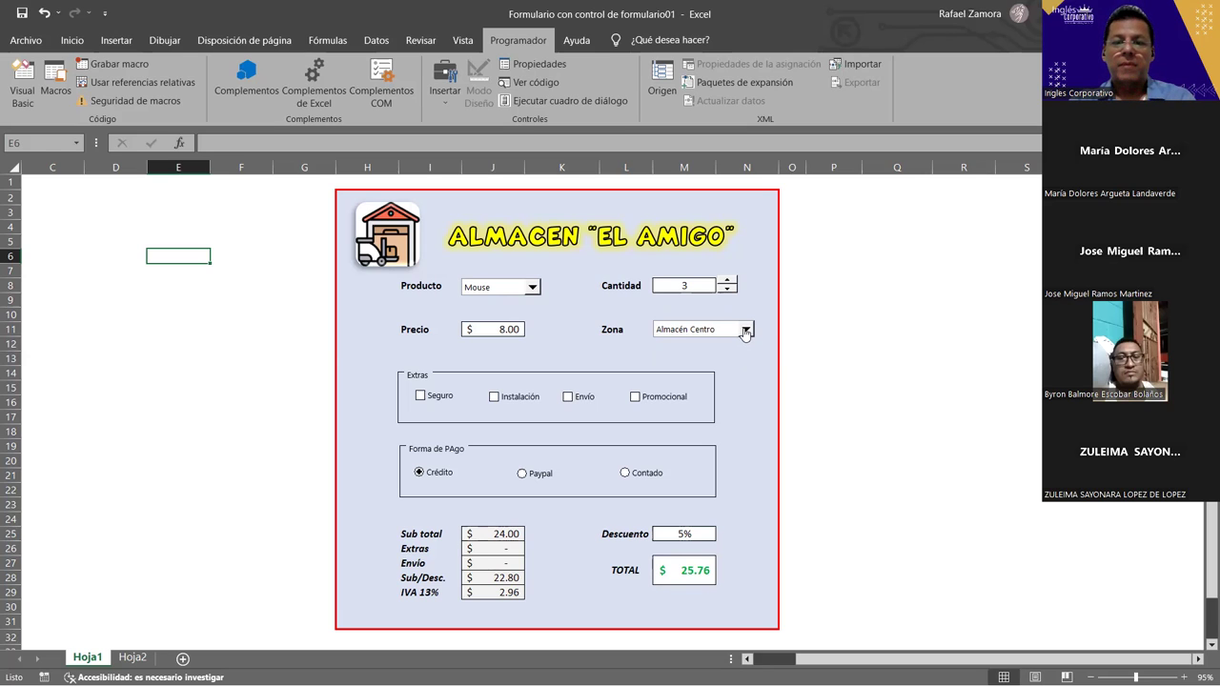
pyautogui.click(745, 330)
pyautogui.click(708, 363)
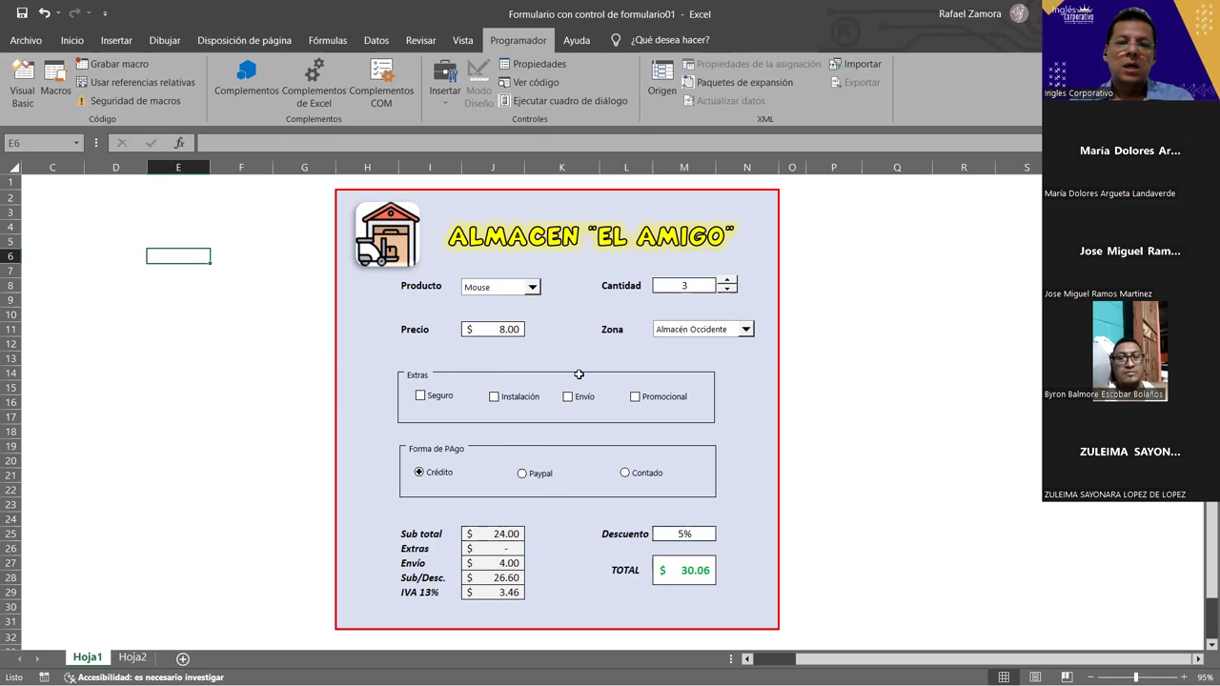
pyautogui.click(421, 397)
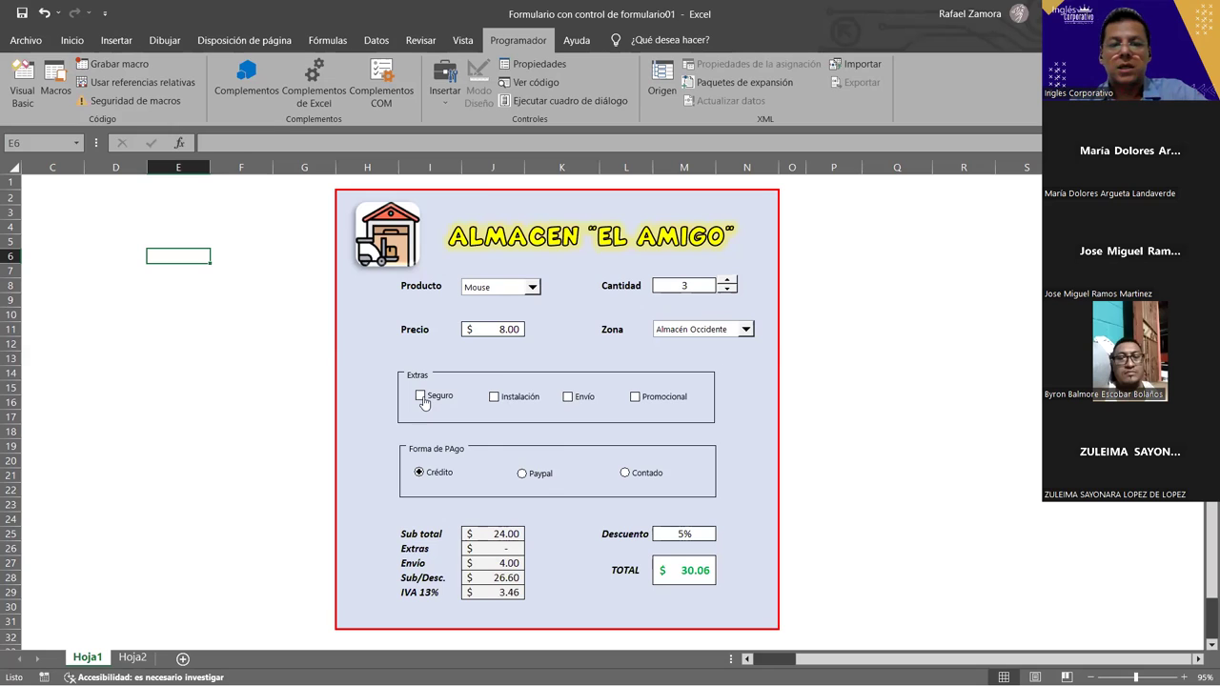
pyautogui.click(509, 405)
pyautogui.click(584, 404)
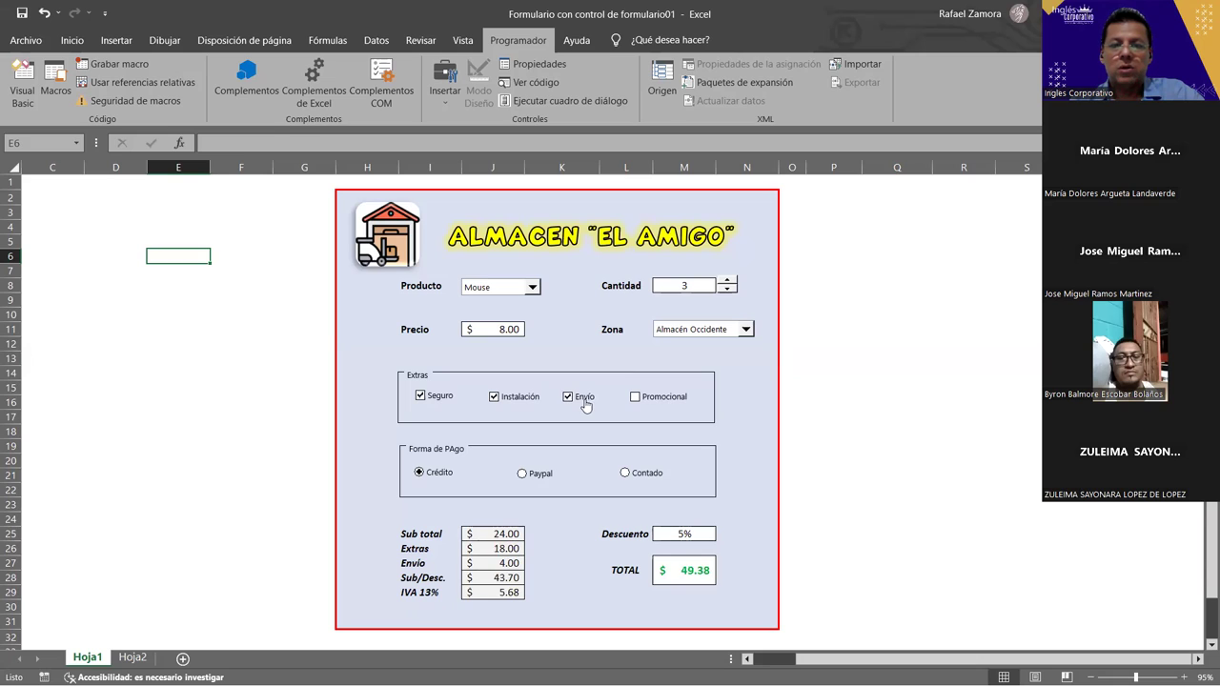
pyautogui.click(495, 397)
pyautogui.click(568, 397)
pyautogui.click(421, 398)
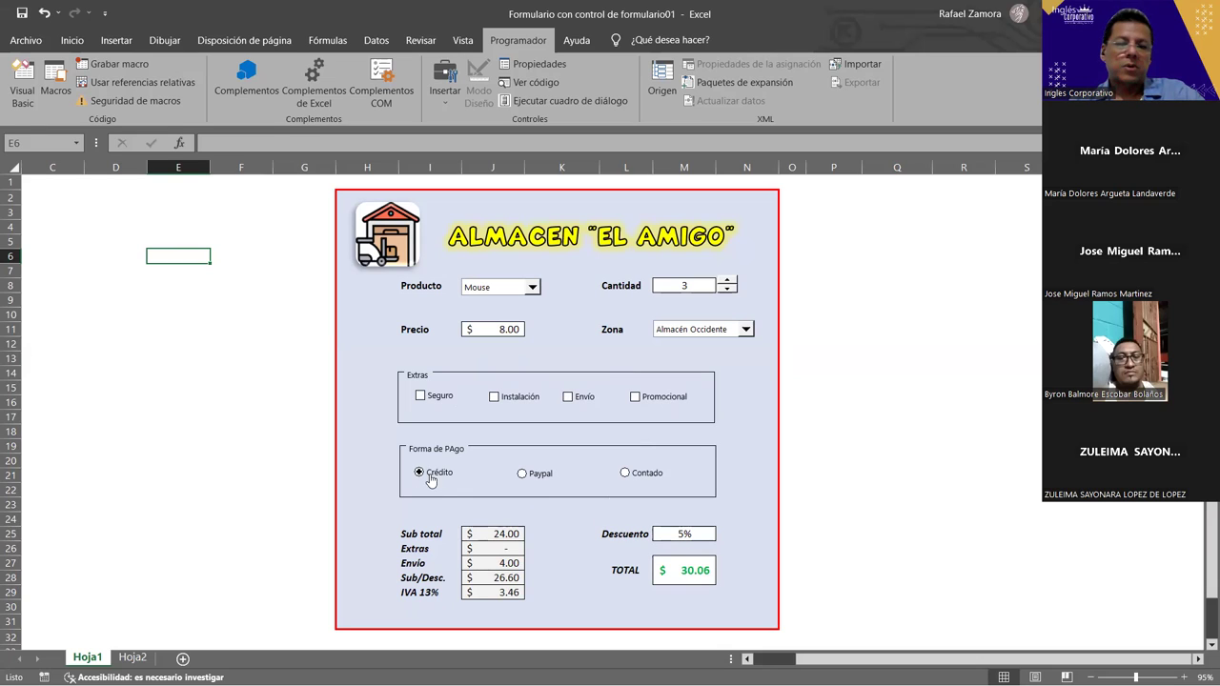
pyautogui.click(532, 478)
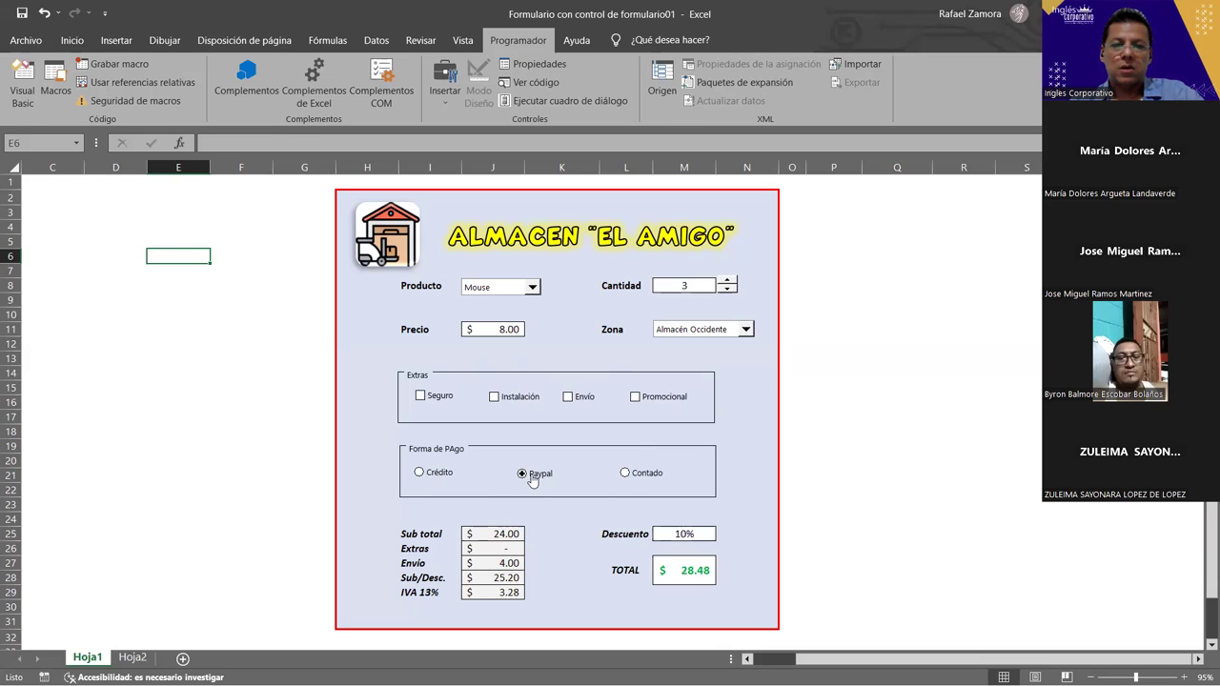
pyautogui.click(644, 479)
pyautogui.click(625, 476)
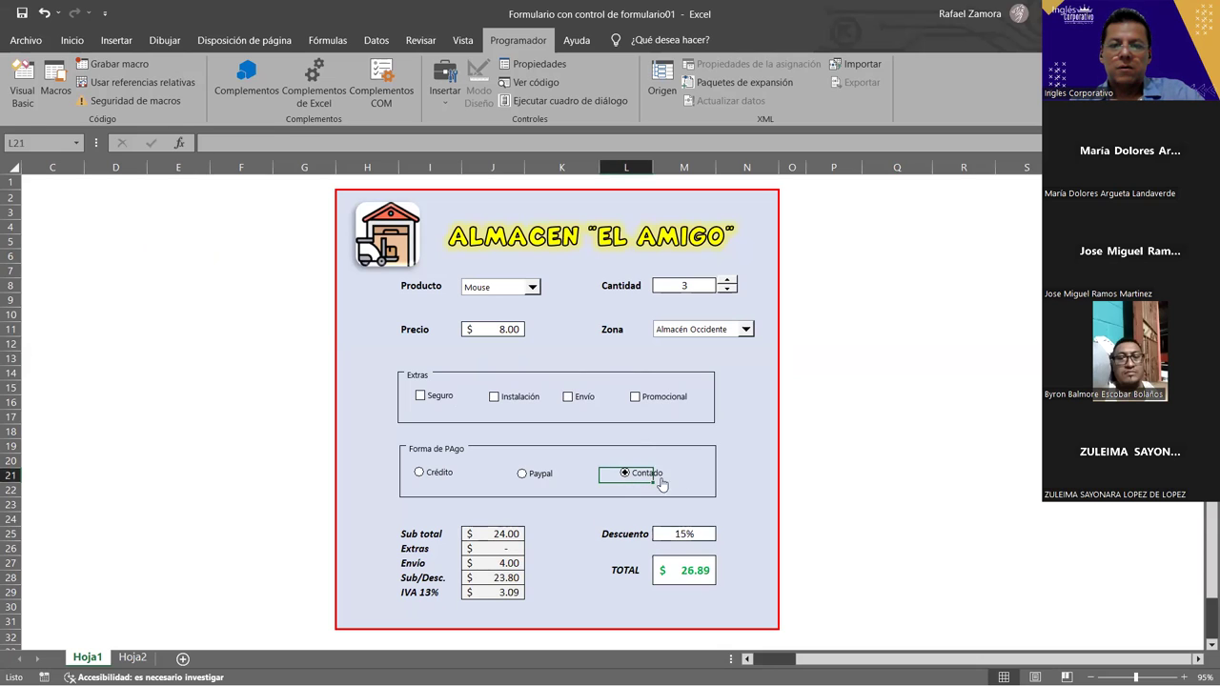
pyautogui.click(421, 473)
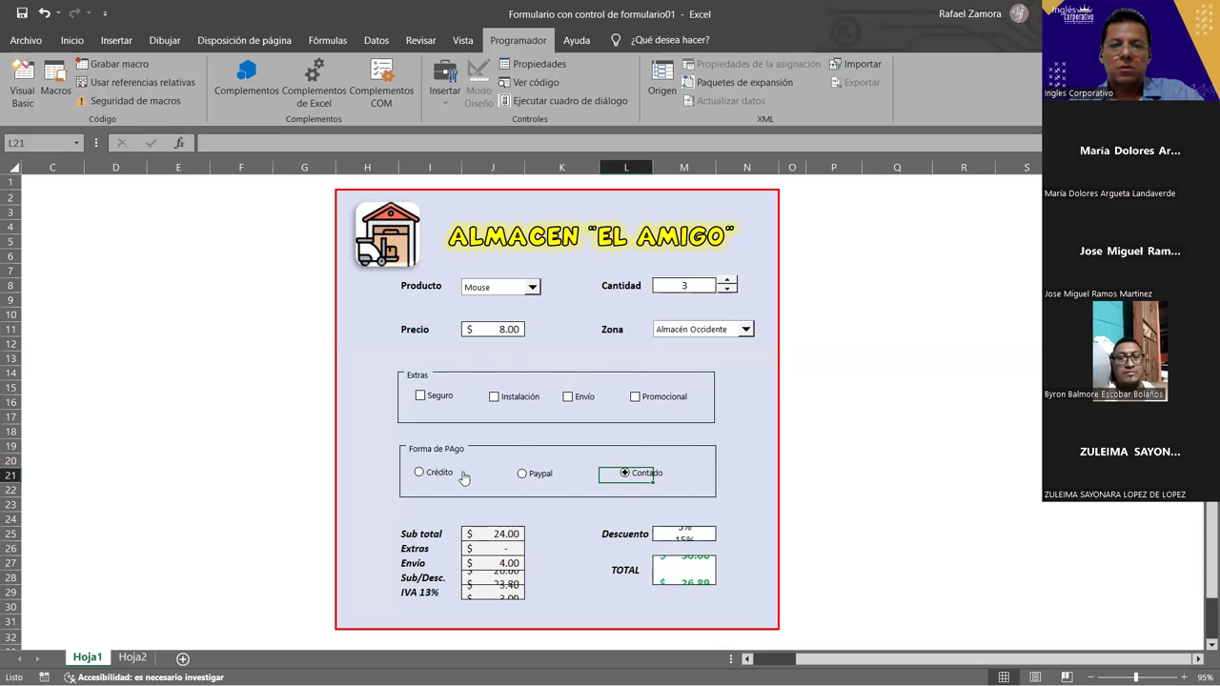
pyautogui.click(557, 478)
pyautogui.click(637, 477)
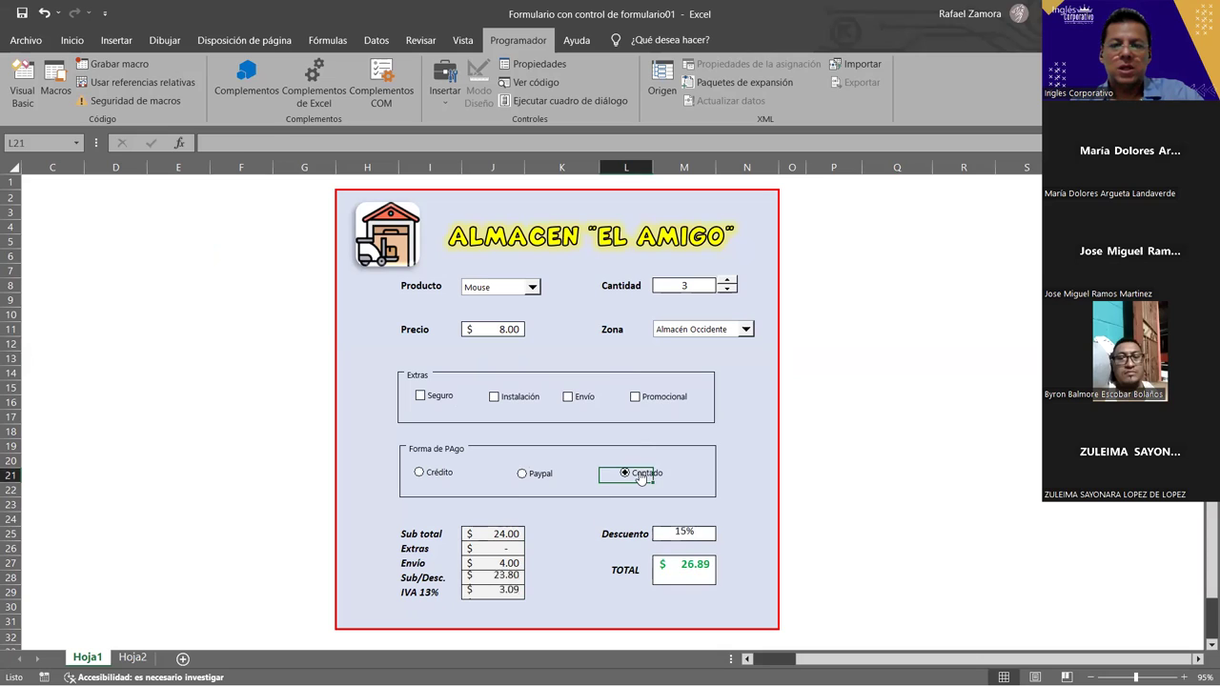
pyautogui.click(735, 474)
pyautogui.click(523, 475)
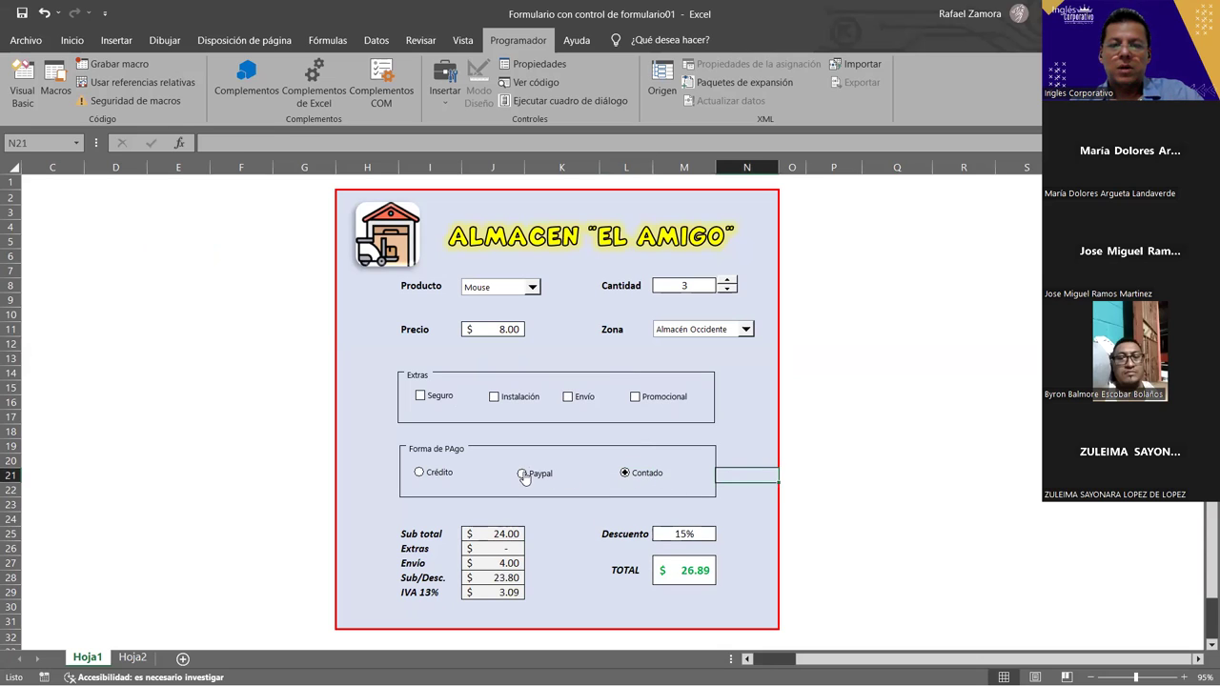
pyautogui.click(420, 473)
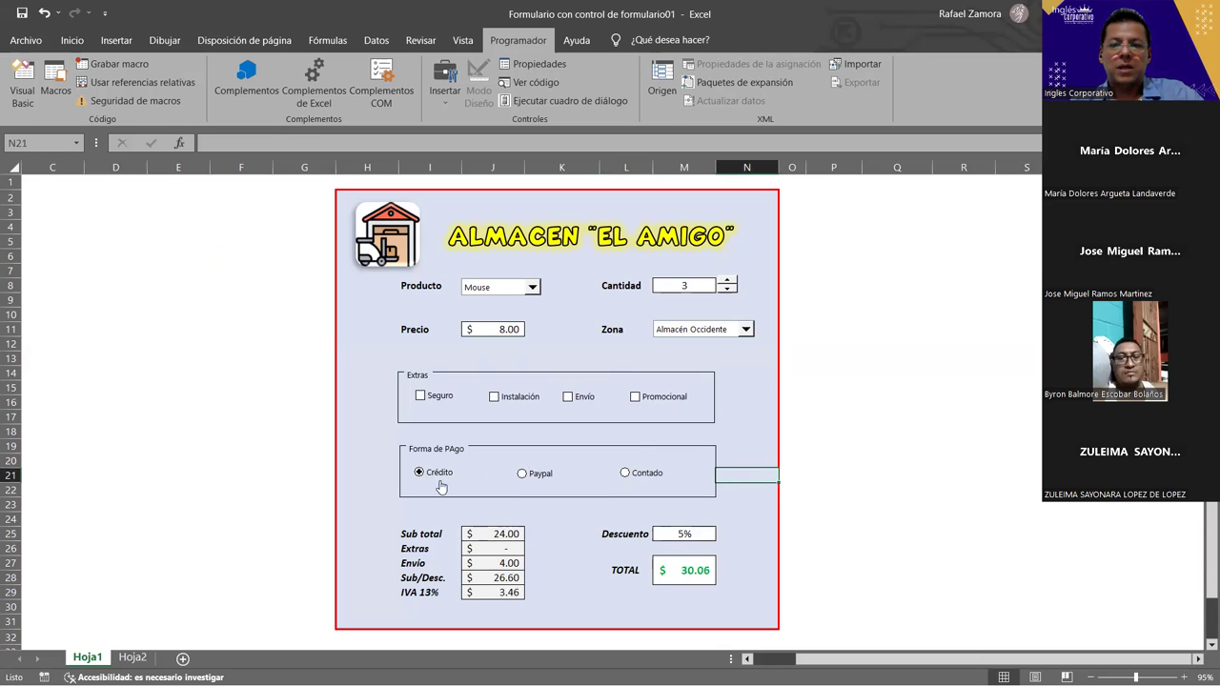
pyautogui.click(175, 388)
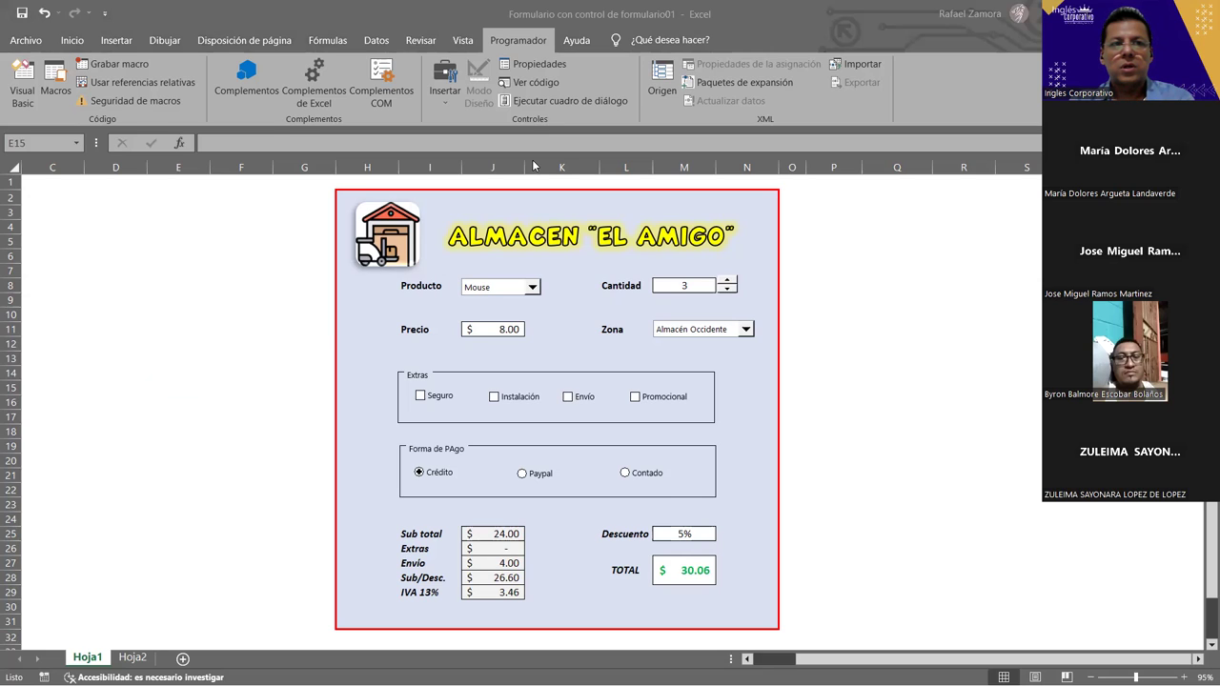
# Step: Check the Insertar controls list, then create the new blank workbook Libro6 with Ctrl+N
pyautogui.click(451, 102)
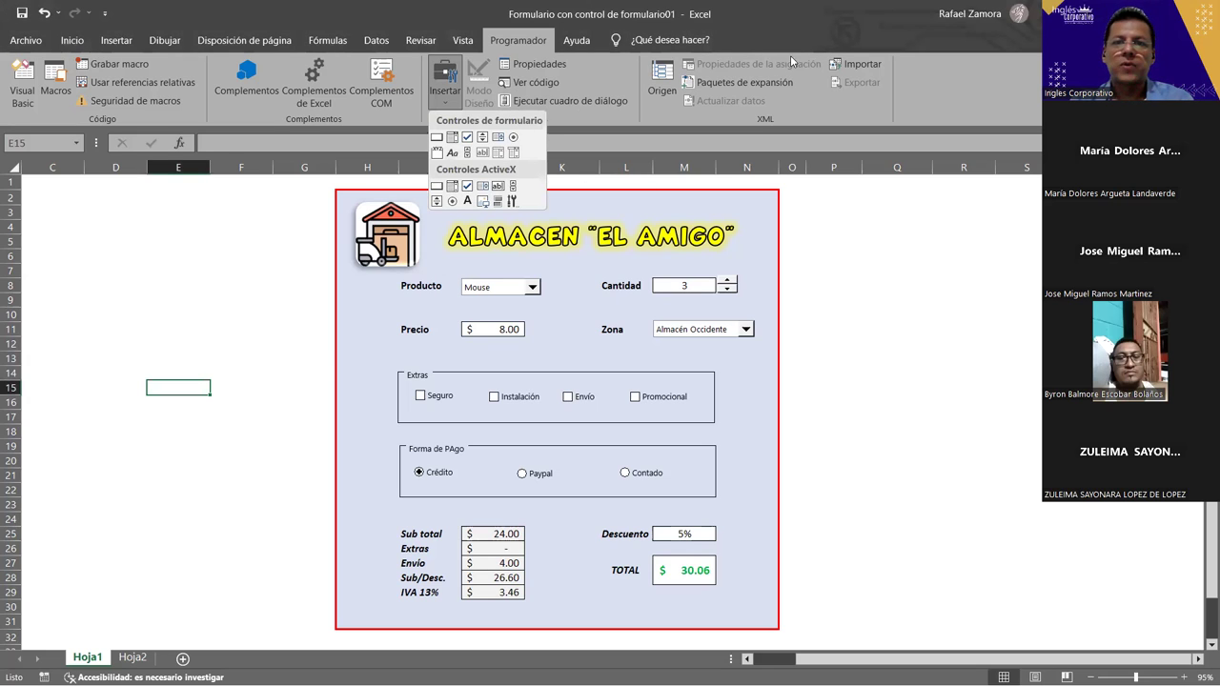
pyautogui.click(763, 5)
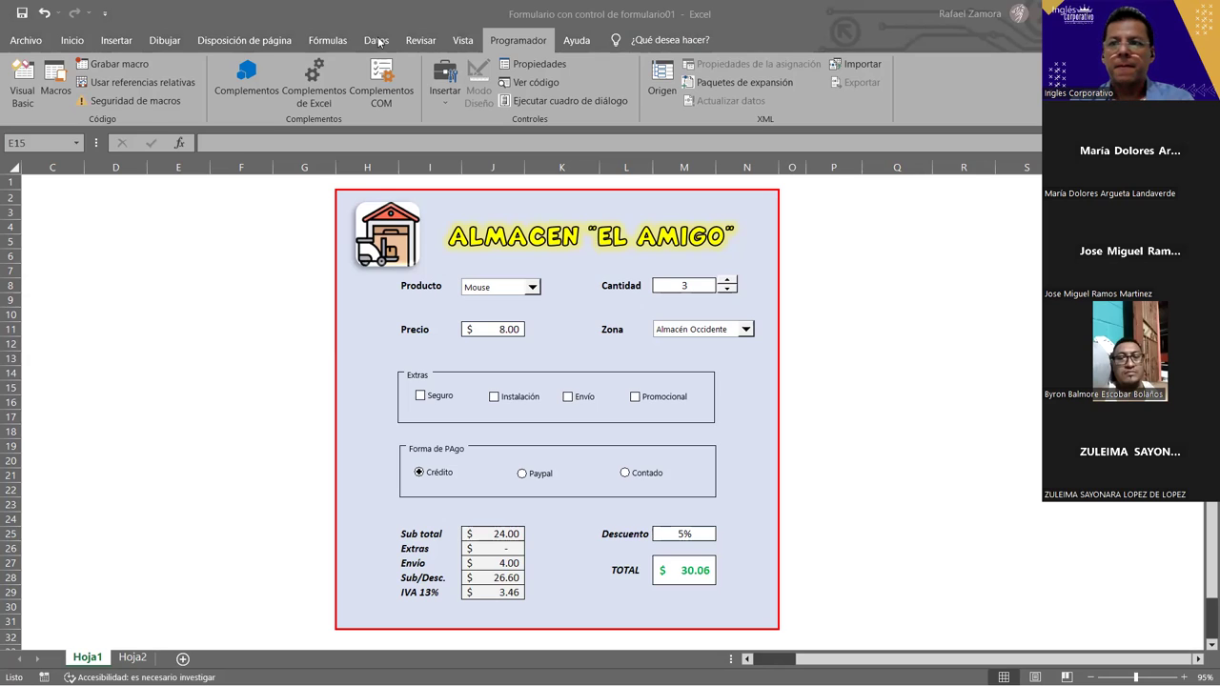
pyautogui.hotkey('ctrl', 'n')
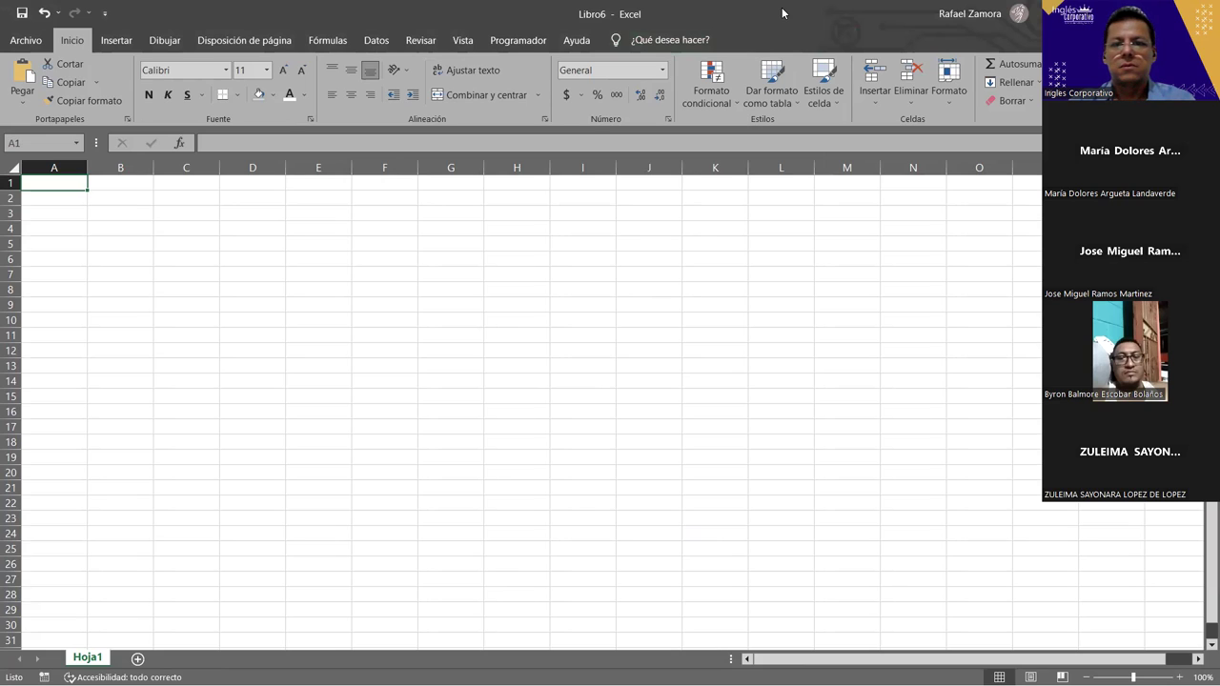
# Step: Restore down the Libro6 window, select H2:N31 and set the zoom to 90%
pyautogui.press('super+Down')
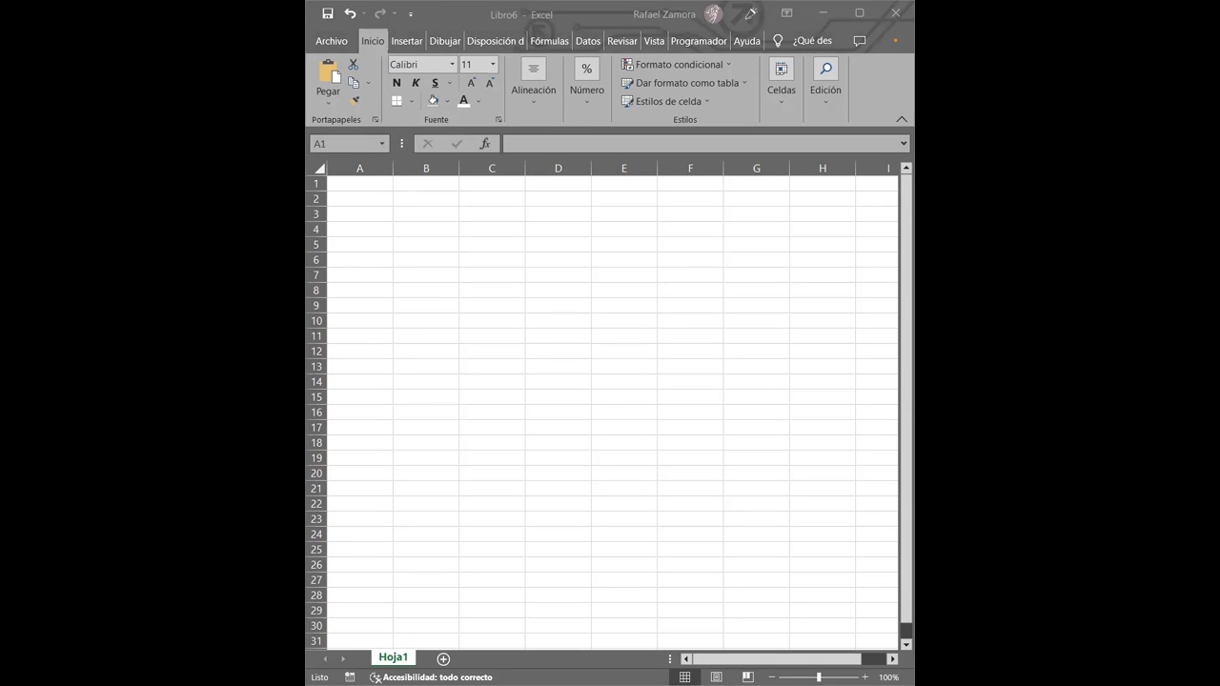
pyautogui.click(824, 229)
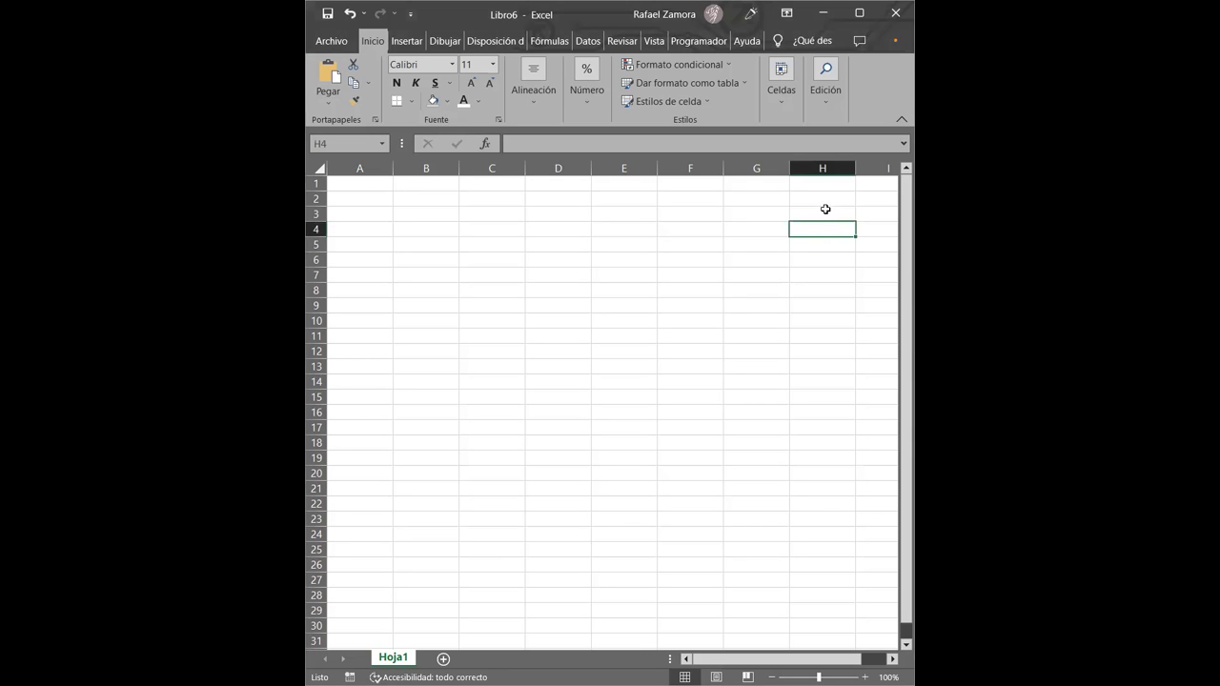
pyautogui.click(823, 198)
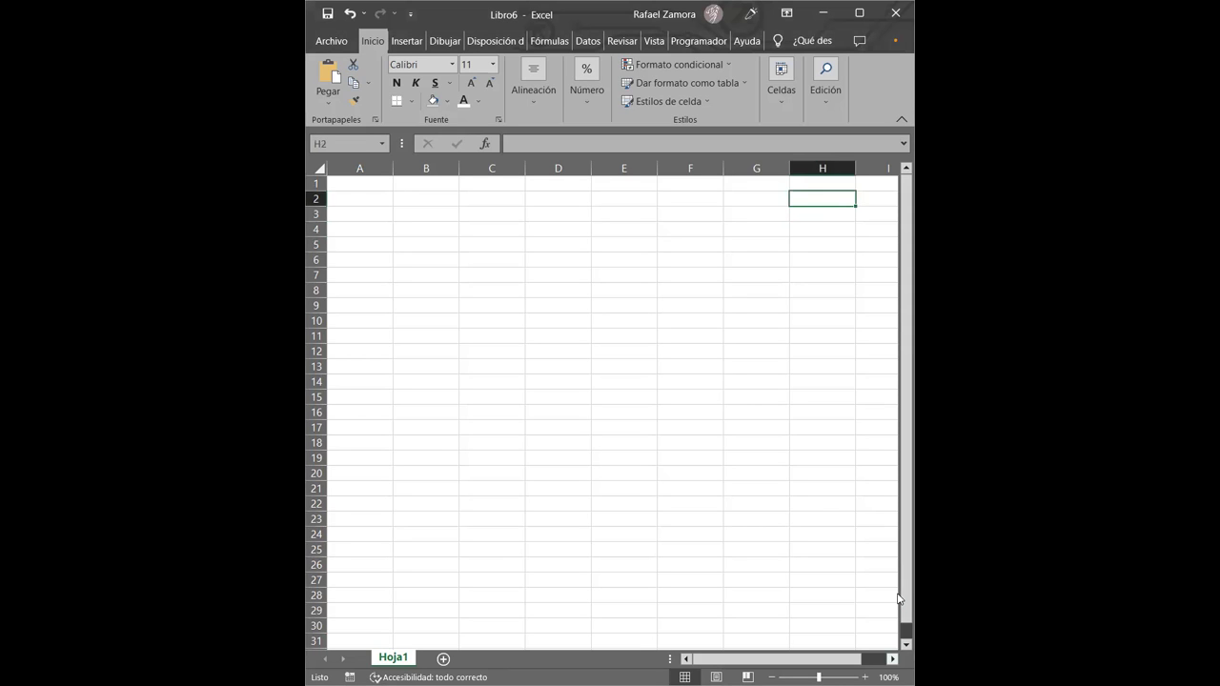
pyautogui.hscroll(2, 899, 598)
pyautogui.hscroll(3, 899, 599)
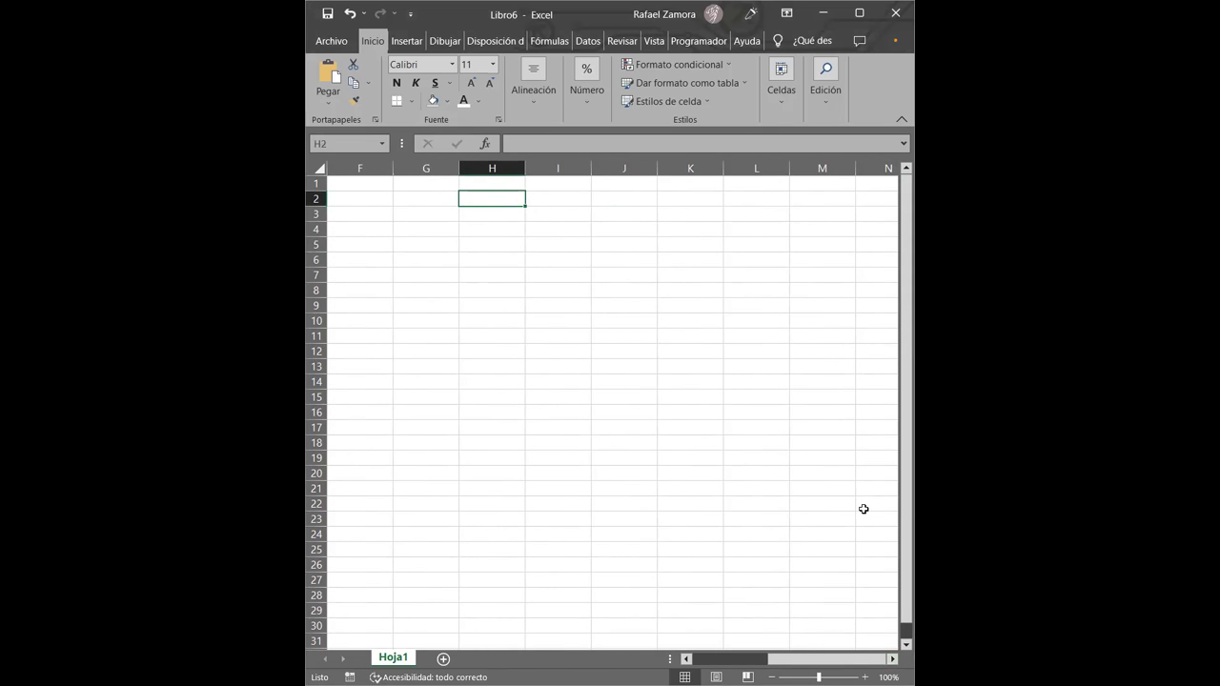
pyautogui.keyDown('shift'); pyautogui.click(849, 598); pyautogui.keyUp('shift')
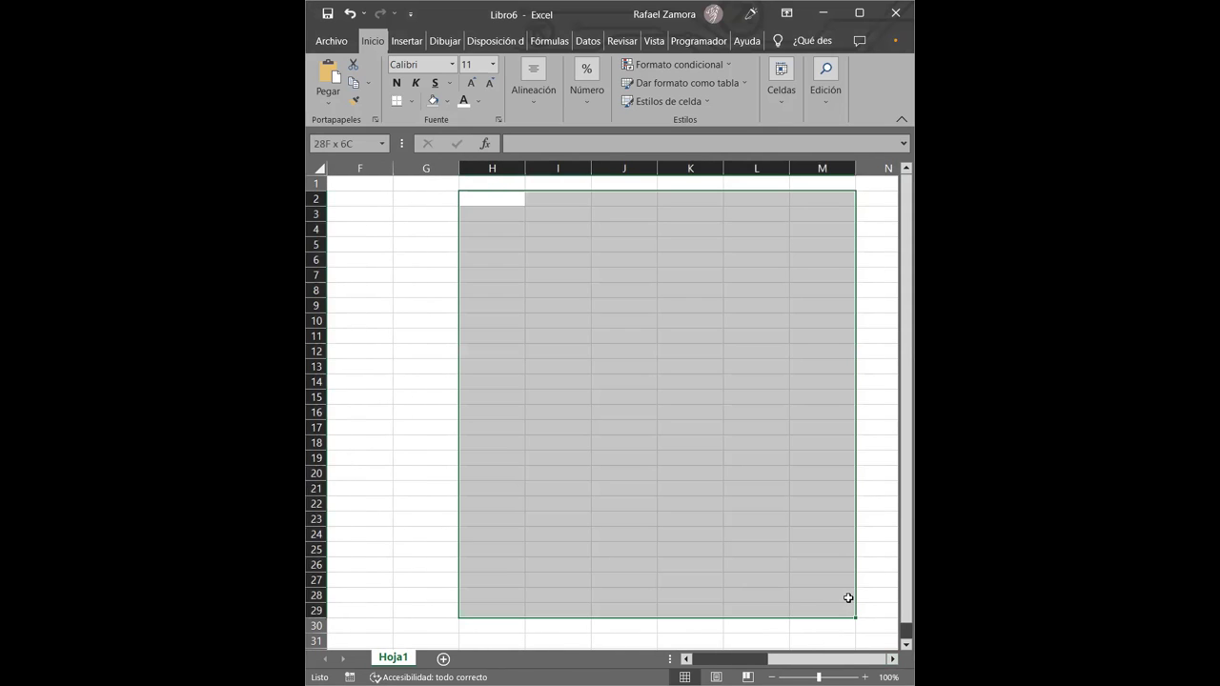
pyautogui.hotkey('shift', 'Down')
pyautogui.hotkey('shift', 'Down')
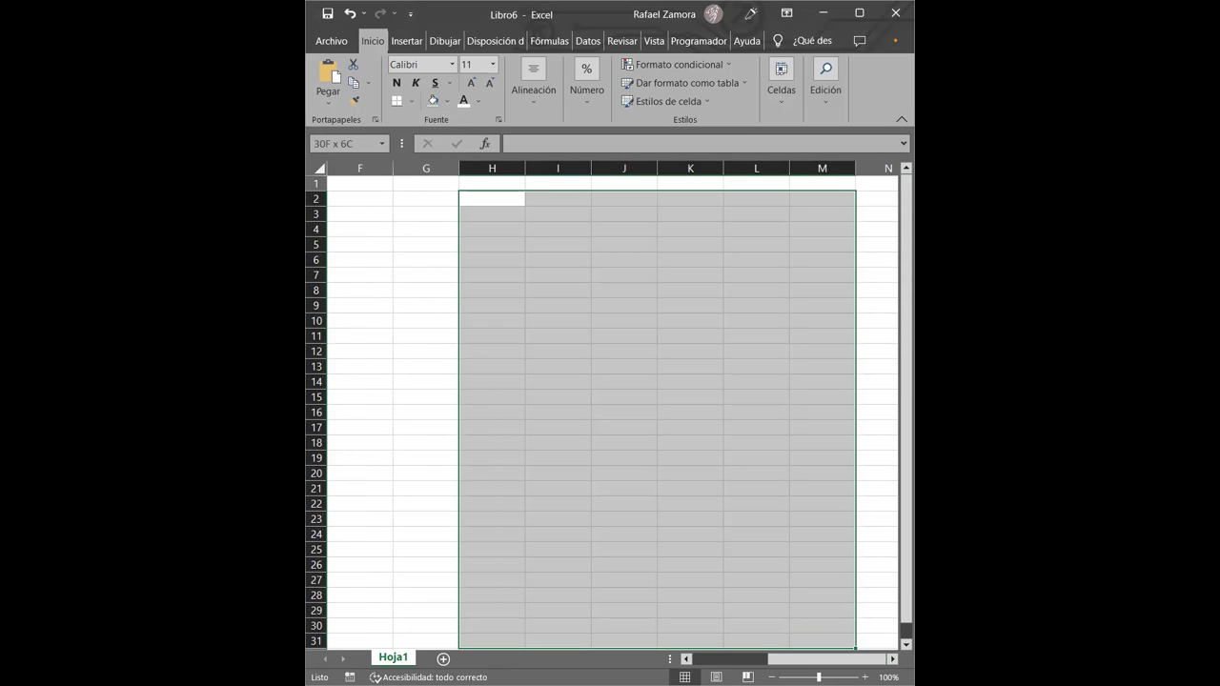
pyautogui.hotkey('shift', 'Right')
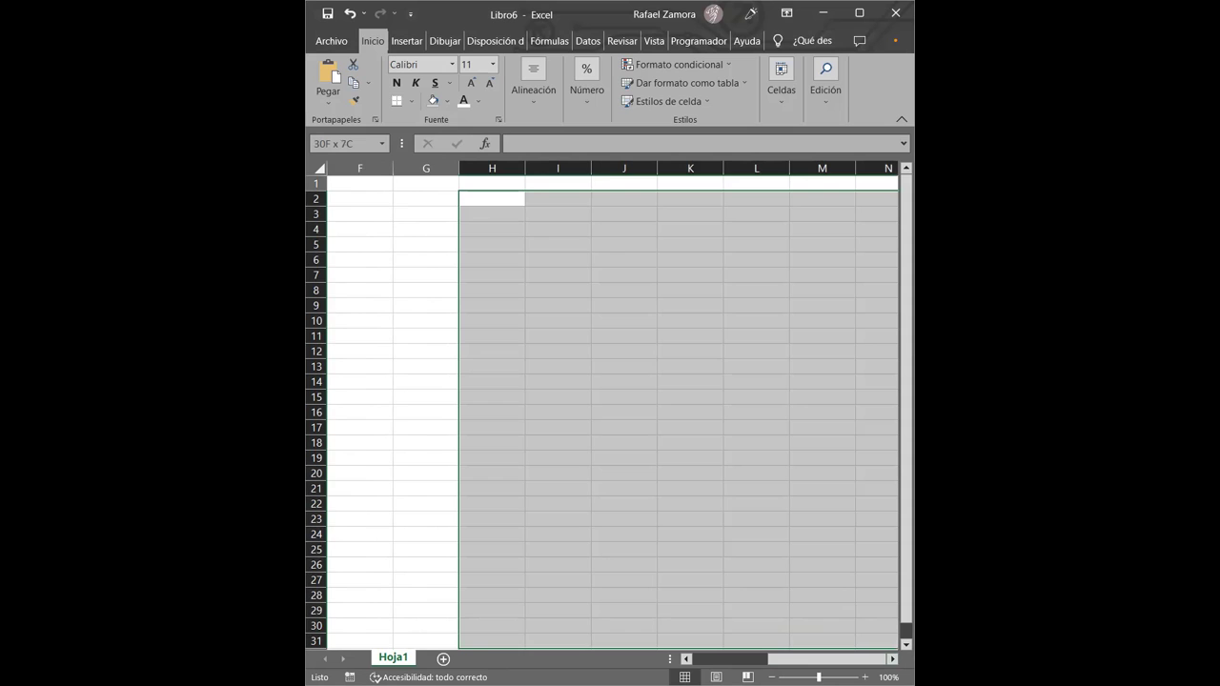
pyautogui.click(893, 659)
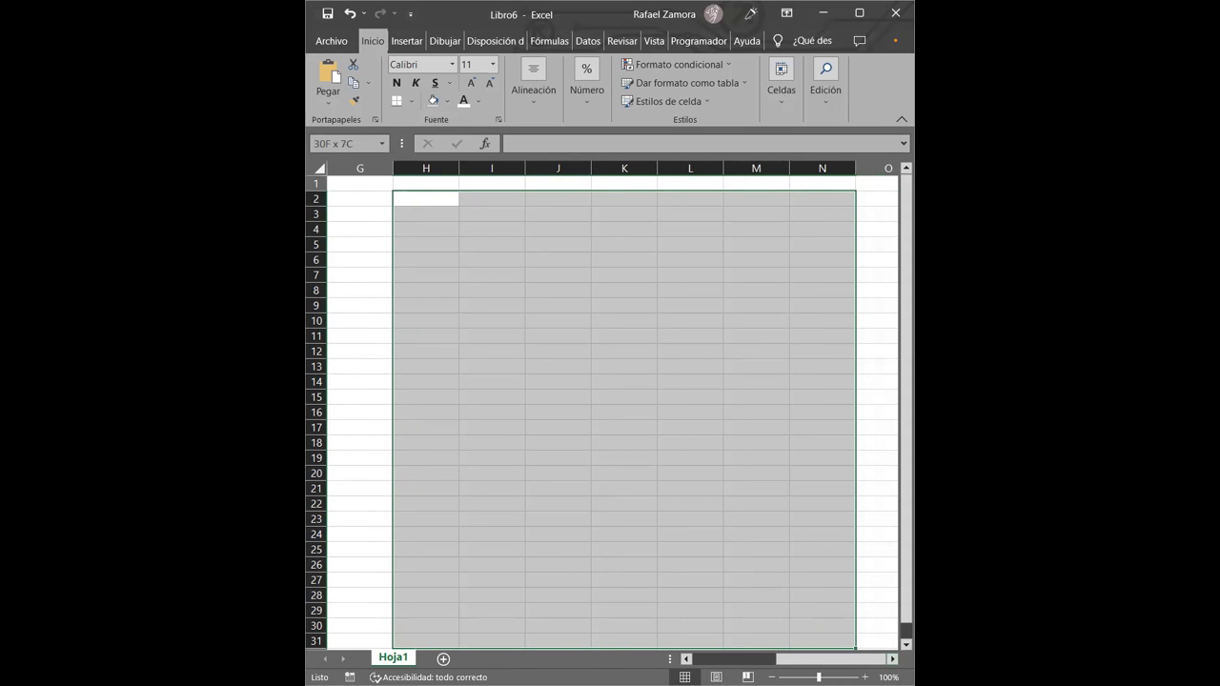
pyautogui.click(771, 677)
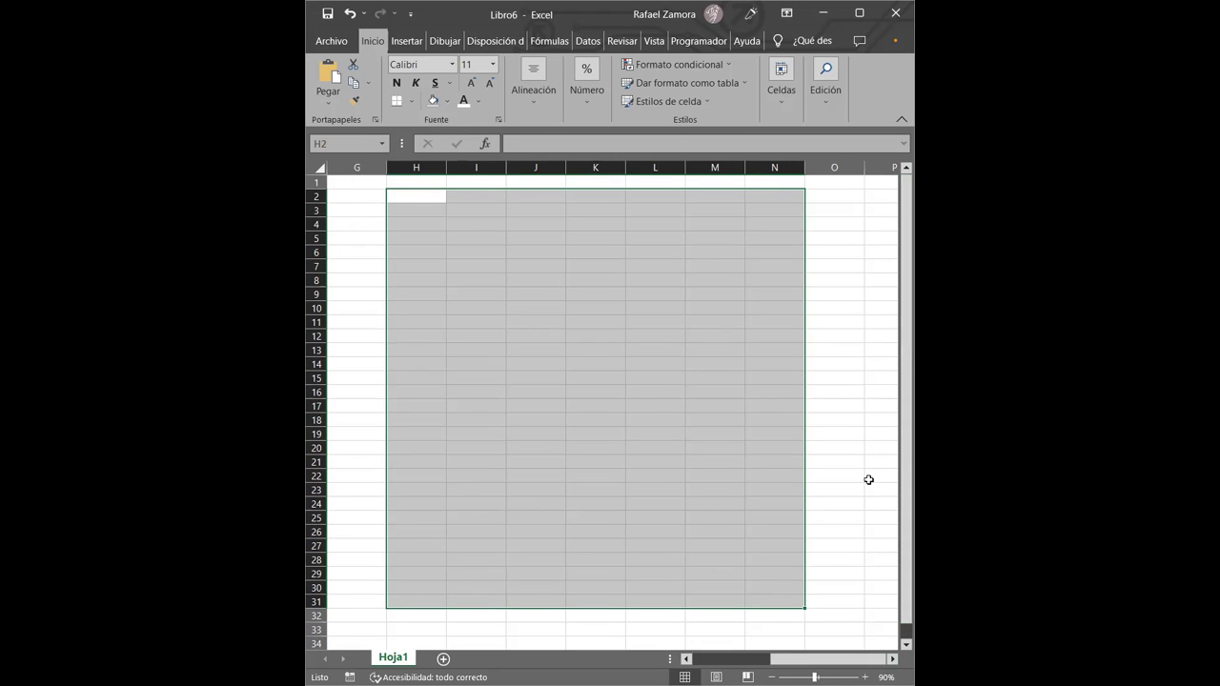
# Step: Apply a red Contorno outline border to H2:N31 through Format Cells
pyautogui.hotkey('ctrl', '1')
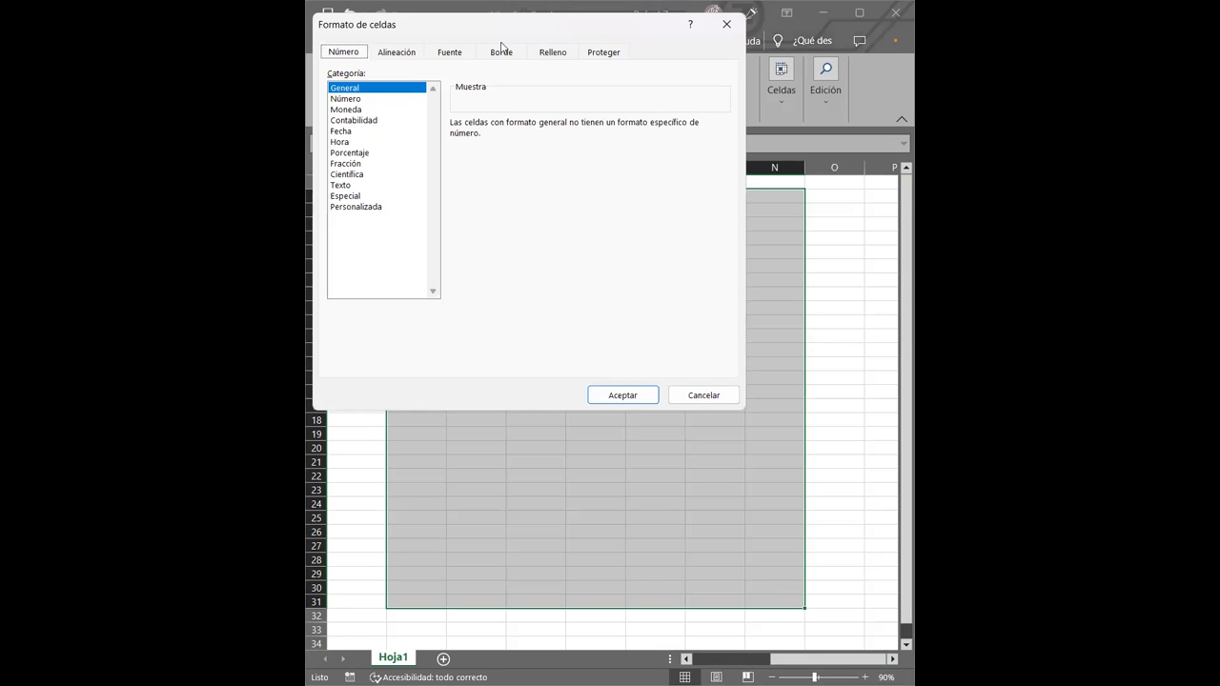
pyautogui.click(498, 53)
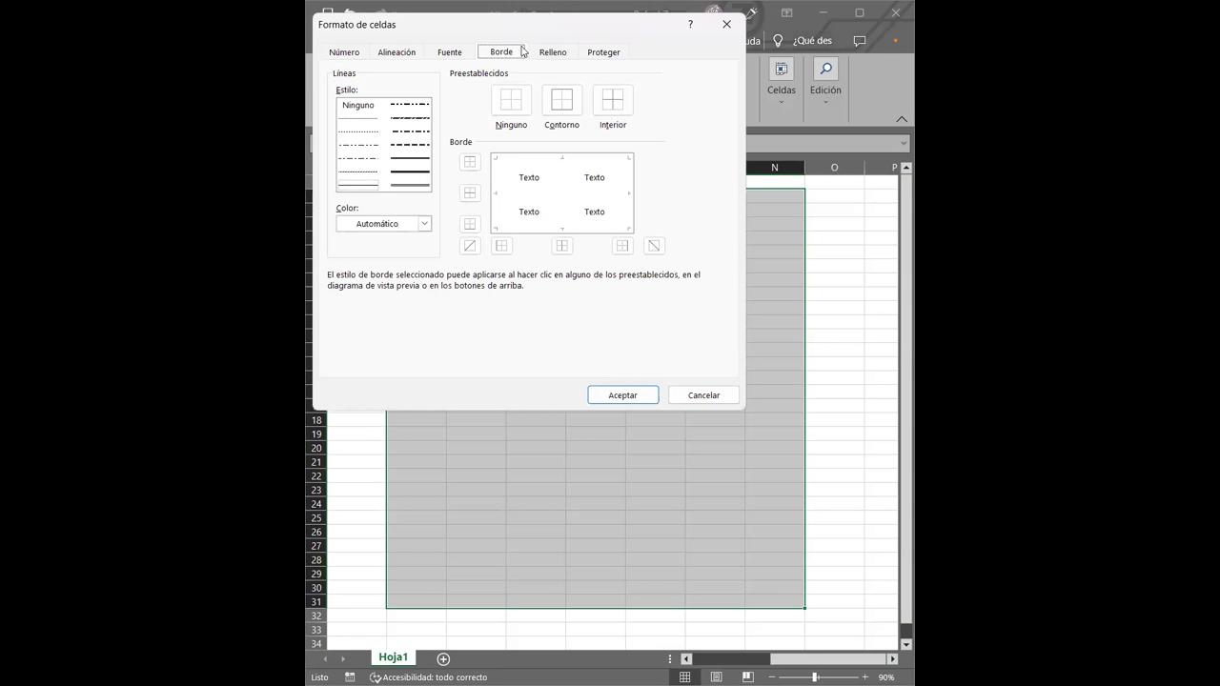
pyautogui.click(415, 229)
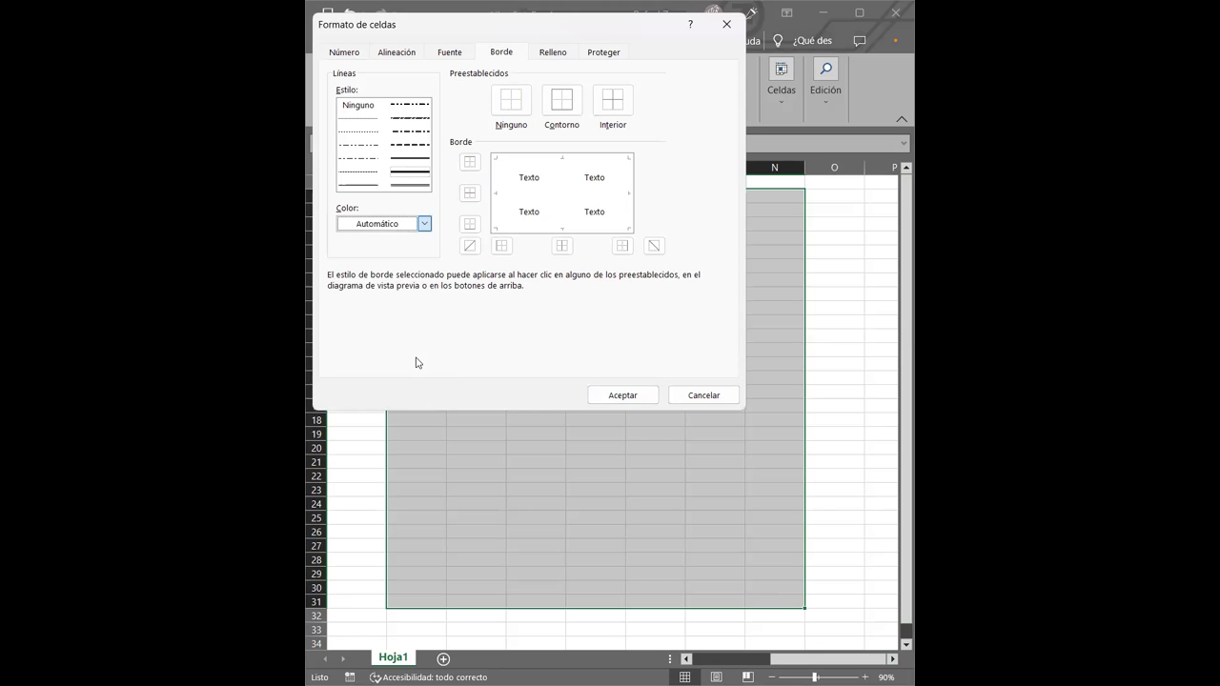
pyautogui.click(355, 364)
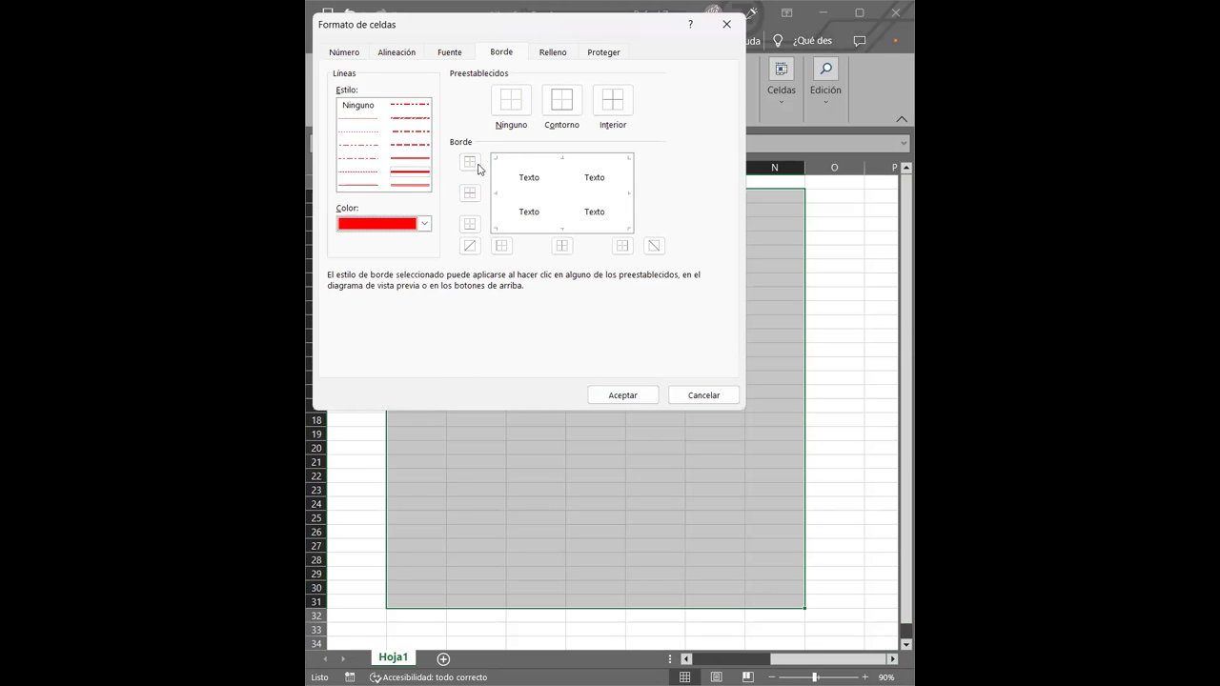
pyautogui.click(562, 100)
pyautogui.click(629, 395)
pyautogui.click(847, 410)
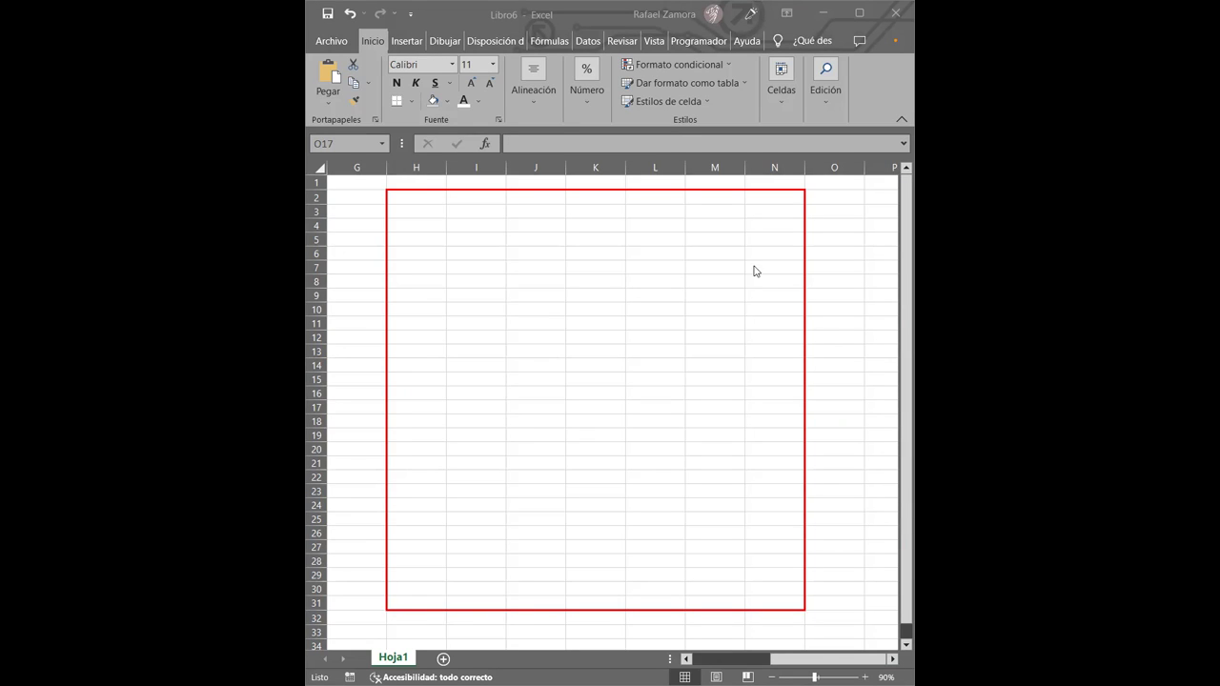
# Step: Enter Producto in I8 and paste the form picture inside the red border
pyautogui.click(478, 280)
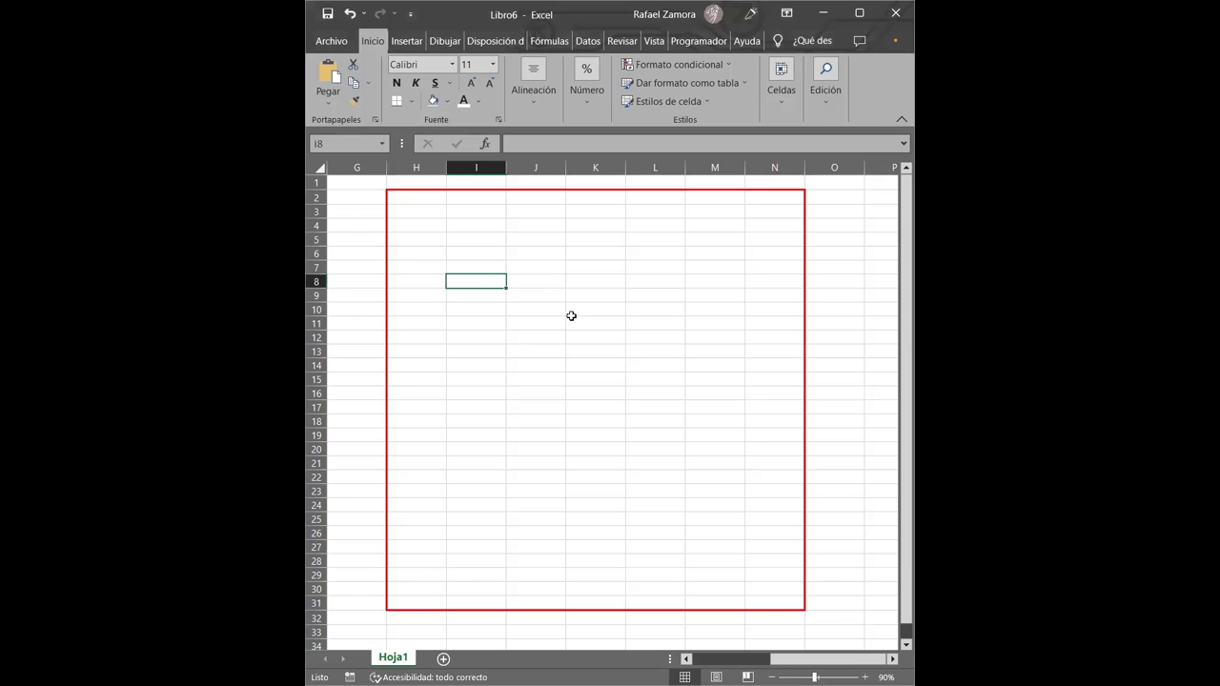
pyautogui.write('Prodcut')
pyautogui.press('BackSpace')
pyautogui.press('BackSpace')
pyautogui.press('BackSpace')
pyautogui.press('BackSpace')
pyautogui.write('ducto')
pyautogui.press('Return')
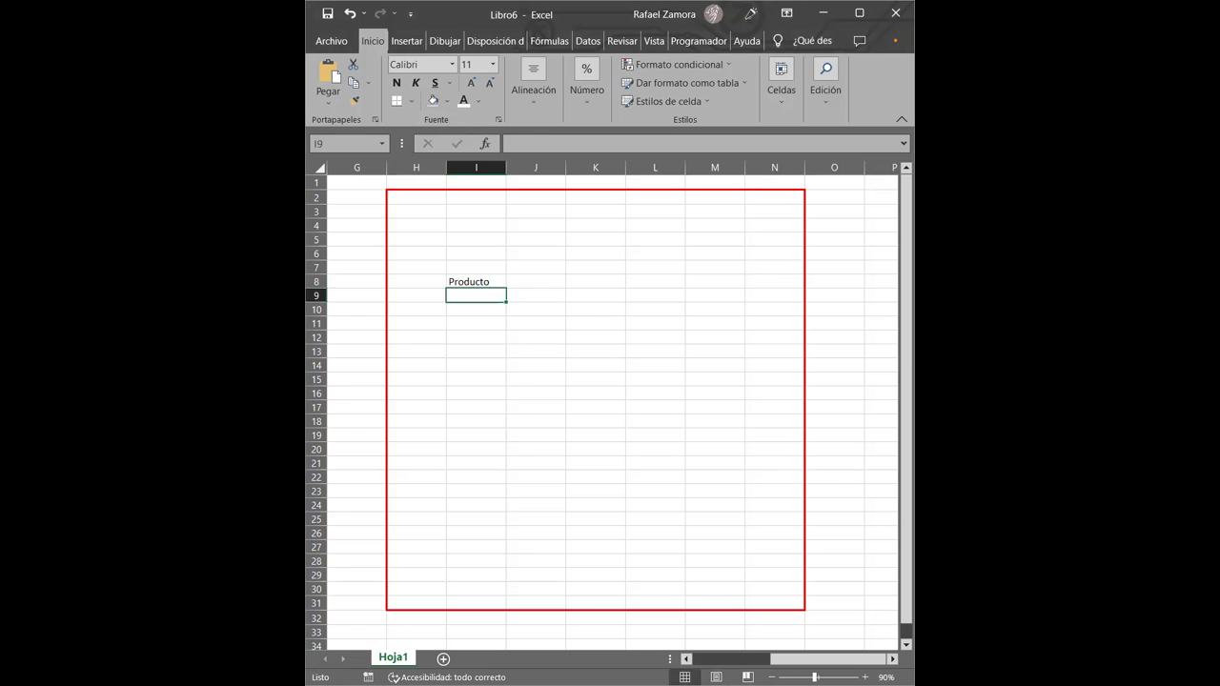
pyautogui.click(683, 398)
pyautogui.hotkey('ctrl', 'v')
pyautogui.moveTo(832, 463)
pyautogui.mouseDown()
pyautogui.moveTo(567, 439)
pyautogui.moveTo(536, 416)
pyautogui.mouseUp()
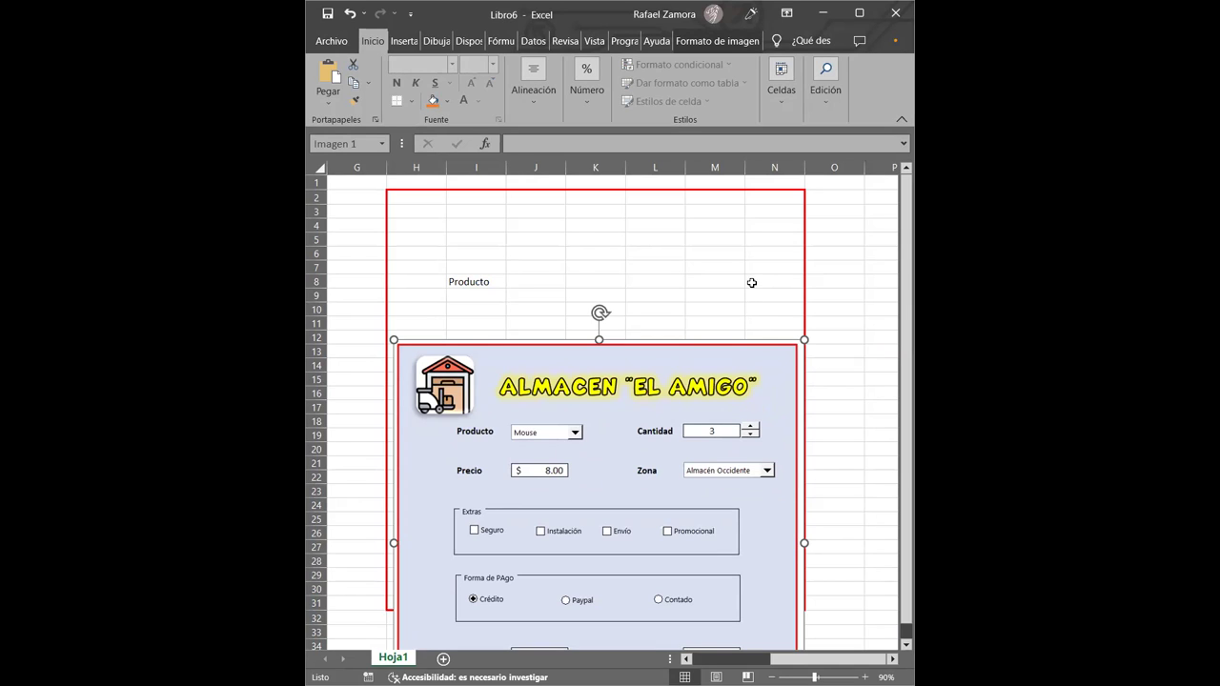
# Step: Enter Cantidad in L8, bold both labels, and reposition the form picture
pyautogui.click(672, 280)
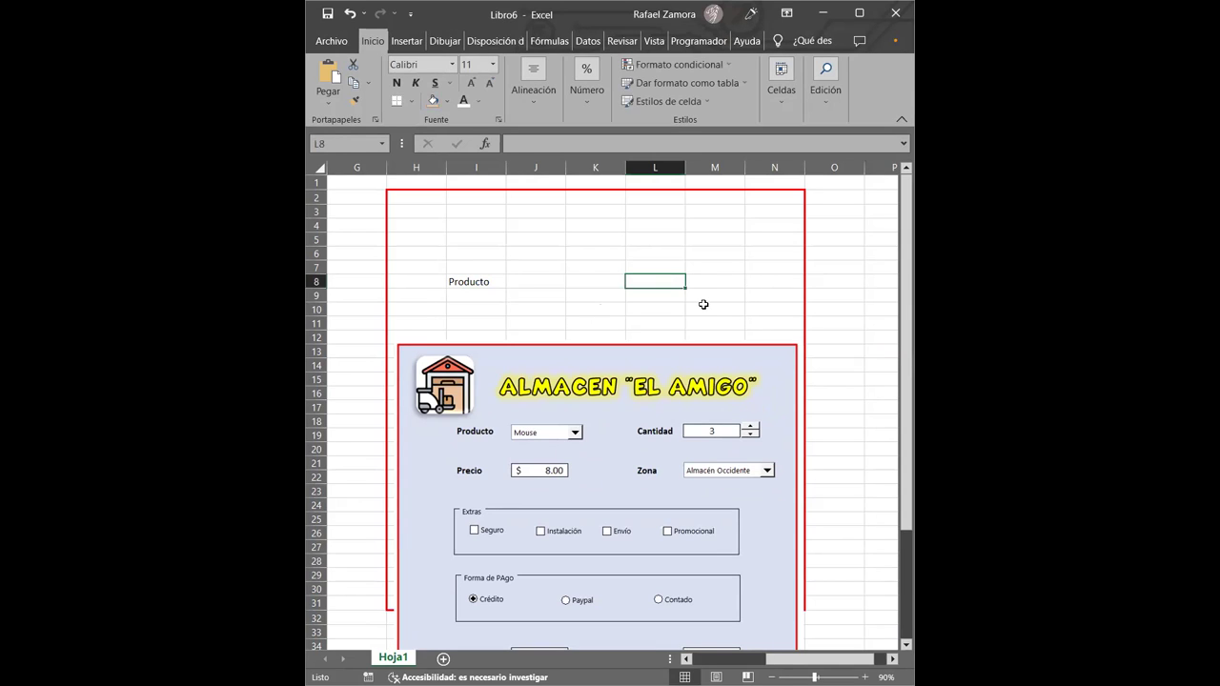
pyautogui.write('Cantidad')
pyautogui.hotkey('ctrl', 'Return')
pyautogui.hotkey('ctrl', 'n')
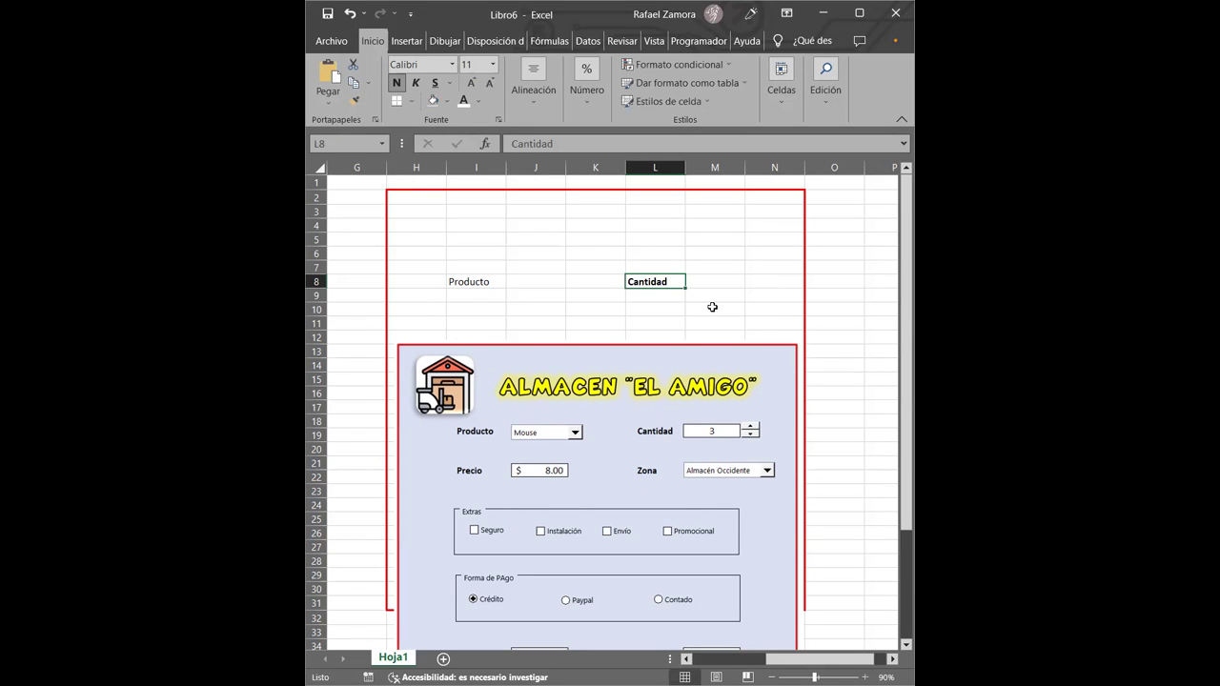
pyautogui.click(497, 279)
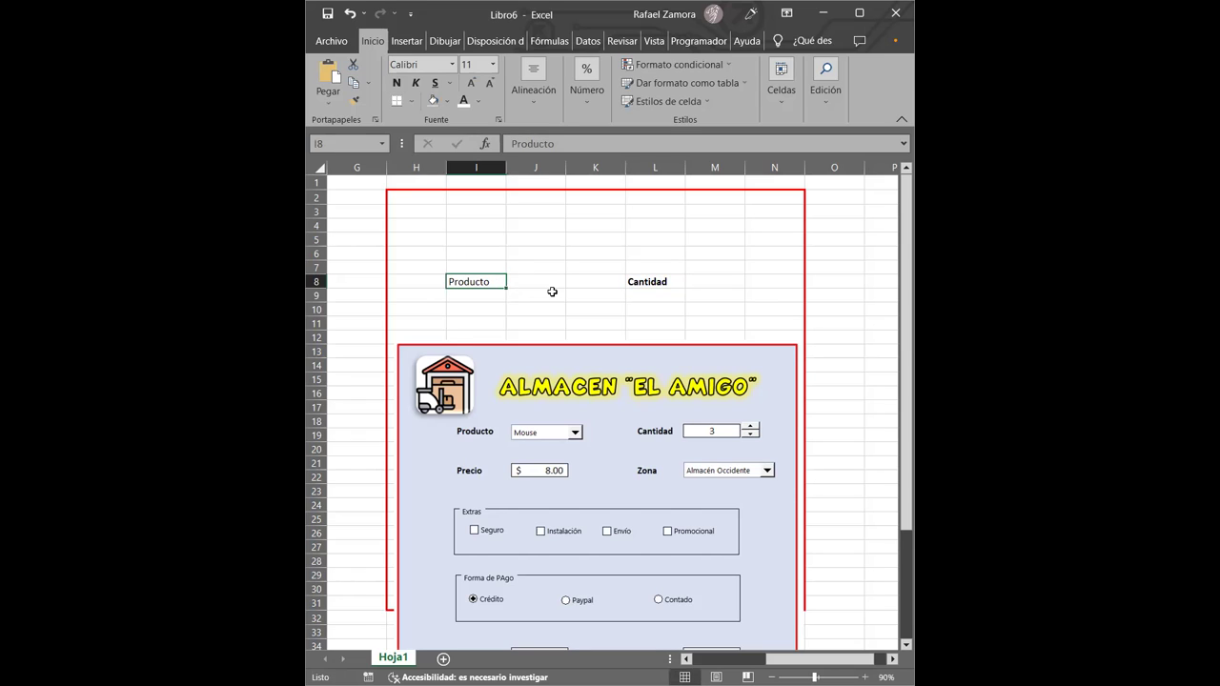
pyautogui.hotkey('ctrl', 'n')
pyautogui.click(584, 295)
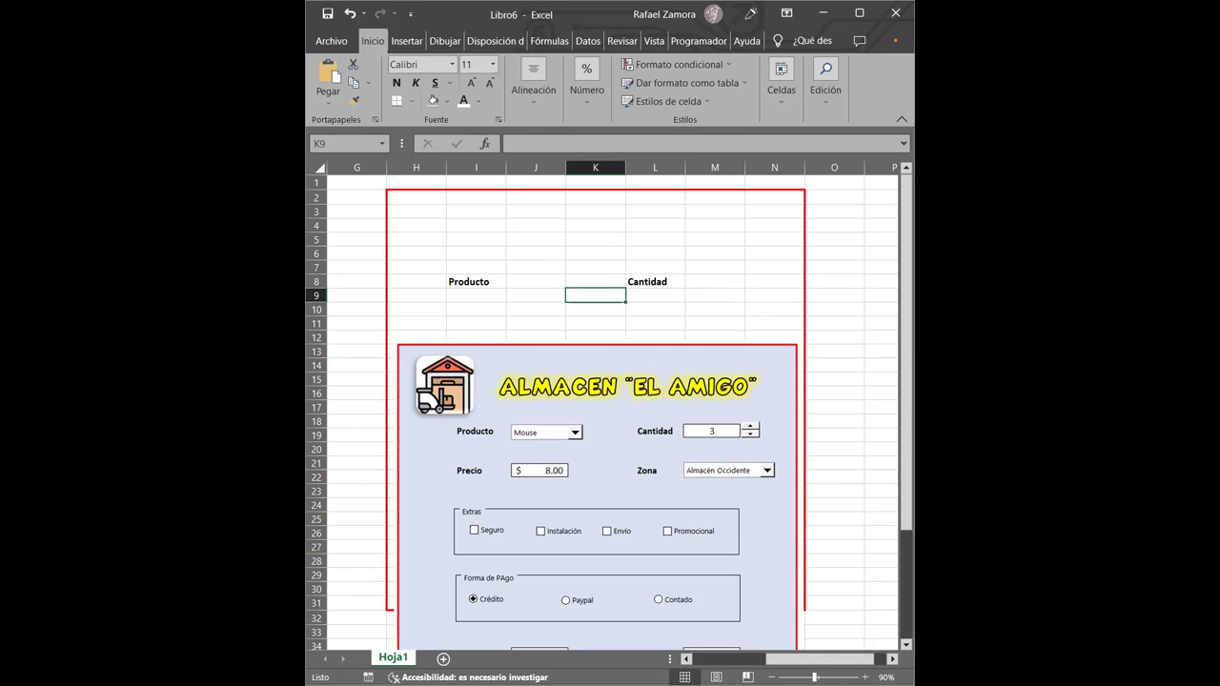
pyautogui.moveTo(625, 386)
pyautogui.mouseDown()
pyautogui.moveTo(899, 271)
pyautogui.moveTo(610, 436)
pyautogui.mouseUp()
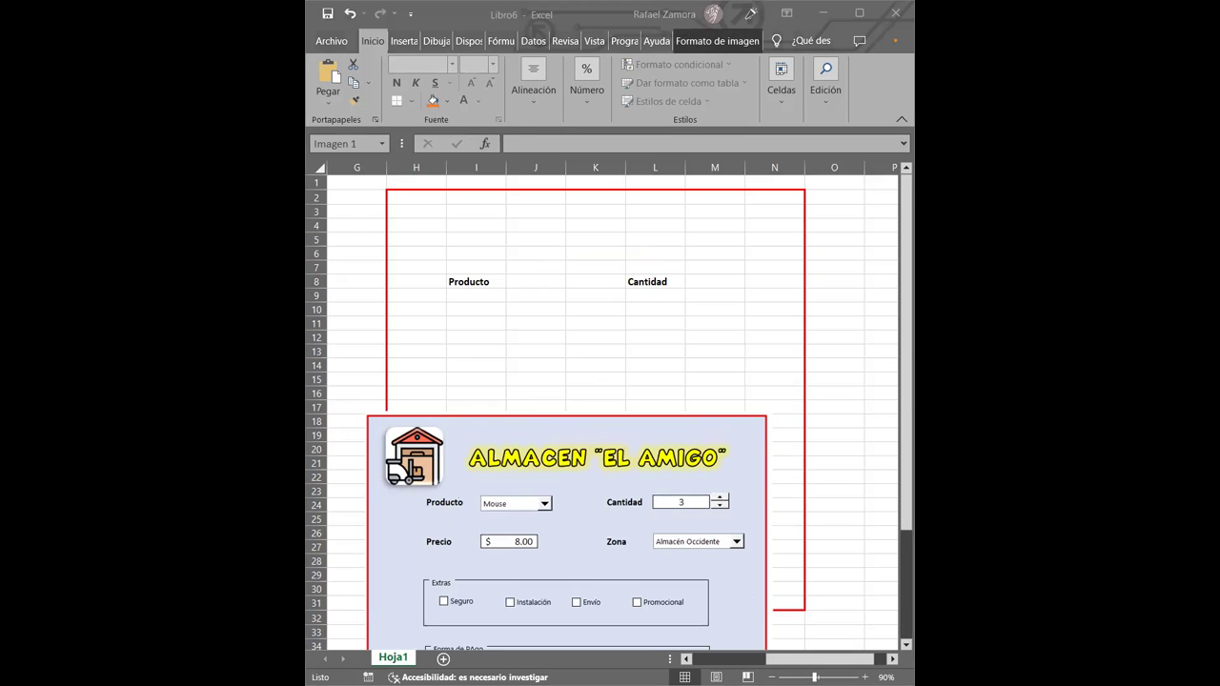
# Step: Enter bold labels Precio in I11 and Zona in L11
pyautogui.click(482, 323)
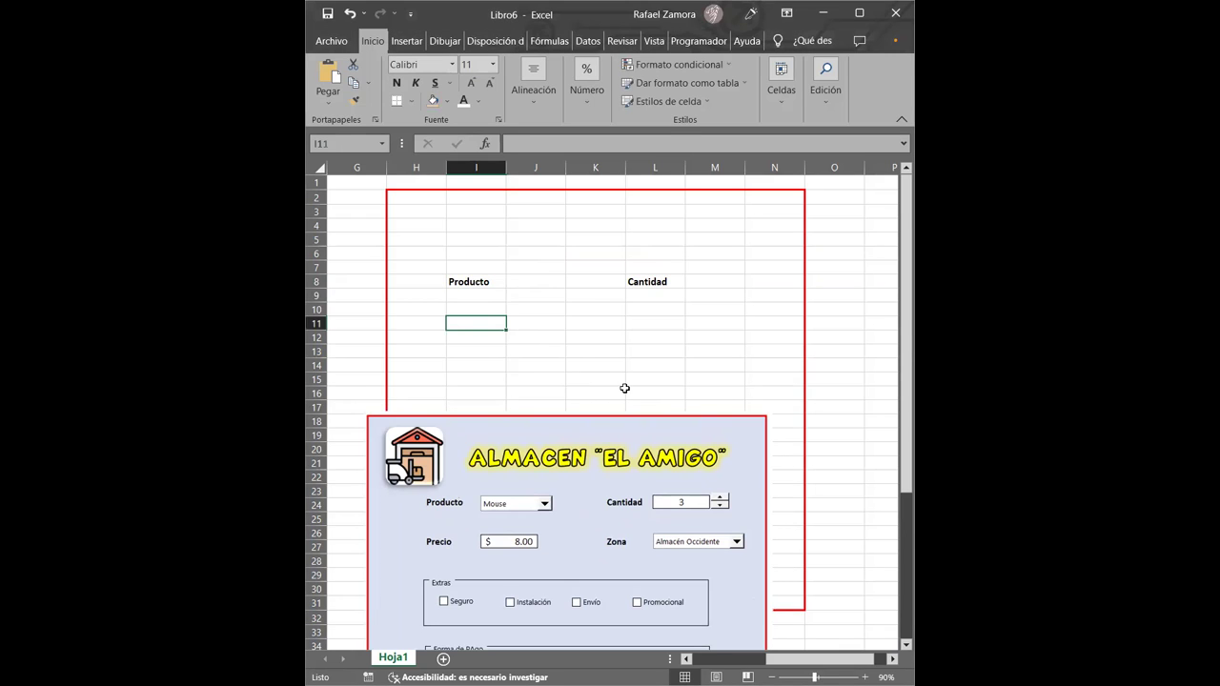
pyautogui.write('Precio')
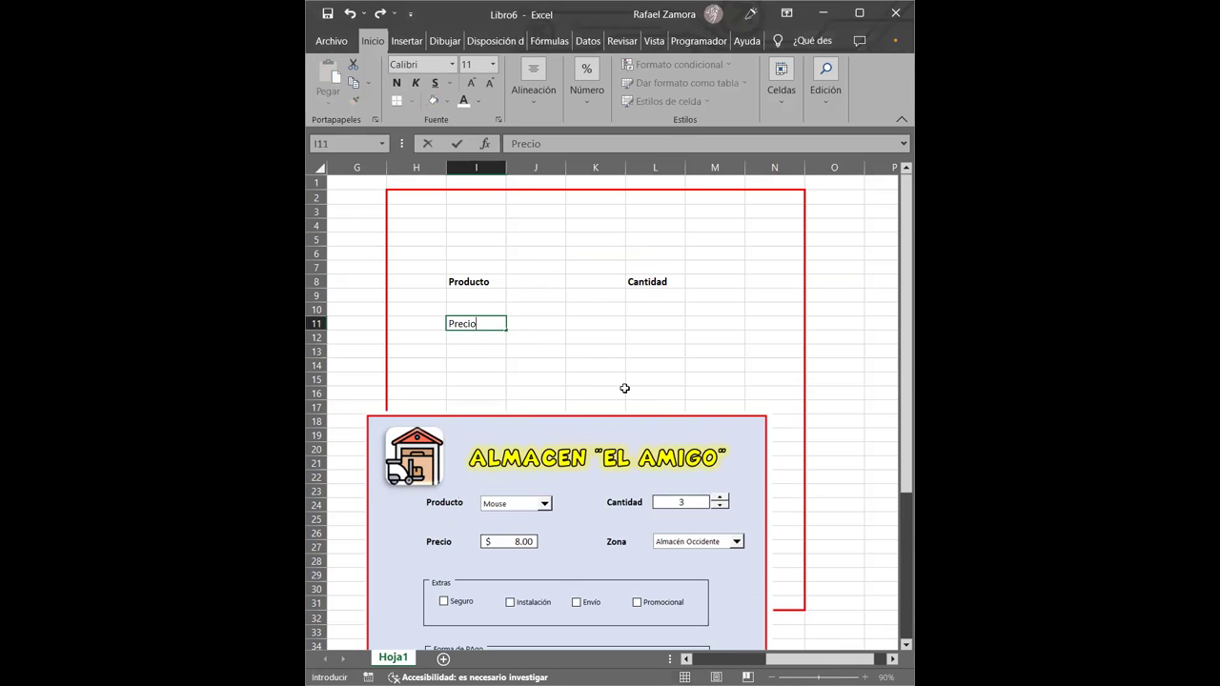
pyautogui.hotkey('ctrl', 'Return')
pyautogui.hotkey('ctrl', 'n')
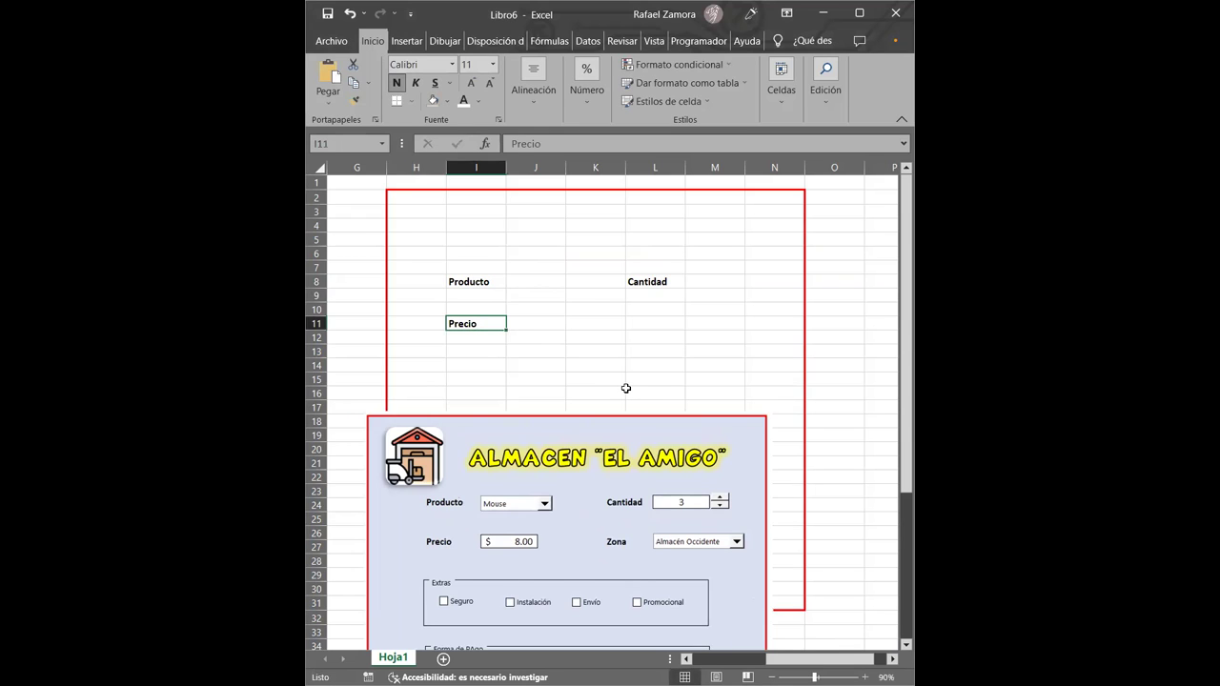
pyautogui.click(658, 322)
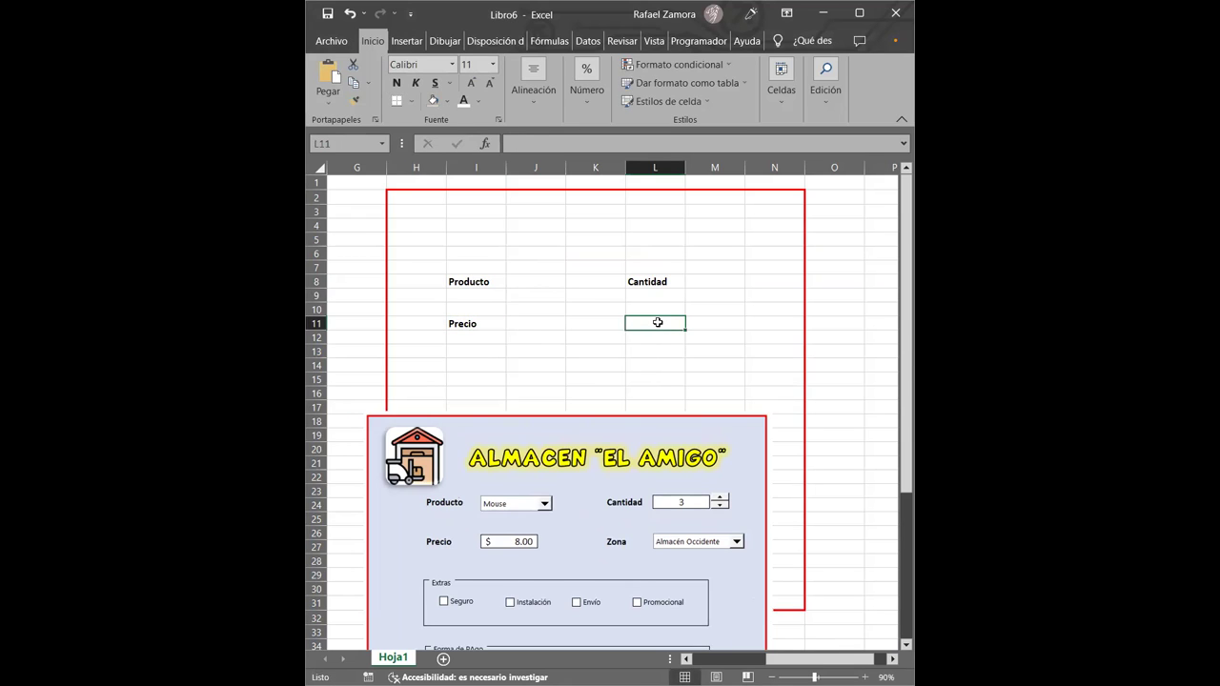
pyautogui.write('Zona')
pyautogui.hotkey('ctrl', 'Return')
pyautogui.hotkey('ctrl', 'n')
pyautogui.click(545, 337)
# Step: Drag the form picture up so it fills the red border
pyautogui.moveTo(584, 505); pyautogui.dragTo(607, 481)
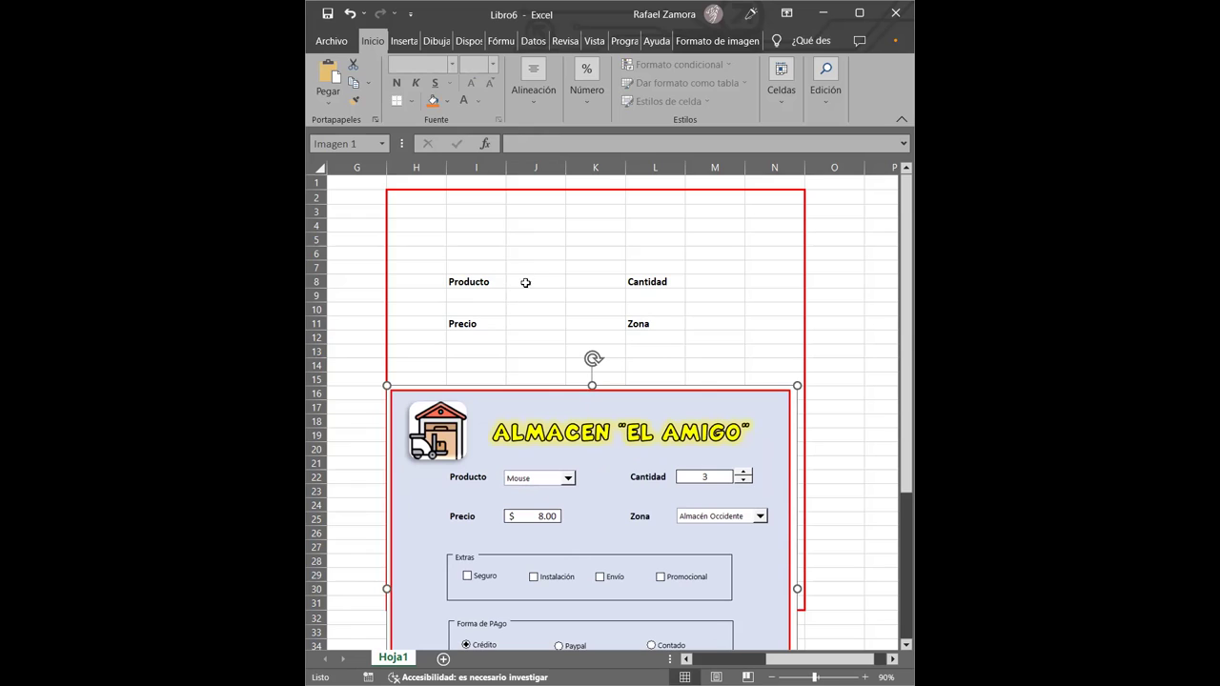
pyautogui.click(526, 284)
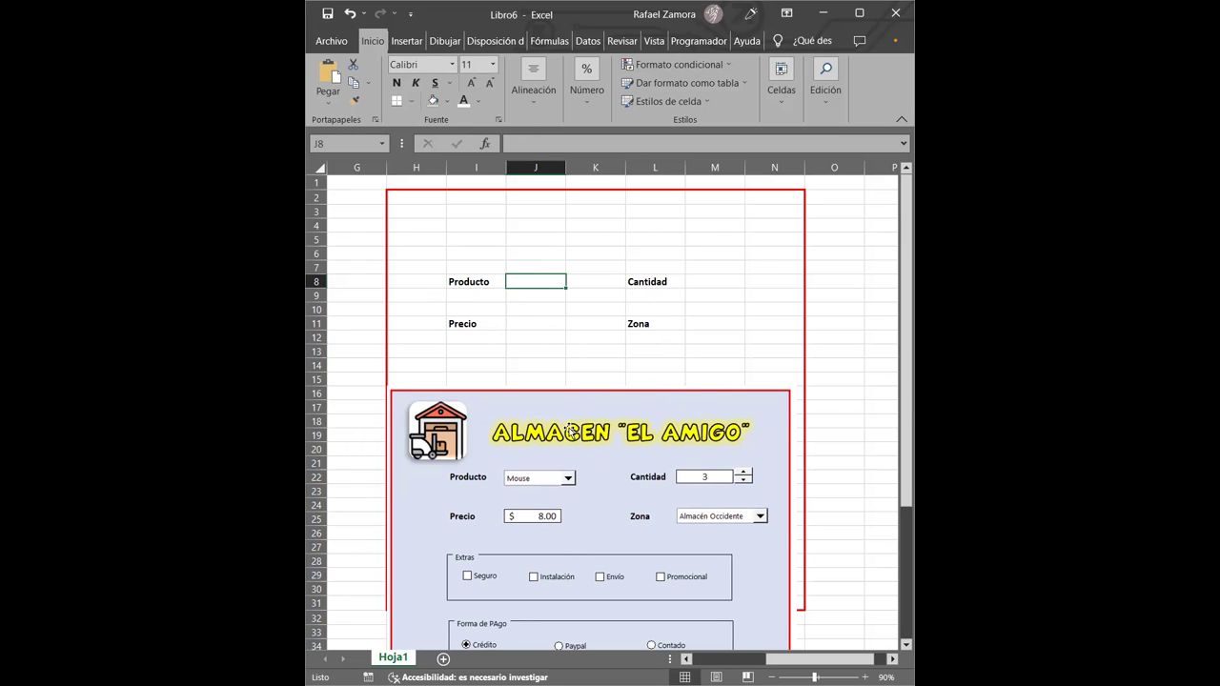
pyautogui.moveTo(623, 398)
pyautogui.mouseDown()
pyautogui.moveTo(626, 408)
pyautogui.moveTo(608, 249)
pyautogui.mouseUp()
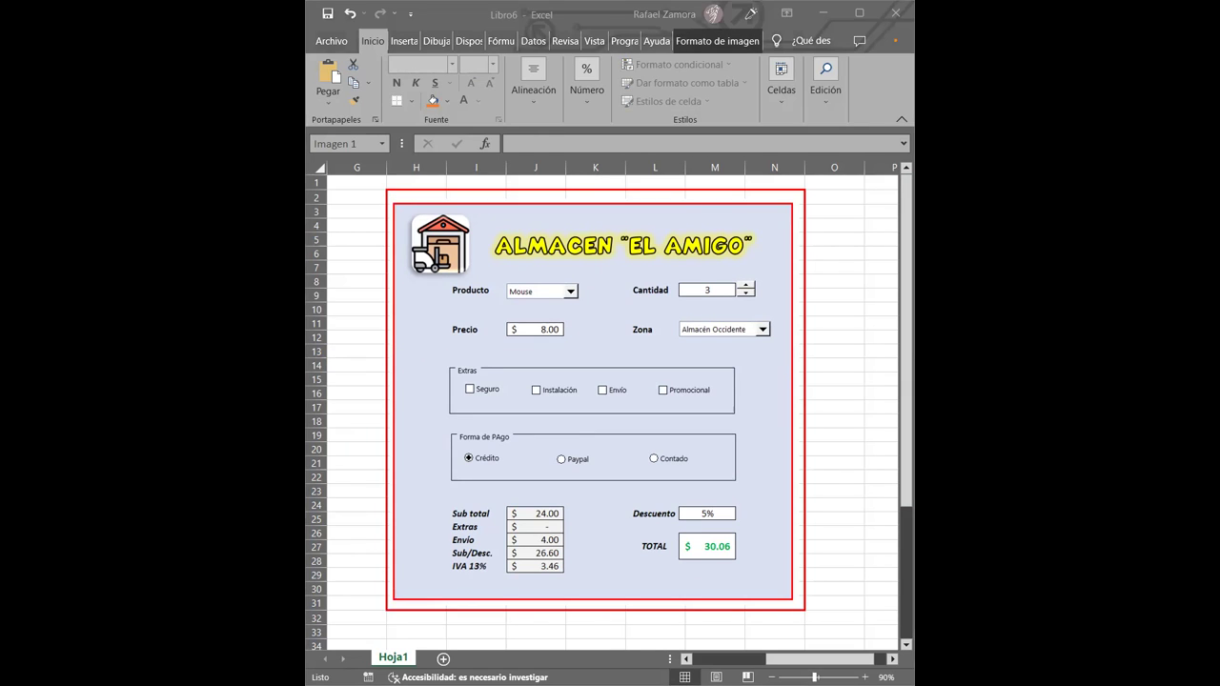
pyautogui.hotkey('ctrl', 'c')
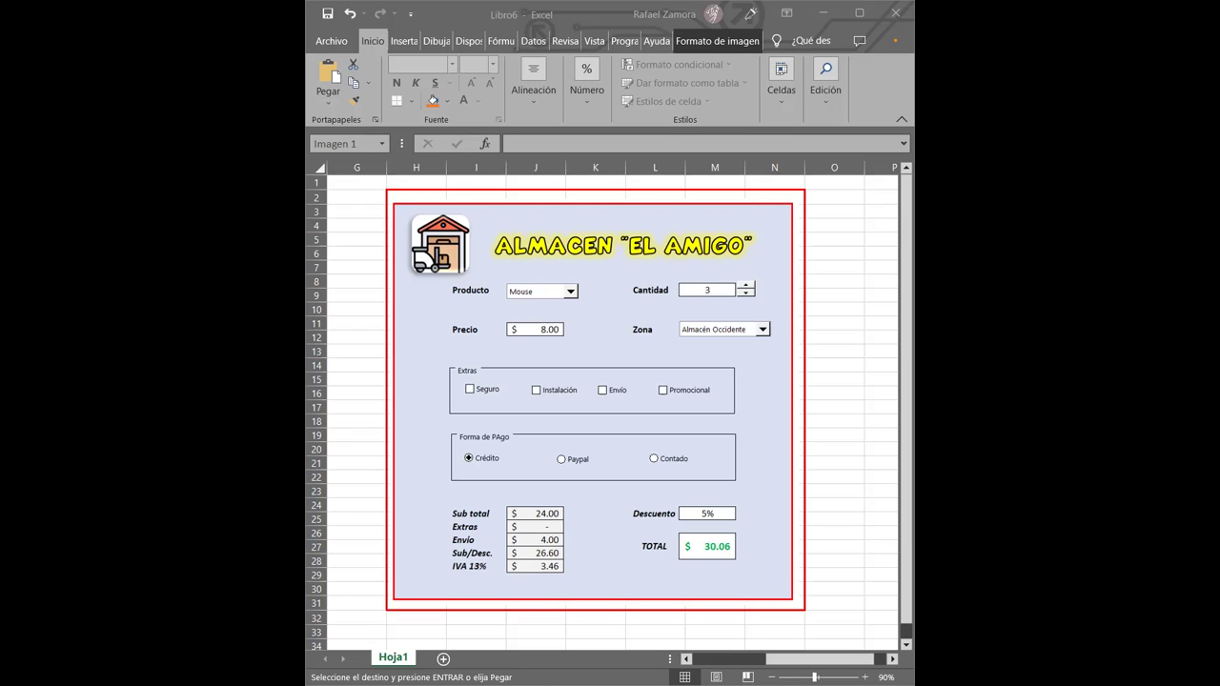
pyautogui.press('Escape')
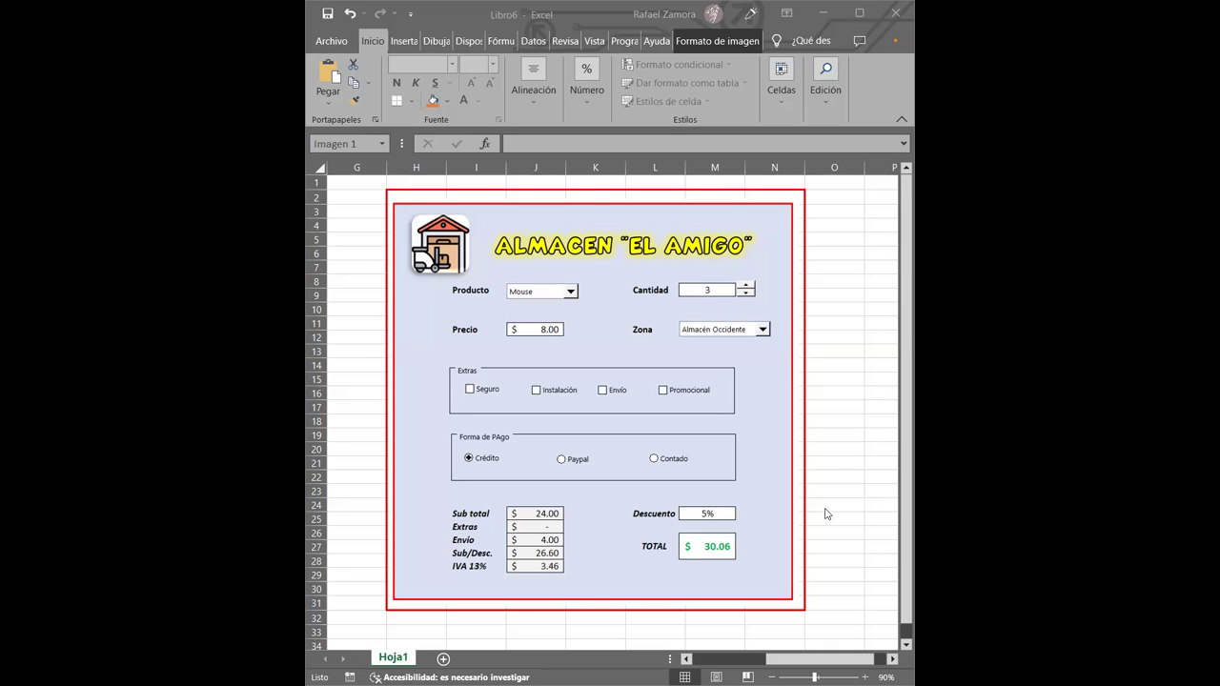
pyautogui.click(844, 462)
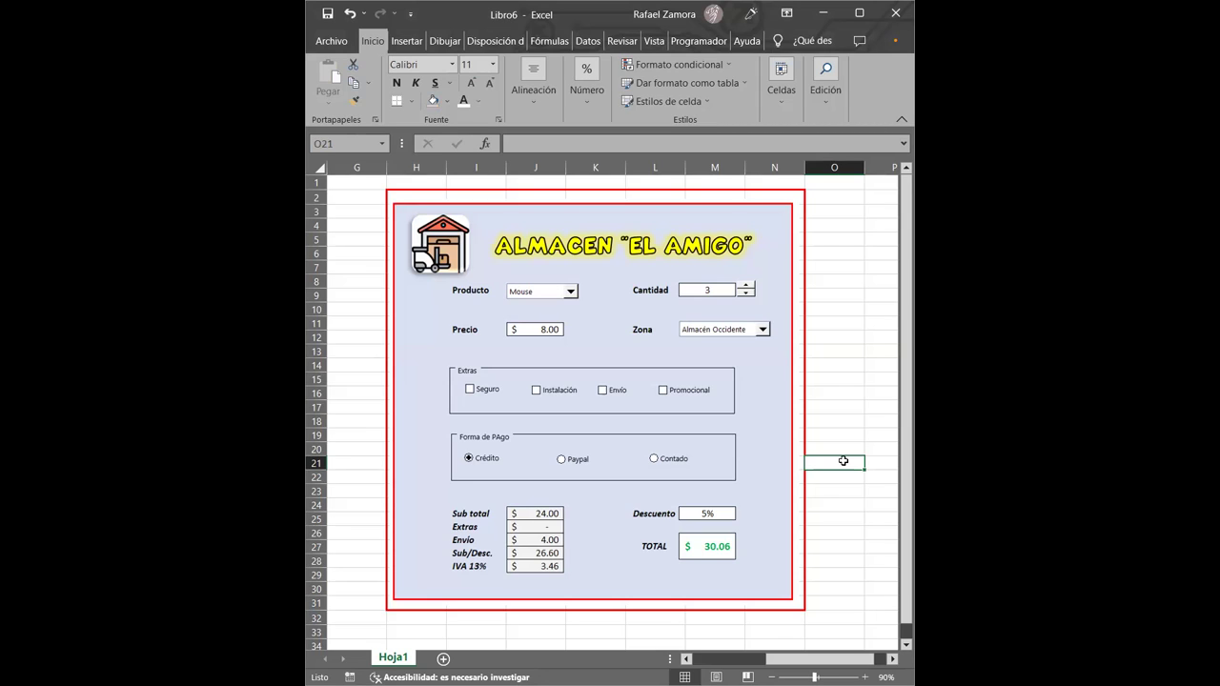
pyautogui.click(853, 269)
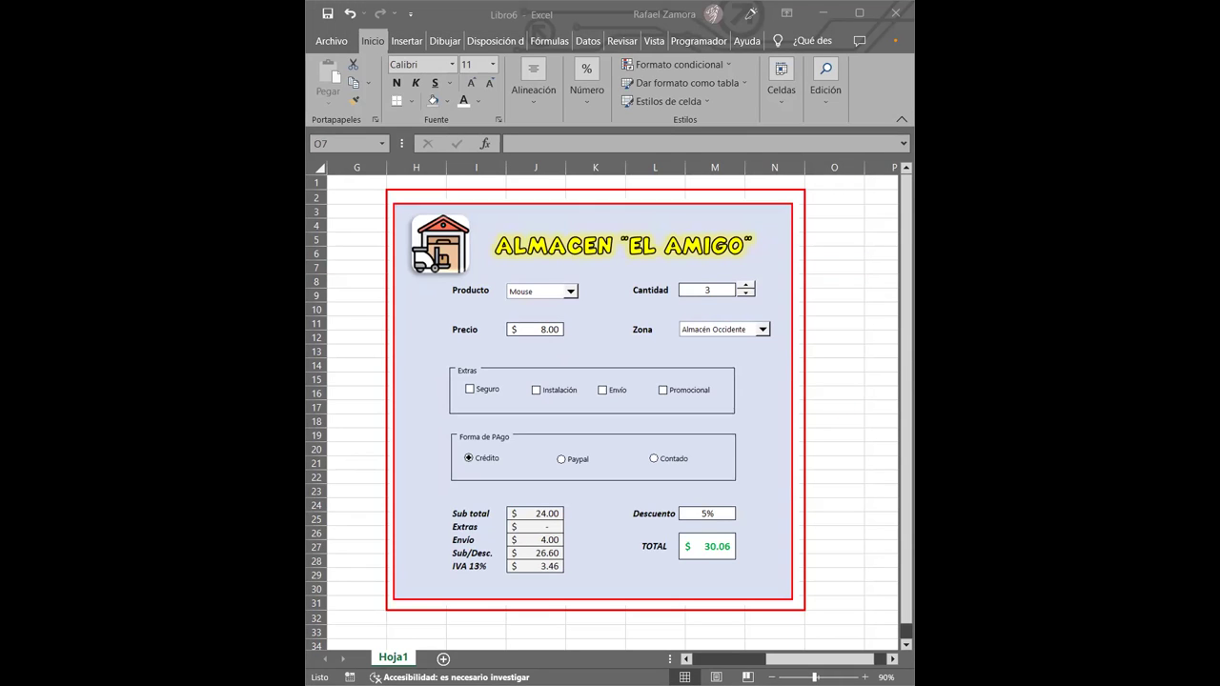
pyautogui.click(869, 408)
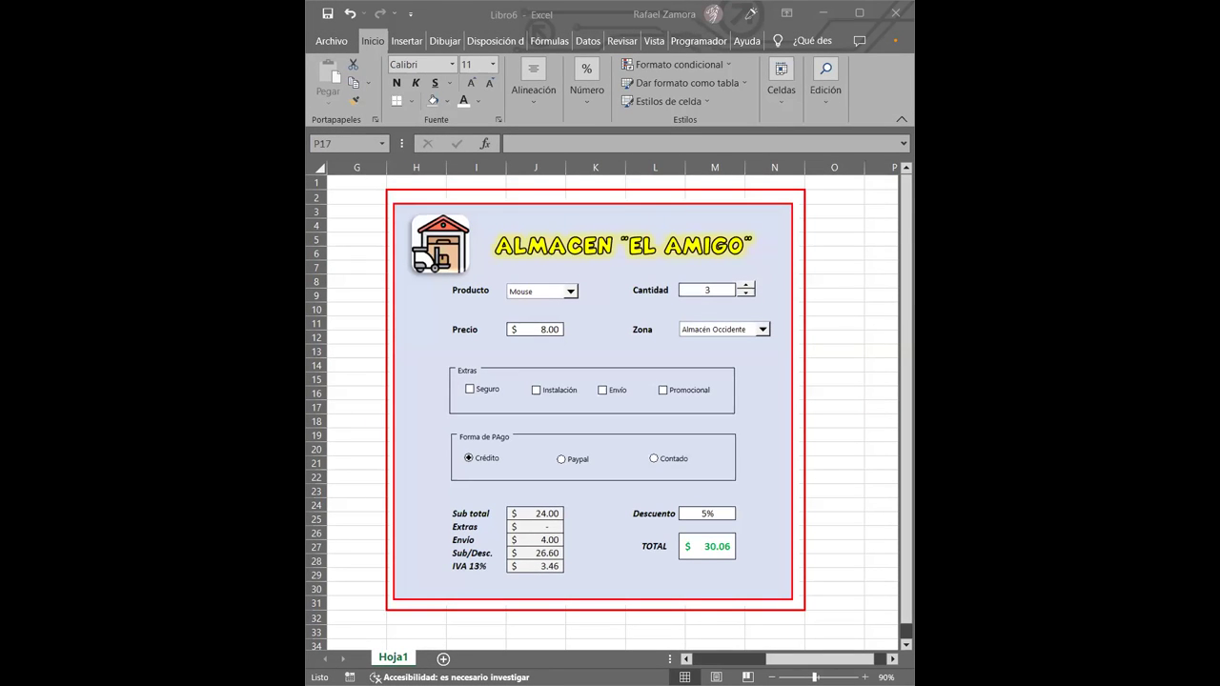
pyautogui.hotkey('ctrl', 'c')
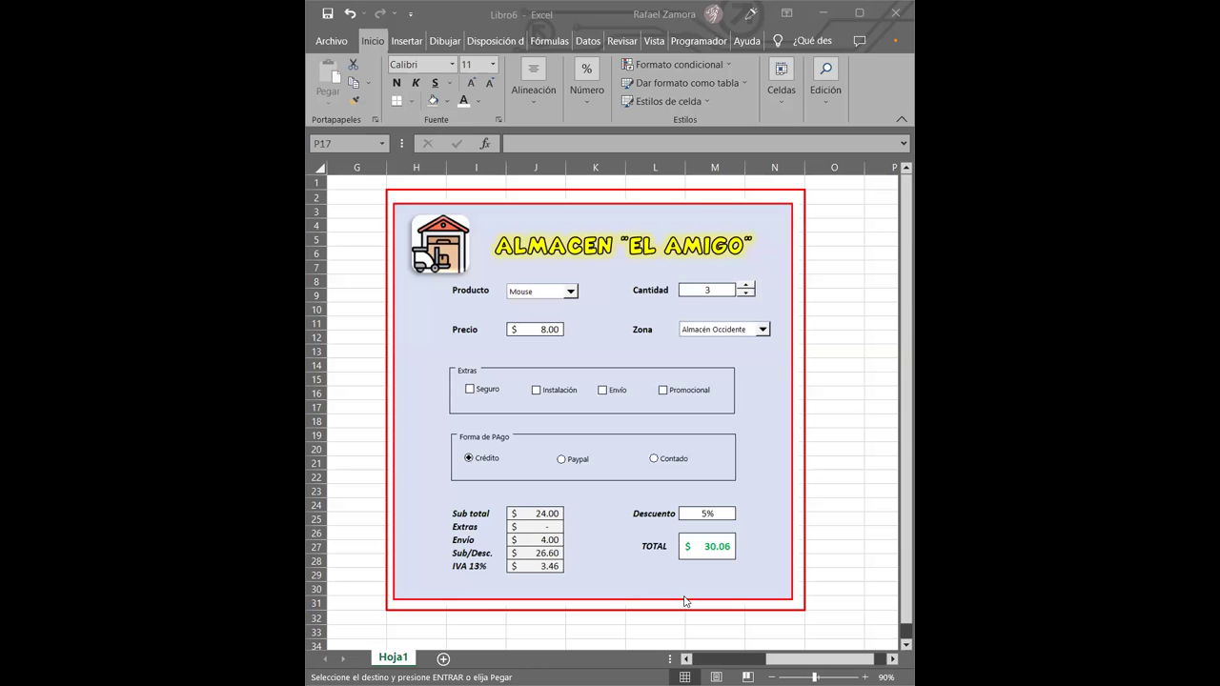
pyautogui.hotkey('shift', 'F11')
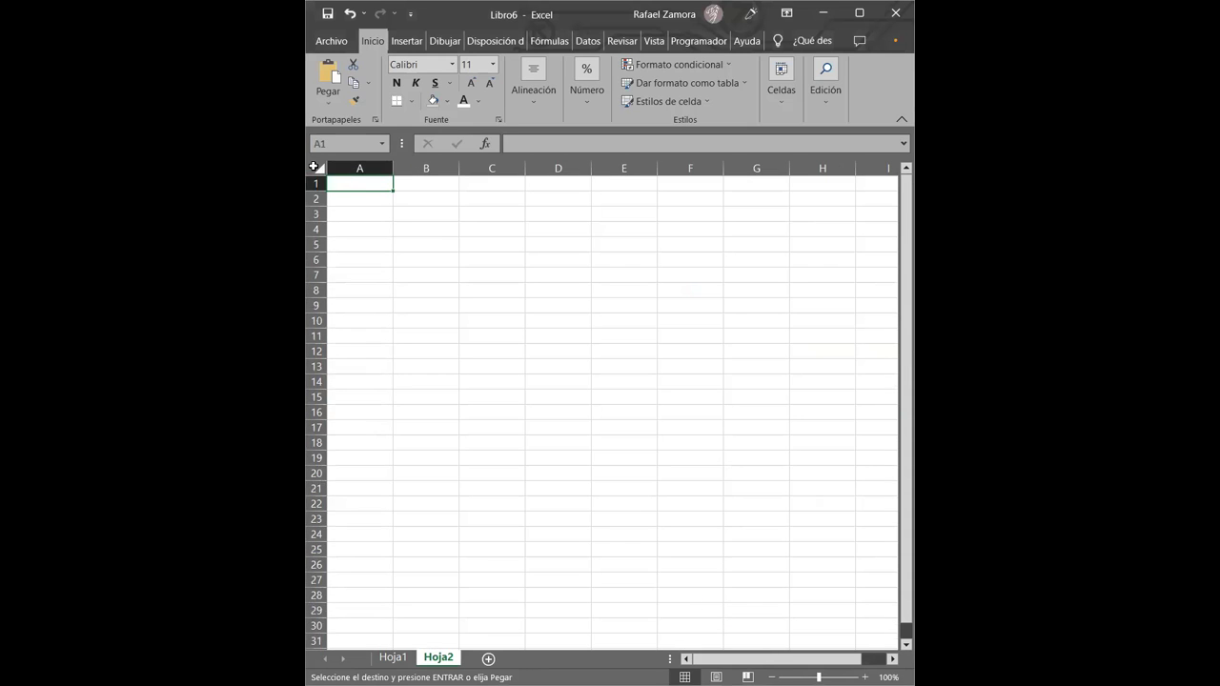
pyautogui.click(312, 166)
pyautogui.hotkey('ctrl', 'v')
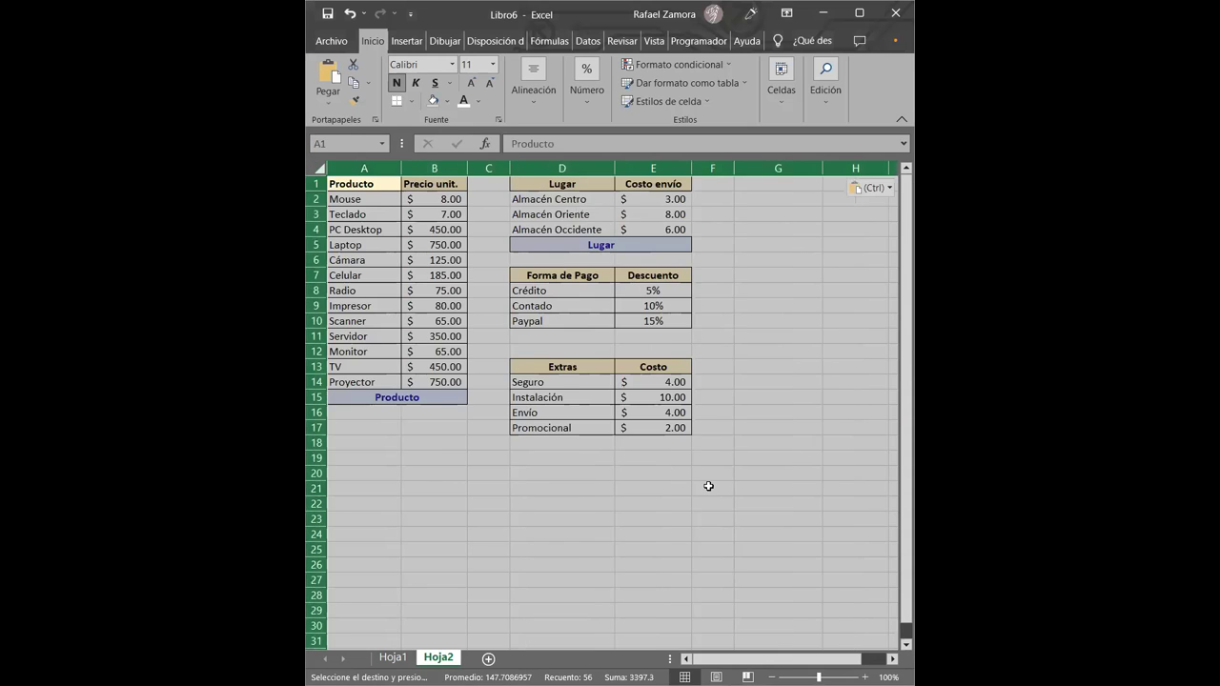
pyautogui.click(709, 486)
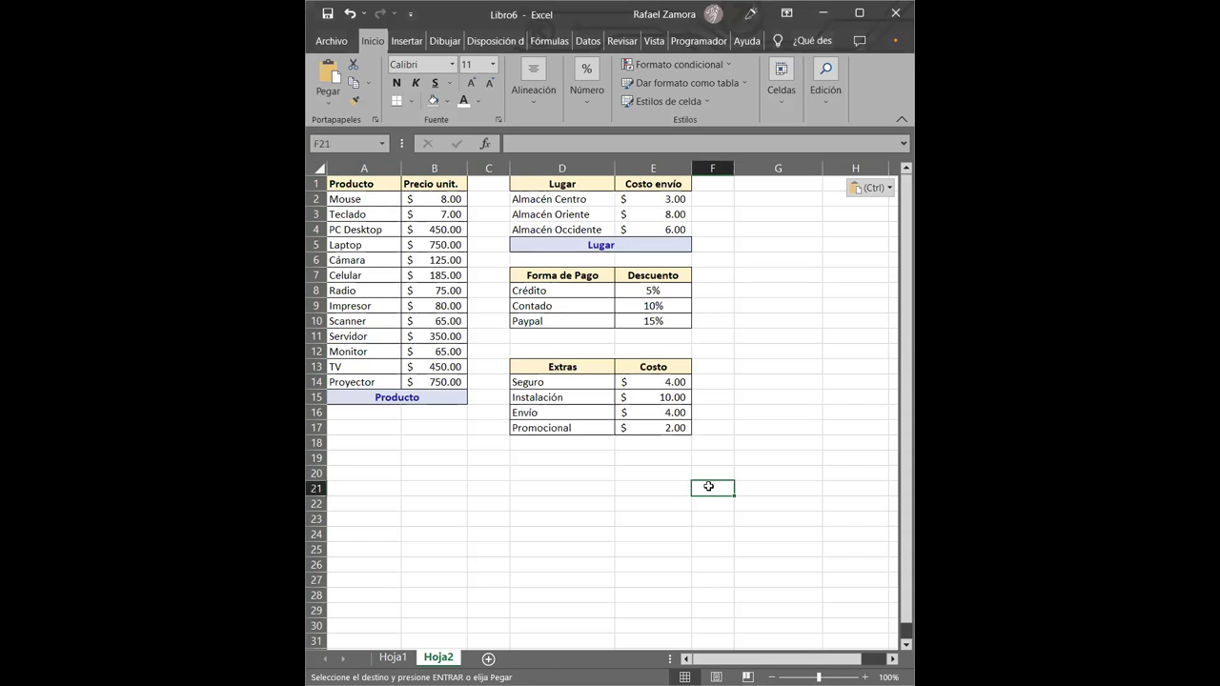
pyautogui.click(393, 658)
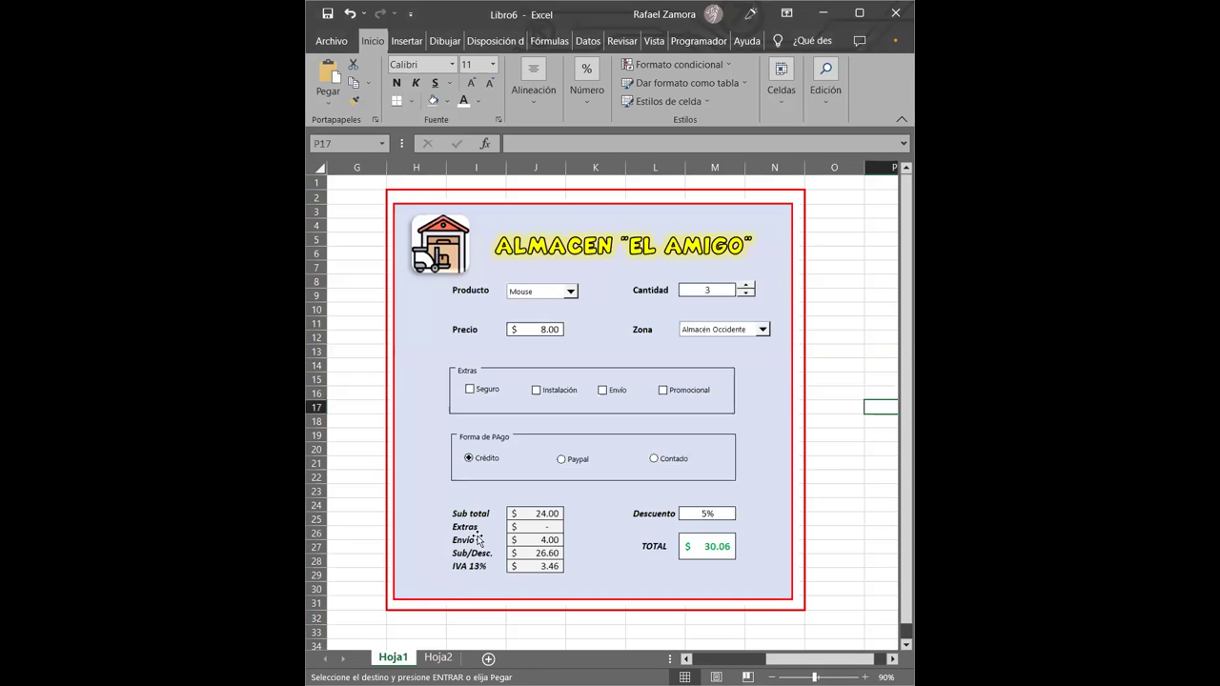
pyautogui.moveTo(719, 334)
pyautogui.mouseDown()
pyautogui.moveTo(723, 514)
pyautogui.moveTo(701, 503)
pyautogui.mouseUp()
pyautogui.click(439, 658)
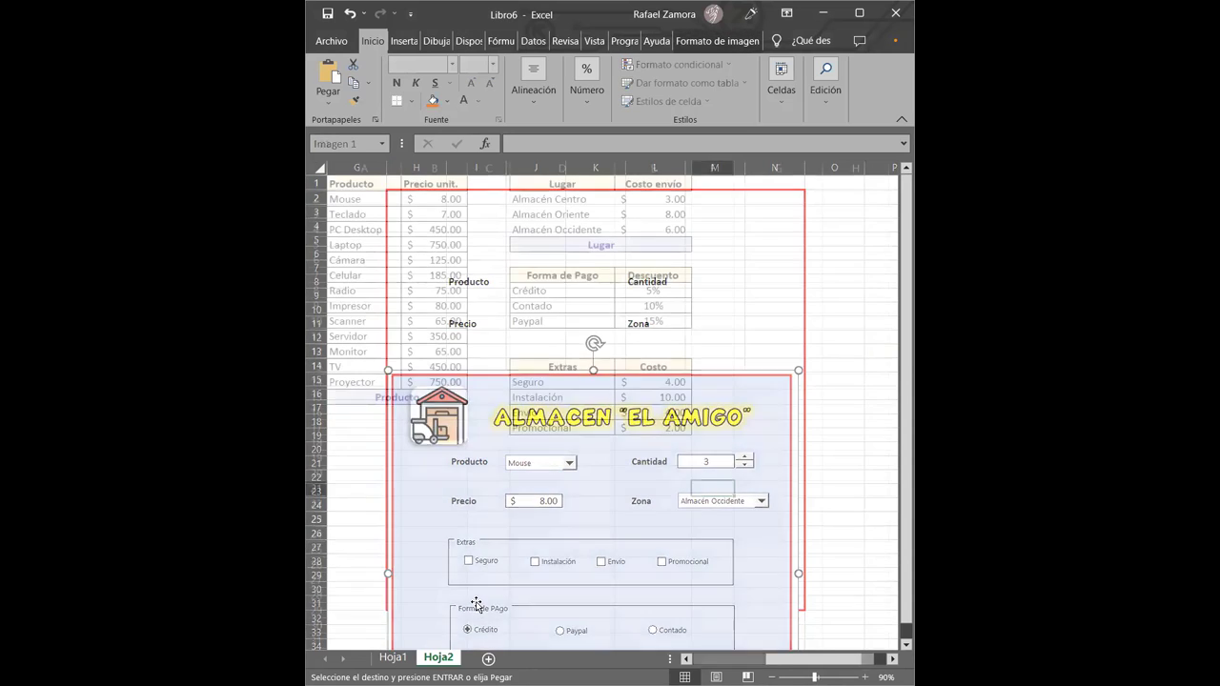
pyautogui.click(794, 455)
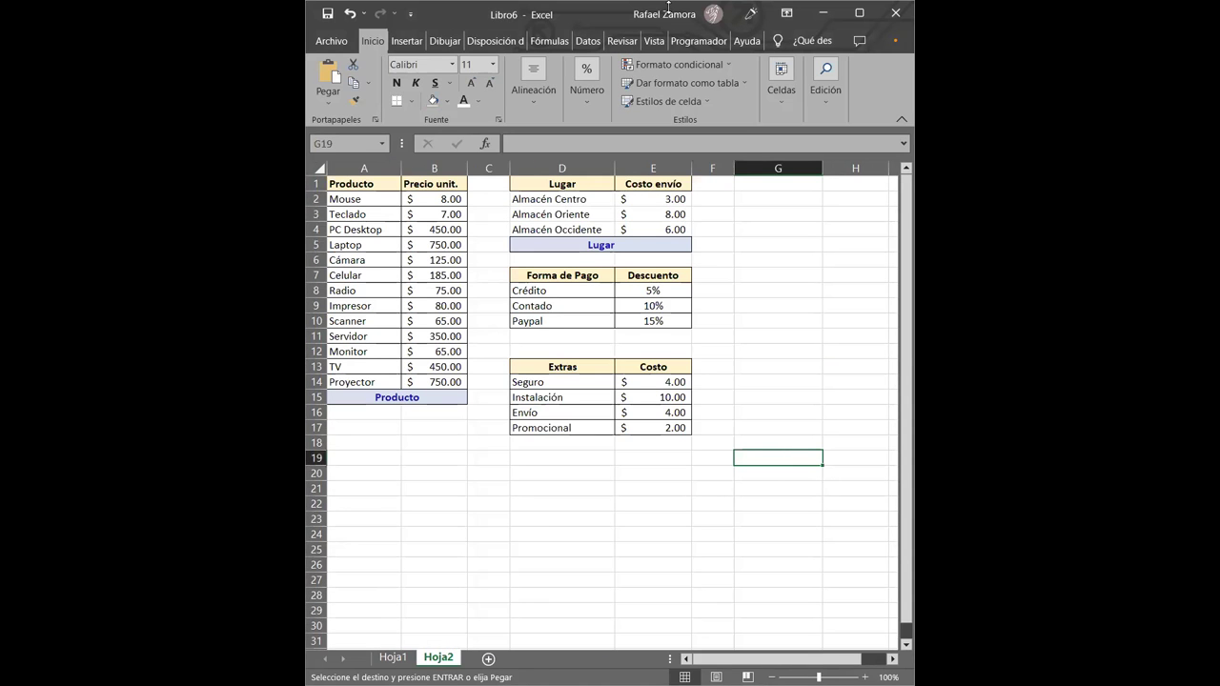
pyautogui.click(678, 532)
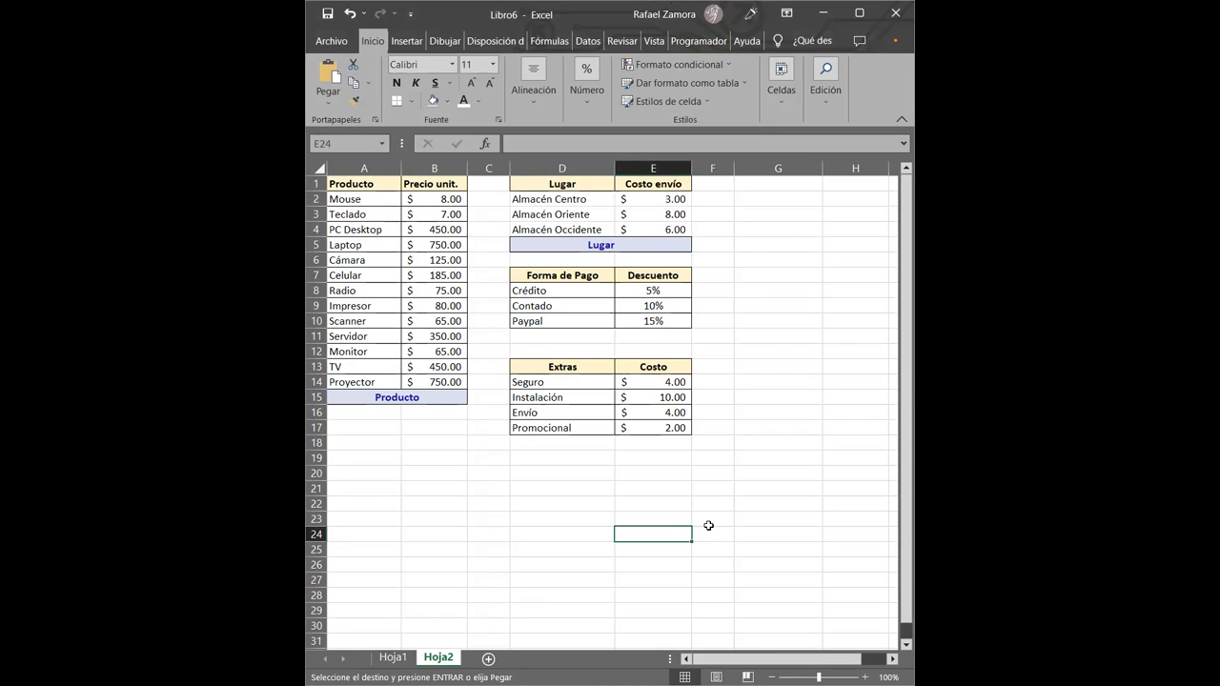
pyautogui.click(778, 451)
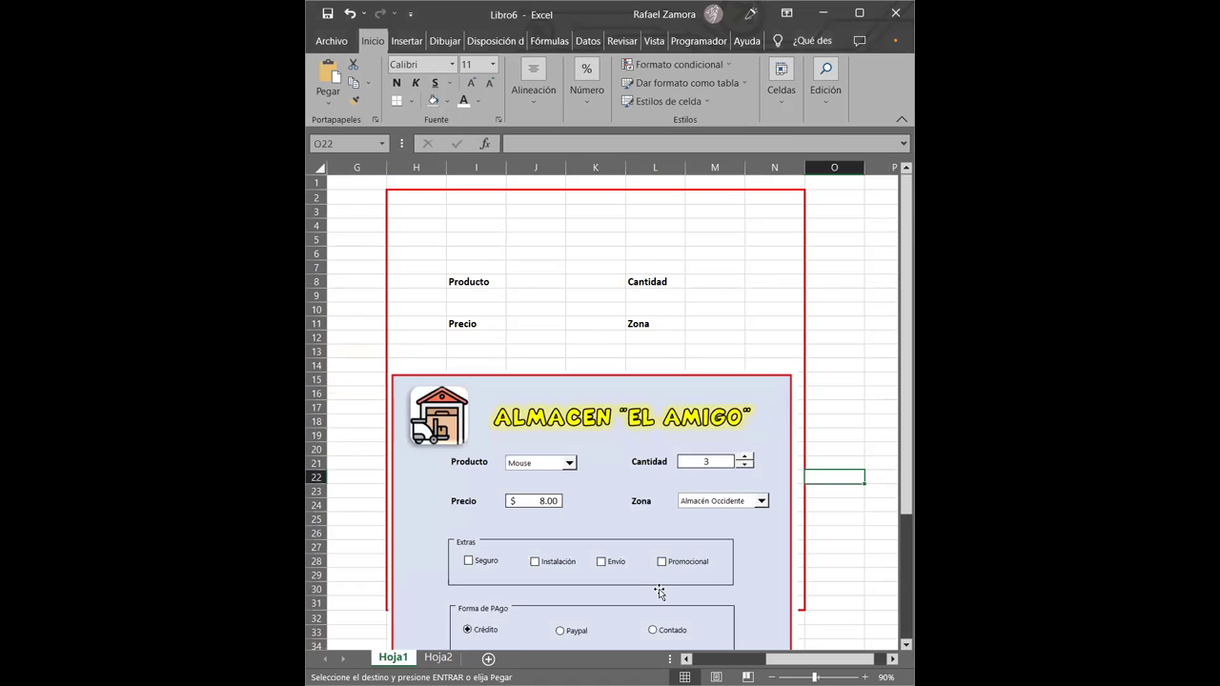
pyautogui.click(724, 578)
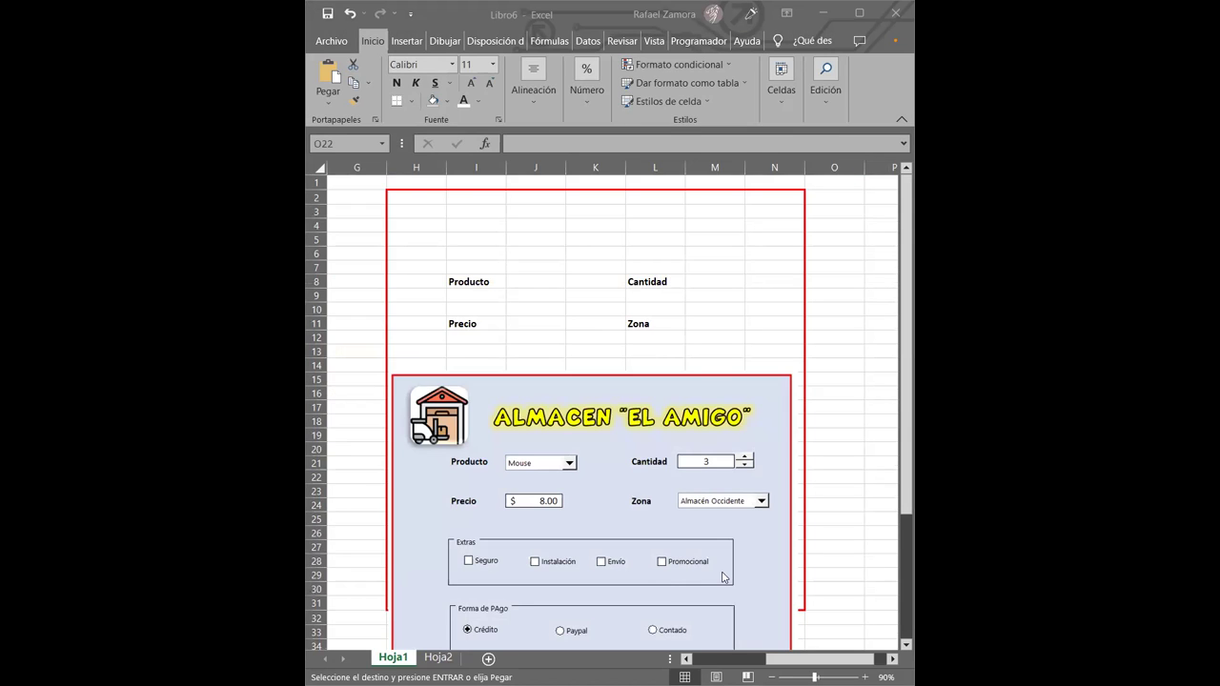
pyautogui.click(785, 410)
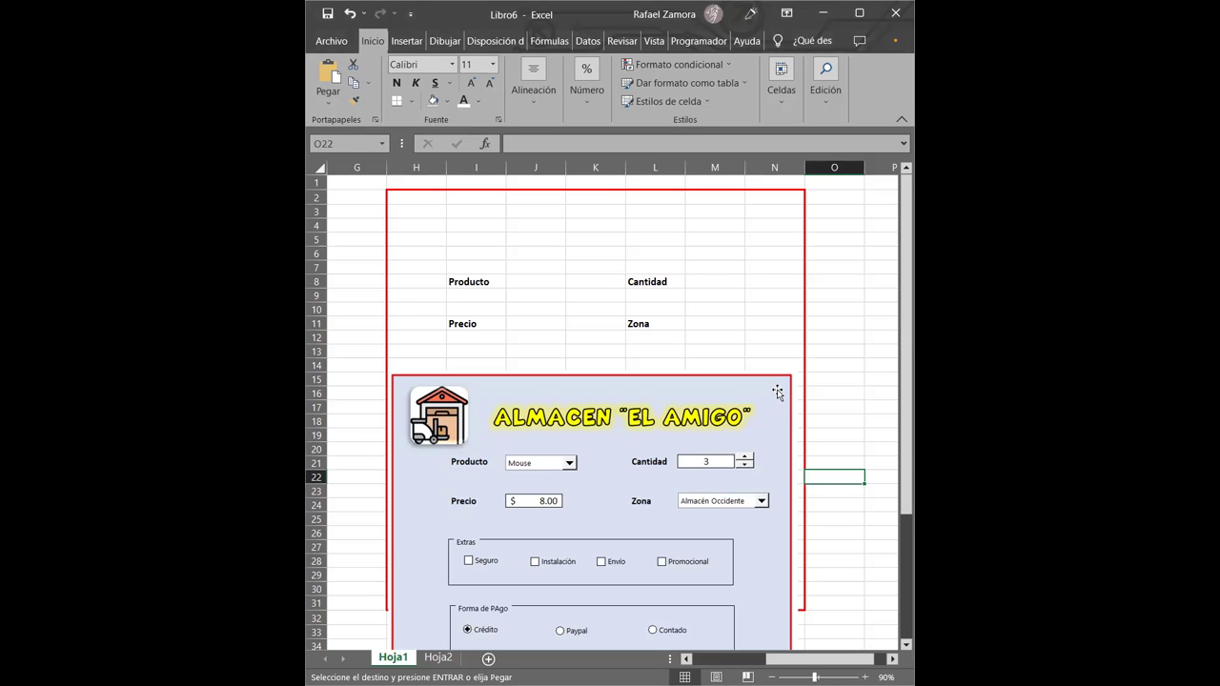
pyautogui.click(833, 332)
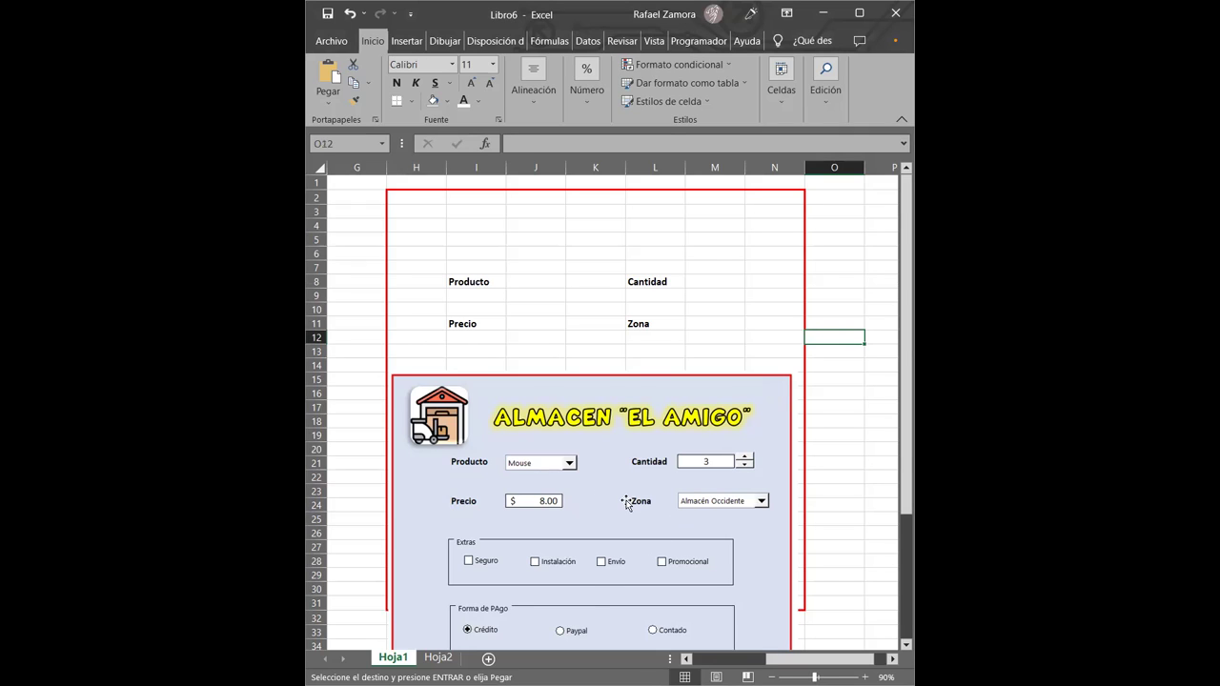
pyautogui.hotkey('ctrl', 'pagedown')
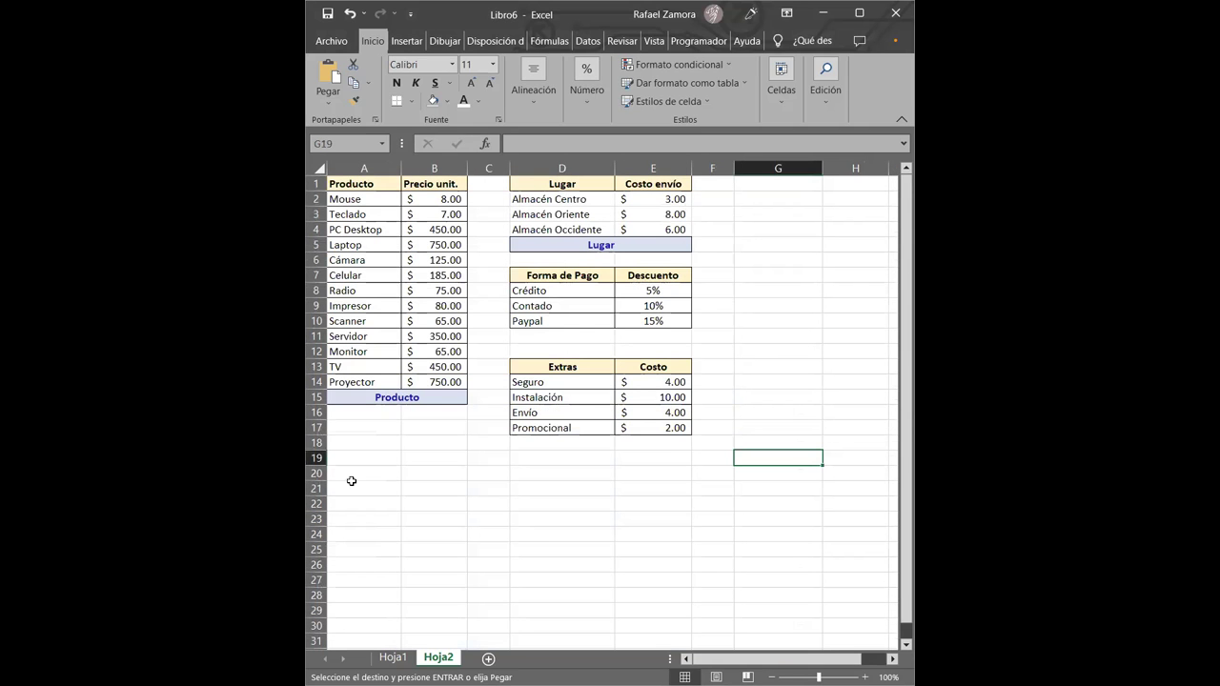
pyautogui.hotkey('ctrl', 'pageup')
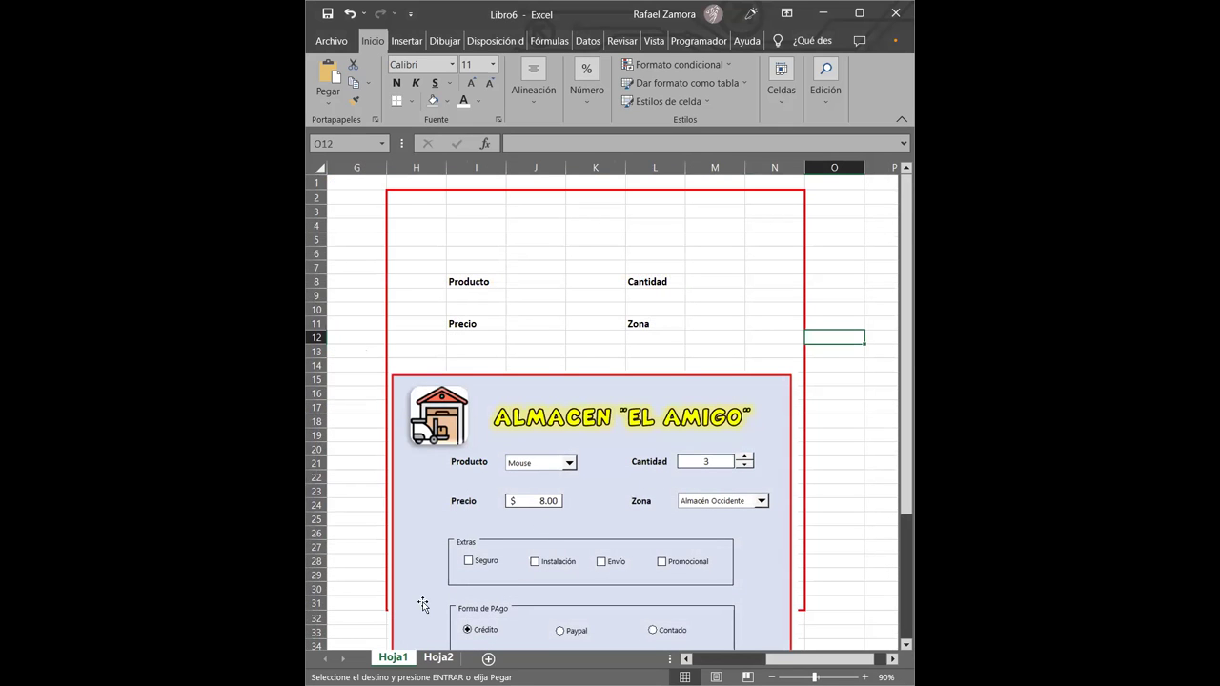
pyautogui.click(438, 658)
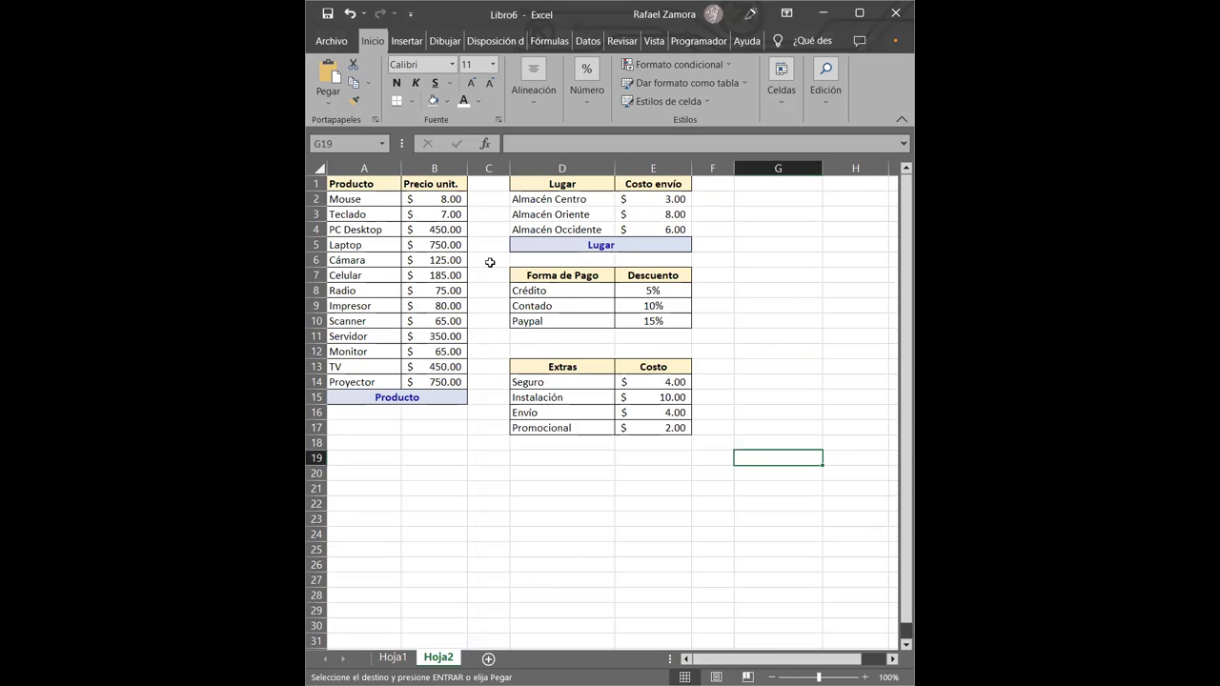
# Step: Review the Hoja2 tables: products, shipping costs, payment discounts and extras
pyautogui.moveTo(355, 198); pyautogui.dragTo(392, 383)
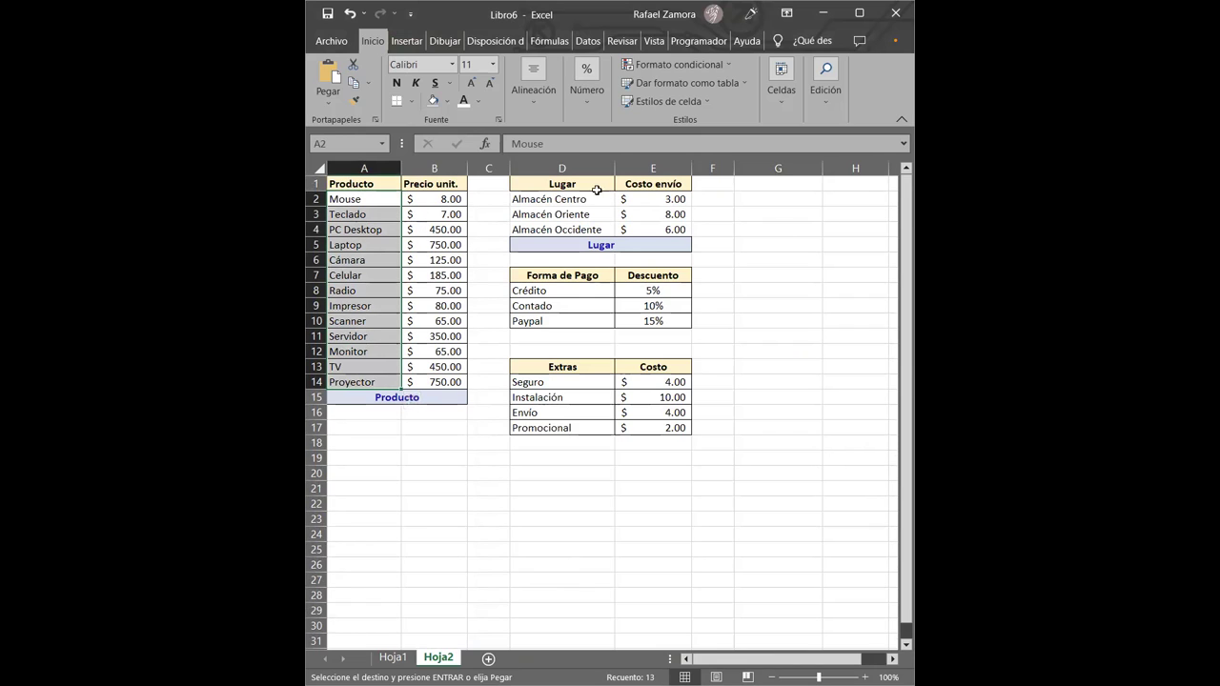
pyautogui.moveTo(567, 197); pyautogui.dragTo(656, 229)
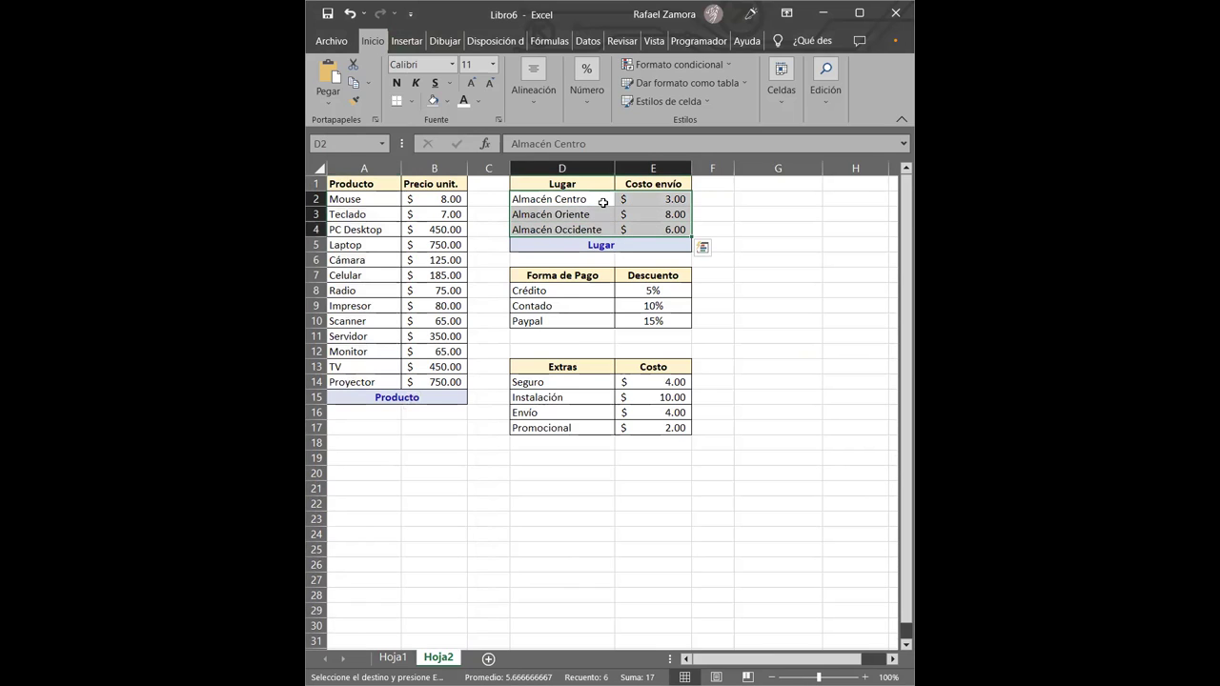
pyautogui.click(598, 202)
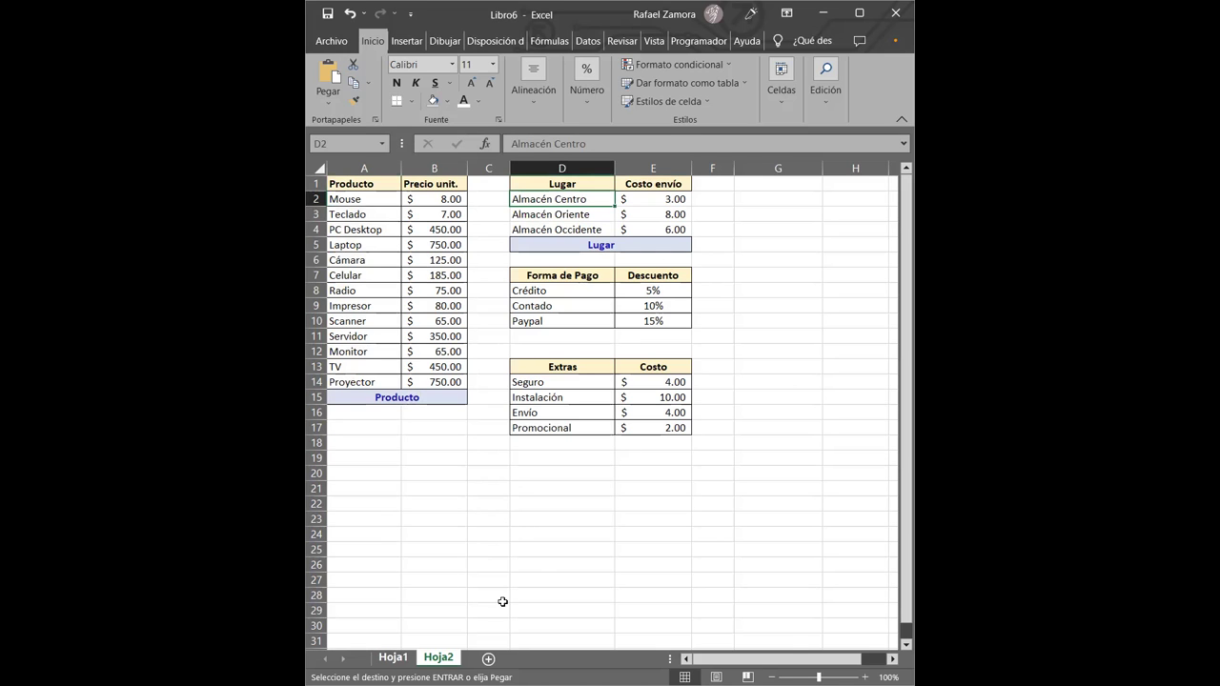
pyautogui.hotkey('ctrl', 'pageup')
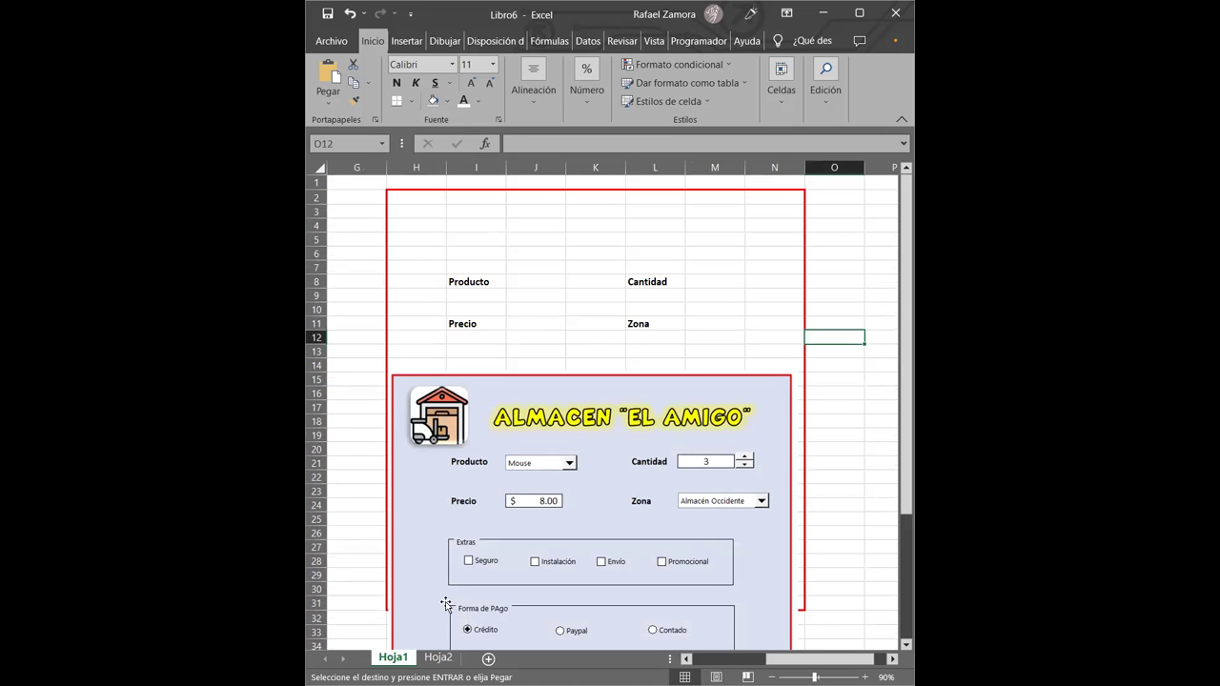
pyautogui.click(436, 658)
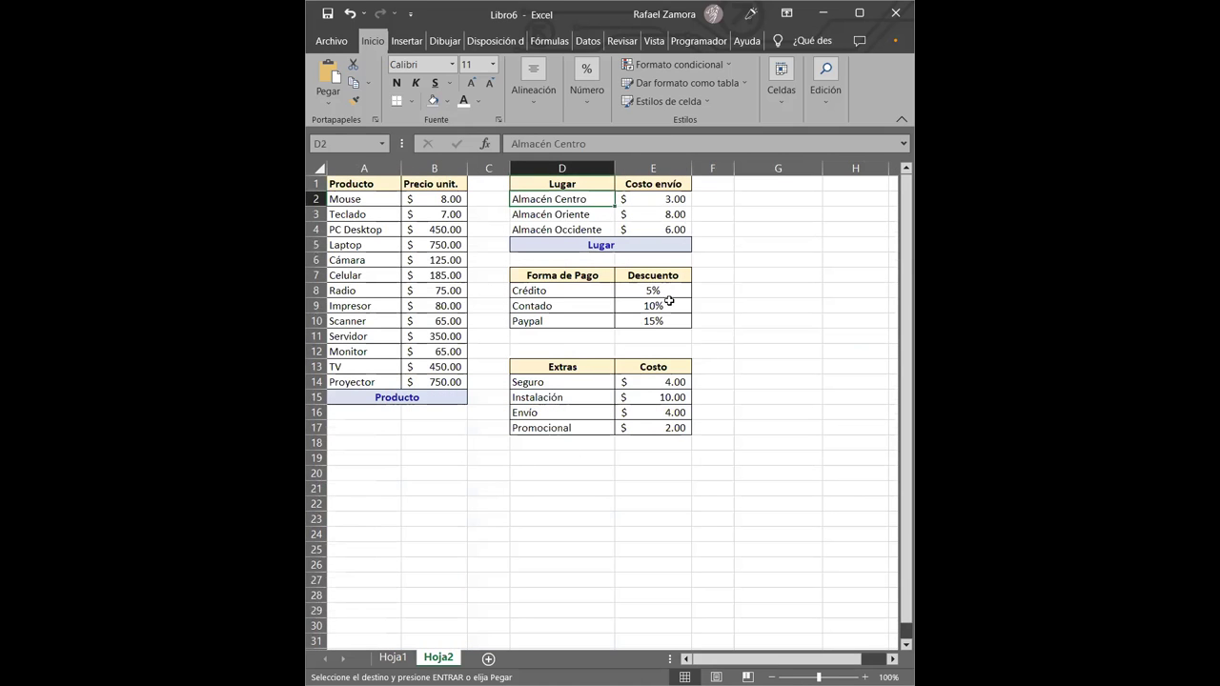
pyautogui.click(580, 291)
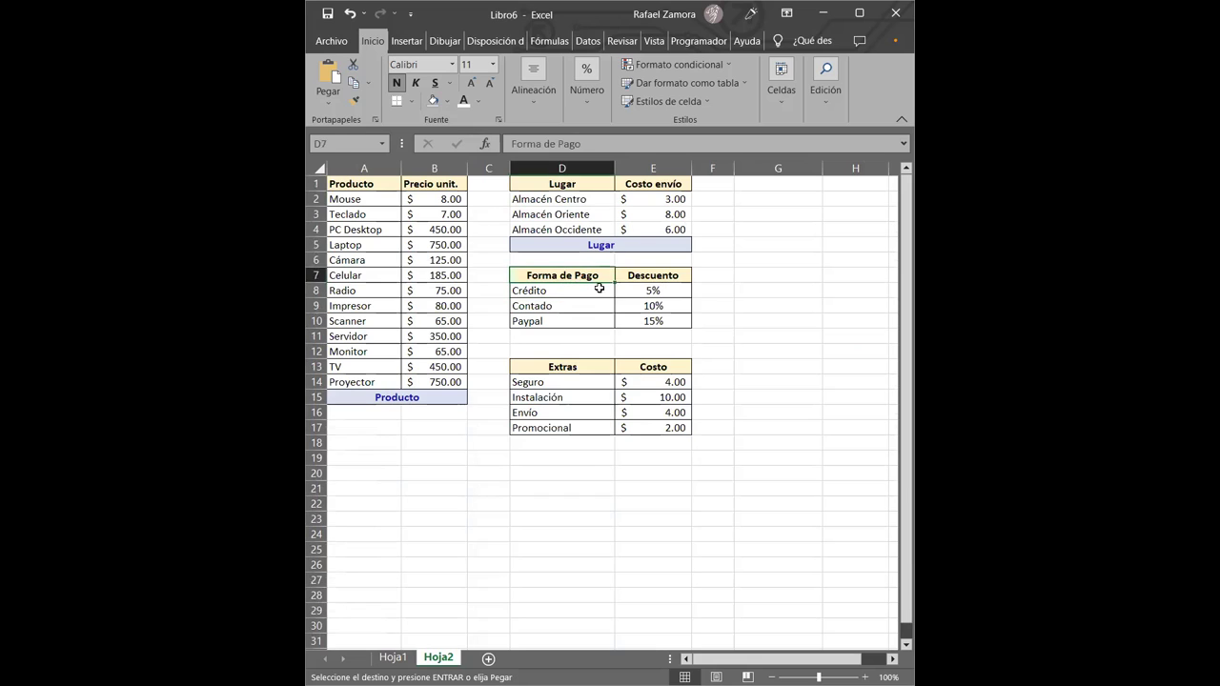
pyautogui.moveTo(659, 277); pyautogui.dragTo(660, 312)
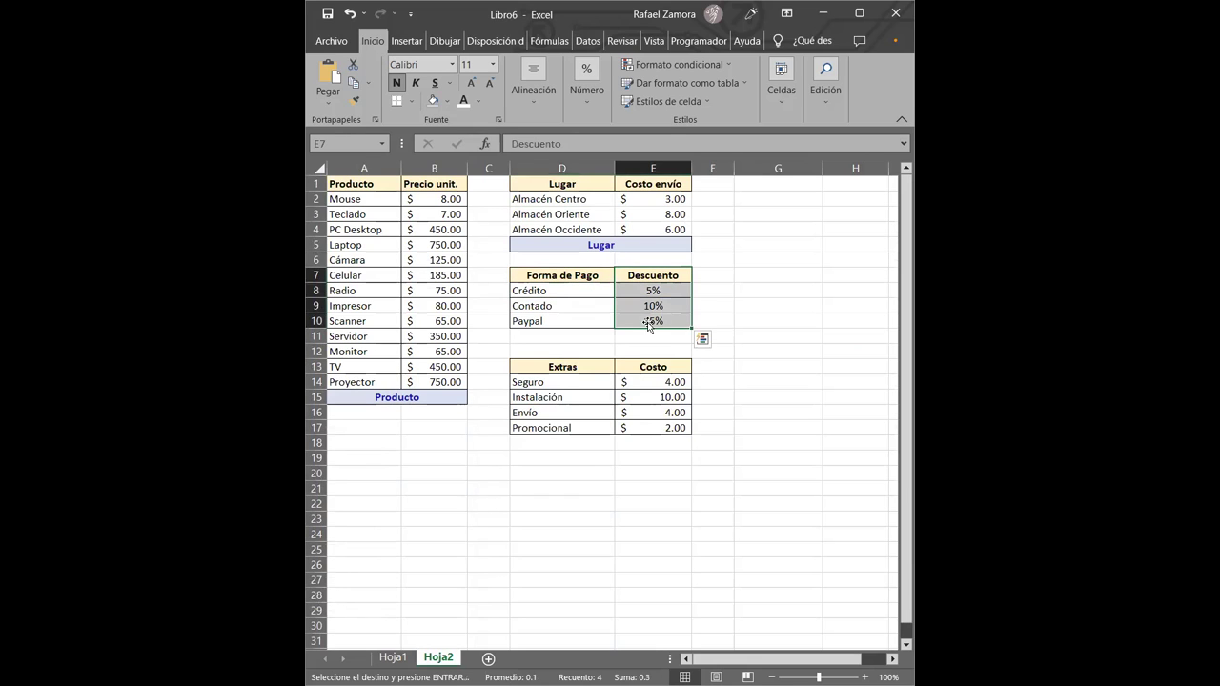
pyautogui.click(585, 381)
pyautogui.moveTo(585, 382); pyautogui.dragTo(582, 428)
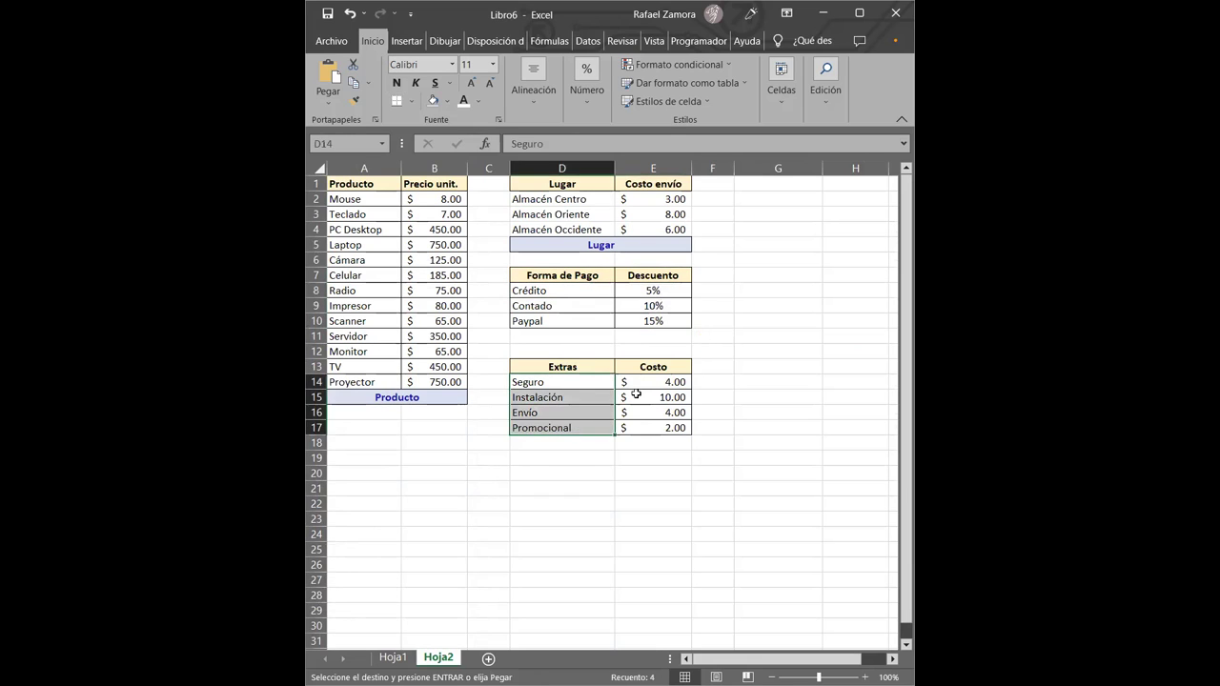
pyautogui.click(662, 383)
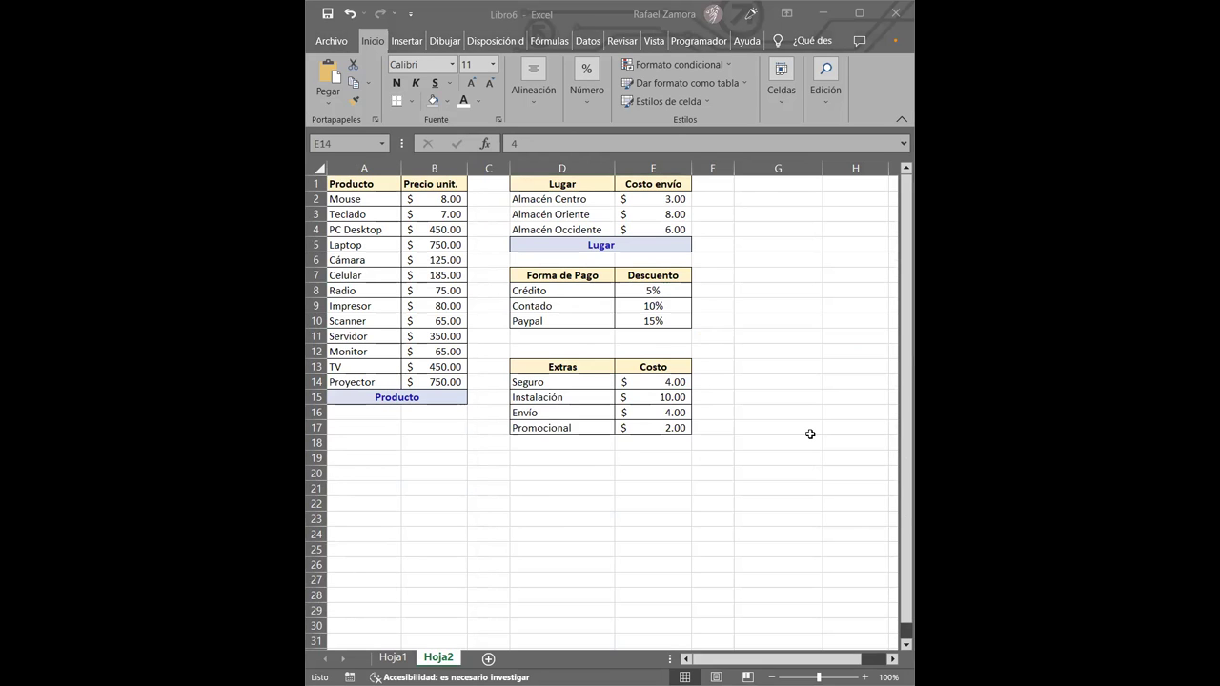
# Step: On Hoja1, drag the form picture higher, then return to Hoja2
pyautogui.click(393, 658)
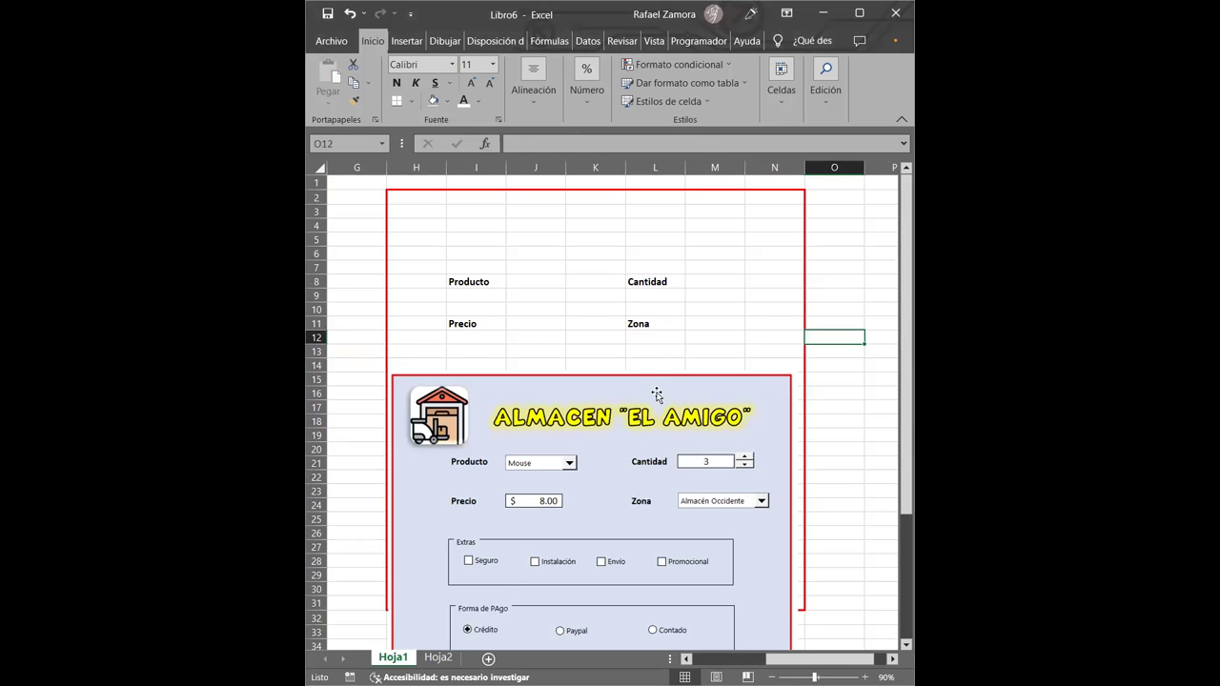
pyautogui.moveTo(656, 394); pyautogui.dragTo(657, 348)
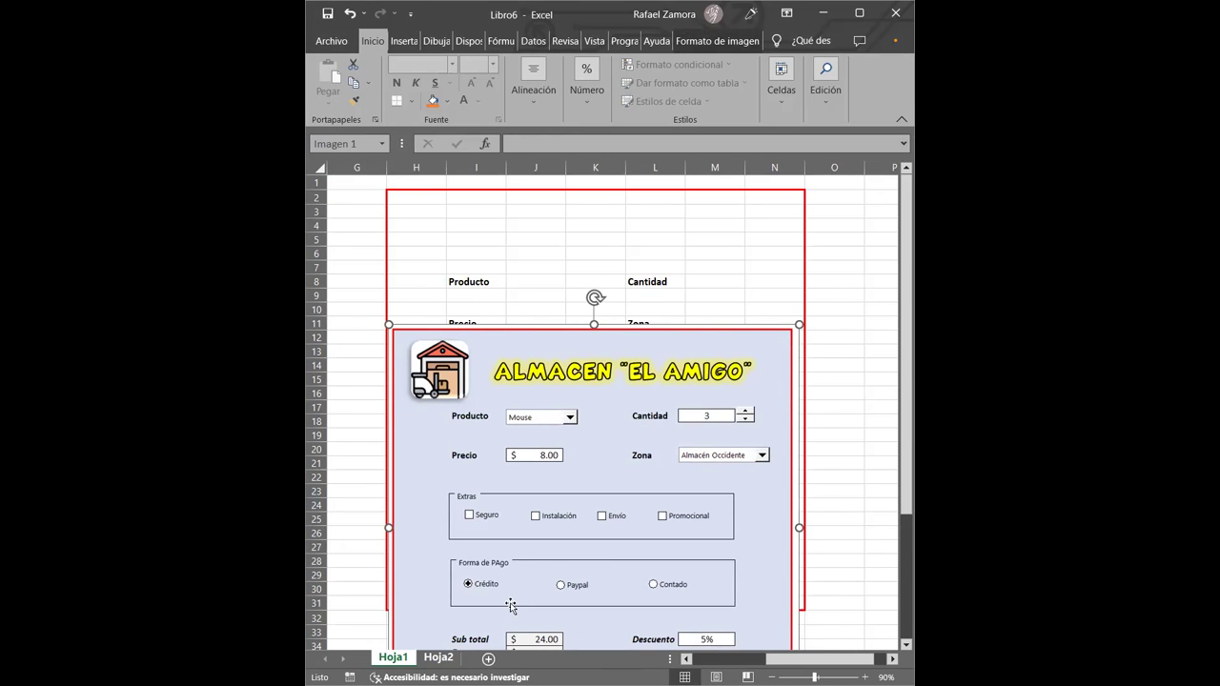
pyautogui.hotkey('ctrl', 'pagedown')
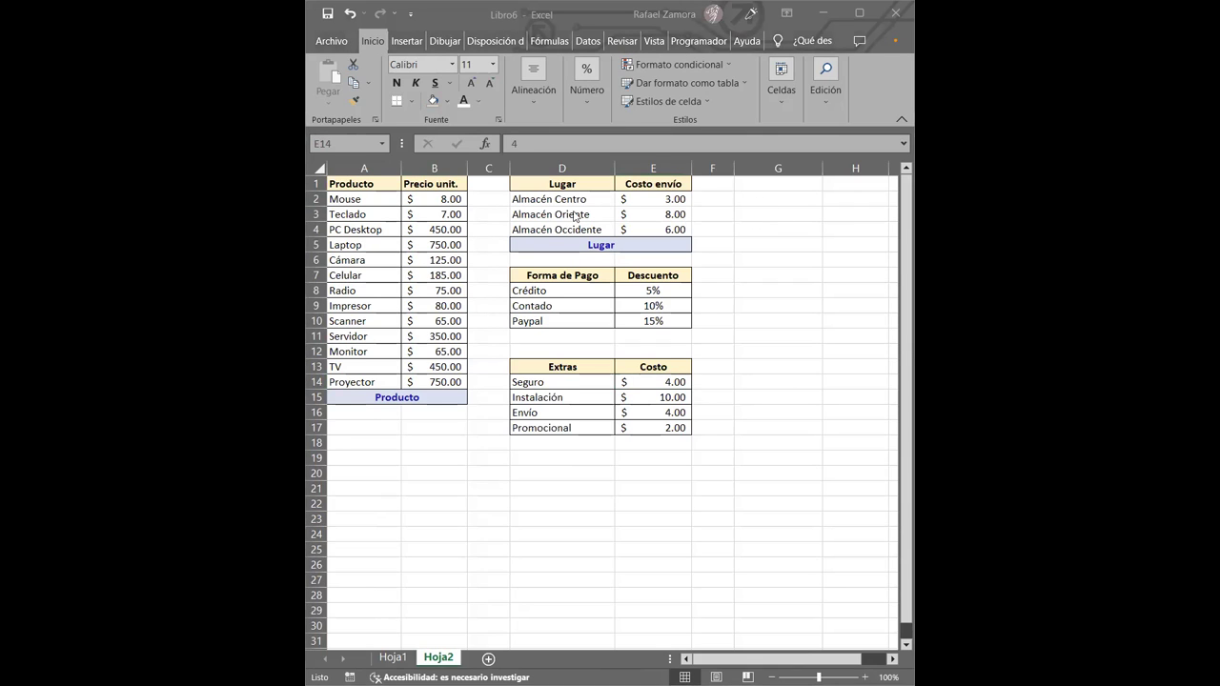
# Step: Name A2:B14 Productos and change the A15 caption to Productos
pyautogui.moveTo(379, 198); pyautogui.dragTo(447, 374)
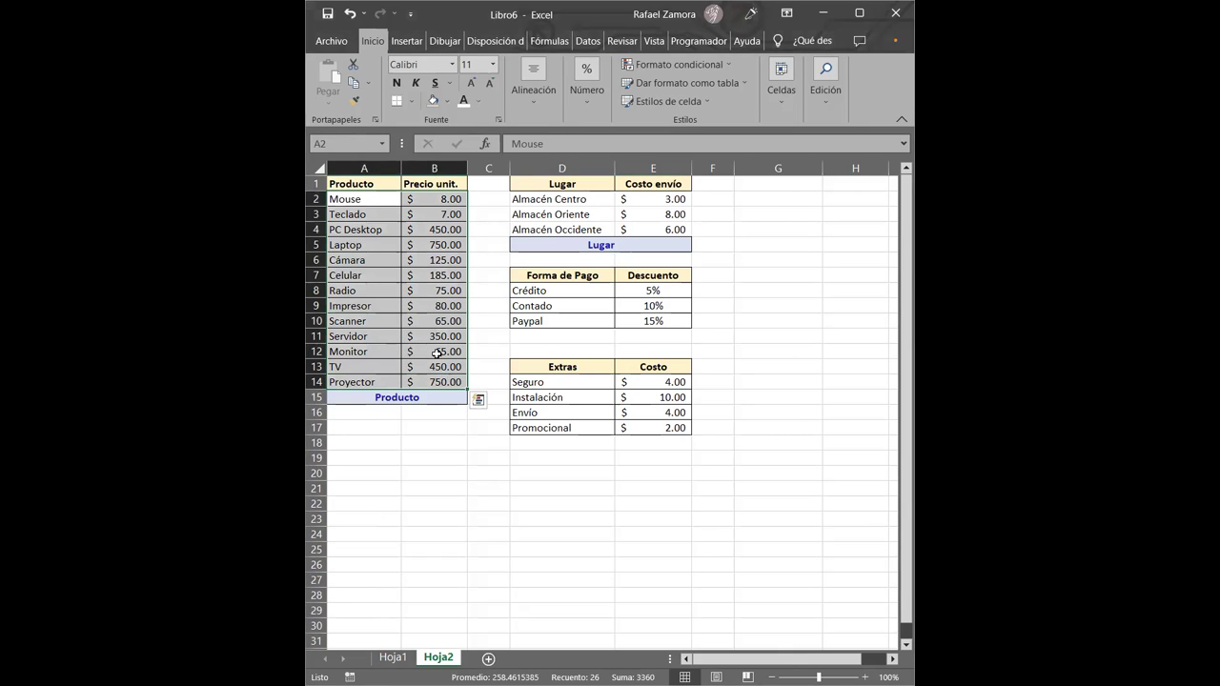
pyautogui.click(362, 144)
pyautogui.write('Productos')
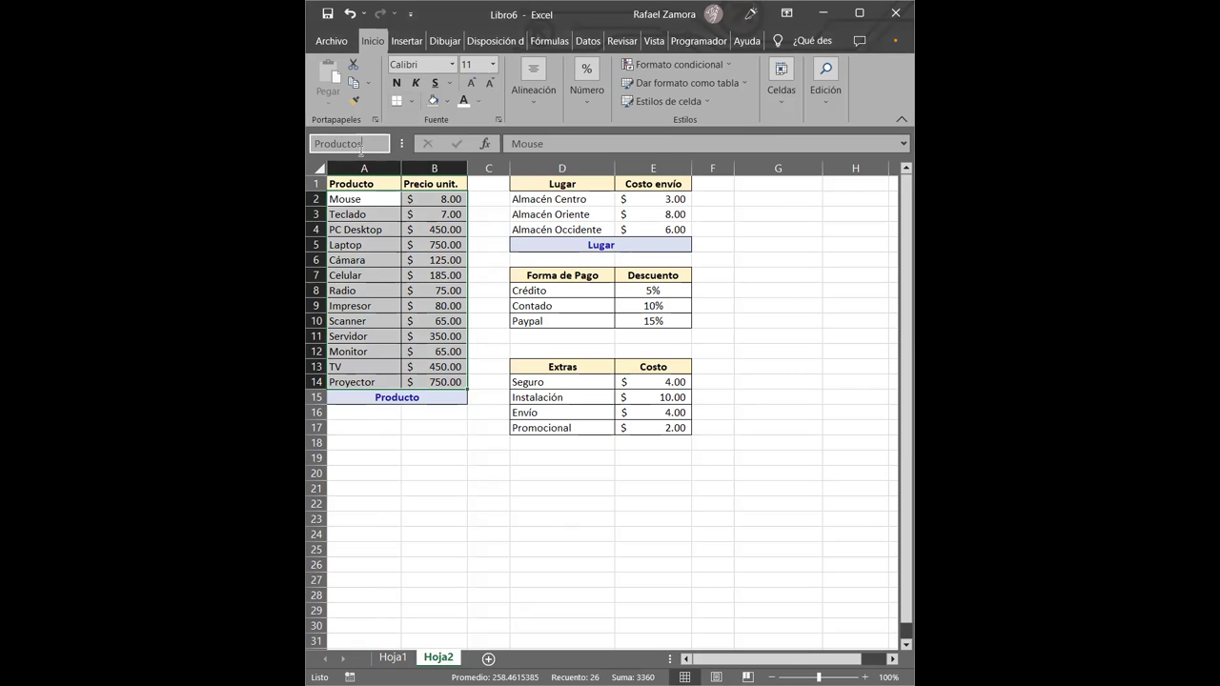
pyautogui.press('Return')
pyautogui.doubleClick(449, 395)
pyautogui.write('s')
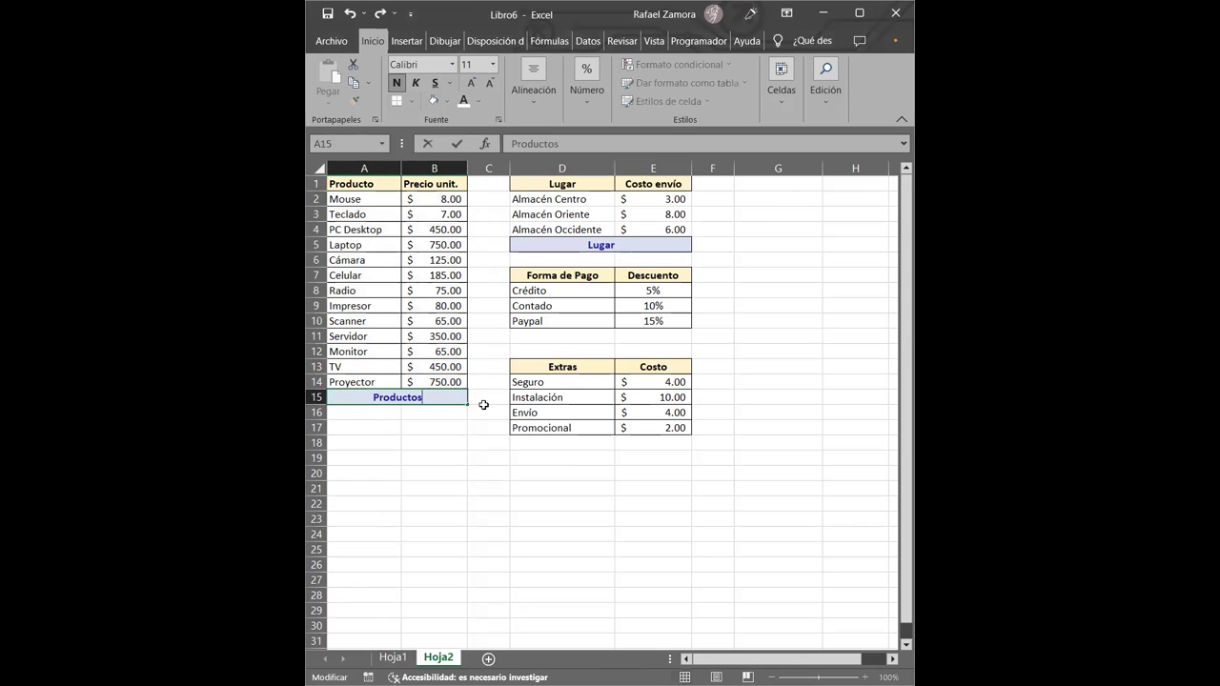
pyautogui.press('Return')
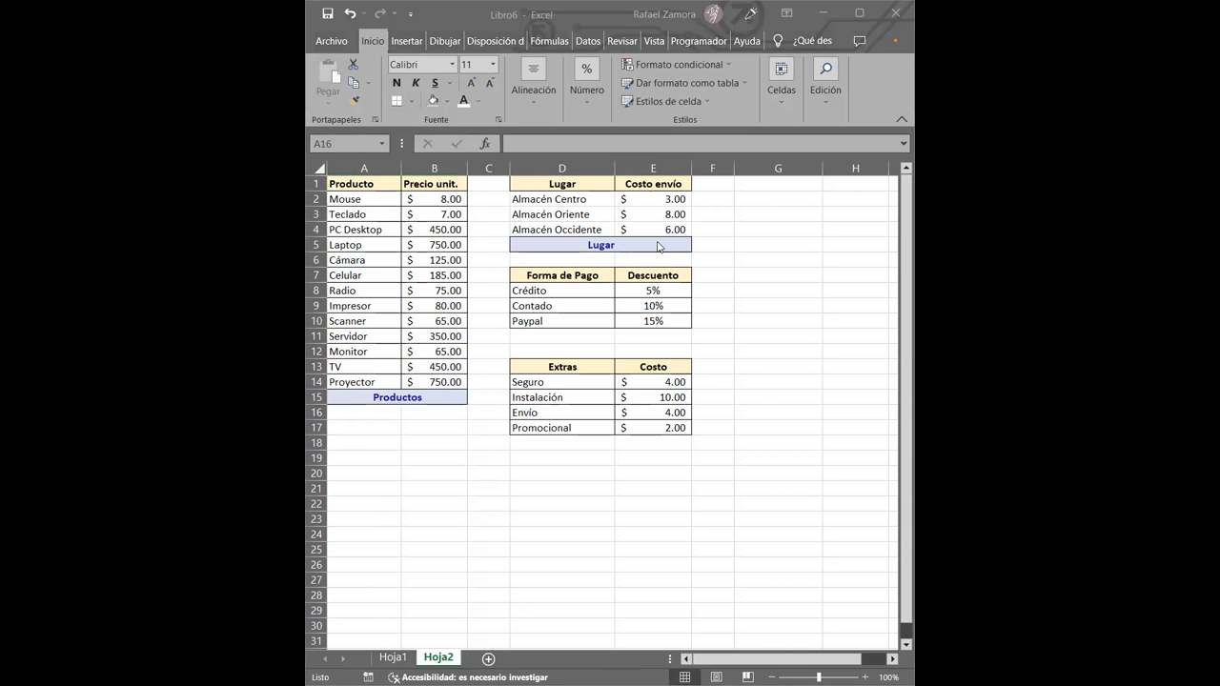
# Step: Name the shipping-cost block D2:E4 Lugar
pyautogui.moveTo(577, 200); pyautogui.dragTo(644, 230)
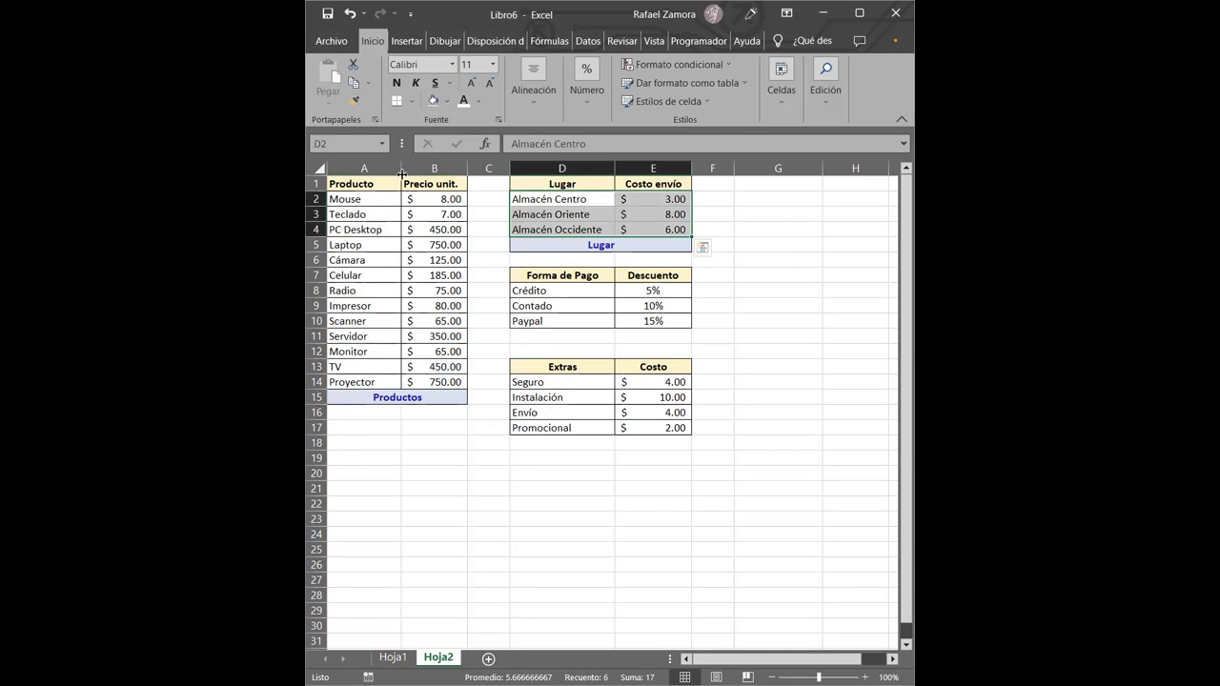
pyautogui.click(339, 143)
pyautogui.write('Lugar')
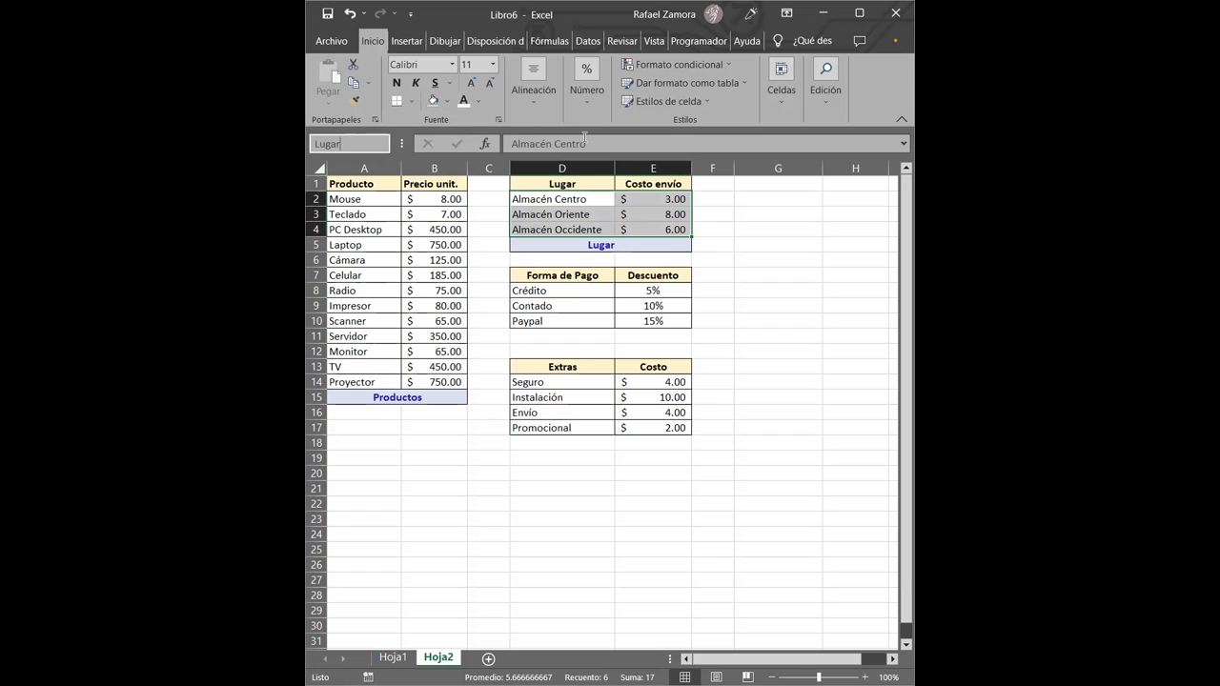
pyautogui.press('Return')
pyautogui.click(434, 263)
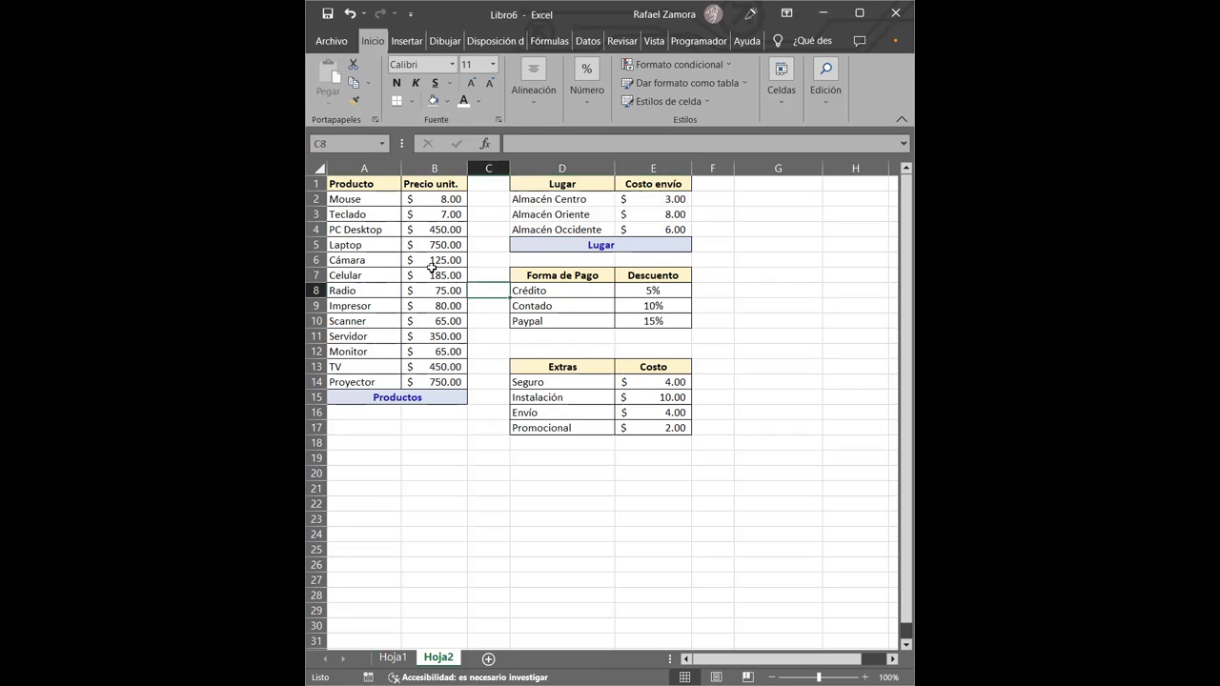
# Step: Check the defined names in the Name Box list, jumping to Lugar
pyautogui.click(557, 212)
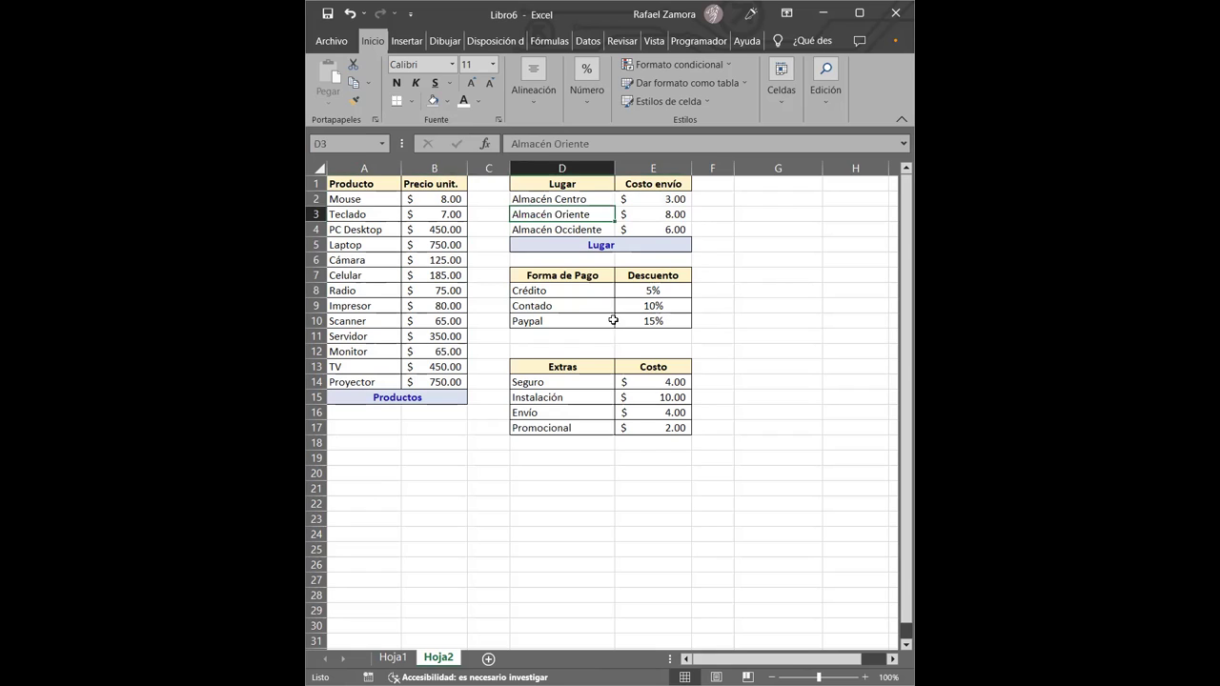
pyautogui.click(383, 144)
pyautogui.click(360, 164)
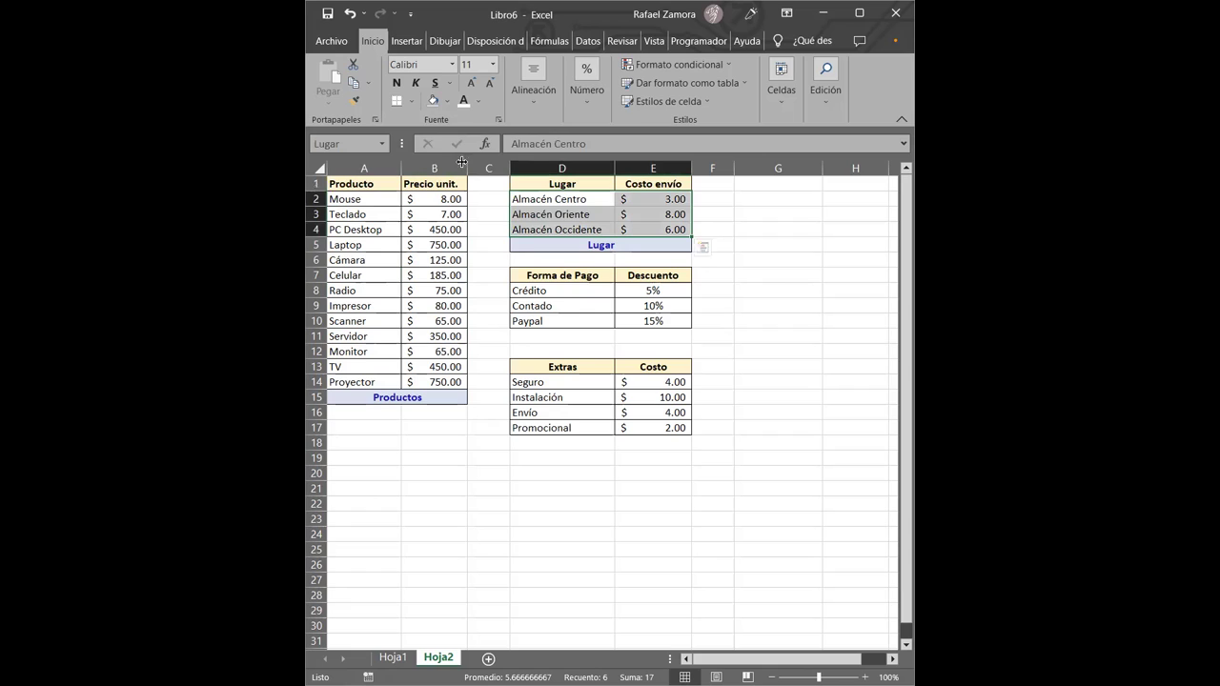
pyautogui.click(385, 144)
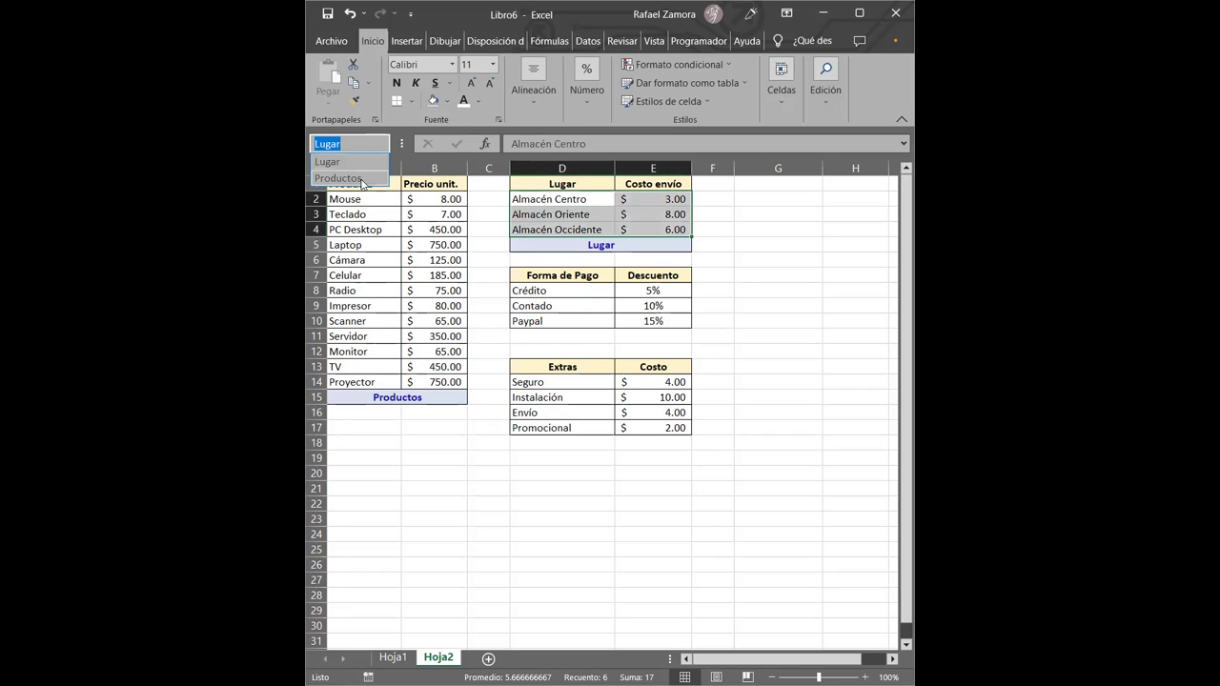
pyautogui.click(364, 181)
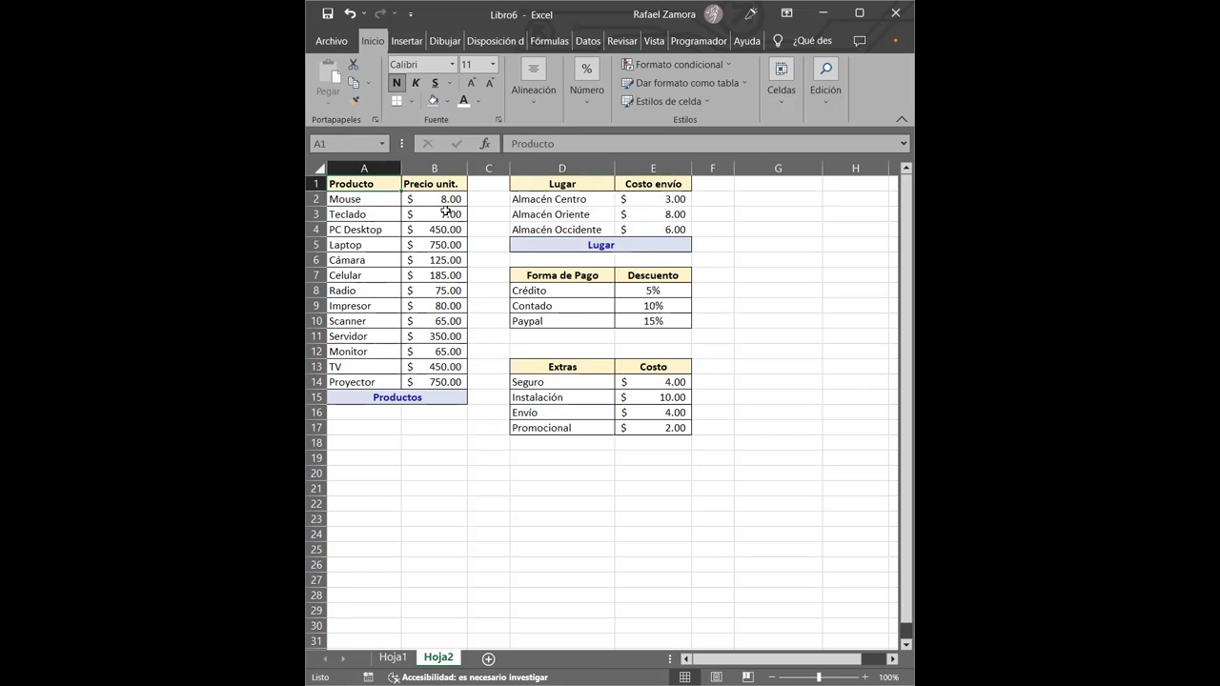
pyautogui.click(726, 473)
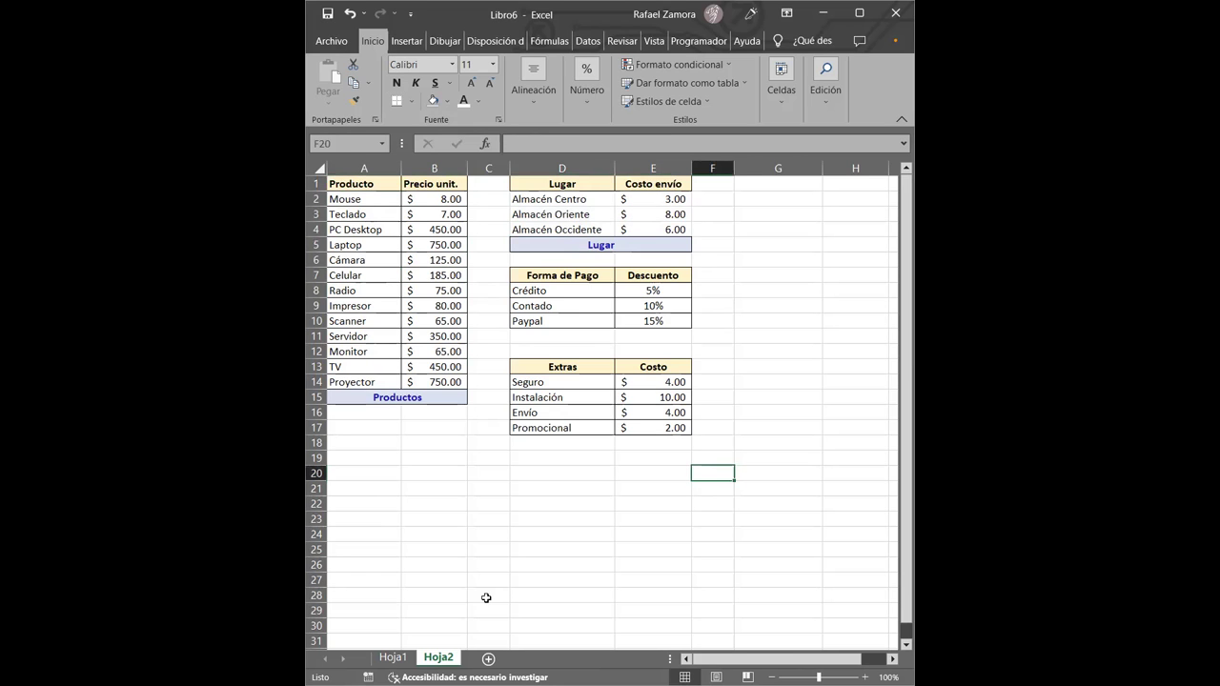
# Step: On Hoja1, shift the form picture up and right to uncover the Producto and Precio labels
pyautogui.hotkey('ctrl', 'pageup')
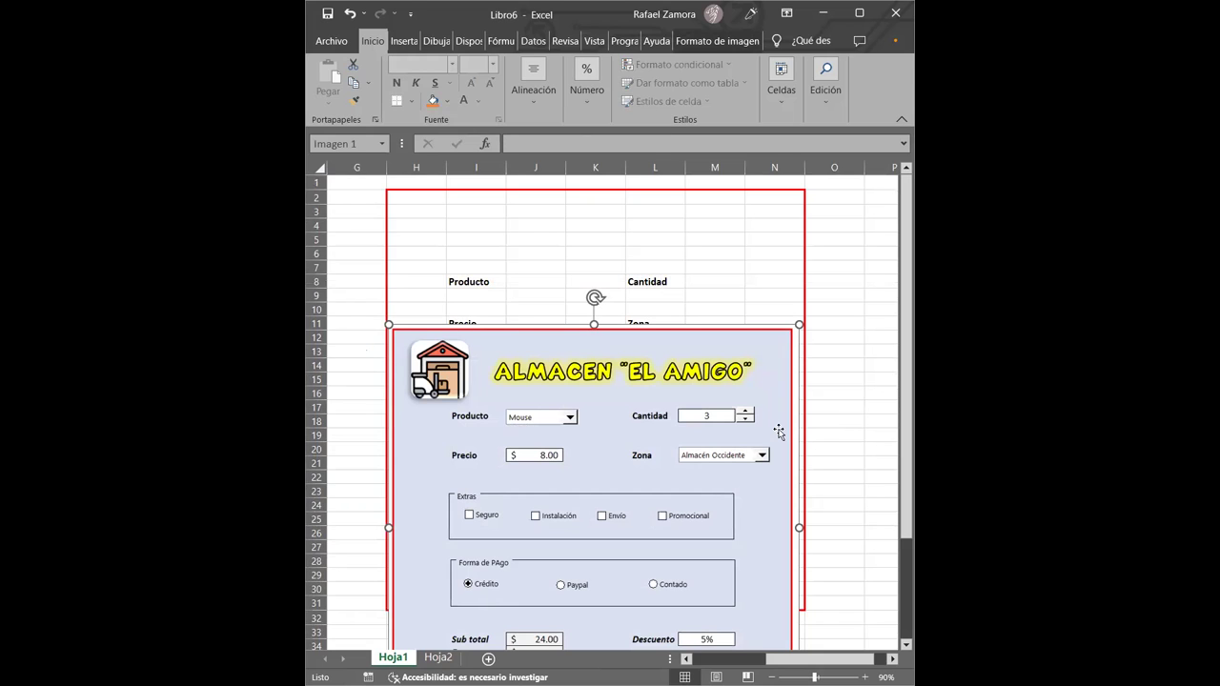
pyautogui.moveTo(677, 434)
pyautogui.mouseDown()
pyautogui.moveTo(674, 482)
pyautogui.moveTo(742, 334)
pyautogui.moveTo(697, 348)
pyautogui.mouseUp()
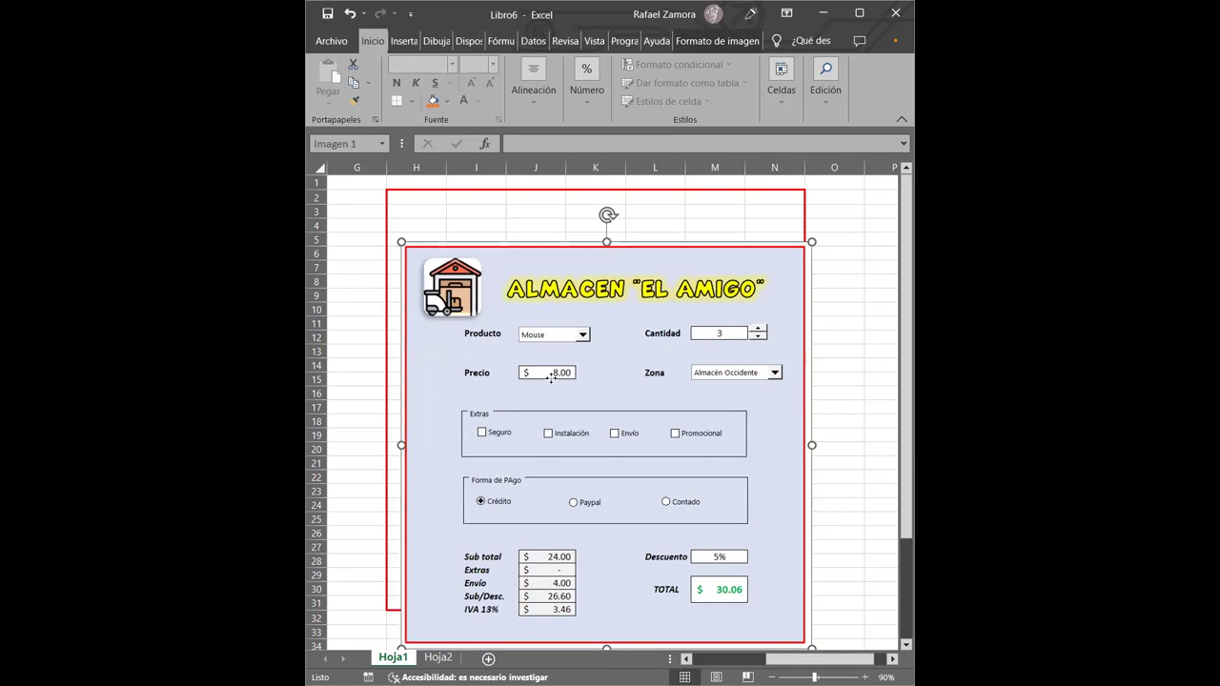
pyautogui.moveTo(550, 378); pyautogui.dragTo(717, 310)
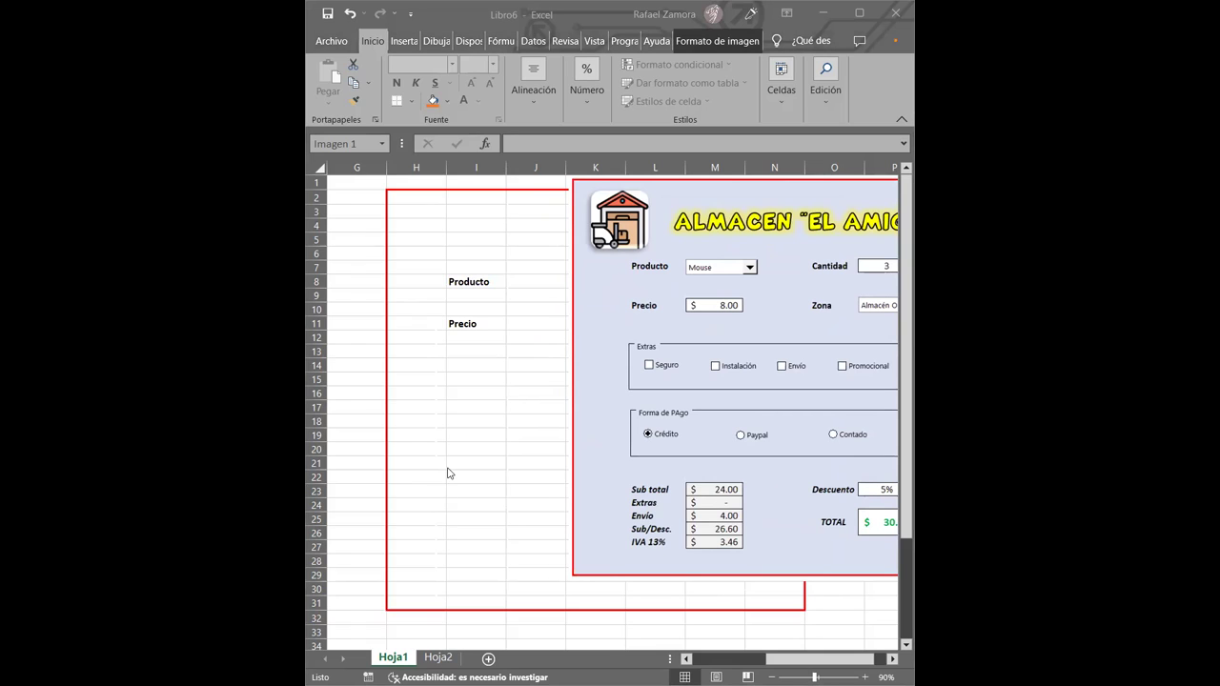
# Step: Enter a bold italic 'Sub total' label in I25 and fill it down to I29
pyautogui.click(468, 517)
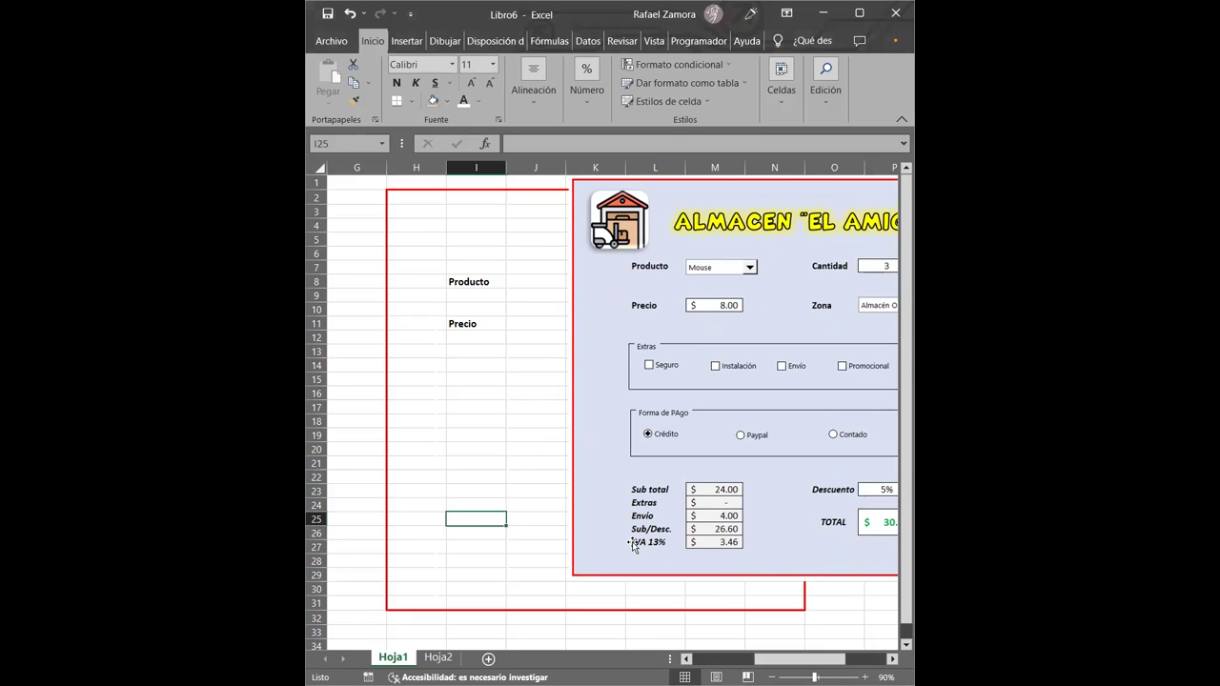
pyautogui.write('Sub ')
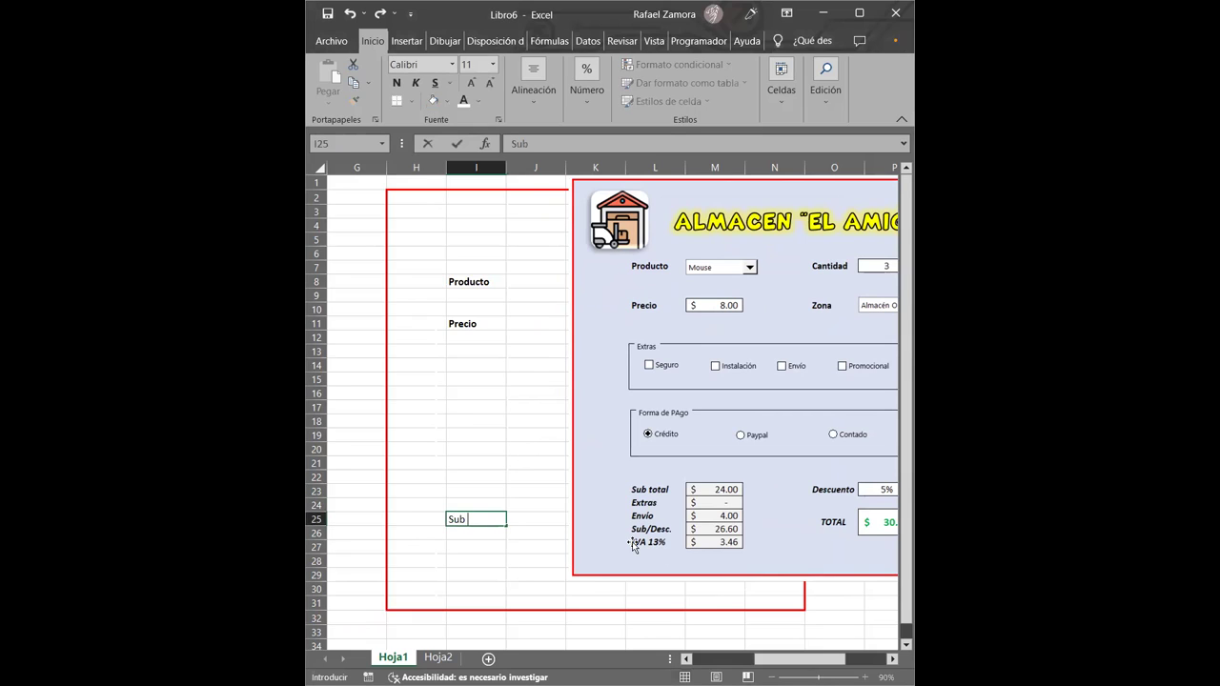
pyautogui.write('total')
pyautogui.hotkey('ctrl', 'Return')
pyautogui.hotkey('ctrl', 'k')
pyautogui.hotkey('ctrl', 'n')
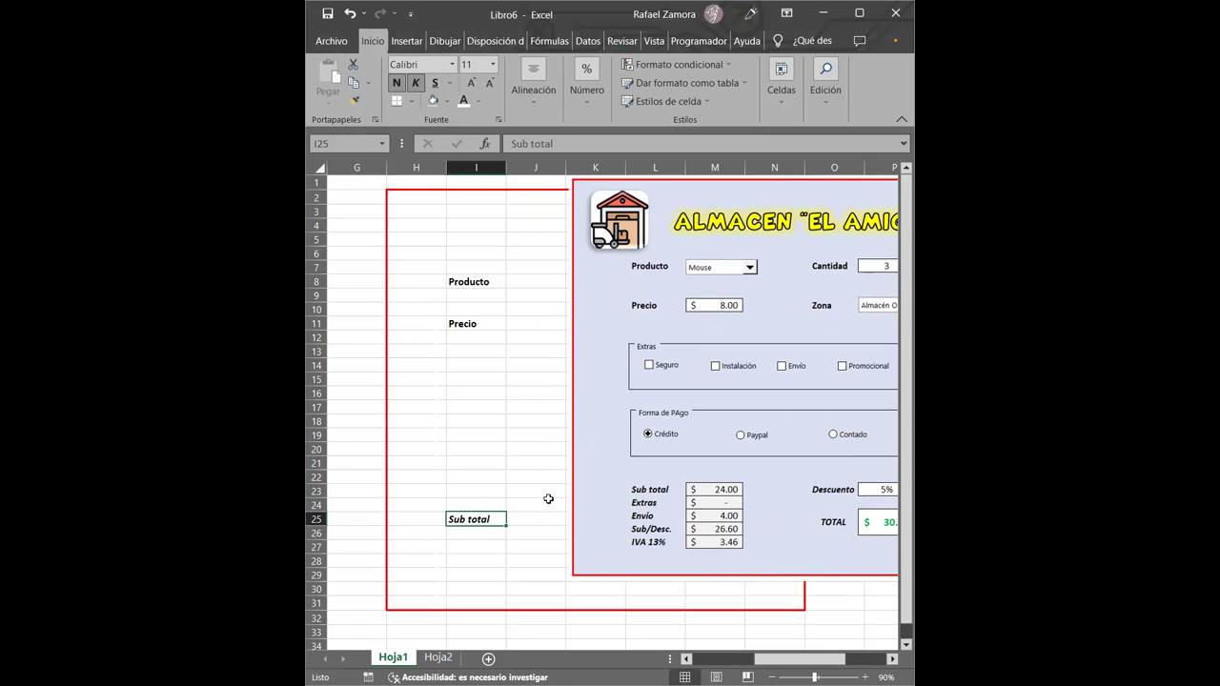
pyautogui.moveTo(506, 524); pyautogui.dragTo(495, 578)
# Step: Relabel I26:I29 as Extras, Envío, Sub/Desc. and IVA 13%
pyautogui.click(489, 531)
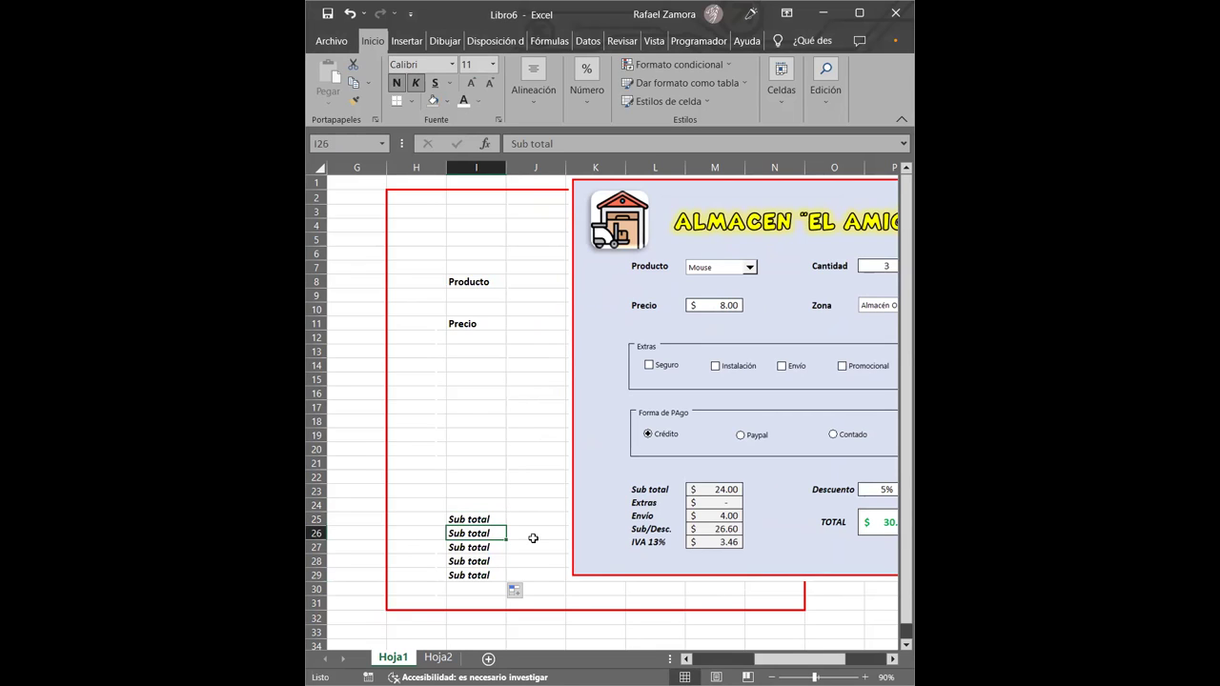
pyautogui.write('Extras')
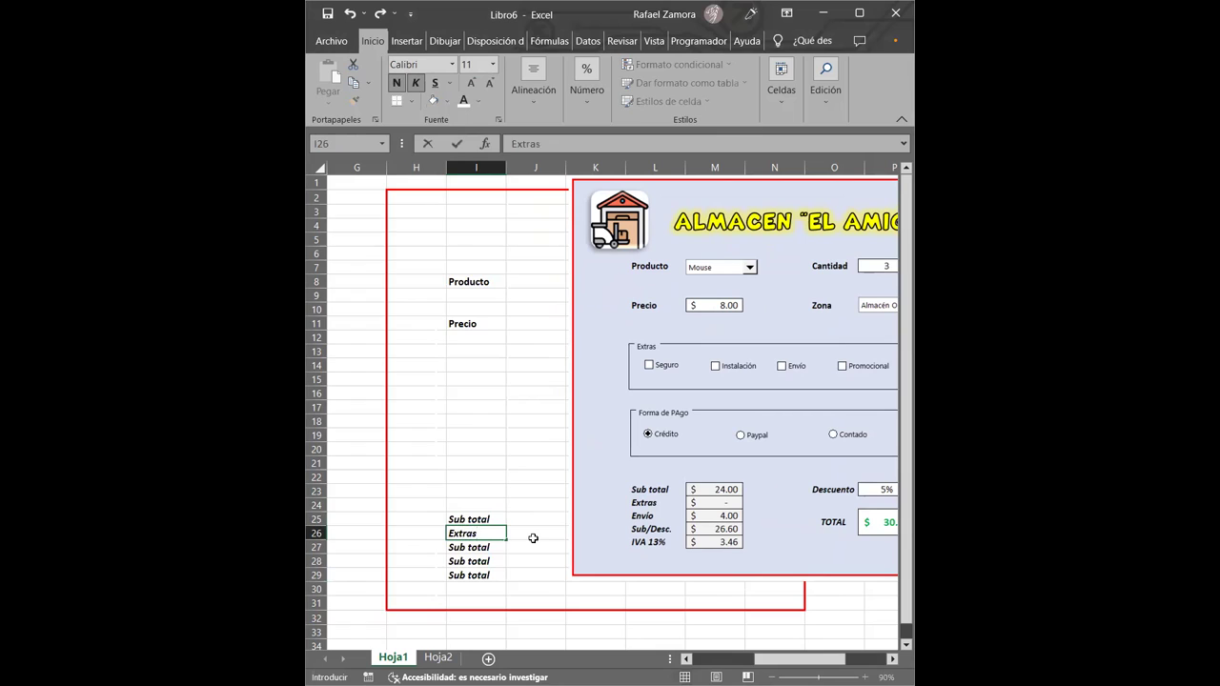
pyautogui.press('Return')
pyautogui.write('Envío')
pyautogui.press('Return')
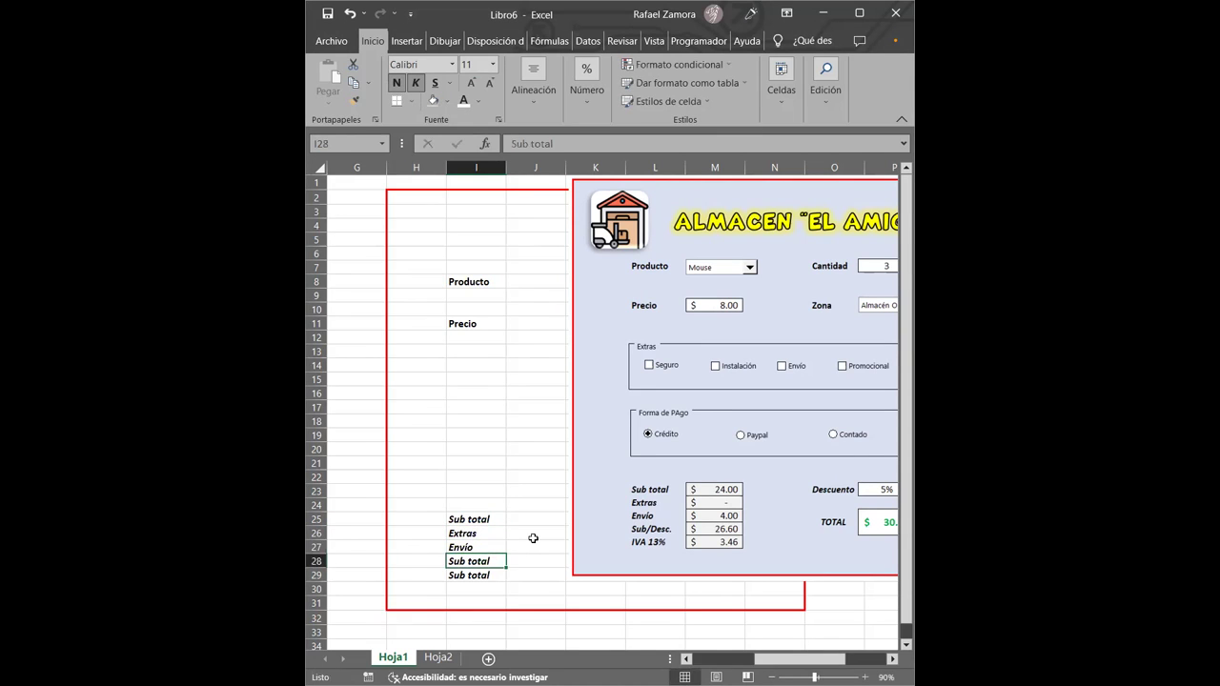
pyautogui.press('F2')
pyautogui.hotkey('ctrl', 'shift', 'Left')
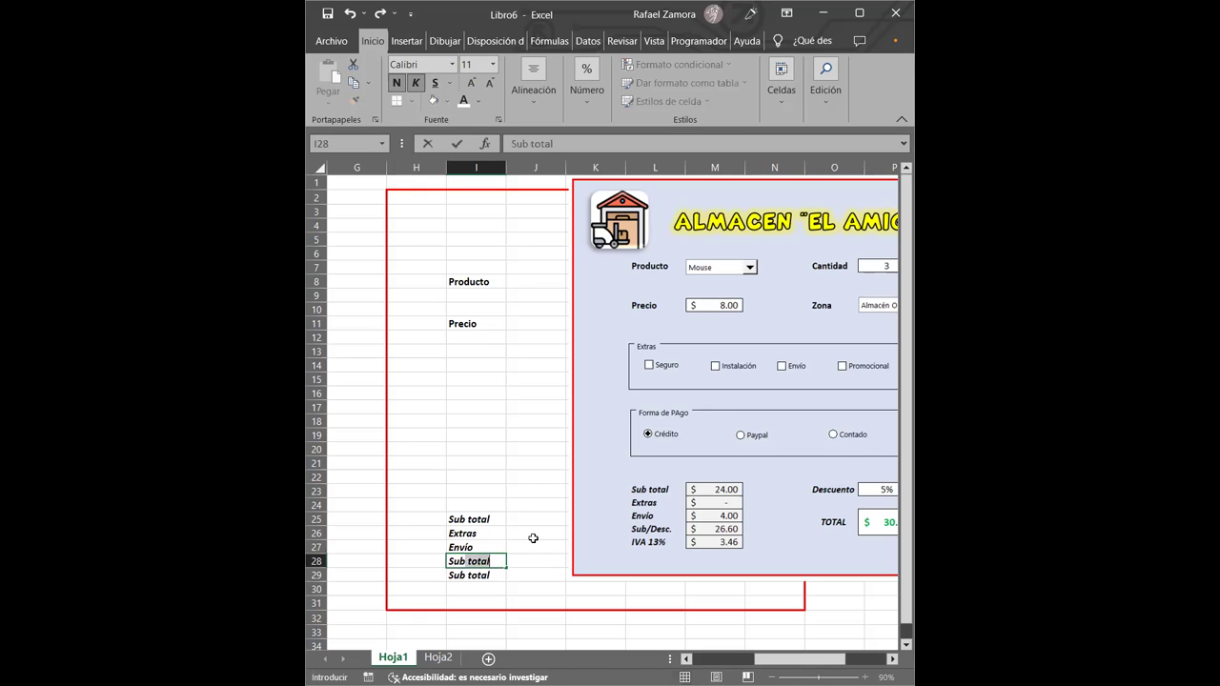
pyautogui.write('/Desc.')
pyautogui.press('Return')
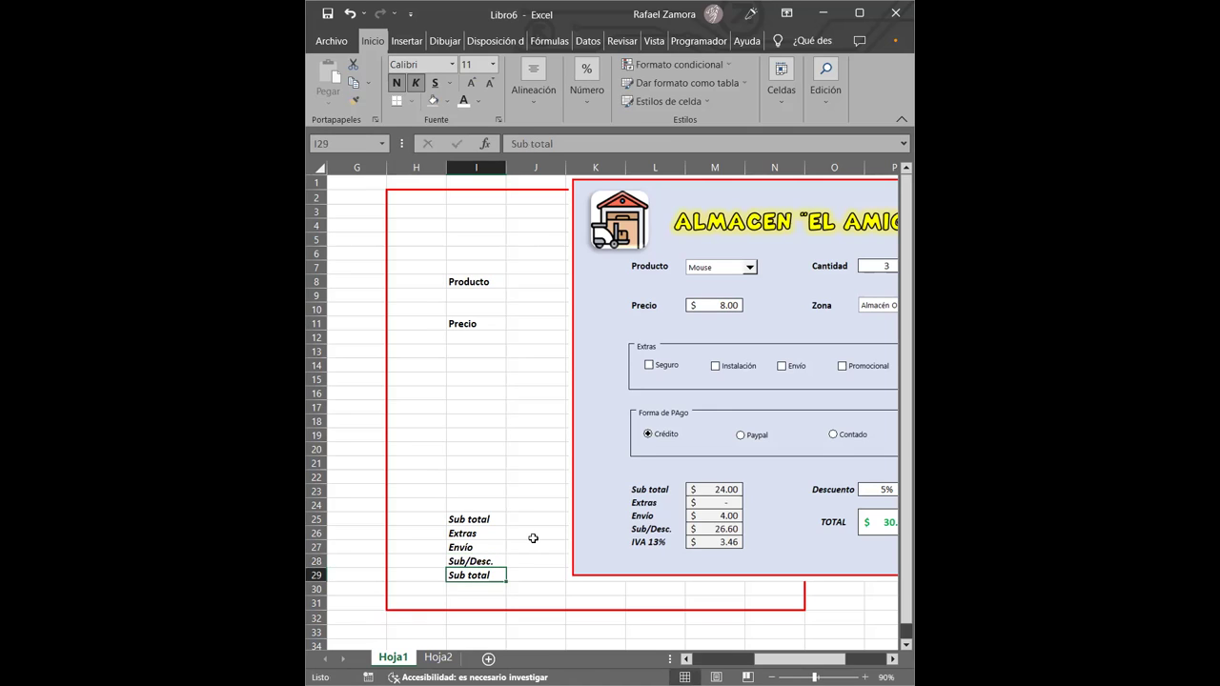
pyautogui.write('IVA 13')
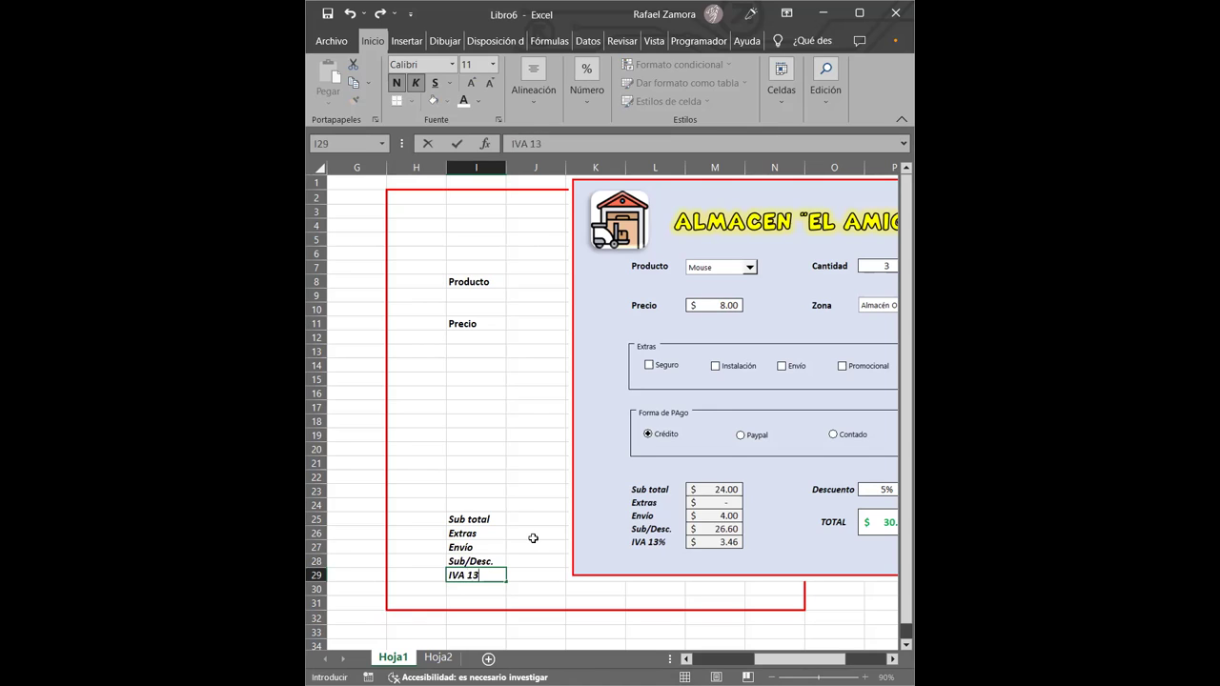
pyautogui.write('%')
pyautogui.press('Return')
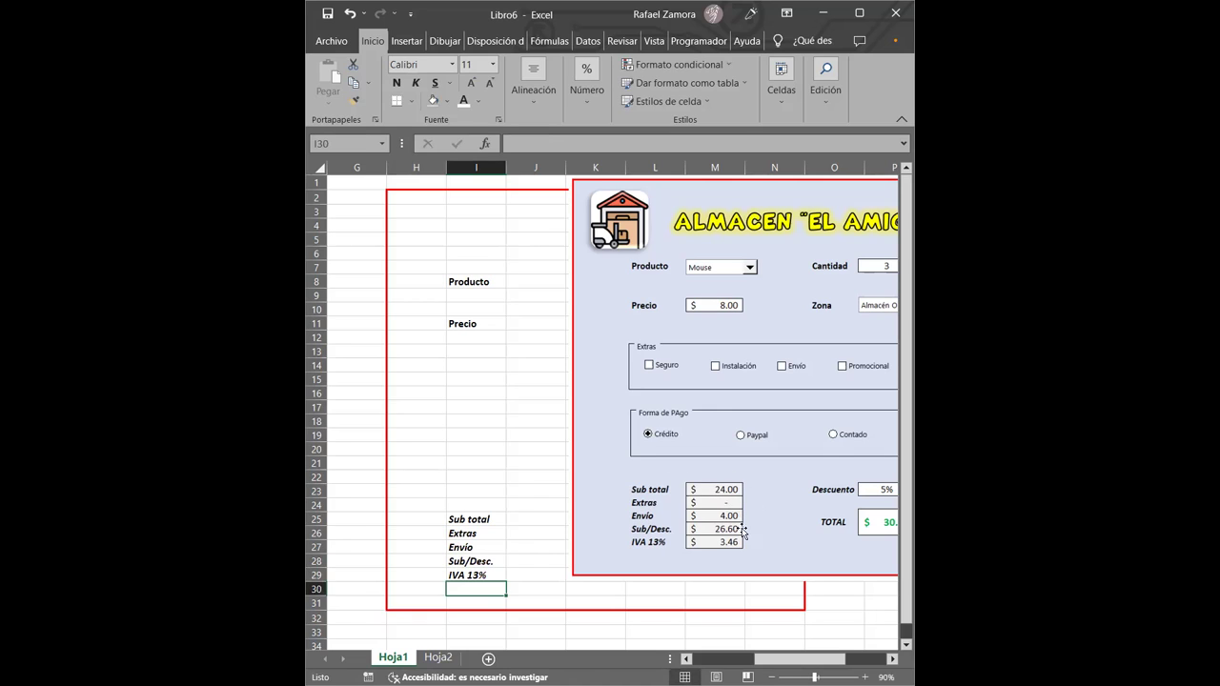
# Step: Reposition the form picture and select J25:J29 for the values
pyautogui.moveTo(755, 321); pyautogui.dragTo(740, 320)
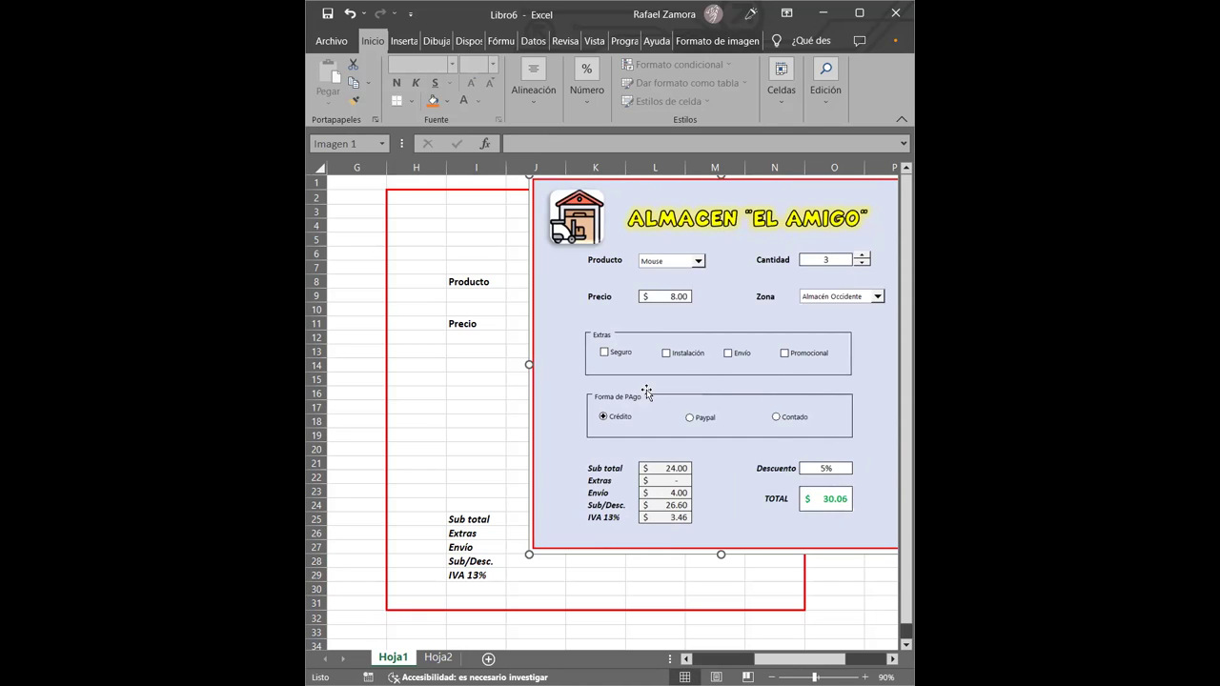
pyautogui.moveTo(647, 392); pyautogui.dragTo(701, 393)
pyautogui.click(540, 521)
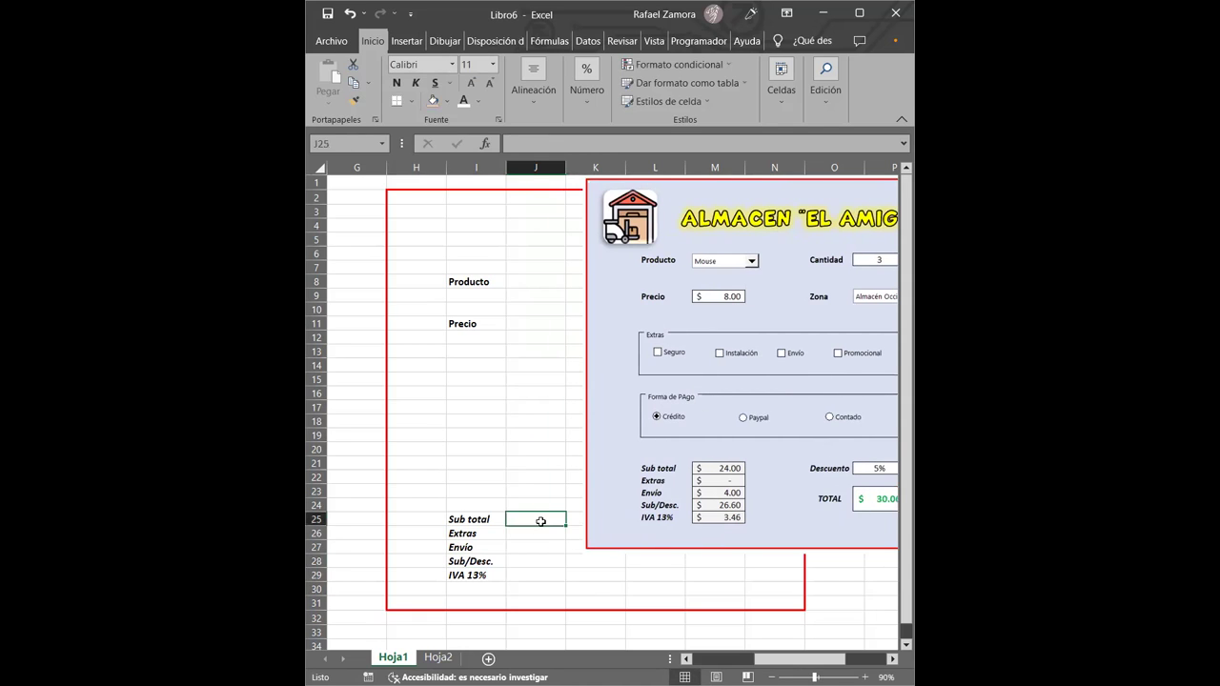
pyautogui.moveTo(541, 522); pyautogui.dragTo(534, 575)
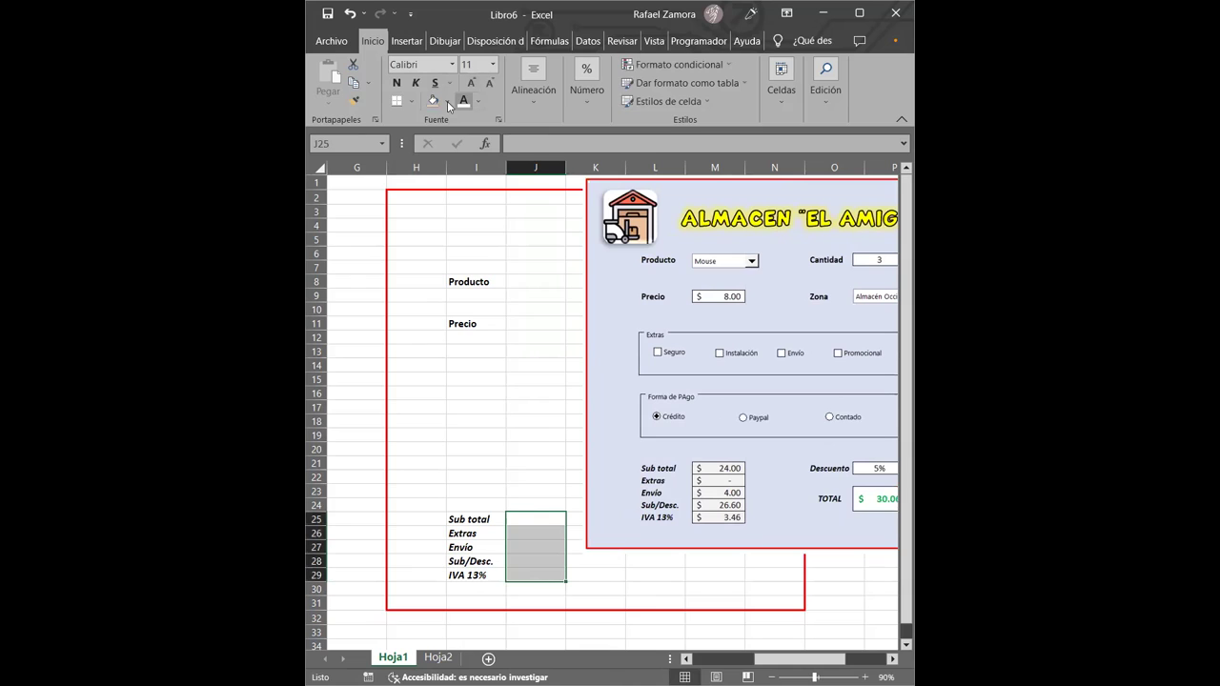
# Step: Put borders on all sides of cells J25:J29
pyautogui.click(413, 103)
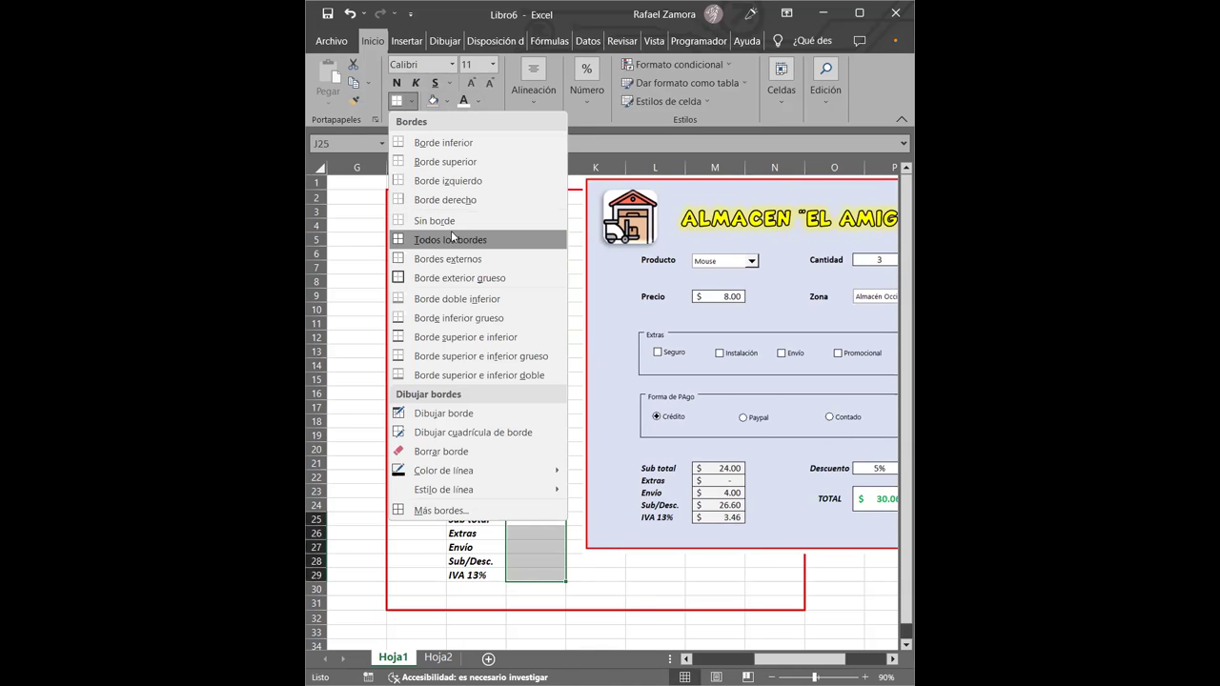
pyautogui.click(453, 241)
pyautogui.click(512, 404)
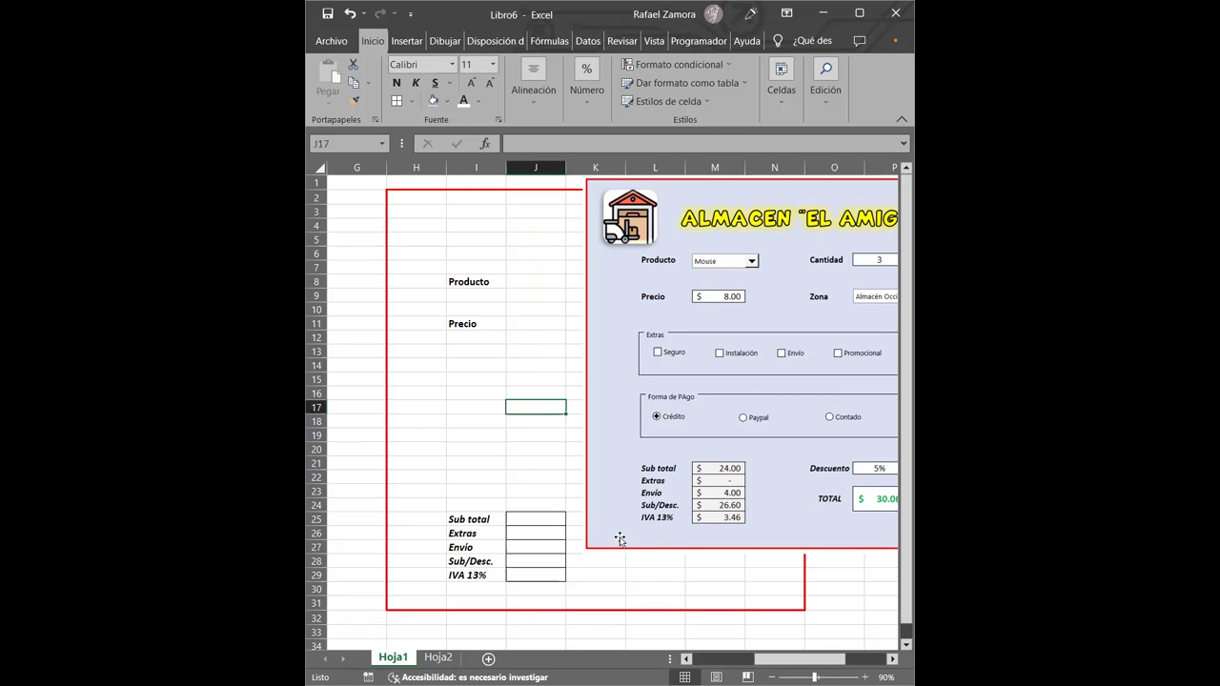
# Step: Apply the Contabilidad accounting number format to J25:J29
pyautogui.moveTo(541, 519); pyautogui.dragTo(541, 570)
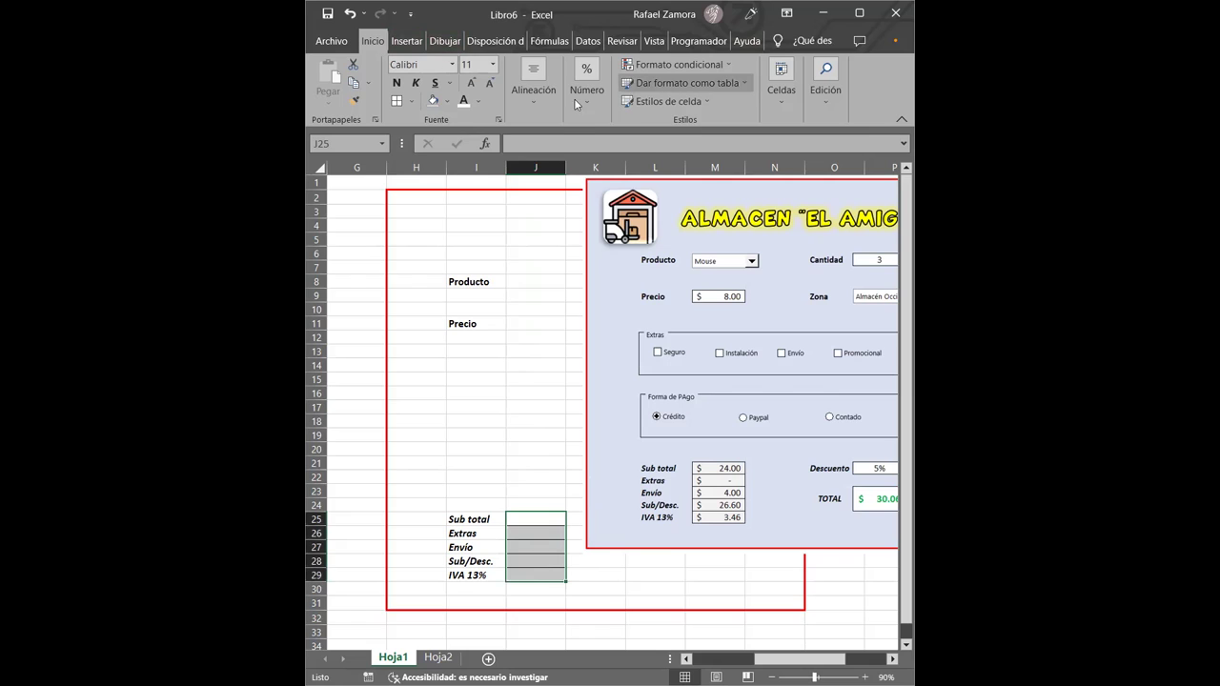
pyautogui.click(578, 97)
pyautogui.click(577, 167)
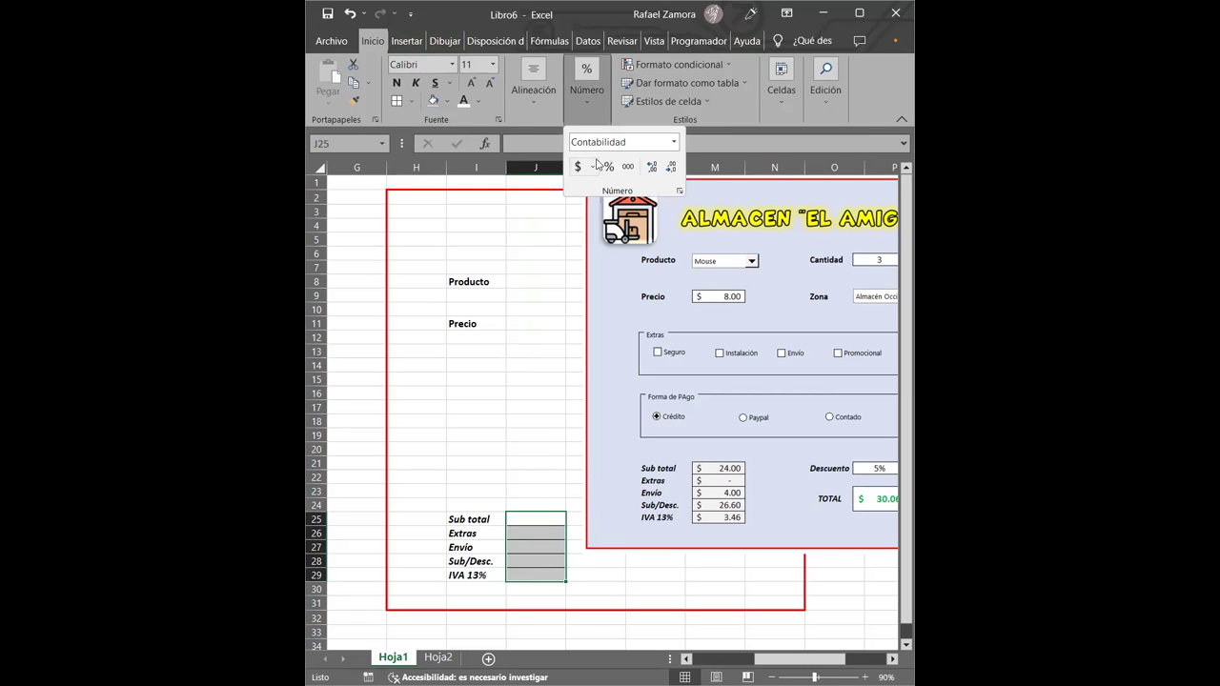
pyautogui.press('Escape')
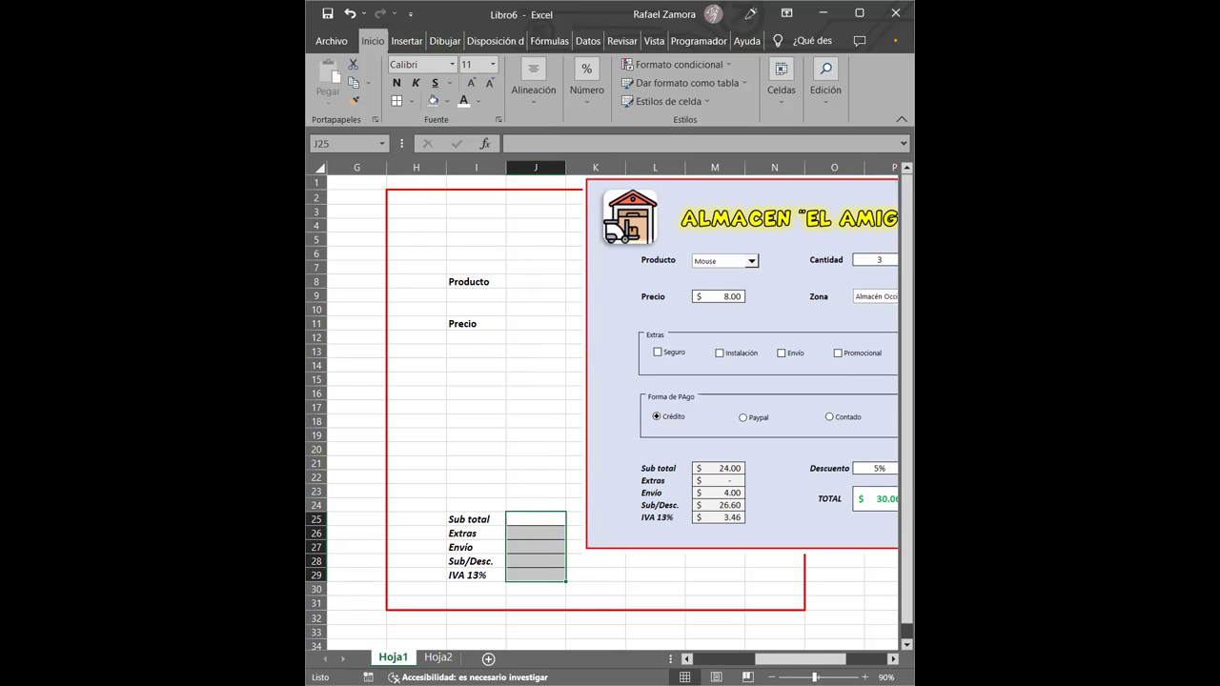
pyautogui.click(863, 589)
# Step: Move the form picture right and add a bold italic 'Descuento' label in L25
pyautogui.click(722, 399)
pyautogui.moveTo(722, 399)
pyautogui.mouseDown()
pyautogui.moveTo(752, 448)
pyautogui.moveTo(825, 494)
pyautogui.mouseUp()
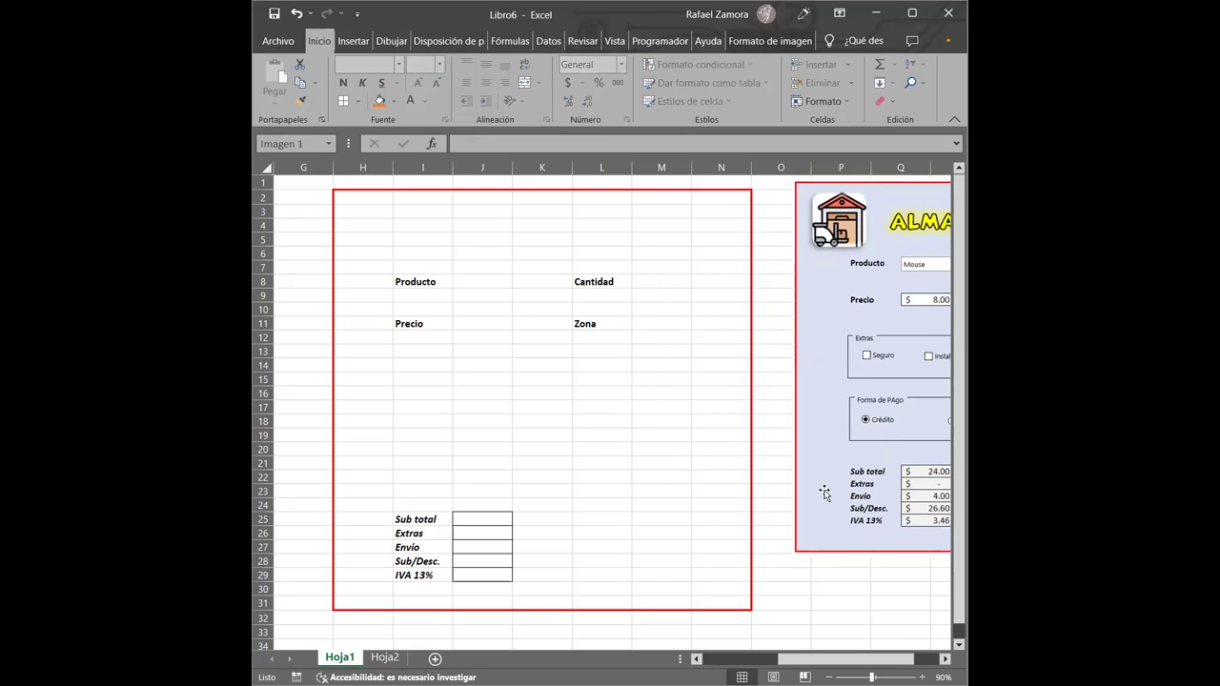
pyautogui.click(609, 521)
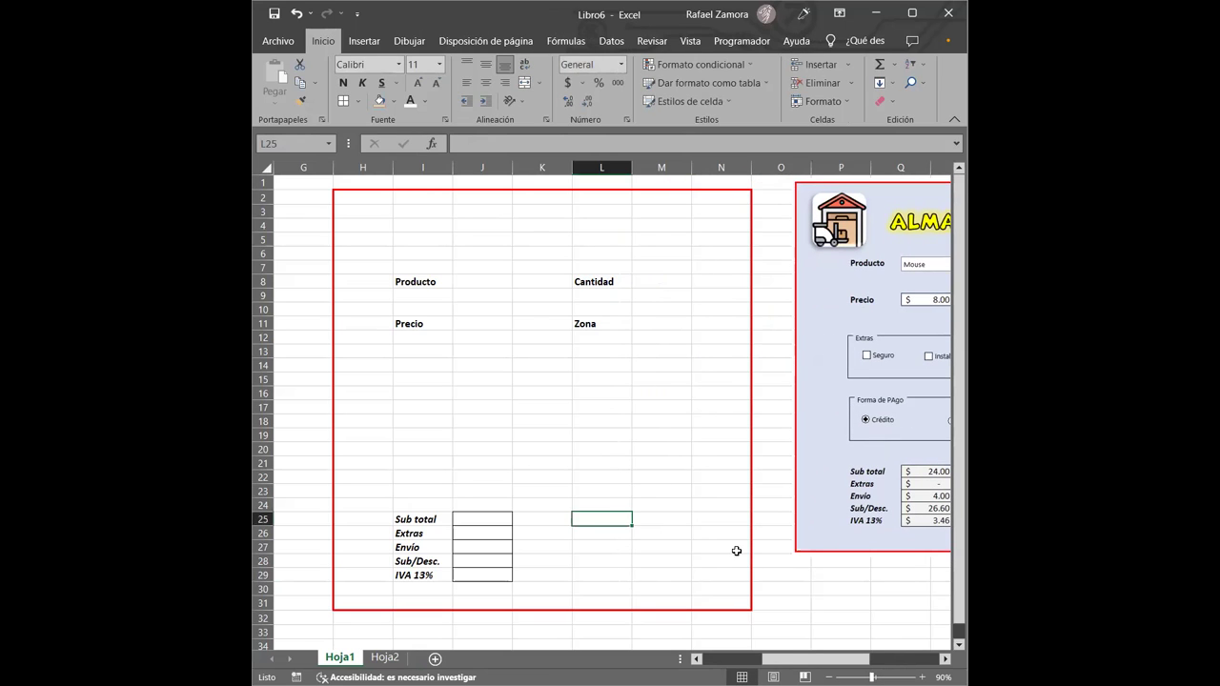
pyautogui.write('Descuento')
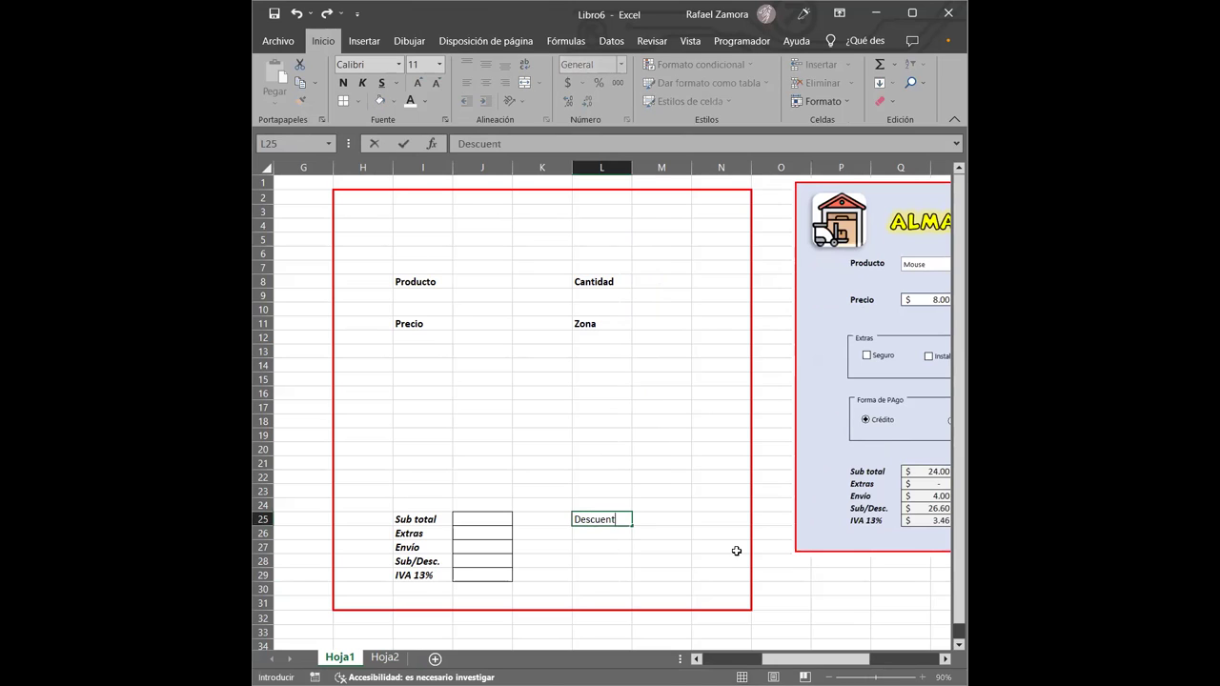
pyautogui.hotkey('ctrl', 'Return')
pyautogui.hotkey('ctrl', 'n')
pyautogui.hotkey('ctrl', 'k')
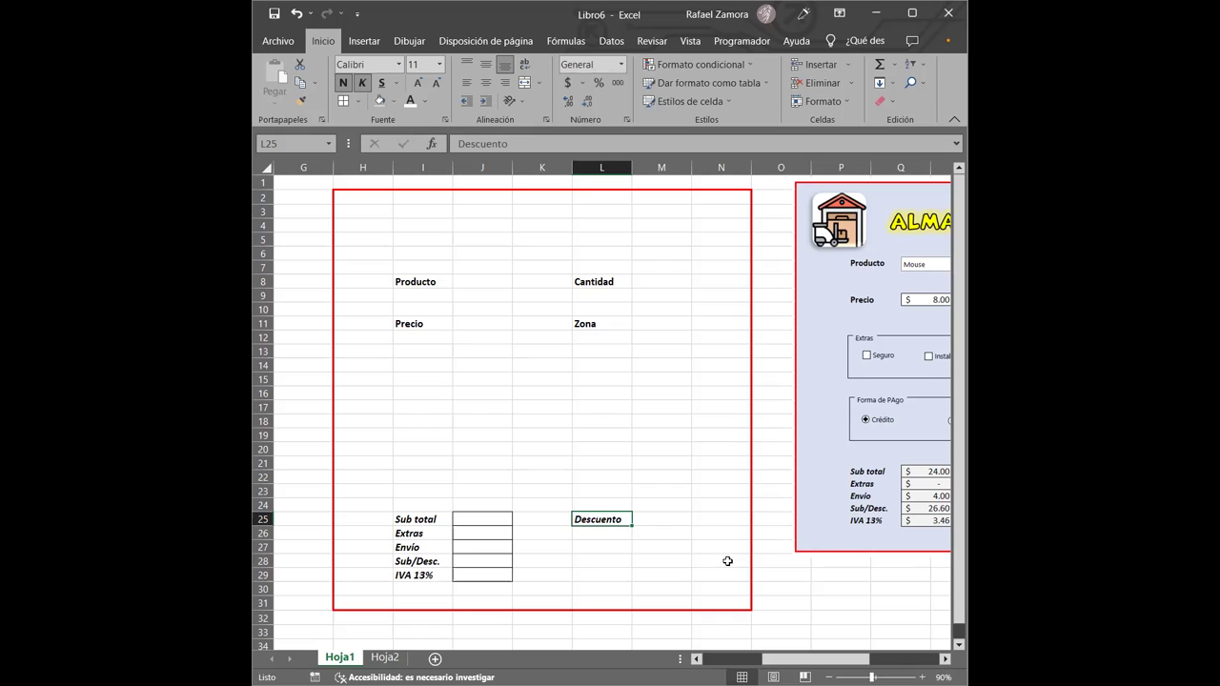
# Step: Merge L27:L28 into a bold italic, vertically centred 'TOTAL' label
pyautogui.moveTo(611, 547); pyautogui.dragTo(609, 559)
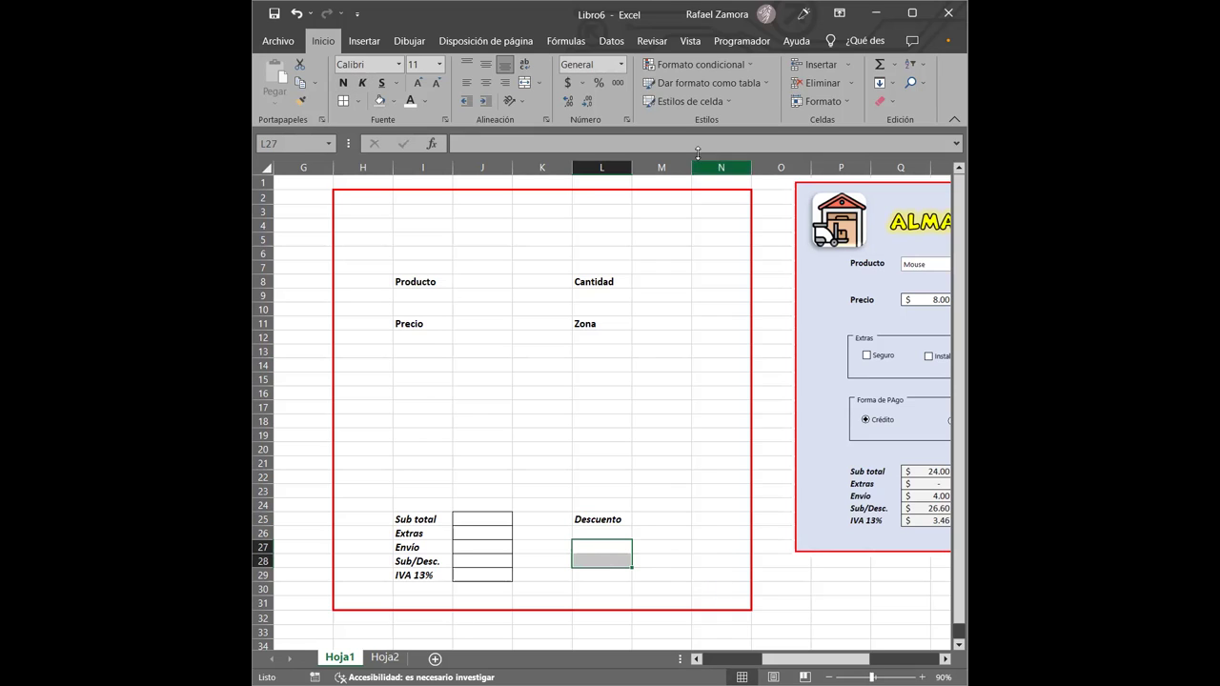
pyautogui.click(524, 83)
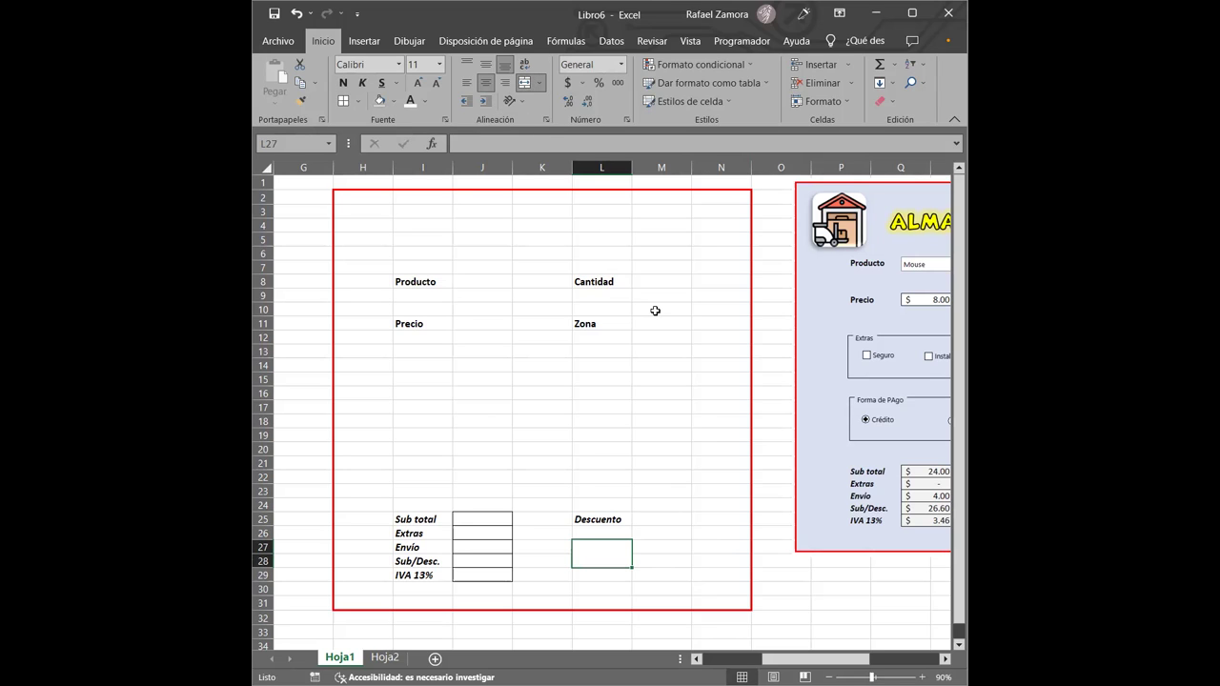
pyautogui.write('TOTAL')
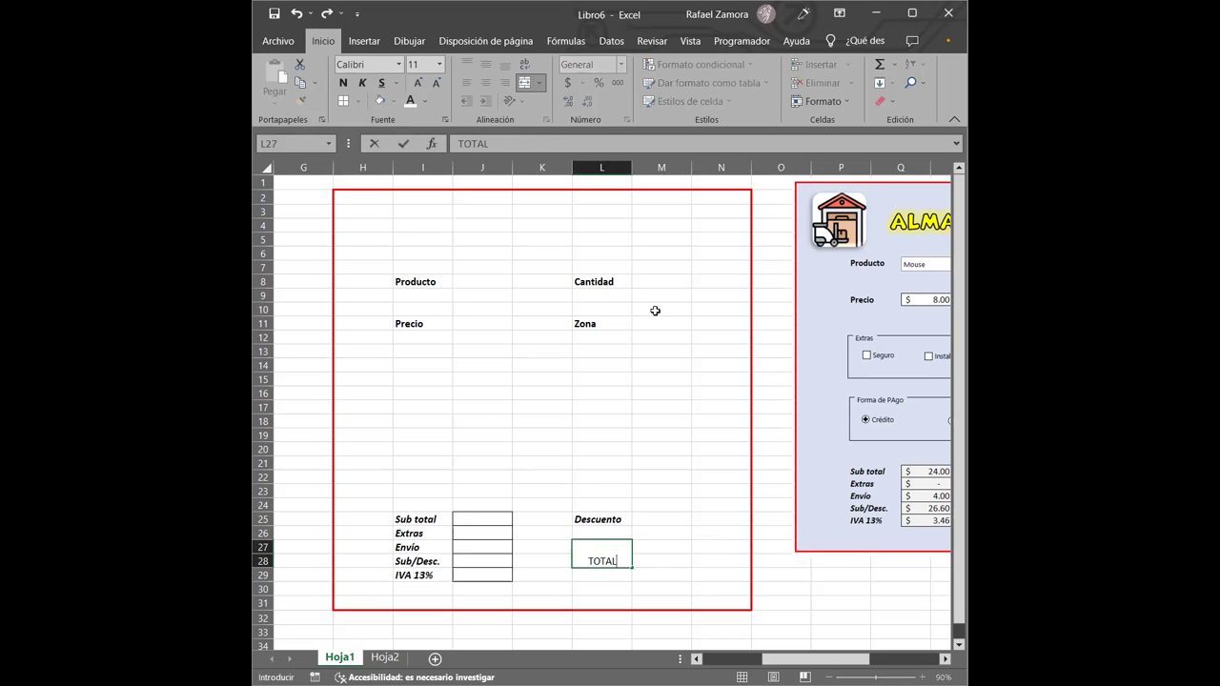
pyautogui.press('Return')
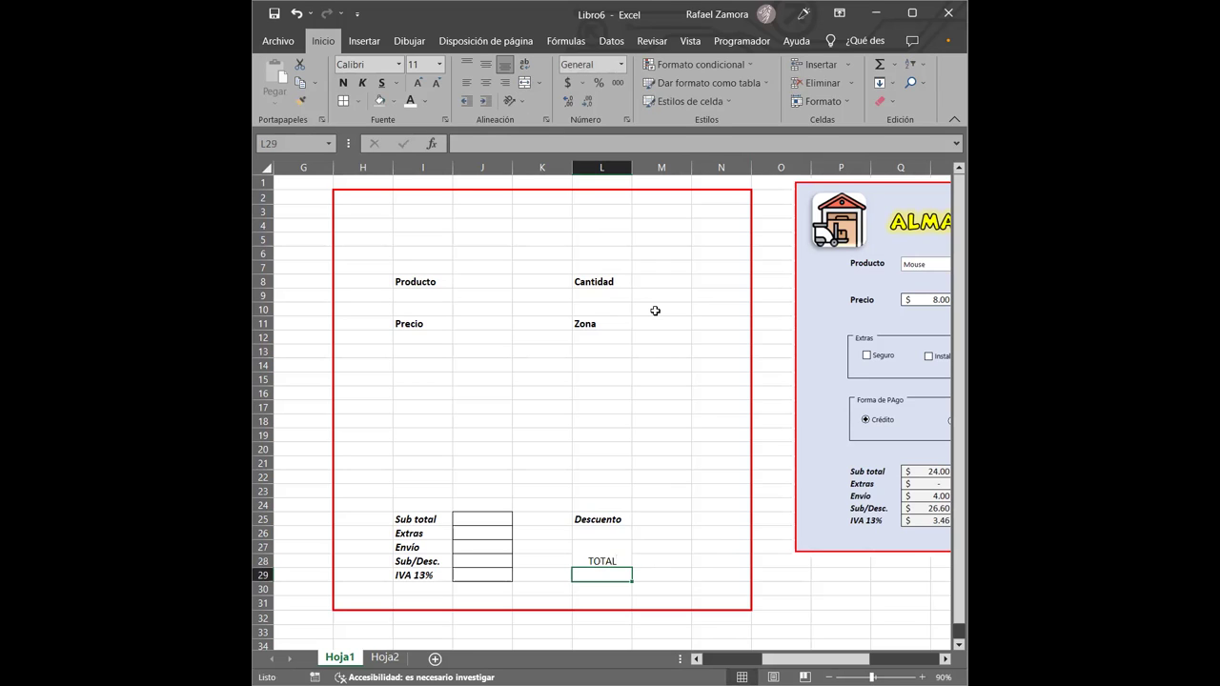
pyautogui.press('Up')
pyautogui.hotkey('ctrl', 'n')
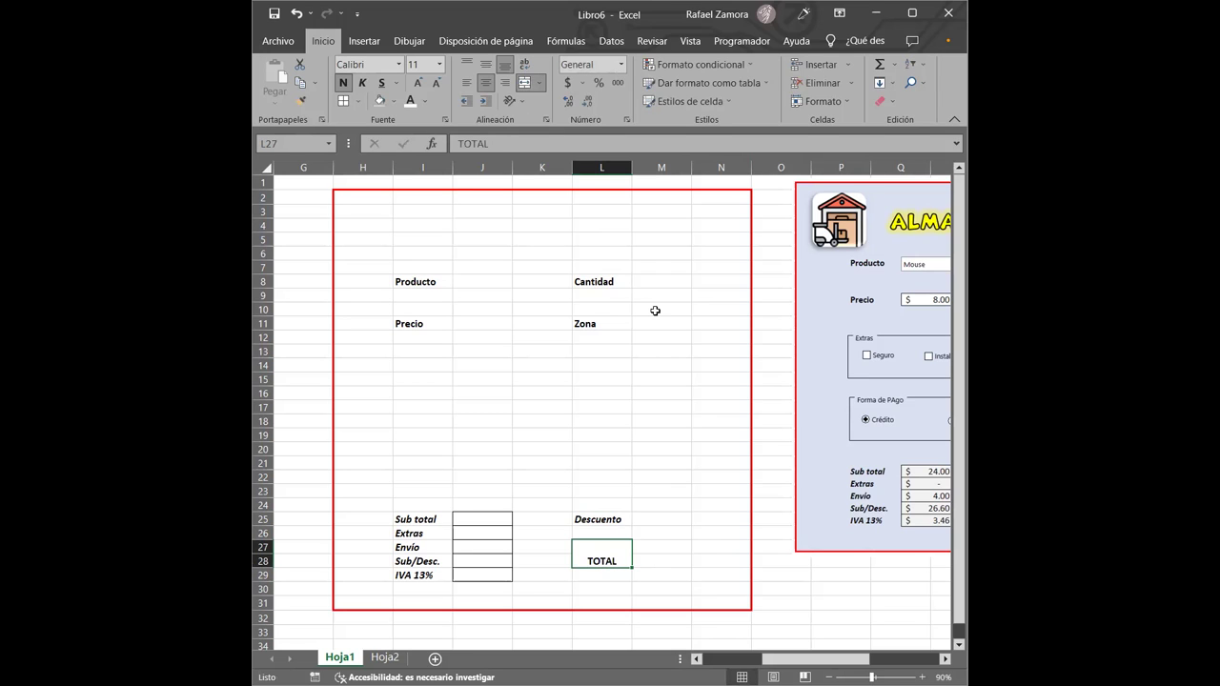
pyautogui.hotkey('ctrl', 'k')
pyautogui.click(485, 64)
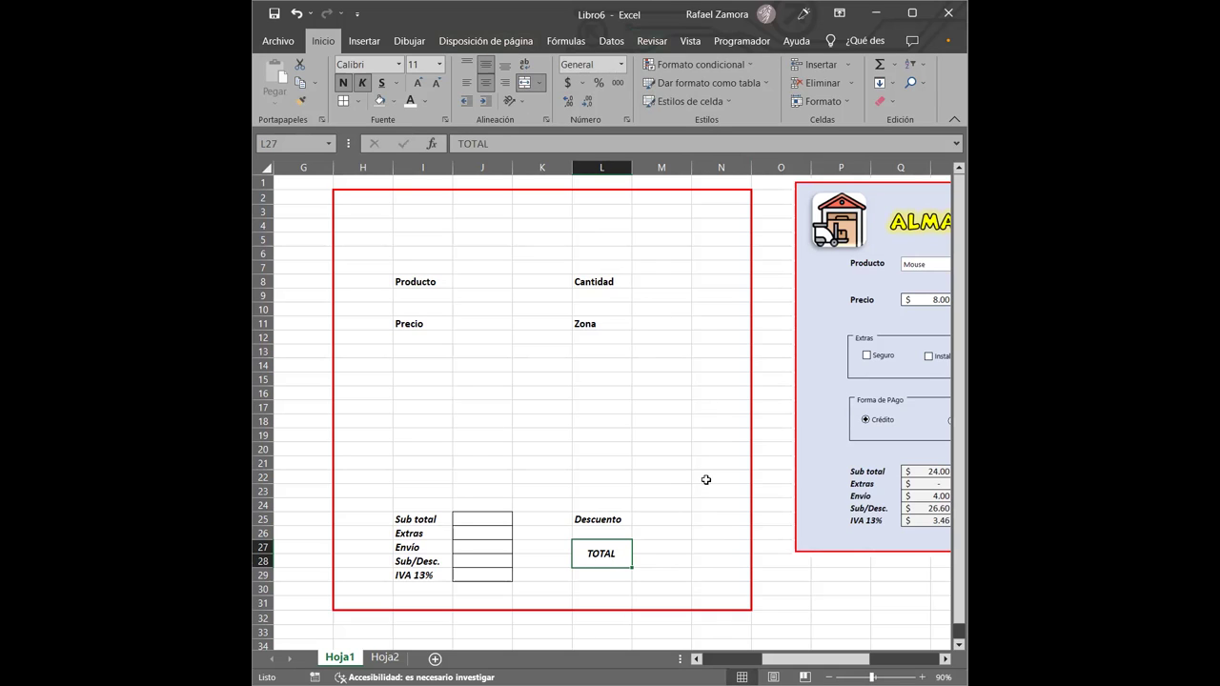
# Step: Merge M27:M28 with an outside border and centre the Descuento value cell M25
pyautogui.click(670, 551)
pyautogui.moveTo(670, 551); pyautogui.dragTo(670, 562)
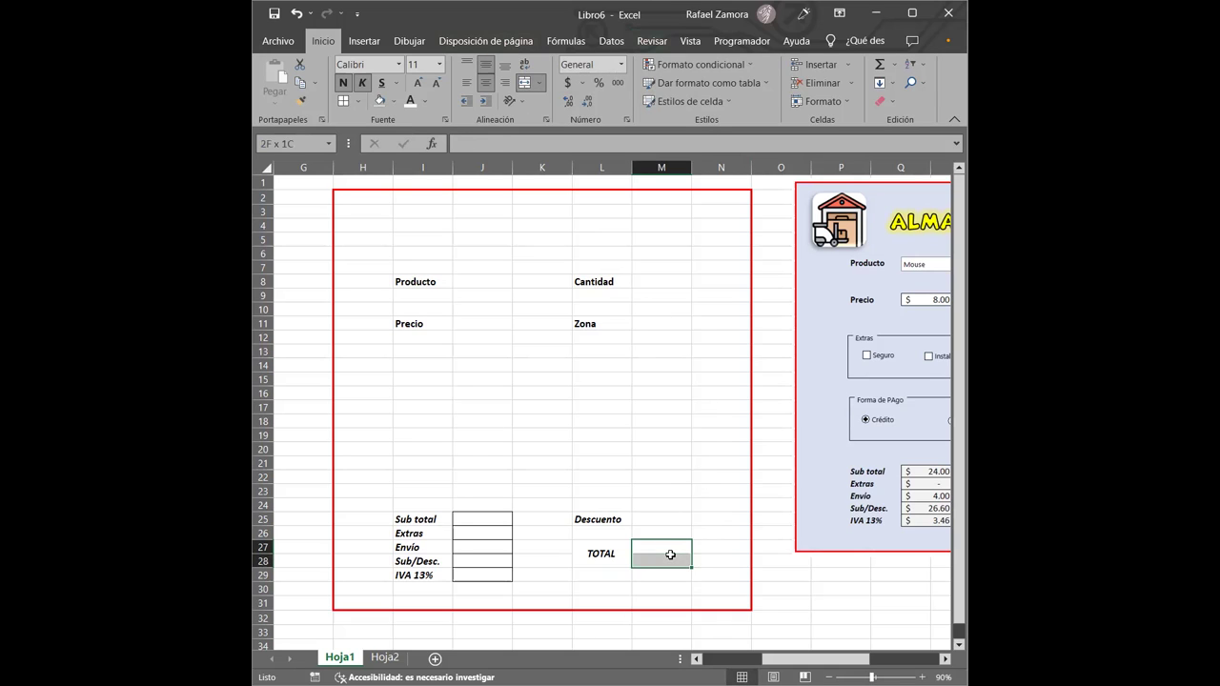
pyautogui.click(525, 83)
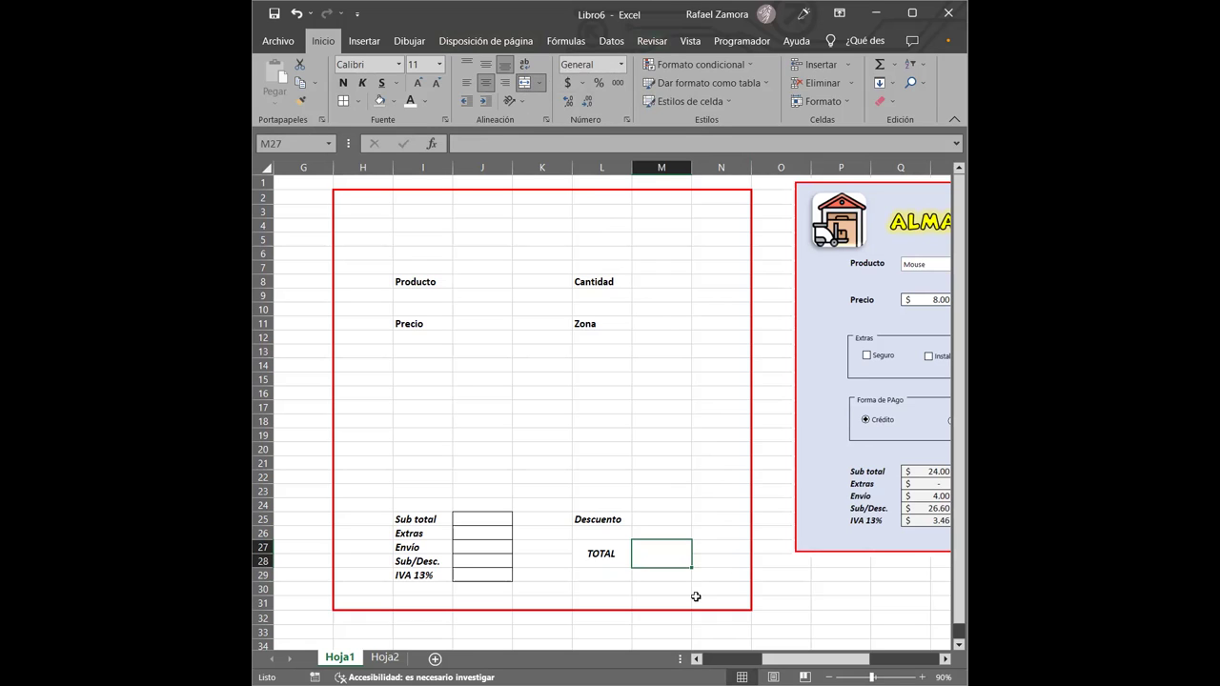
pyautogui.click(343, 101)
pyautogui.click(654, 533)
pyautogui.click(676, 517)
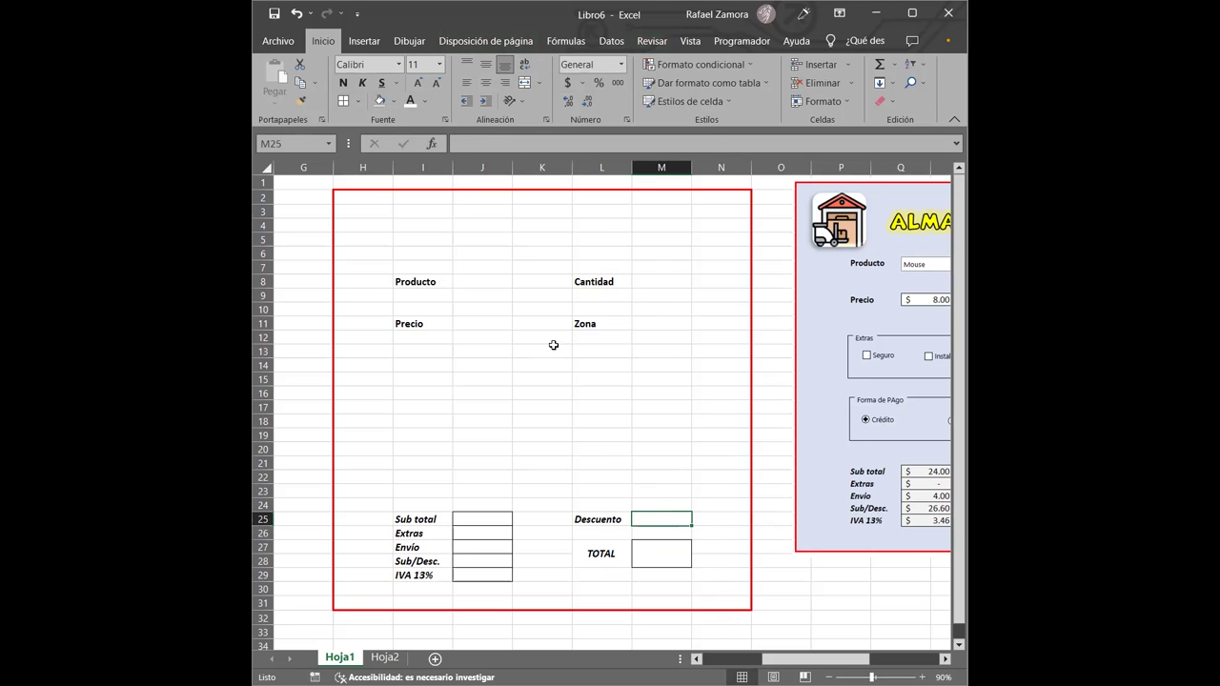
pyautogui.click(486, 83)
pyautogui.click(675, 562)
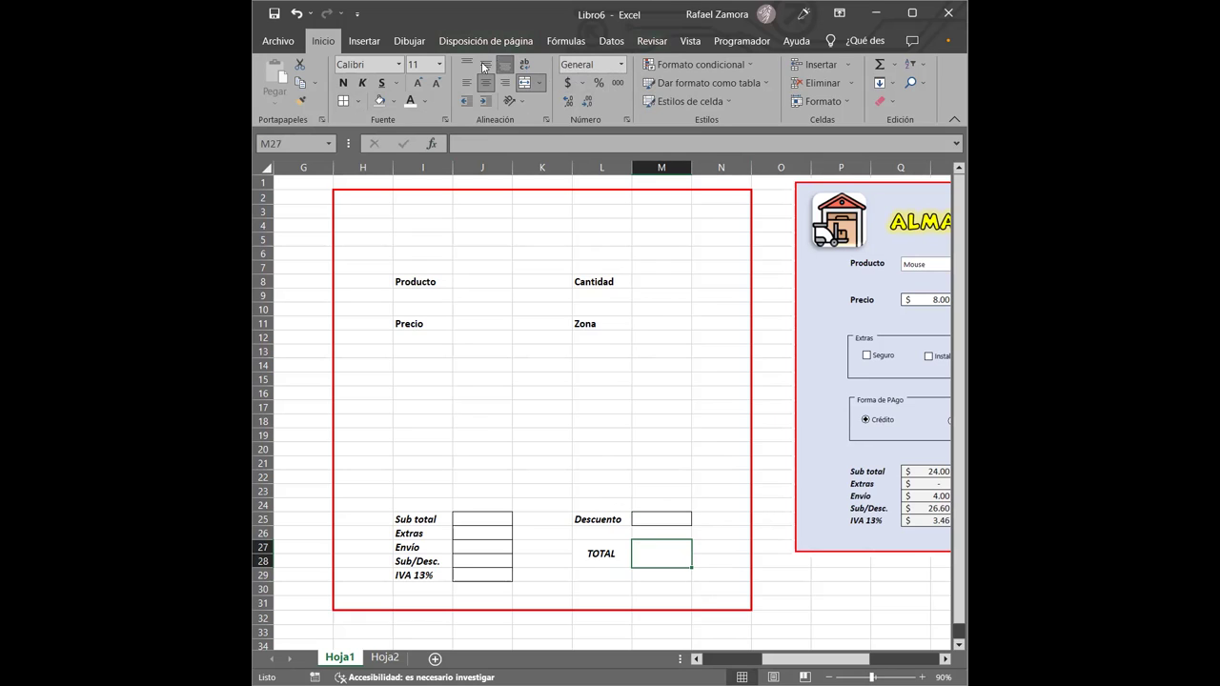
pyautogui.click(666, 501)
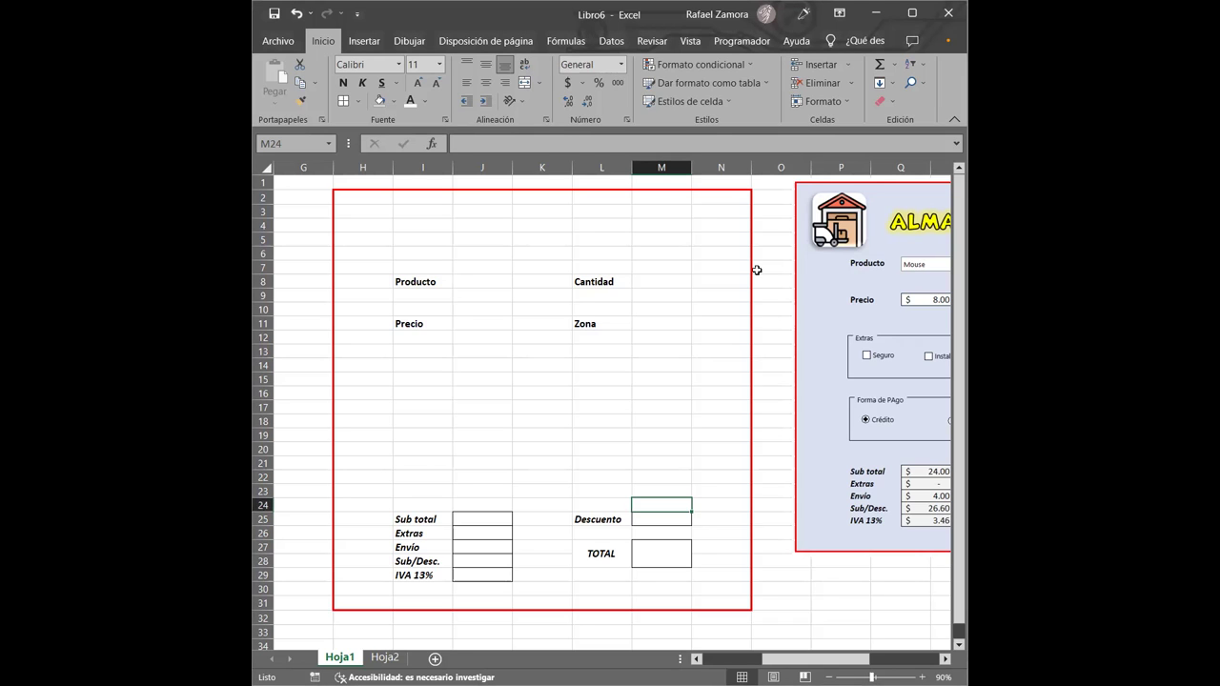
# Step: Drag the Almacén El Amigo form picture left onto the red-framed layout
pyautogui.click(734, 43)
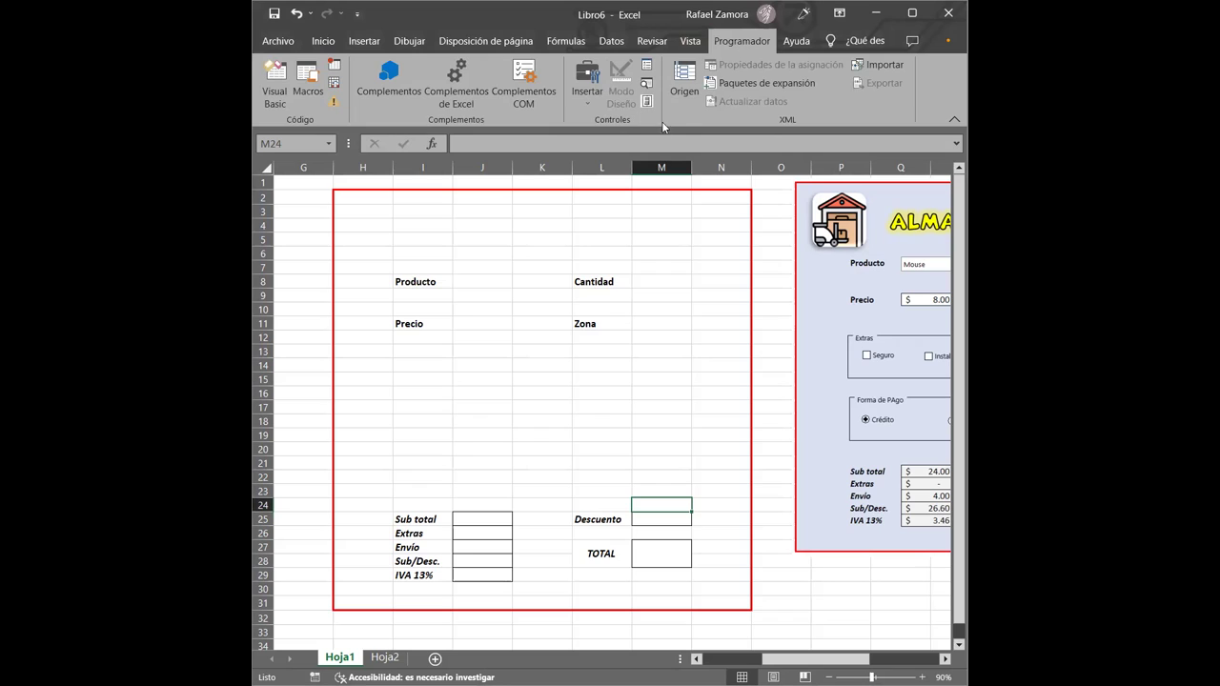
pyautogui.click(588, 99)
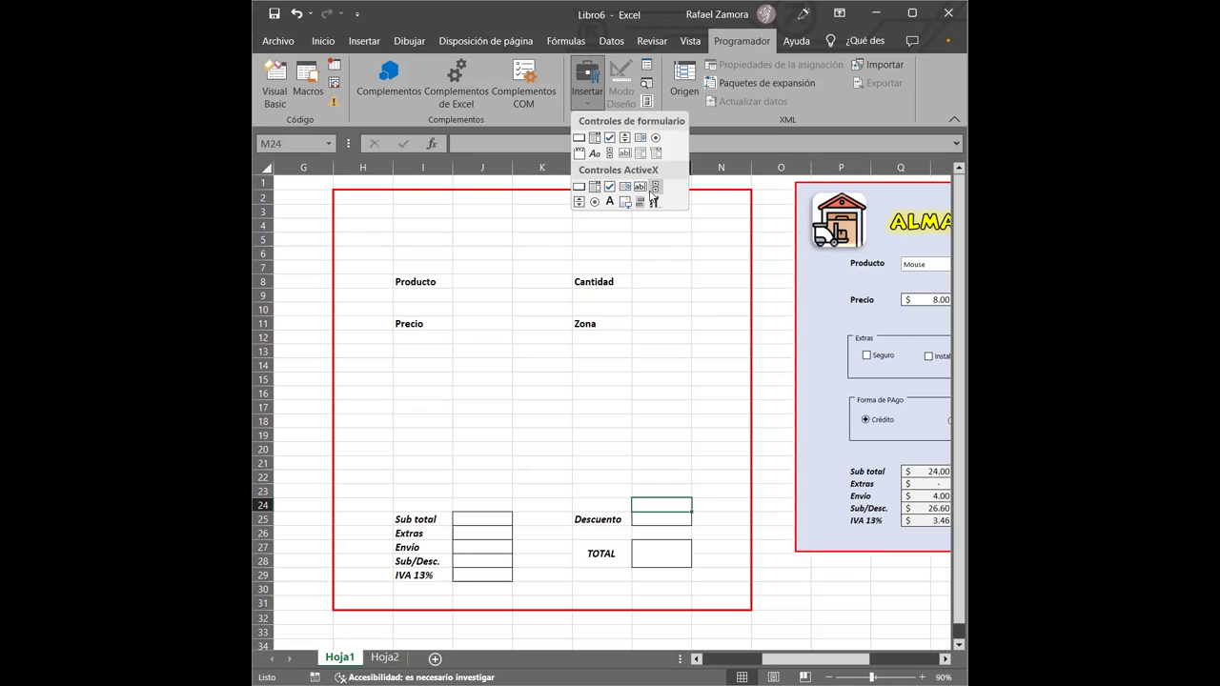
pyautogui.click(829, 410)
pyautogui.moveTo(859, 394)
pyautogui.mouseDown()
pyautogui.moveTo(819, 422)
pyautogui.moveTo(760, 420)
pyautogui.mouseUp()
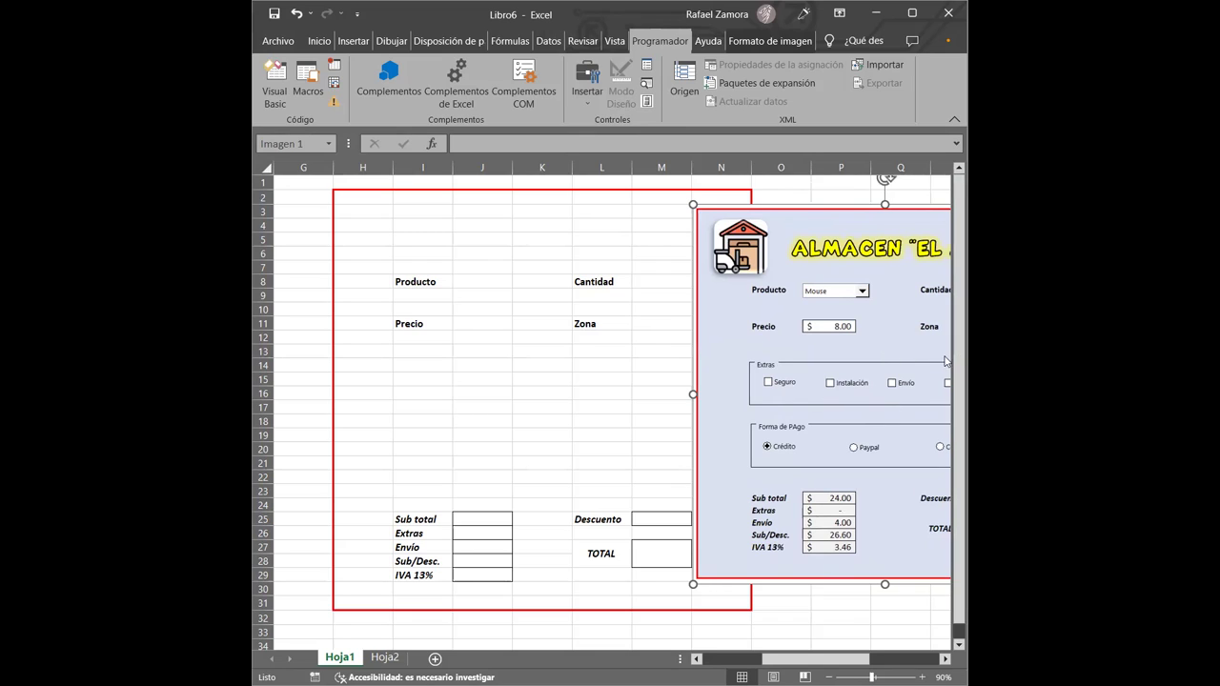
# Step: Drag the form picture into the red frame and fine-tune its position over the layout
pyautogui.click(587, 100)
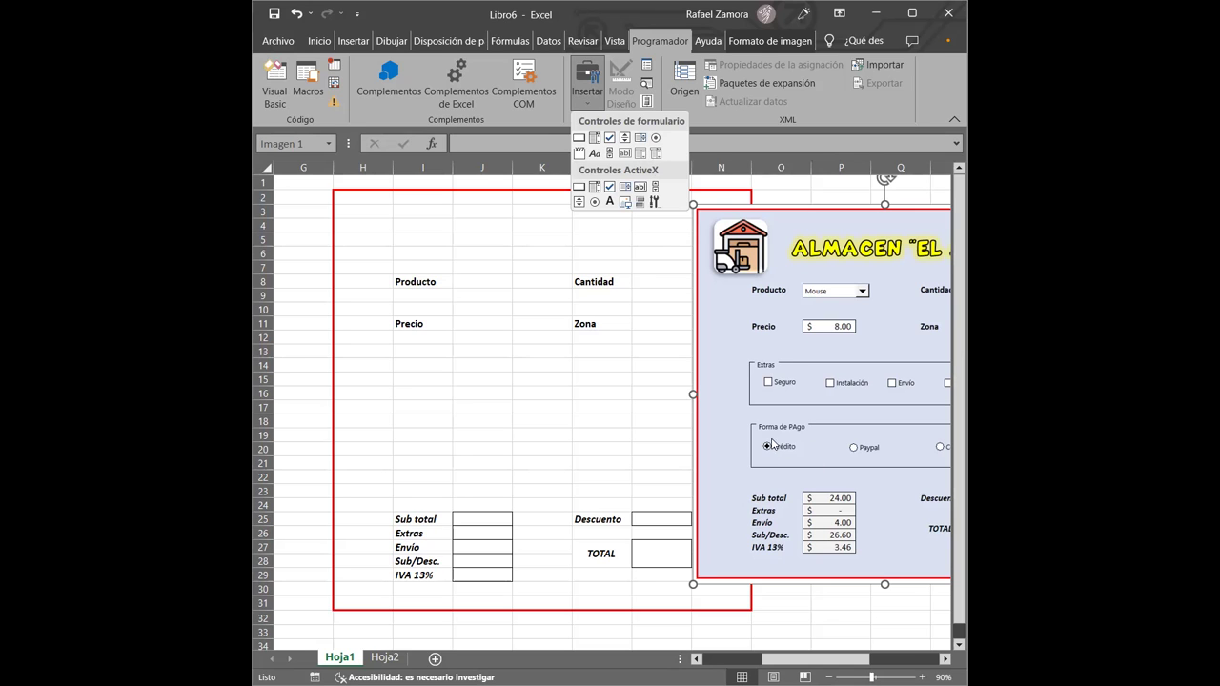
pyautogui.click(712, 349)
pyautogui.moveTo(703, 376); pyautogui.dragTo(654, 386)
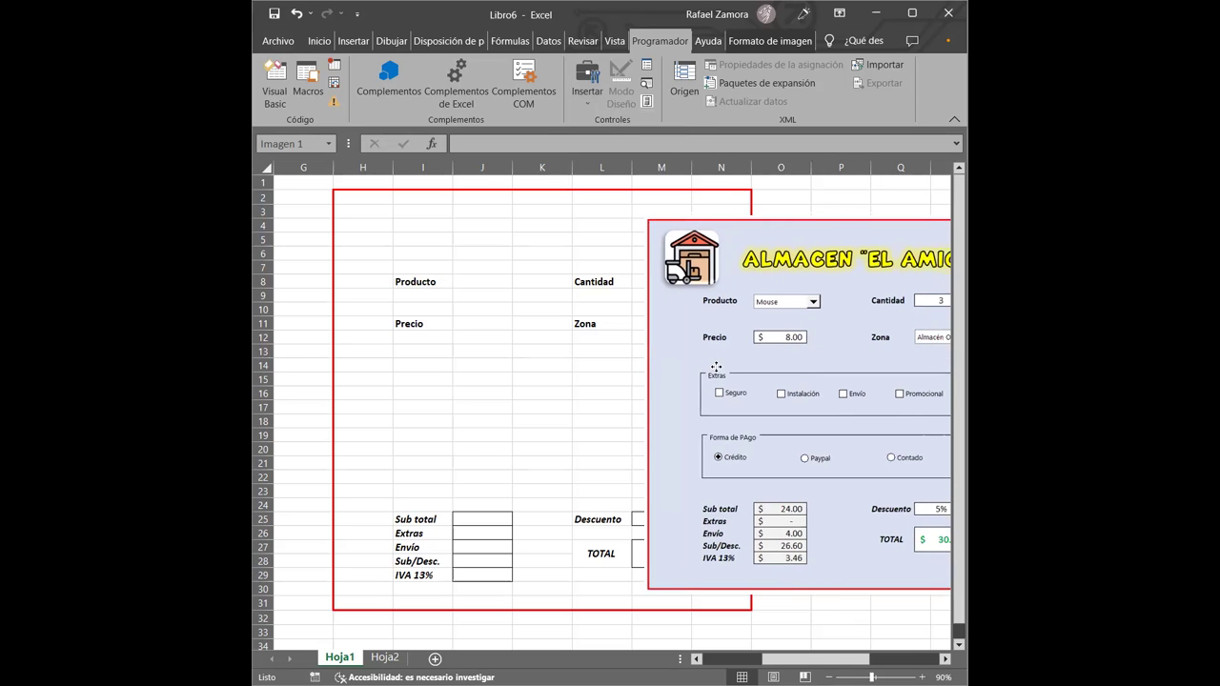
pyautogui.moveTo(846, 416); pyautogui.dragTo(556, 406)
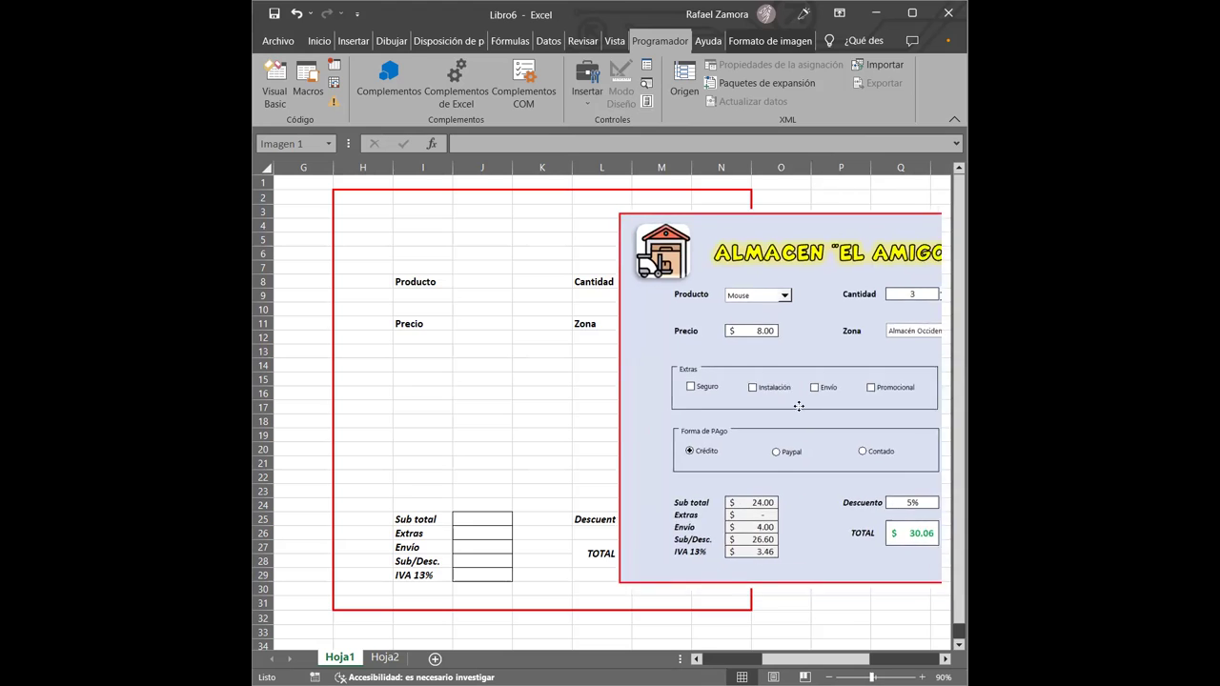
pyautogui.moveTo(546, 408); pyautogui.dragTo(543, 407)
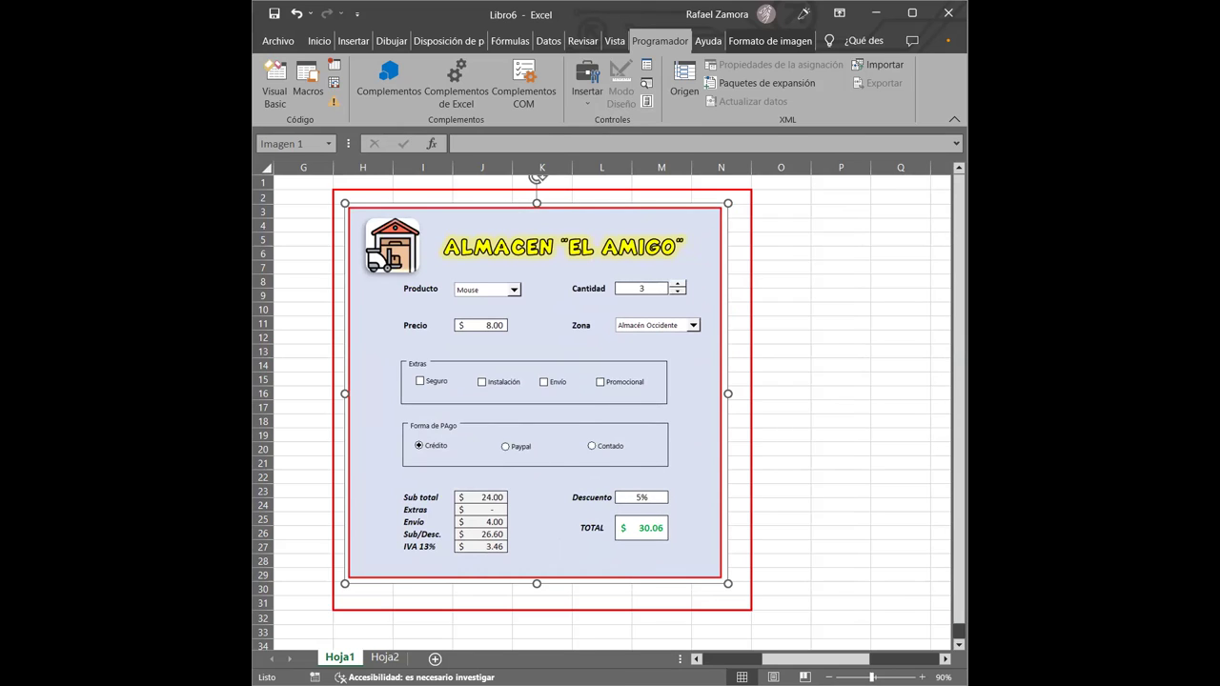
pyautogui.hotkey('alt', 'F11')
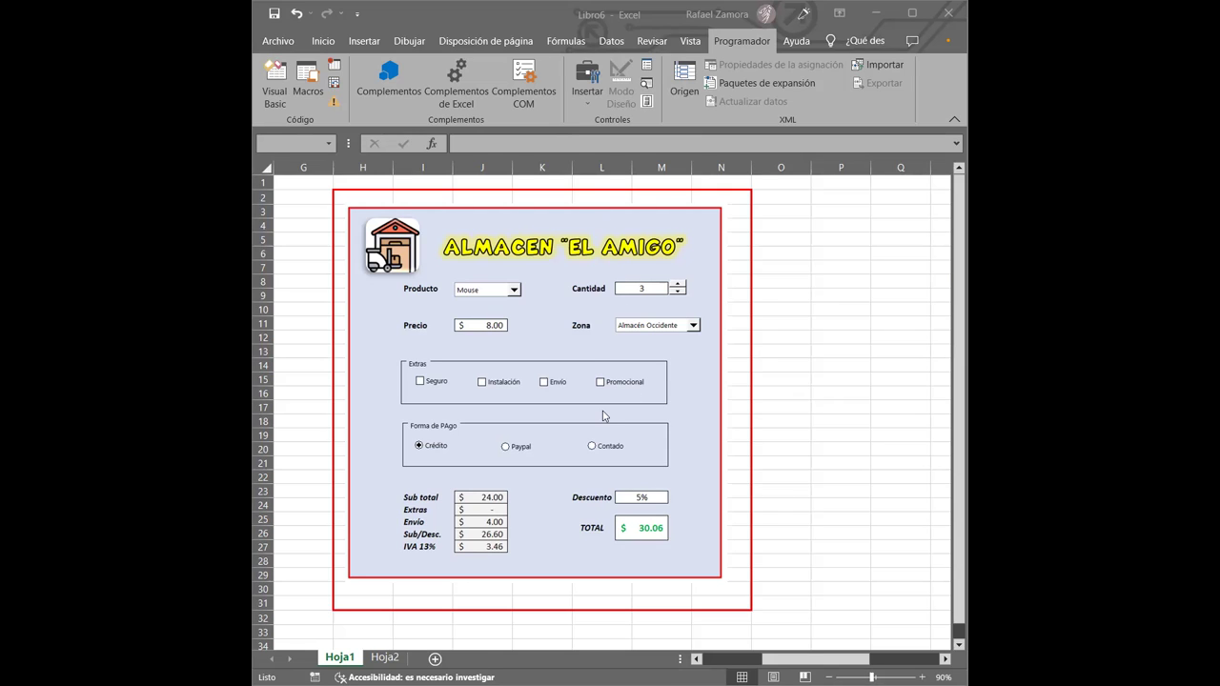
pyautogui.click(589, 99)
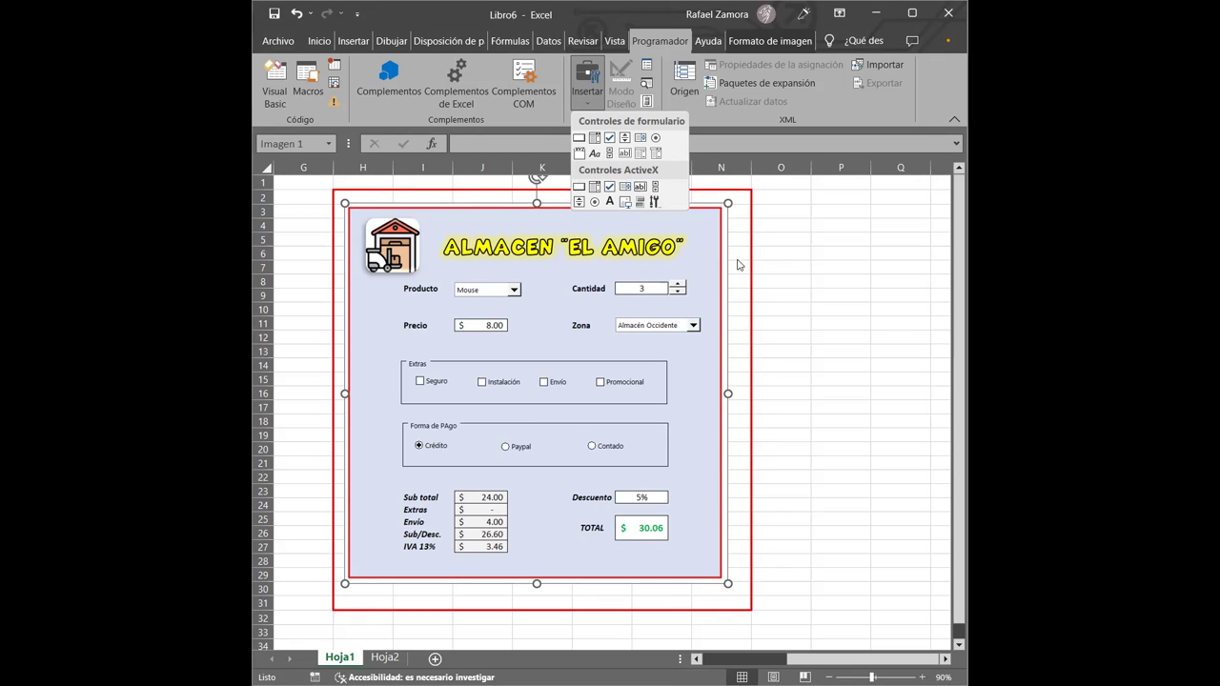
pyautogui.click(806, 332)
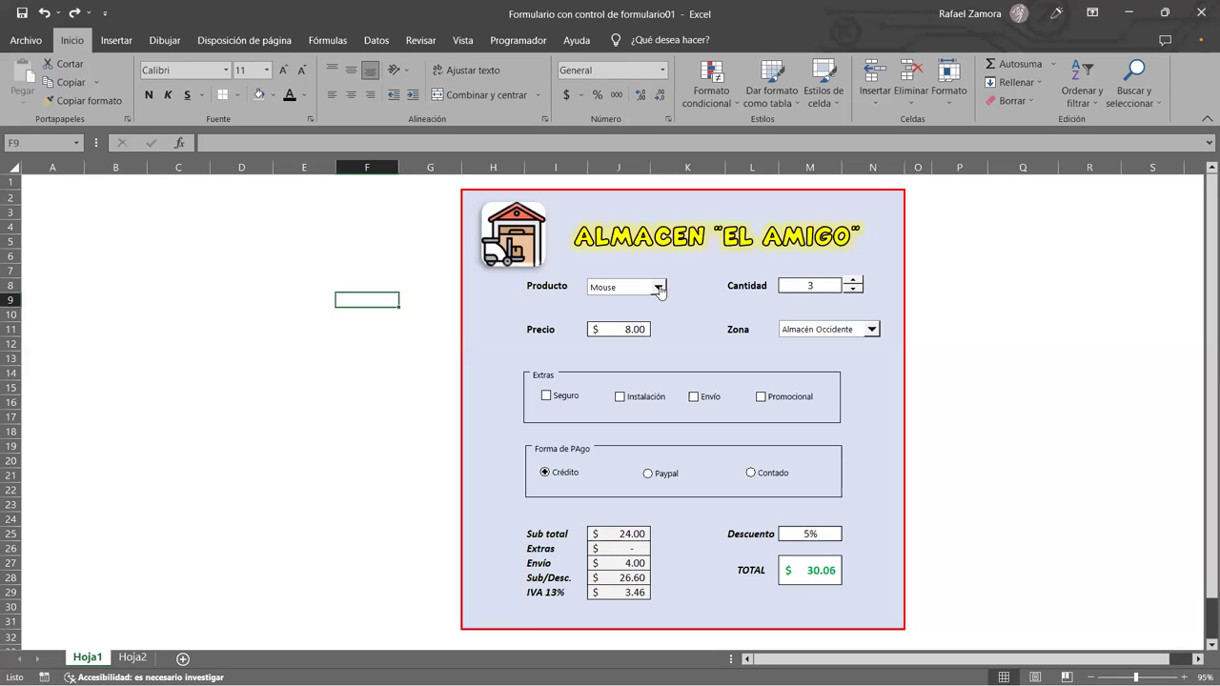
# Step: Choose Cámara as the product and set the quantity spinner to 3
pyautogui.click(659, 288)
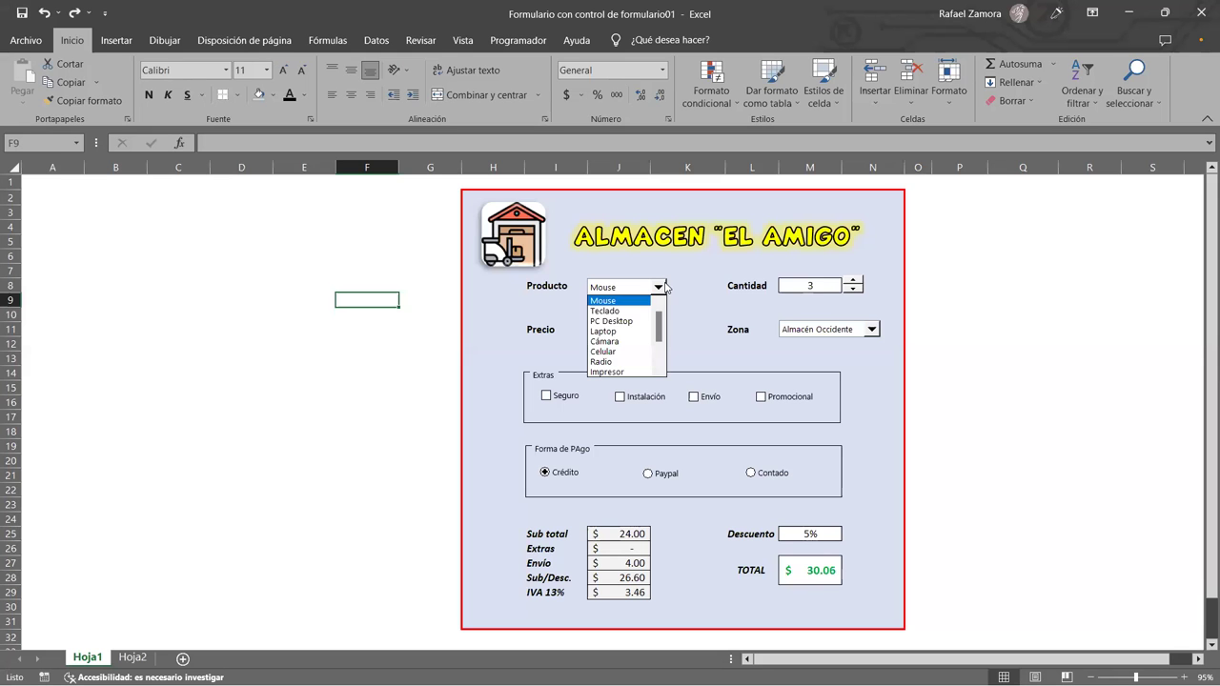
pyautogui.click(596, 321)
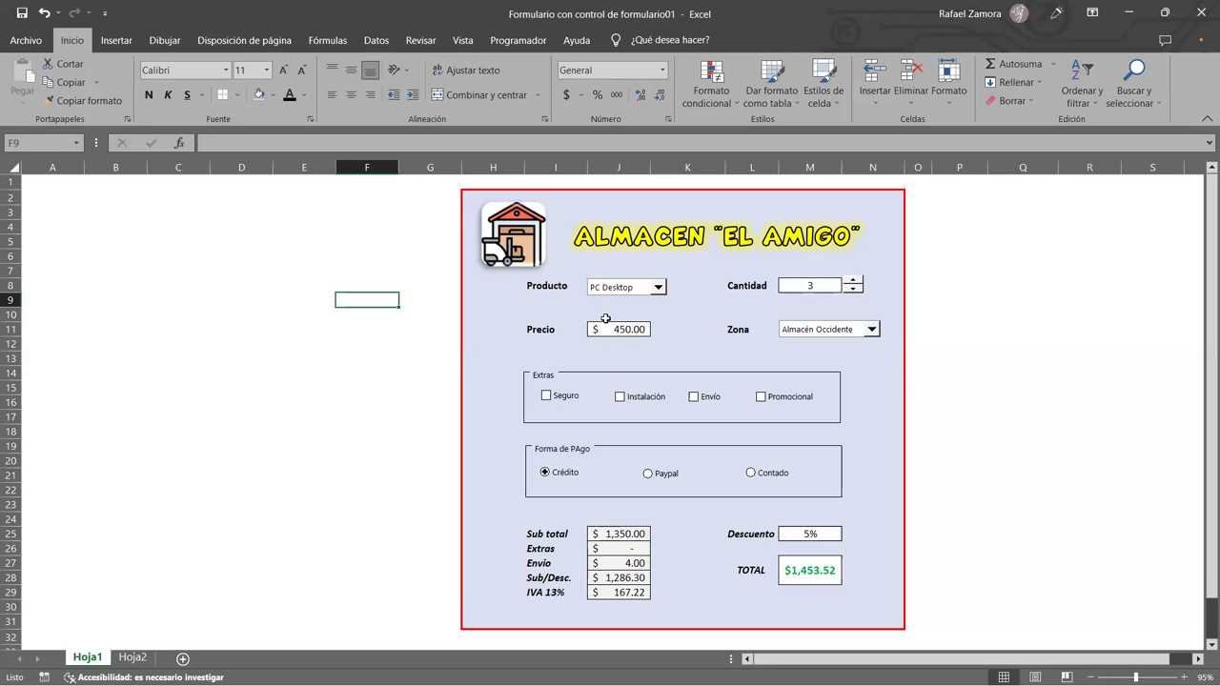
pyautogui.click(660, 288)
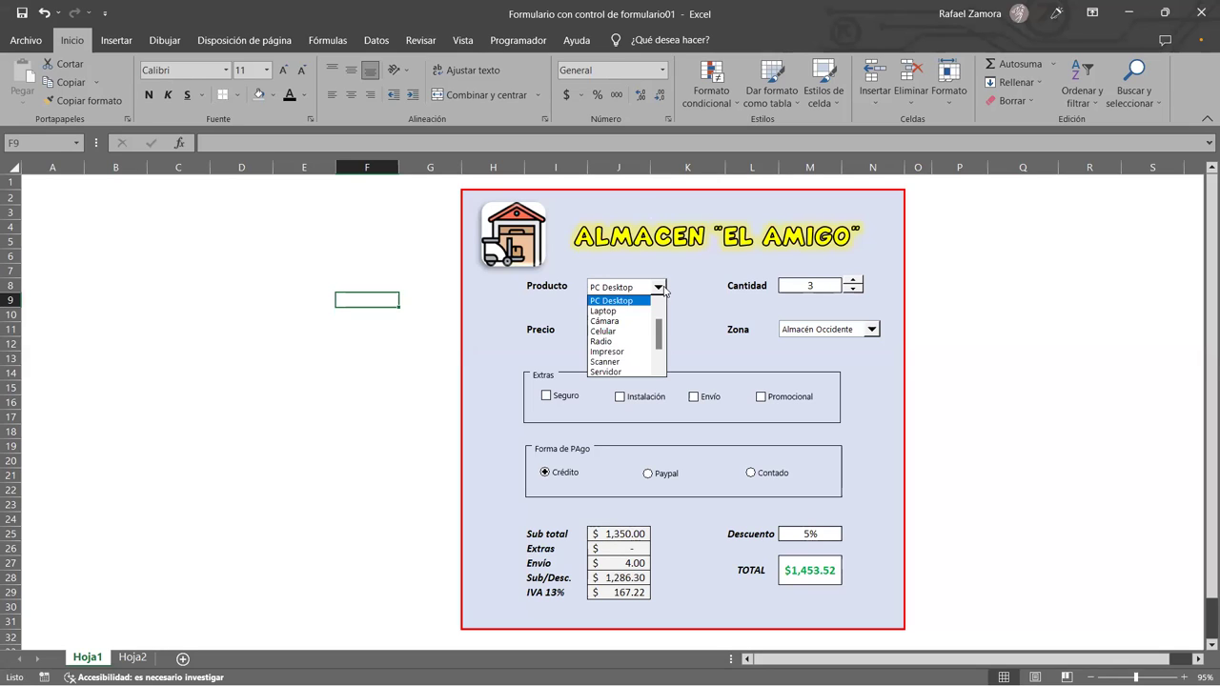
pyautogui.click(638, 330)
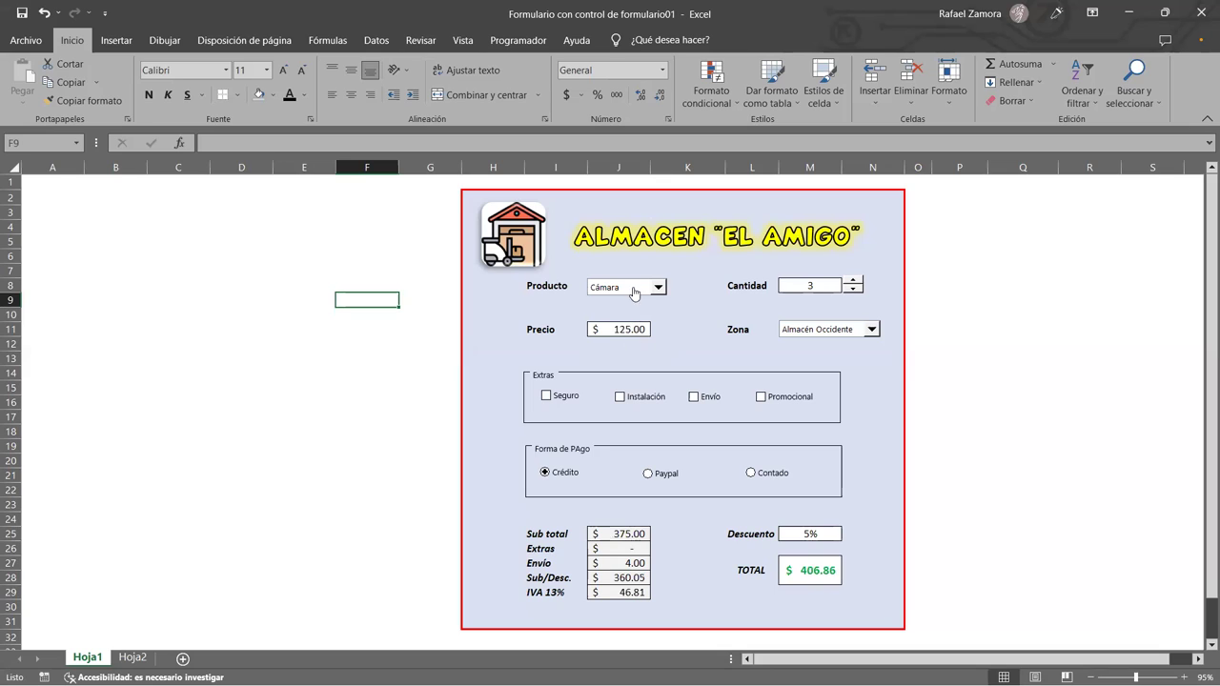
pyautogui.click(855, 280)
pyautogui.click(855, 280)
pyautogui.click(853, 290)
pyautogui.click(853, 290)
pyautogui.click(853, 291)
pyautogui.click(853, 291)
pyautogui.click(855, 280)
pyautogui.click(855, 280)
# Step: Set the Zona combo box to Almacén Oriente
pyautogui.click(871, 331)
pyautogui.click(863, 343)
pyautogui.click(872, 331)
pyautogui.click(851, 353)
pyautogui.click(523, 42)
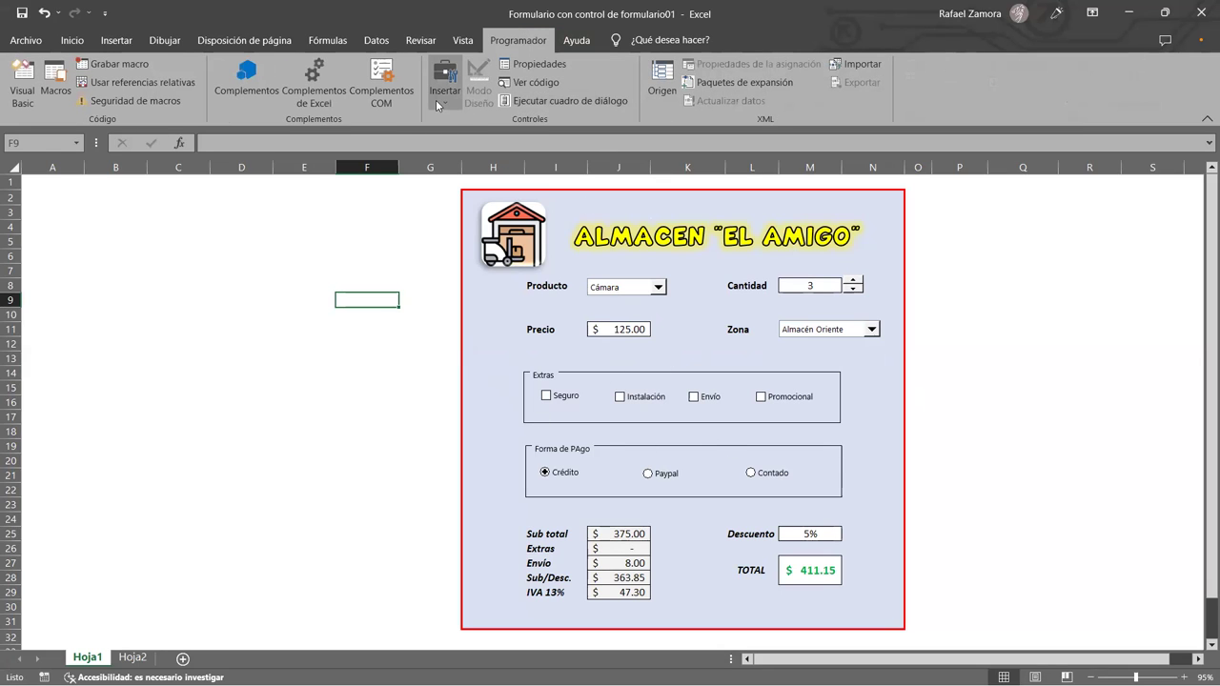
pyautogui.click(446, 83)
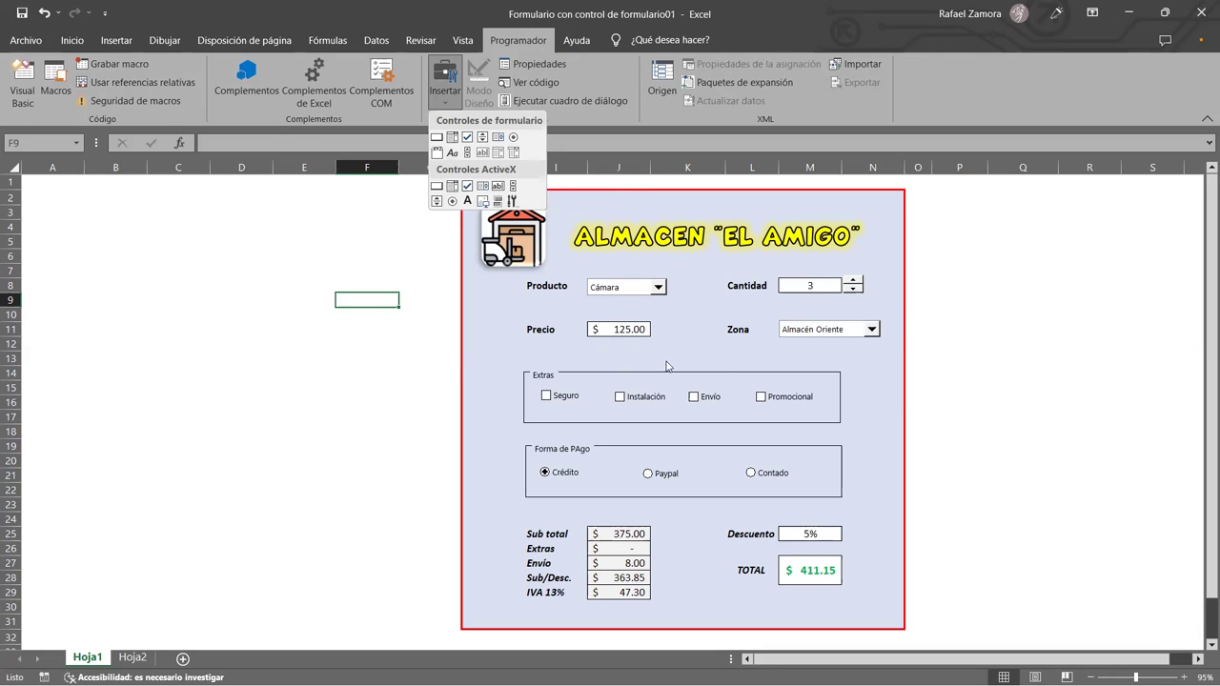
pyautogui.click(549, 404)
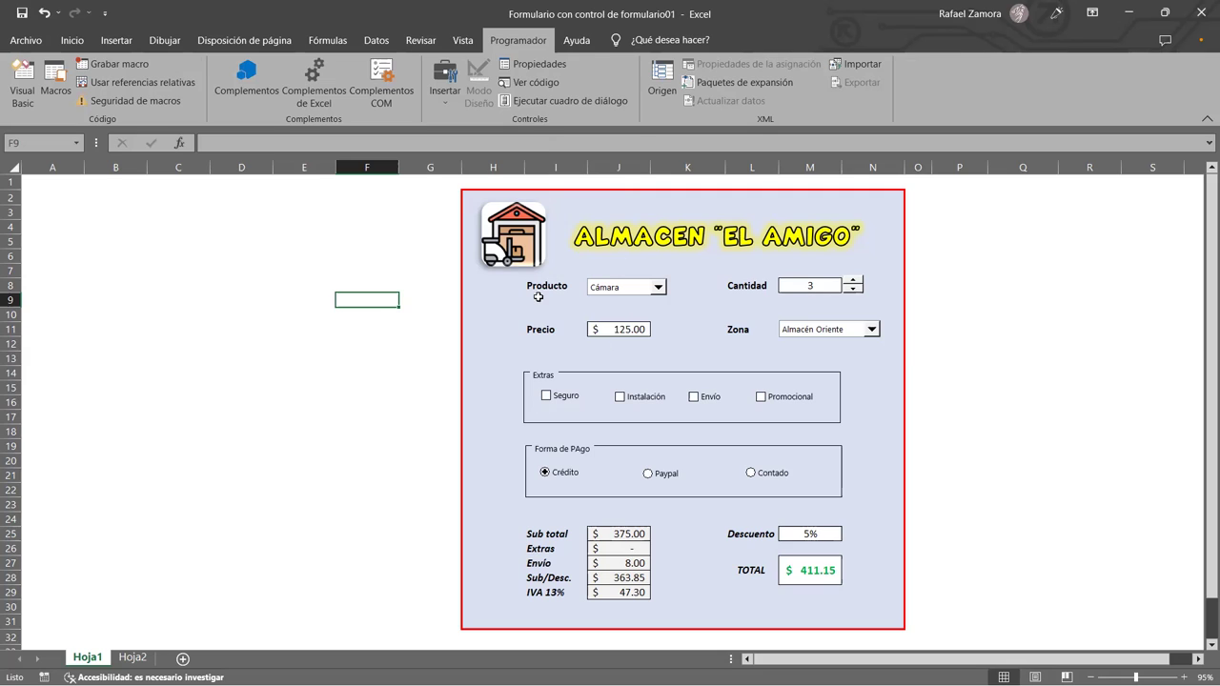
# Step: Test the Seguro, Instalación, Envío and Promocional extras checkboxes, leaving all cleared
pyautogui.click(549, 403)
pyautogui.click(545, 401)
pyautogui.click(546, 398)
pyautogui.click(621, 398)
pyautogui.click(693, 398)
pyautogui.click(760, 398)
pyautogui.click(694, 399)
pyautogui.click(547, 395)
pyautogui.click(621, 397)
pyautogui.click(761, 397)
# Step: Select Paypal as the payment method for a 10% discount
pyautogui.click(648, 474)
pyautogui.click(751, 474)
pyautogui.click(649, 476)
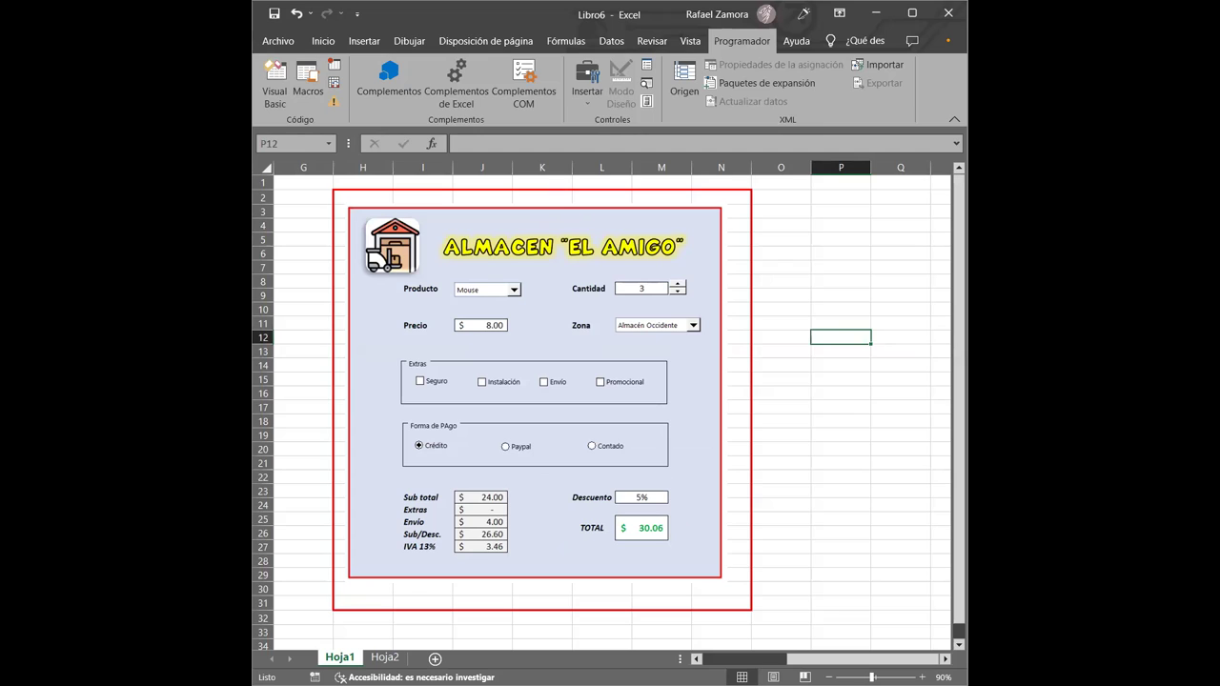
# Step: Enter helper labels Producto, Pago and Zona in Q5:Q7
pyautogui.hotkey('alt', 'F11')
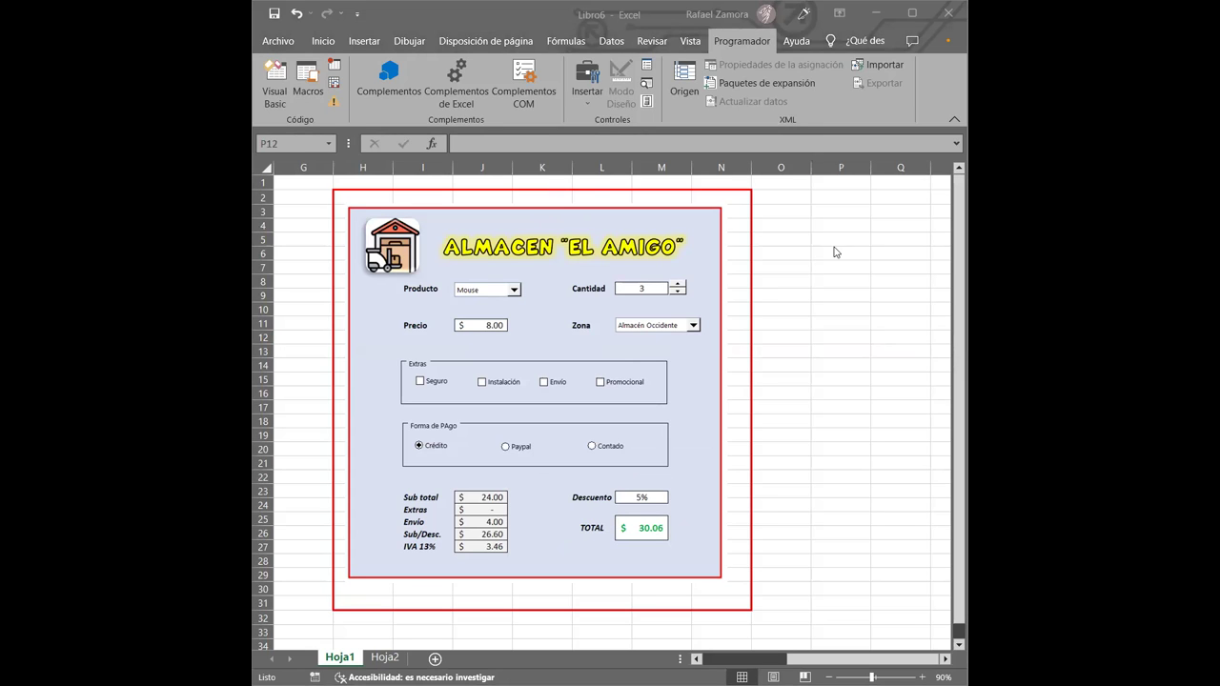
pyautogui.hotkey('alt', 'F11')
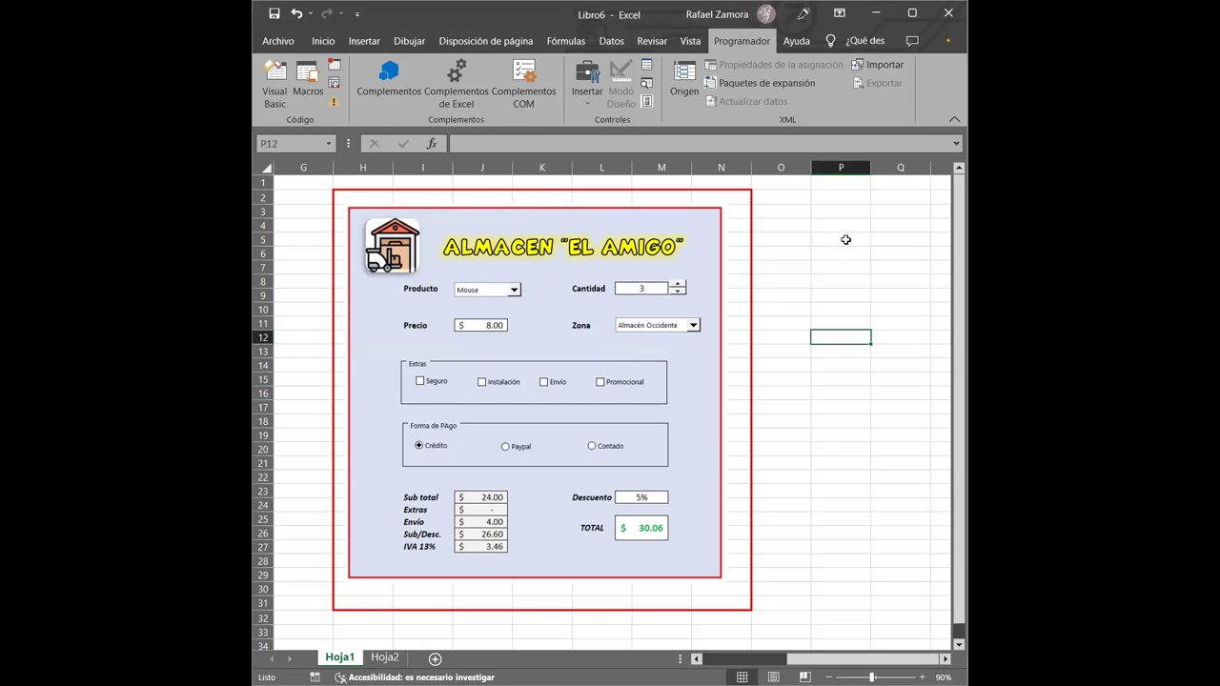
pyautogui.click(911, 245)
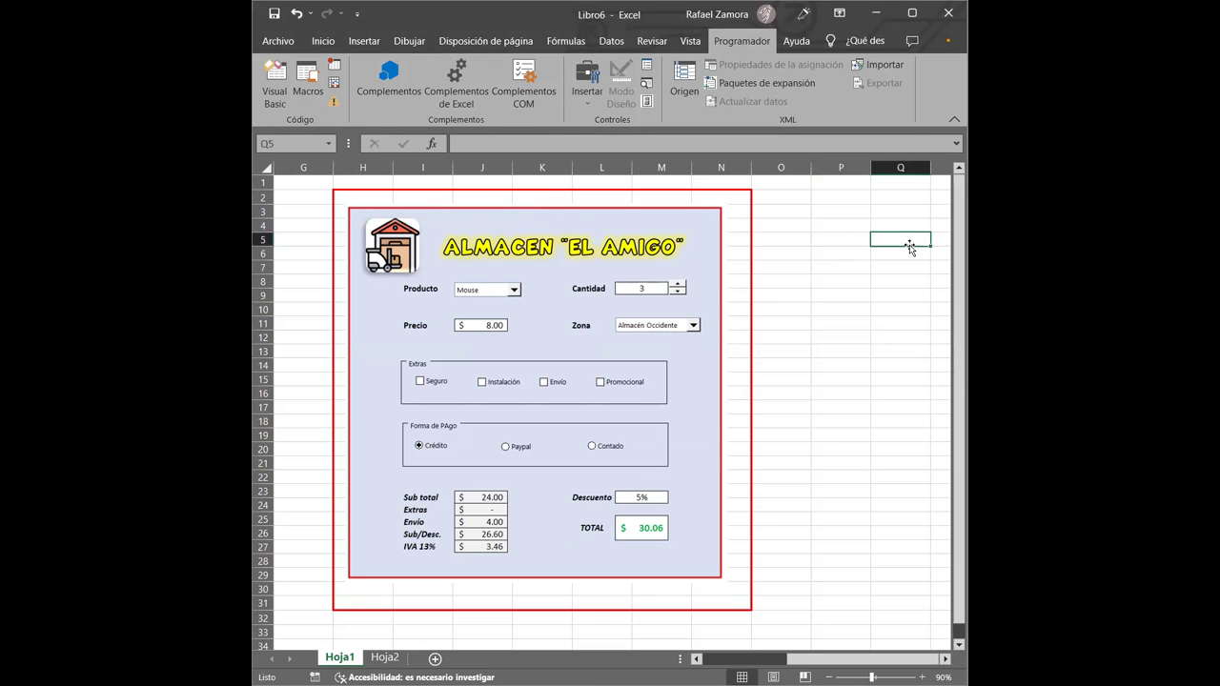
pyautogui.write('Producto')
pyautogui.press('Return')
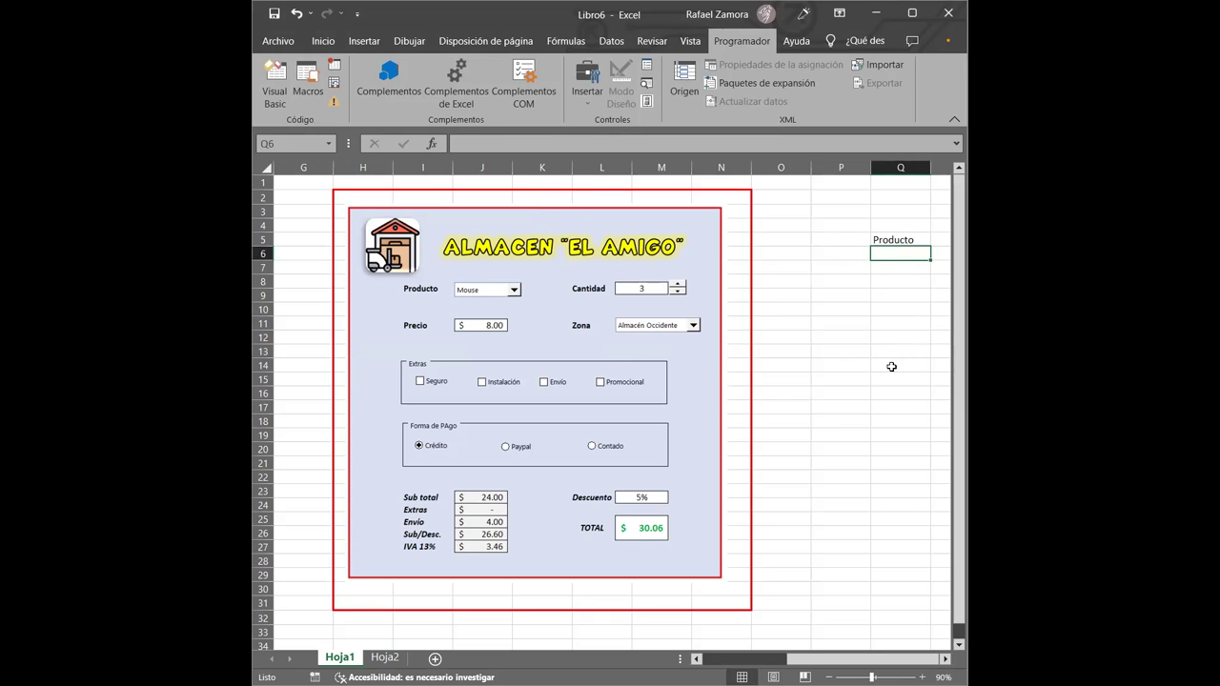
pyautogui.write('Pago')
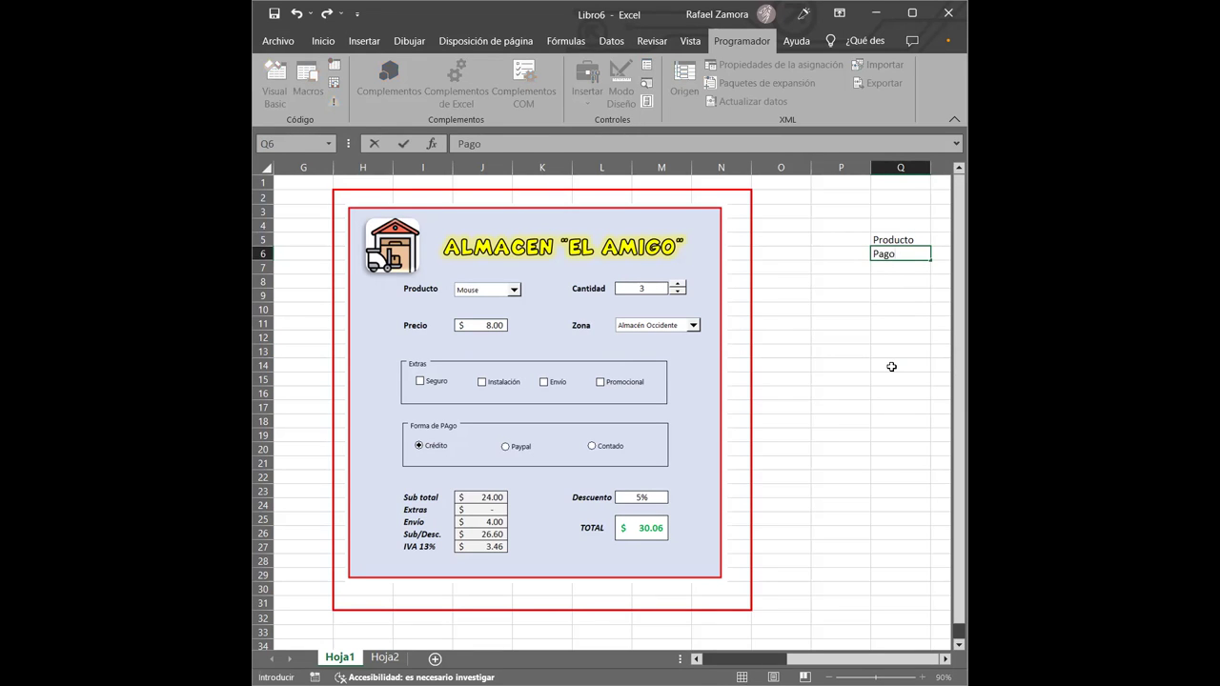
pyautogui.press('Return')
pyautogui.write('Zona')
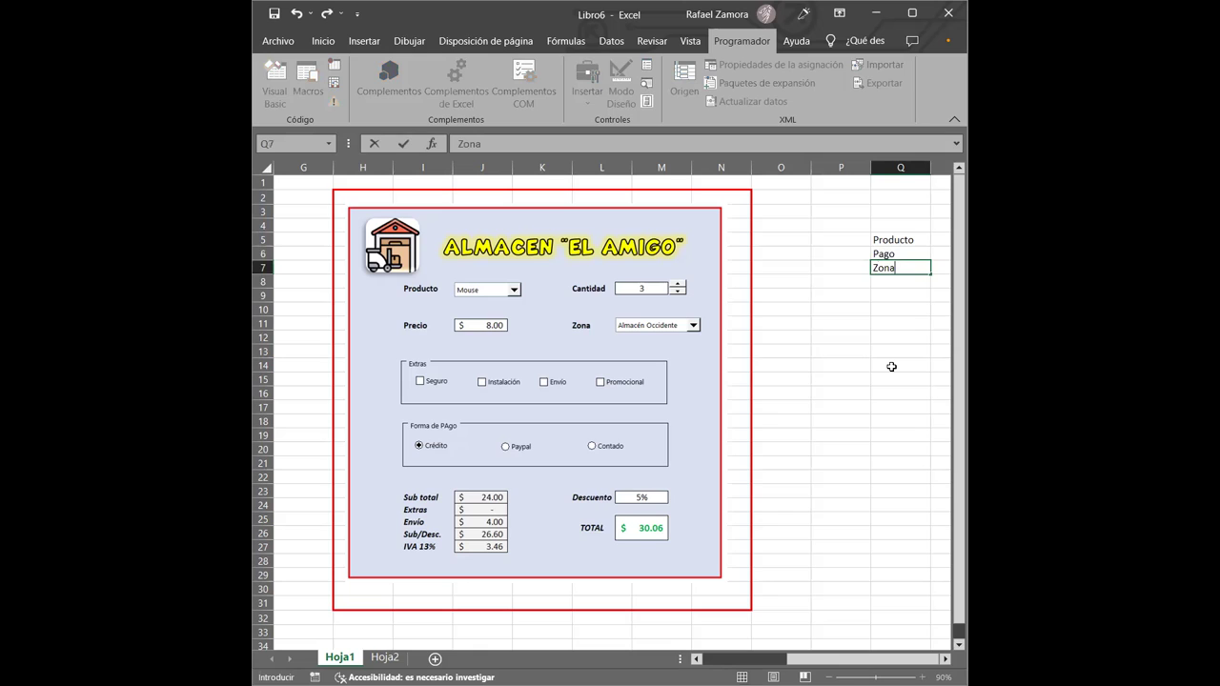
pyautogui.press('Return')
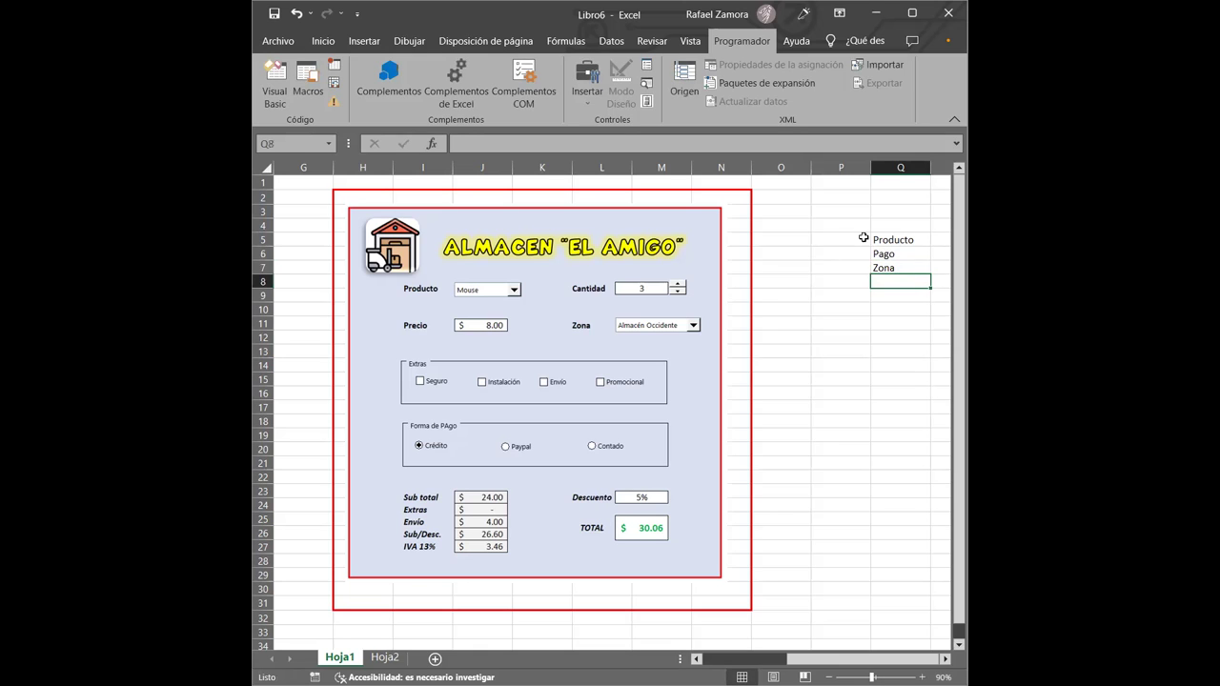
# Step: Give P5:Q7 all borders and centre the contents of P5:P7
pyautogui.moveTo(850, 234); pyautogui.dragTo(887, 267)
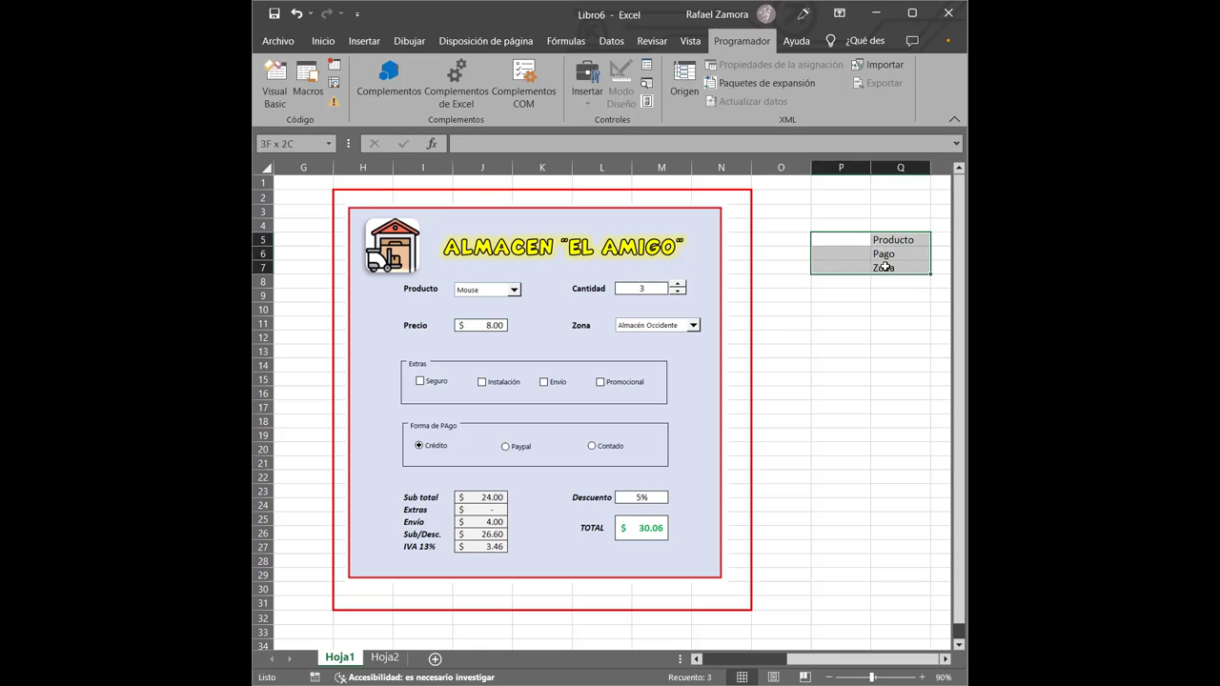
pyautogui.click(325, 43)
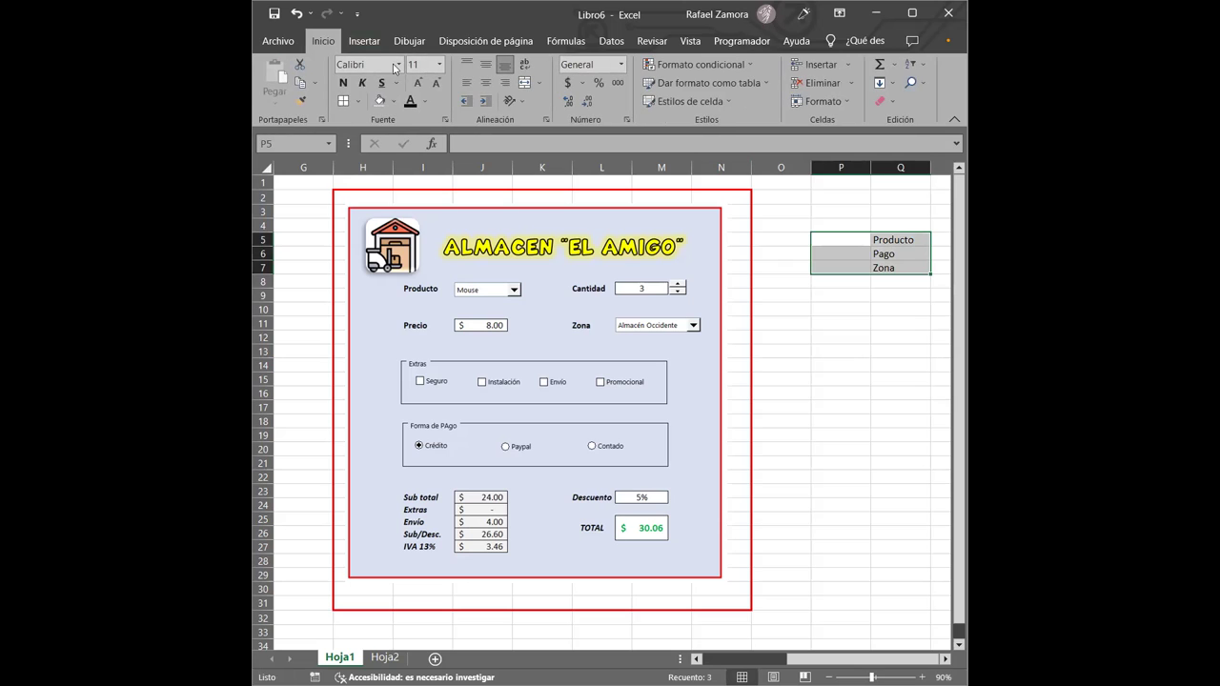
pyautogui.click(344, 101)
pyautogui.click(826, 243)
pyautogui.moveTo(826, 243)
pyautogui.mouseDown()
pyautogui.moveTo(831, 271)
pyautogui.moveTo(855, 248)
pyautogui.moveTo(853, 265)
pyautogui.mouseUp()
pyautogui.click(488, 85)
pyautogui.click(865, 339)
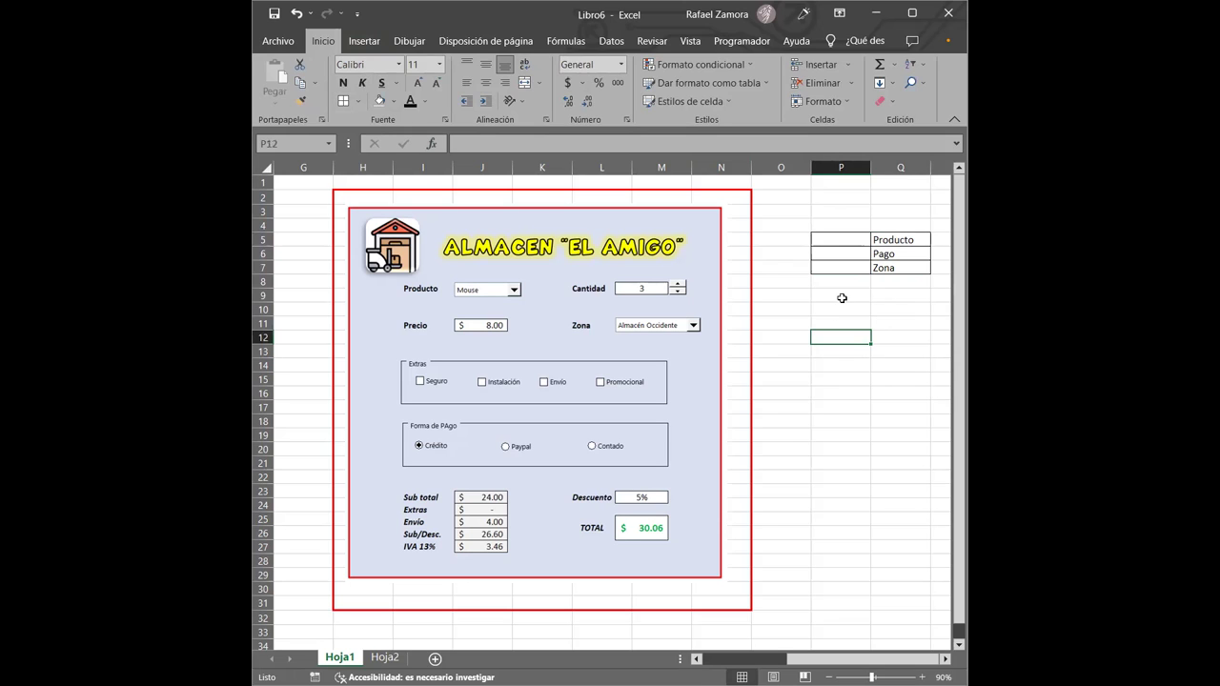
pyautogui.hscroll(1, 952, 591)
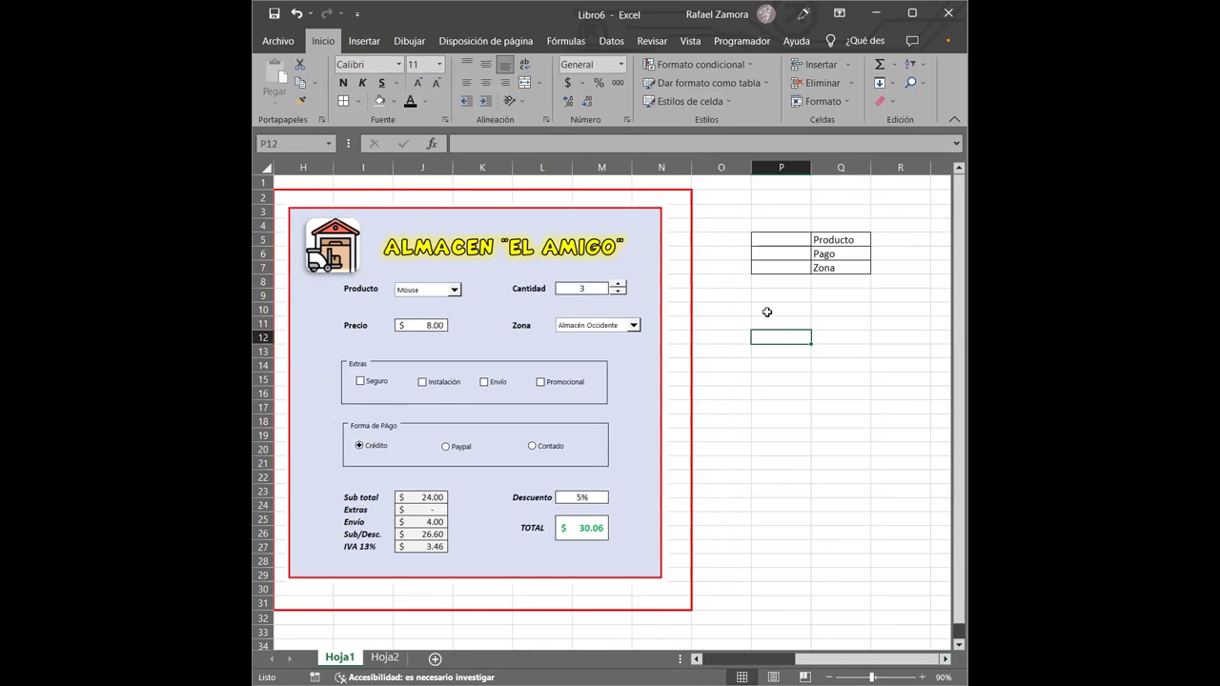
# Step: Create an EXTRAS header merged across P9:R9 with grid borders on P9:R13
pyautogui.moveTo(770, 295); pyautogui.dragTo(901, 295)
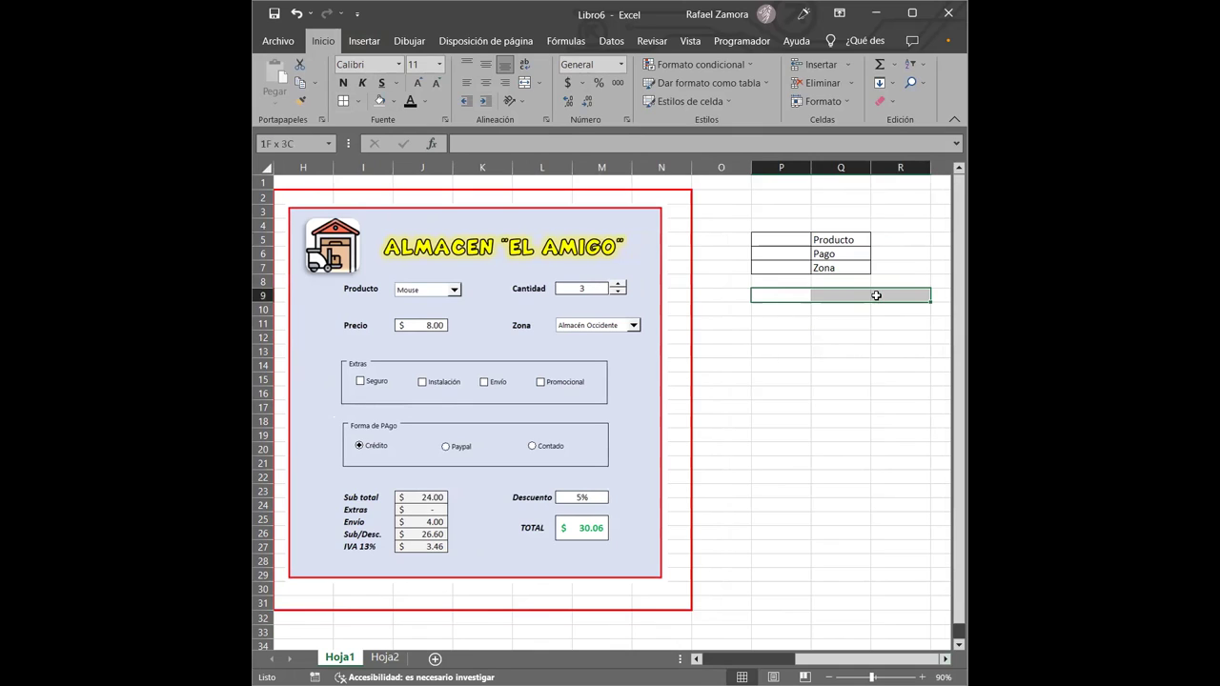
pyautogui.click(524, 83)
pyautogui.write('E')
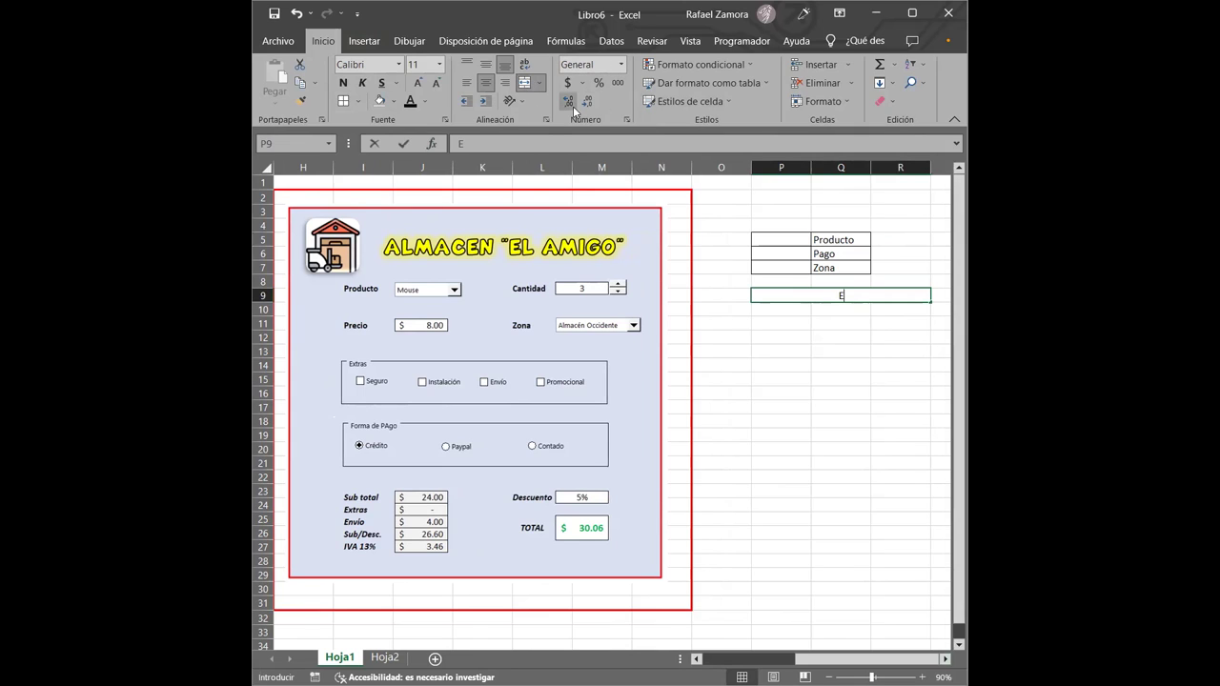
pyautogui.write('XTRAS')
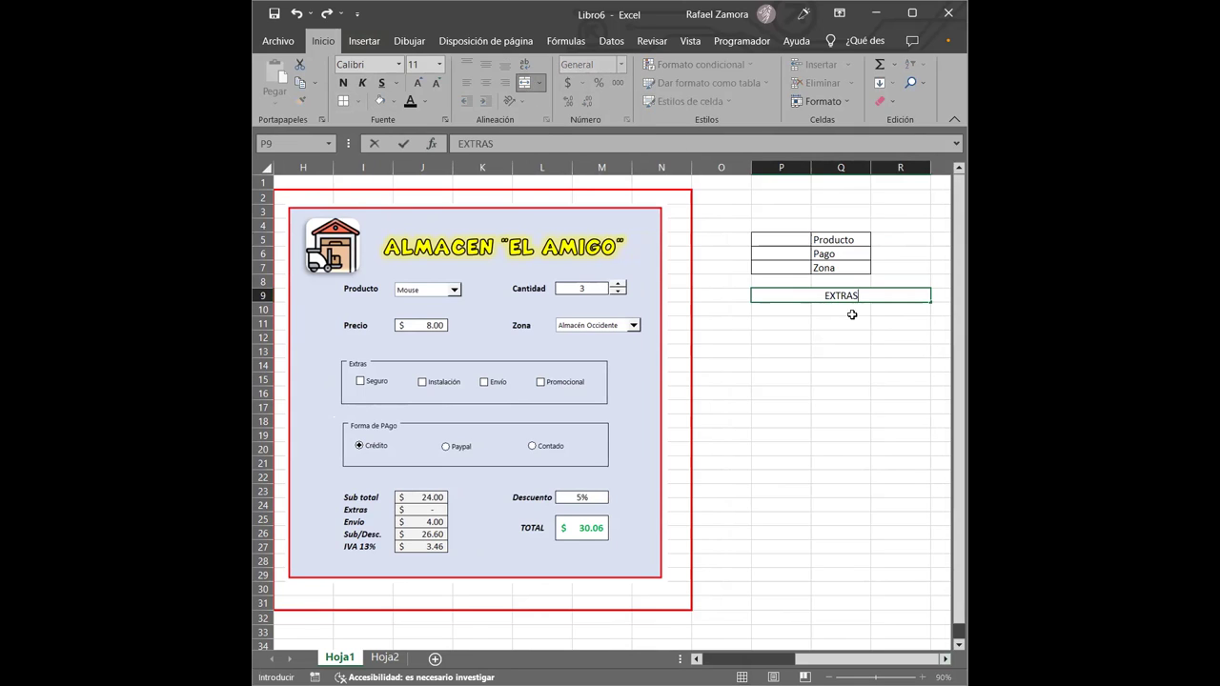
pyautogui.click(843, 325)
pyautogui.moveTo(793, 297); pyautogui.dragTo(860, 351)
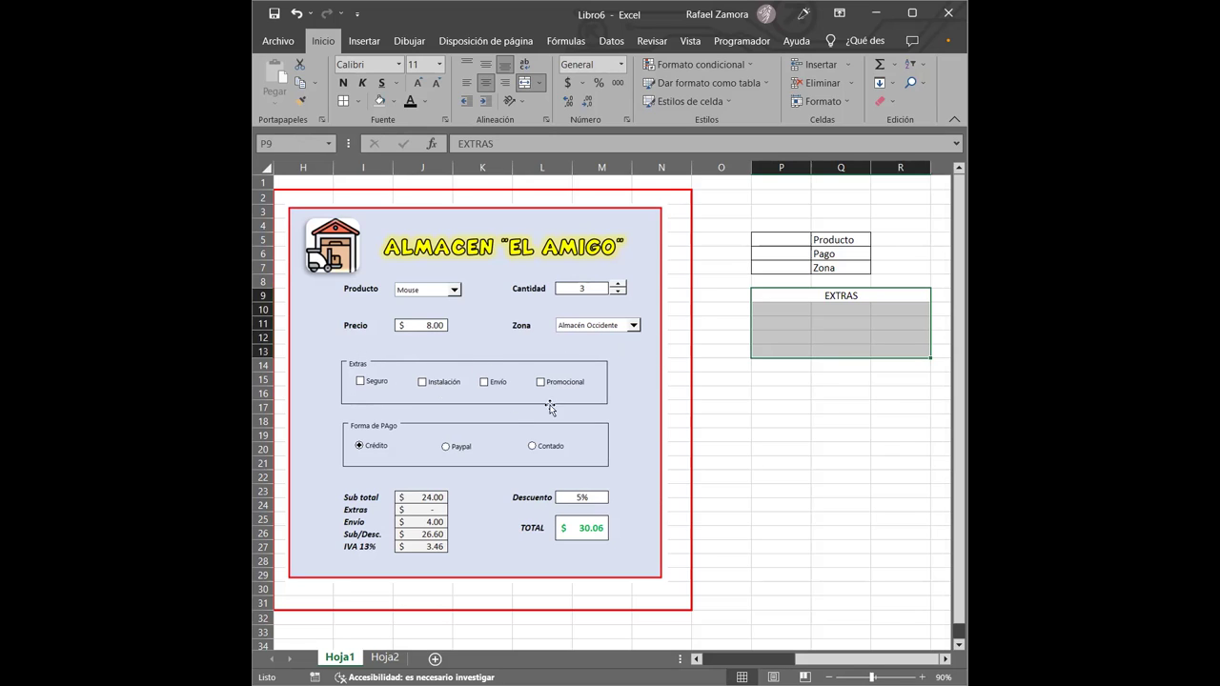
pyautogui.click(343, 103)
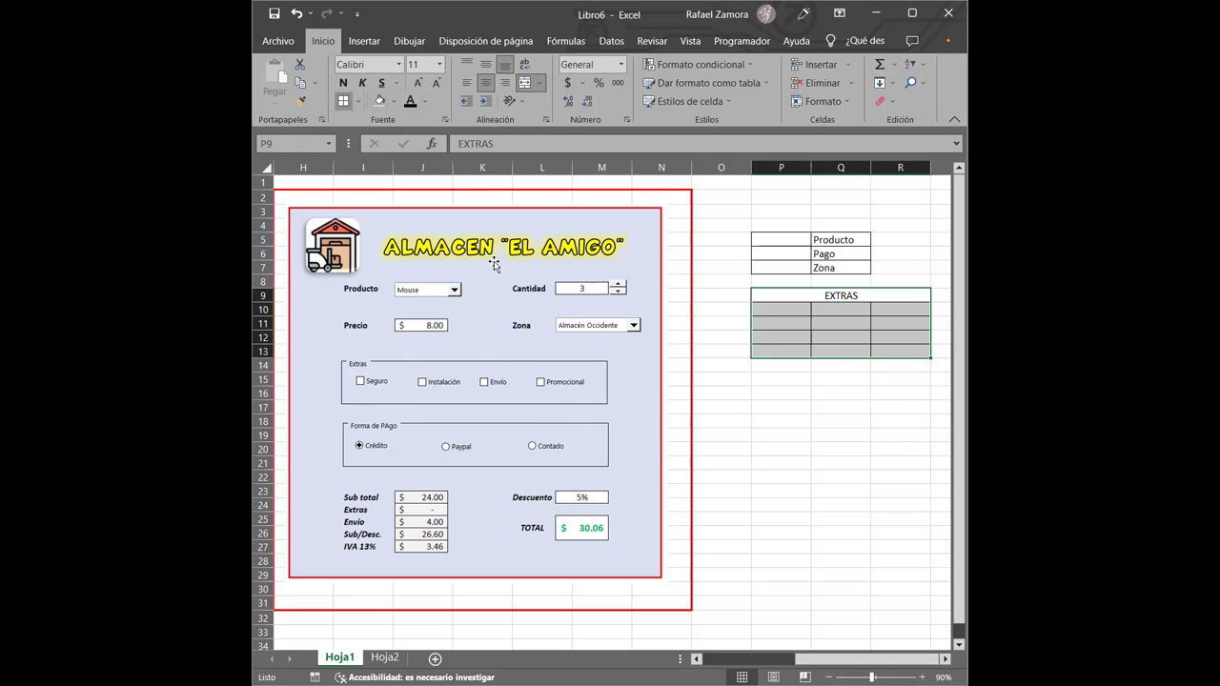
# Step: Make the EXTRAS header bold with a light orange fill
pyautogui.click(882, 298)
pyautogui.hotkey('ctrl', 'n')
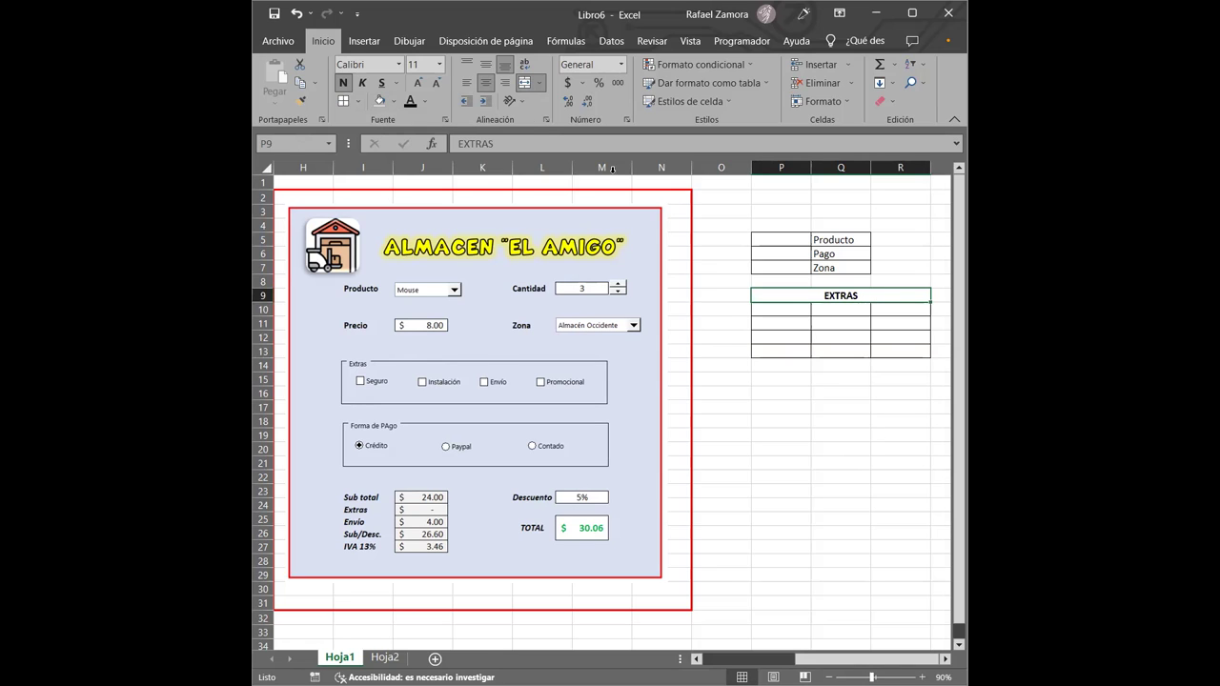
pyautogui.click(393, 101)
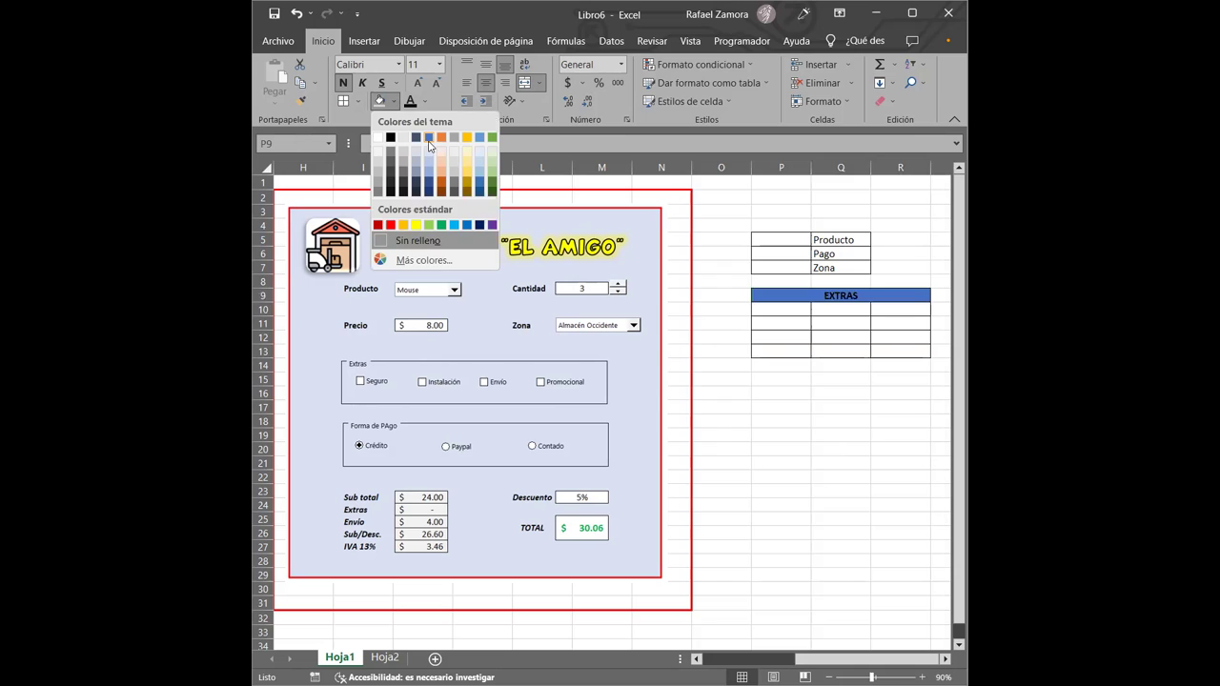
pyautogui.click(439, 173)
pyautogui.click(844, 406)
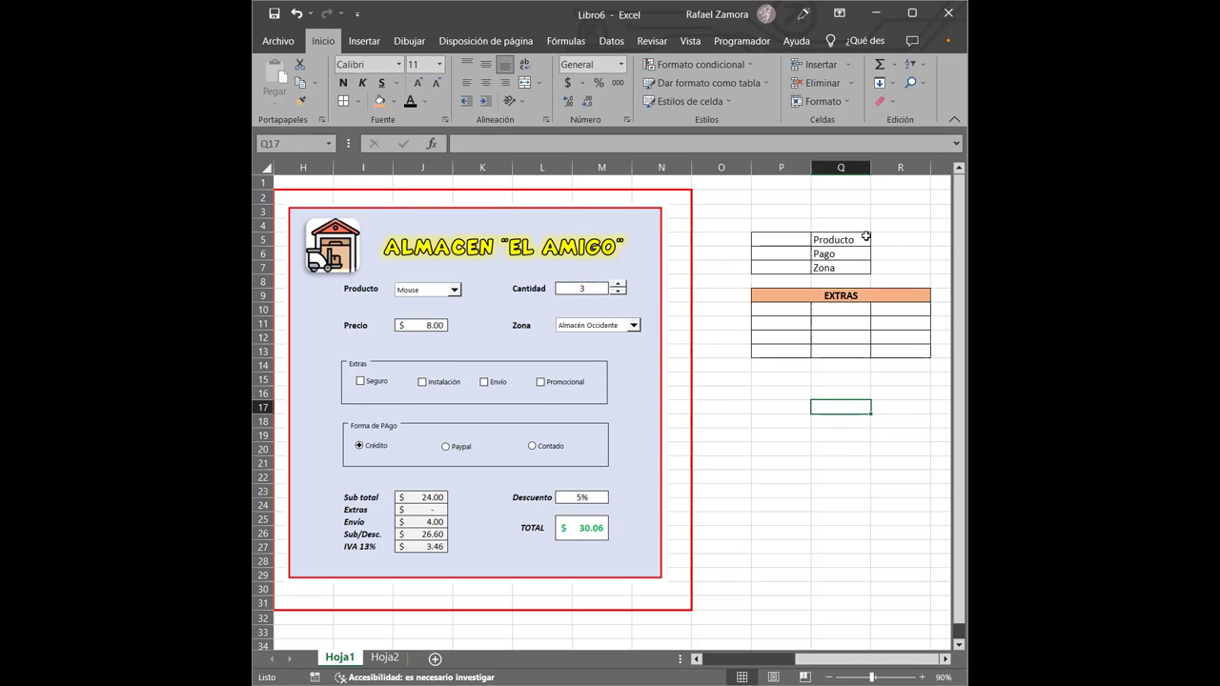
# Step: Shade the Producto, Pago and Zona cells light yellow
pyautogui.moveTo(866, 236); pyautogui.dragTo(853, 268)
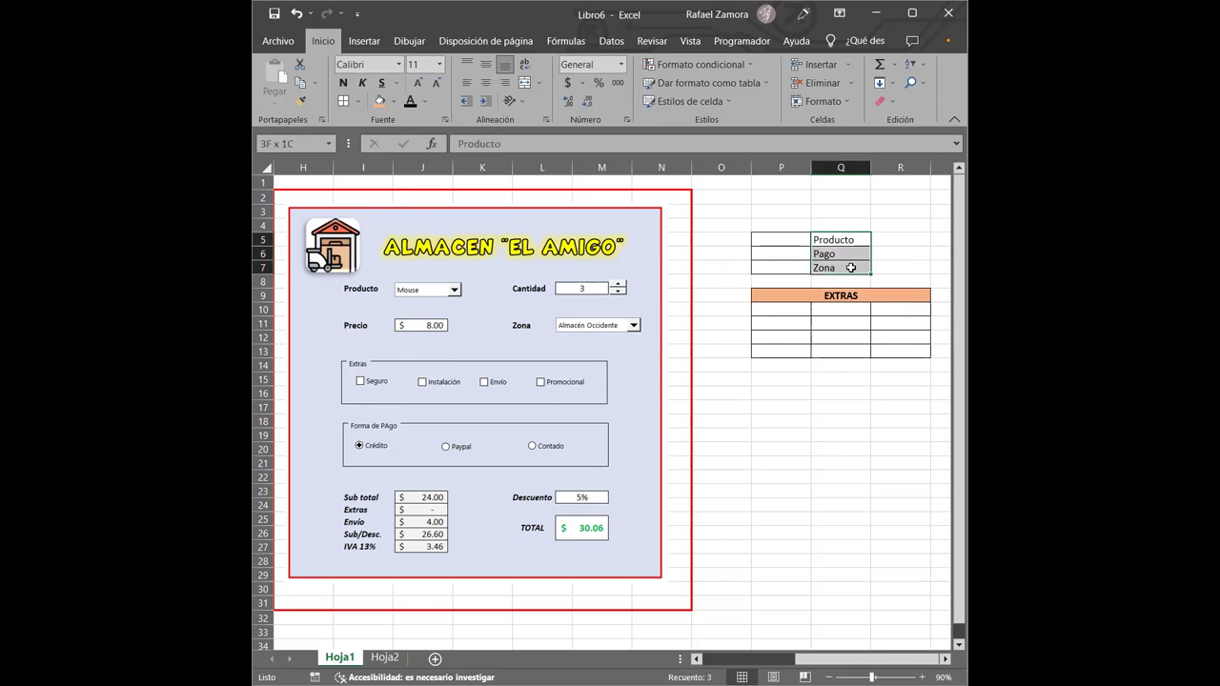
pyautogui.click(395, 102)
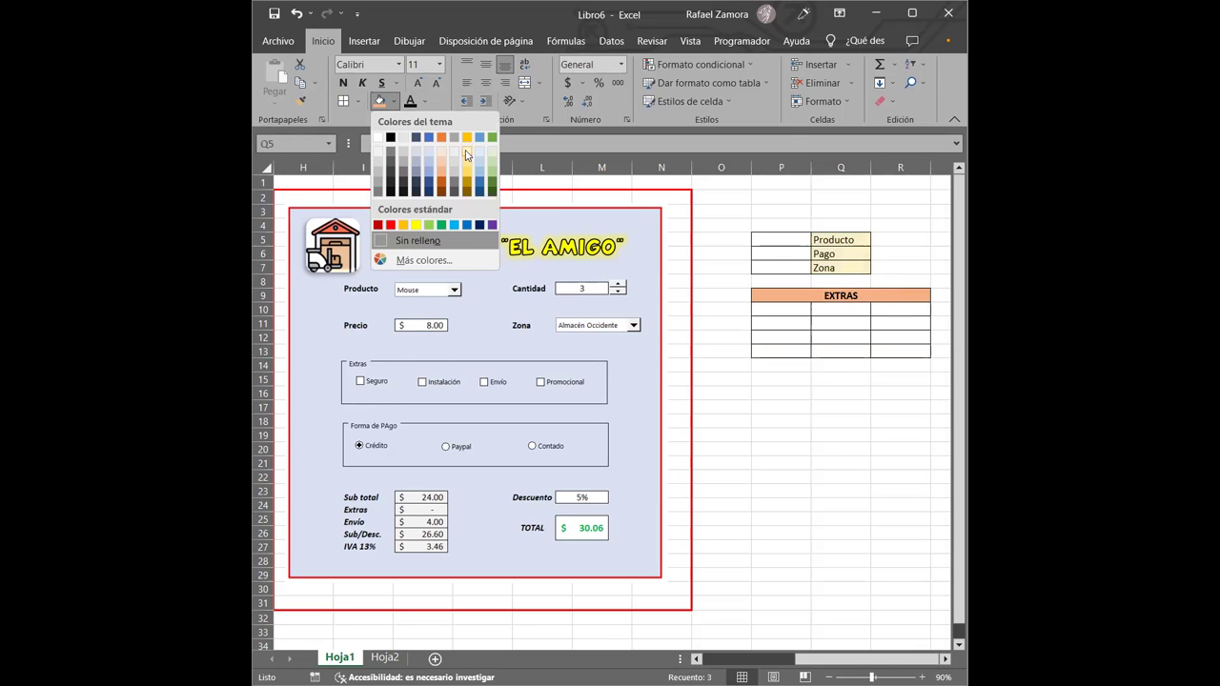
pyautogui.click(467, 159)
pyautogui.click(840, 449)
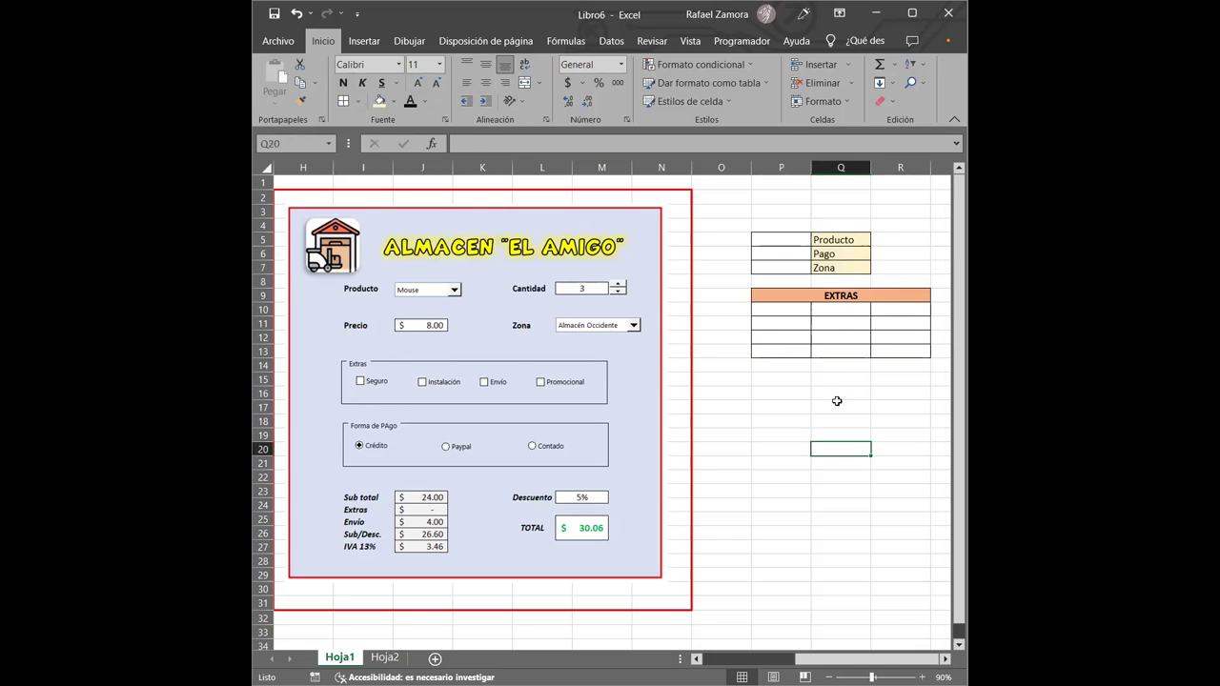
# Step: Type Seguro, Instalación, Envío and Promocional down R10:R13, correcting the Instalación typo
pyautogui.click(911, 311)
pyautogui.write('sE')
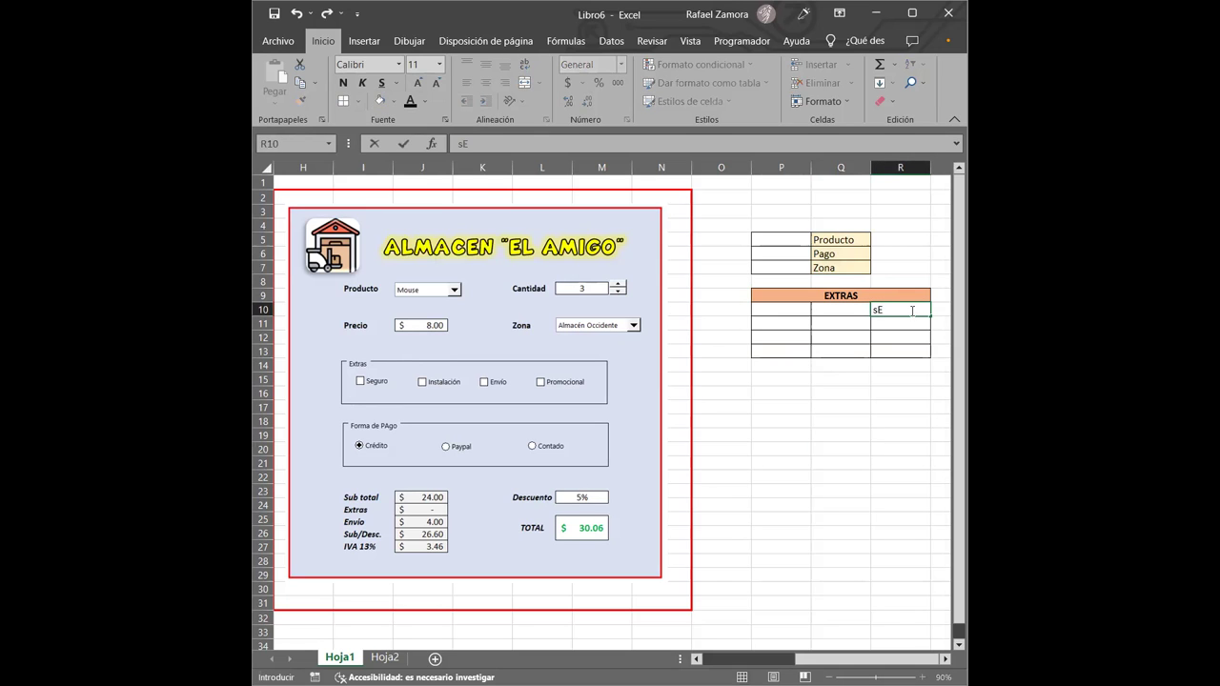
pyautogui.write('S')
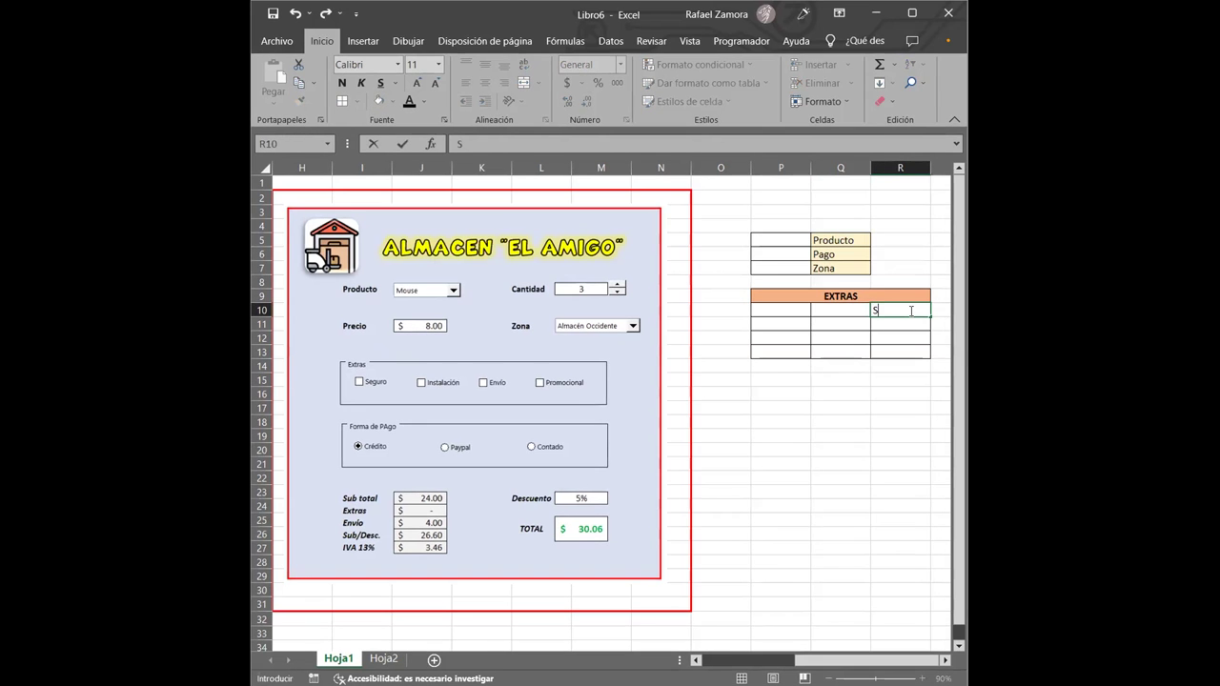
pyautogui.write('eguro')
pyautogui.press('Return')
pyautogui.write('Instyalaci')
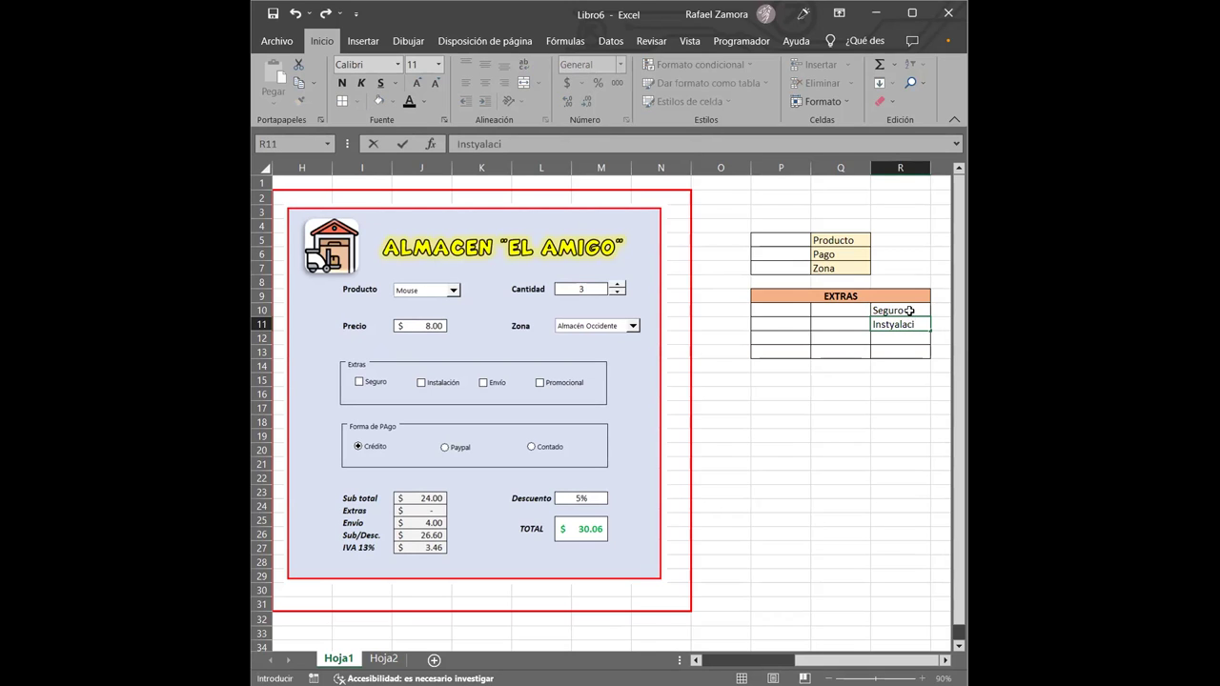
pyautogui.write('ón')
pyautogui.press('BackSpace')
pyautogui.press('BackSpace')
pyautogui.press('BackSpace')
pyautogui.press('BackSpace')
pyautogui.press('BackSpace')
pyautogui.press('BackSpace')
pyautogui.write('la')
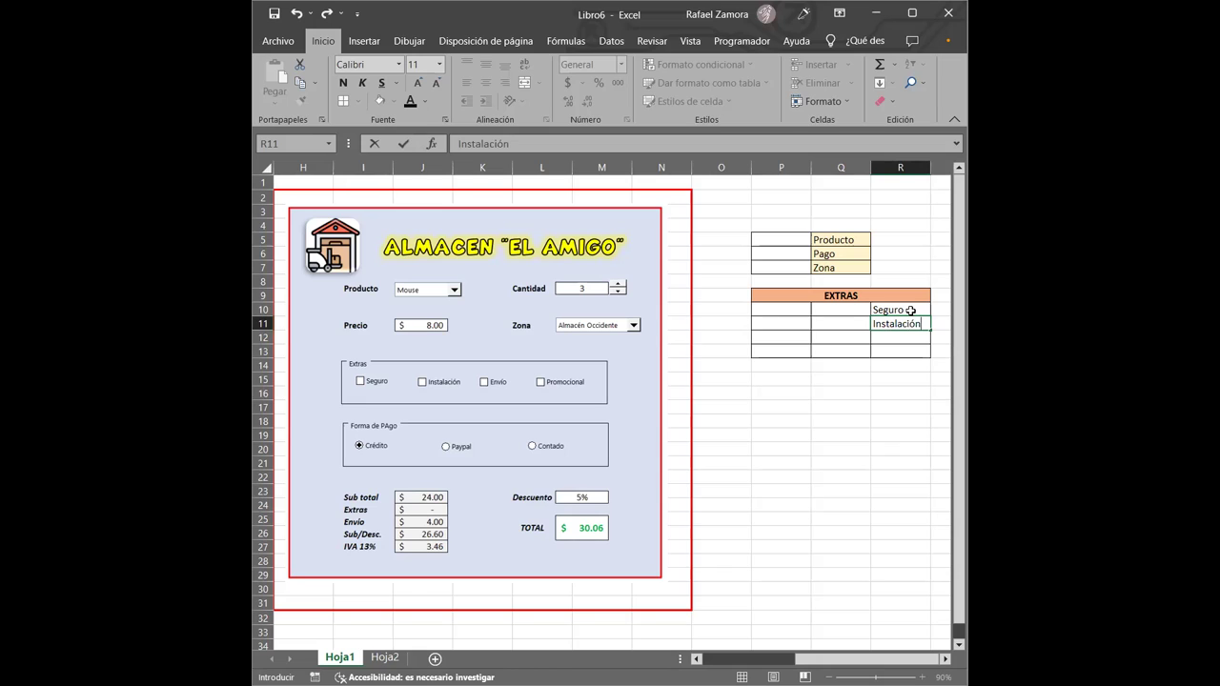
pyautogui.press('Return')
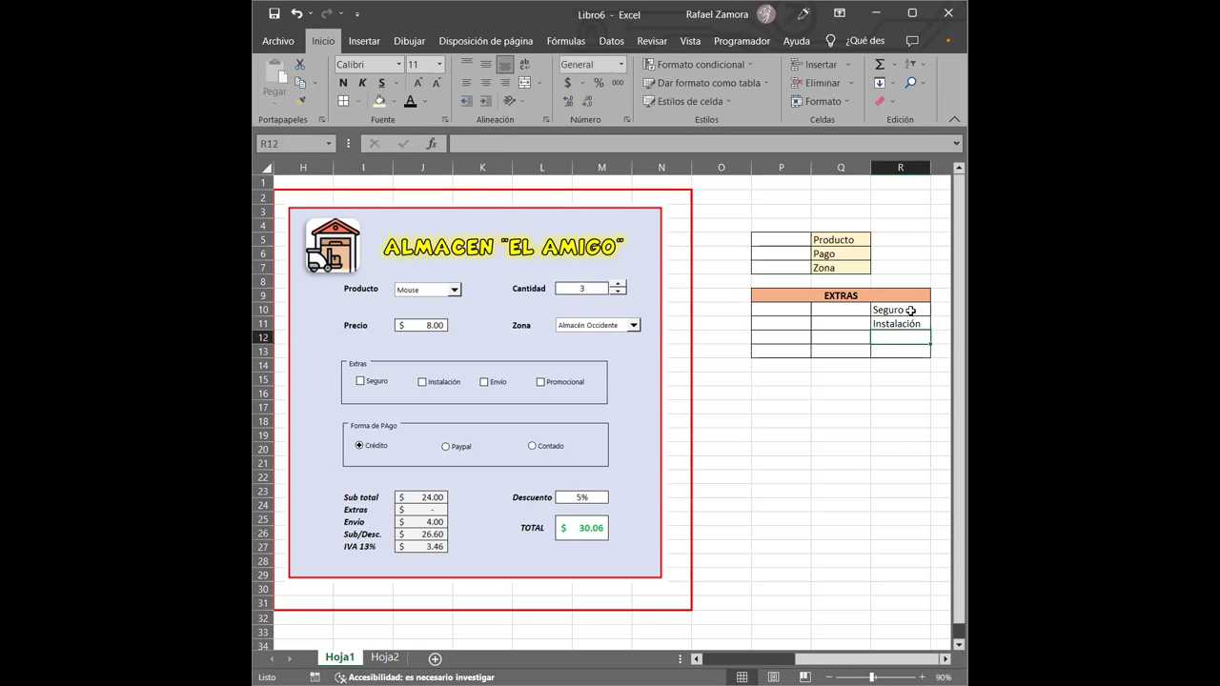
pyautogui.write('Envío')
pyautogui.press('Return')
pyautogui.write('Promocional')
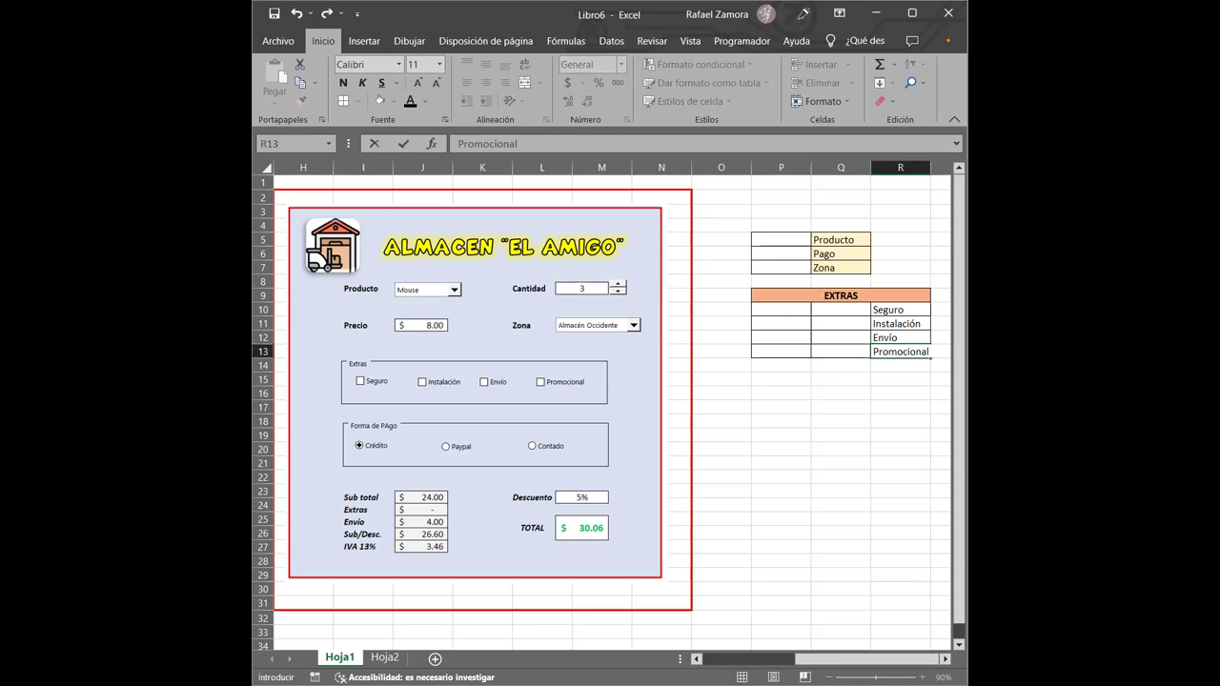
pyautogui.click(864, 479)
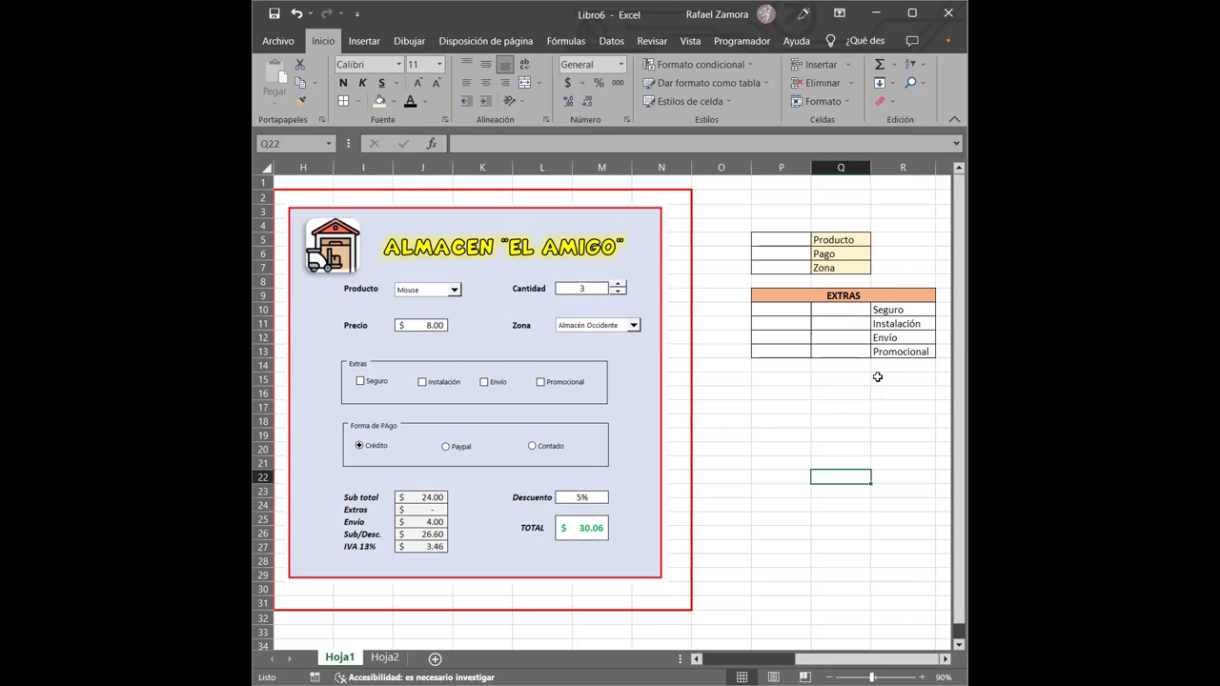
# Step: Step through R10:R13 to check the four EXTRAS entries
pyautogui.click(892, 308)
pyautogui.click(896, 324)
pyautogui.click(897, 337)
pyautogui.click(906, 353)
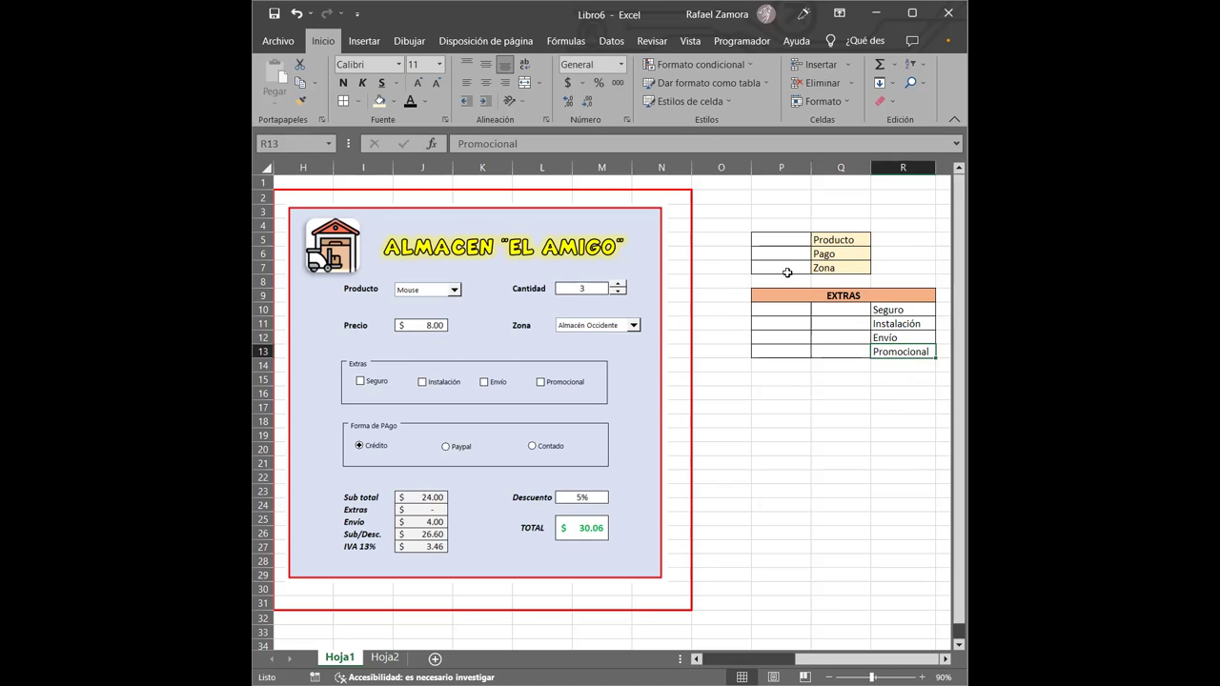
# Step: Merge P16:R16 and enter a bold FORMA DE PAGO heading
pyautogui.click(778, 379)
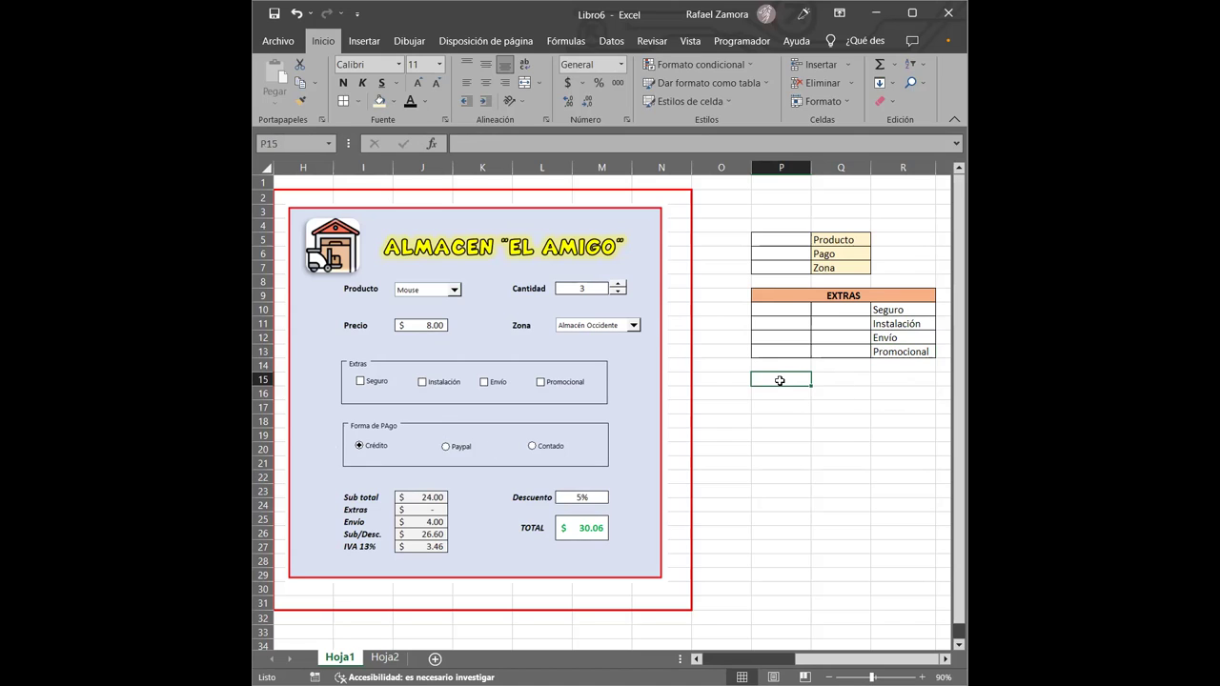
pyautogui.moveTo(782, 392); pyautogui.dragTo(900, 393)
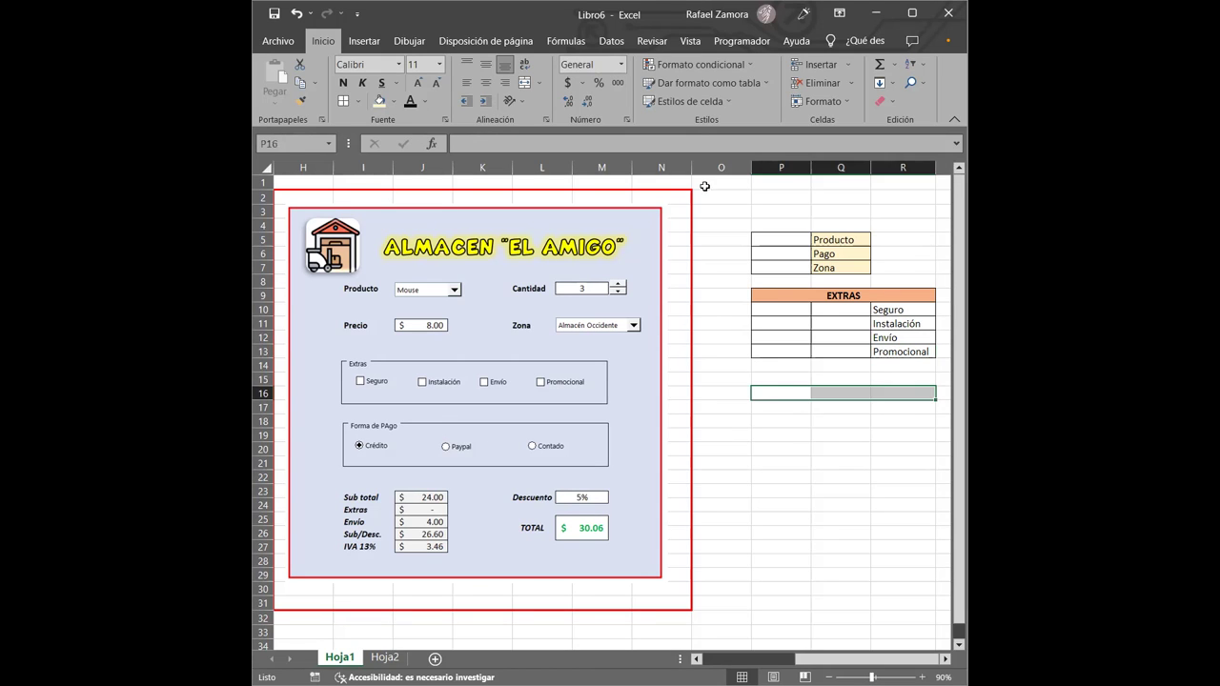
pyautogui.click(523, 88)
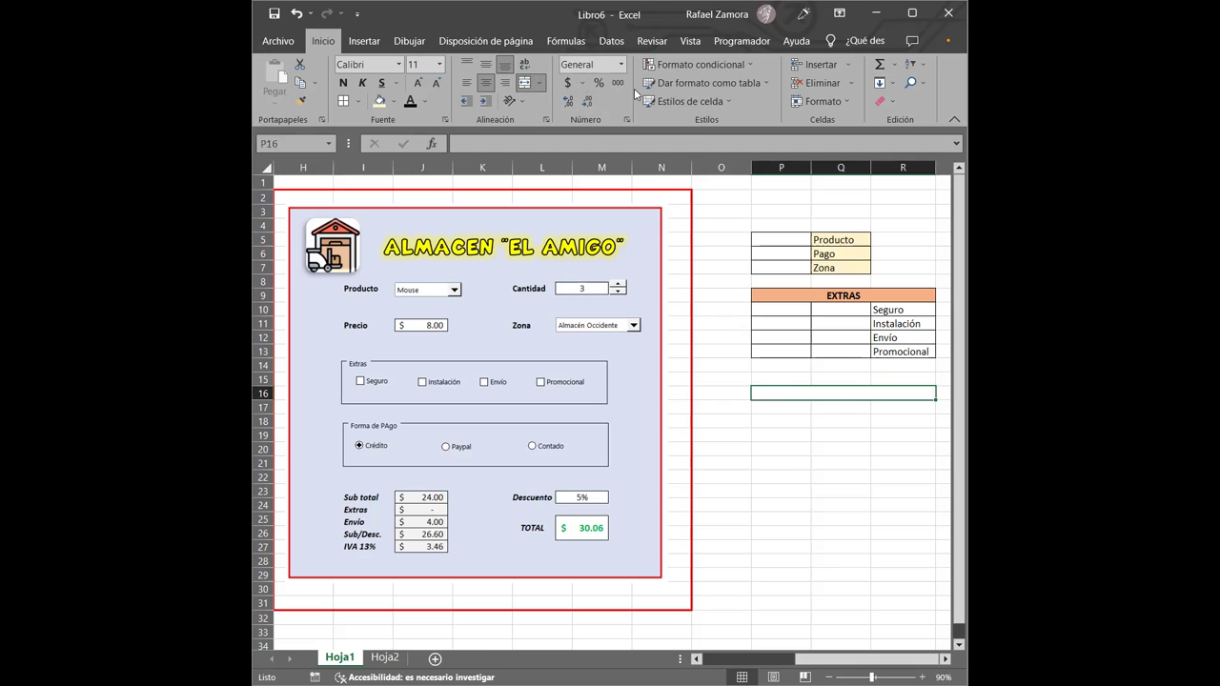
pyautogui.write('FORMA DE PAGO')
pyautogui.hotkey('ctrl', 'Return')
pyautogui.hotkey('ctrl', 'n')
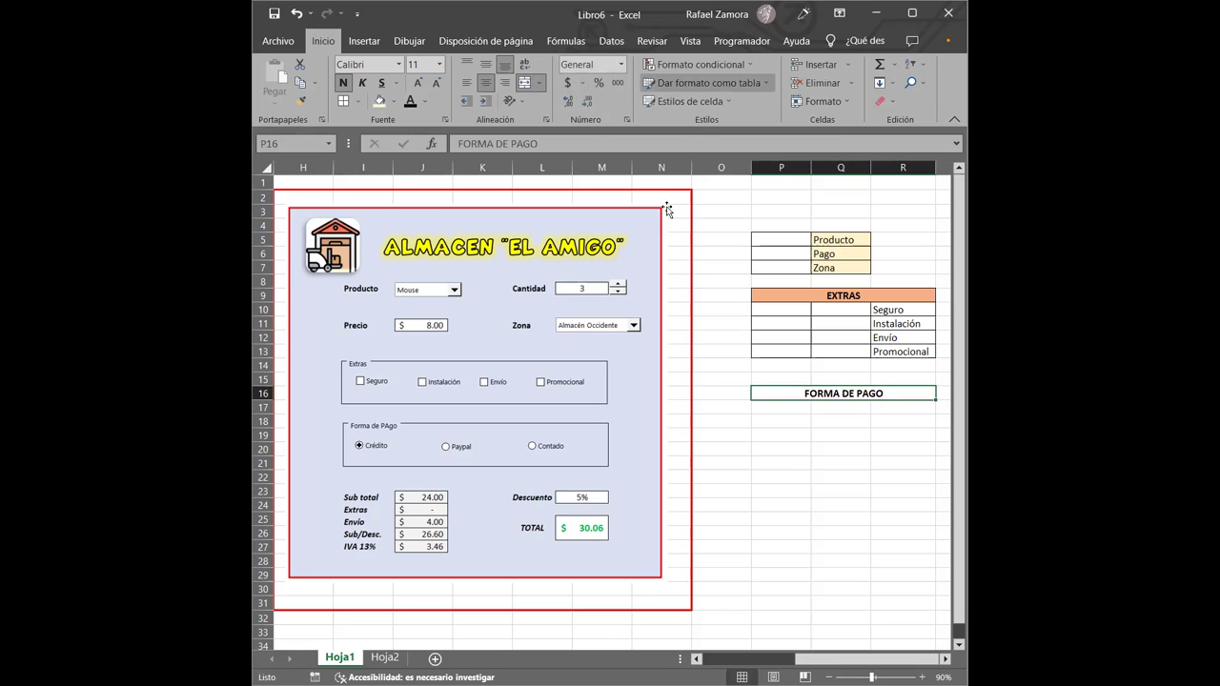
# Step: Put all borders on P16:R19 and fill the FORMA DE PAGO header blue
pyautogui.keyDown('shift'); pyautogui.click(897, 437); pyautogui.keyUp('shift')
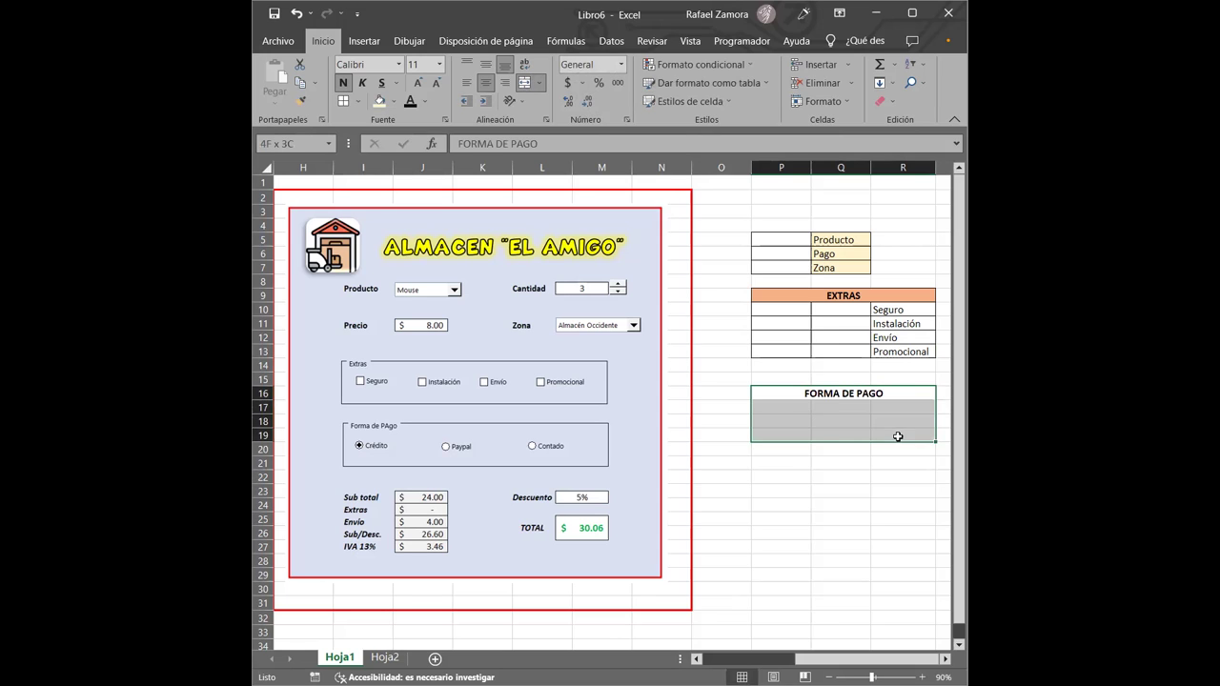
pyautogui.click(343, 101)
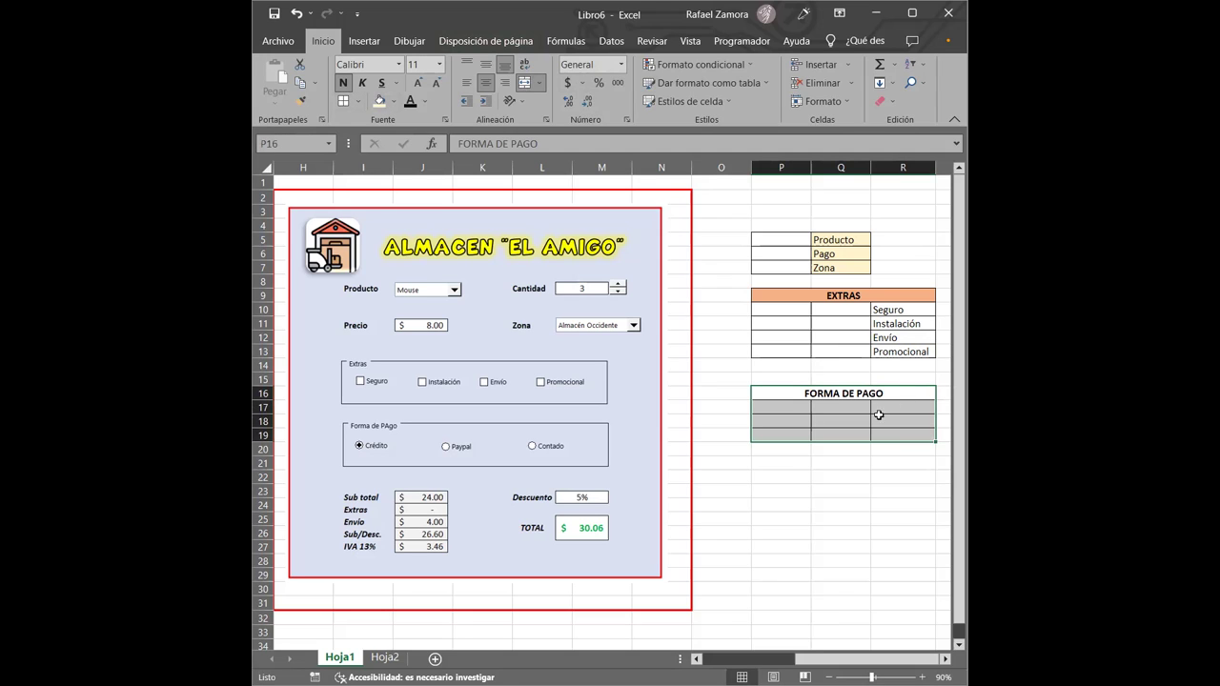
pyautogui.click(896, 391)
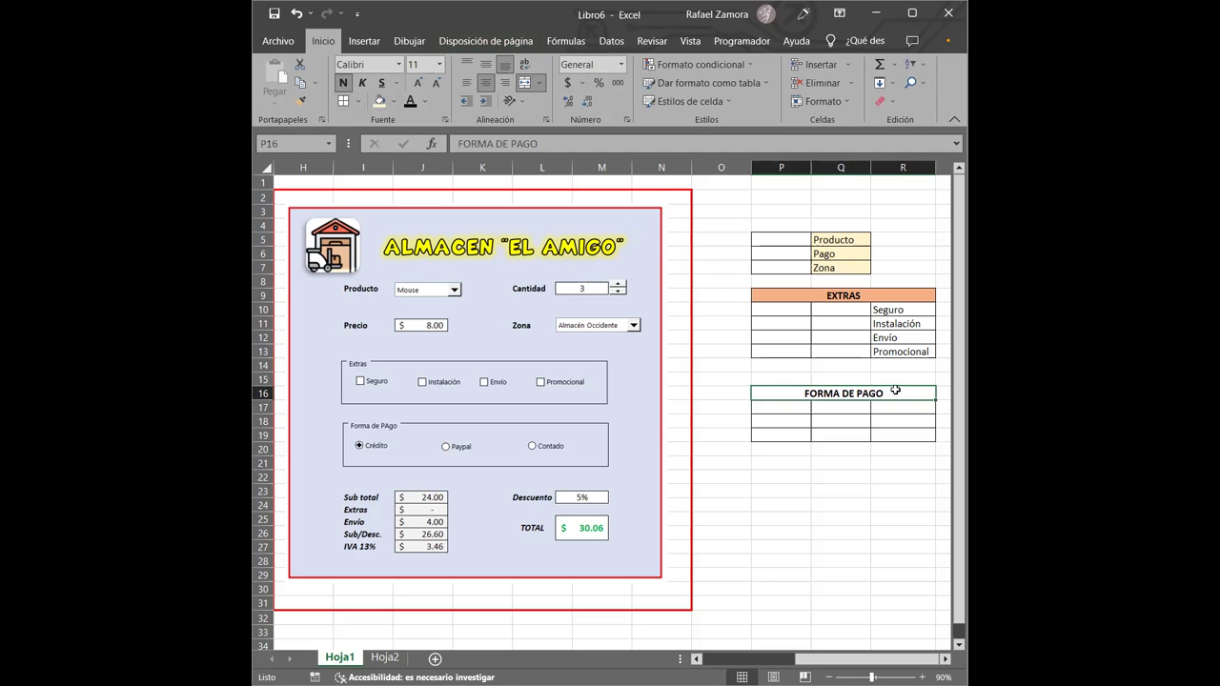
pyautogui.click(393, 101)
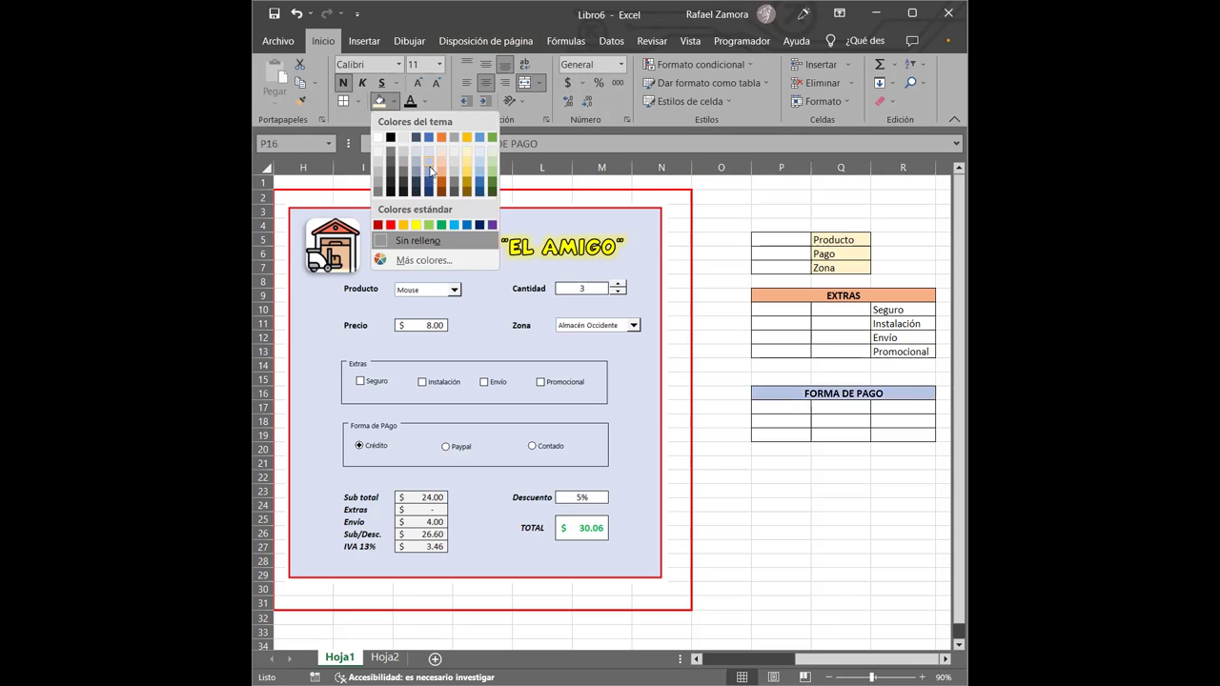
pyautogui.click(431, 179)
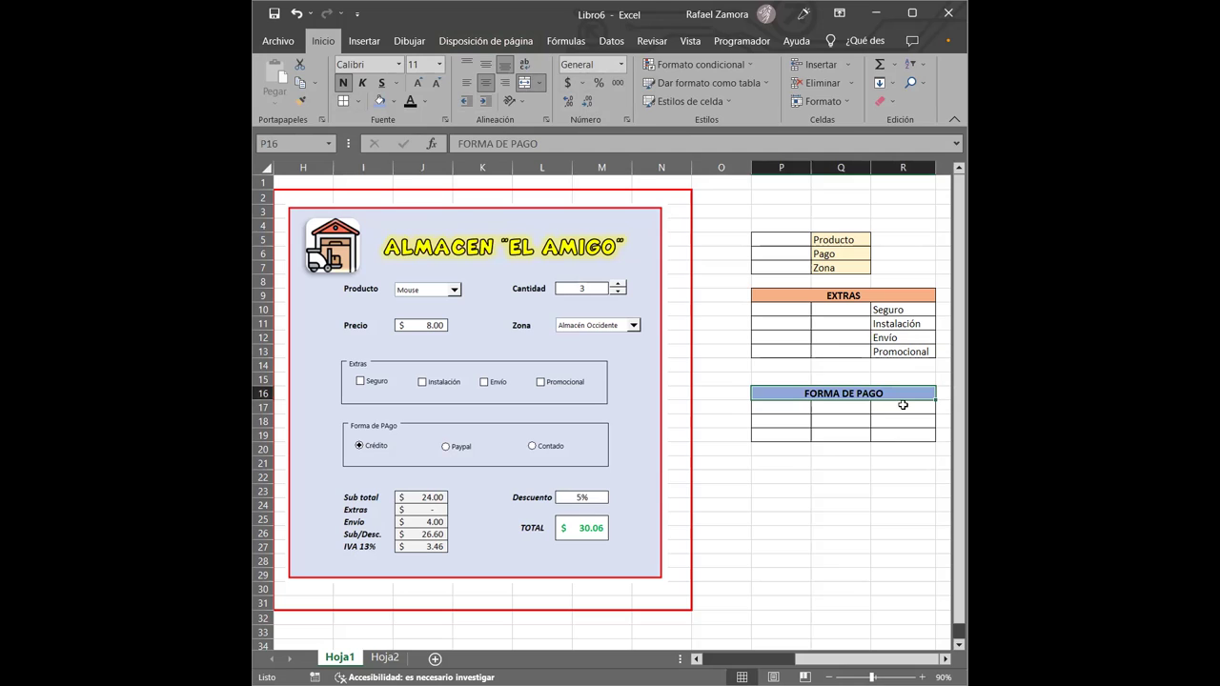
pyautogui.click(902, 404)
pyautogui.write('Crédito')
pyautogui.press('Return')
pyautogui.write('Paypal')
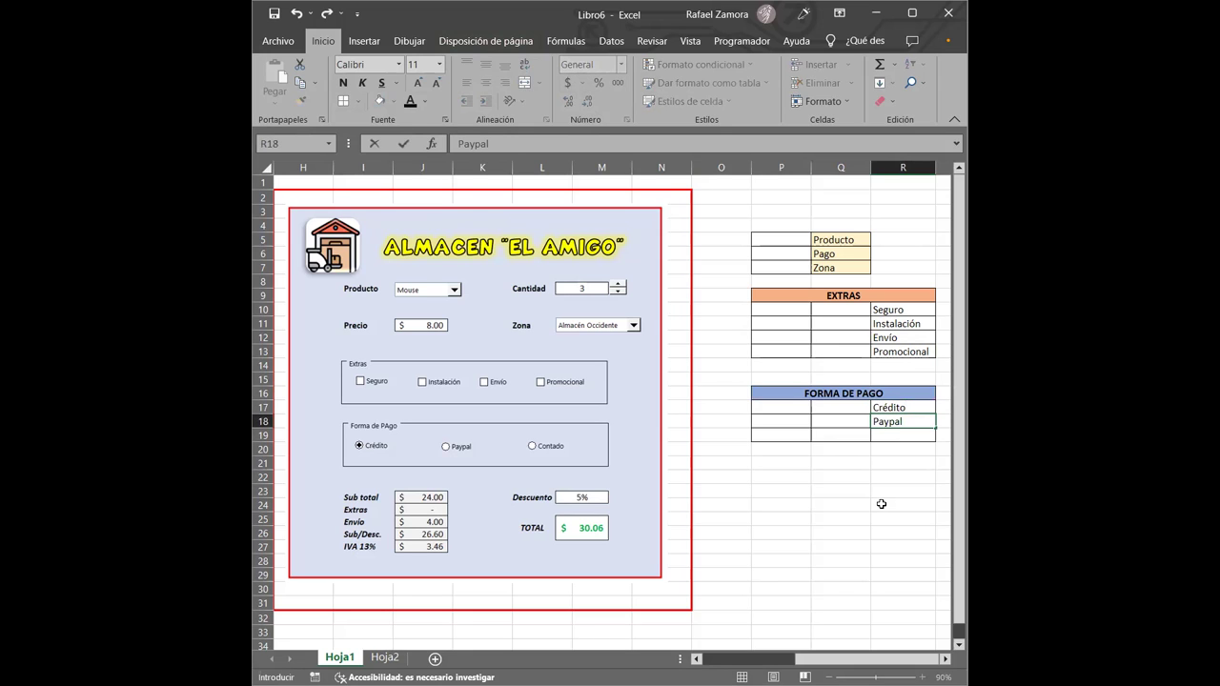
pyautogui.press('Return')
pyautogui.write('Contado')
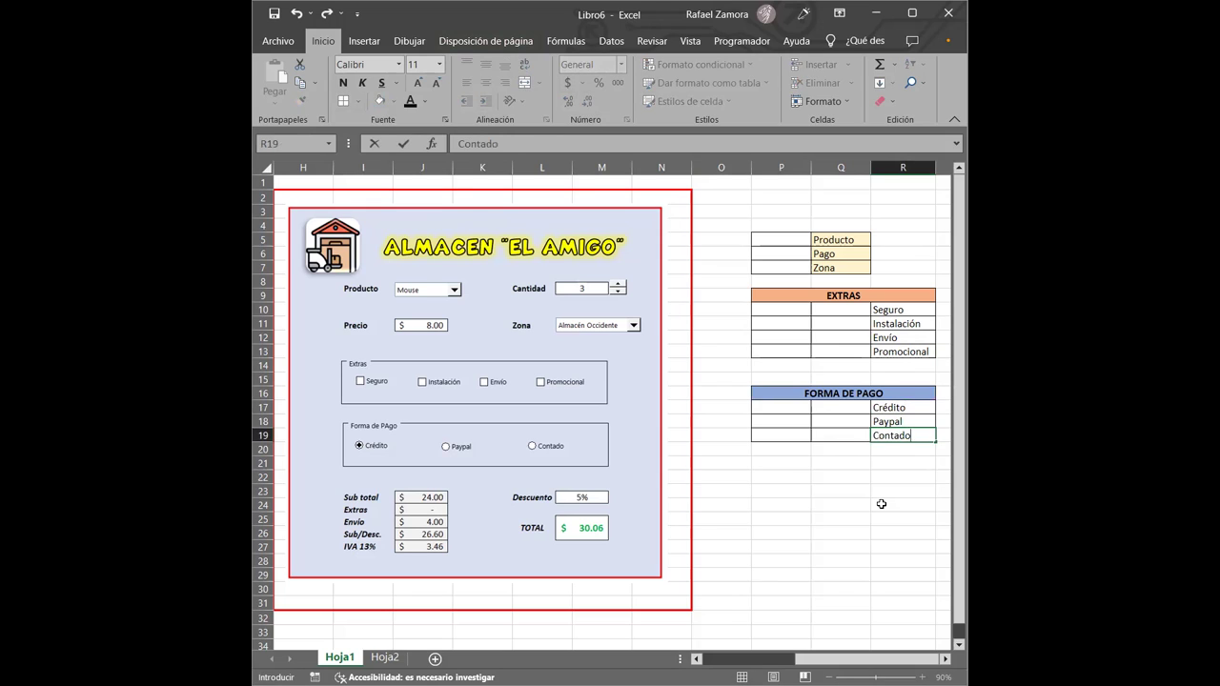
pyautogui.press('Return')
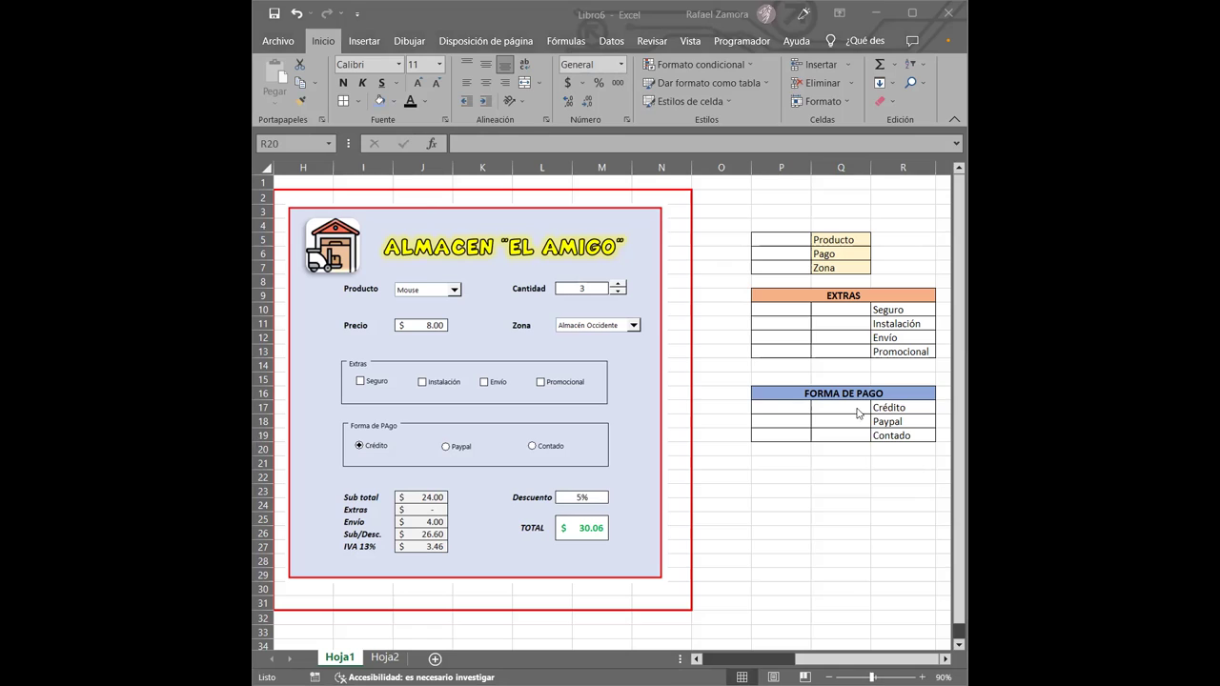
# Step: Format Q17:Q19 as percentages and enter discounts of 5%, 10% and 15%
pyautogui.moveTo(856, 410); pyautogui.dragTo(843, 434)
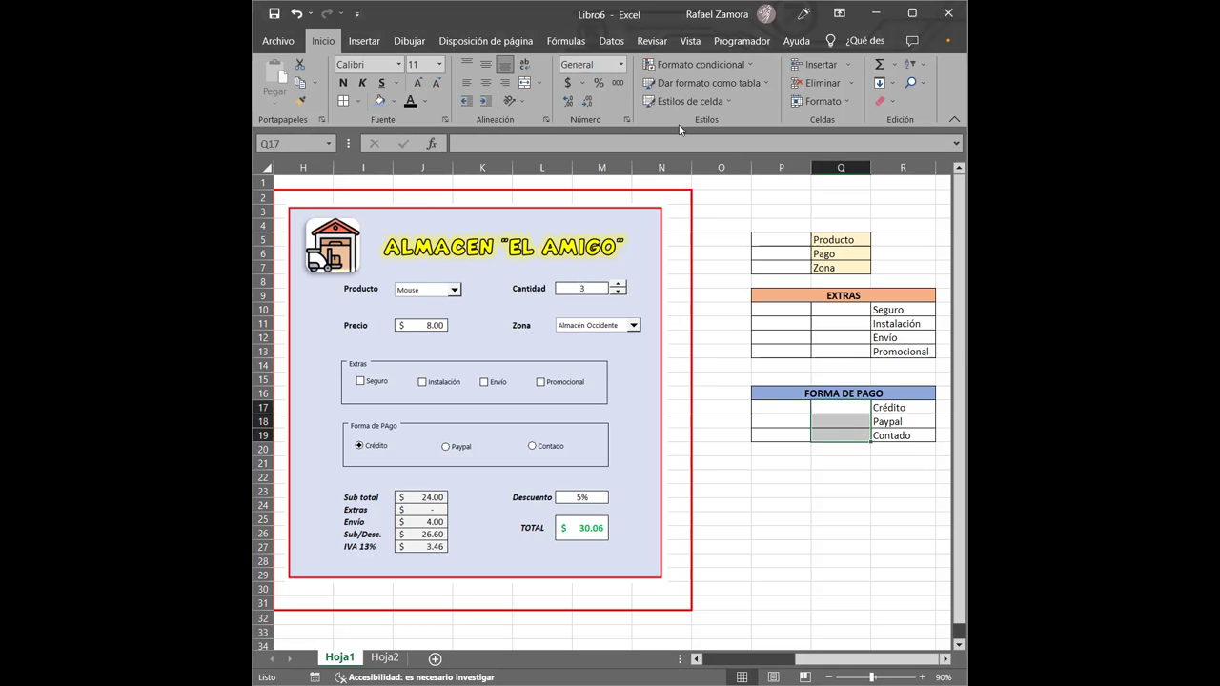
pyautogui.click(599, 83)
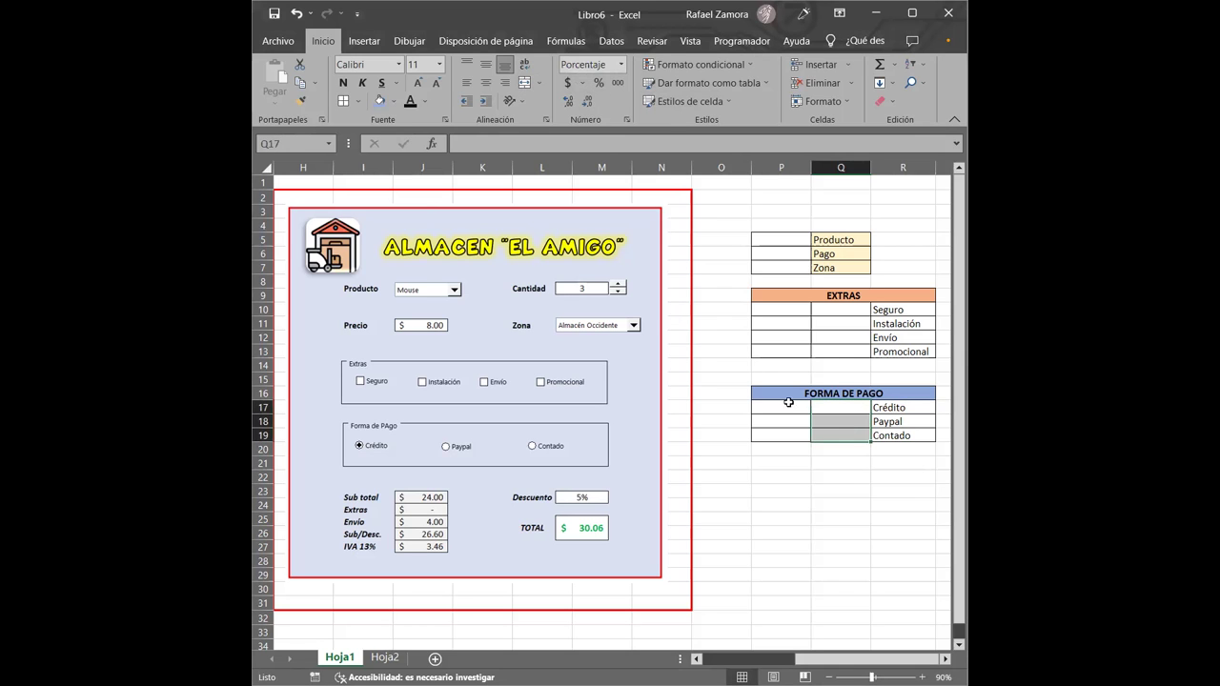
pyautogui.click(849, 410)
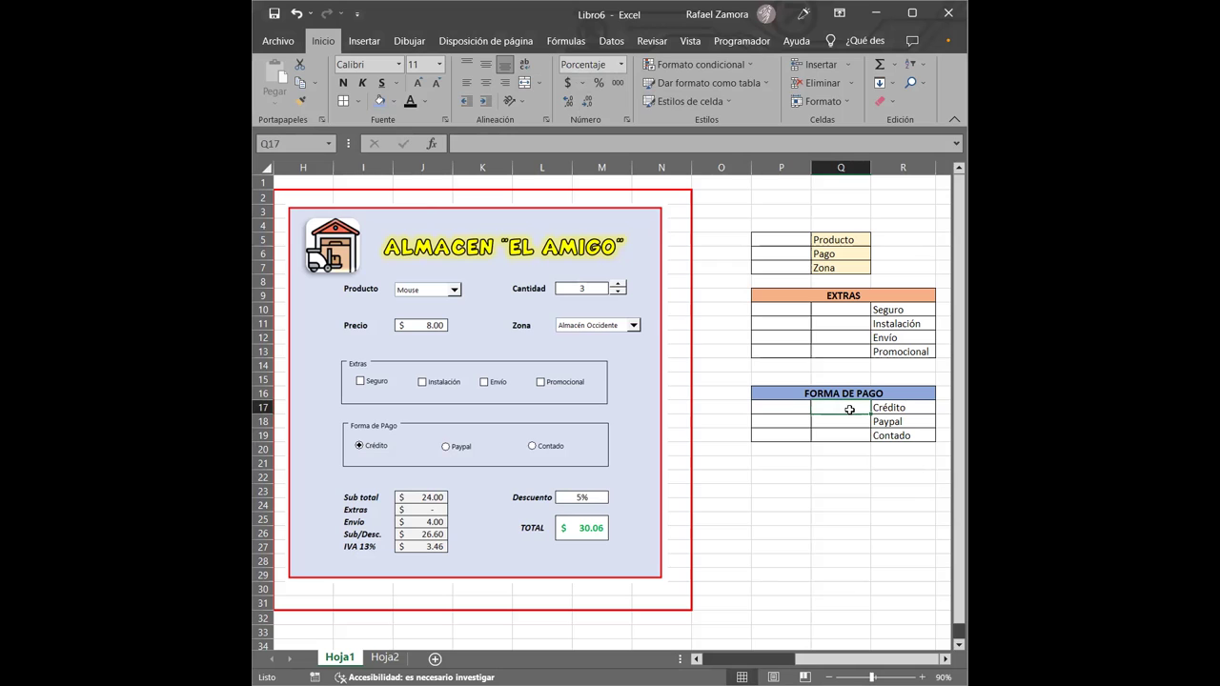
pyautogui.write('5')
pyautogui.press('Return')
pyautogui.write('10')
pyautogui.press('Return')
pyautogui.write('15')
pyautogui.press('Return')
# Step: Centre the 5%, 10% and 15% discounts in their cells
pyautogui.moveTo(849, 408); pyautogui.dragTo(842, 435)
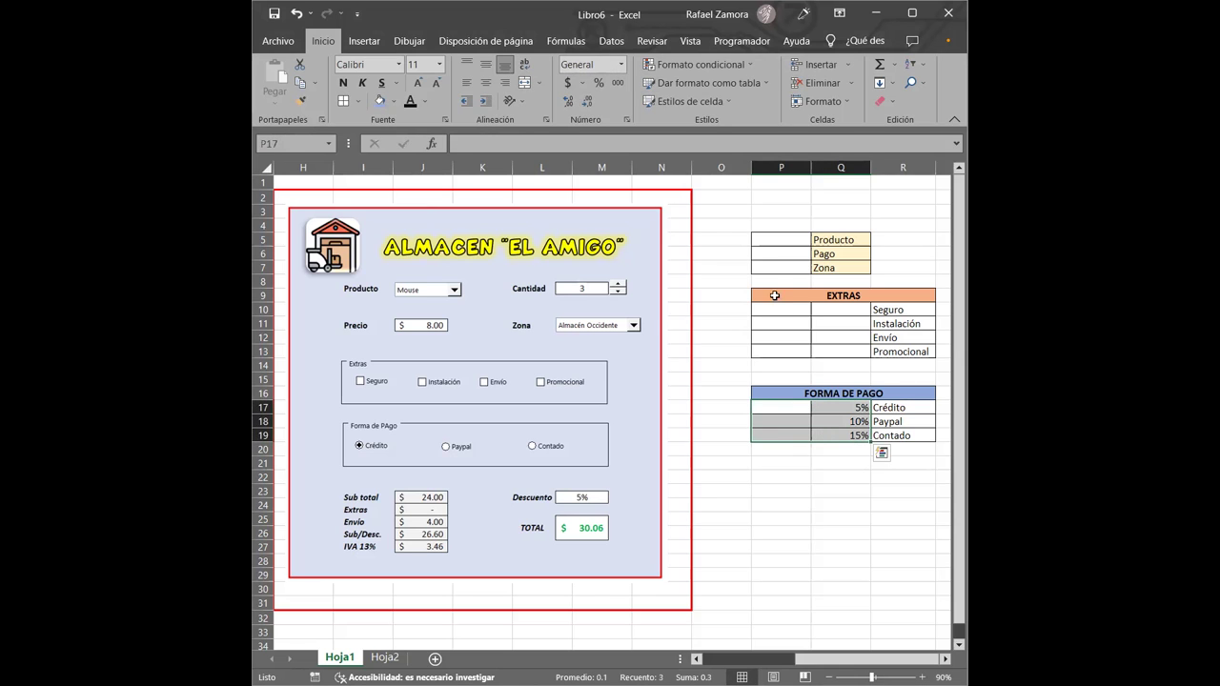
pyautogui.click(486, 82)
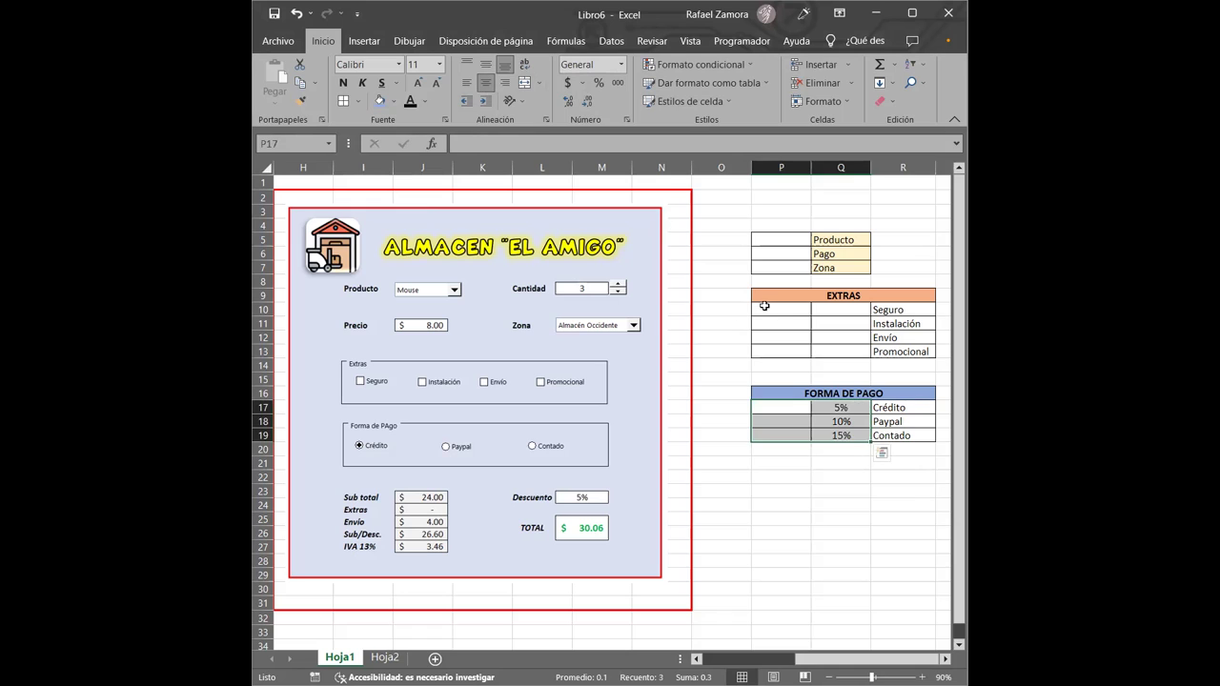
pyautogui.moveTo(765, 306); pyautogui.dragTo(844, 349)
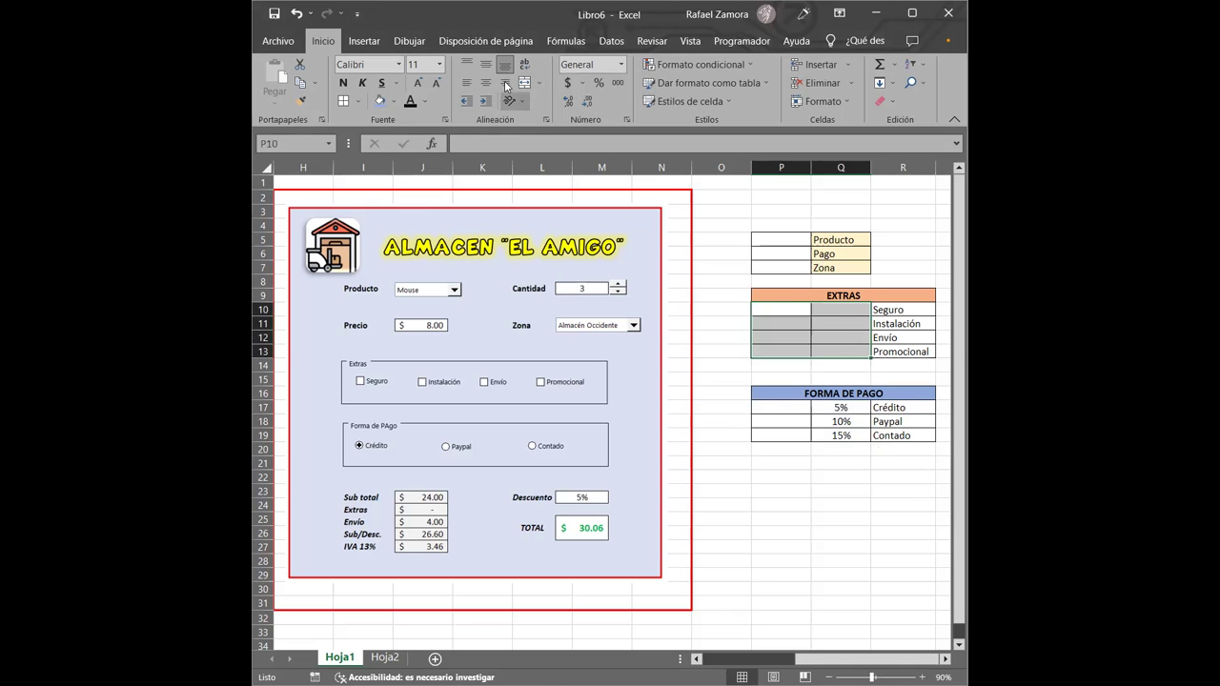
pyautogui.click(901, 559)
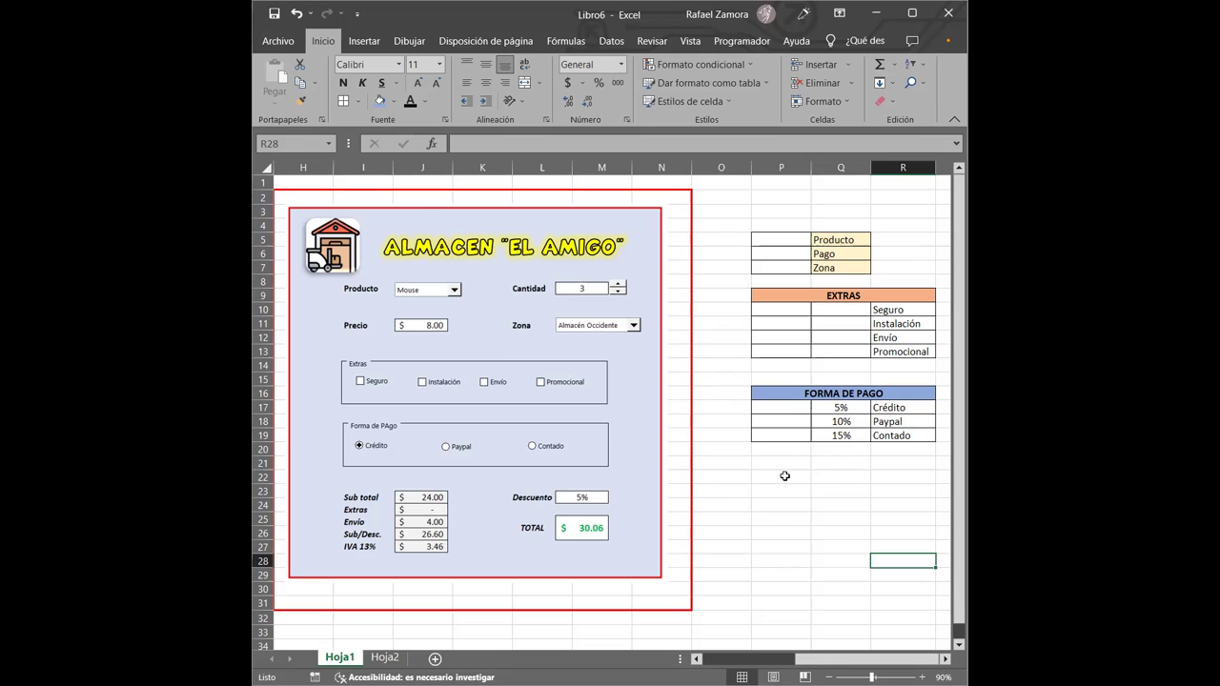
# Step: Merge P22:R22 and type a bold ALMACEN (COSTO ENVIO) heading
pyautogui.moveTo(772, 479); pyautogui.dragTo(883, 477)
pyautogui.click(524, 83)
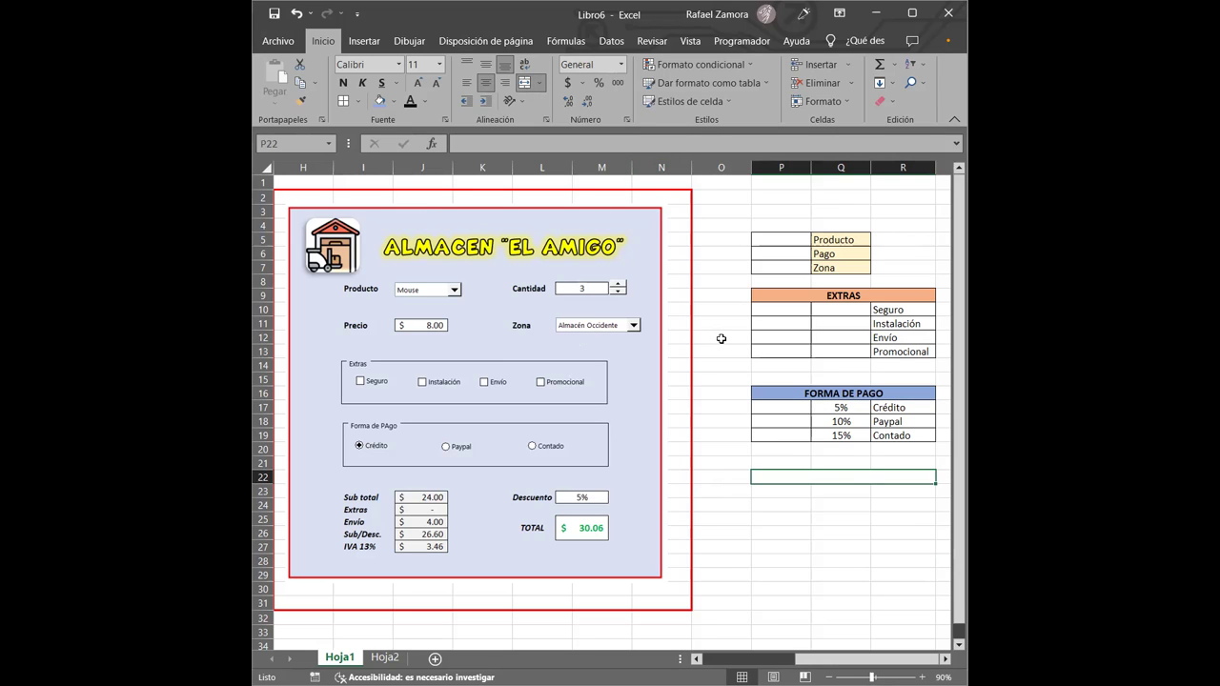
pyautogui.write('ALMACEN ')
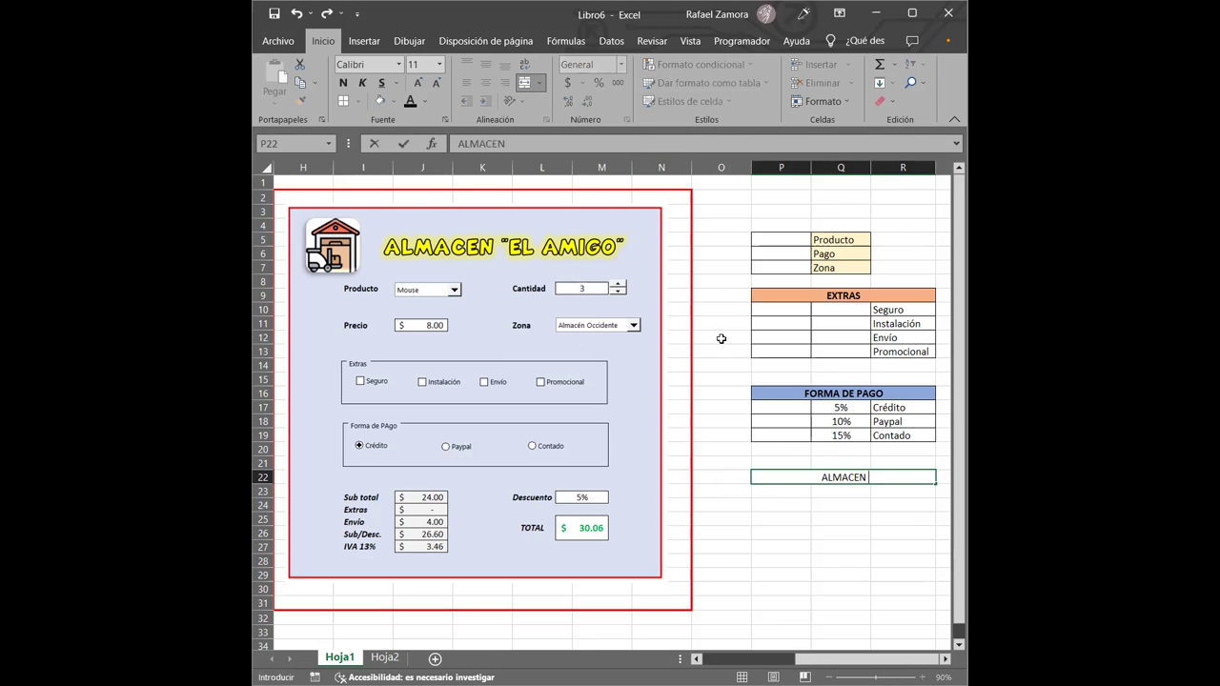
pyautogui.write('/')
pyautogui.press('BackSpace')
pyautogui.write('(COSTO ')
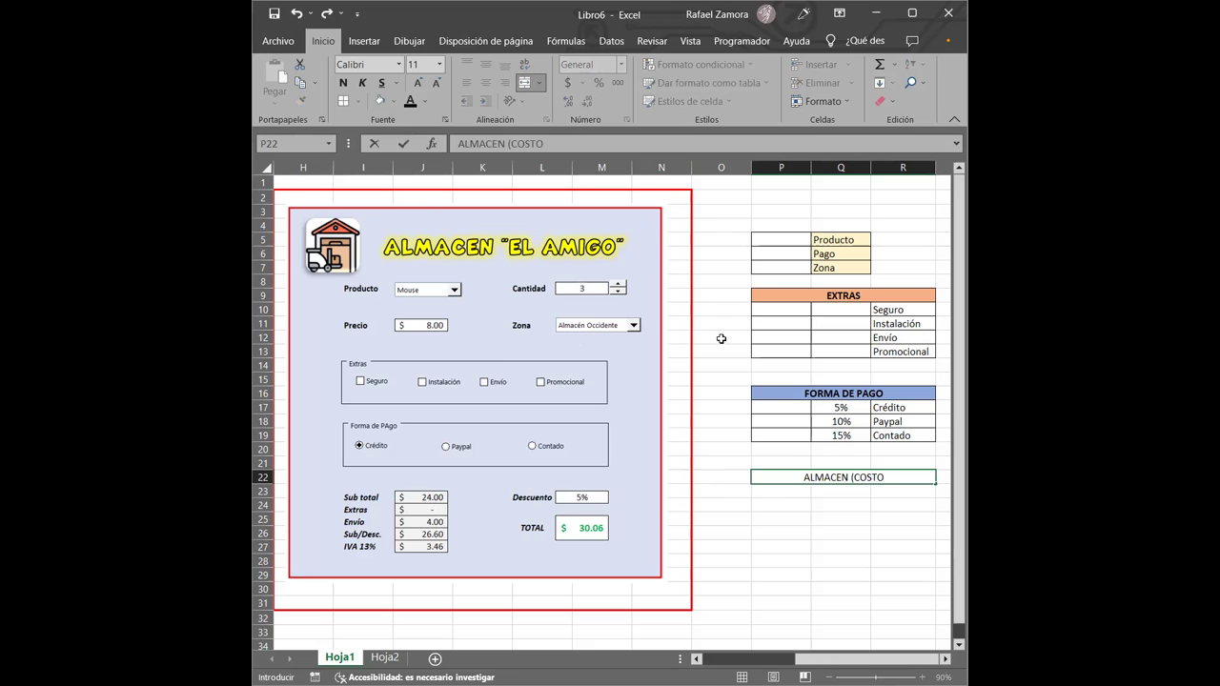
pyautogui.write('ENVIO)')
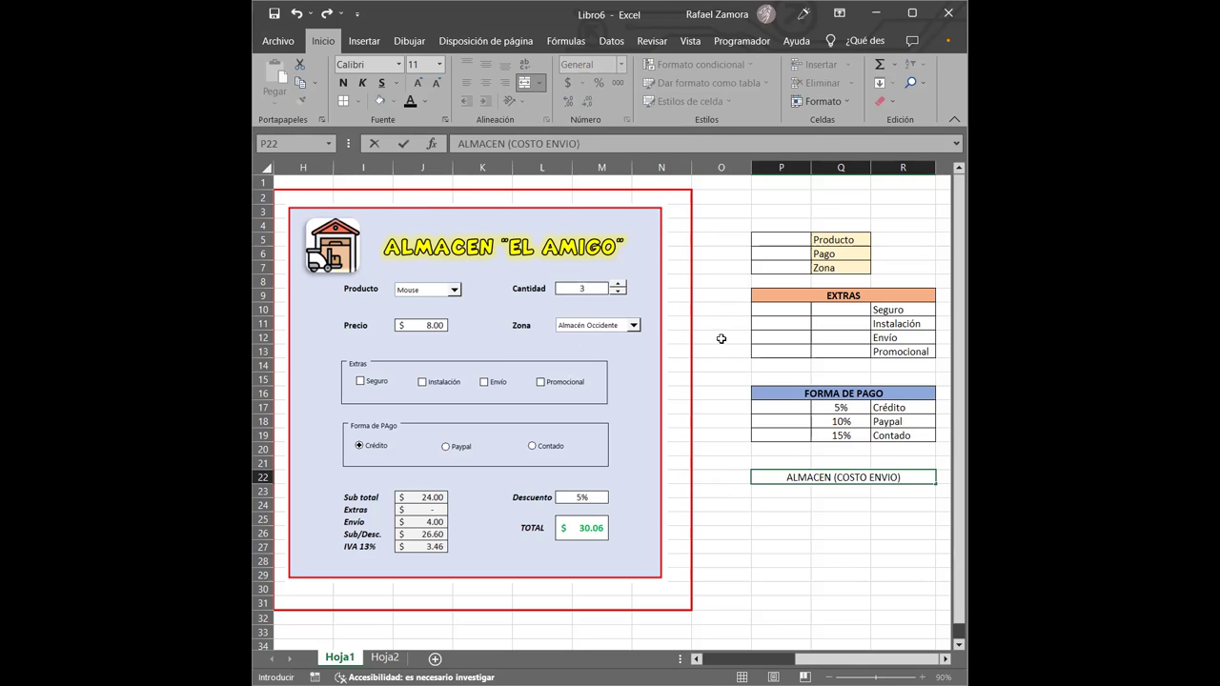
pyautogui.hotkey('ctrl', 'Return')
pyautogui.hotkey('ctrl', 'n')
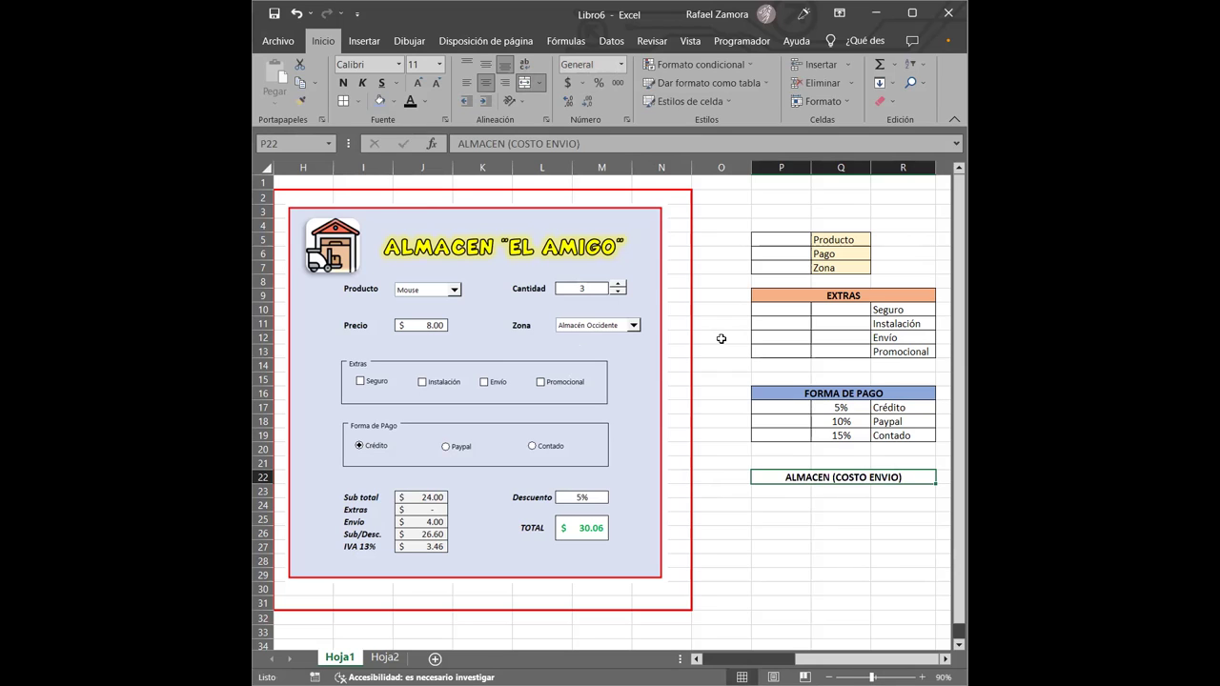
pyautogui.keyDown('shift'); pyautogui.click(914, 516); pyautogui.keyUp('shift')
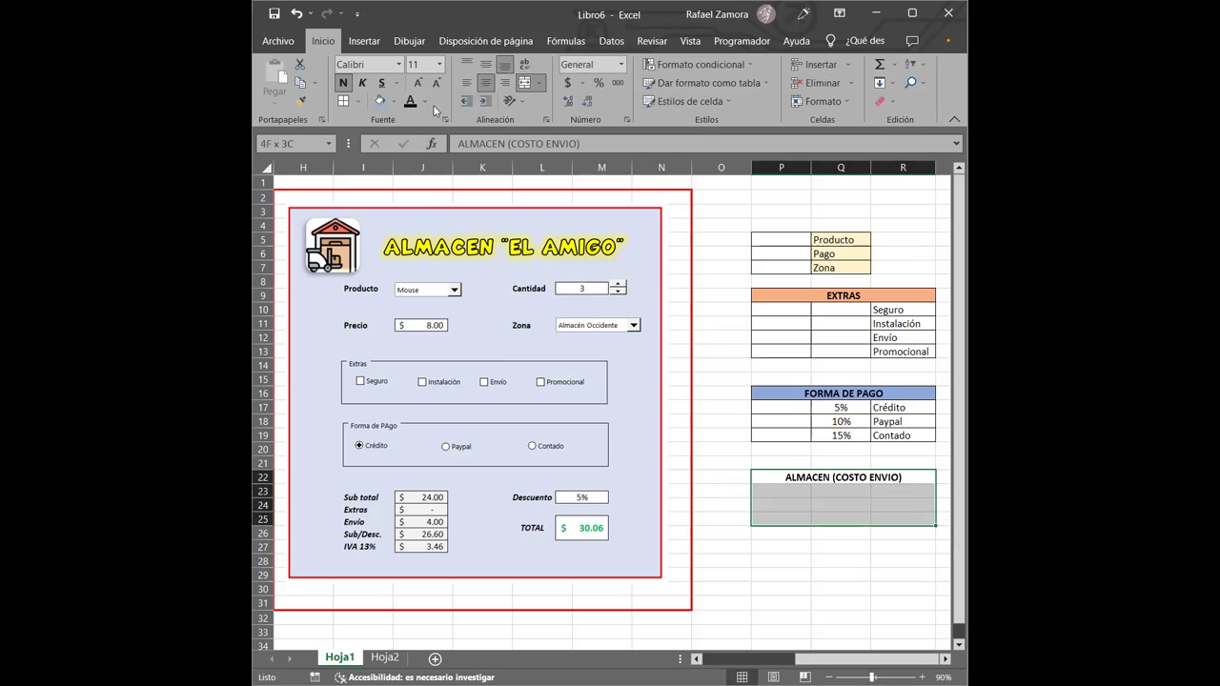
# Step: Apply all borders to P22:R25 and fill the ALMACEN heading green
pyautogui.click(343, 103)
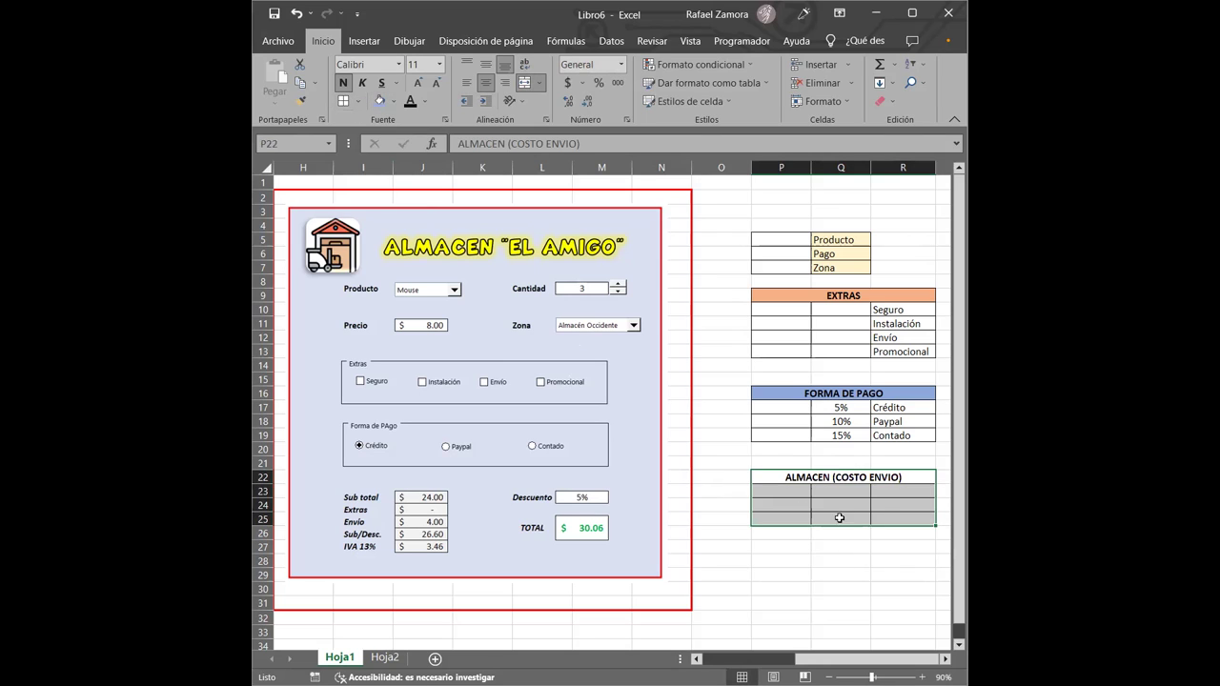
pyautogui.click(841, 476)
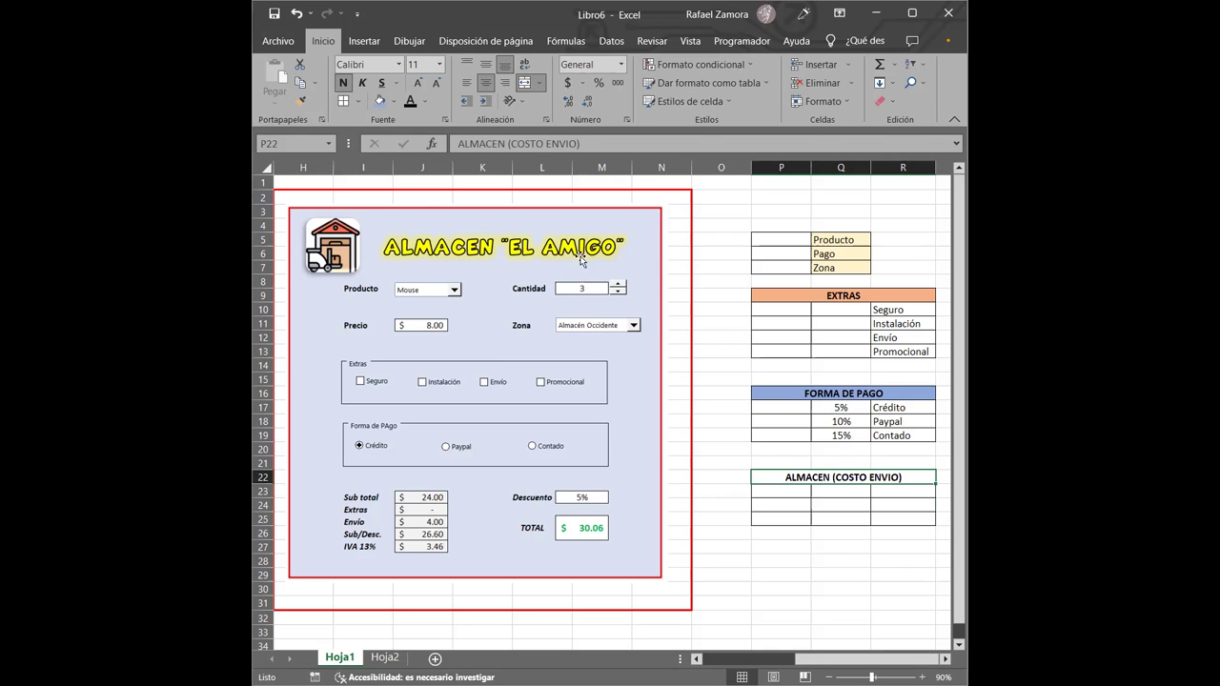
pyautogui.click(394, 103)
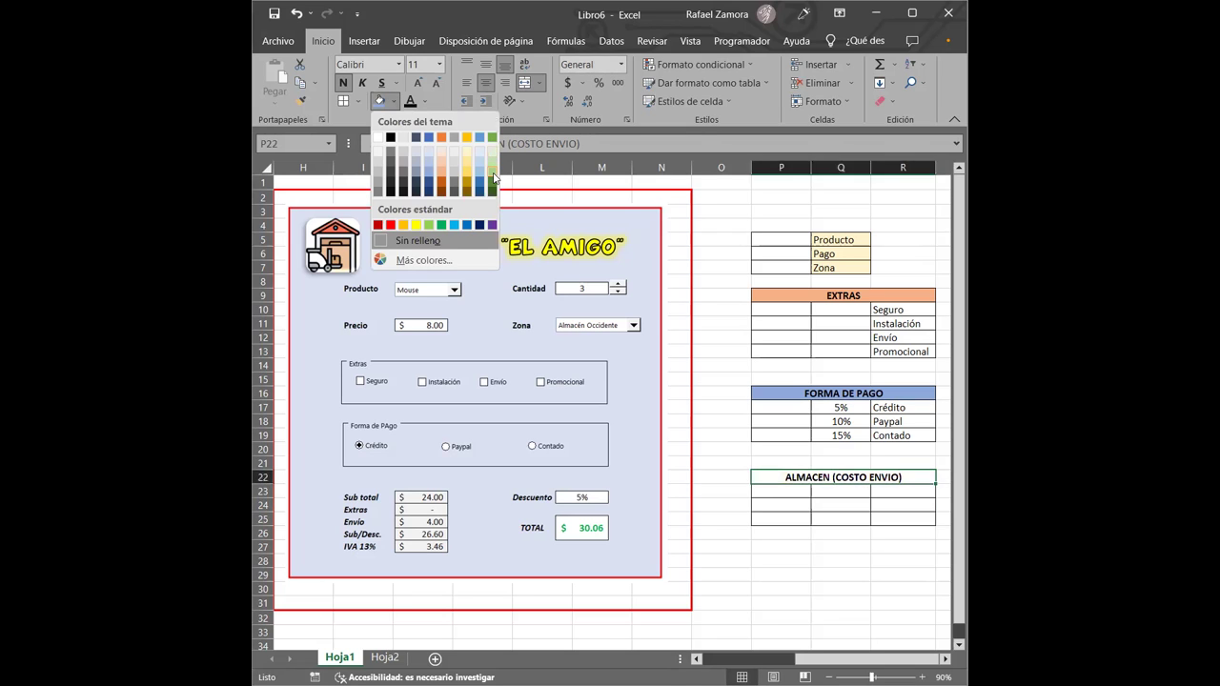
pyautogui.click(494, 177)
pyautogui.click(843, 564)
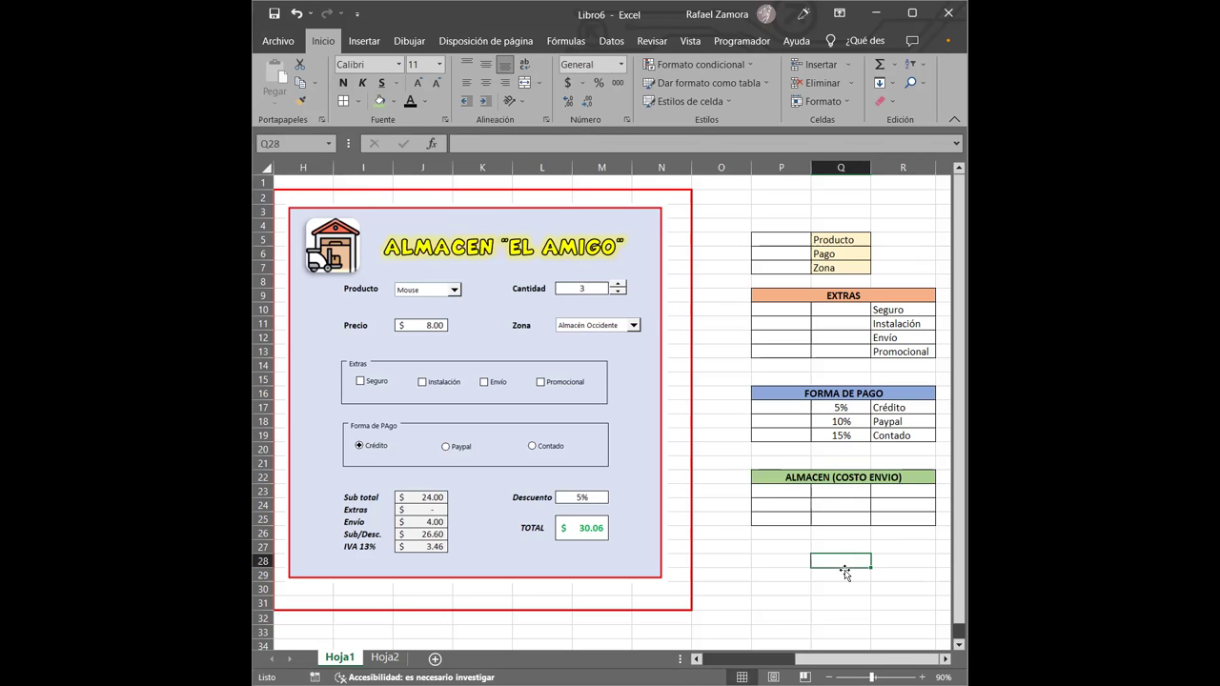
# Step: Enter the zones Centro, Oriente and Occidente in R23:R25
pyautogui.click(896, 491)
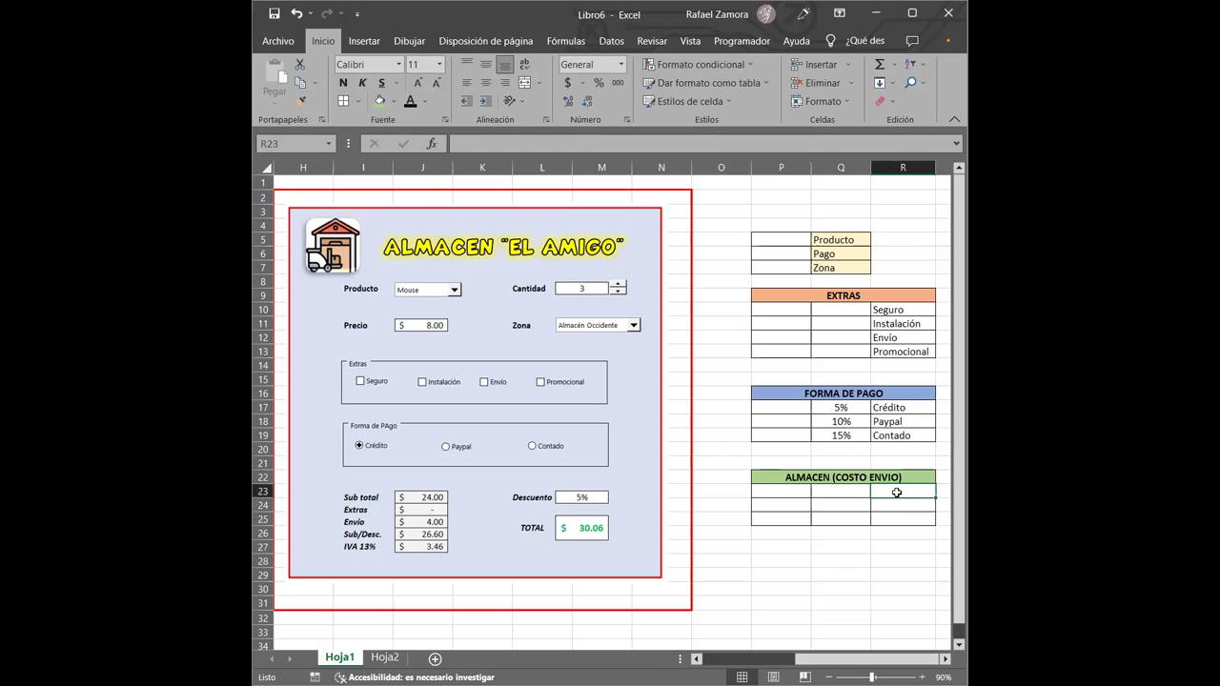
pyautogui.write('cENTRO')
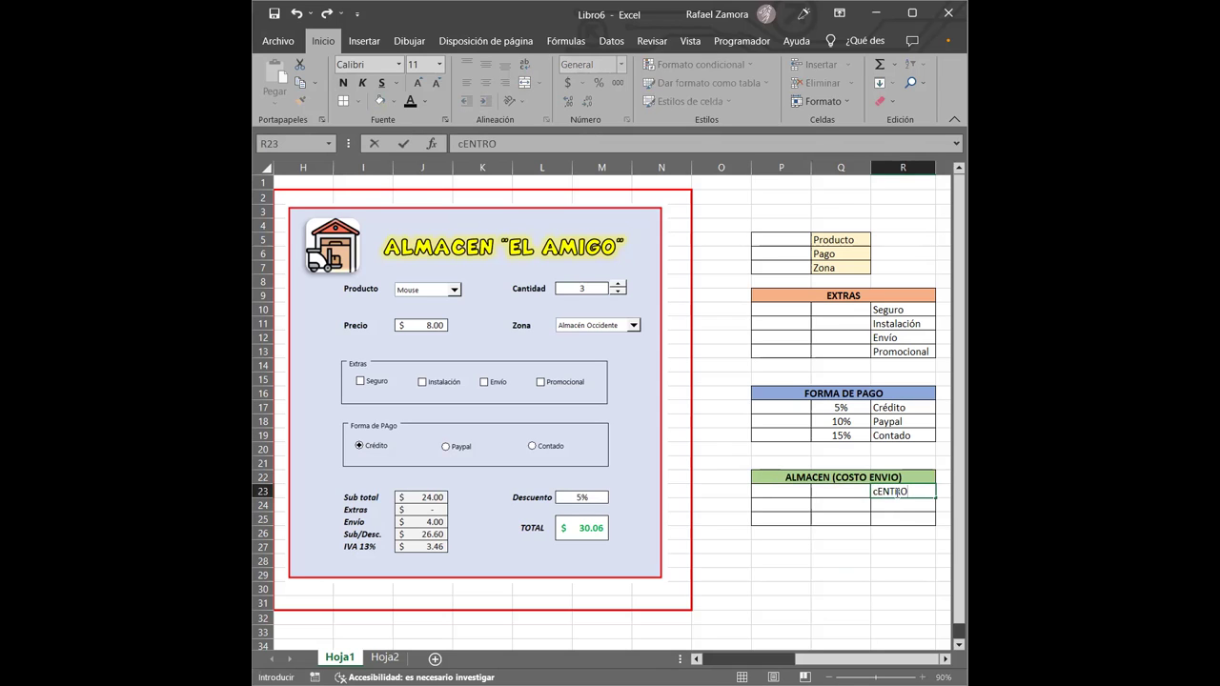
pyautogui.press('Return')
pyautogui.write('Oriente')
pyautogui.press('Return')
pyautogui.write('Occidente')
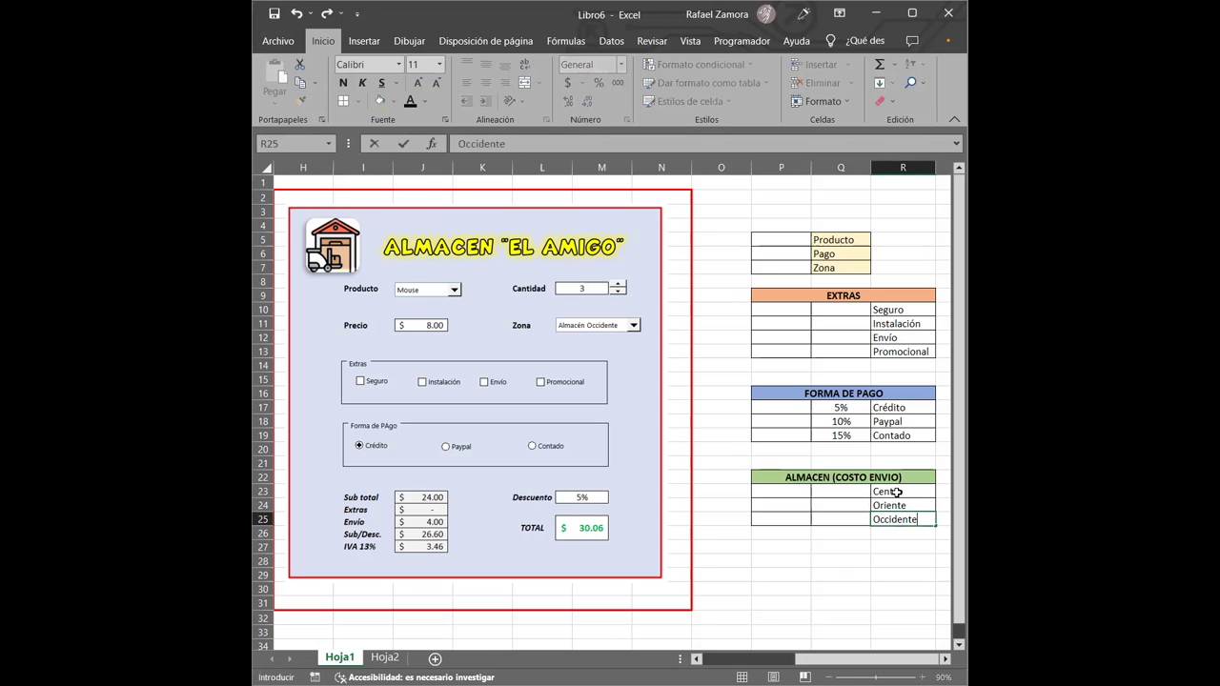
pyautogui.press('Return')
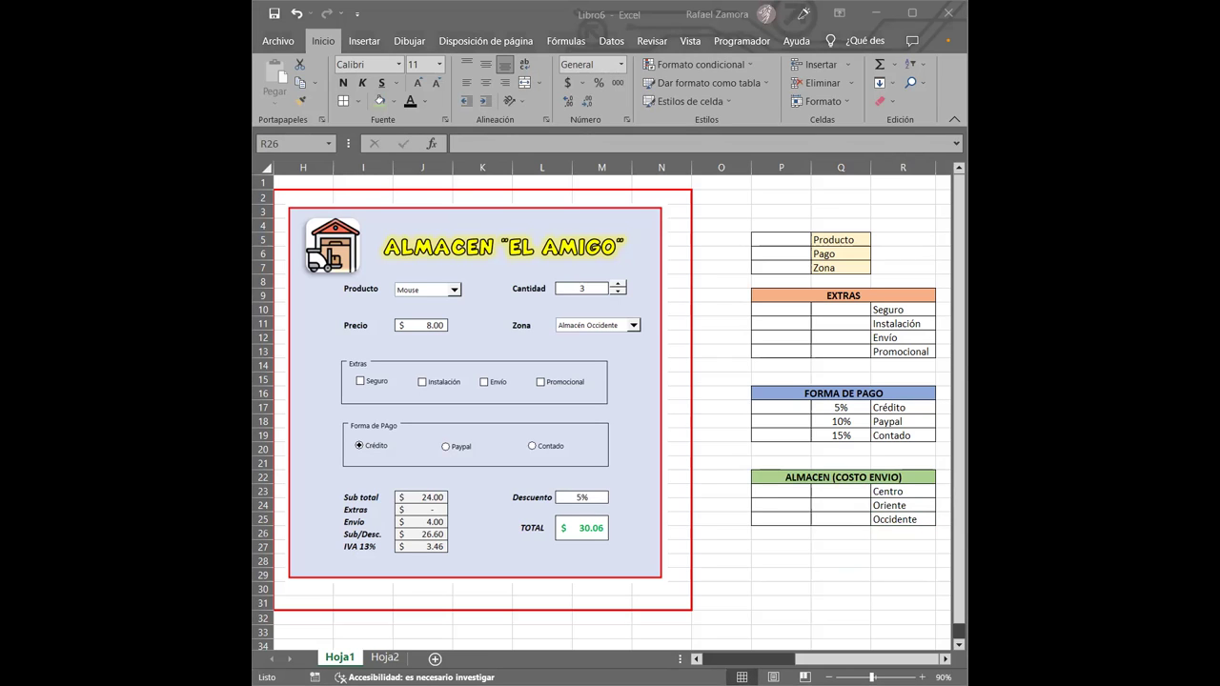
# Step: Enter zone numbers 1, 2 and 3 in P23:P25 and centre them
pyautogui.click(804, 491)
pyautogui.write('1')
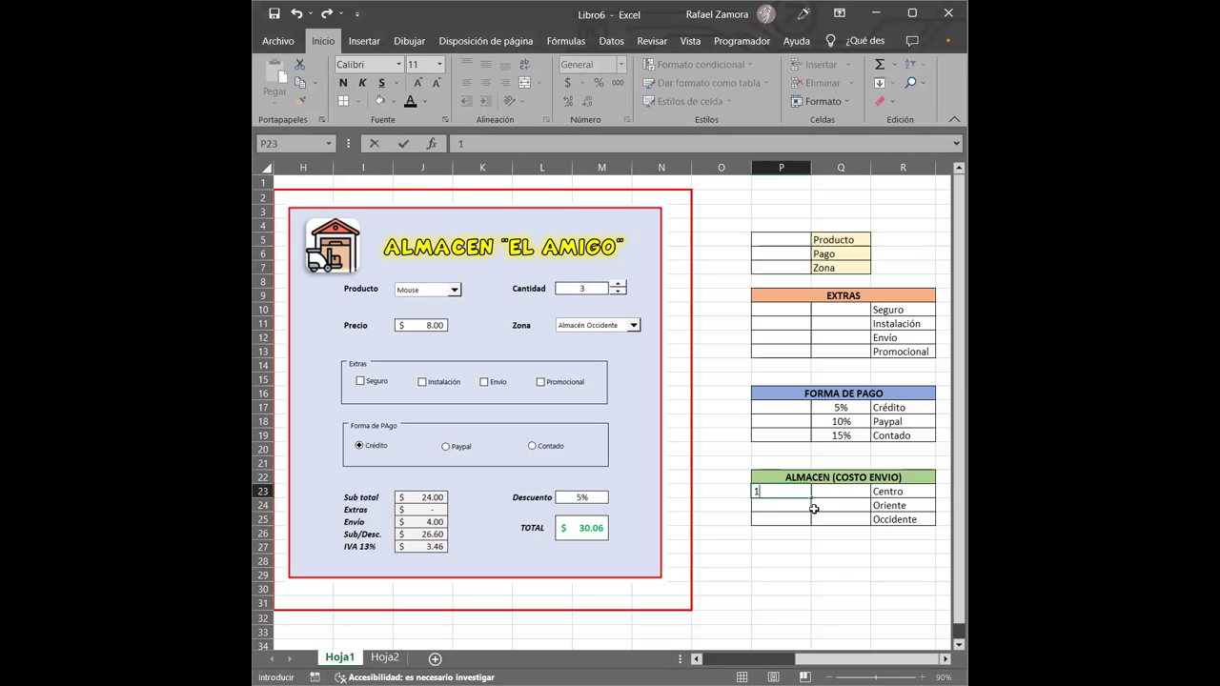
pyautogui.press('Return')
pyautogui.write('2')
pyautogui.press('Return')
pyautogui.write('3')
pyautogui.press('Return')
pyautogui.moveTo(804, 493); pyautogui.dragTo(841, 519)
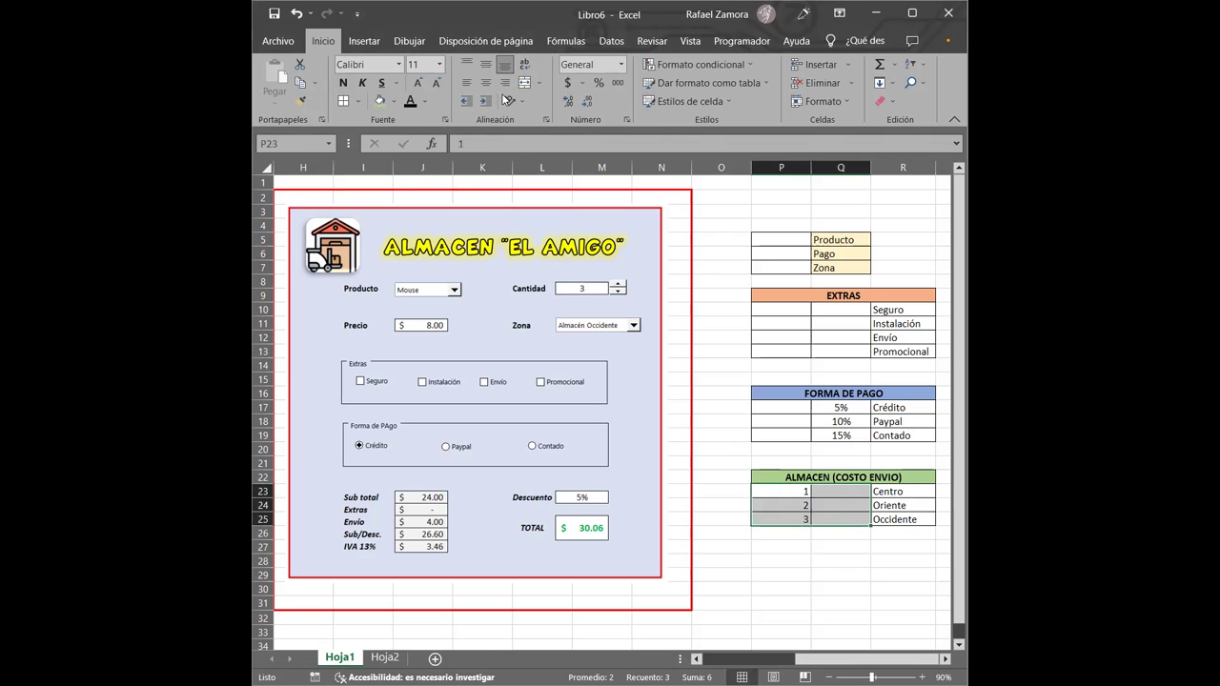
pyautogui.click(481, 87)
pyautogui.click(889, 600)
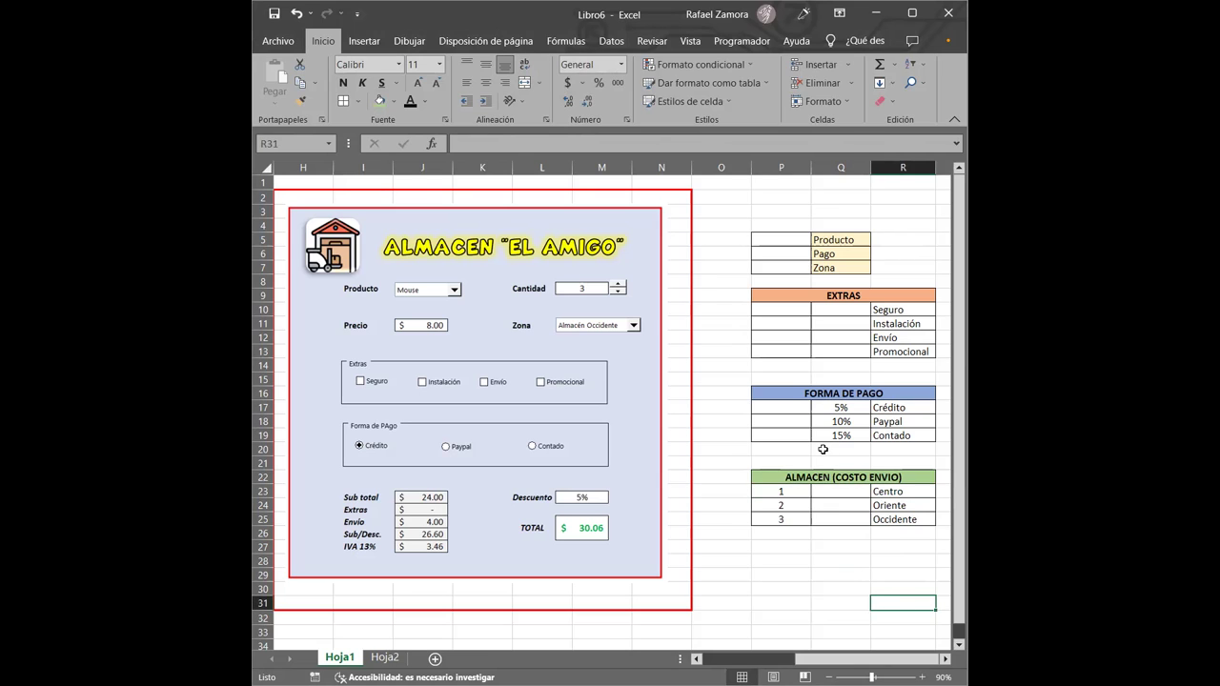
# Step: Apply accounting format to Q23:Q25 and enter shipping costs 0, 8 and 4
pyautogui.moveTo(859, 492); pyautogui.dragTo(866, 518)
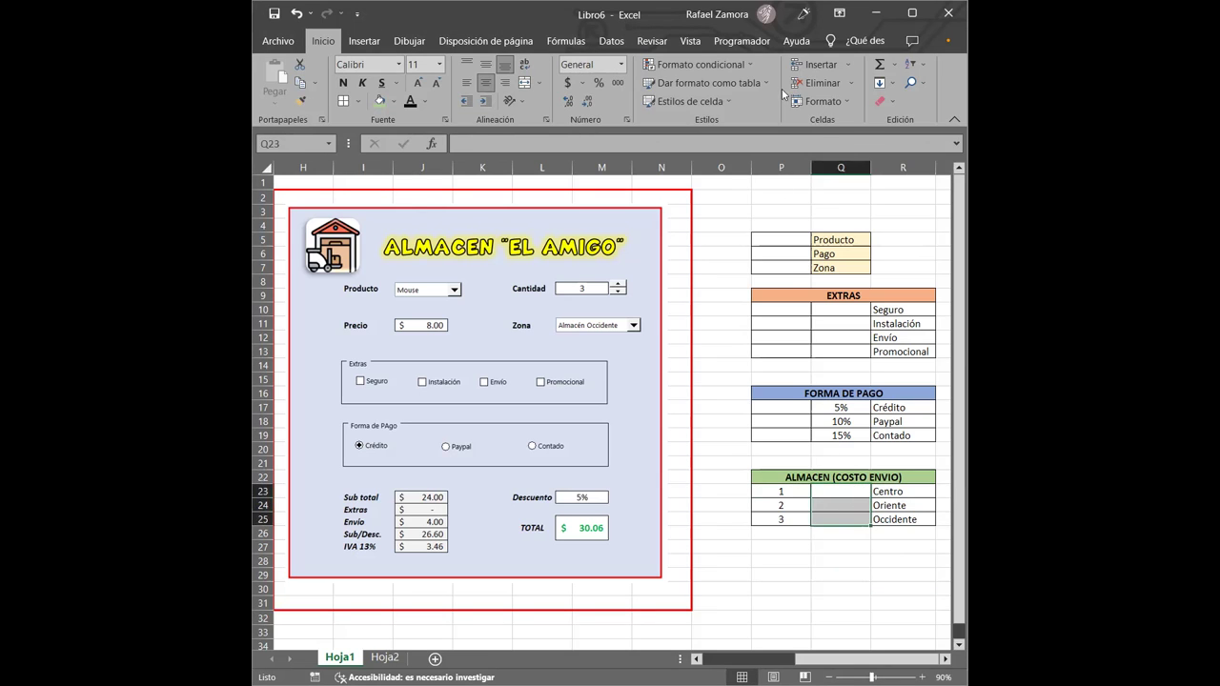
pyautogui.click(568, 85)
pyautogui.click(848, 490)
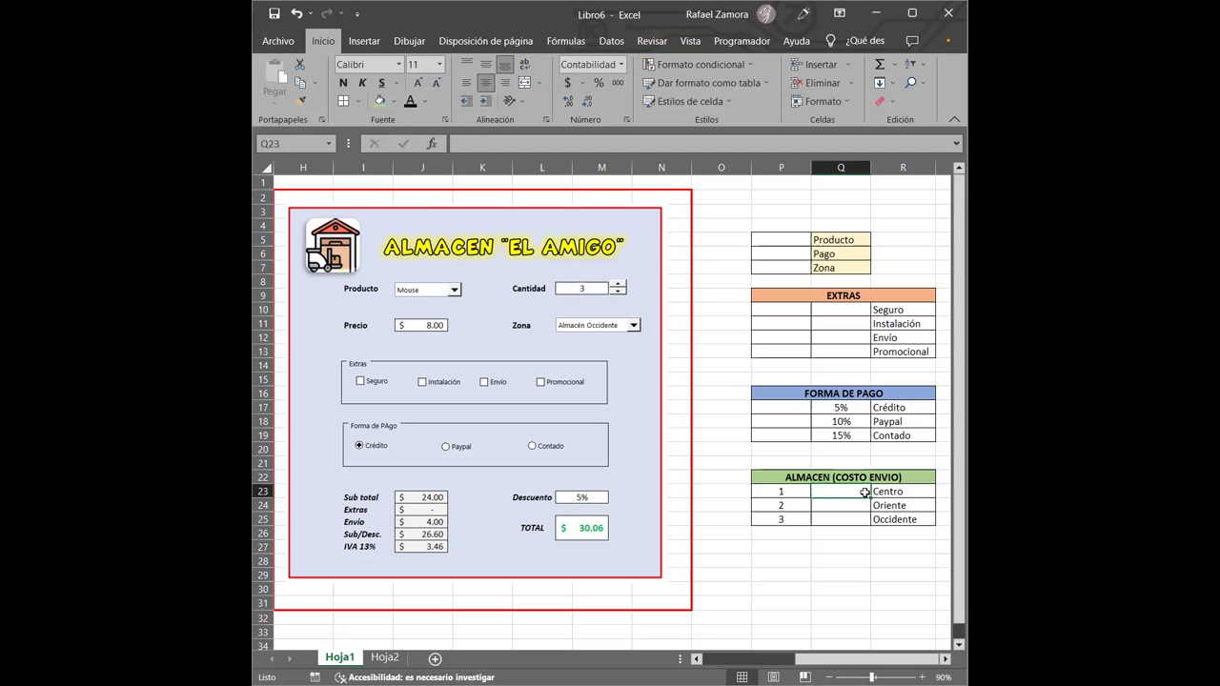
pyautogui.write('0')
pyautogui.press('Return')
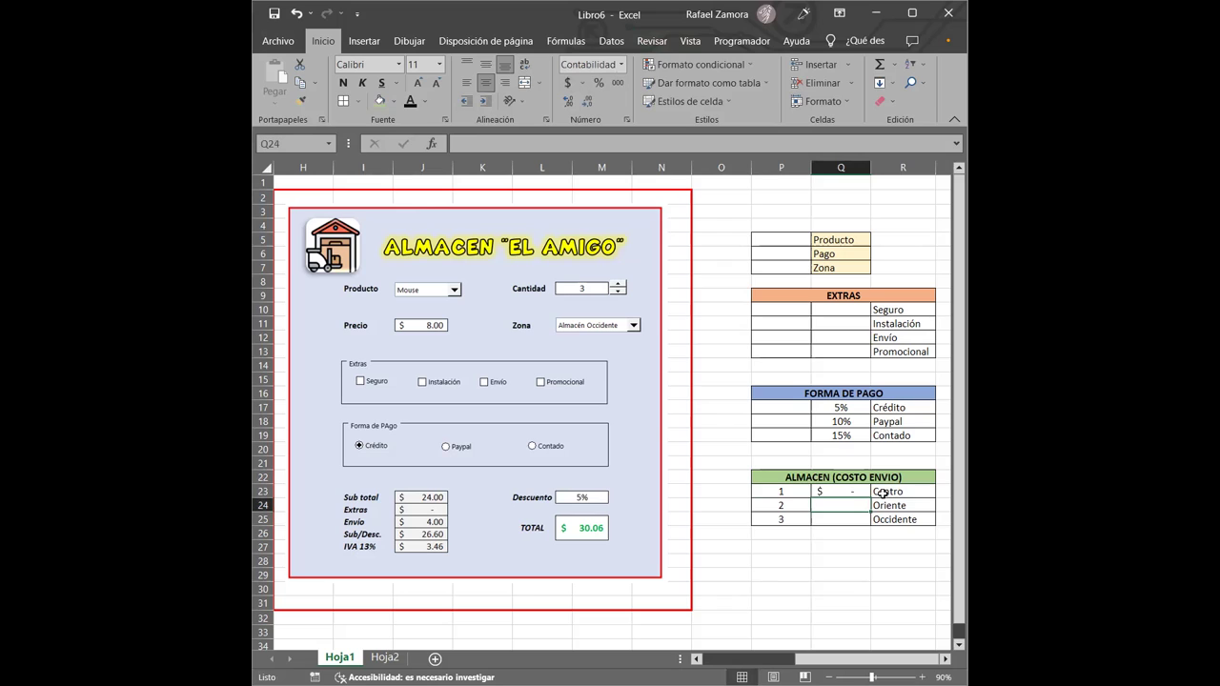
pyautogui.write('8')
pyautogui.press('Return')
pyautogui.write('4')
pyautogui.press('Return')
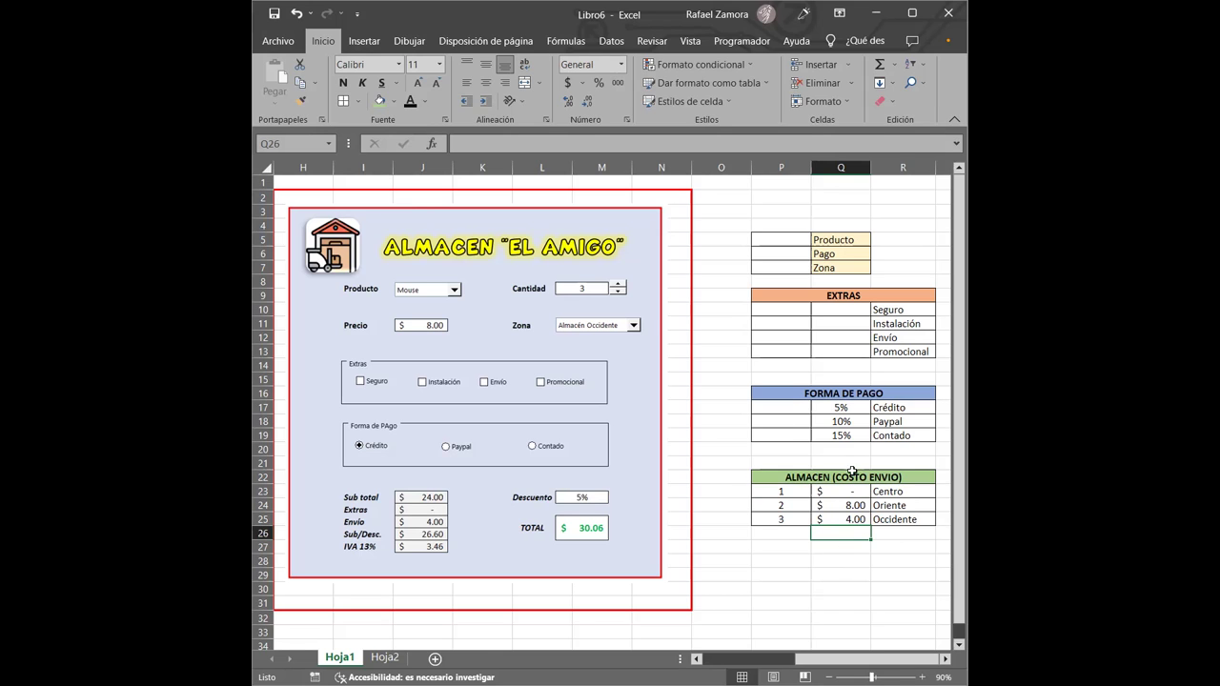
# Step: Compare Hoja2's data tables, including the Extras costs in D14:E17, with the Hoja1 order form
pyautogui.hotkey('ctrl', 'pagedown')
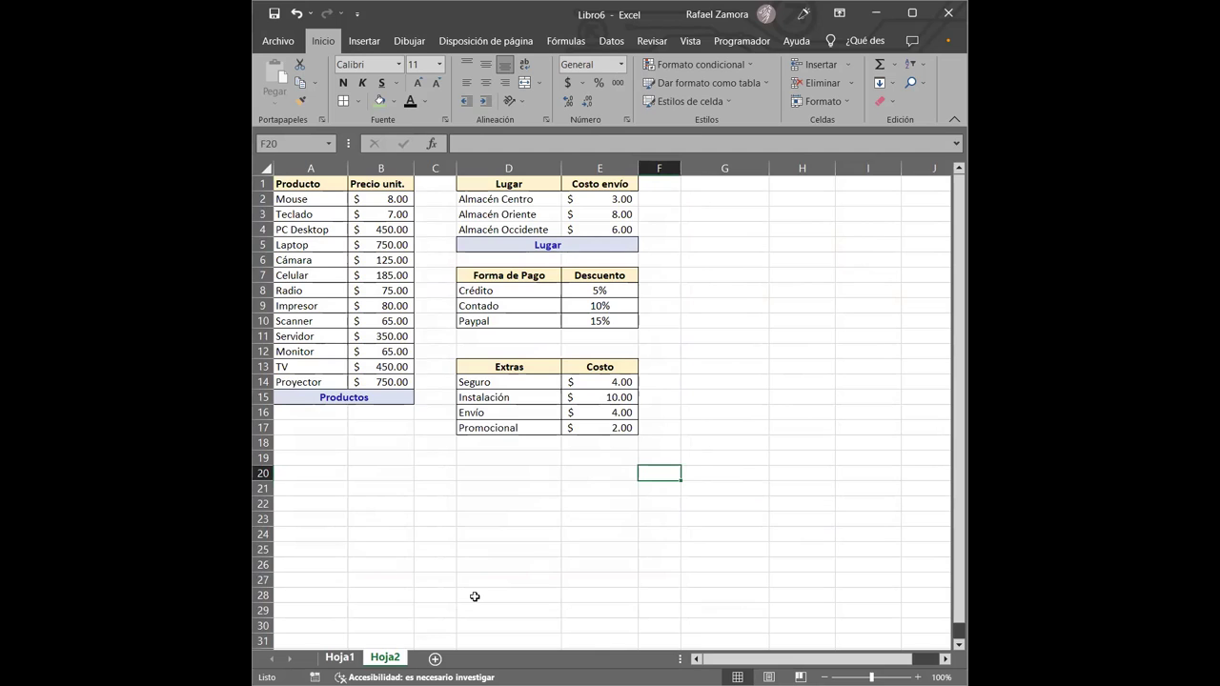
pyautogui.hotkey('ctrl', 'pageup')
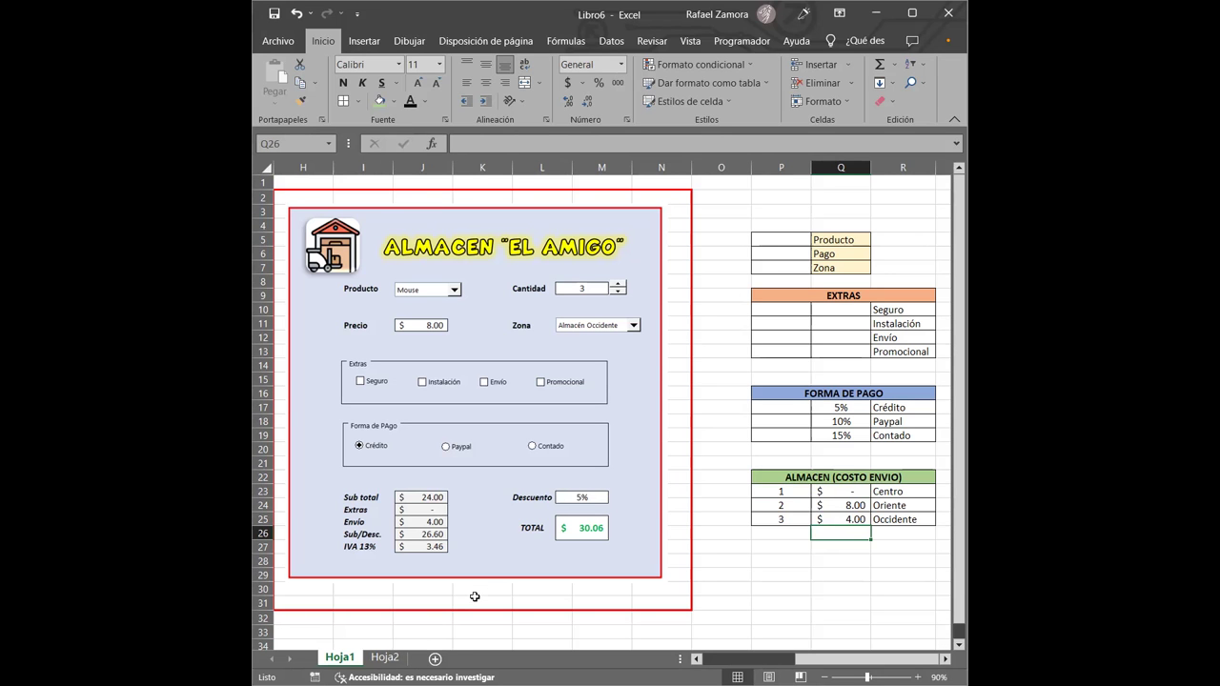
pyautogui.hotkey('ctrl', 'pagedown')
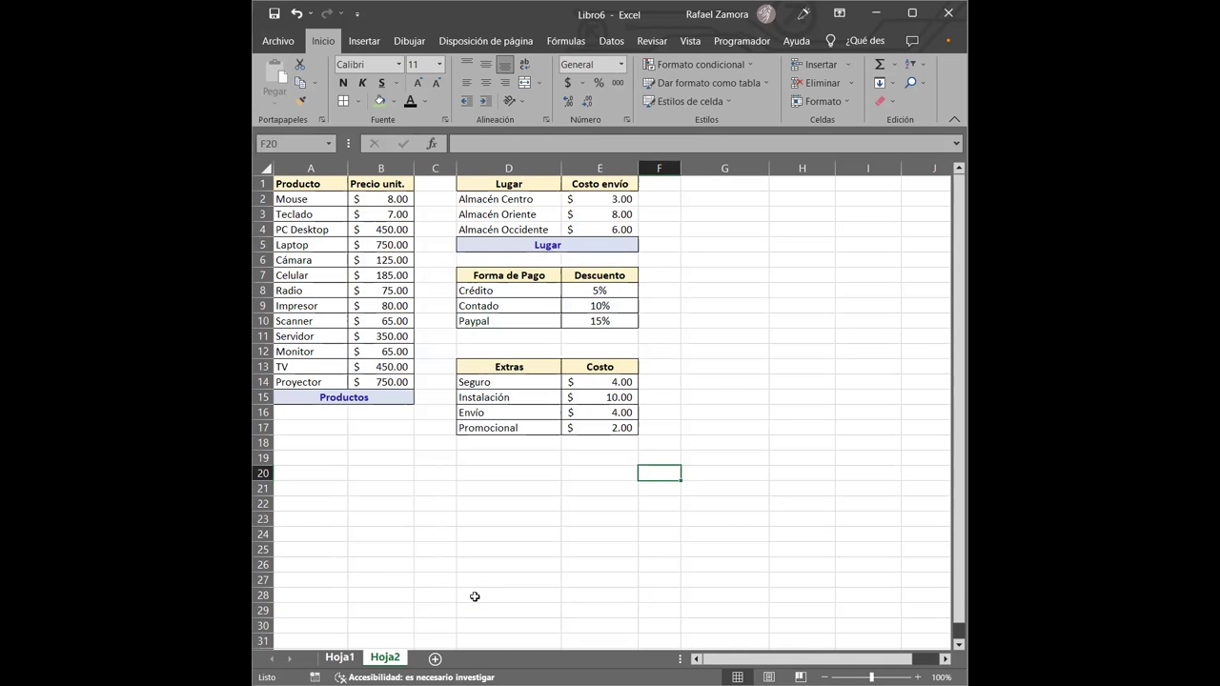
pyautogui.hotkey('ctrl', 'pageup')
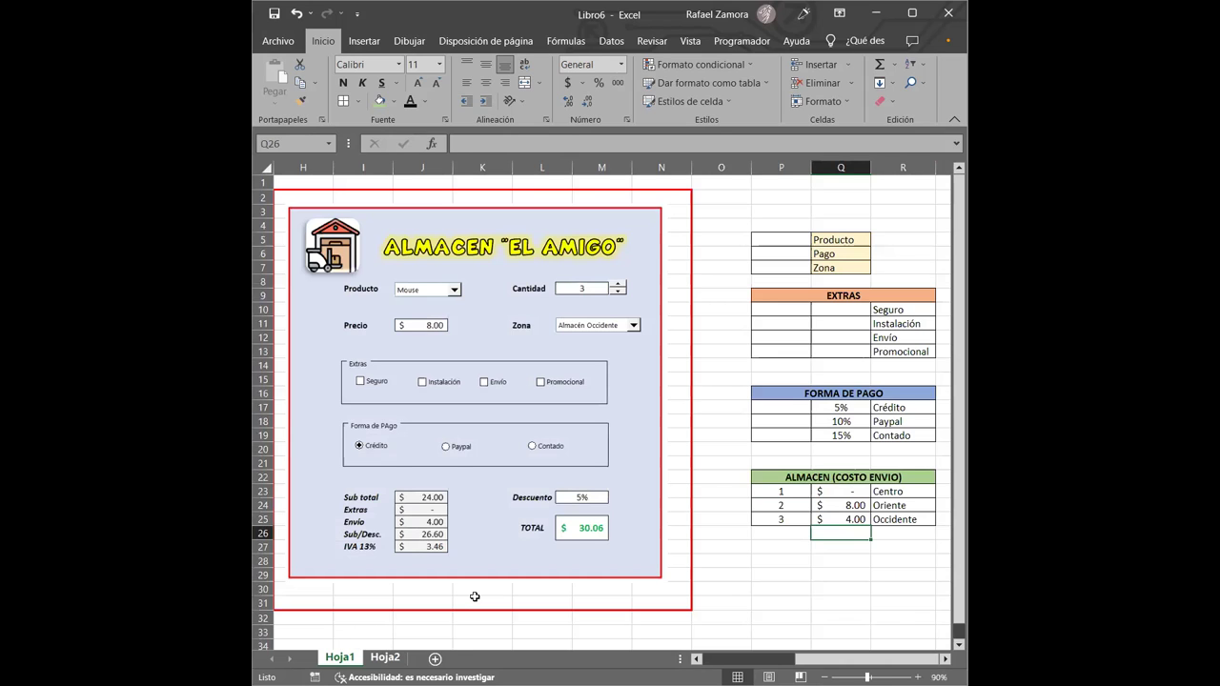
pyautogui.hotkey('ctrl', 'pagedown')
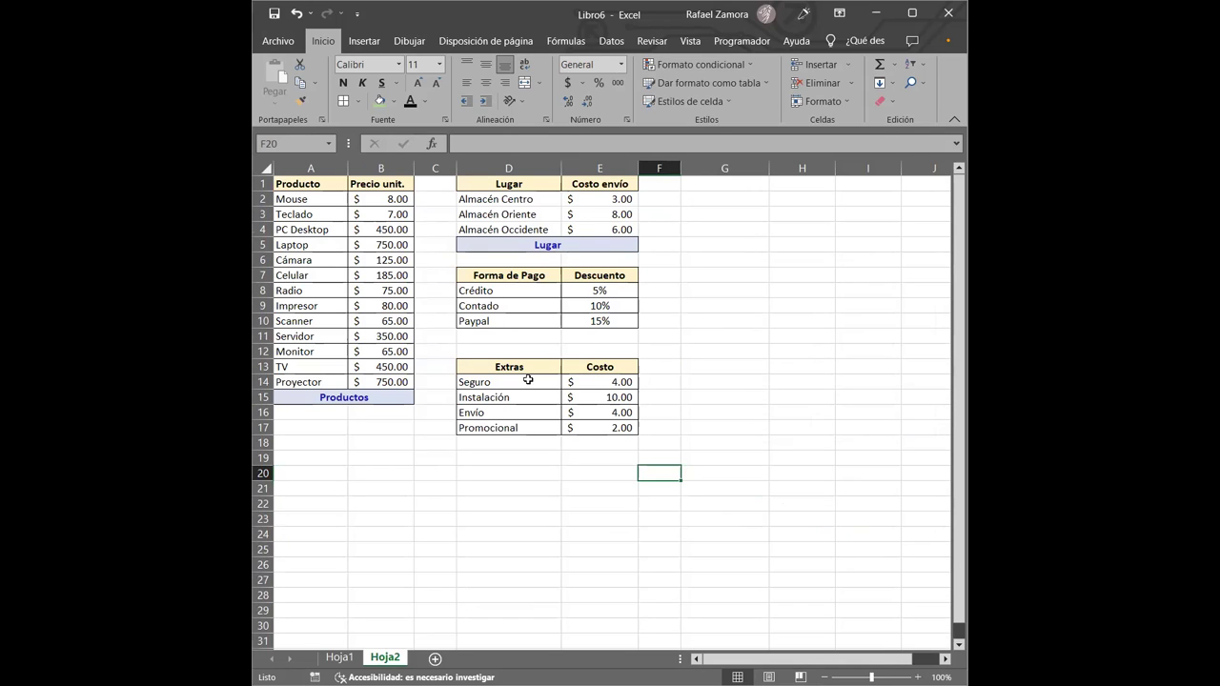
pyautogui.moveTo(515, 390); pyautogui.dragTo(604, 428)
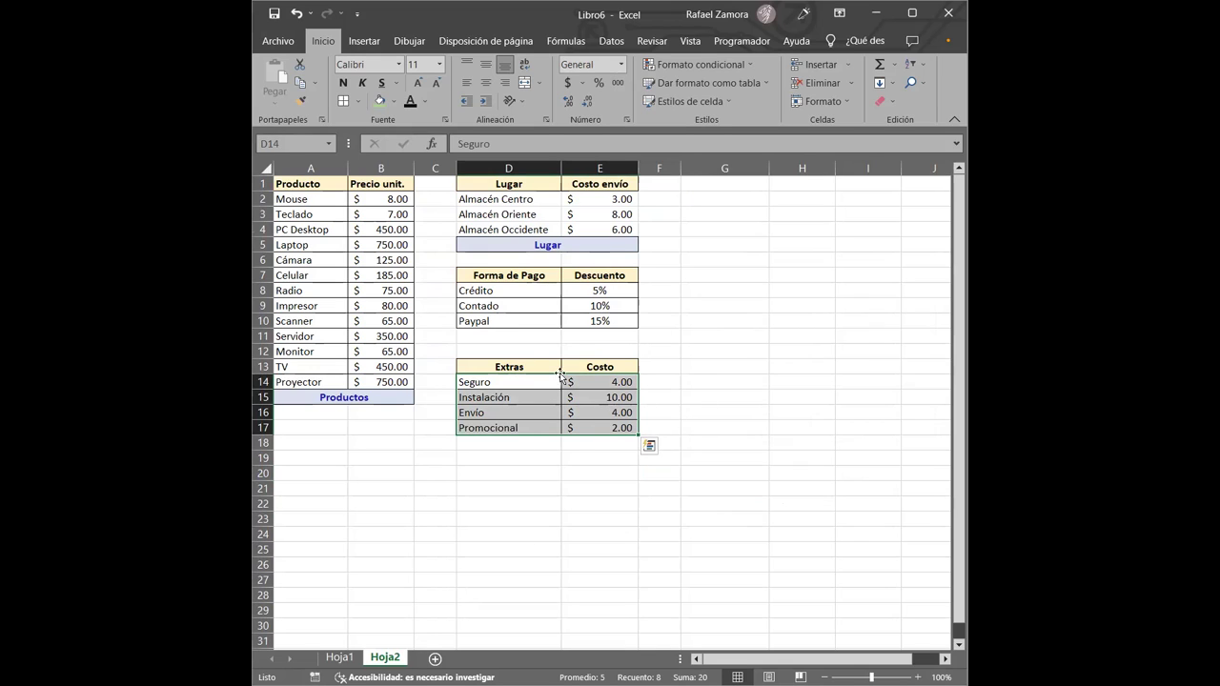
pyautogui.hotkey('ctrl', 'pageup')
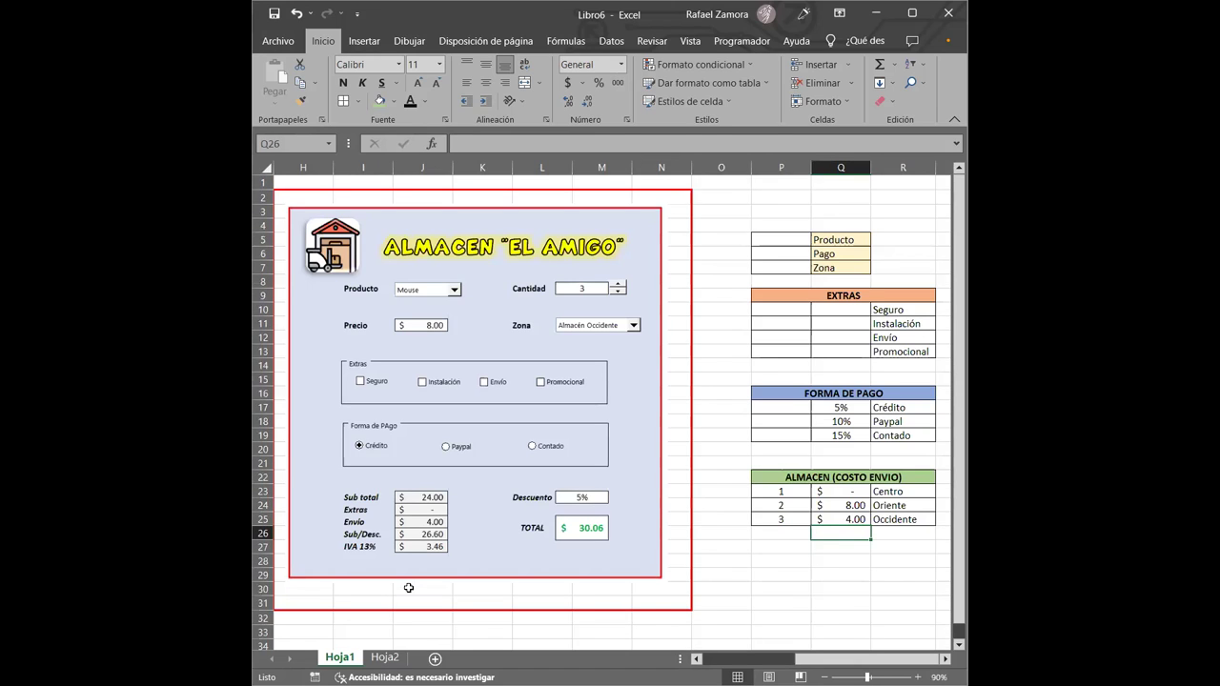
pyautogui.hotkey('ctrl', 'pagedown')
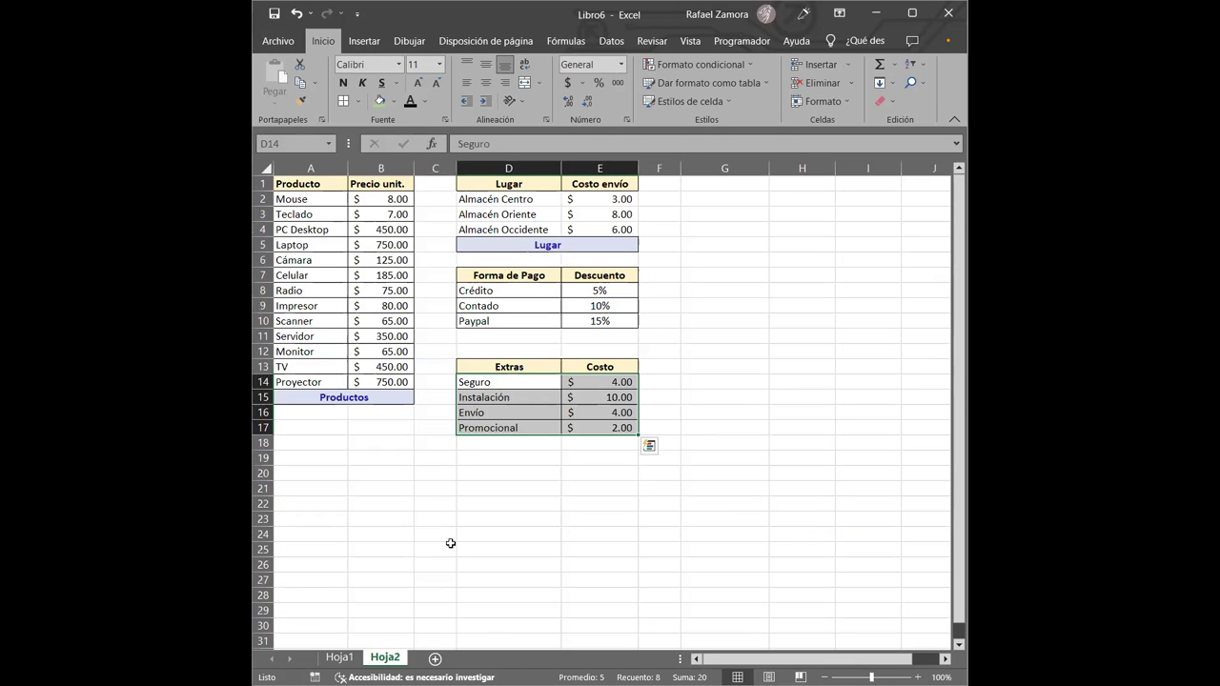
# Step: Clear Almacén Centro's shipping cost in E2 on Hoja2
pyautogui.click(602, 202)
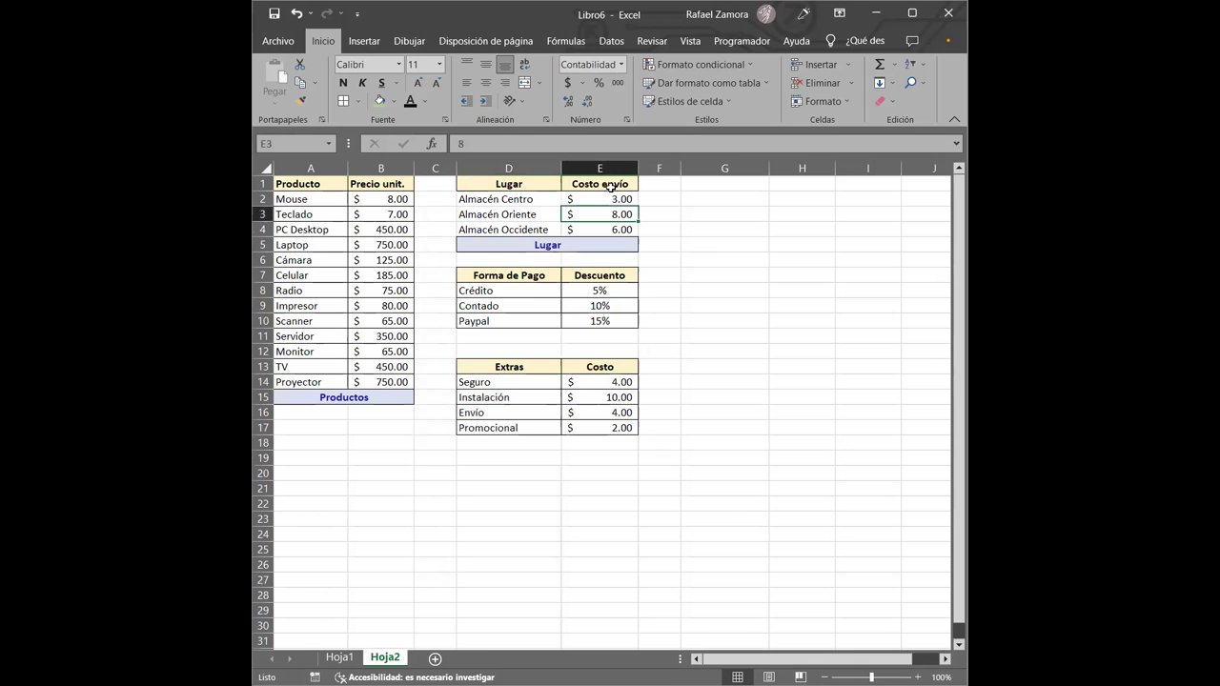
pyautogui.press('Delete')
pyautogui.click(685, 443)
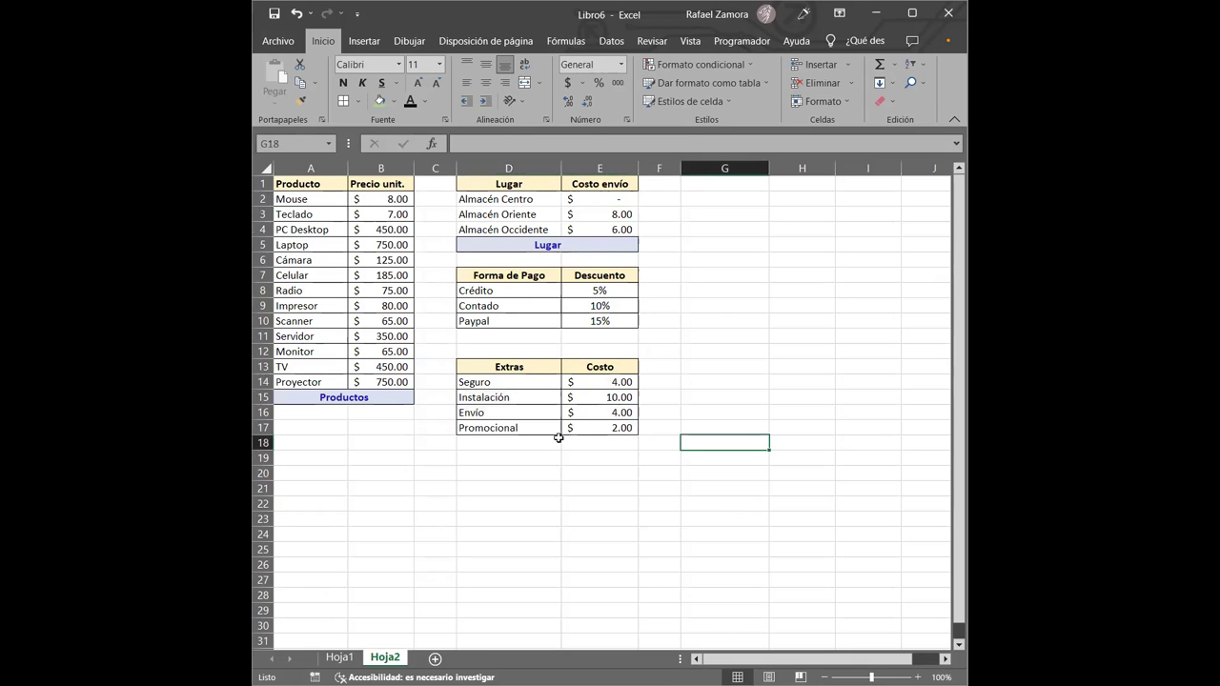
pyautogui.hotkey('ctrl', 'pageup')
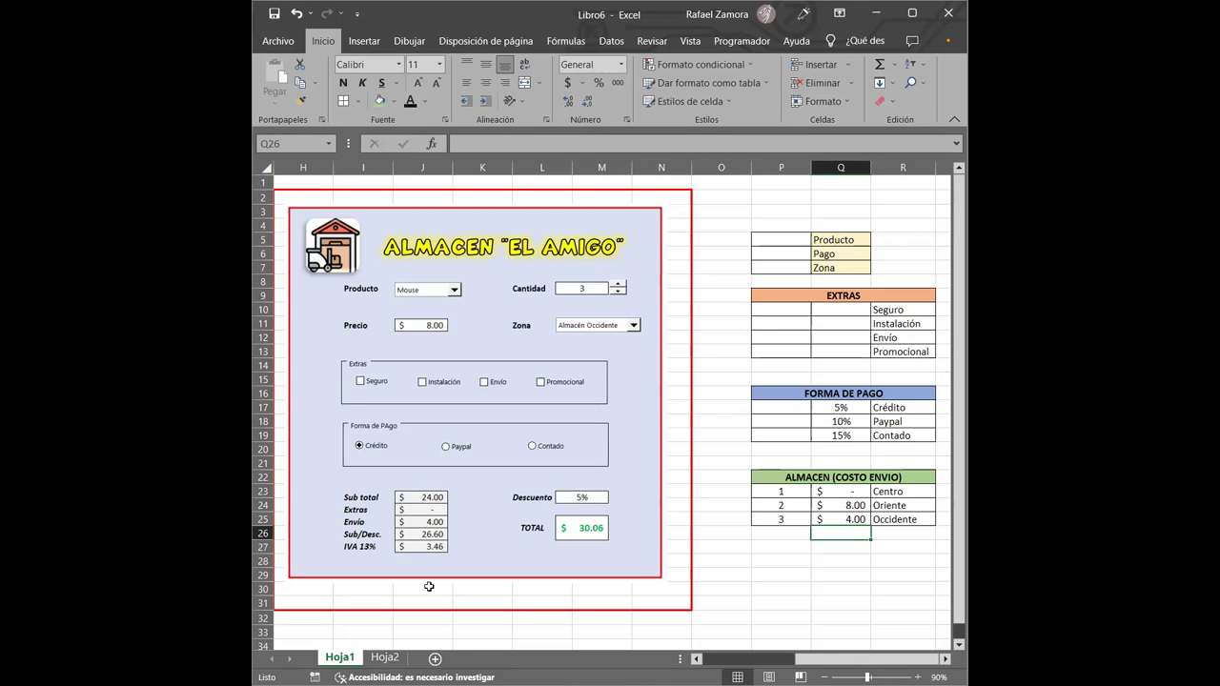
pyautogui.hotkey('ctrl', 'pagedown')
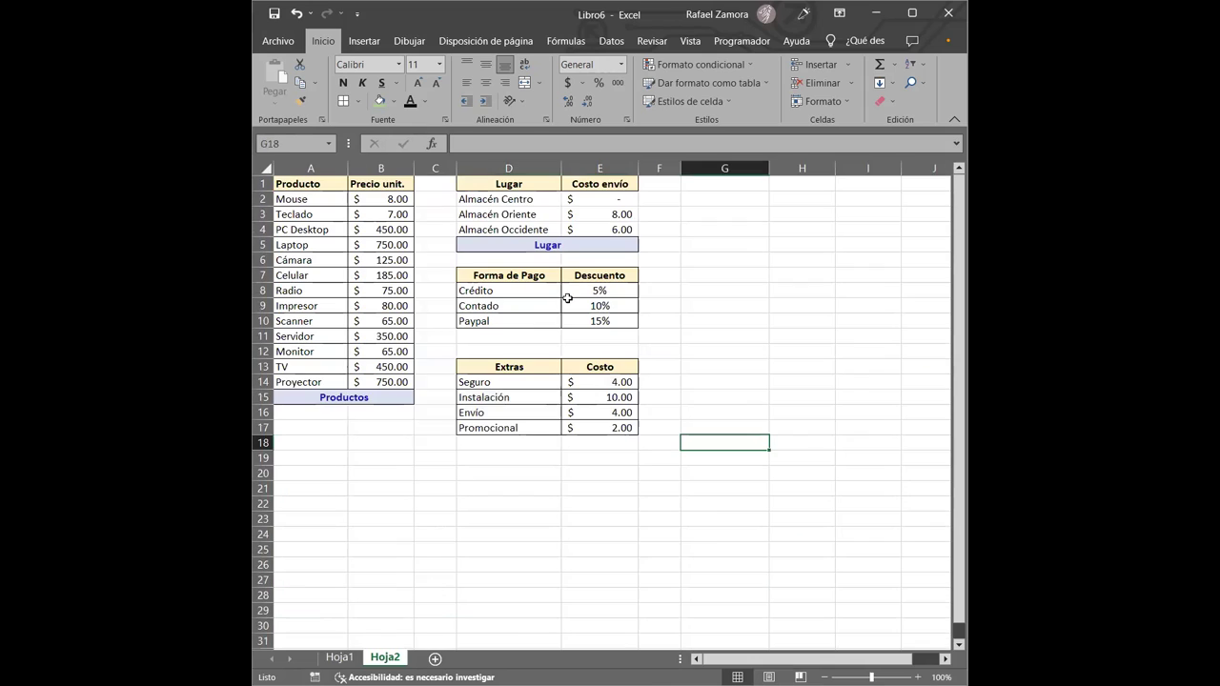
# Step: Set Almacén Occidente's shipping cost in E4 to 4.00 and recheck the product prices against Hoja1
pyautogui.click(623, 229)
pyautogui.write('4')
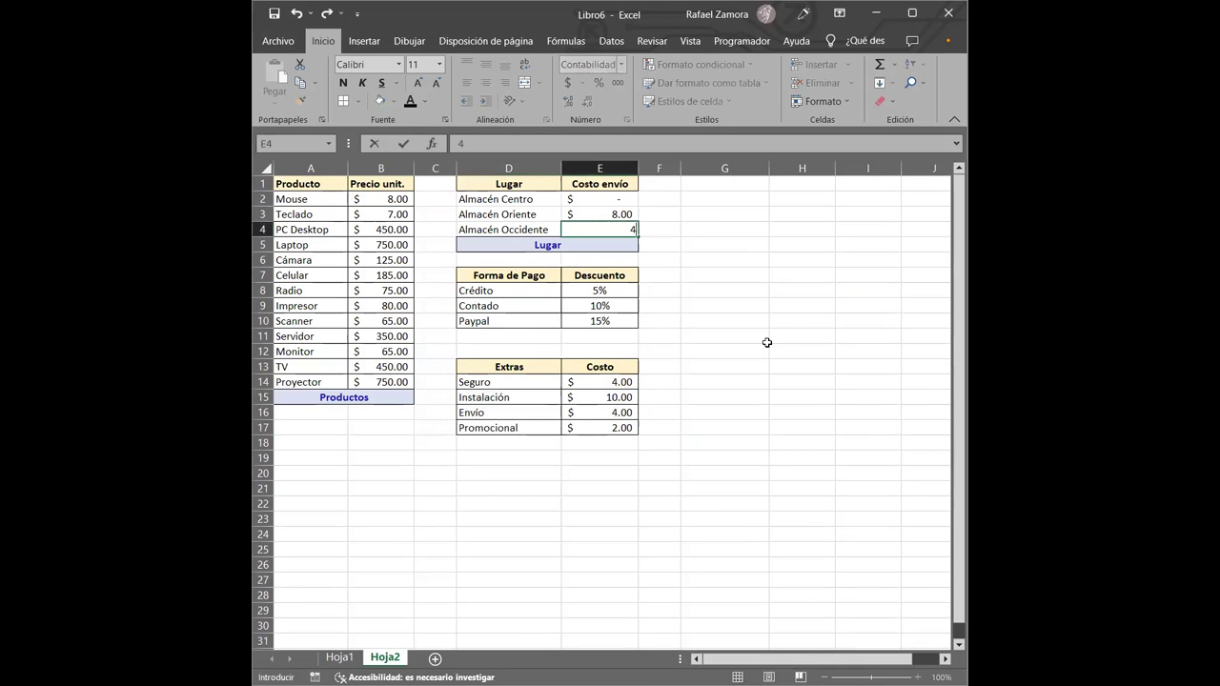
pyautogui.click(757, 338)
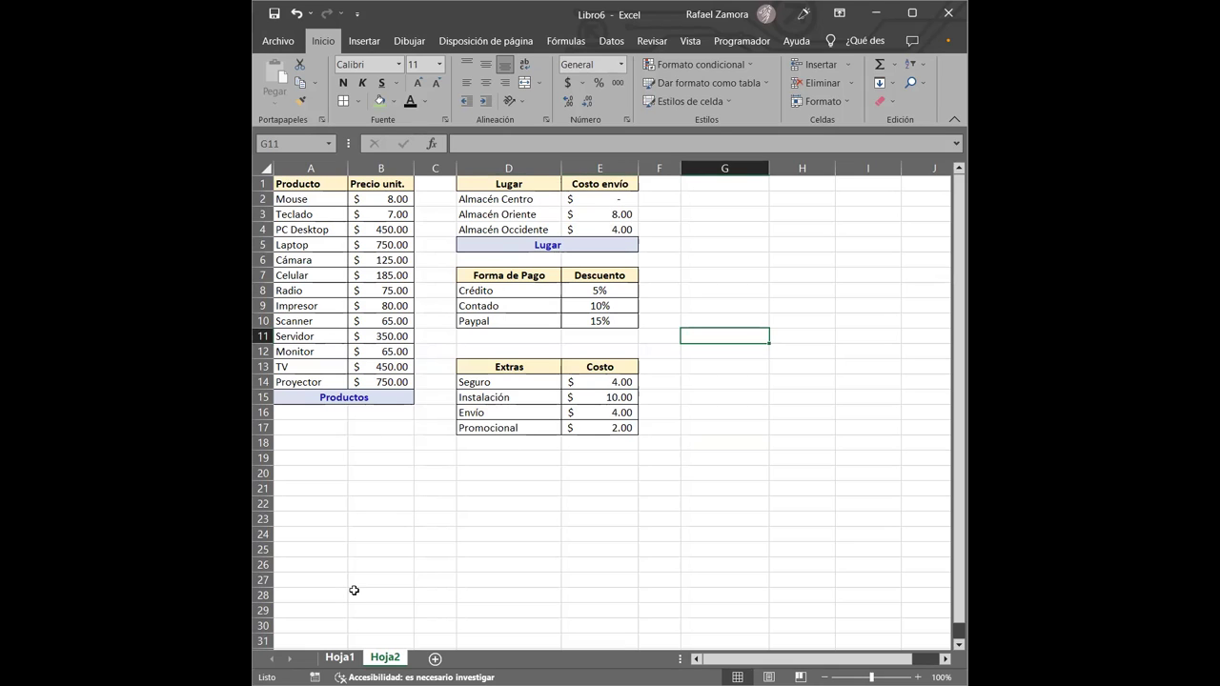
pyautogui.hotkey('ctrl', 'pageup')
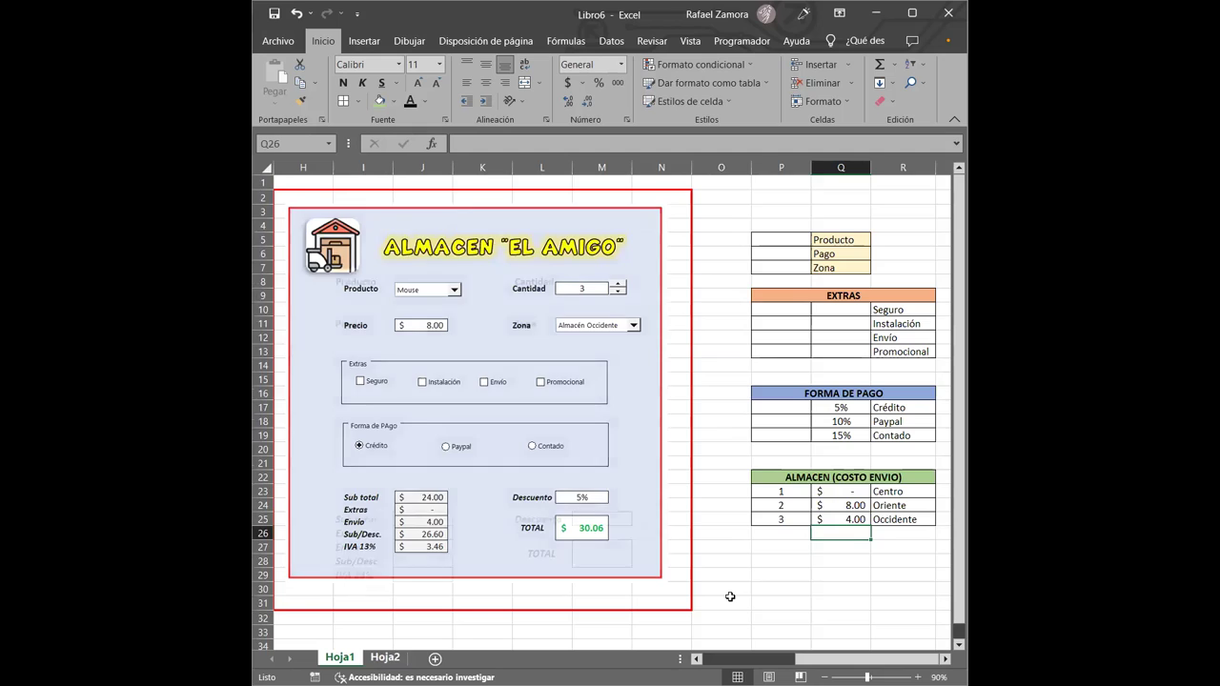
pyautogui.hotkey('ctrl', 'pagedown')
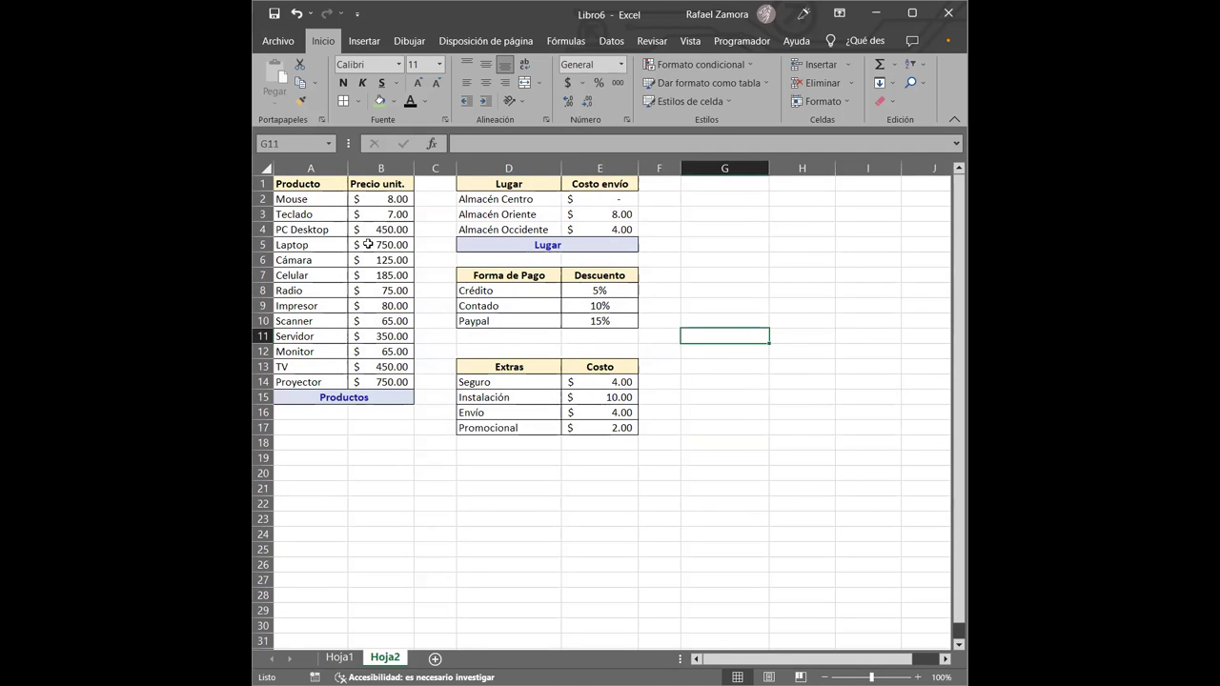
pyautogui.moveTo(374, 205); pyautogui.dragTo(383, 370)
pyautogui.click(764, 397)
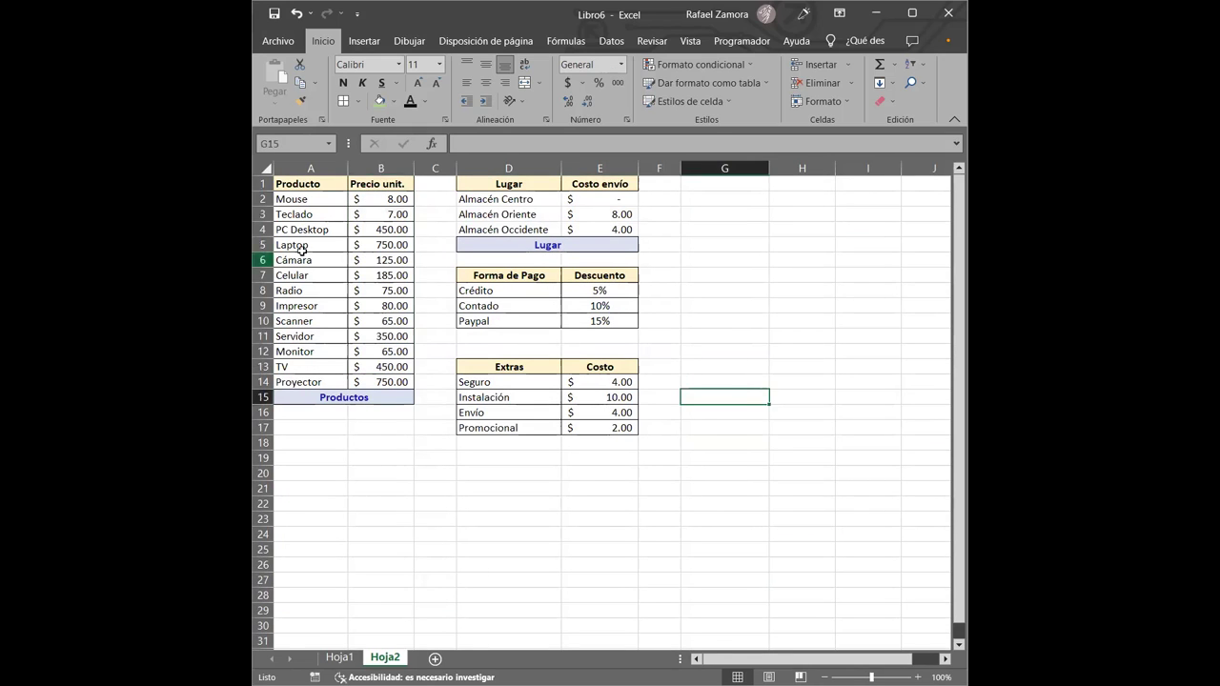
pyautogui.hotkey('ctrl', 'pageup')
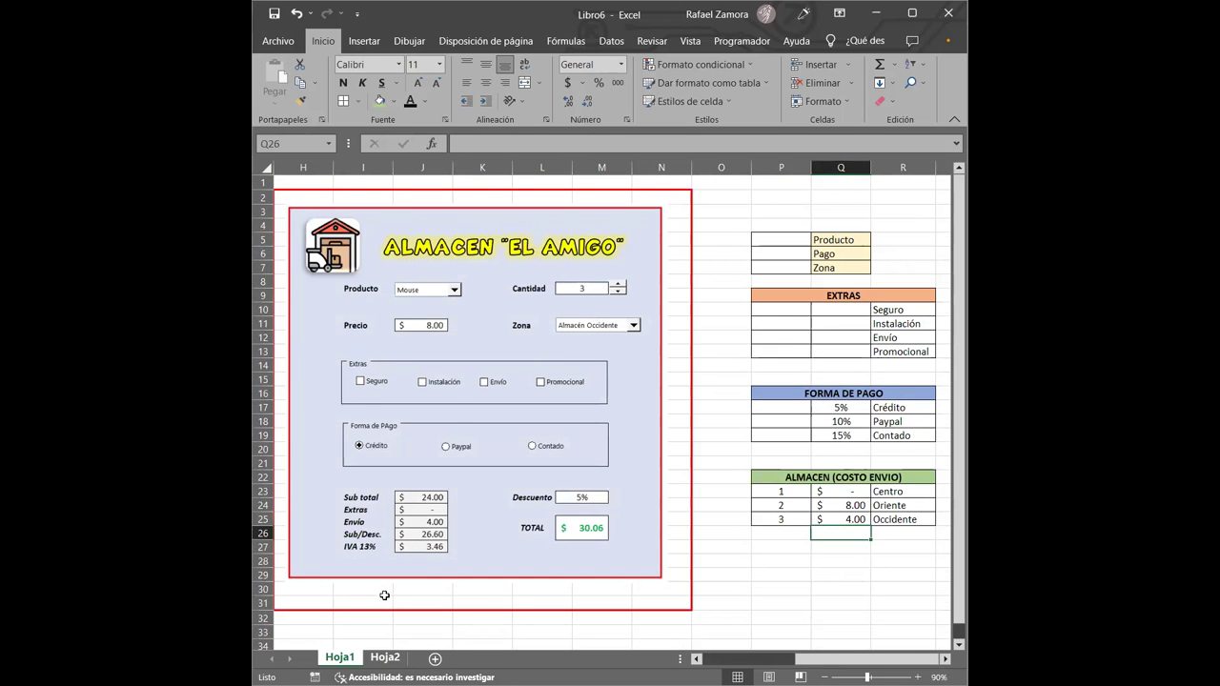
pyautogui.hotkey('ctrl', 'pagedown')
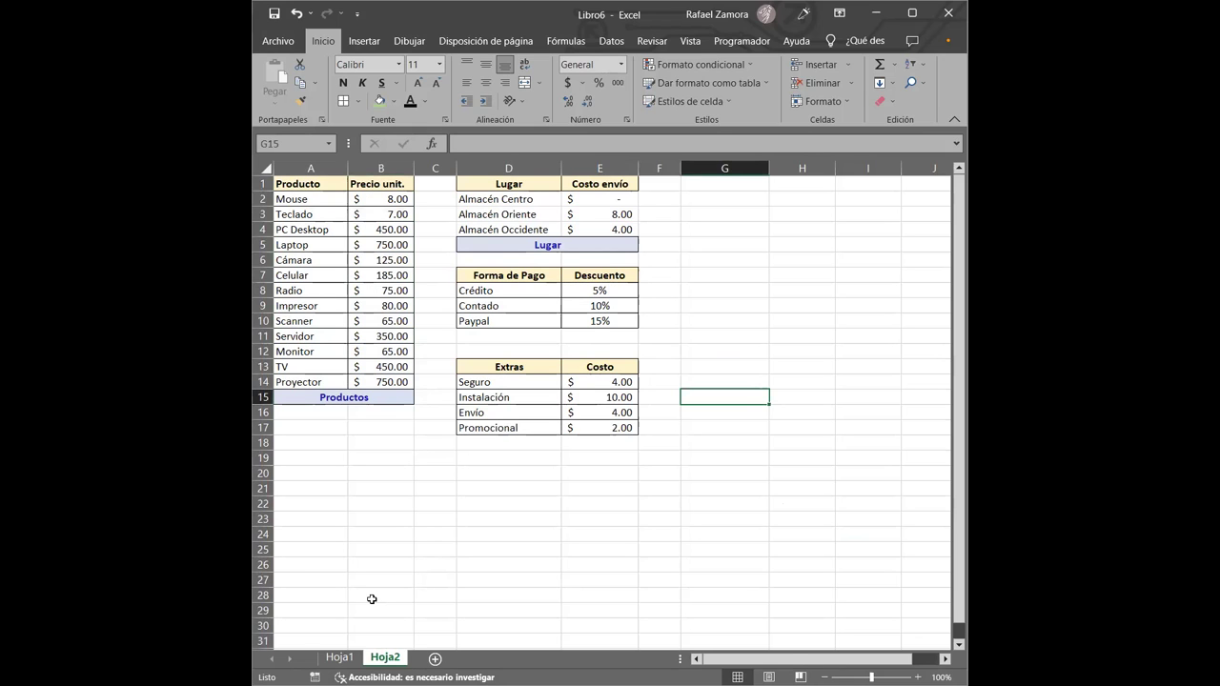
# Step: Enter Paypal in D9 and Contado in D10 of Hoja2's Forma de Pago table
pyautogui.hotkey('ctrl', 'pageup')
pyautogui.hotkey('ctrl', 'pagedown')
pyautogui.click(535, 306)
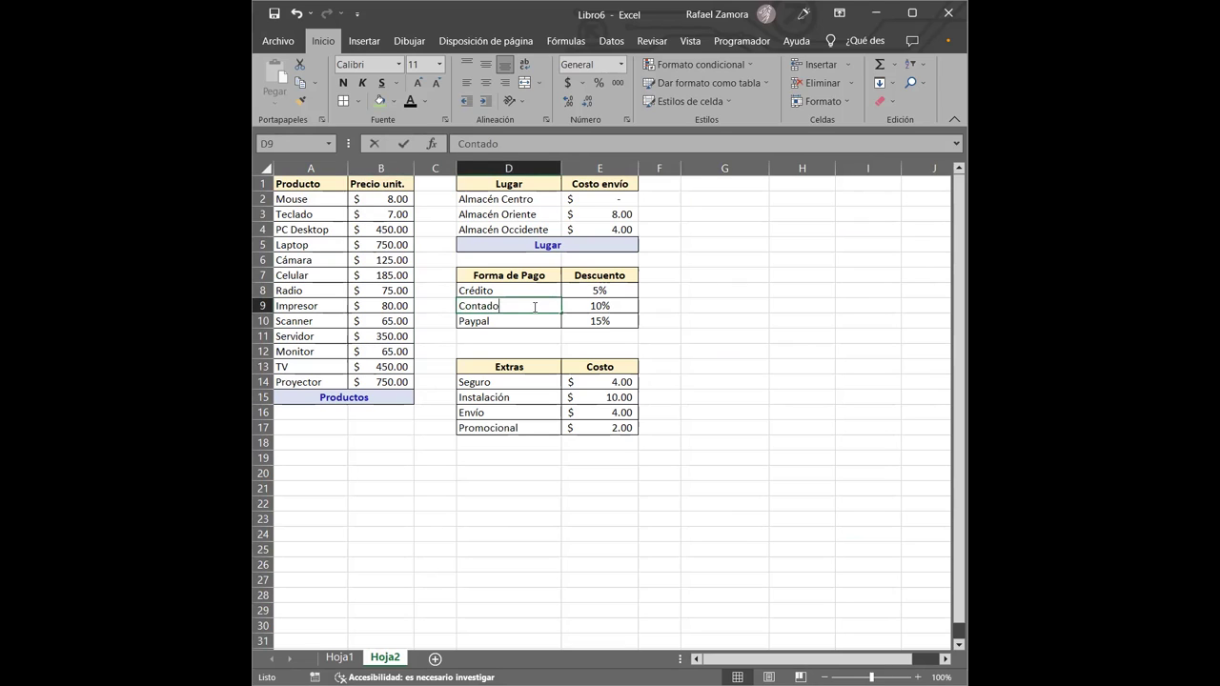
pyautogui.write('Payu')
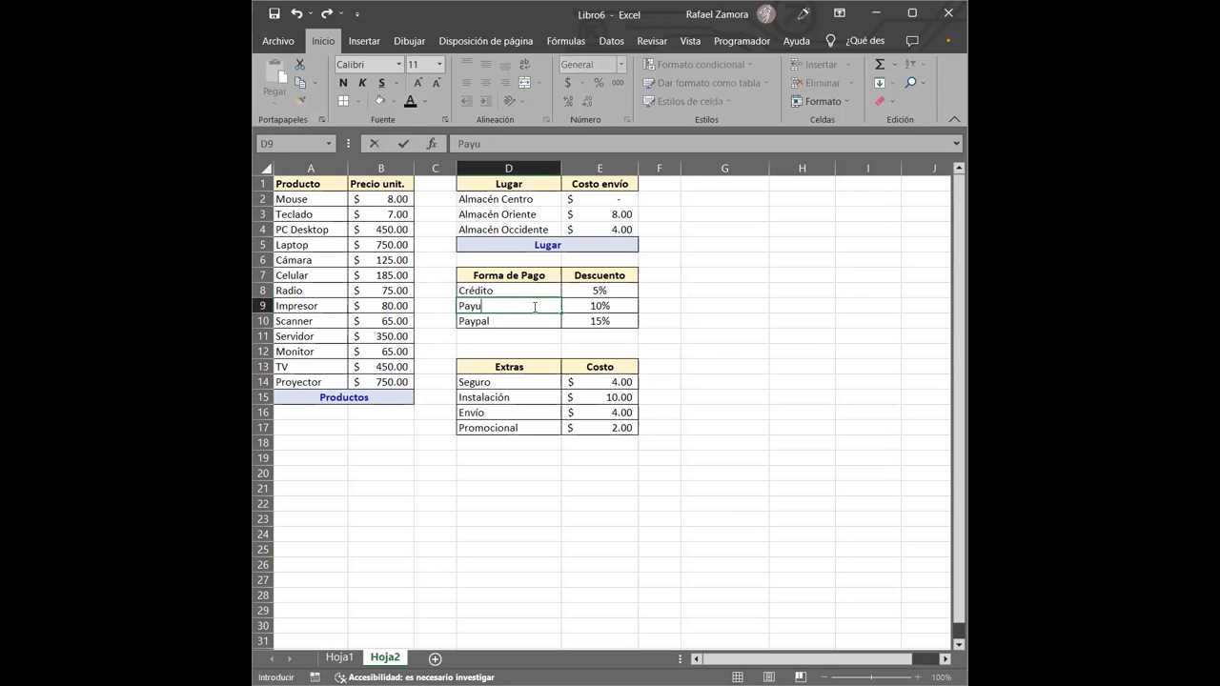
pyautogui.write('ppal')
pyautogui.press('Return')
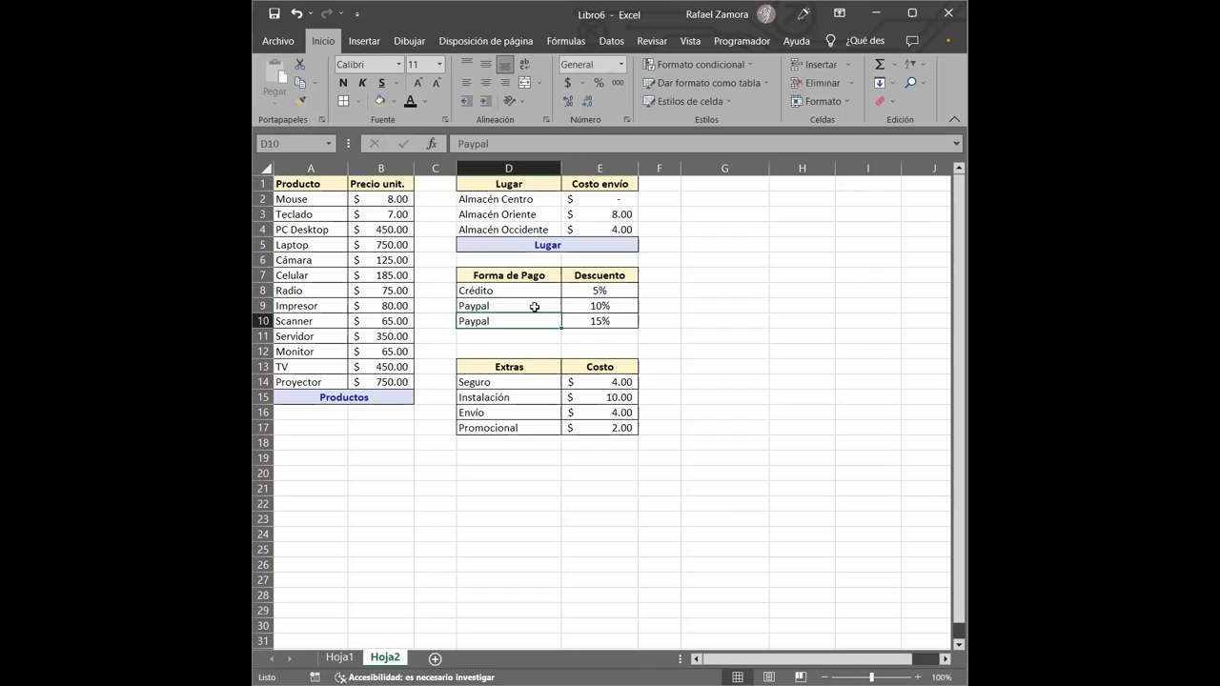
pyautogui.write('Contado4')
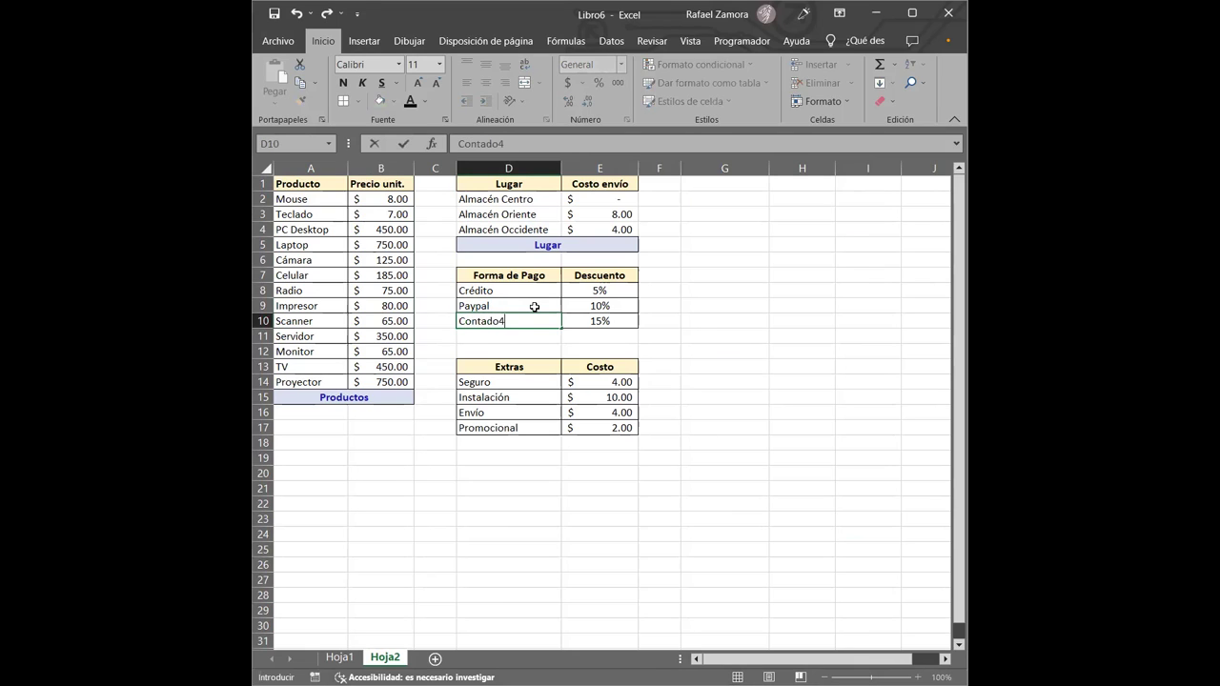
pyautogui.press('Return')
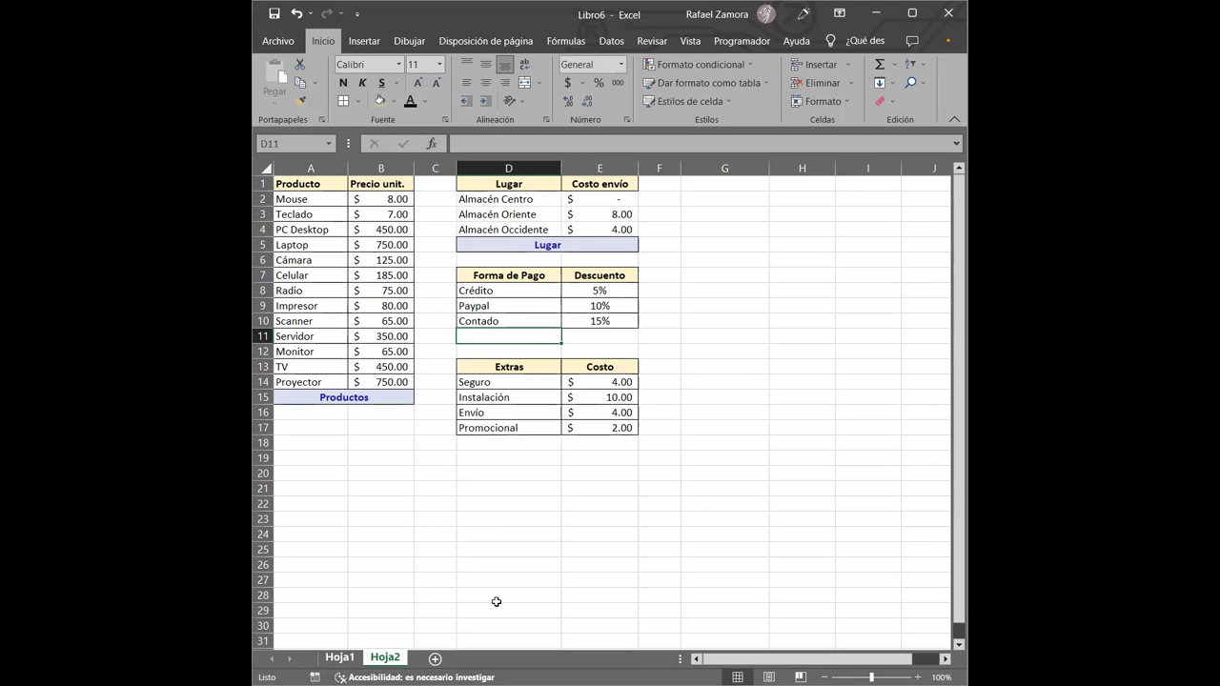
# Step: Check the swapped payment entries against the order form and return to Hoja1
pyautogui.hotkey('ctrl', 'pageup')
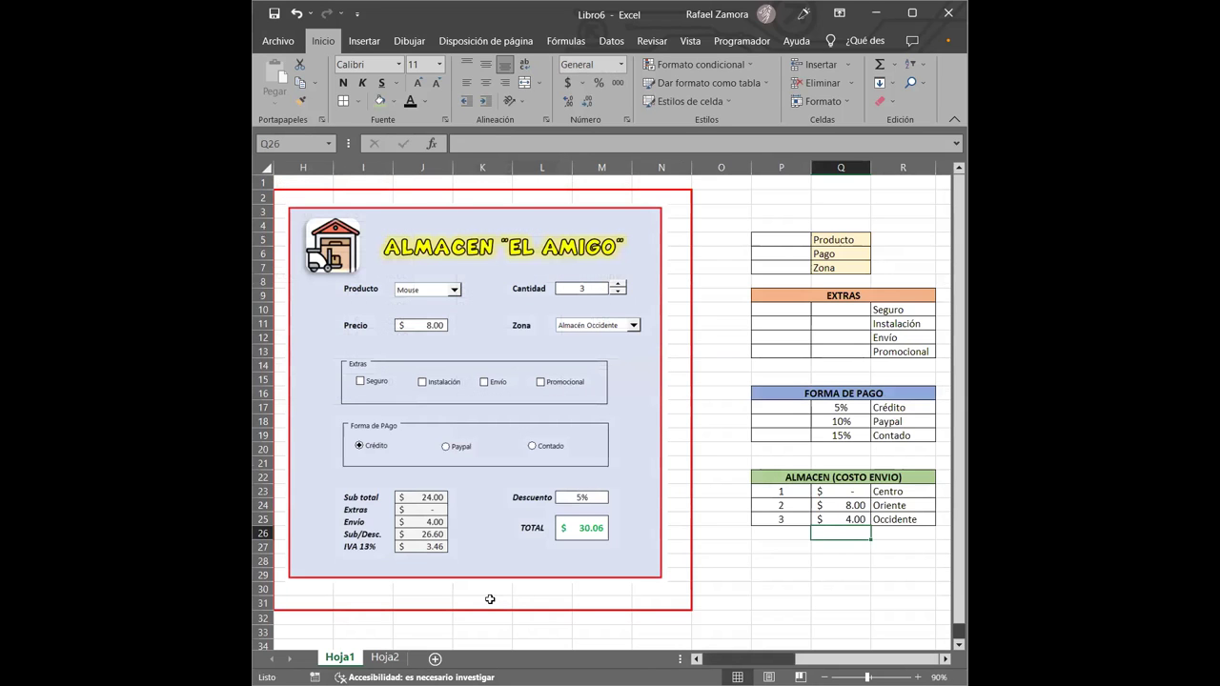
pyautogui.hotkey('ctrl', 'pagedown')
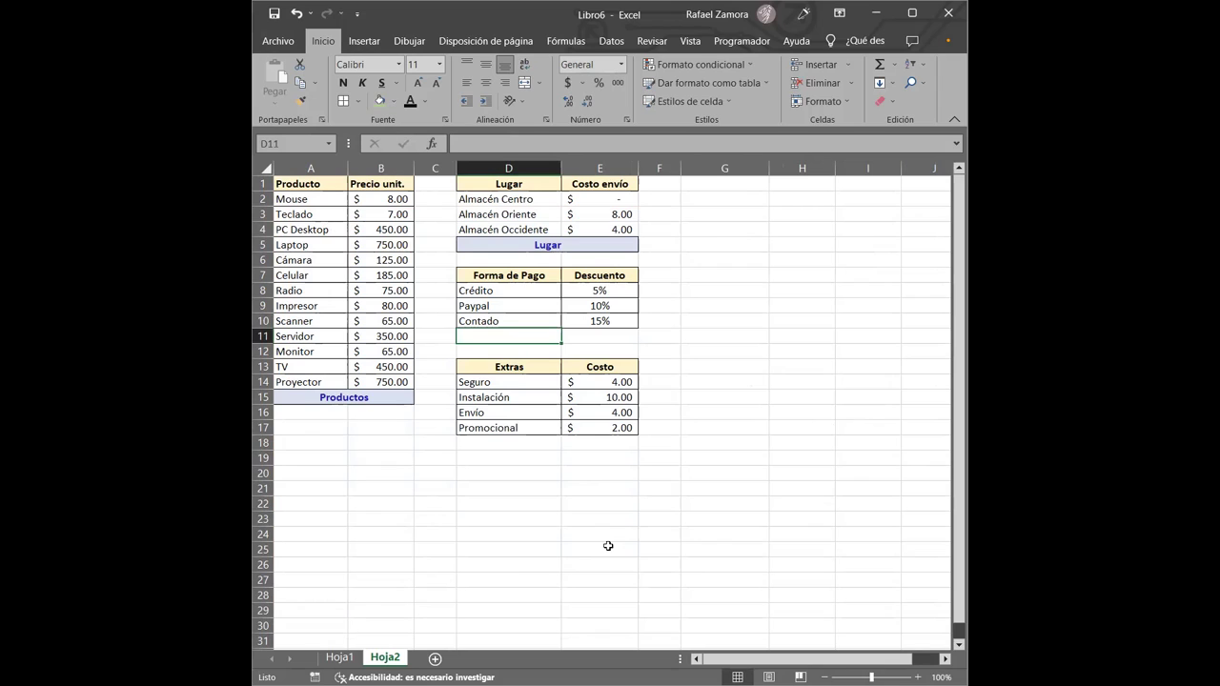
pyautogui.click(715, 321)
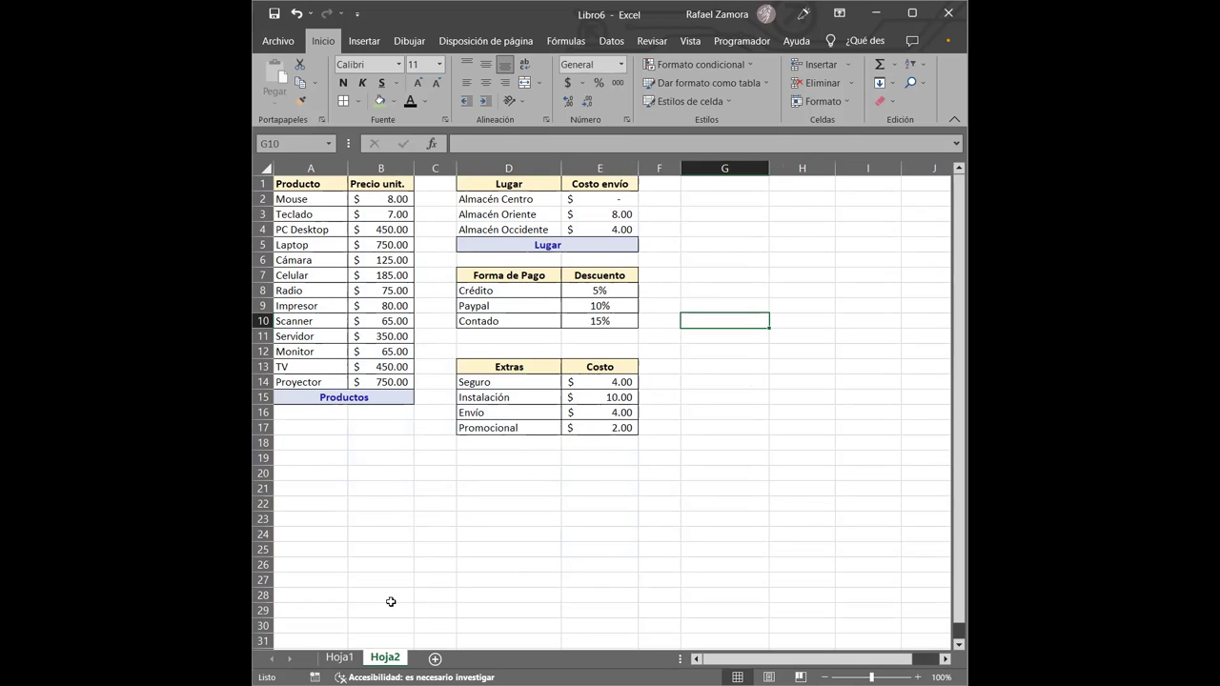
pyautogui.hotkey('ctrl', 'pageup')
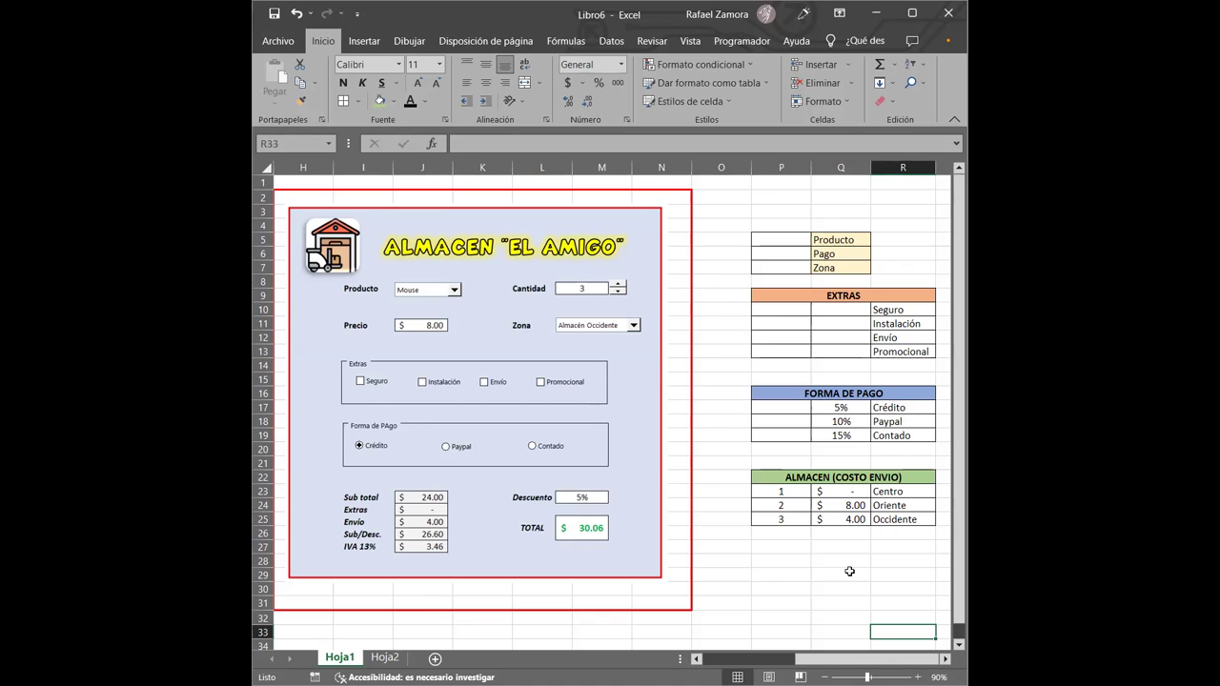
# Step: Move the form picture down to uncover cell J8, then show the Programador (Developer) tab
pyautogui.moveTo(546, 239)
pyautogui.mouseDown()
pyautogui.moveTo(580, 430)
pyautogui.moveTo(556, 420)
pyautogui.mouseUp()
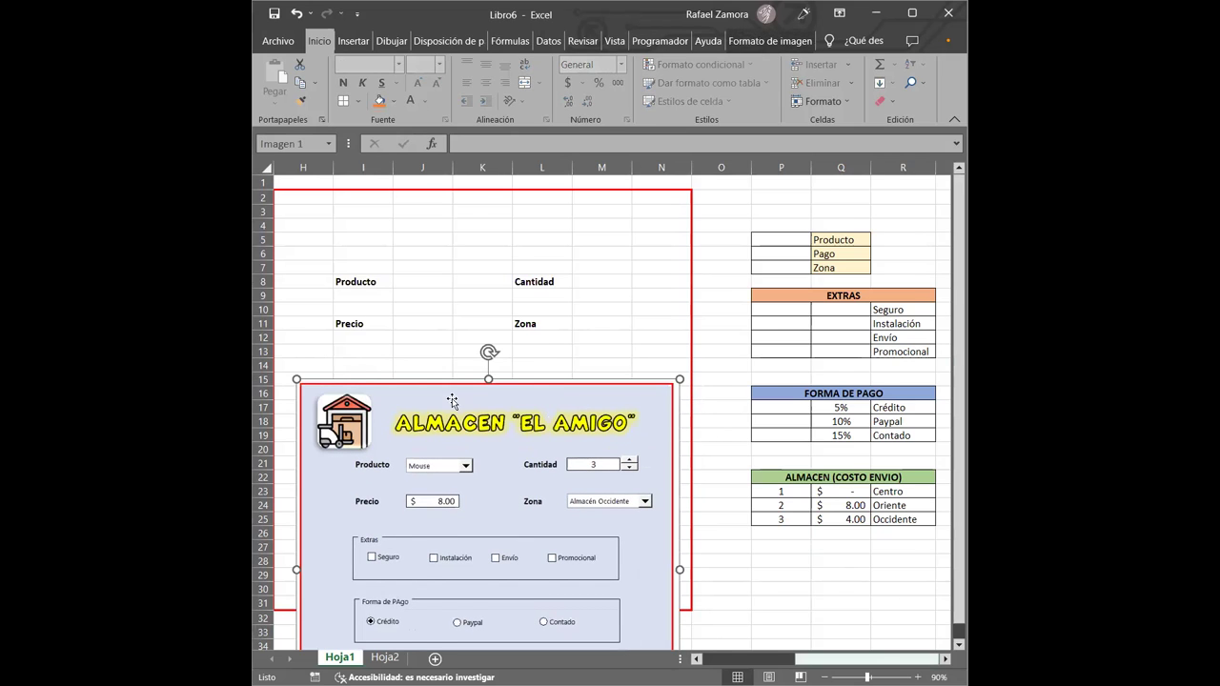
pyautogui.hscroll(-1, 453, 402)
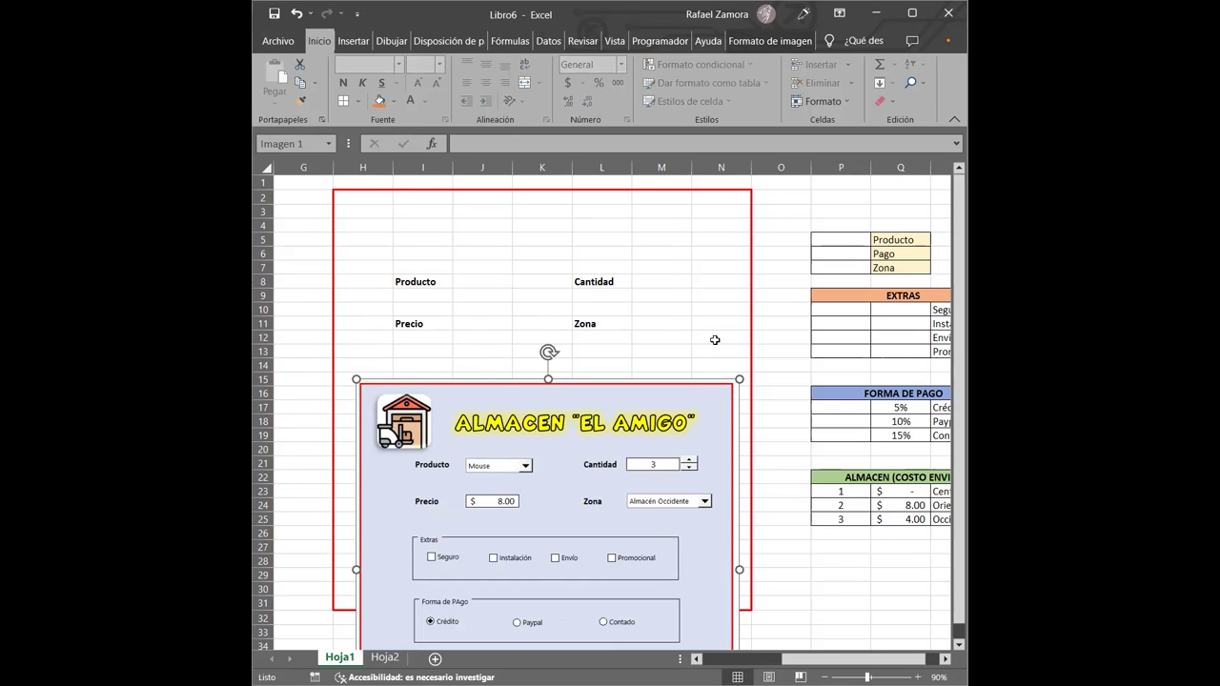
pyautogui.click(480, 283)
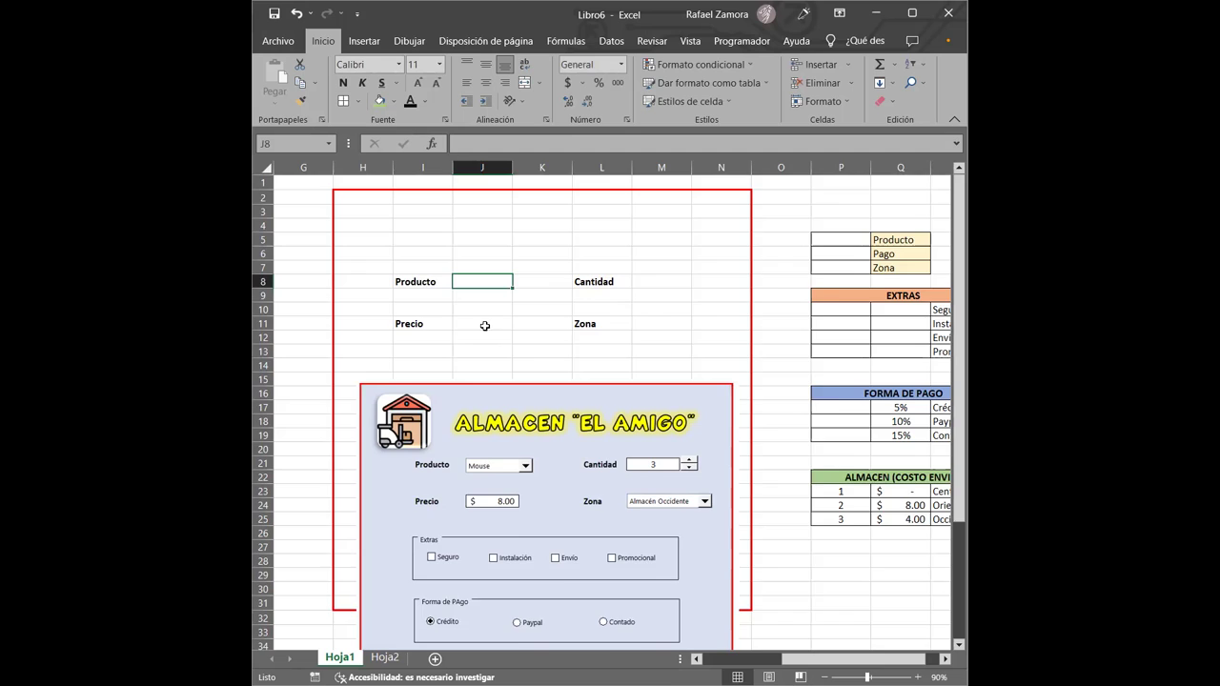
pyautogui.keyDown('ctrl'); pyautogui.scroll(1, 505, 324); pyautogui.keyUp('ctrl')
pyautogui.keyDown('ctrl'); pyautogui.scroll(1, 615, 331); pyautogui.keyUp('ctrl')
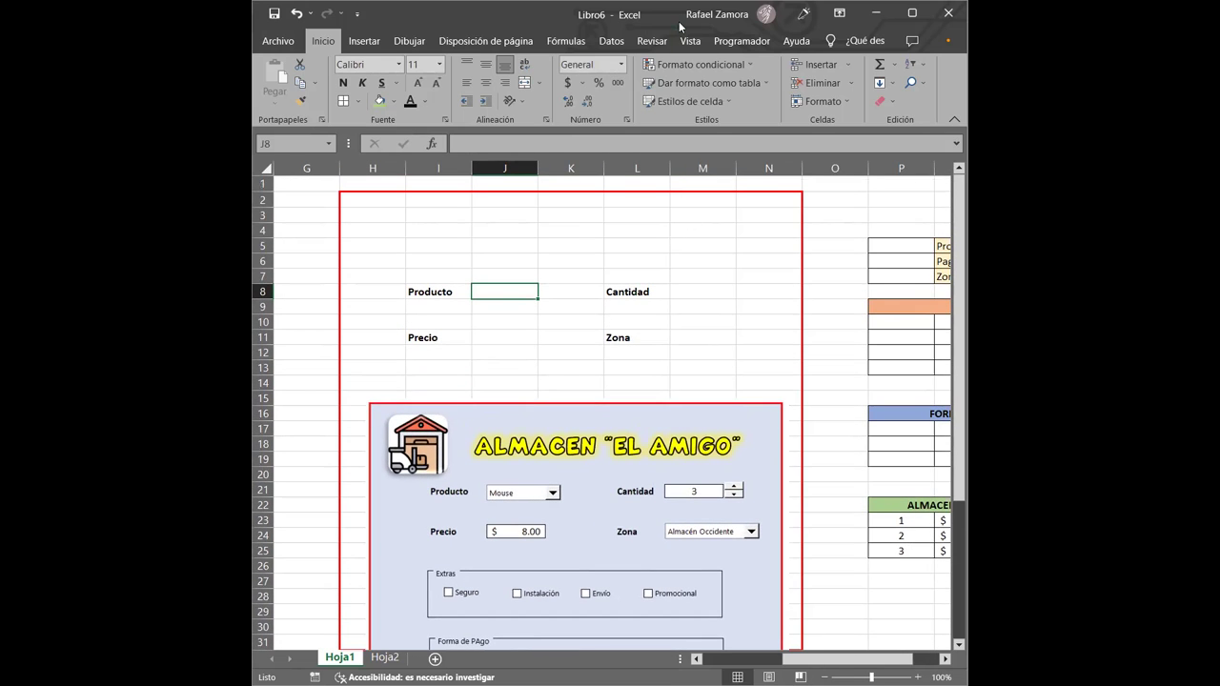
pyautogui.click(753, 43)
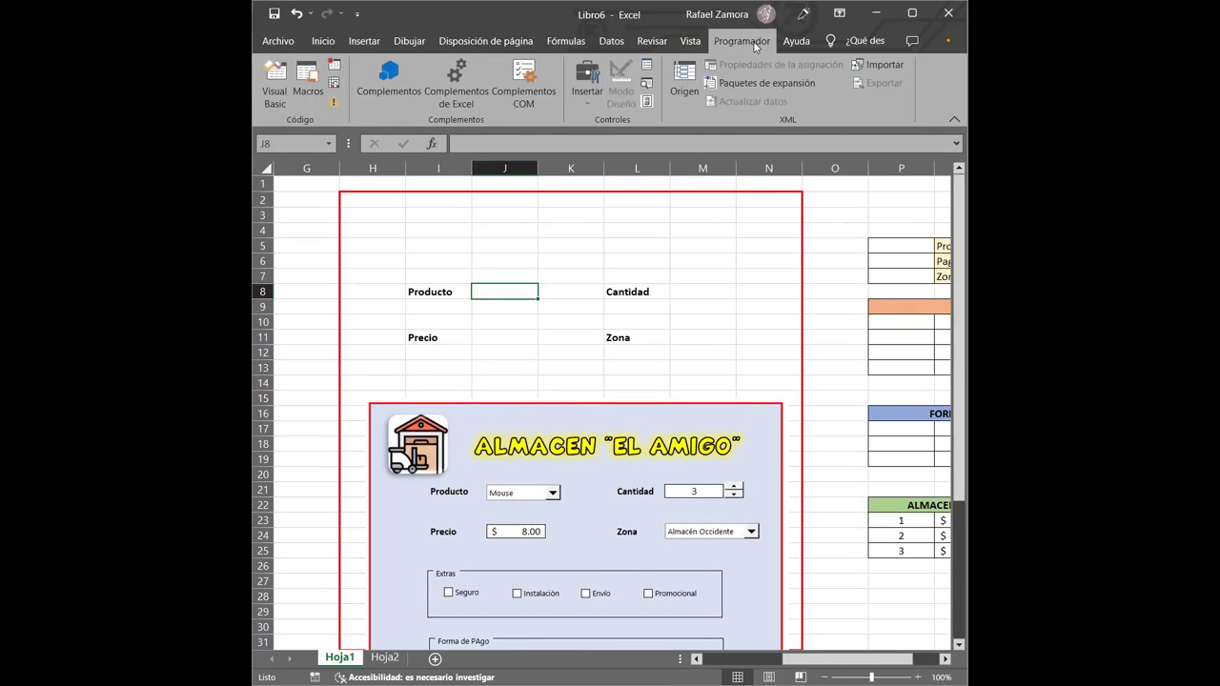
# Step: Draw a form-control combo box over cell J8 beside Producto and widen it to the right
pyautogui.click(604, 106)
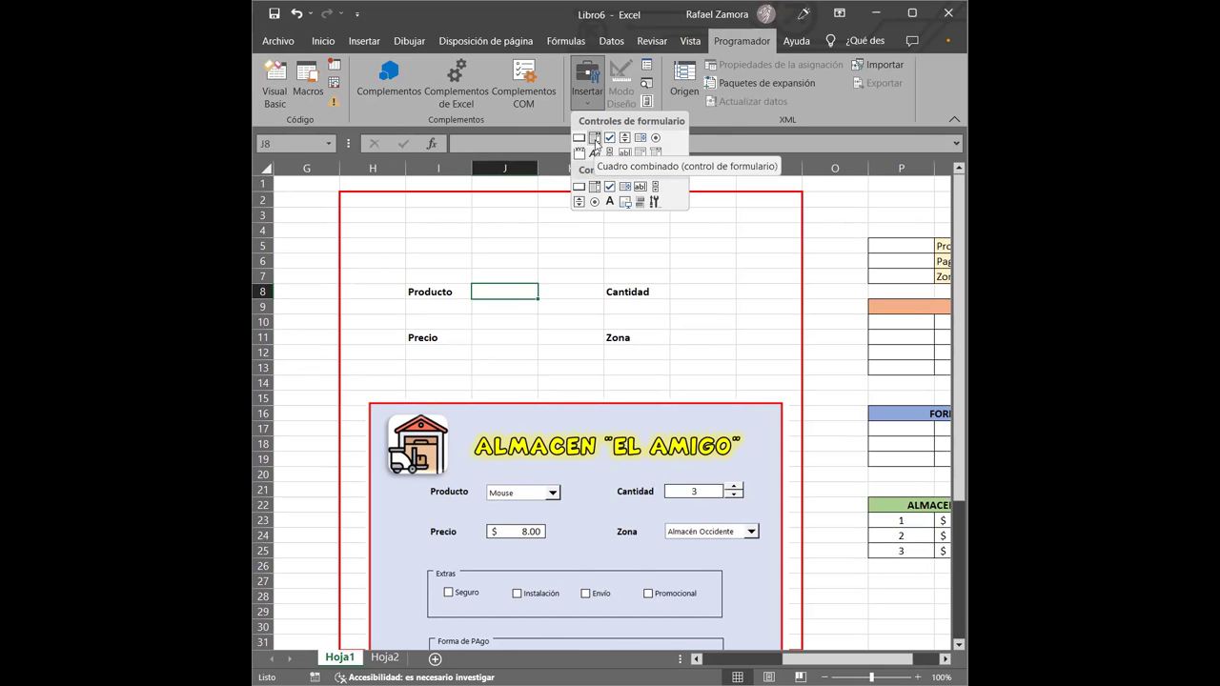
pyautogui.click(595, 139)
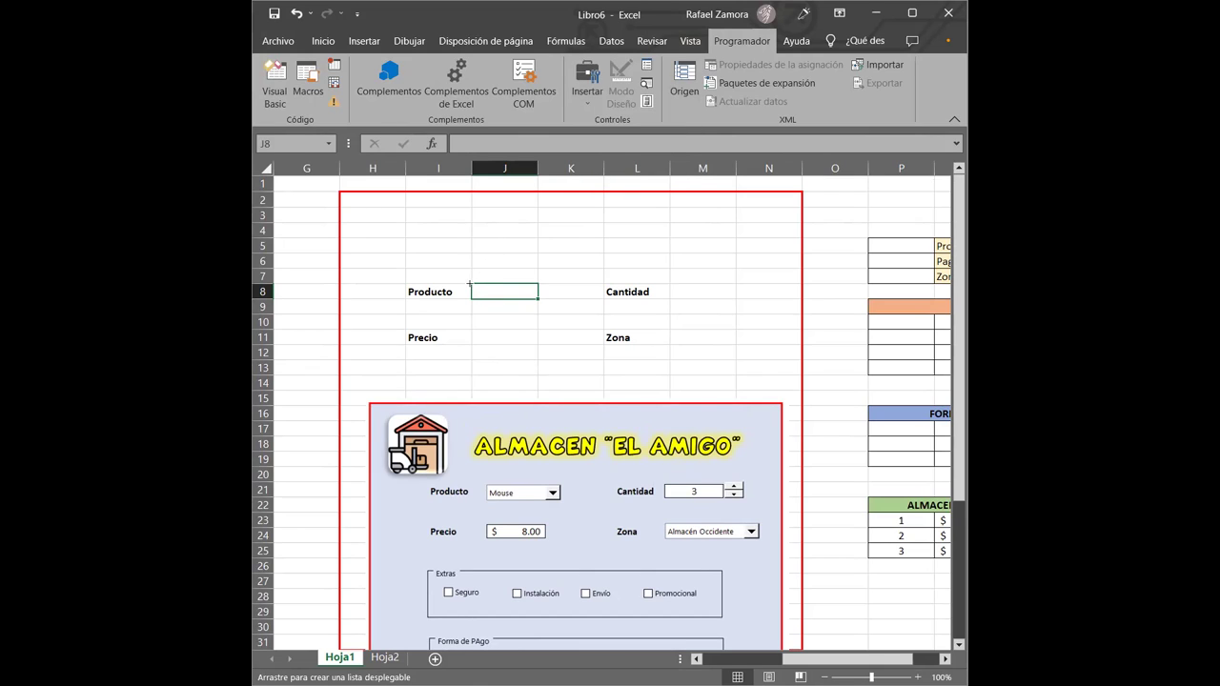
pyautogui.moveTo(471, 284); pyautogui.dragTo(539, 301)
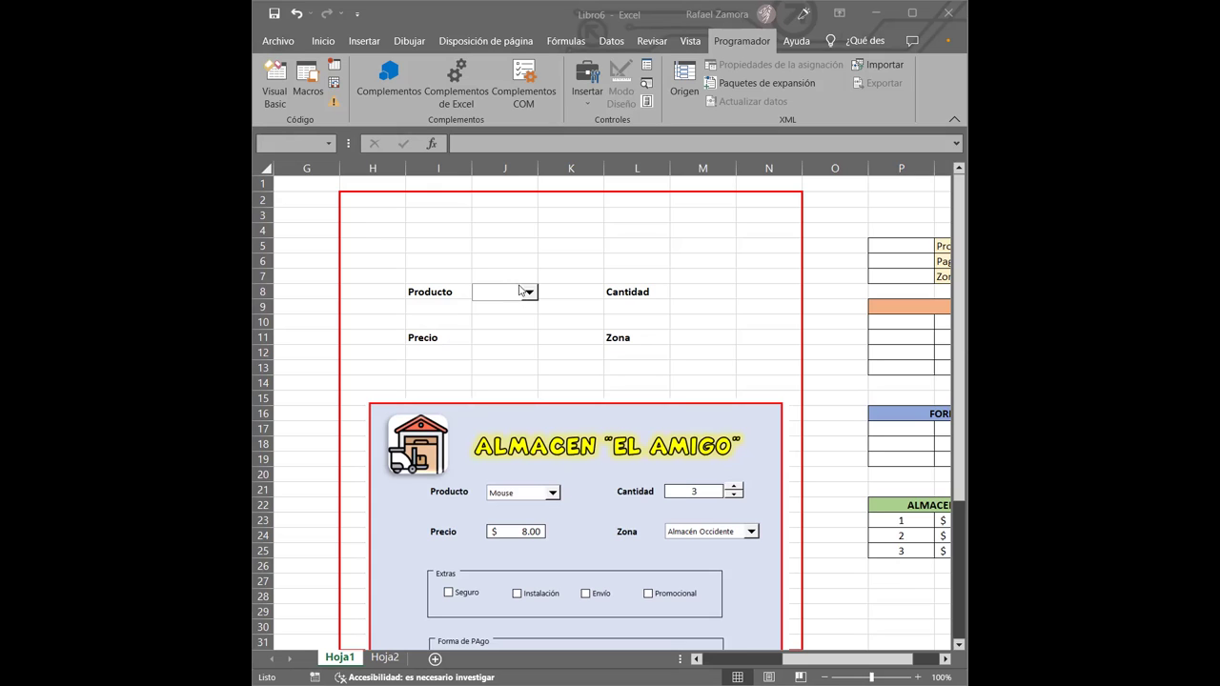
pyautogui.keyDown('ctrl'); pyautogui.click(526, 294); pyautogui.keyUp('ctrl')
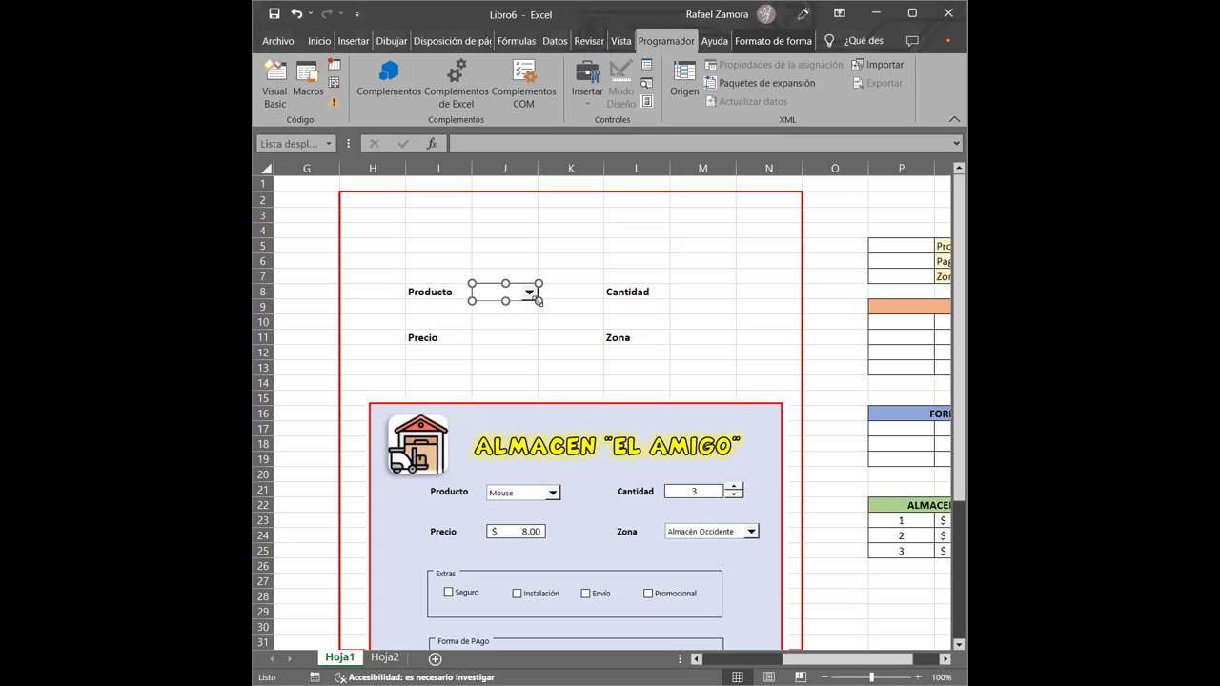
pyautogui.moveTo(538, 300); pyautogui.dragTo(561, 302)
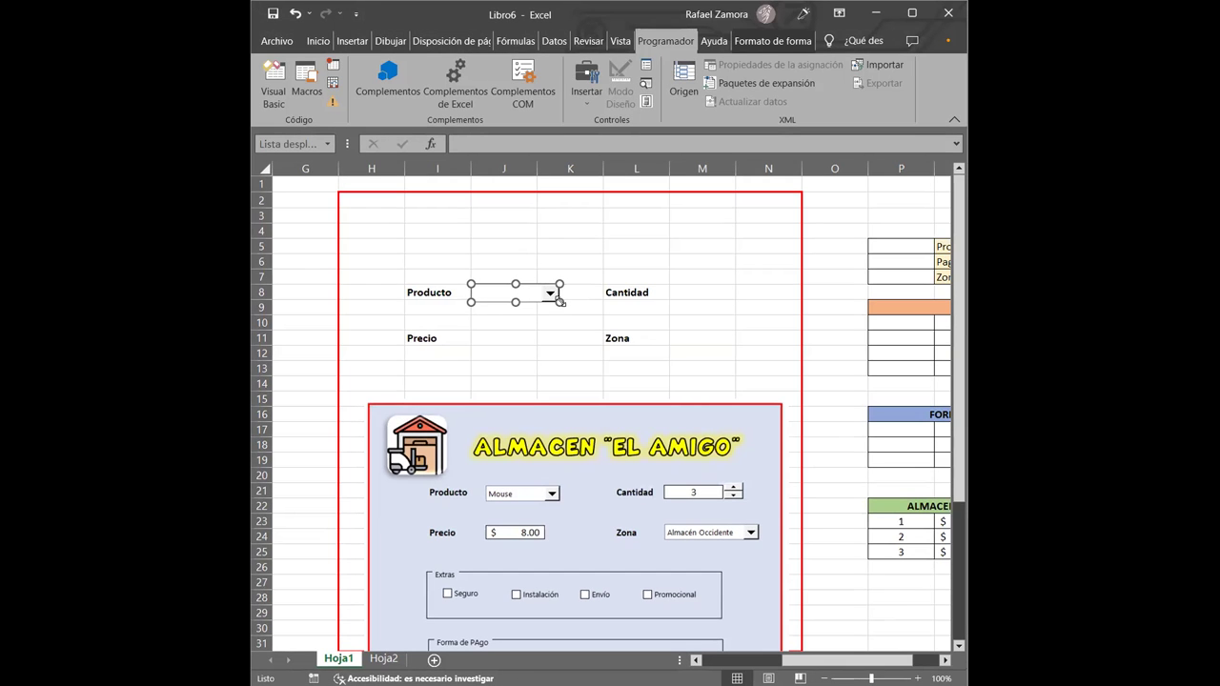
# Step: Trim the Producto drop-down's height slightly so it fits cell J8
pyautogui.click(567, 301)
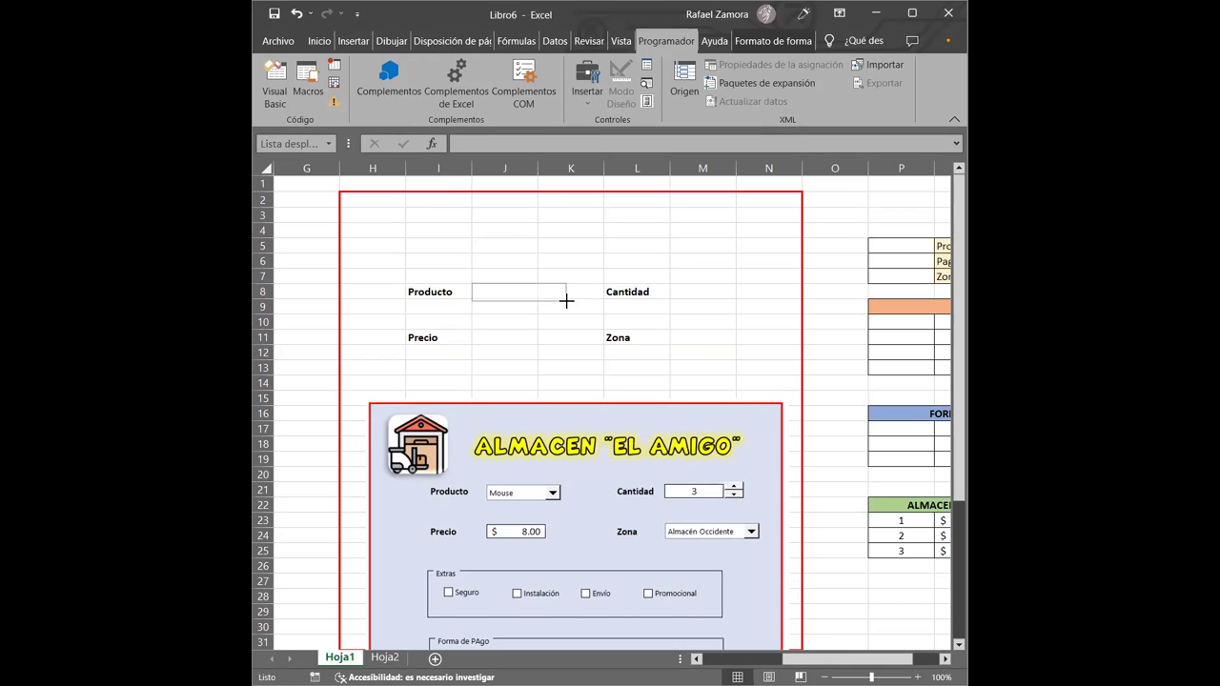
pyautogui.keyDown('ctrl'); pyautogui.click(567, 301); pyautogui.keyUp('ctrl')
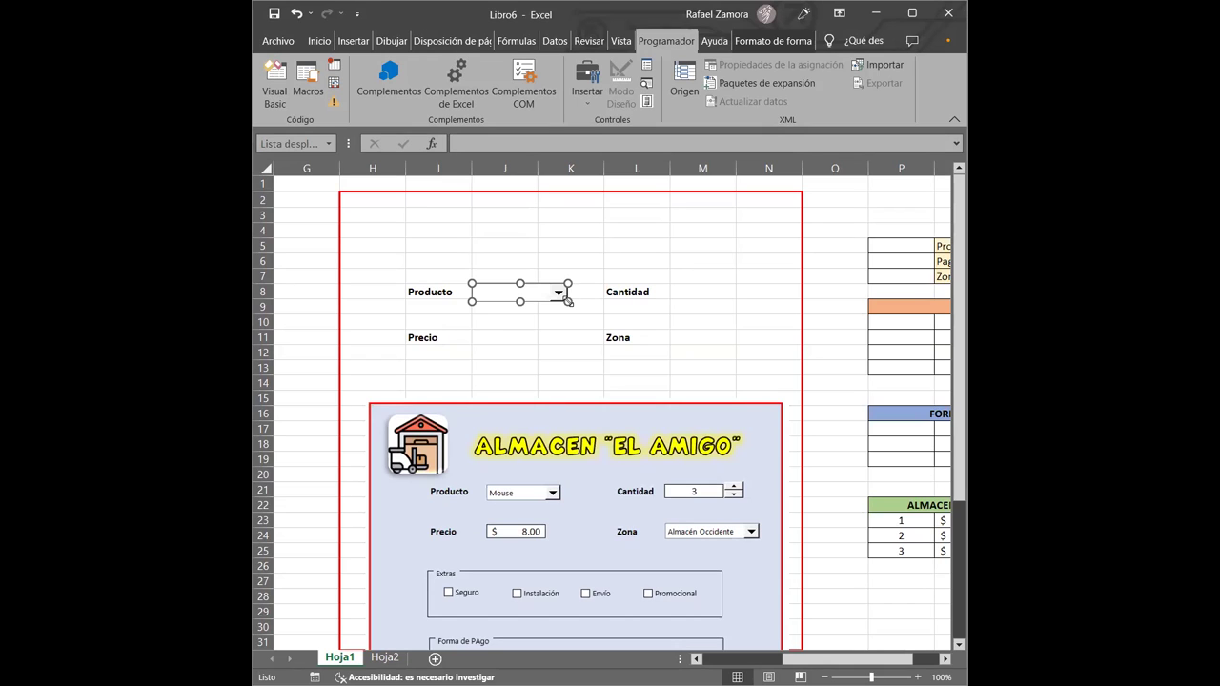
pyautogui.click(569, 252)
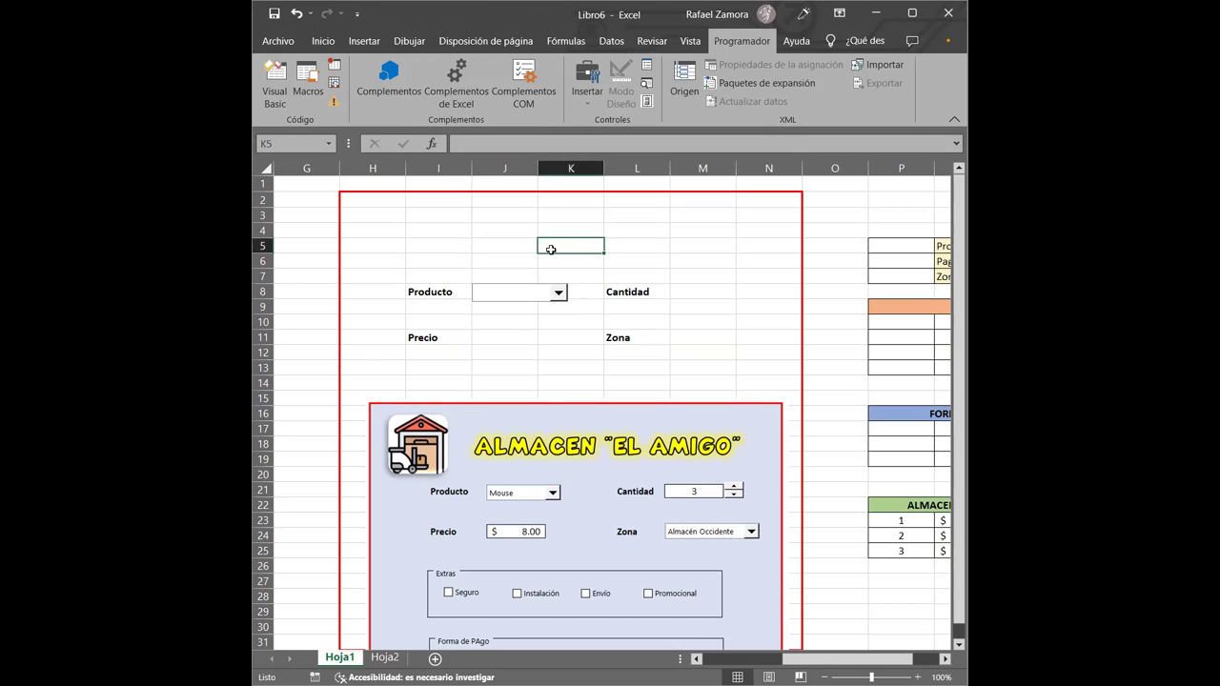
pyautogui.rightClick(540, 302)
pyautogui.moveTo(521, 303); pyautogui.dragTo(520, 298)
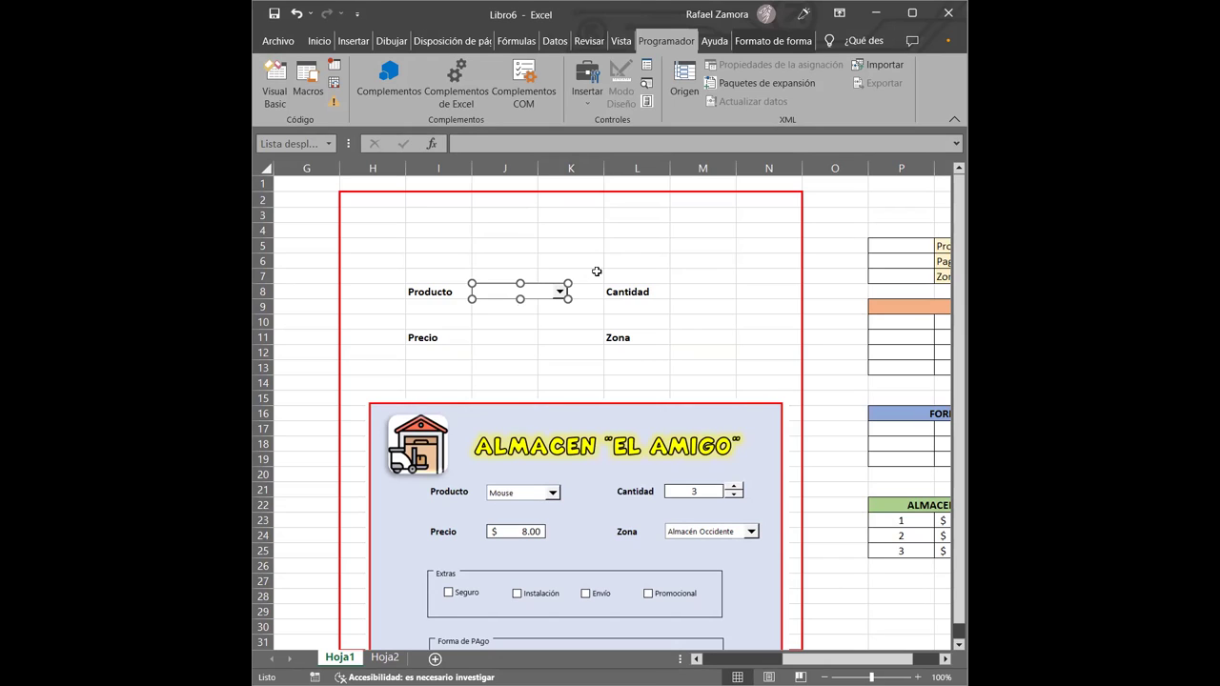
pyautogui.click(539, 260)
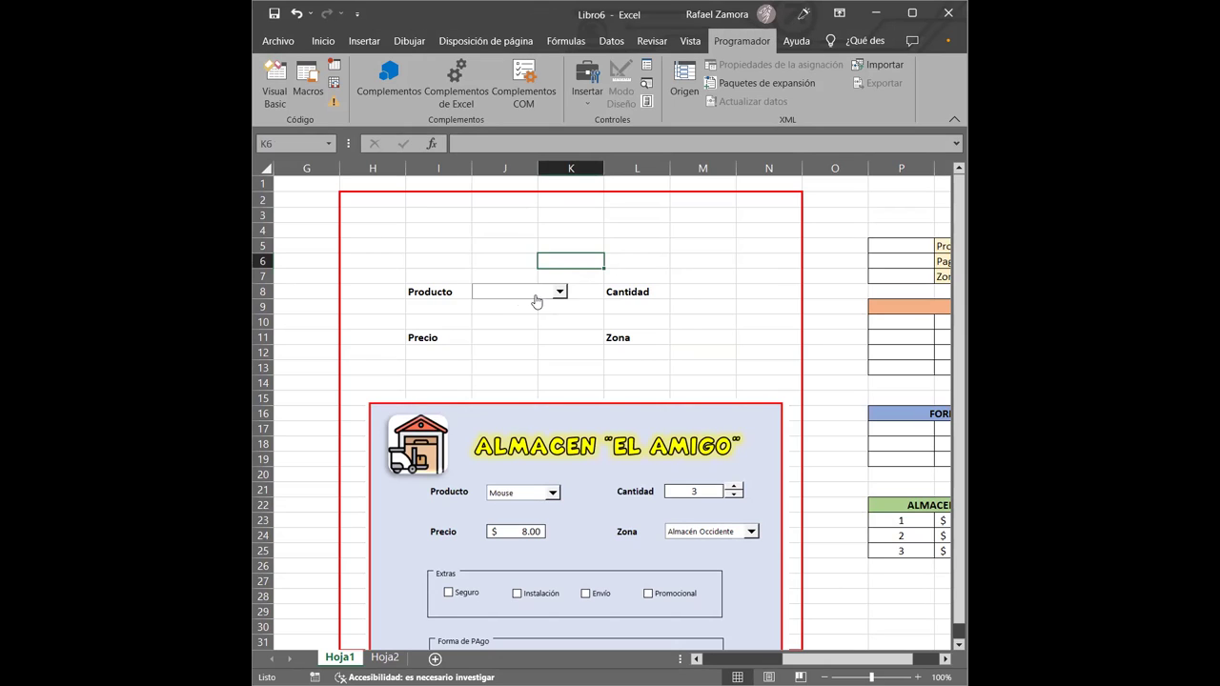
pyautogui.keyDown('ctrl'); pyautogui.click(527, 296); pyautogui.keyUp('ctrl')
pyautogui.rightClick(527, 295)
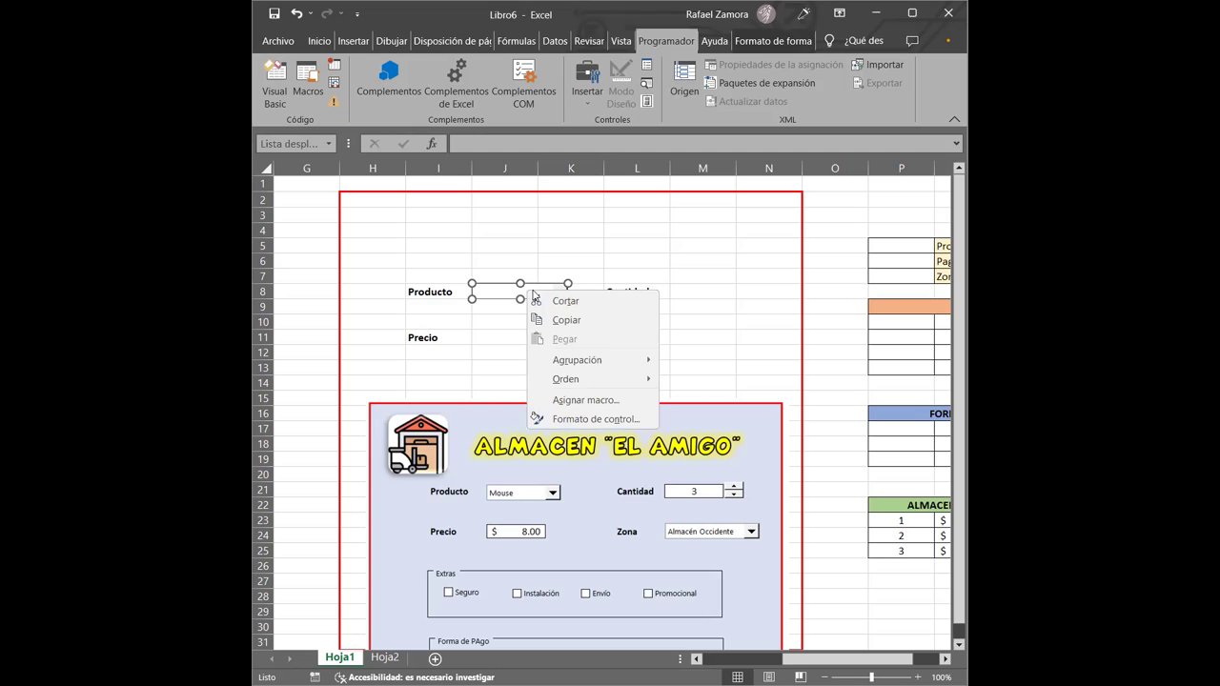
pyautogui.press('Escape')
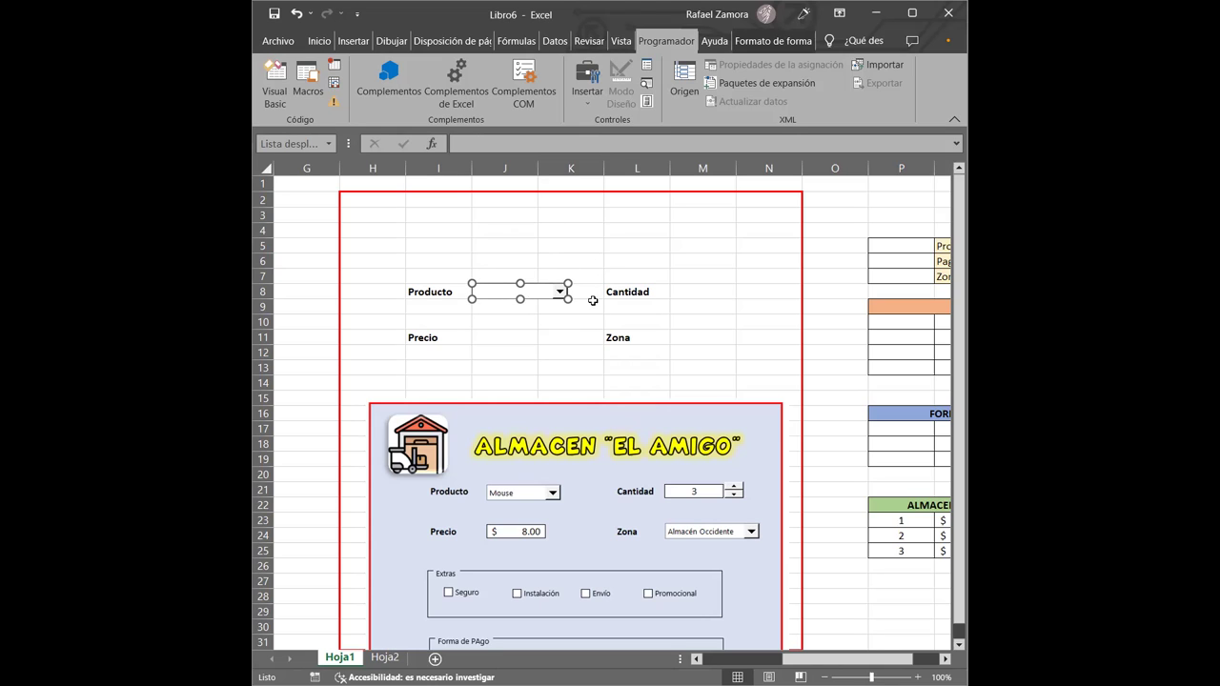
# Step: In Formato de control, set the Producto drop-down's Rango de entrada to Productos
pyautogui.click(507, 232)
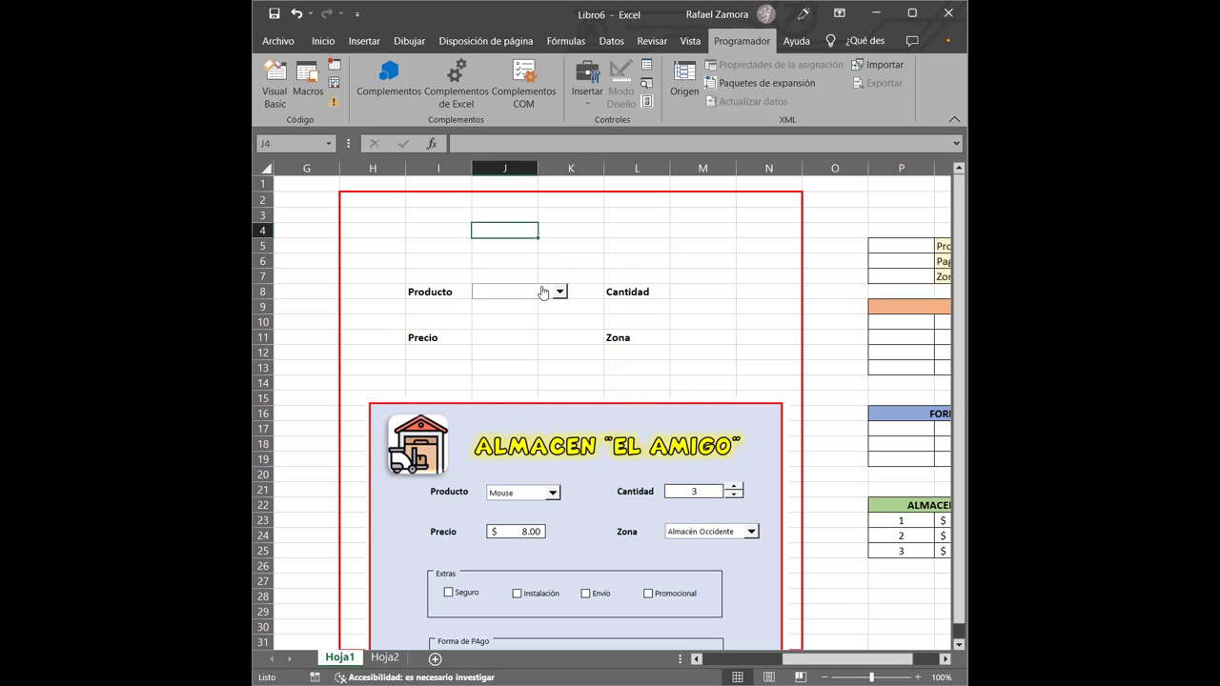
pyautogui.rightClick(525, 298)
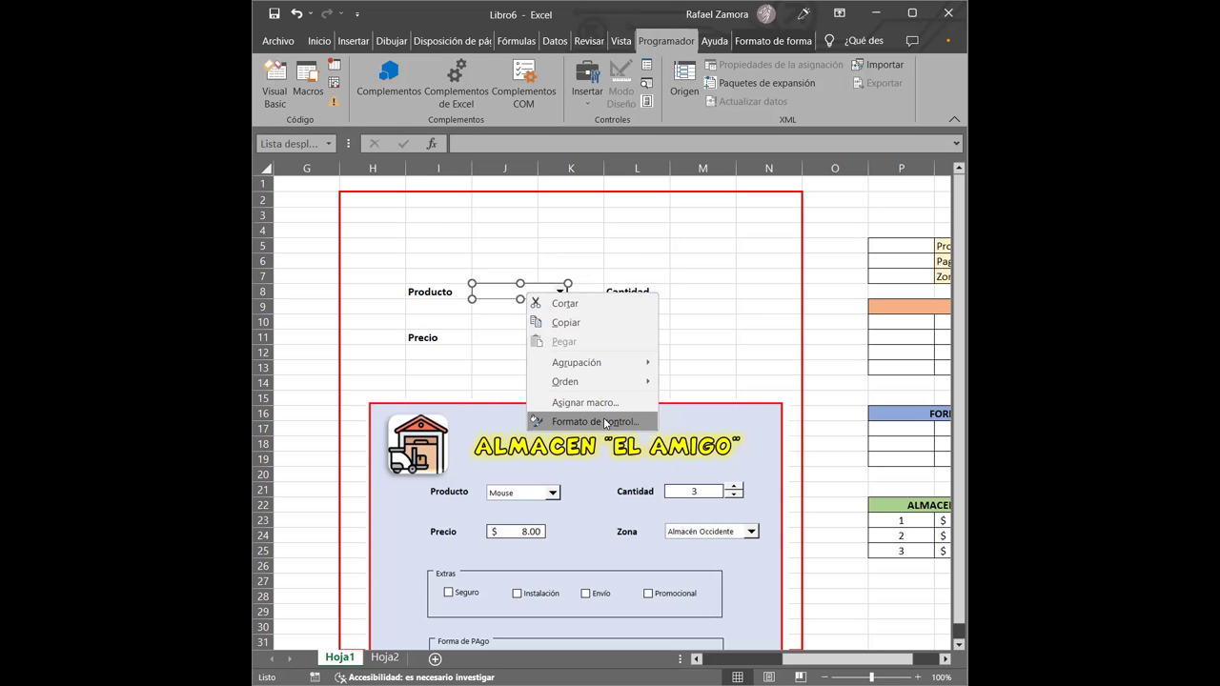
pyautogui.click(604, 417)
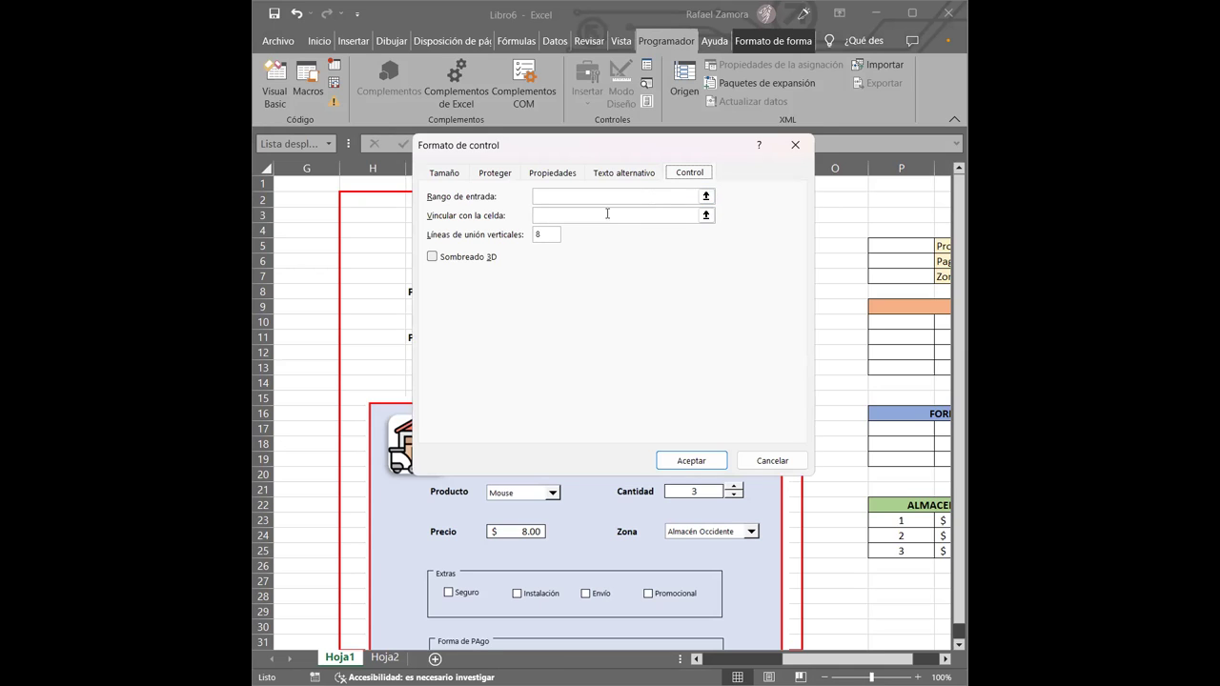
pyautogui.click(577, 196)
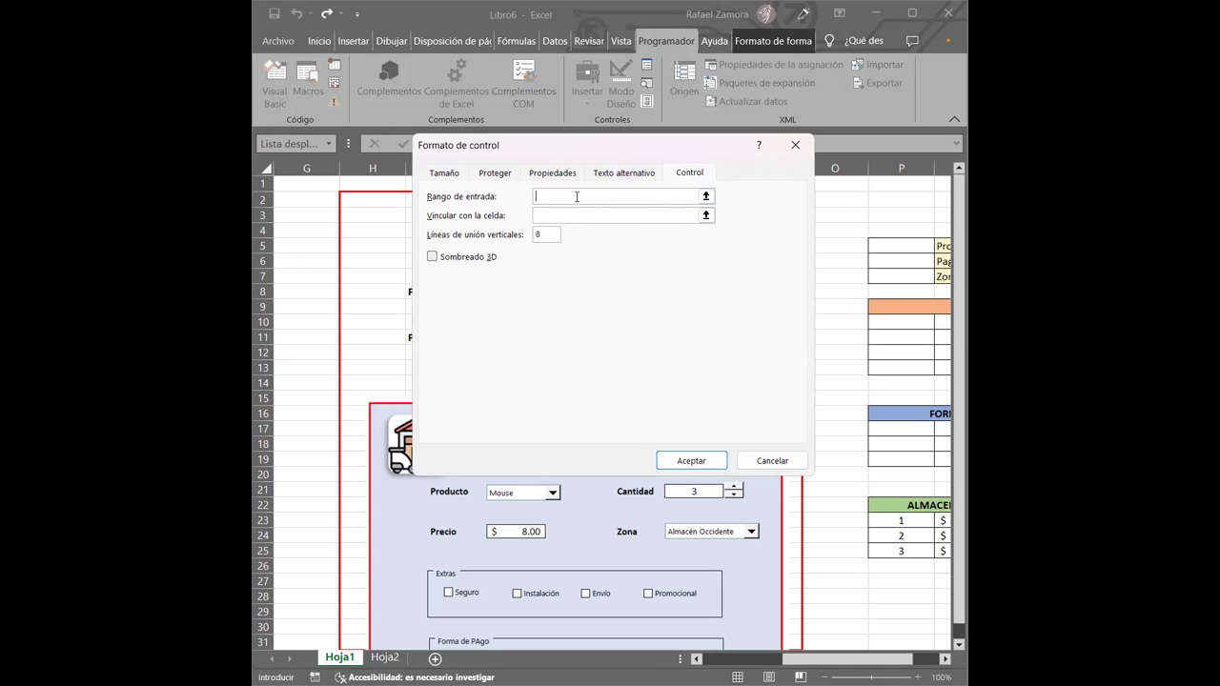
pyautogui.write('Producto')
pyautogui.press('Return')
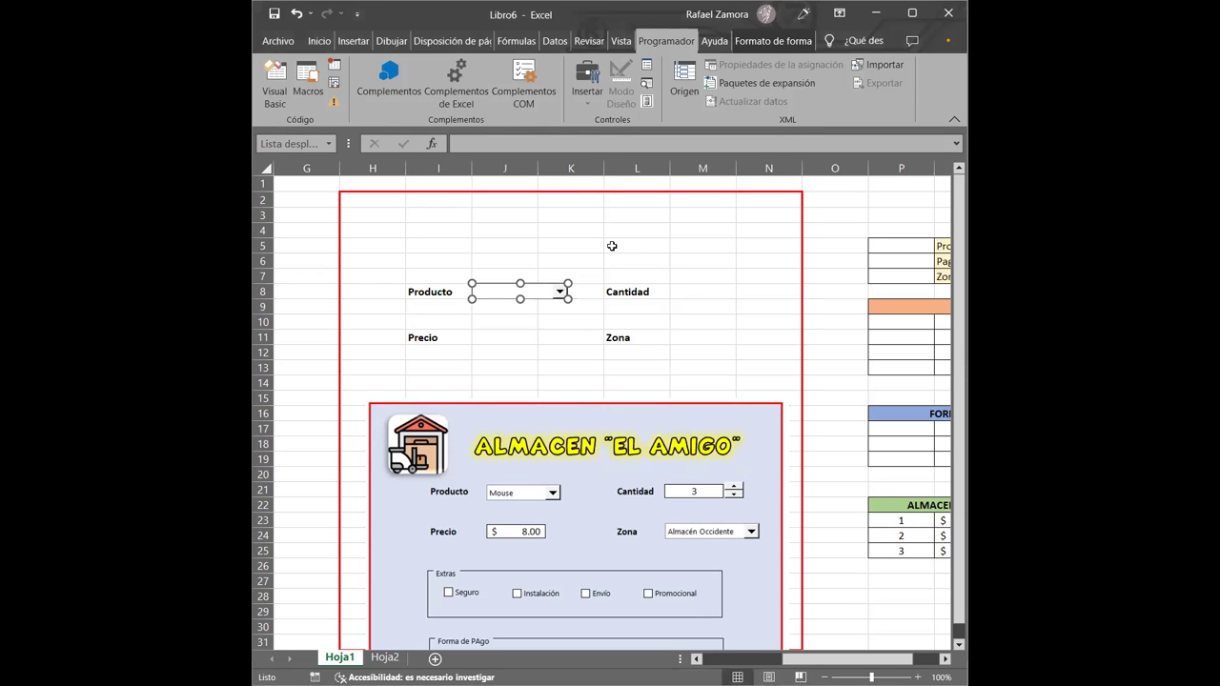
pyautogui.click(610, 245)
pyautogui.click(561, 292)
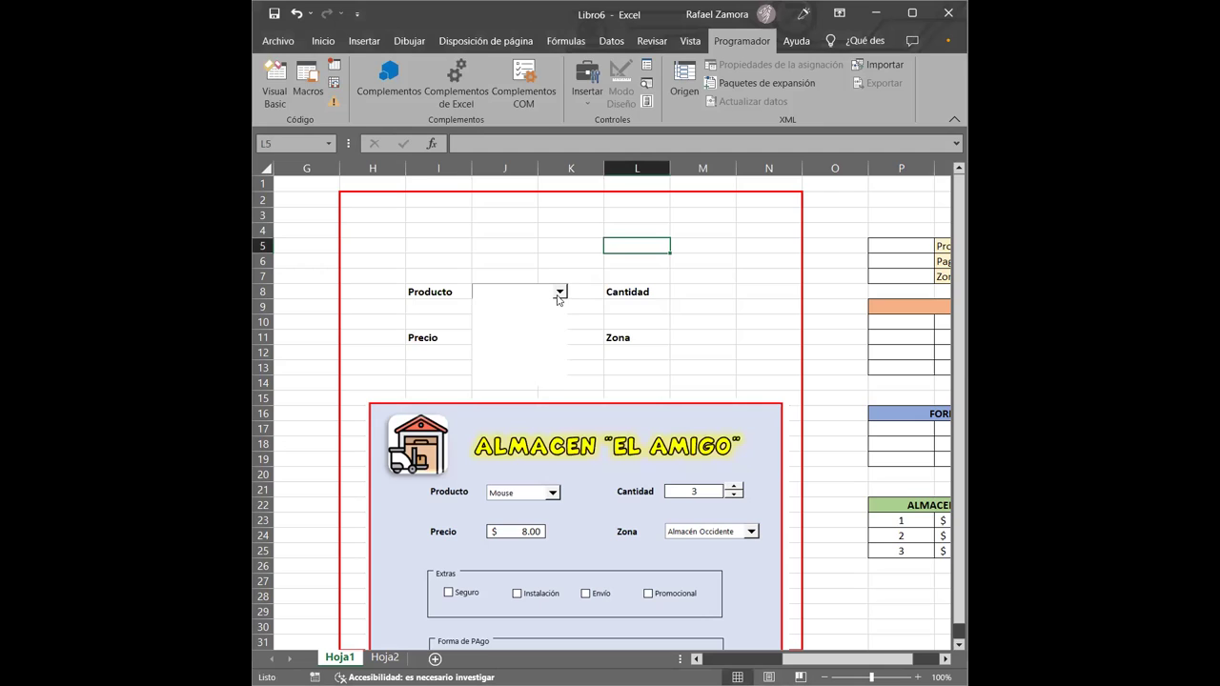
pyautogui.click(560, 233)
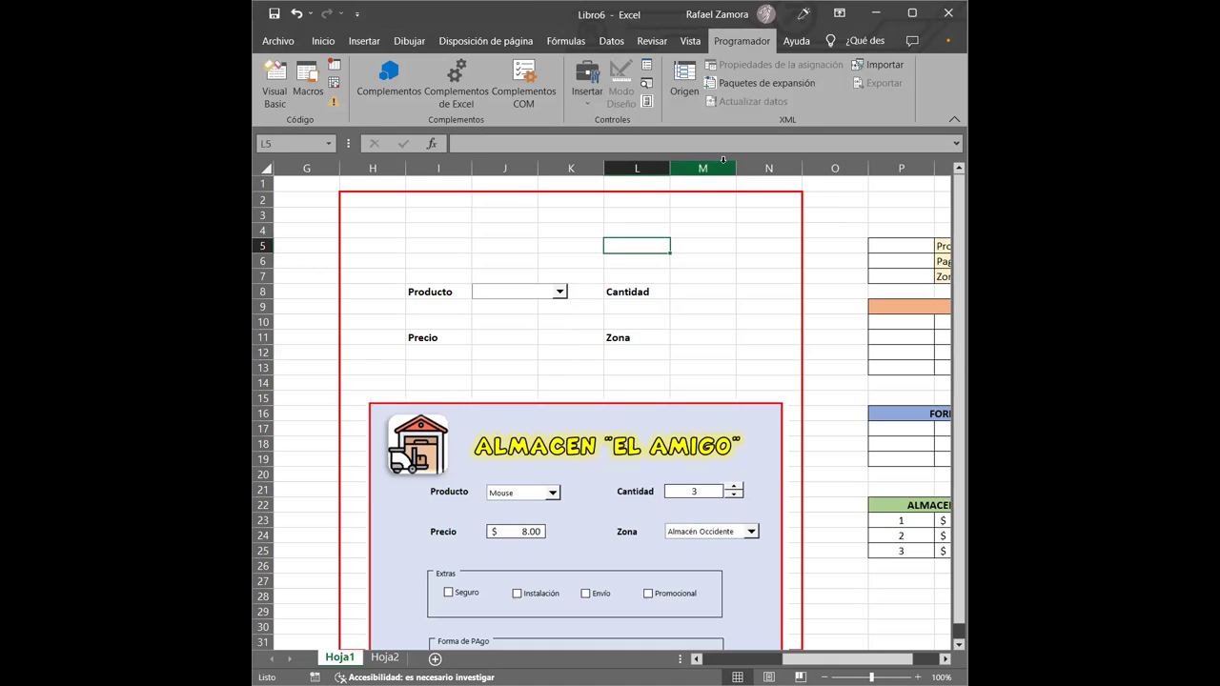
pyautogui.click(558, 293)
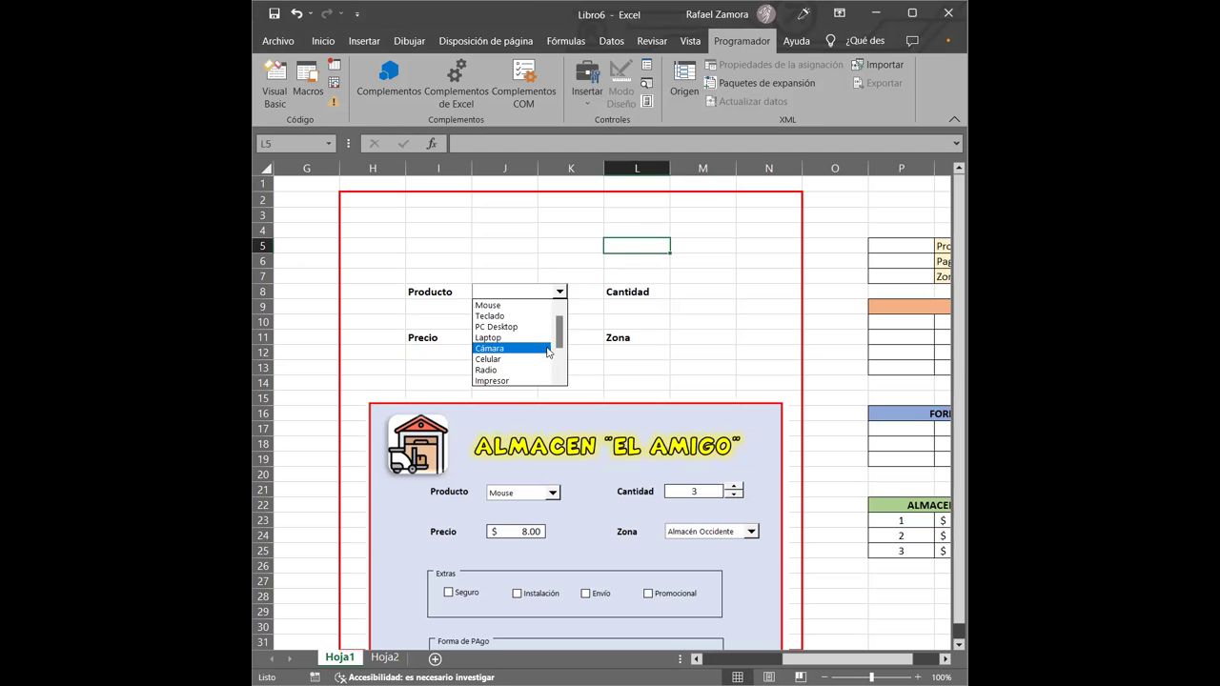
pyautogui.moveTo(560, 329)
pyautogui.mouseDown()
pyautogui.moveTo(568, 341)
pyautogui.moveTo(567, 310)
pyautogui.mouseUp()
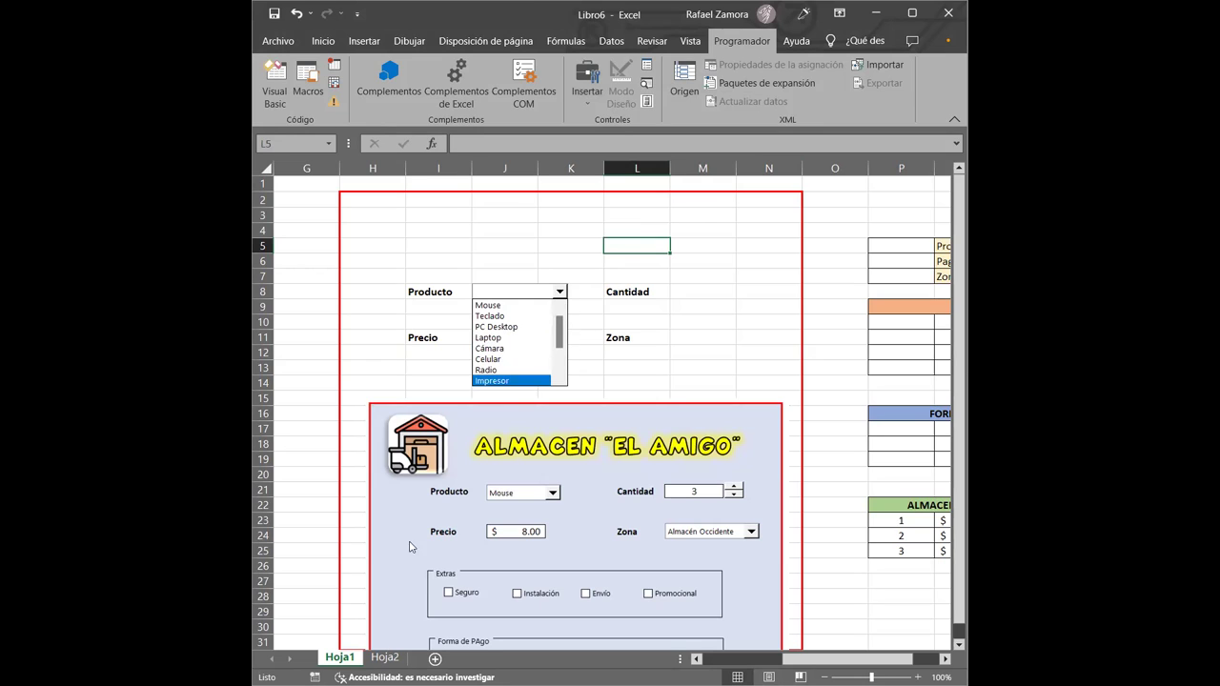
pyautogui.click(463, 204)
pyautogui.click(385, 658)
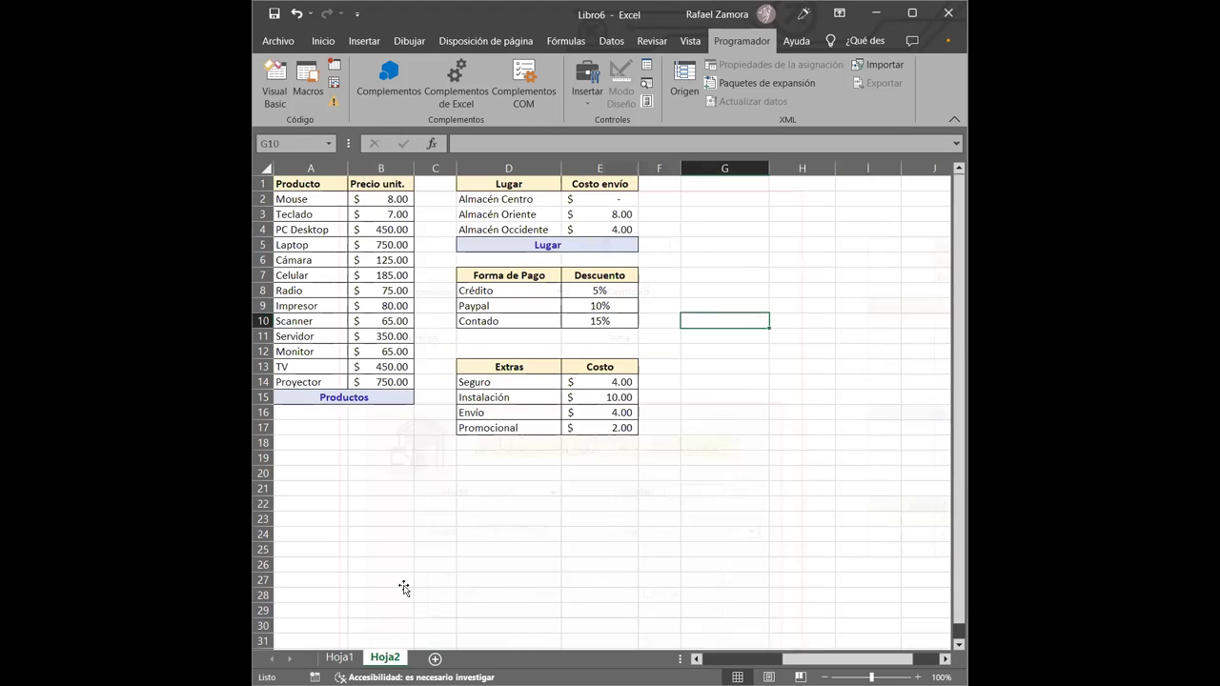
pyautogui.moveTo(310, 198); pyautogui.dragTo(314, 381)
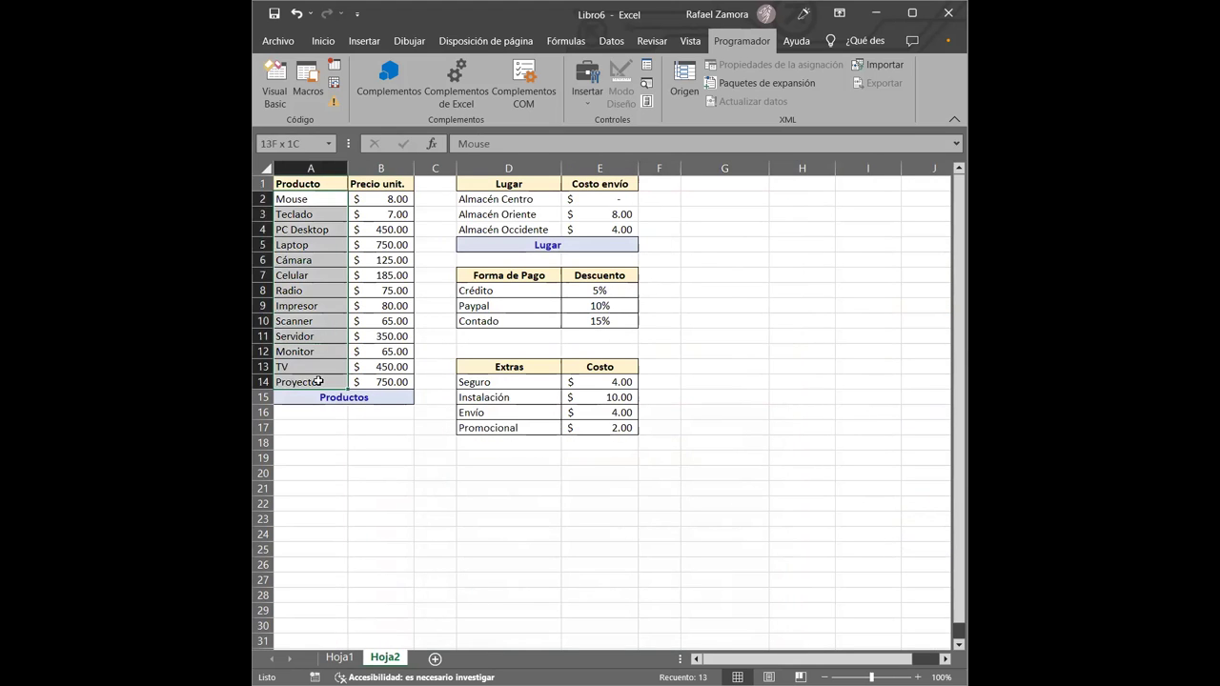
pyautogui.click(381, 602)
pyautogui.click(339, 657)
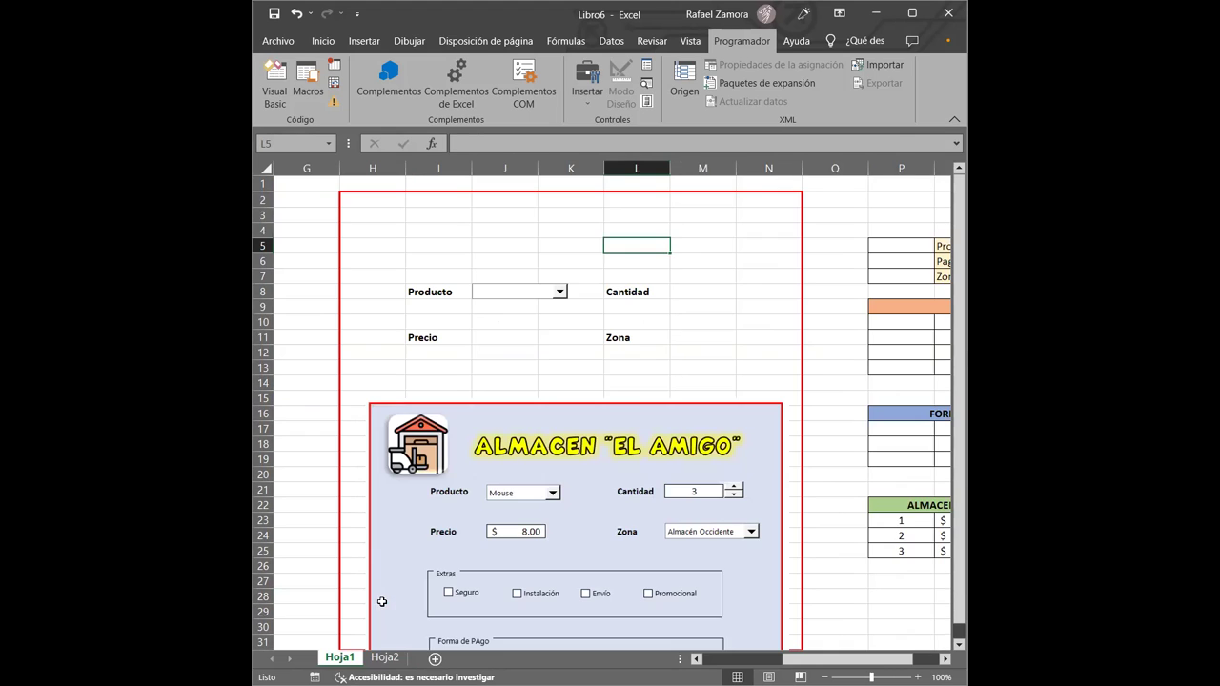
pyautogui.click(560, 292)
pyautogui.click(509, 263)
# Step: In Formato de control, set the Producto drop-down's Vincular con la celda to $P$5
pyautogui.rightClick(524, 294)
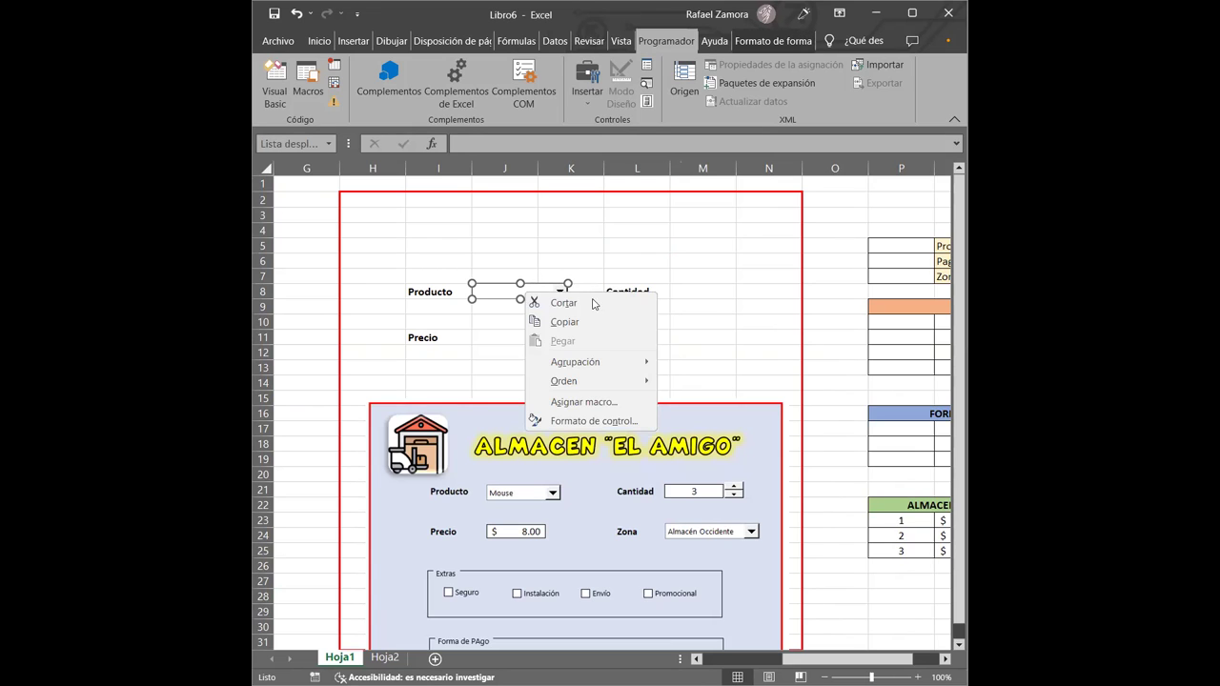
pyautogui.click(598, 420)
pyautogui.write('Productos')
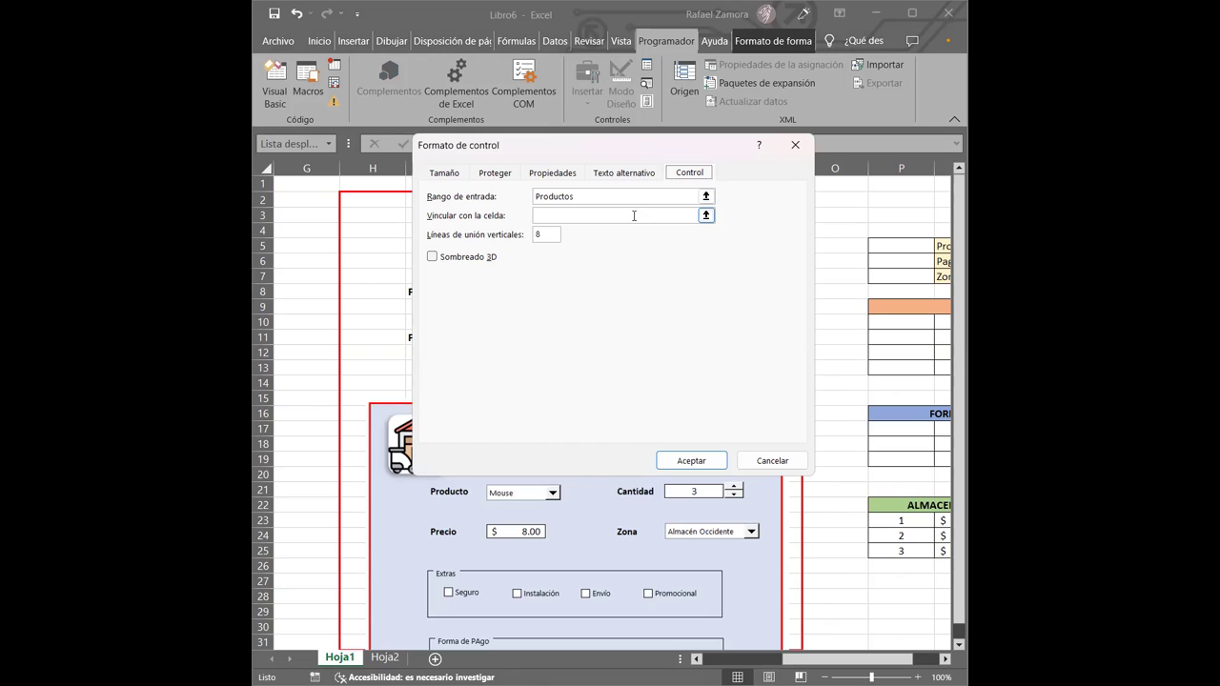
pyautogui.click(628, 222)
pyautogui.click(600, 194)
pyautogui.press('Tab')
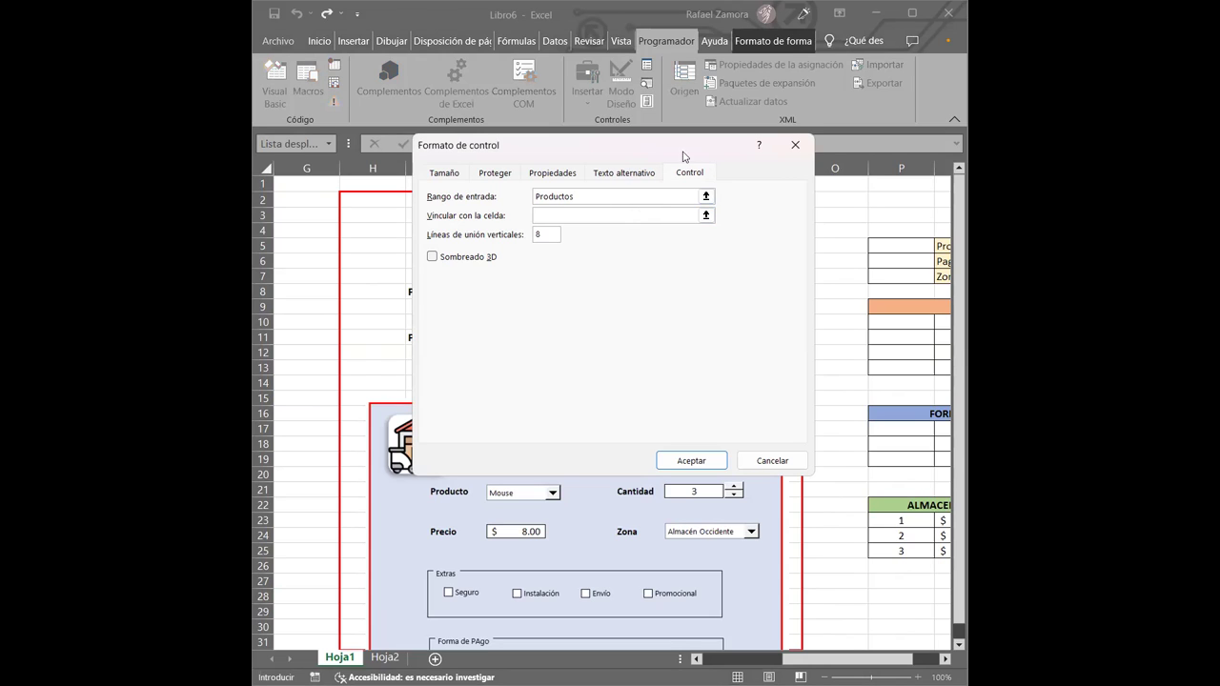
pyautogui.hscroll(1, 872, 579)
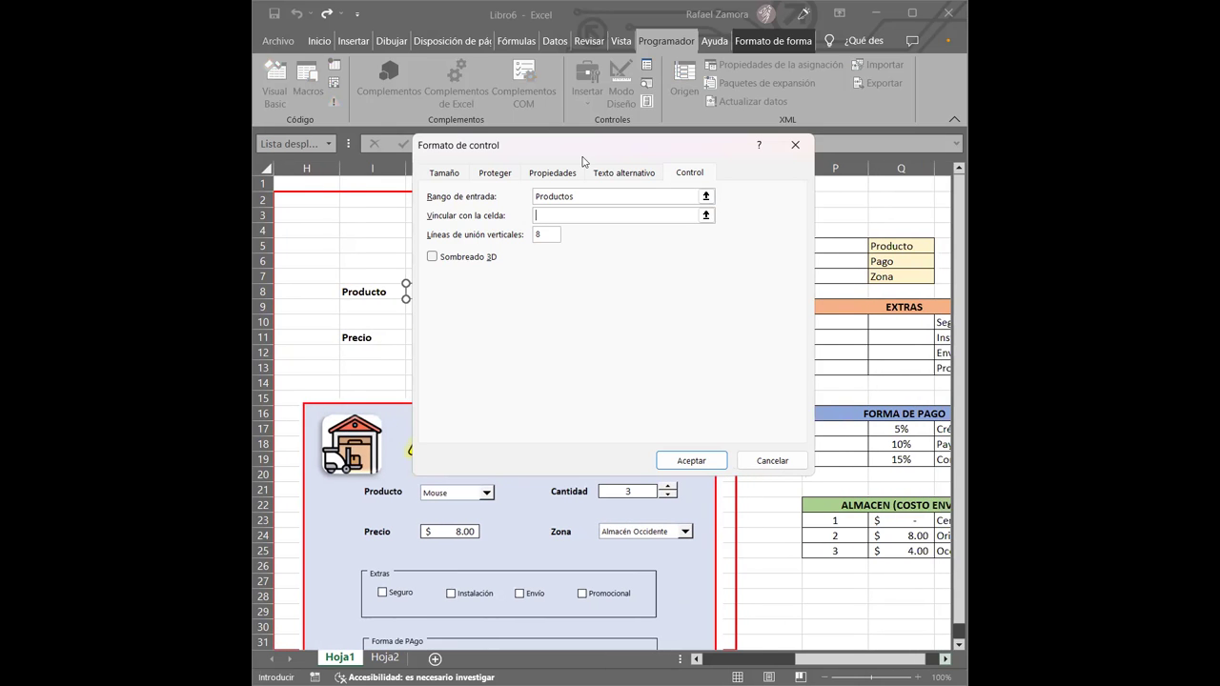
pyautogui.moveTo(652, 143); pyautogui.dragTo(528, 119)
pyautogui.click(844, 246)
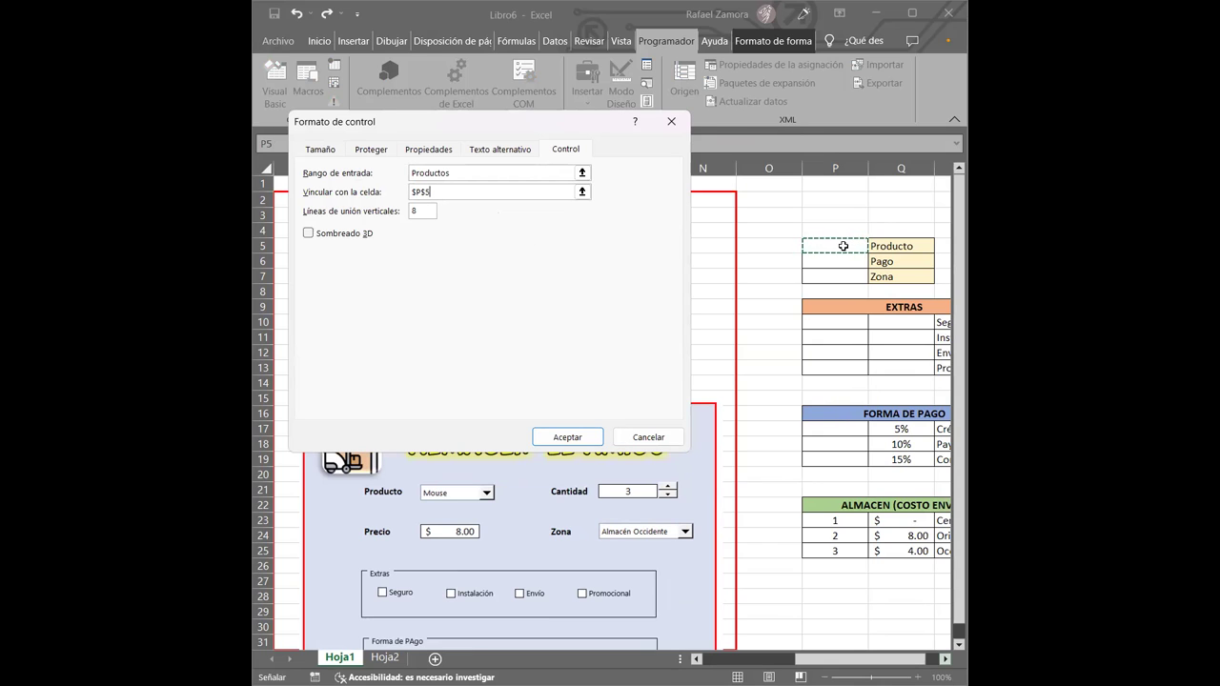
pyautogui.click(567, 438)
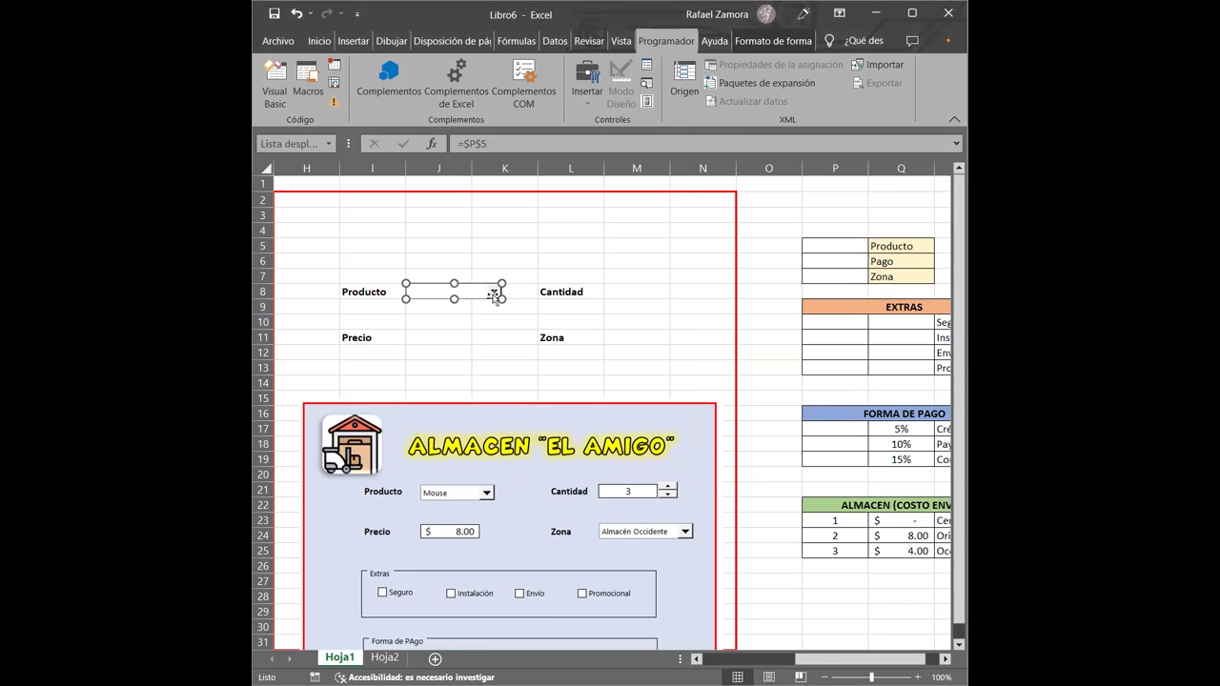
# Step: Test the Producto drop-down by choosing Mouse from its list
pyautogui.click(559, 250)
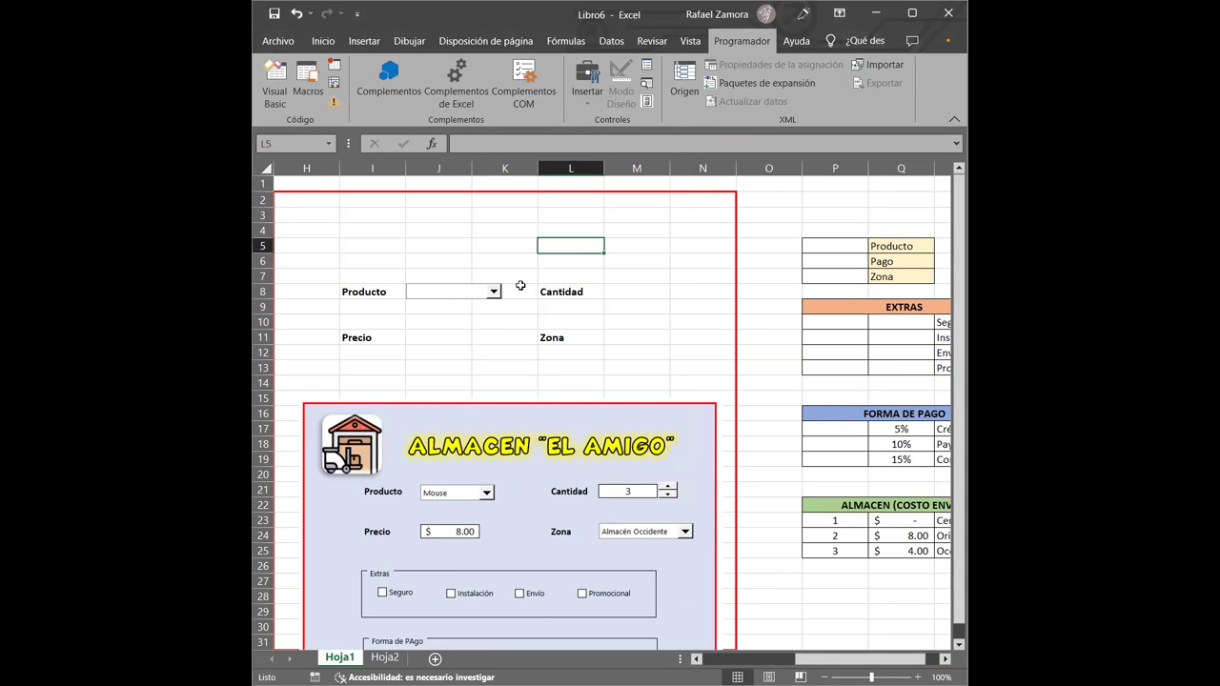
pyautogui.click(641, 244)
pyautogui.click(437, 242)
pyautogui.click(536, 245)
pyautogui.click(495, 293)
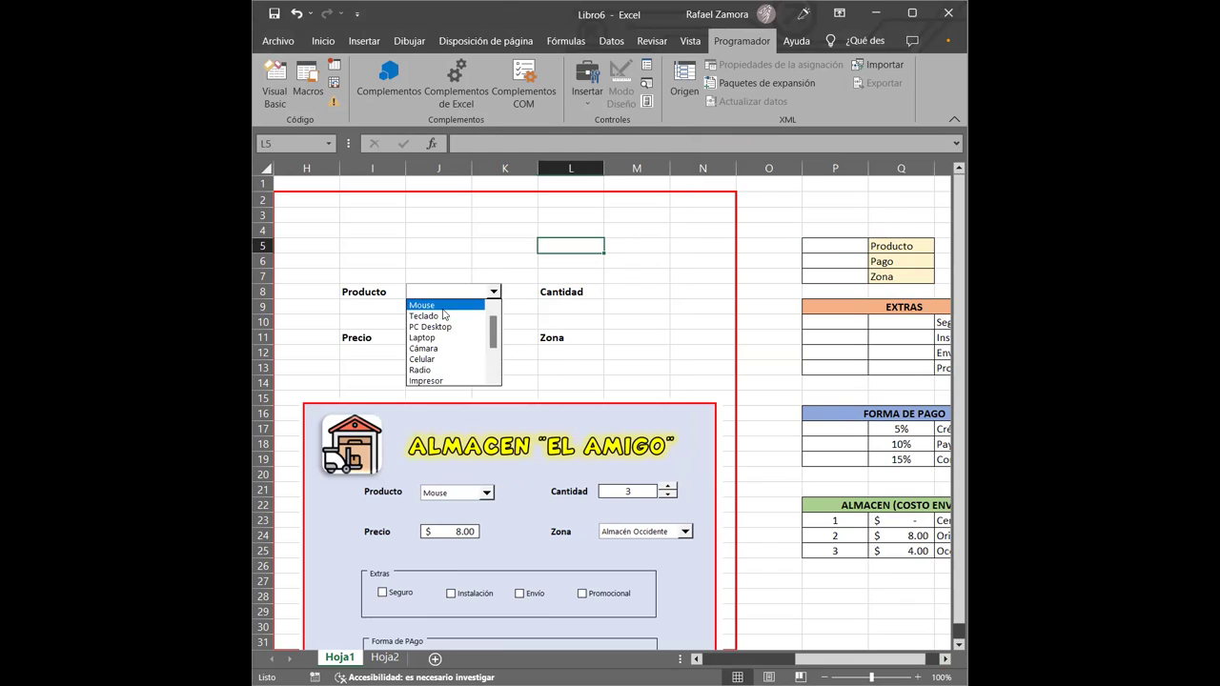
pyautogui.click(443, 306)
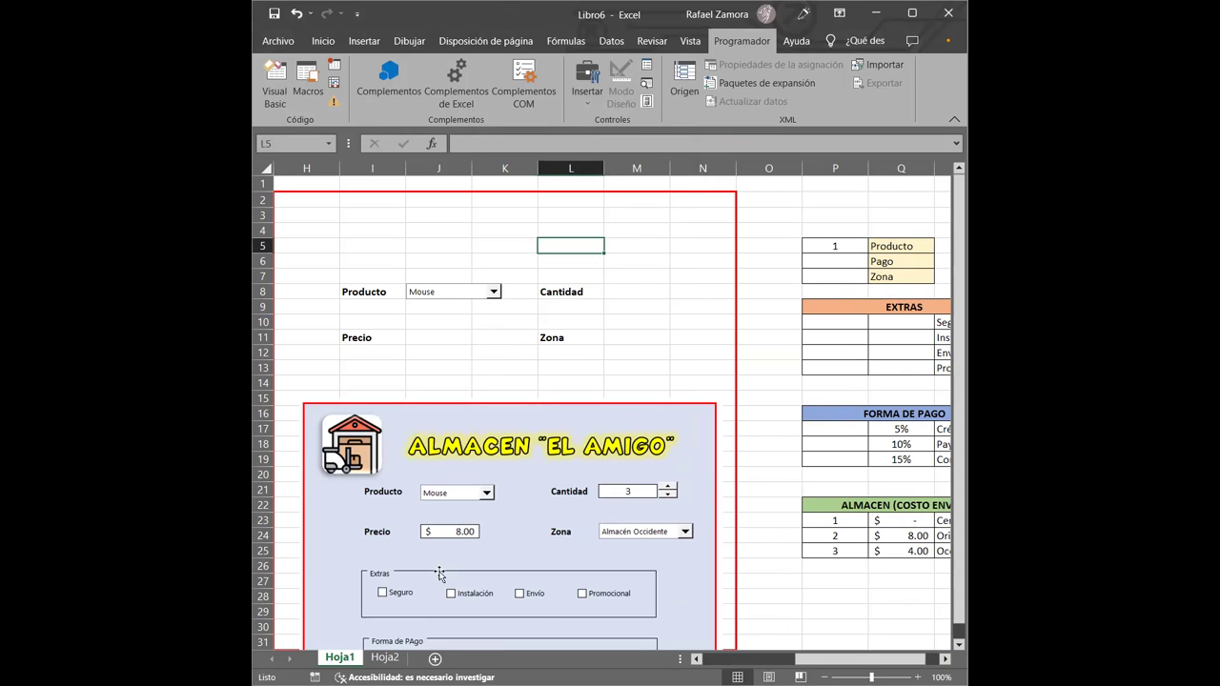
# Step: Review the product names A2:A14 on Hoja2, then return to Hoja1
pyautogui.click(385, 658)
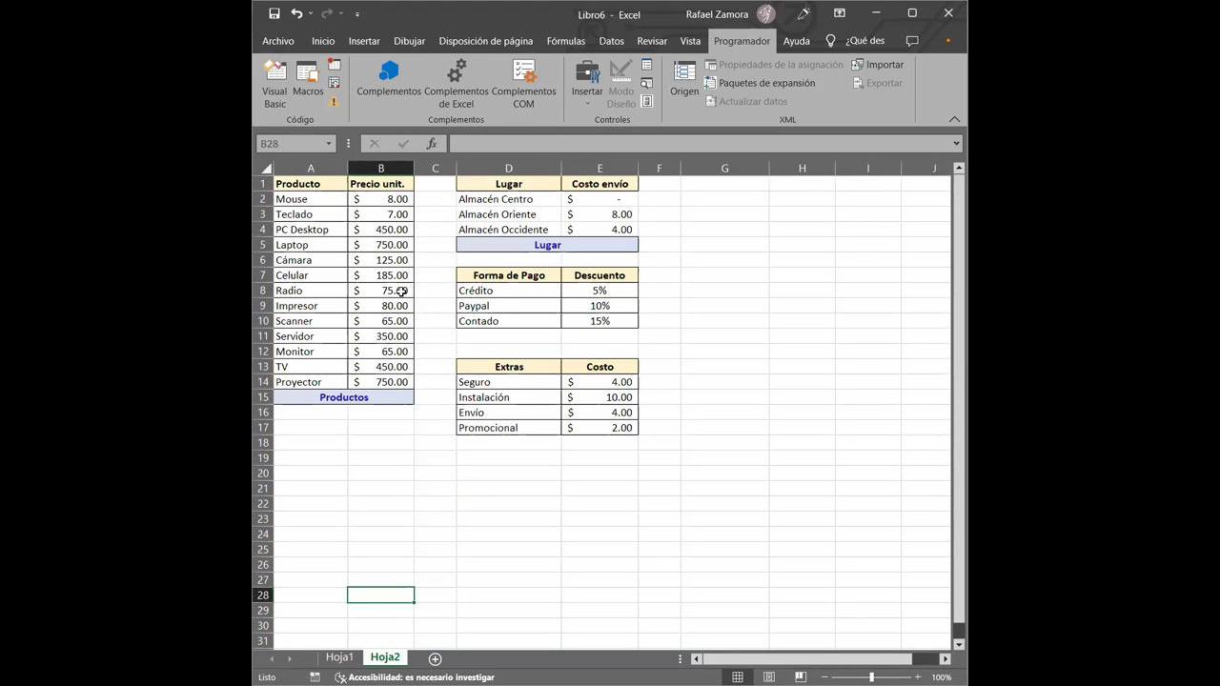
pyautogui.click(308, 198)
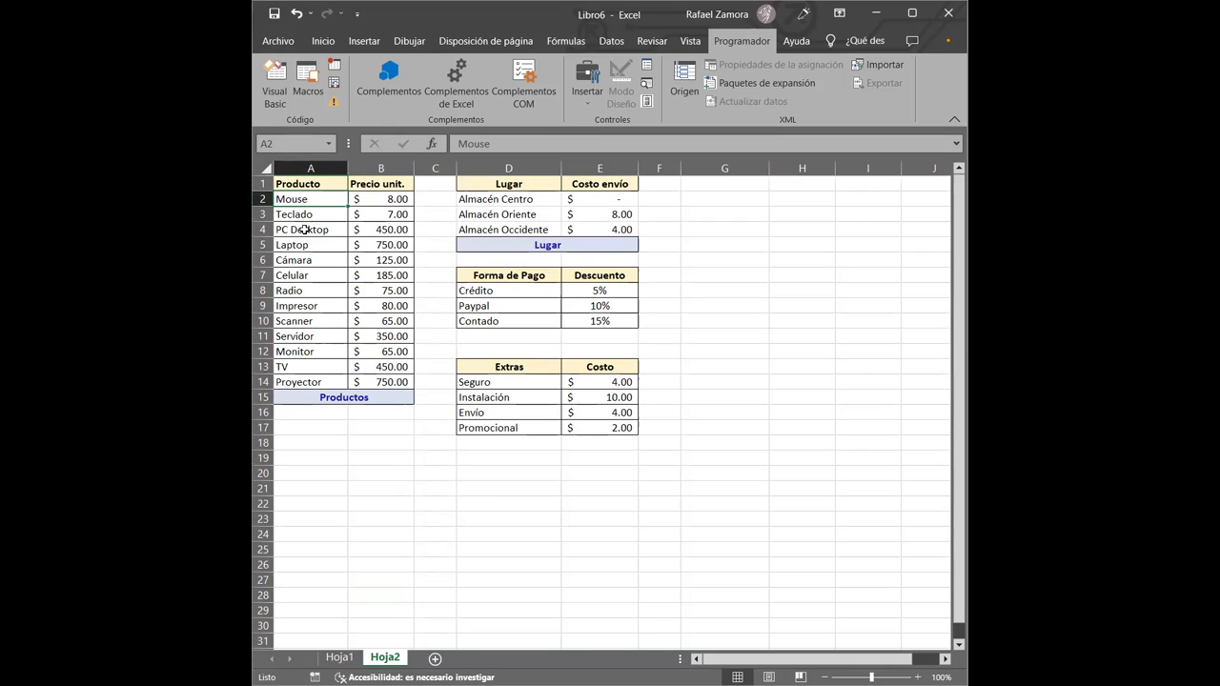
pyautogui.moveTo(321, 198); pyautogui.dragTo(317, 382)
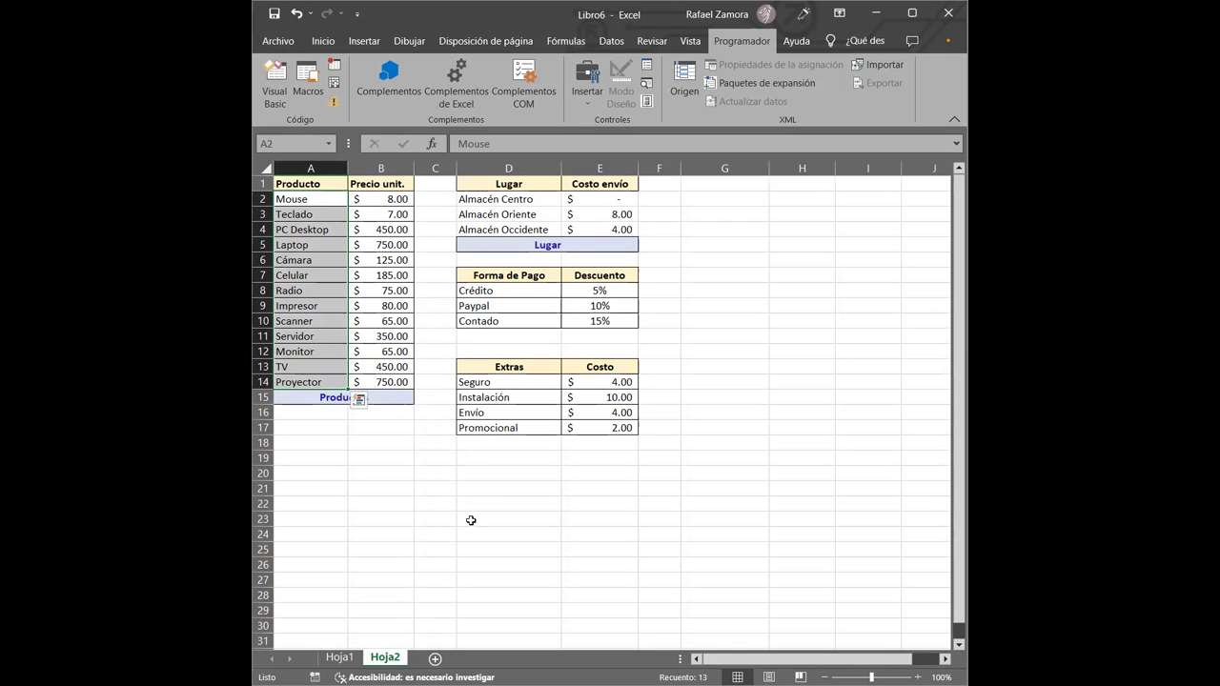
pyautogui.click(509, 549)
pyautogui.click(340, 657)
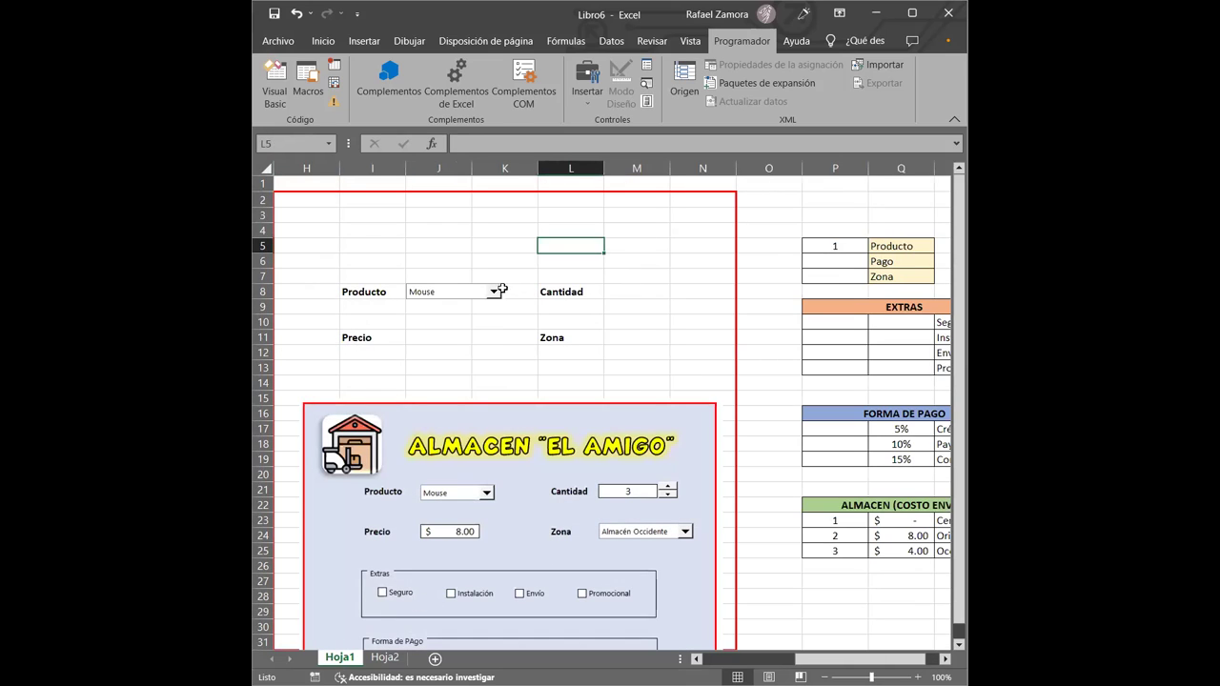
# Step: Choose Teclado, Cámara, then Monitor in the Producto drop-down so P5 reads 11
pyautogui.click(844, 240)
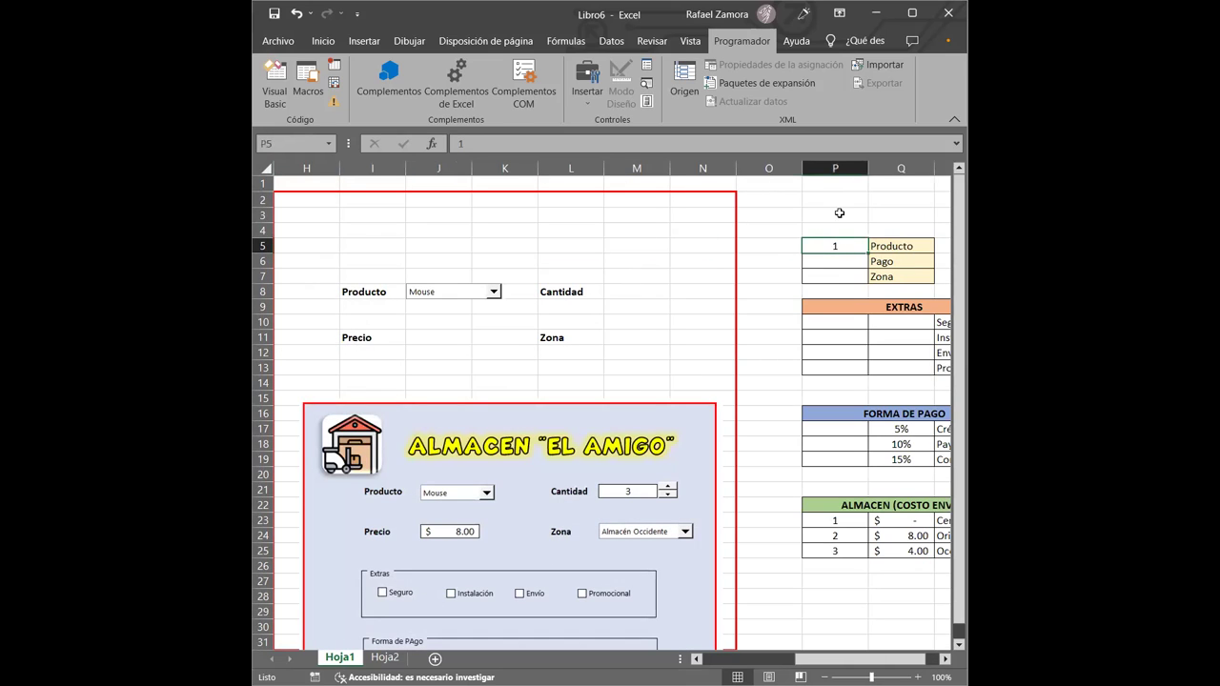
pyautogui.click(494, 292)
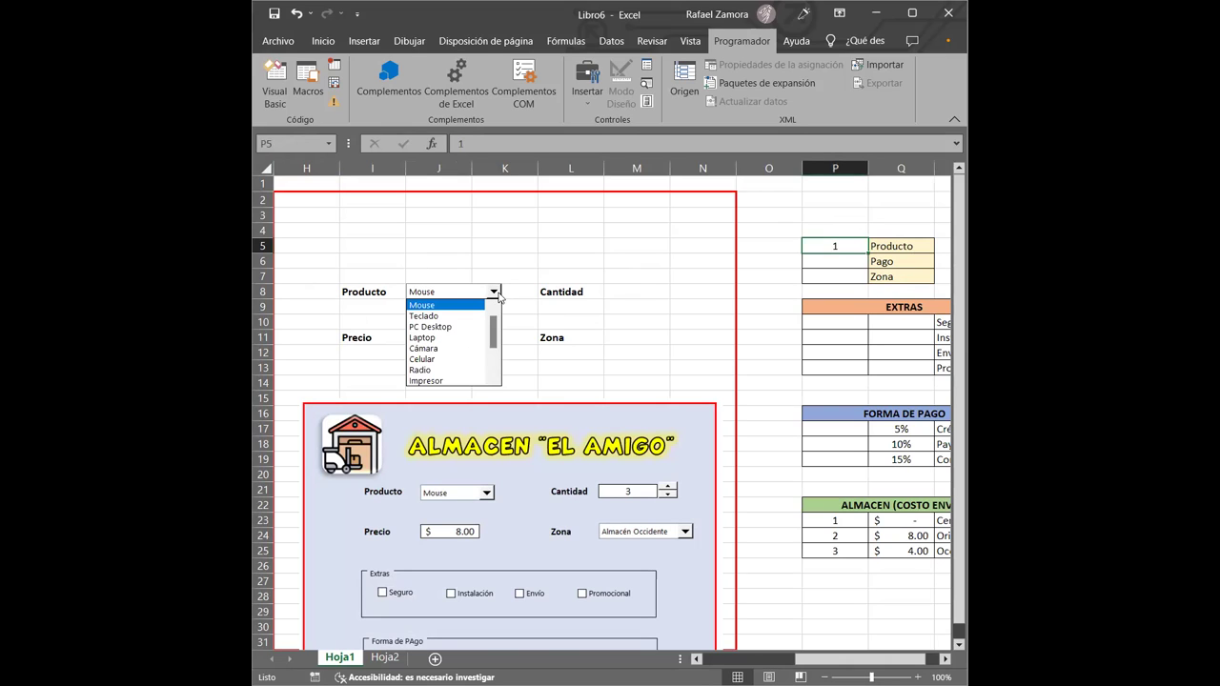
pyautogui.click(465, 315)
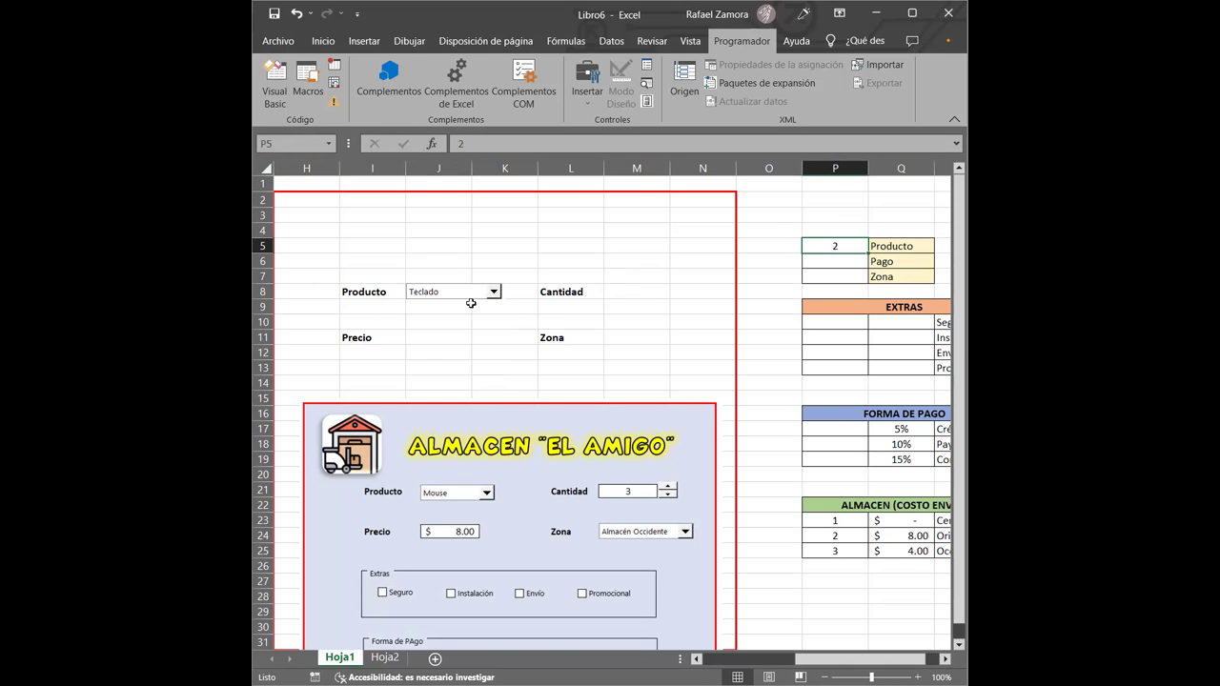
pyautogui.click(492, 294)
pyautogui.click(448, 333)
pyautogui.click(495, 296)
pyautogui.click(424, 371)
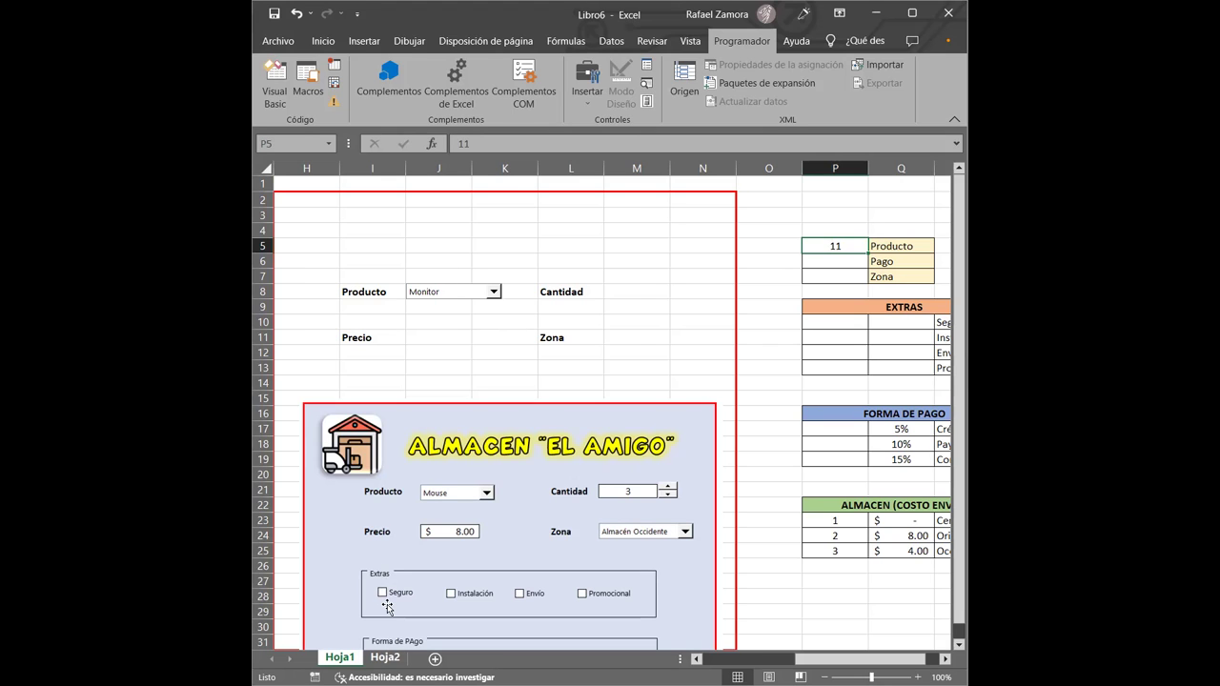
pyautogui.click(385, 657)
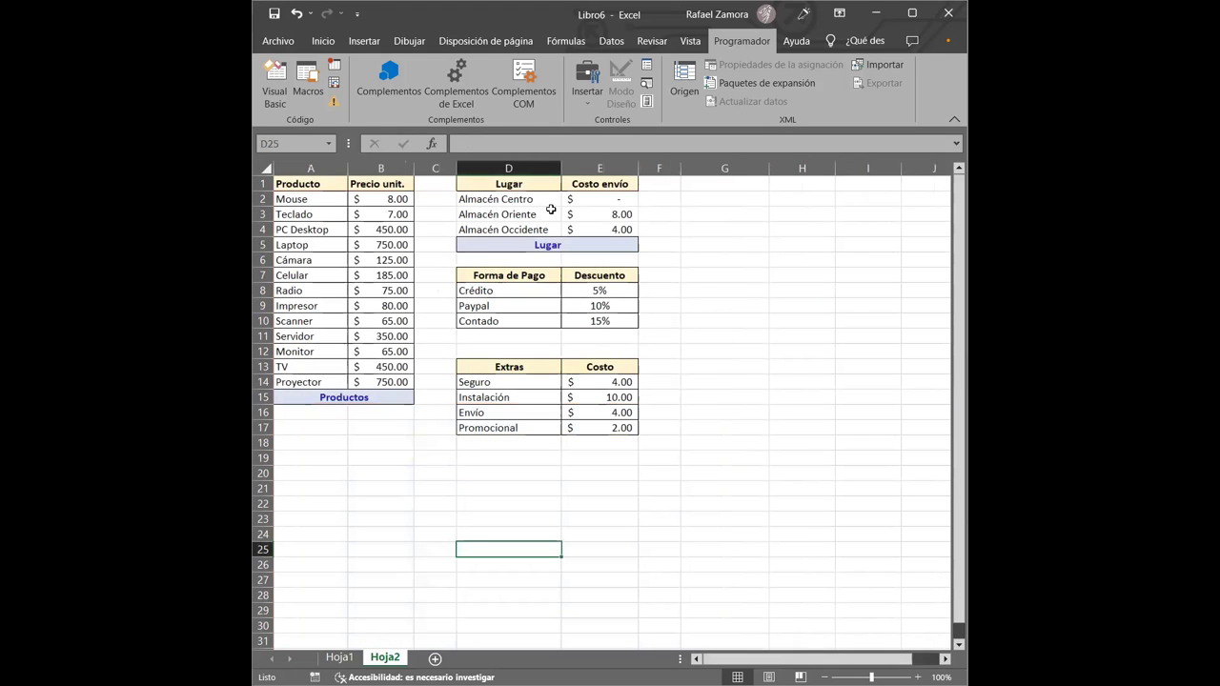
# Step: Count Monitor's position in Hoja2's product list, check its price in B10, and return to Hoja1
pyautogui.click(303, 352)
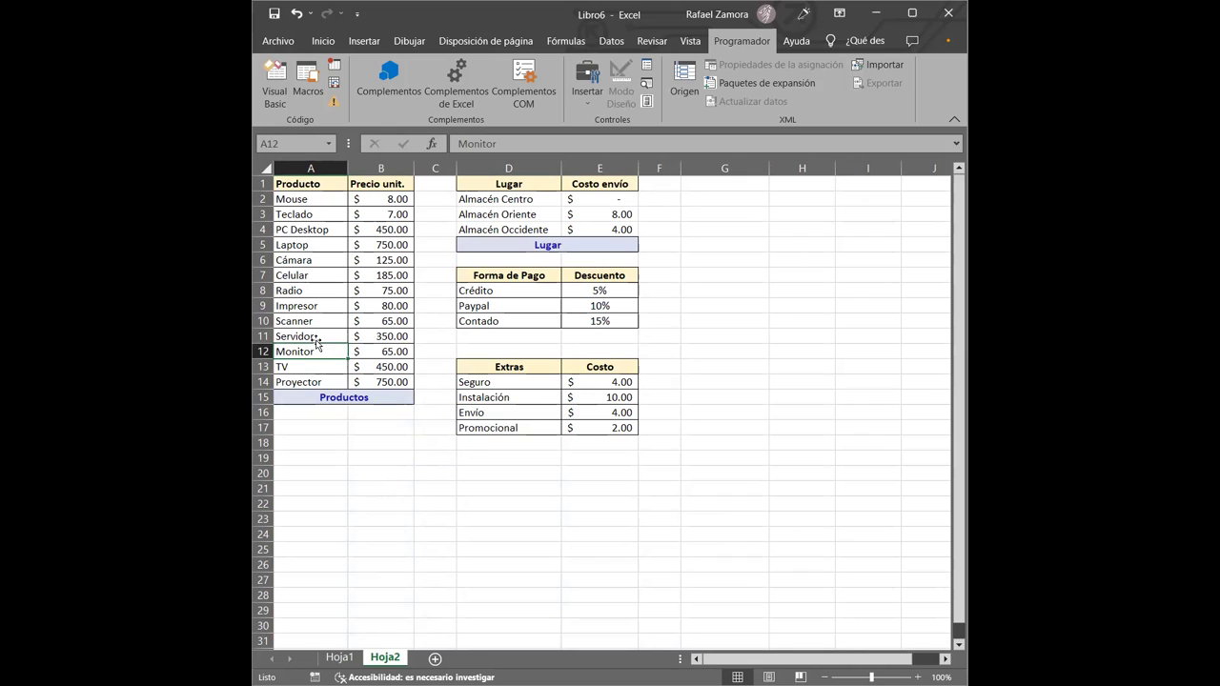
pyautogui.moveTo(319, 198); pyautogui.dragTo(296, 341)
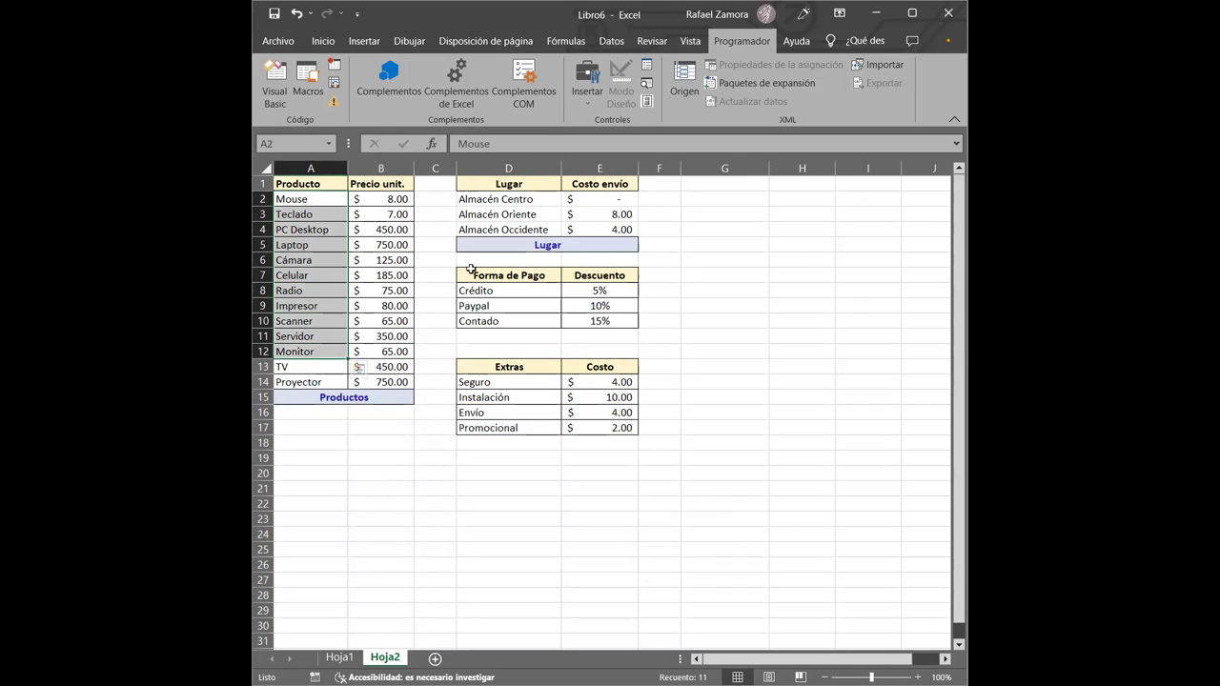
pyautogui.click(386, 321)
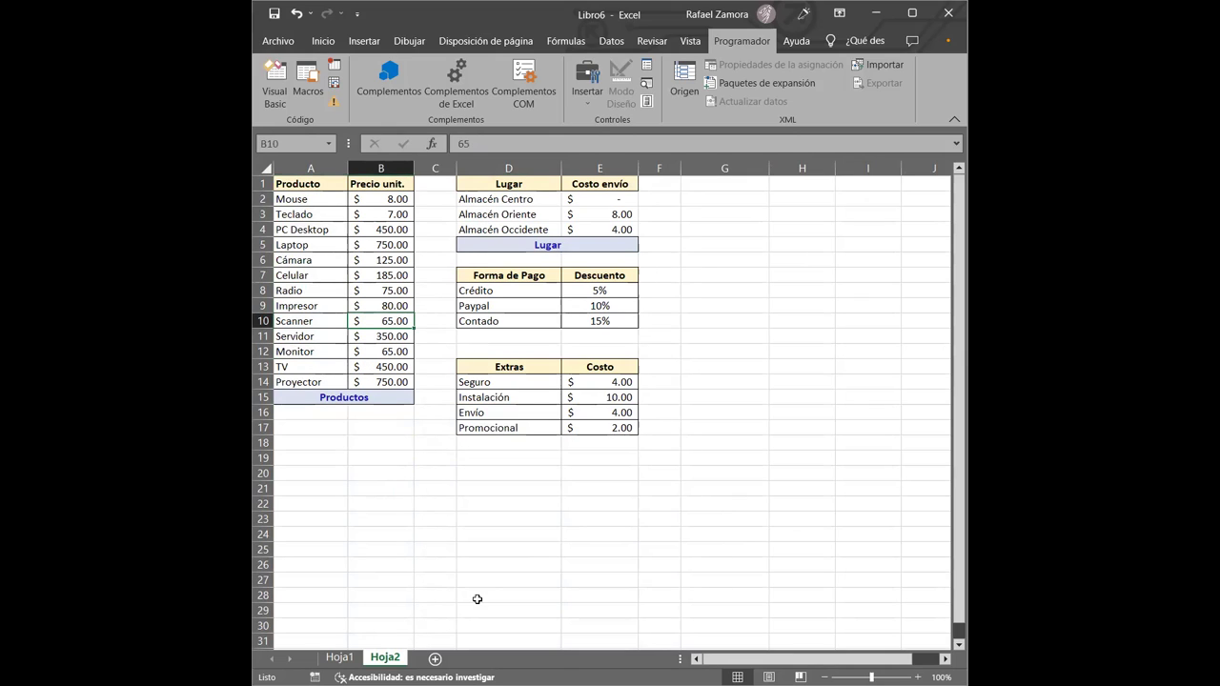
pyautogui.click(339, 657)
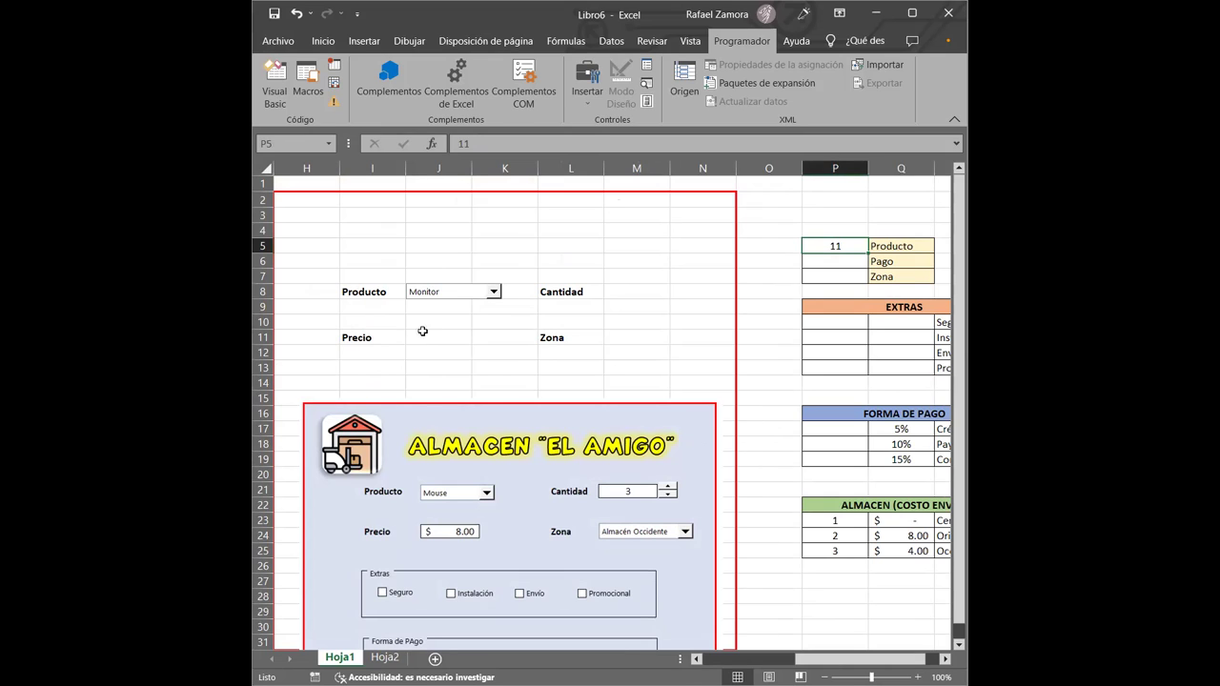
# Step: Give the Precio cell J11 a thin box border from the Inicio tab
pyautogui.click(464, 335)
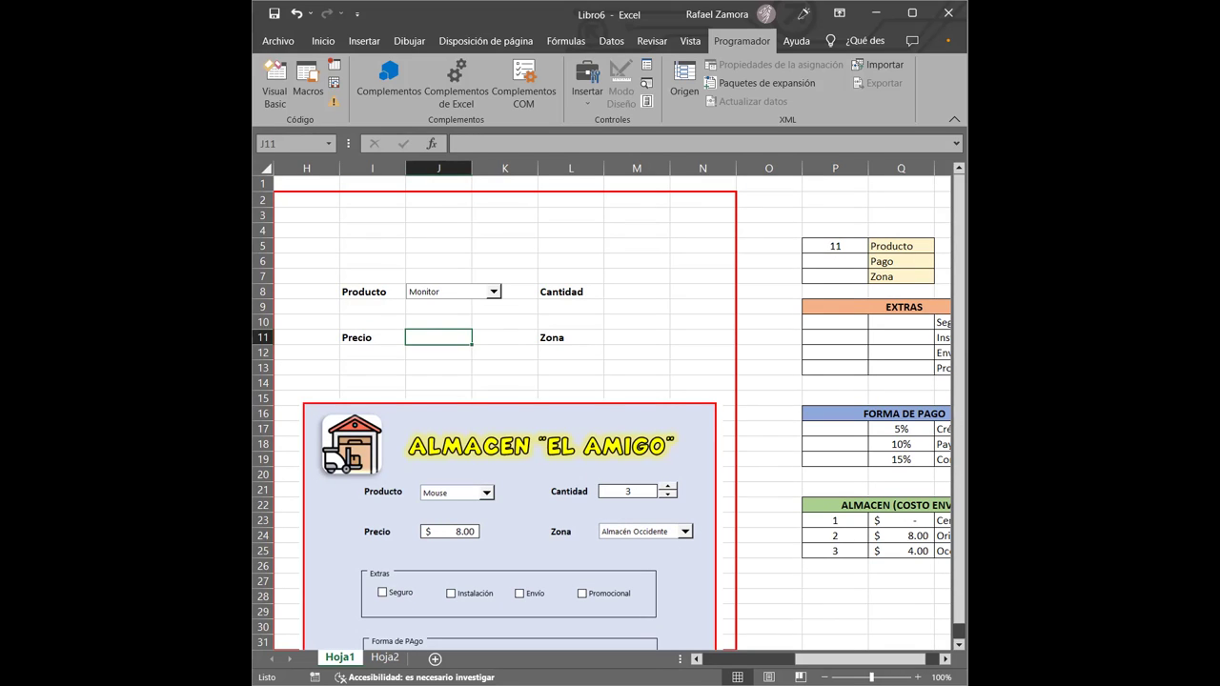
pyautogui.hotkey('alt', 'F11')
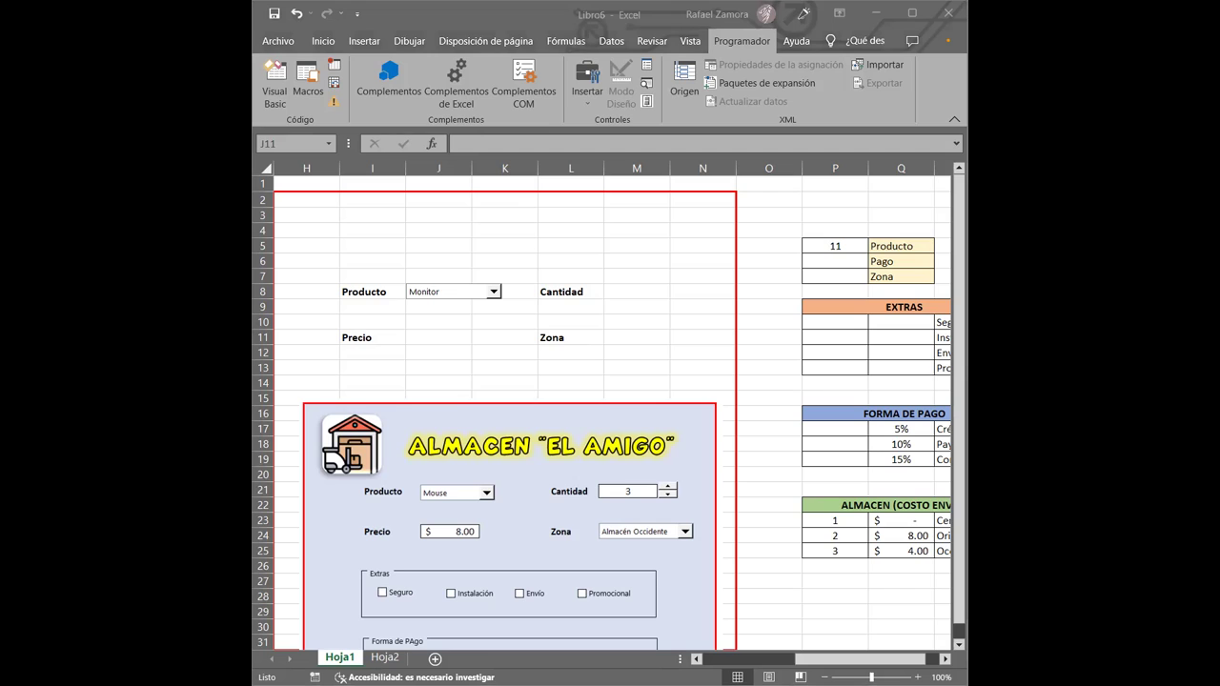
pyautogui.click(440, 333)
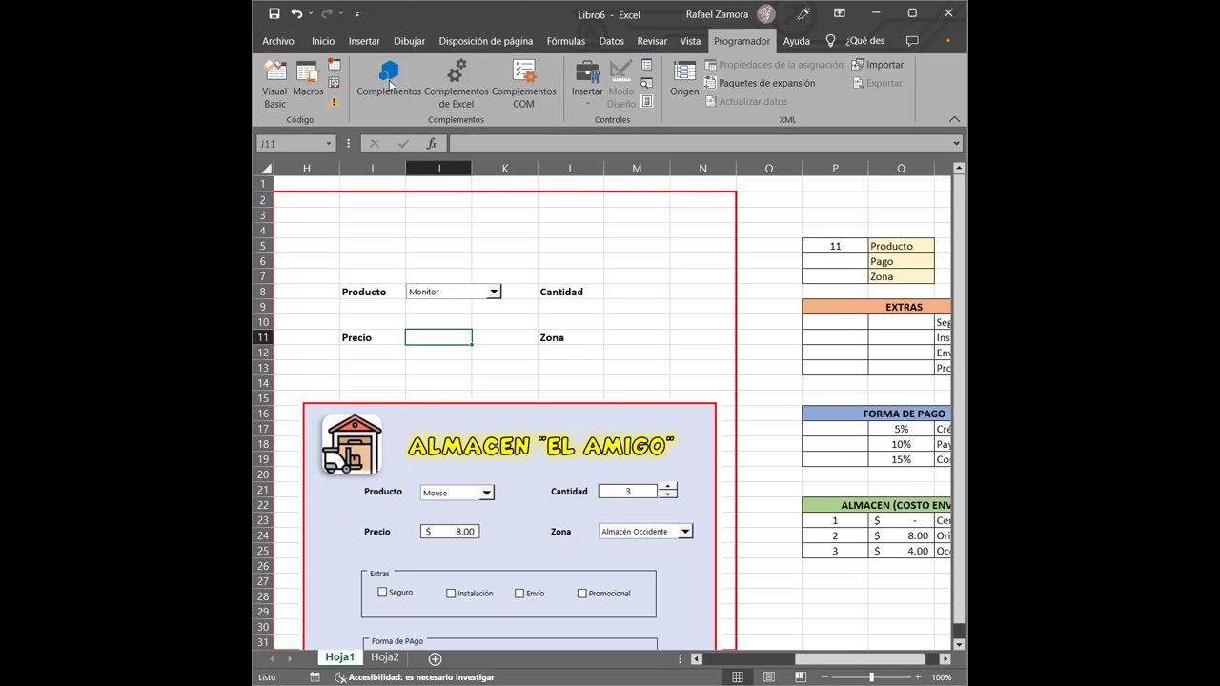
pyautogui.click(321, 41)
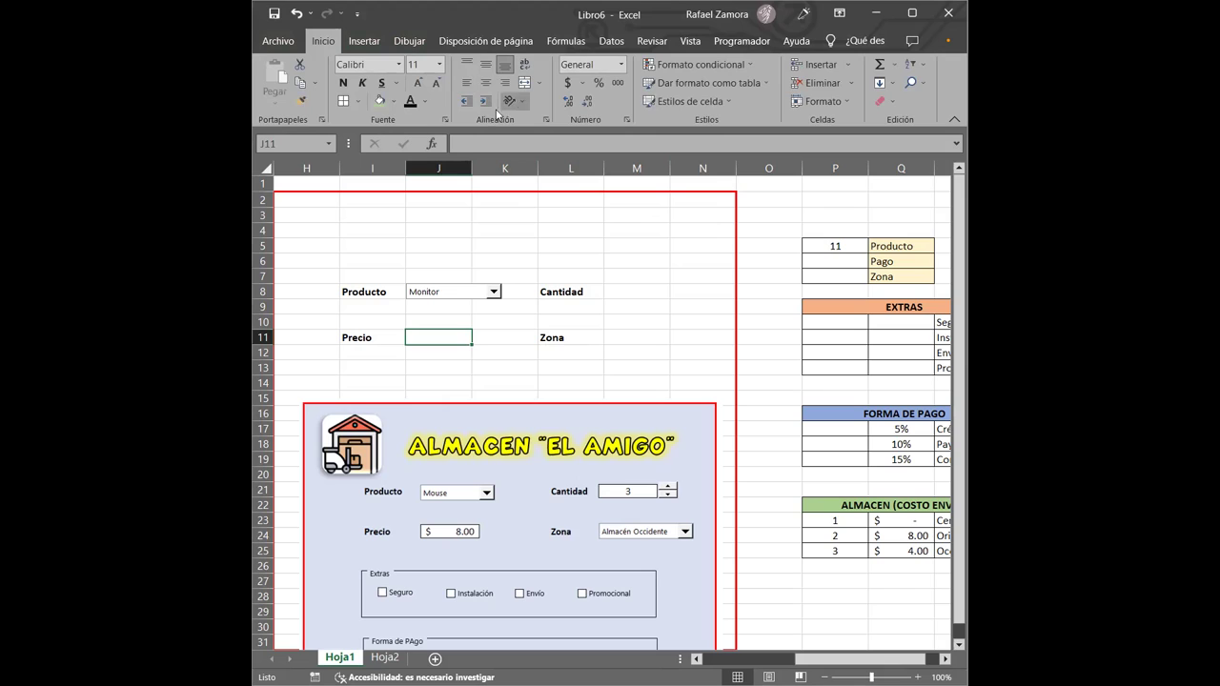
pyautogui.click(345, 103)
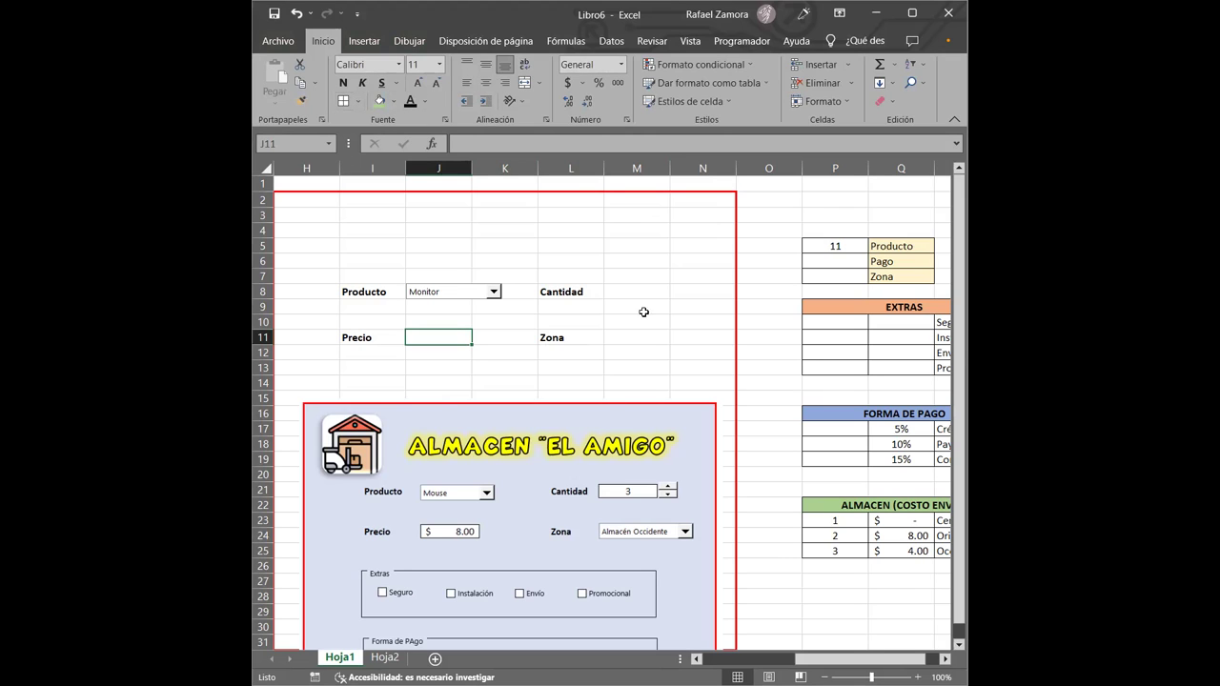
pyautogui.click(665, 367)
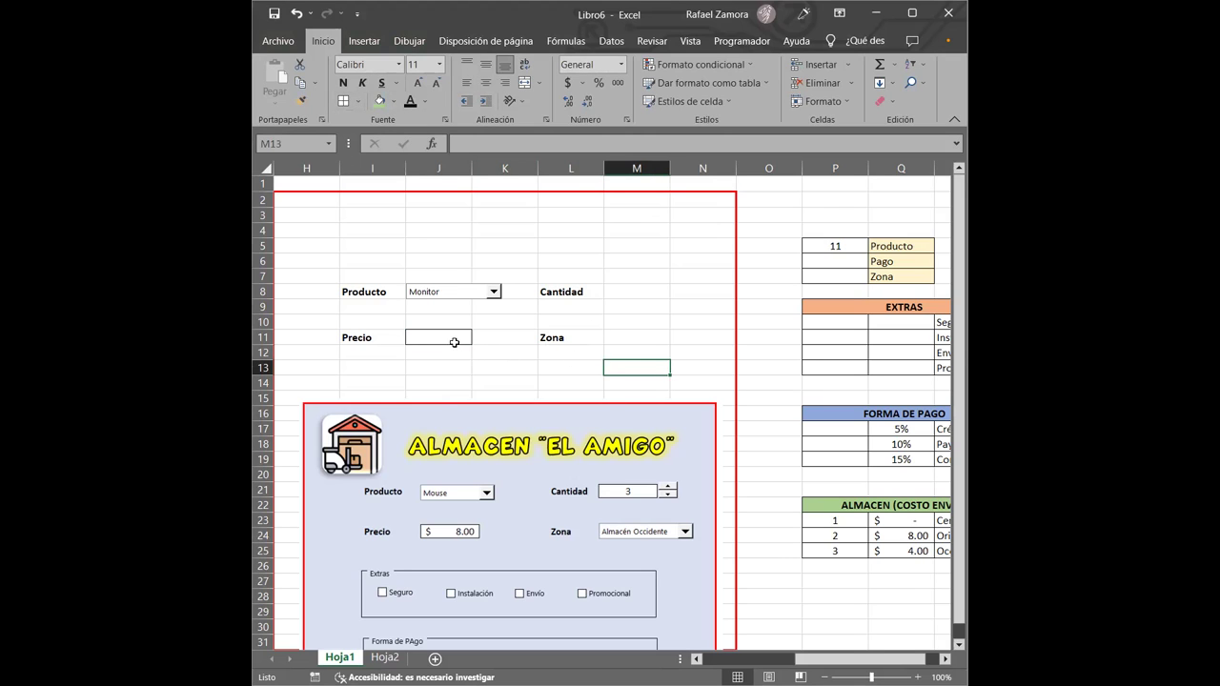
pyautogui.click(452, 340)
pyautogui.click(570, 364)
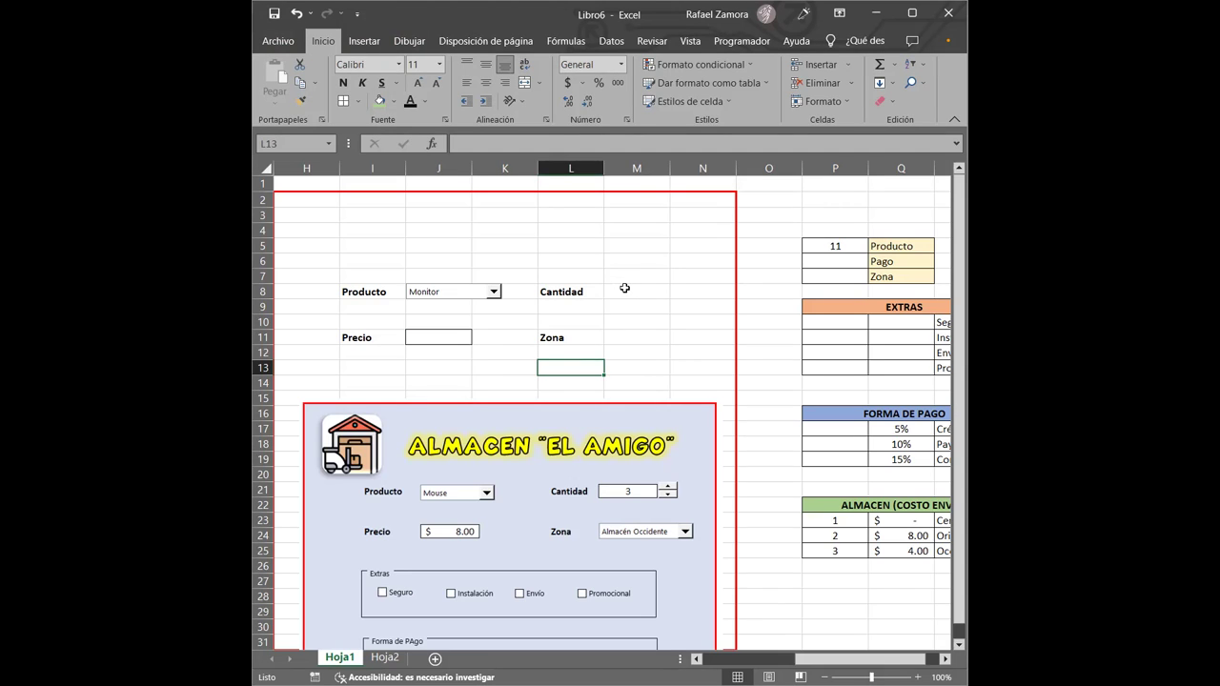
# Step: Give the Cantidad cell M8 the same thin box border and compare it with J11
pyautogui.click(627, 292)
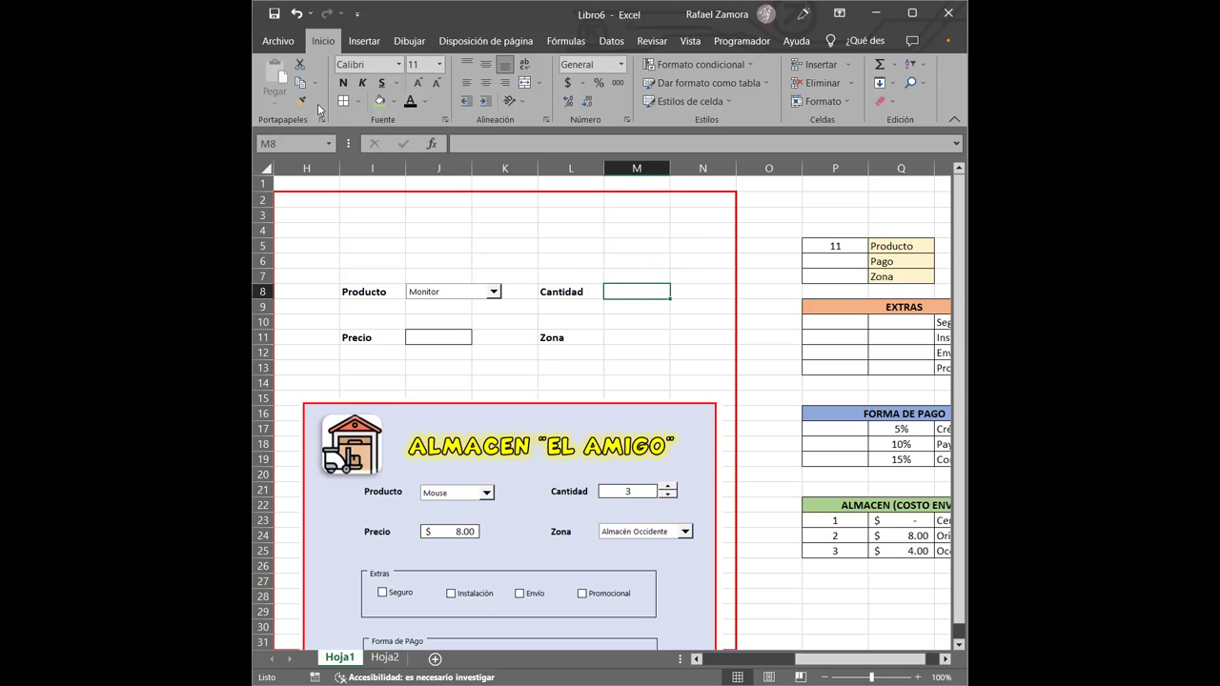
pyautogui.click(343, 100)
pyautogui.click(624, 328)
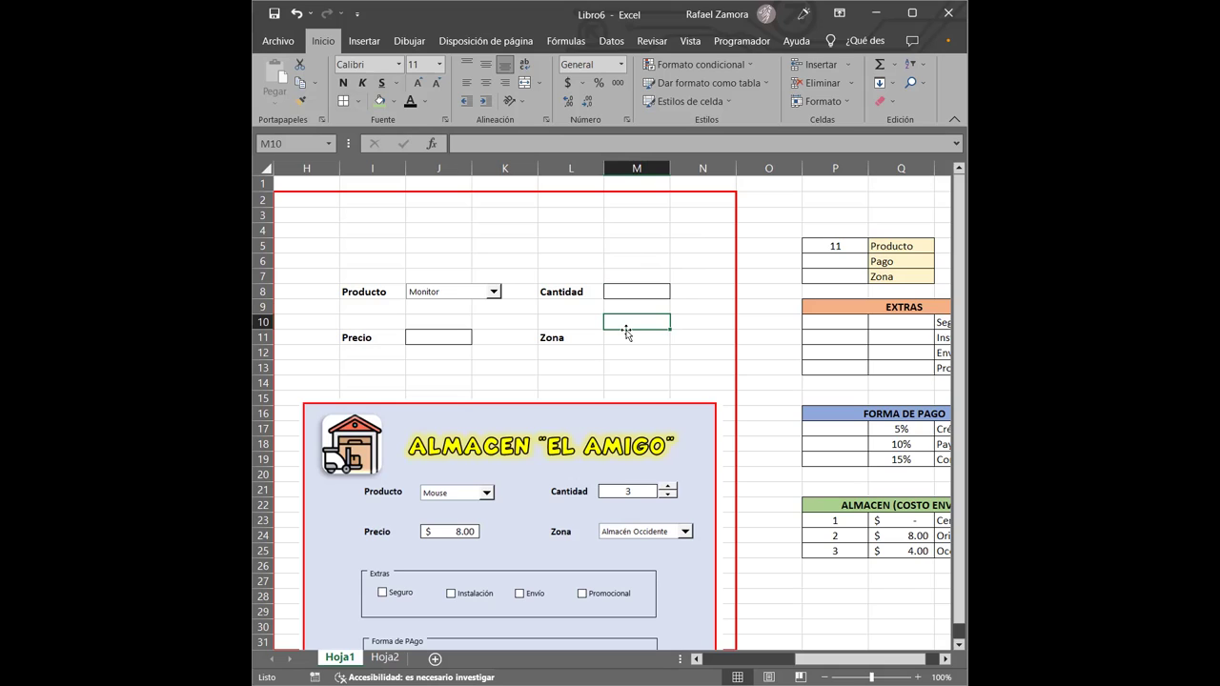
pyautogui.click(450, 338)
pyautogui.click(652, 295)
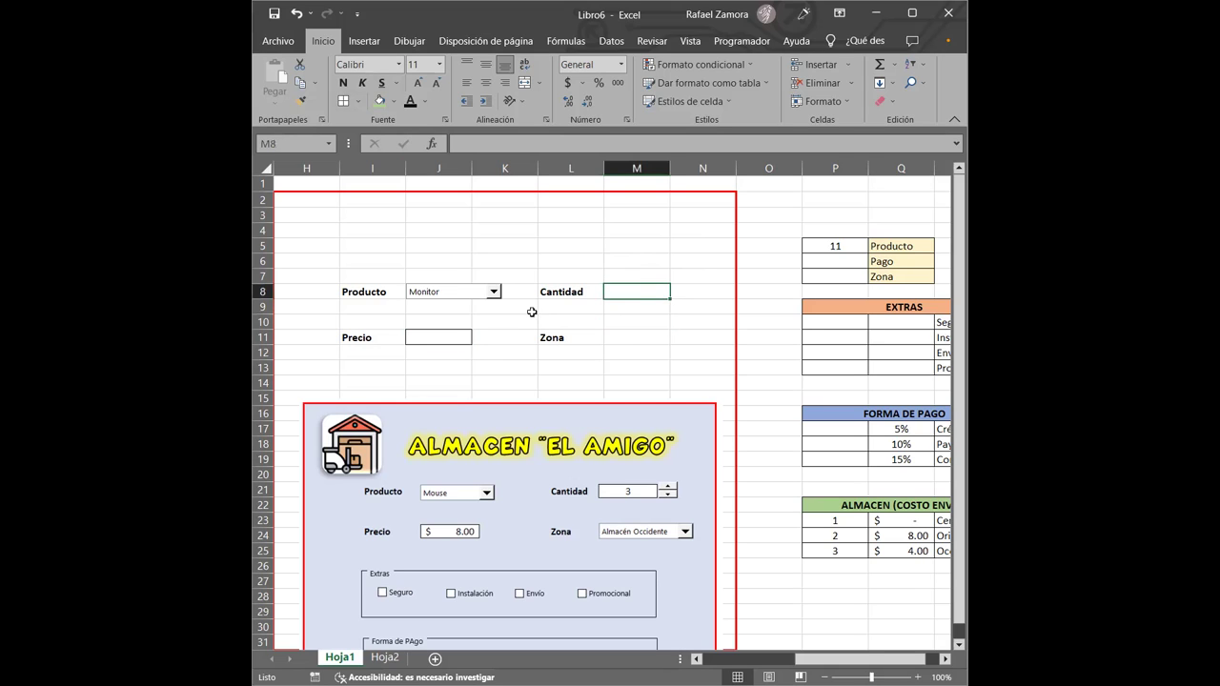
pyautogui.click(428, 340)
pyautogui.click(638, 299)
pyautogui.hotkey('alt', 'Tab')
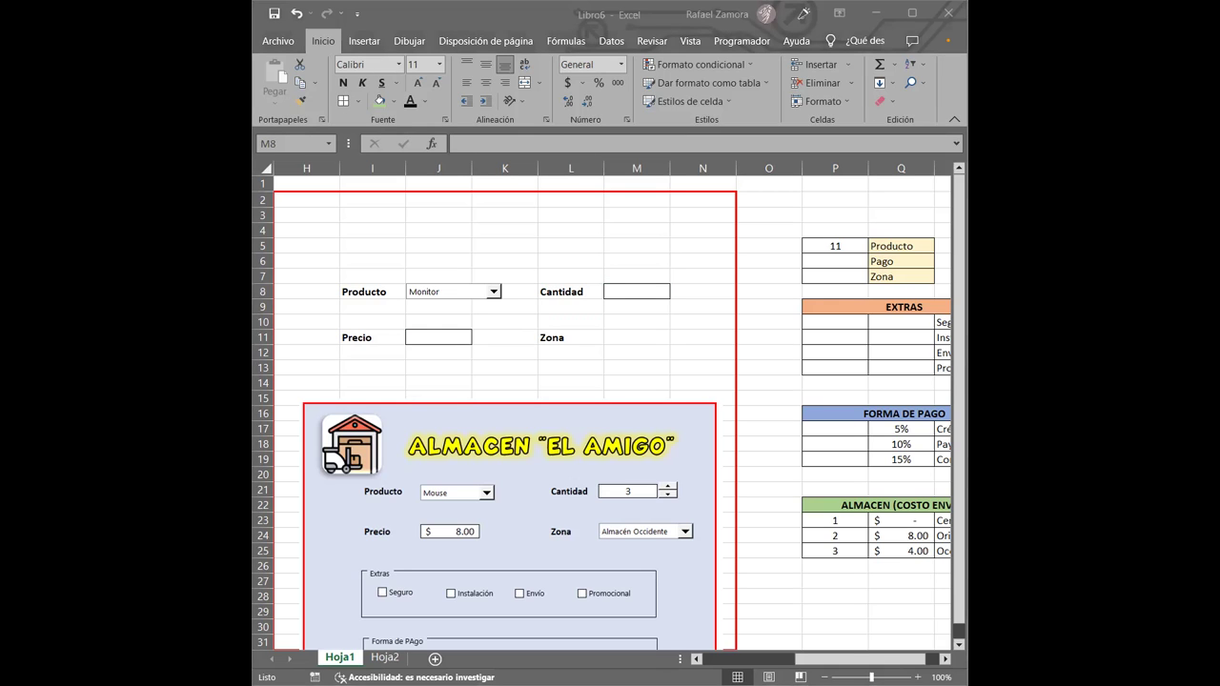
pyautogui.click(652, 296)
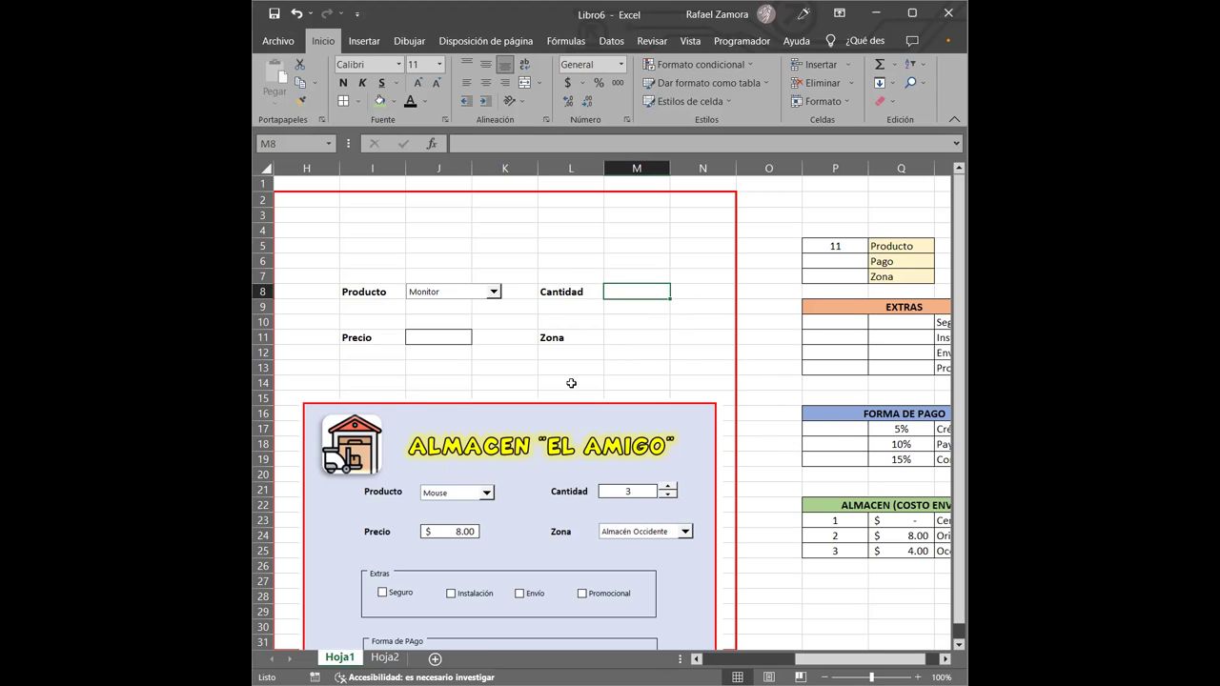
pyautogui.click(625, 341)
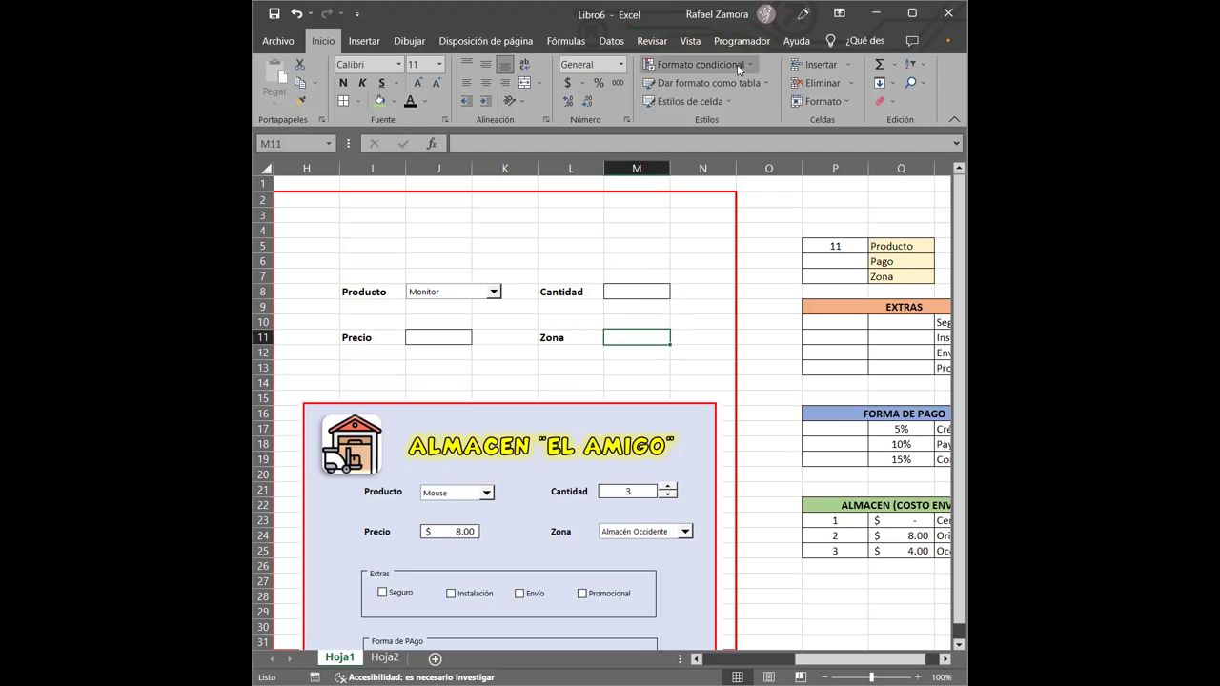
# Step: Draw a form-control combo box over cell M11 beside the Zona label and widen it to fit
pyautogui.click(746, 42)
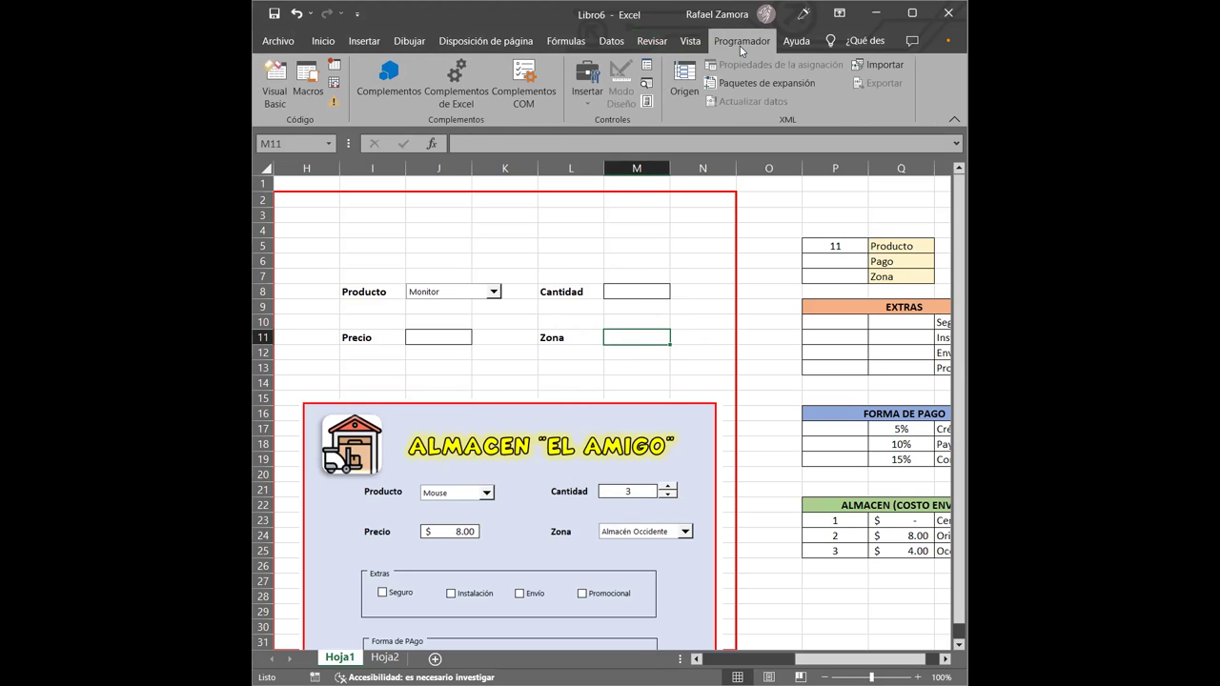
pyautogui.click(595, 98)
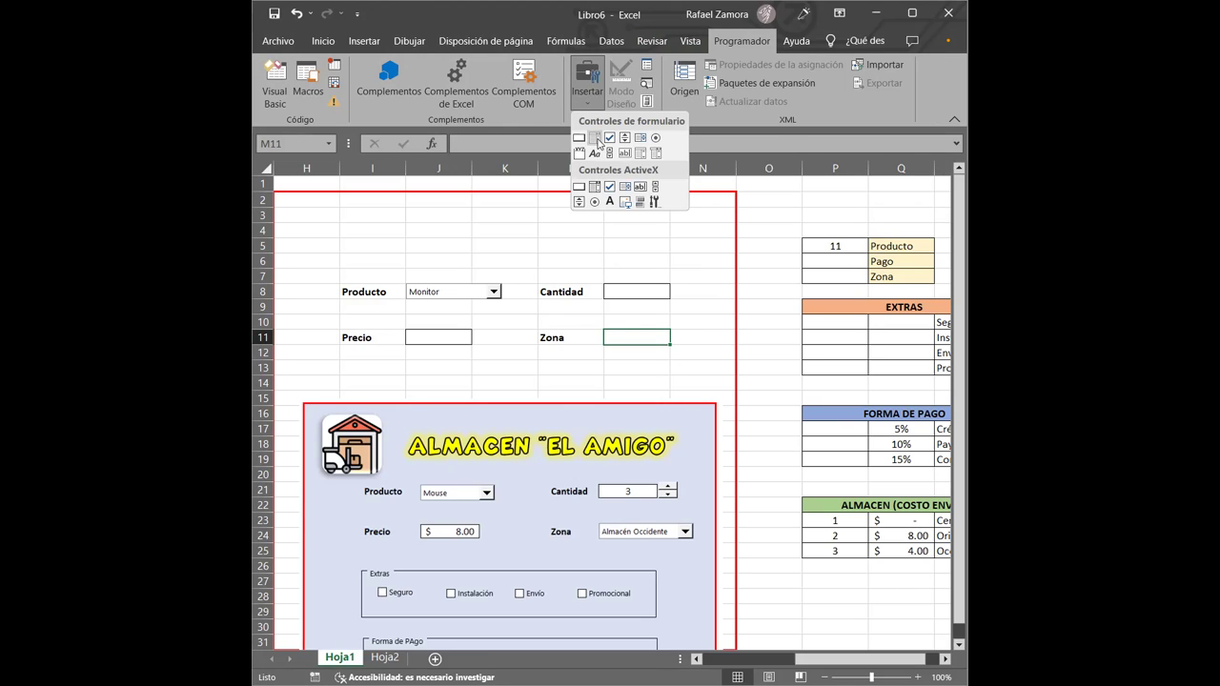
pyautogui.click(597, 139)
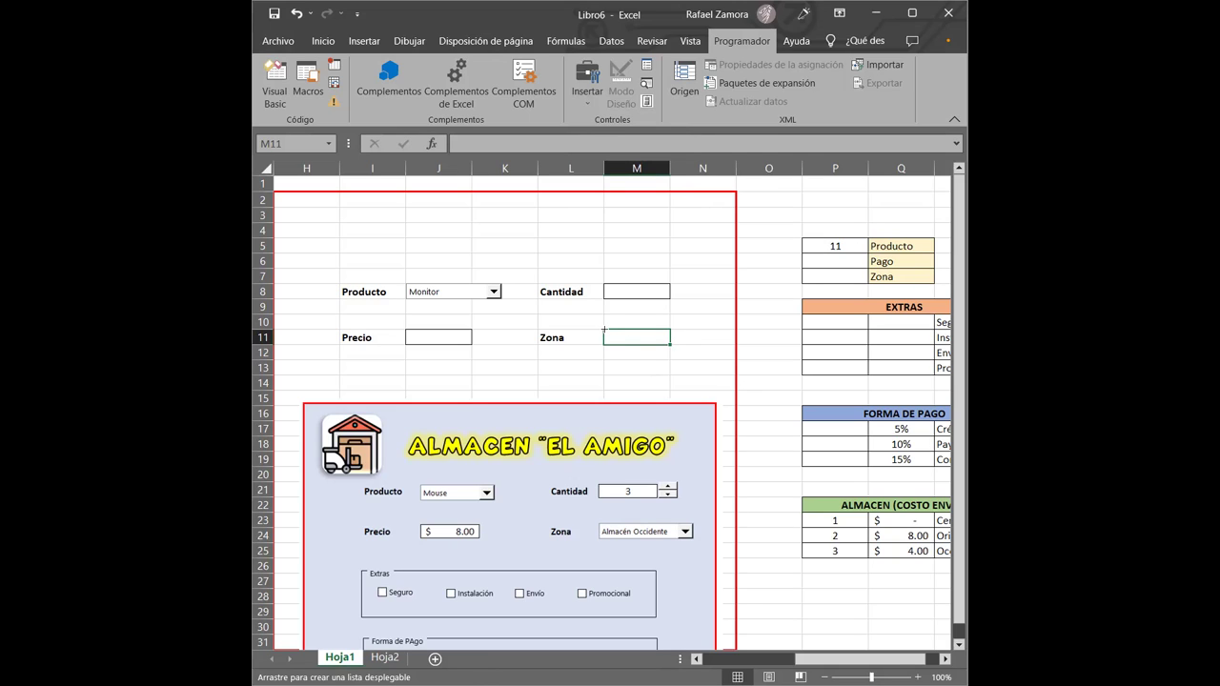
pyautogui.moveTo(604, 329); pyautogui.dragTo(693, 341)
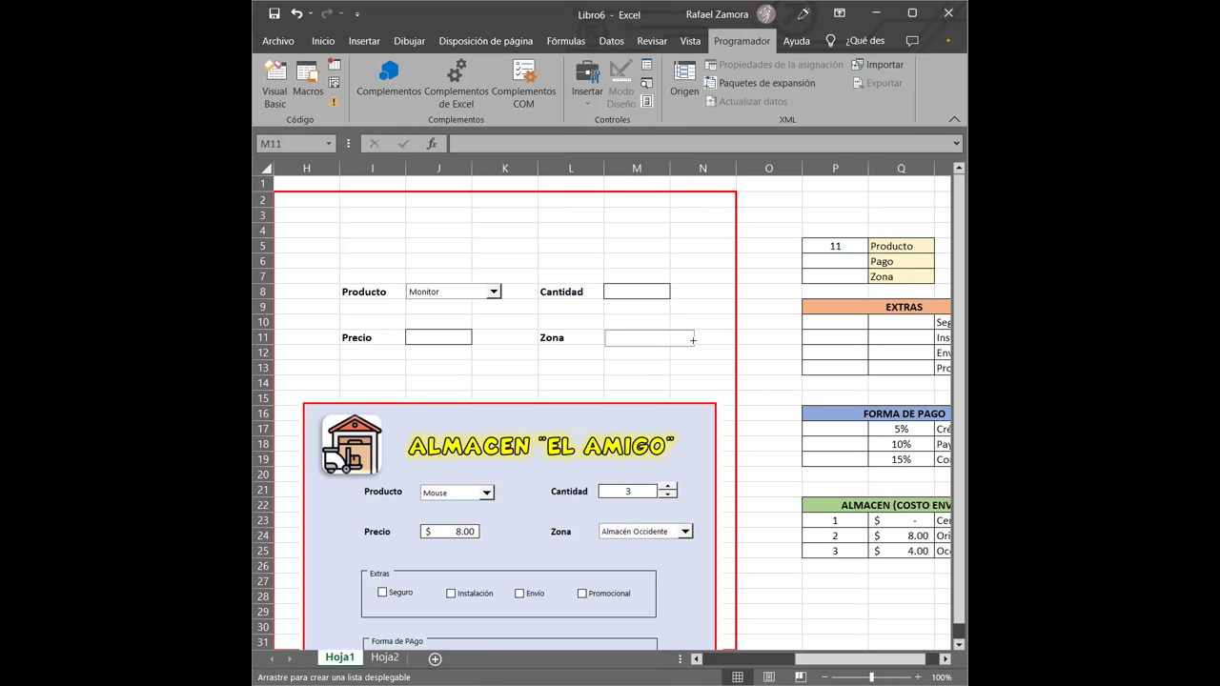
pyautogui.moveTo(693, 340); pyautogui.dragTo(697, 342)
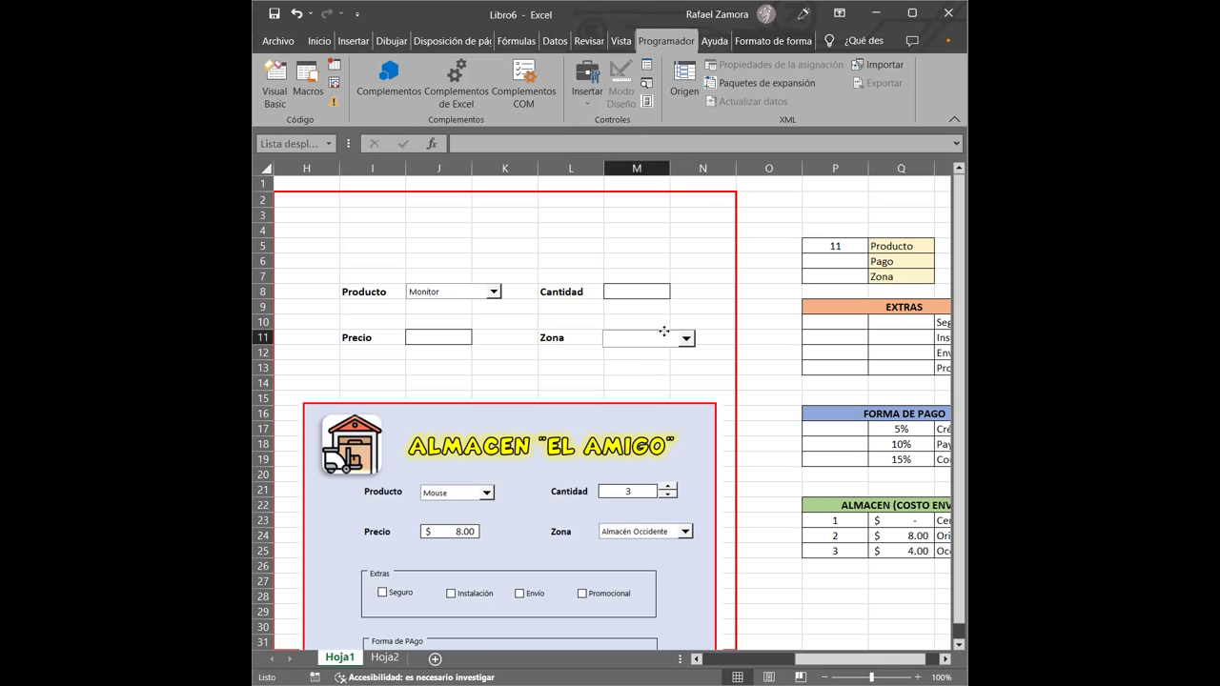
pyautogui.click(670, 333)
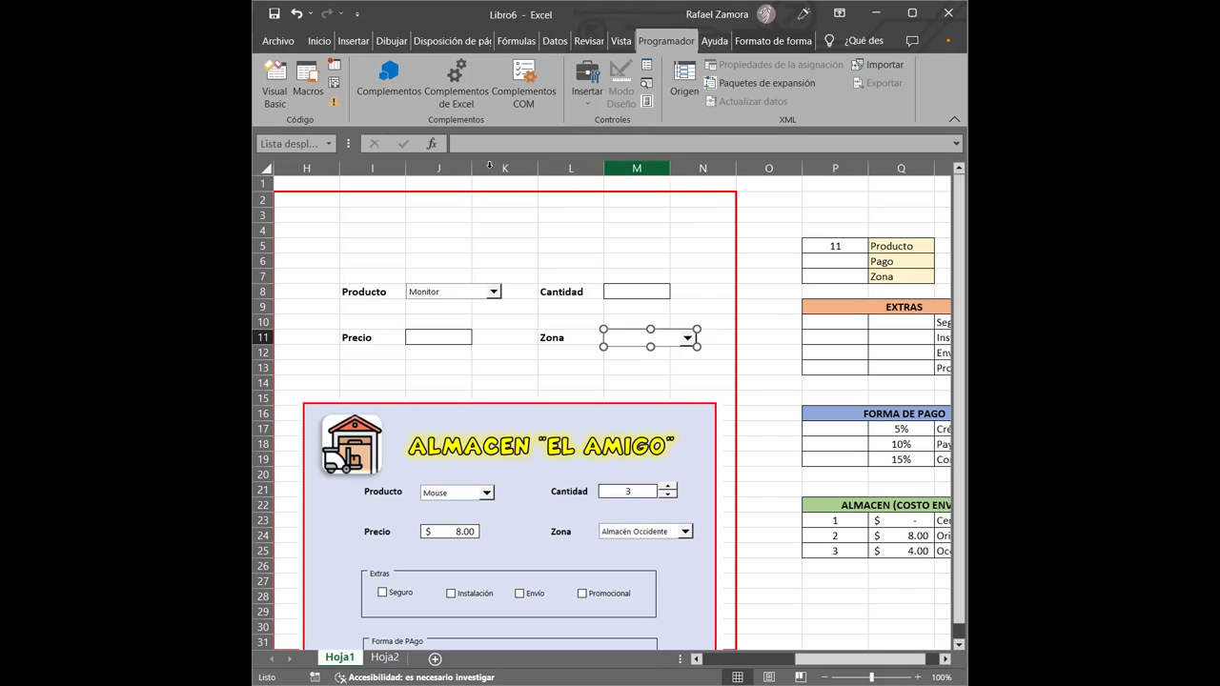
pyautogui.click(655, 342)
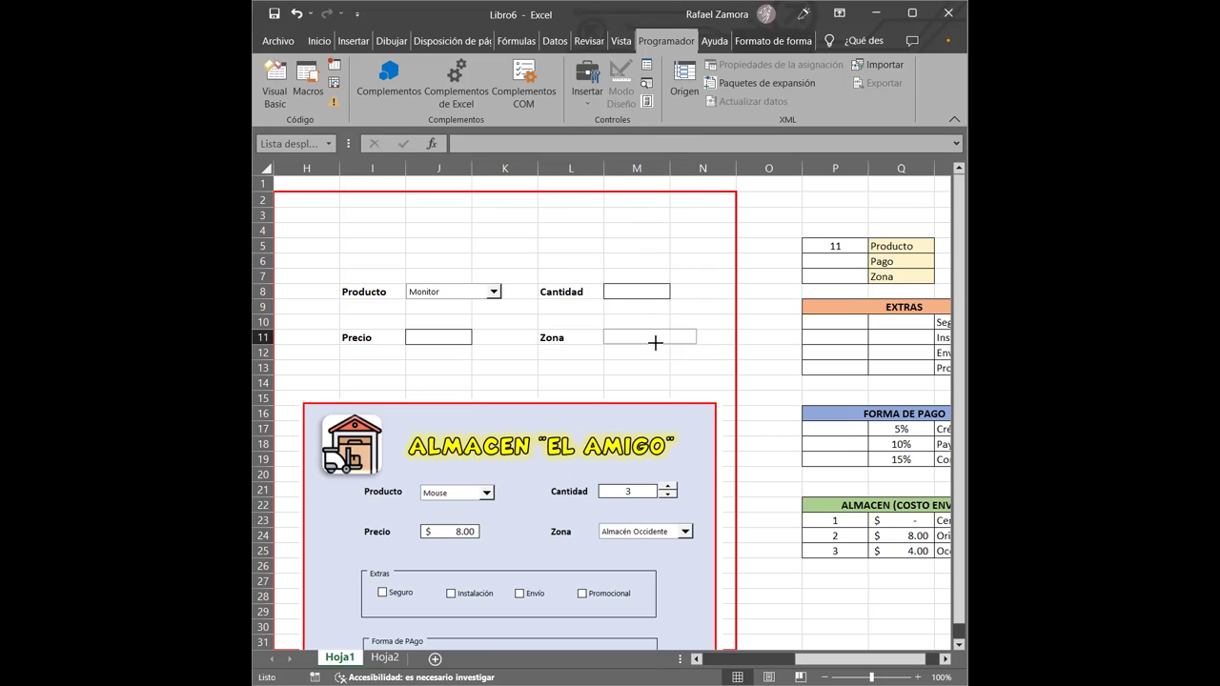
pyautogui.click(654, 344)
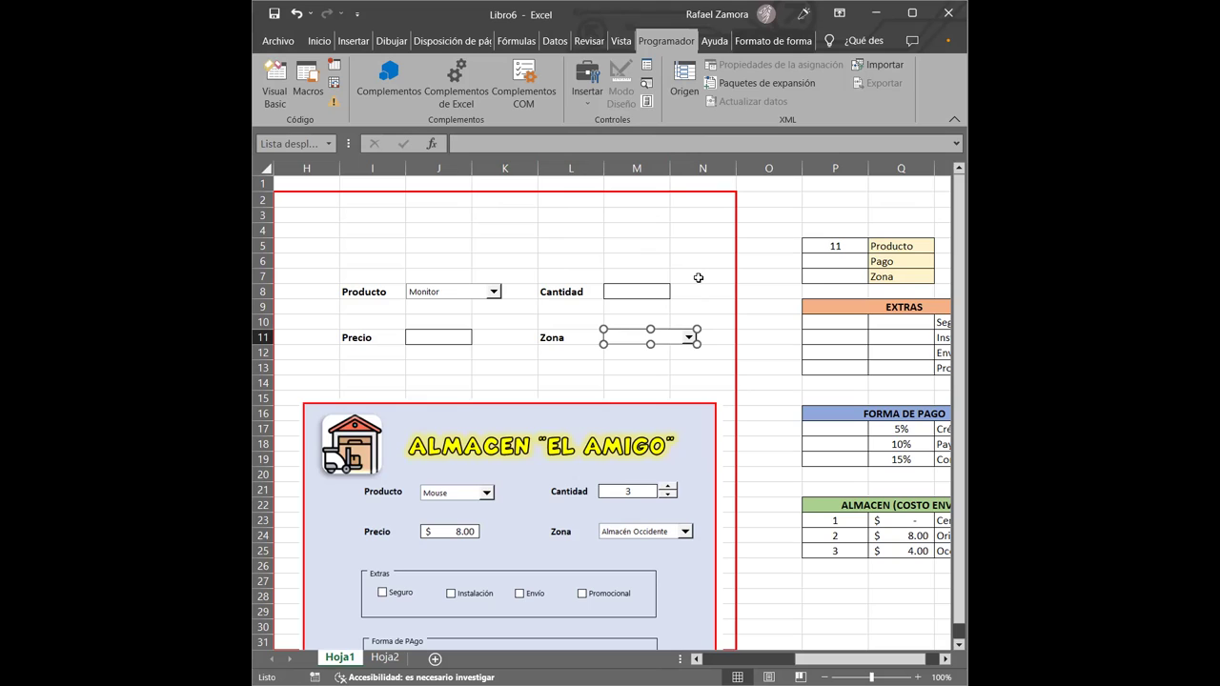
pyautogui.click(638, 370)
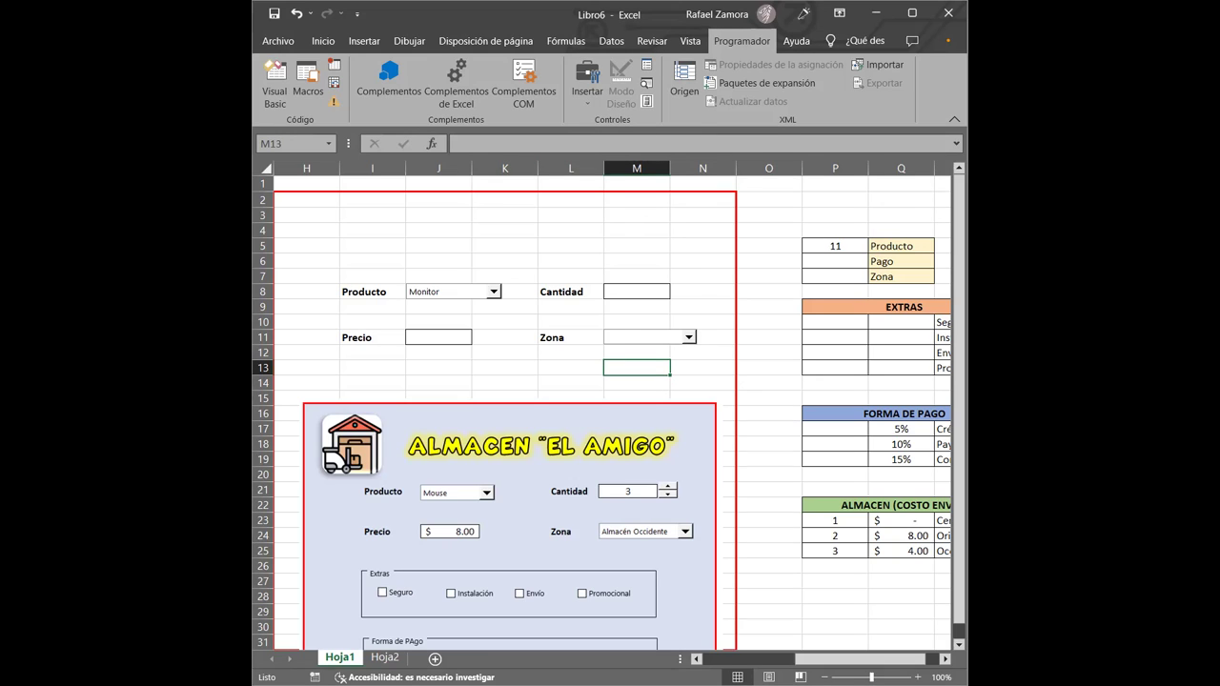
# Step: Set the Zona drop-down's input range to Lugar and its linked cell to $P$7
pyautogui.rightClick(644, 341)
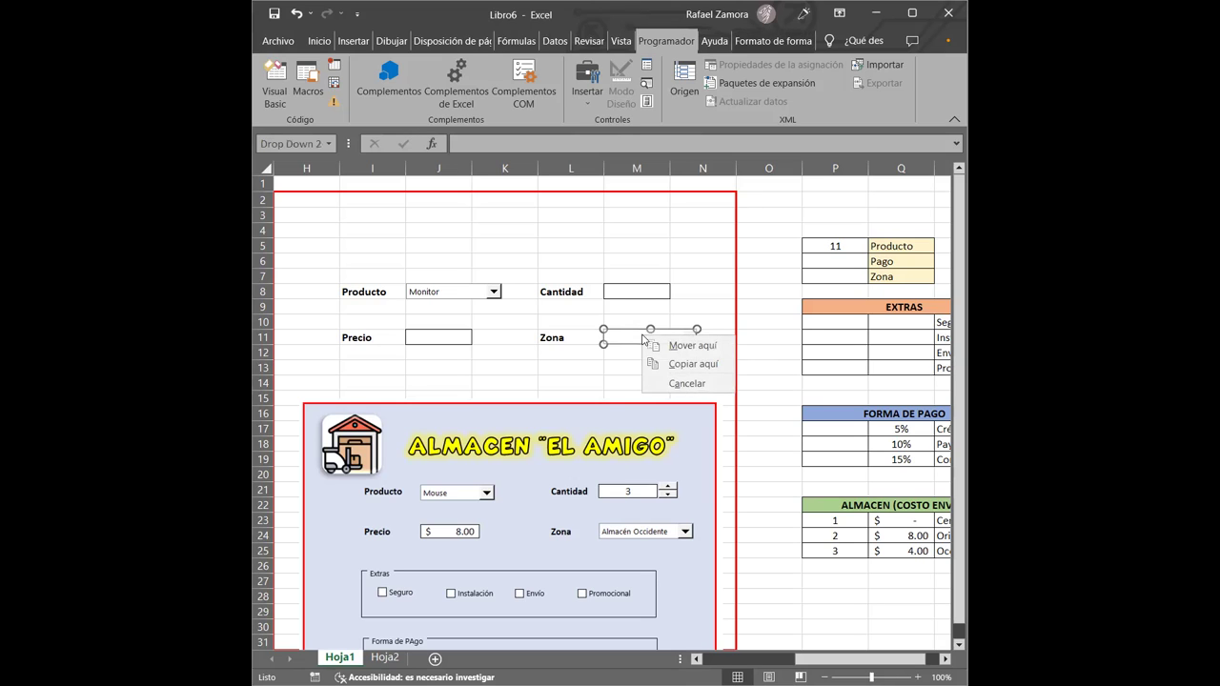
pyautogui.click(630, 337)
pyautogui.rightClick(621, 340)
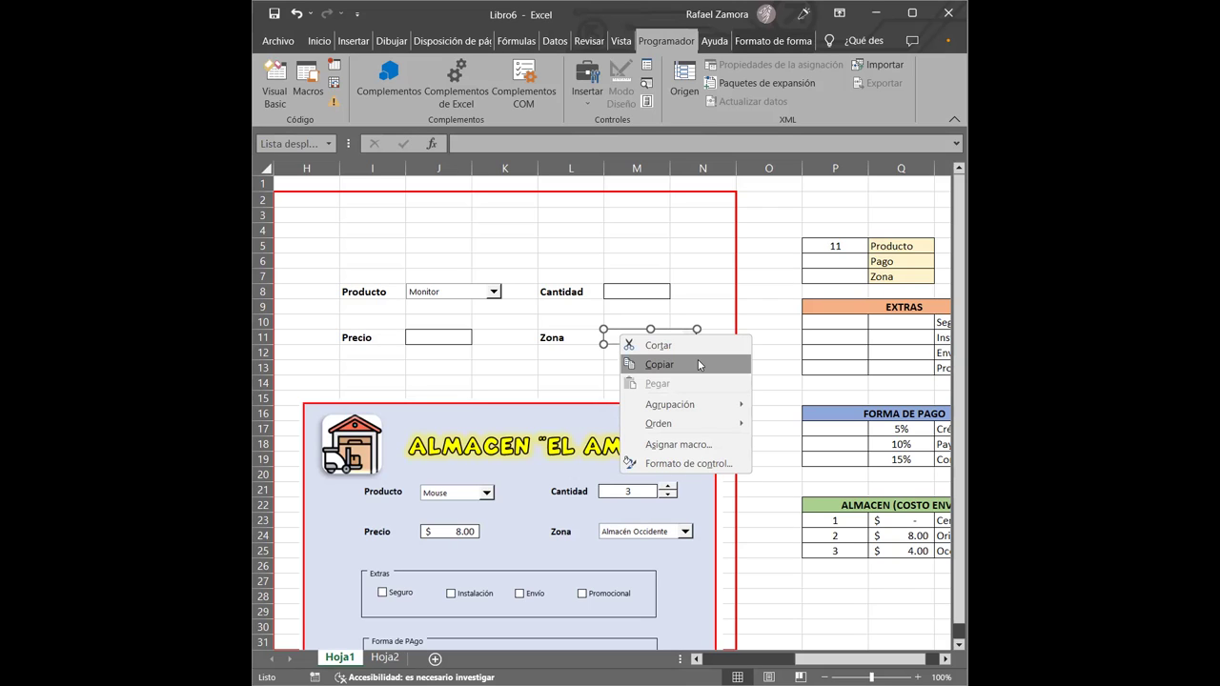
pyautogui.click(685, 464)
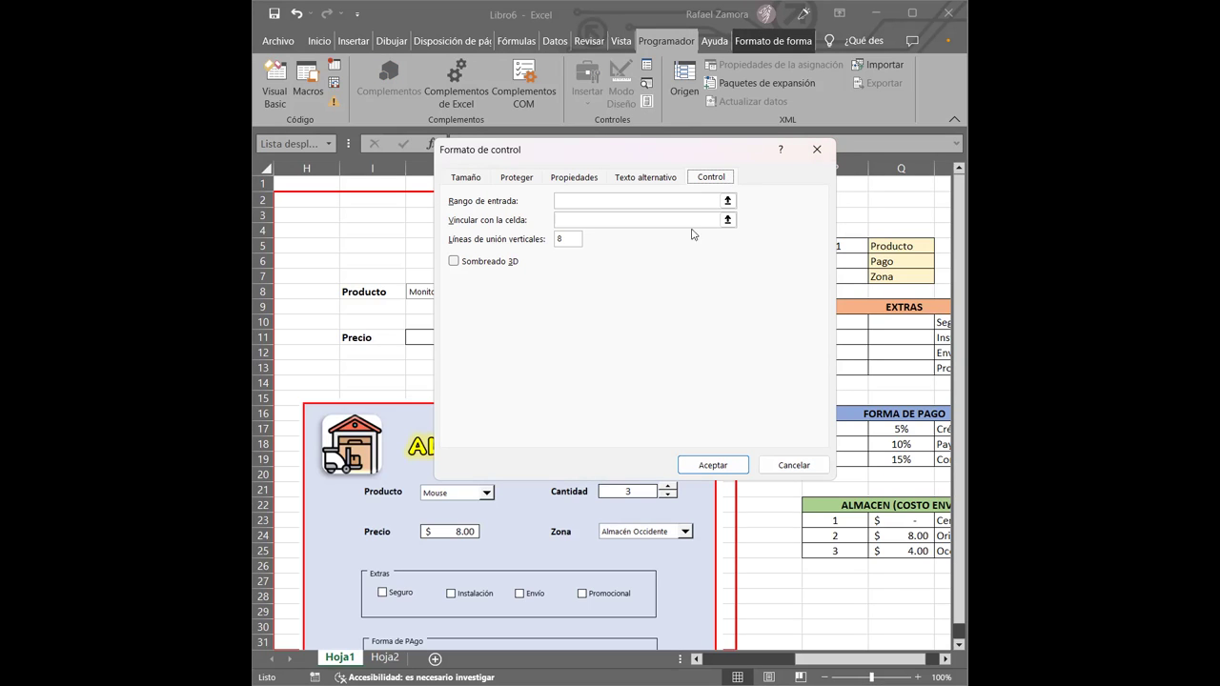
pyautogui.click(681, 200)
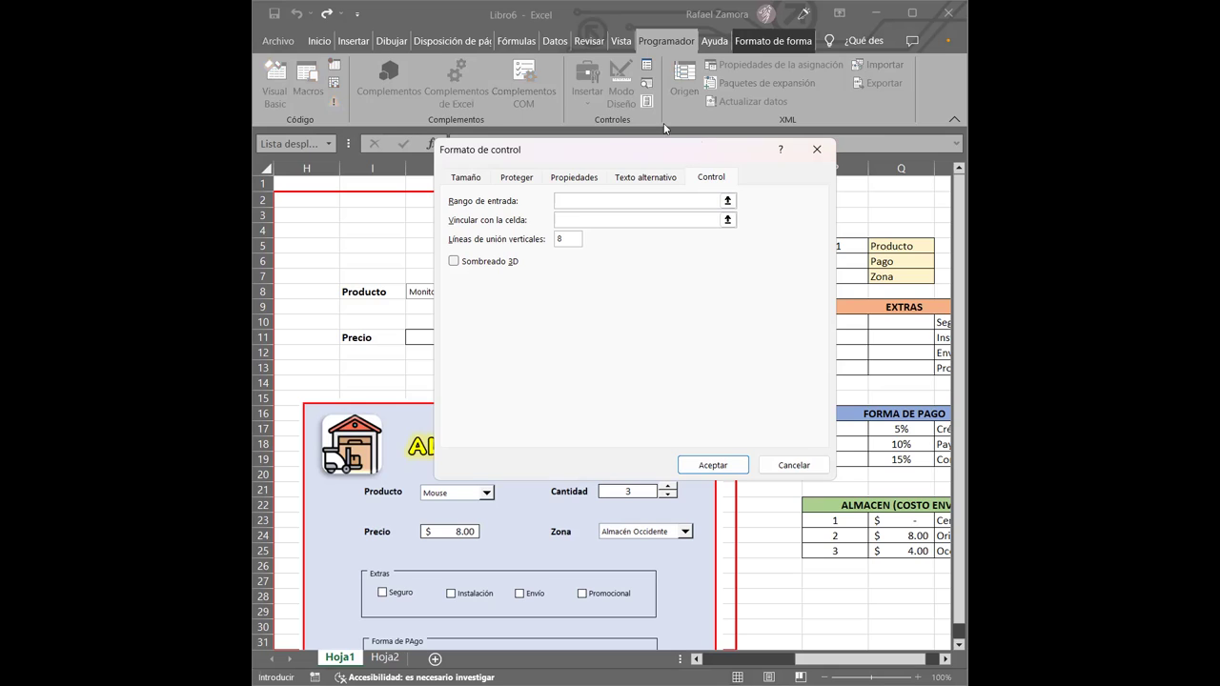
pyautogui.moveTo(695, 152); pyautogui.dragTo(664, 128)
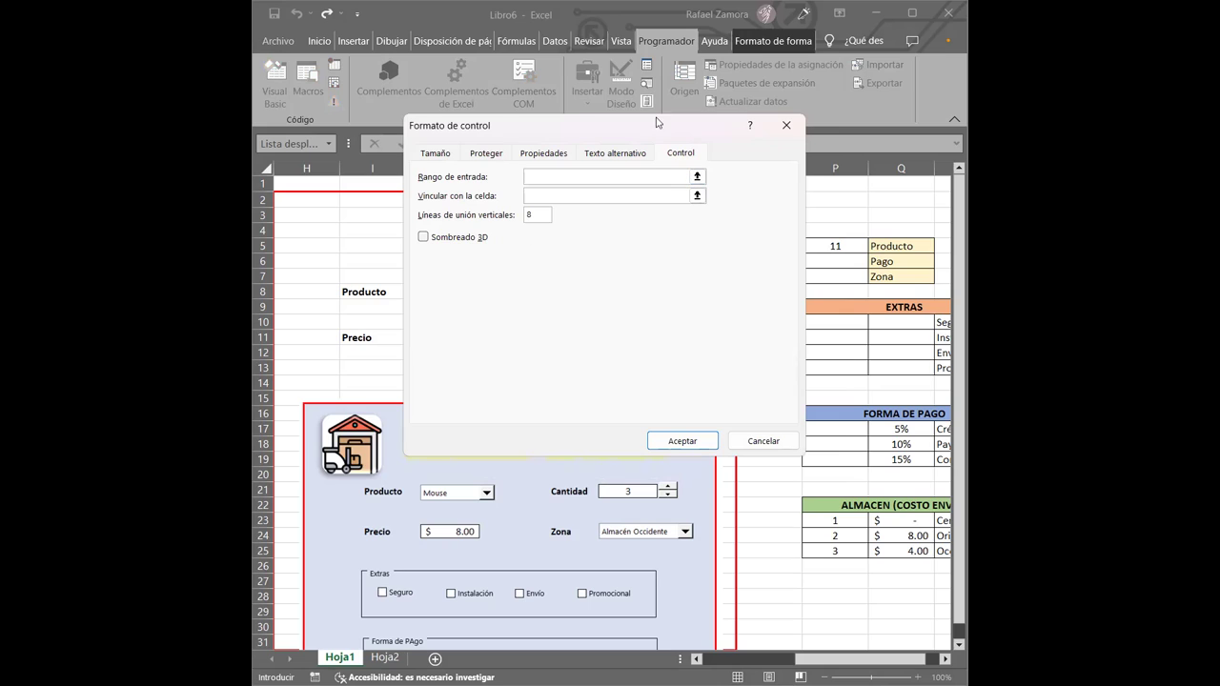
pyautogui.write('Lugar')
pyautogui.moveTo(535, 122); pyautogui.dragTo(406, 93)
pyautogui.click(514, 168)
pyautogui.click(849, 276)
pyautogui.click(554, 418)
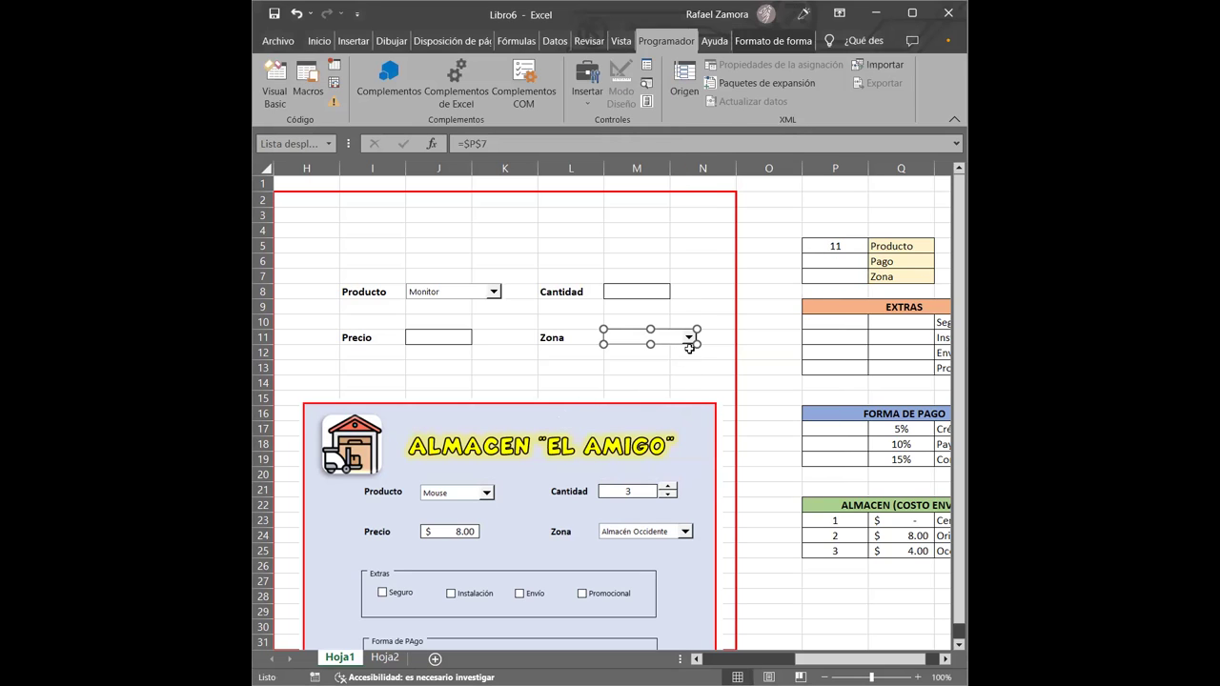
# Step: Try Almacén Centro, Oriente and Occidente in the Zona list, ending on Almacén Centro
pyautogui.click(767, 323)
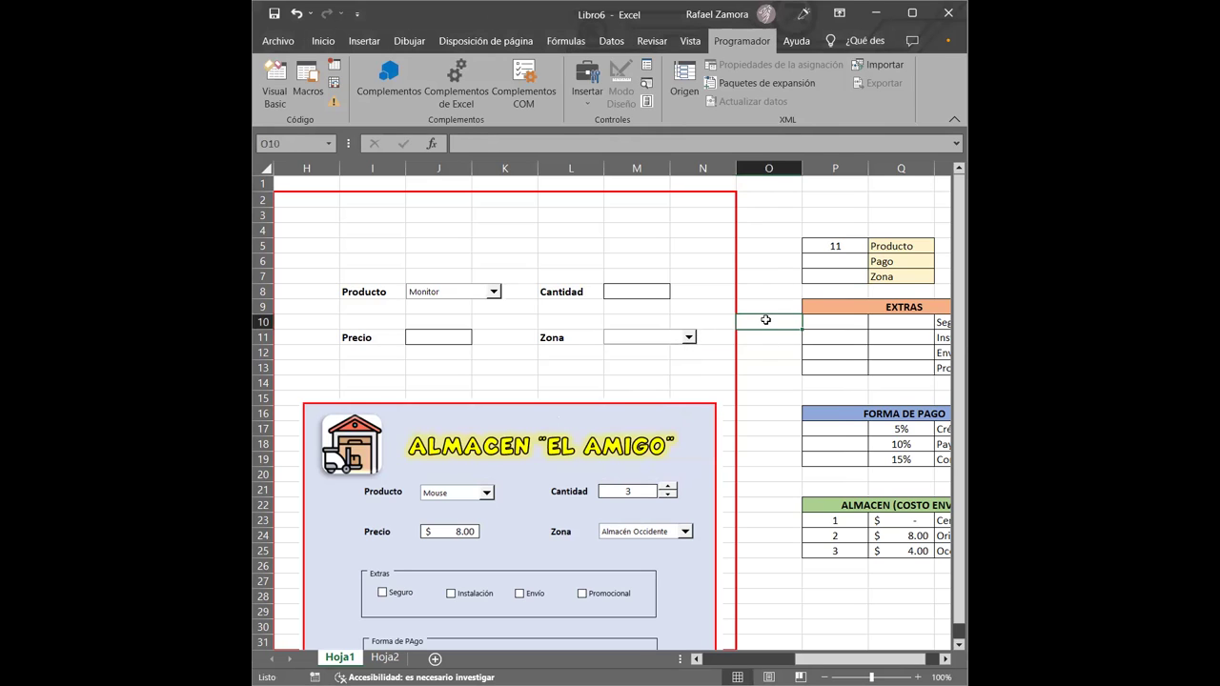
pyautogui.click(690, 337)
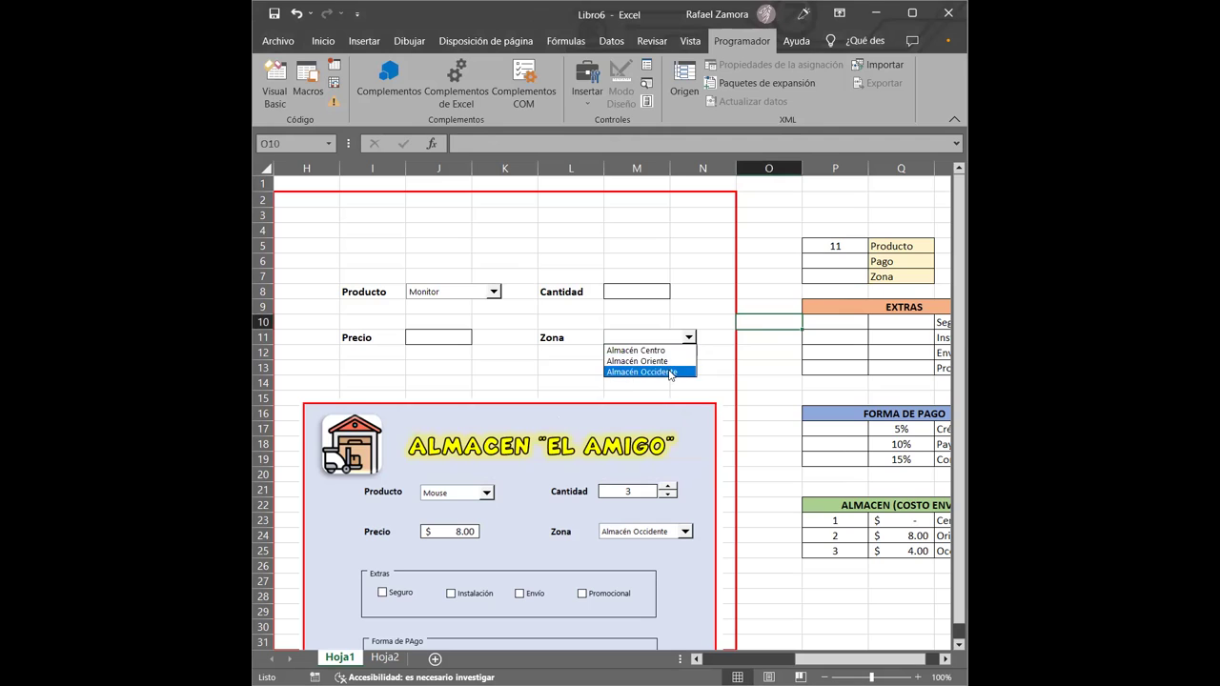
pyautogui.click(674, 351)
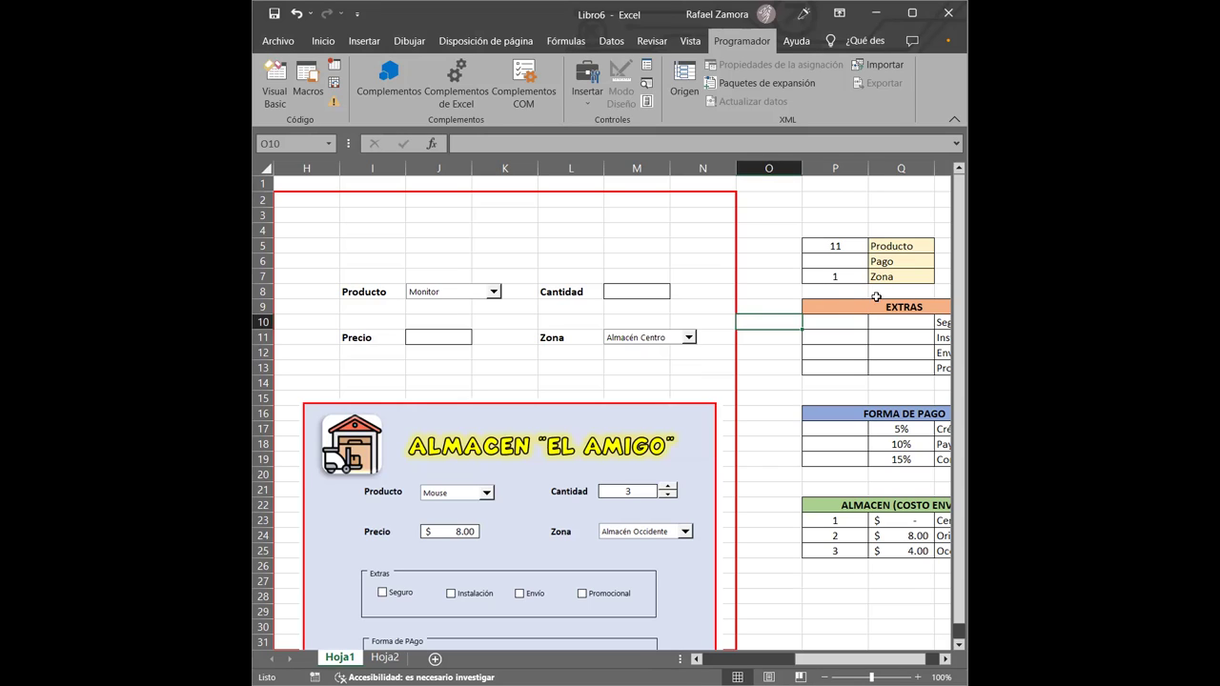
pyautogui.click(689, 338)
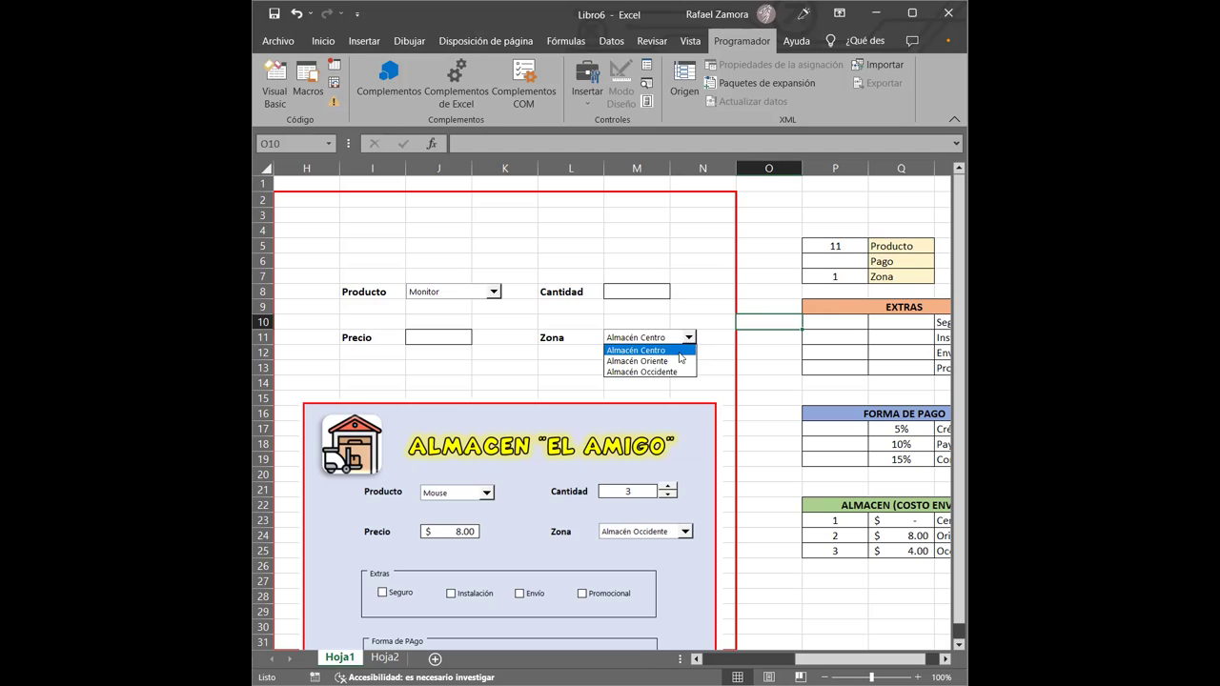
pyautogui.click(668, 363)
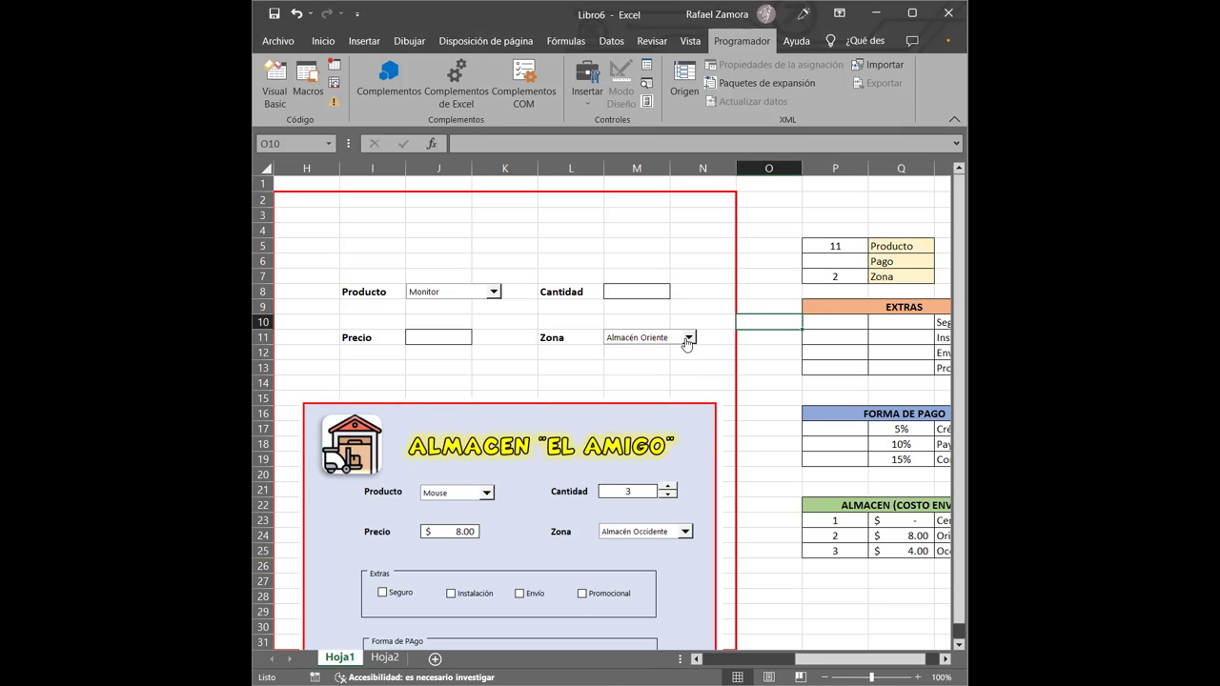
pyautogui.click(691, 340)
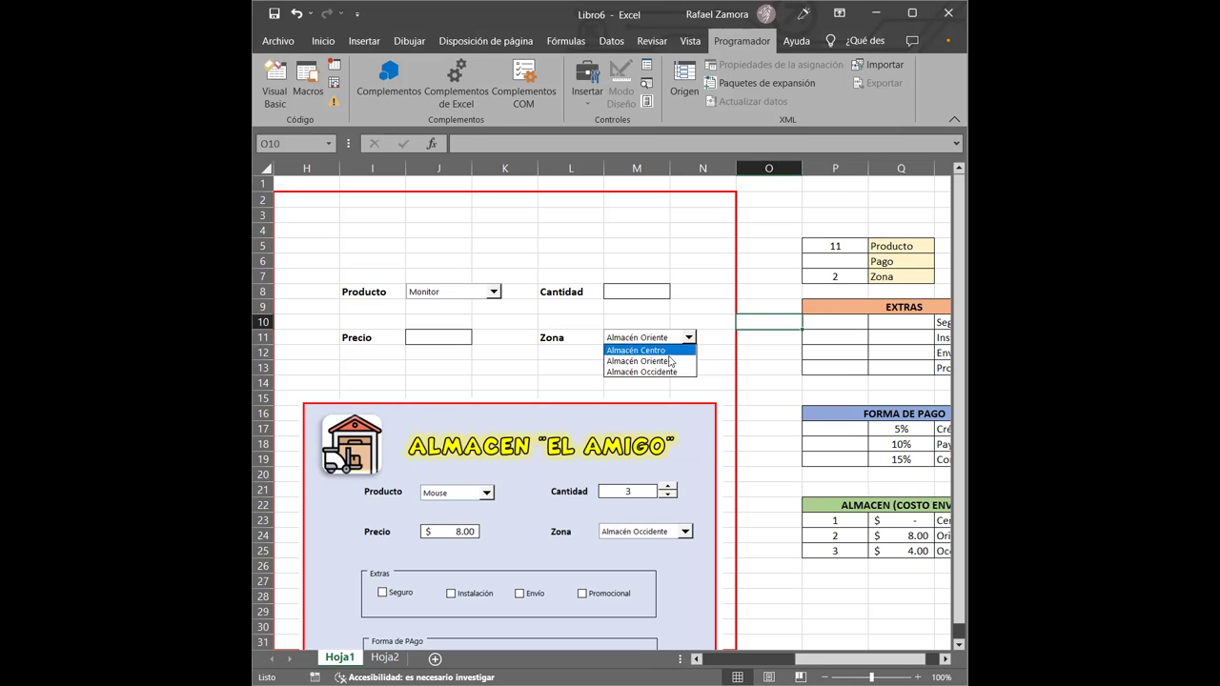
pyautogui.click(667, 372)
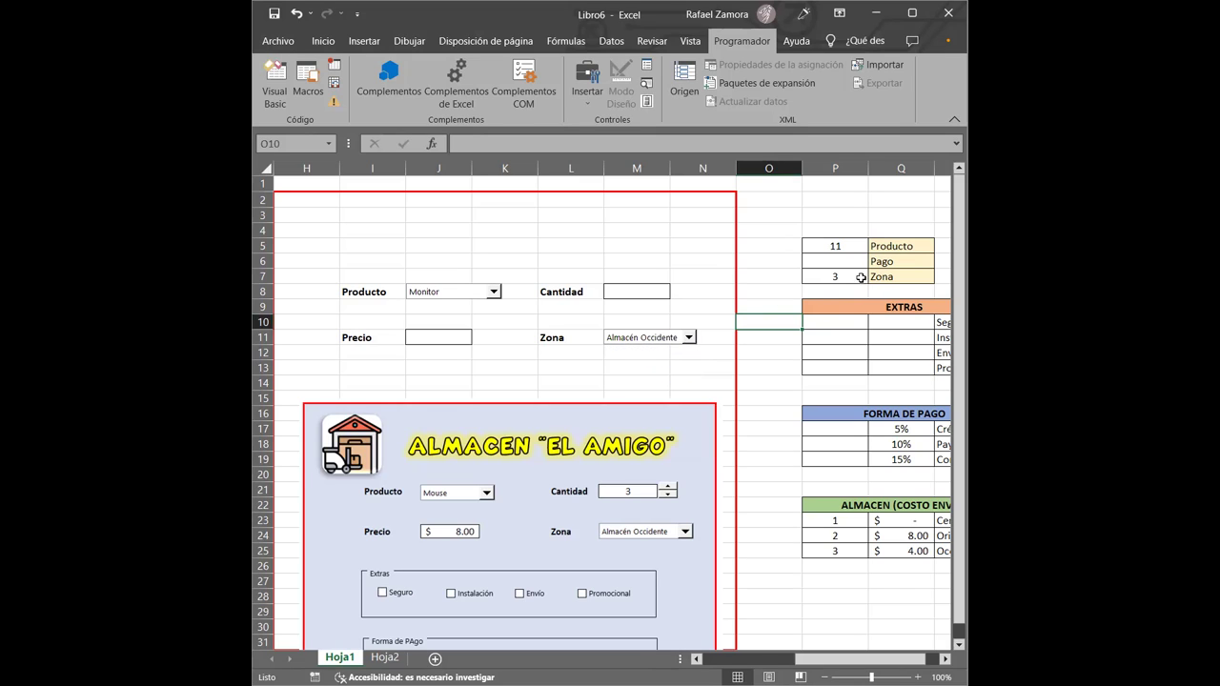
pyautogui.click(688, 337)
pyautogui.click(663, 349)
pyautogui.click(450, 338)
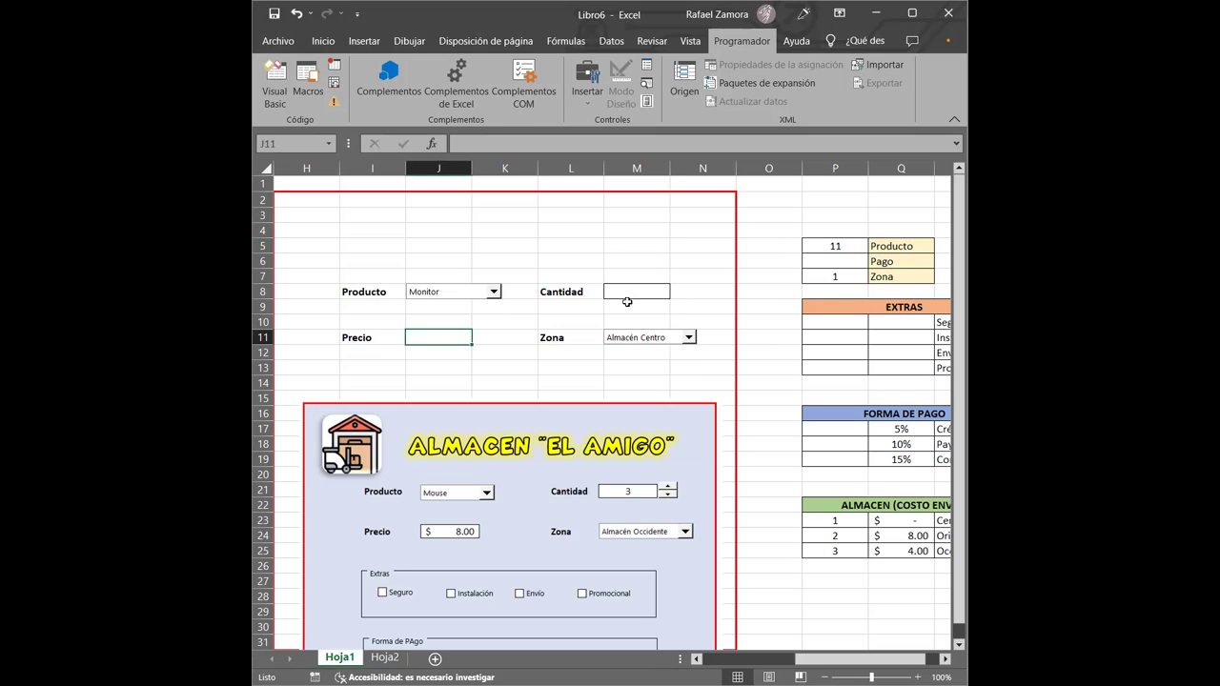
# Step: Insert a Control de número spin button next to the Cantidad cell M8
pyautogui.click(658, 296)
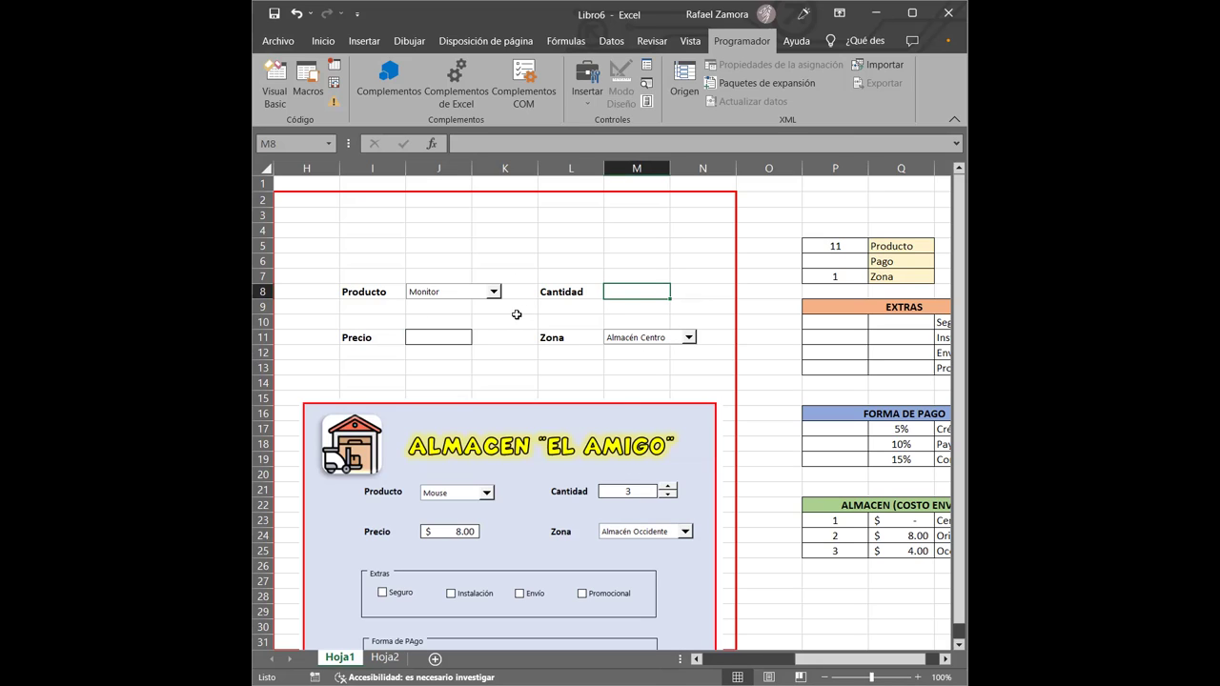
pyautogui.click(588, 100)
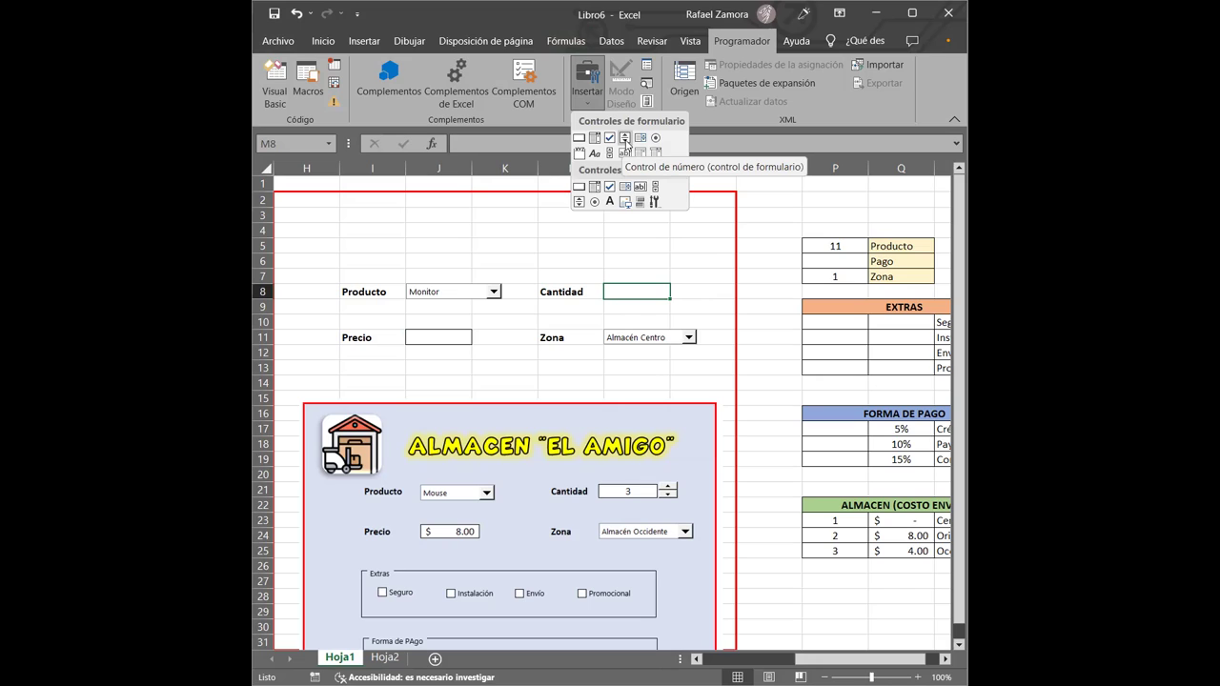
pyautogui.click(625, 139)
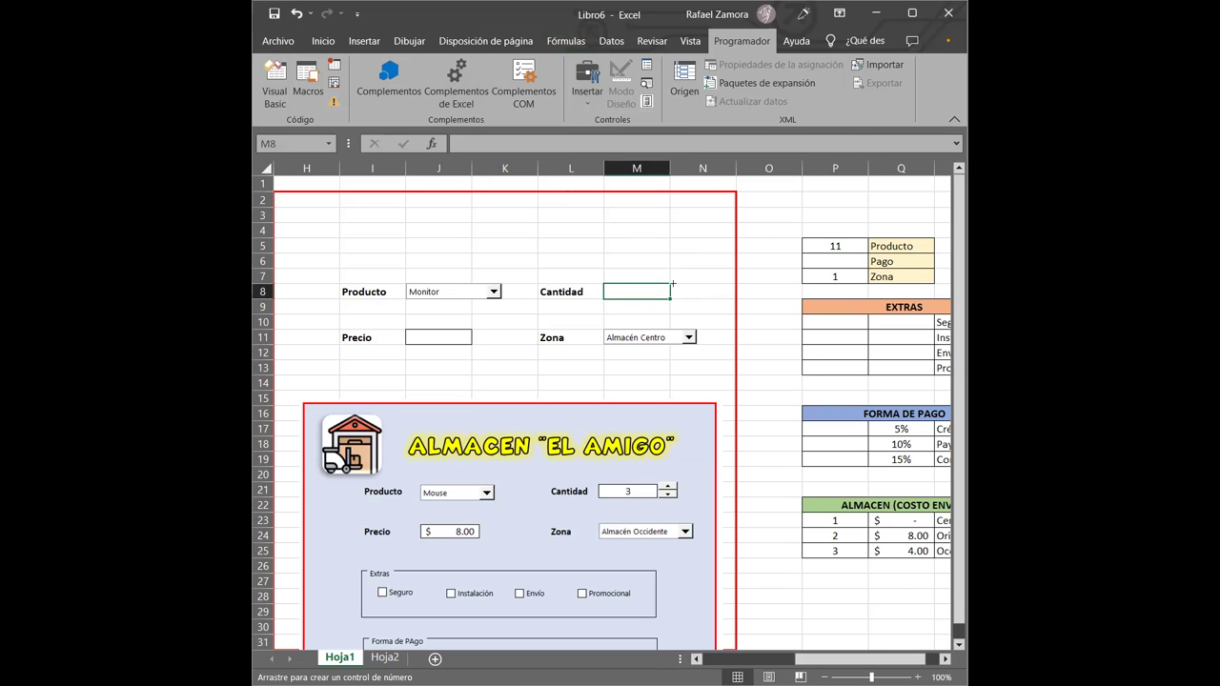
pyautogui.moveTo(670, 283); pyautogui.dragTo(690, 299)
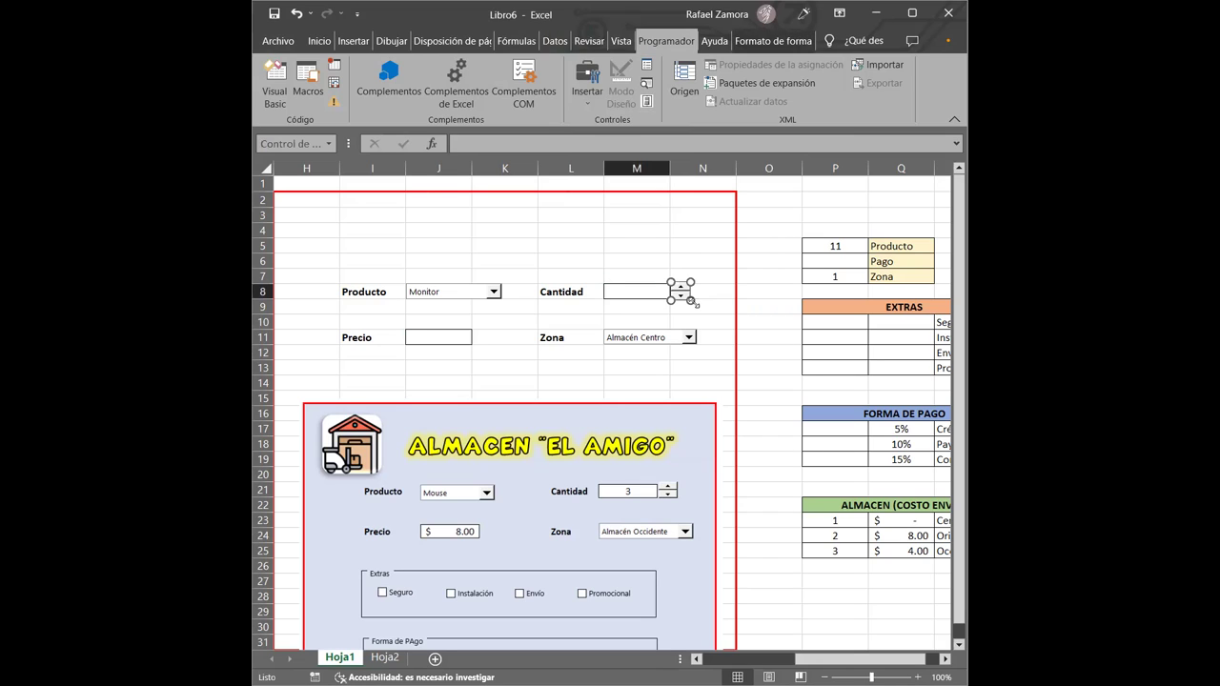
pyautogui.press('Escape')
pyautogui.click(683, 292)
pyautogui.click(720, 261)
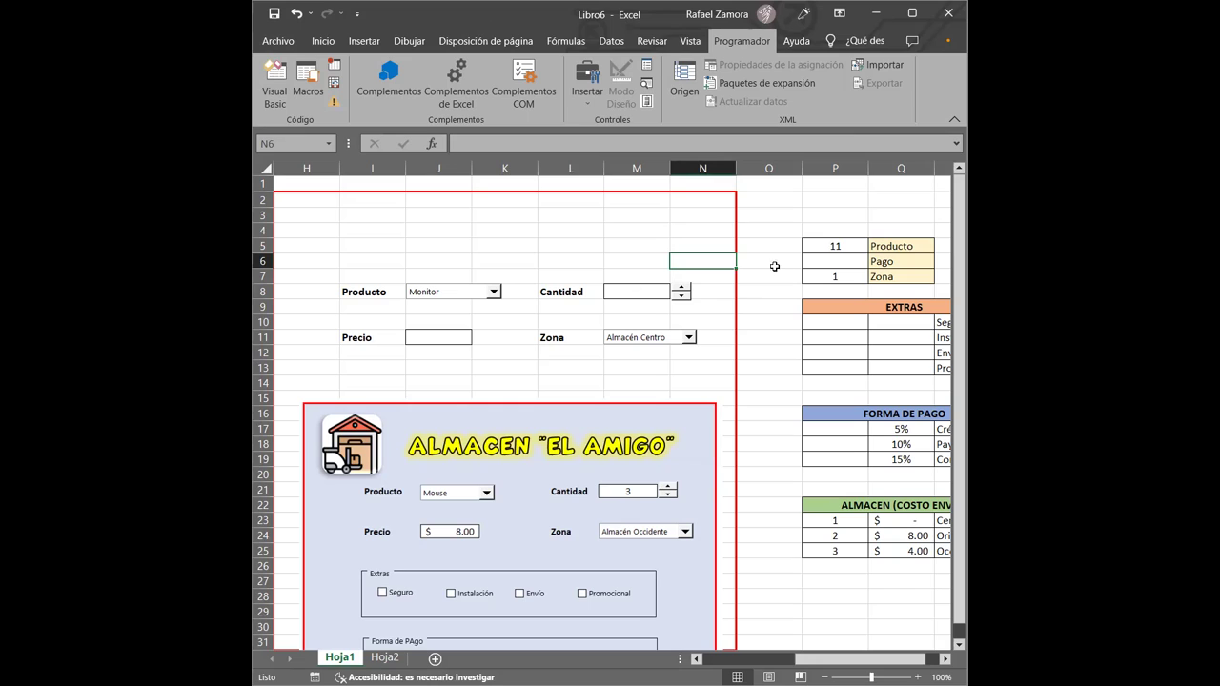
pyautogui.click(707, 206)
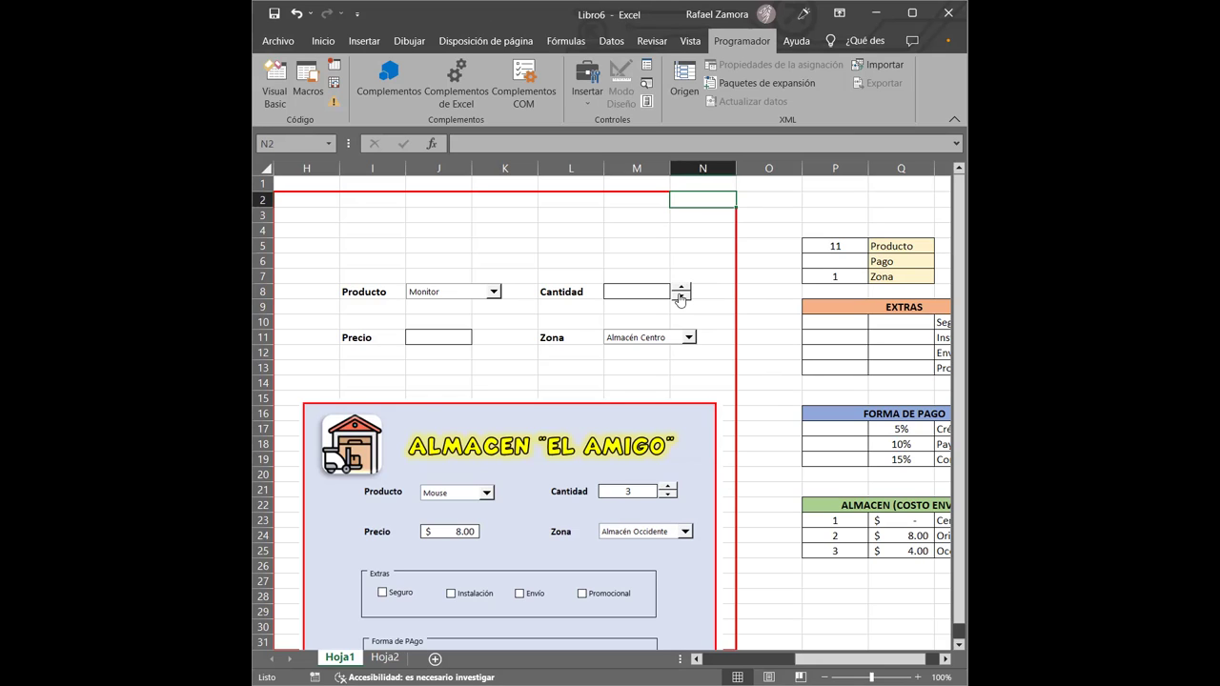
# Step: Give the spin button a current value of 1, minimum 1 and maximum 50
pyautogui.rightClick(683, 292)
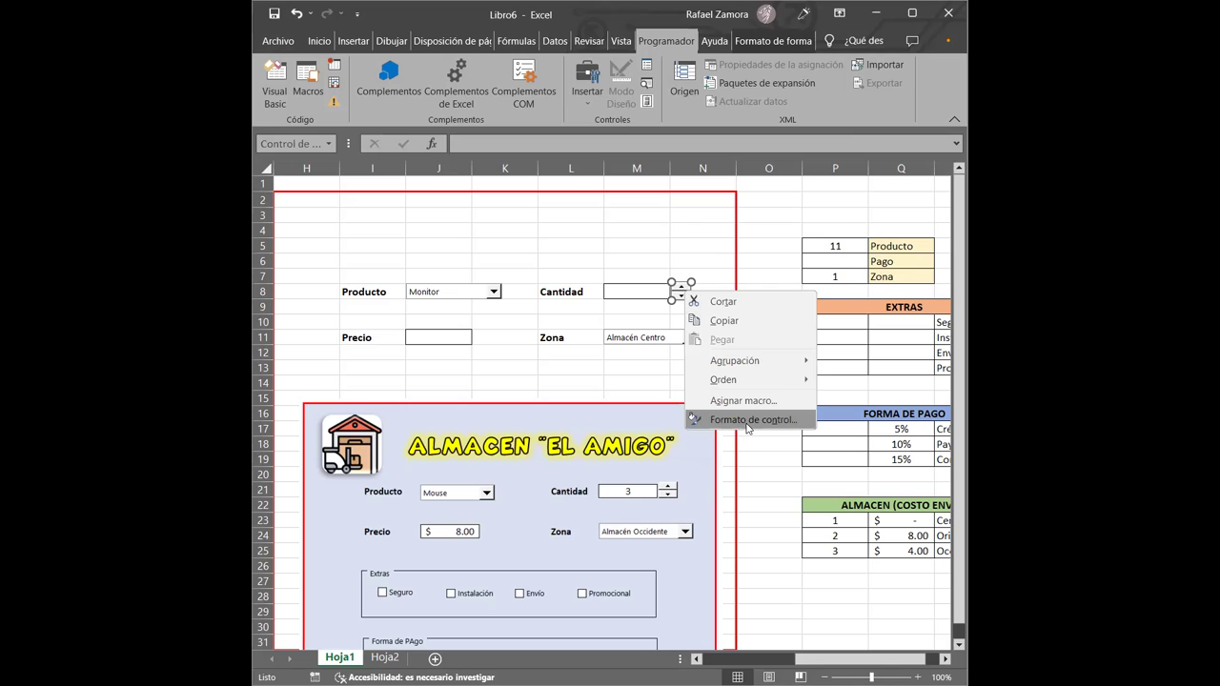
pyautogui.click(748, 420)
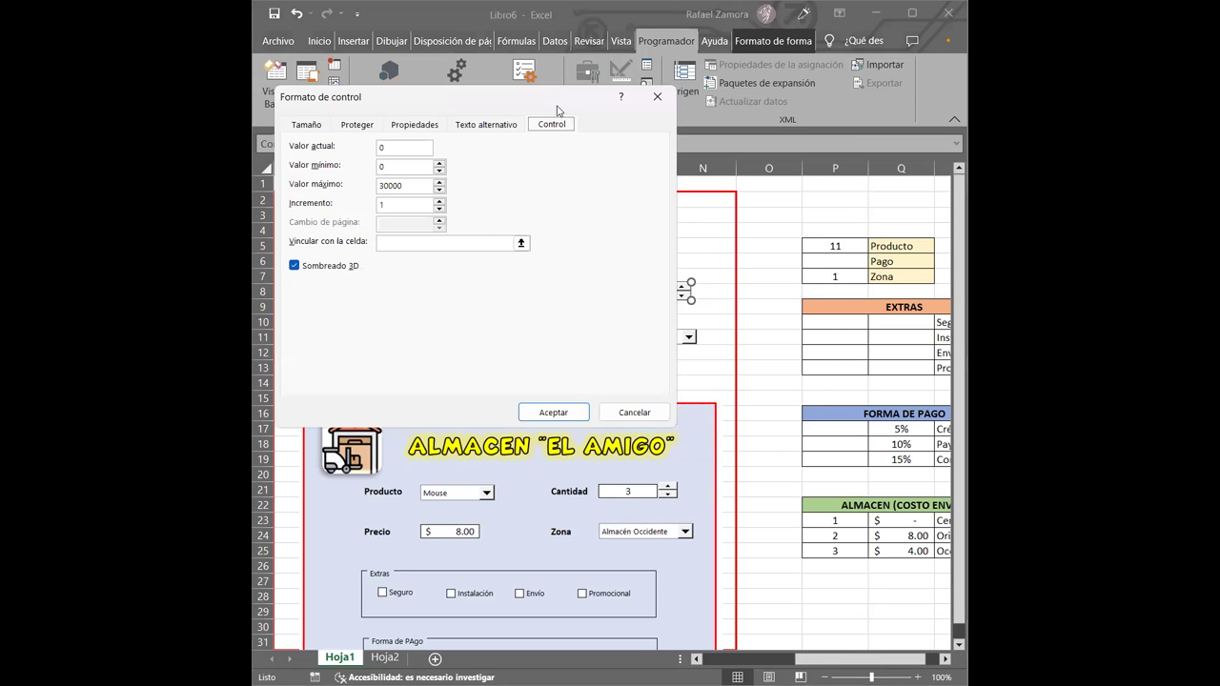
pyautogui.moveTo(519, 96); pyautogui.dragTo(510, 37)
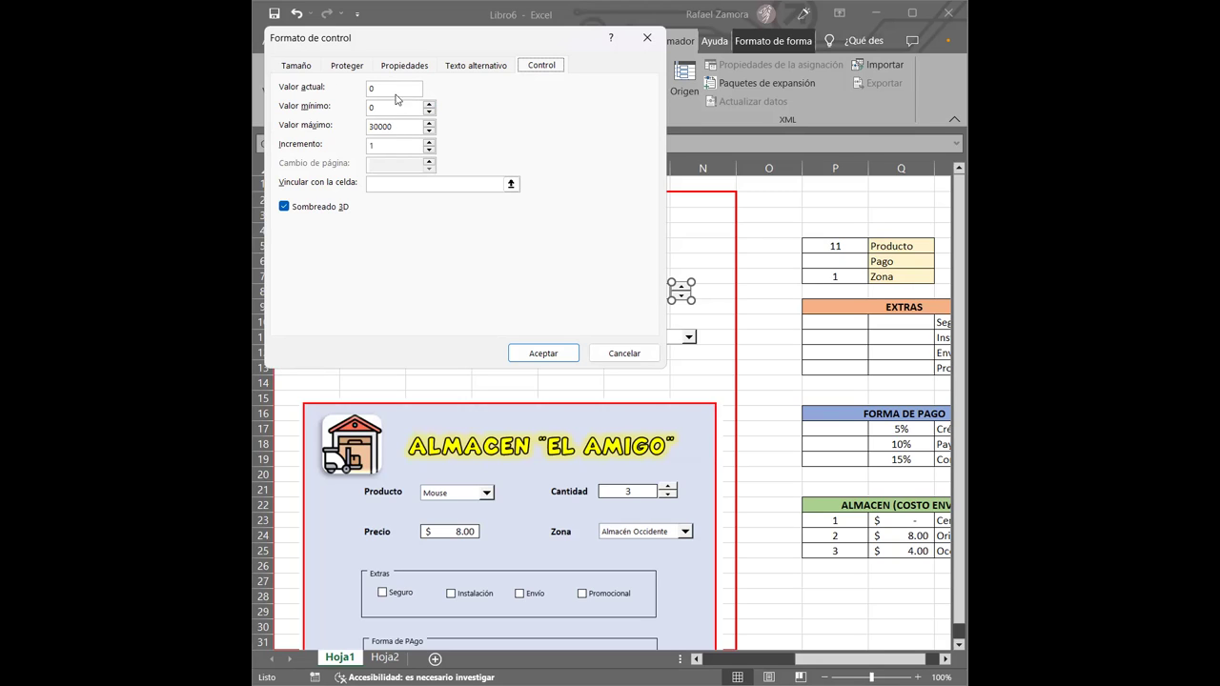
pyautogui.click(382, 90)
pyautogui.doubleClick(382, 93)
pyautogui.write('1')
pyautogui.click(428, 105)
pyautogui.click(404, 128)
pyautogui.doubleClick(404, 128)
pyautogui.write('50')
# Step: Link the spin button to cell $M$8 and apply the settings
pyautogui.click(481, 461)
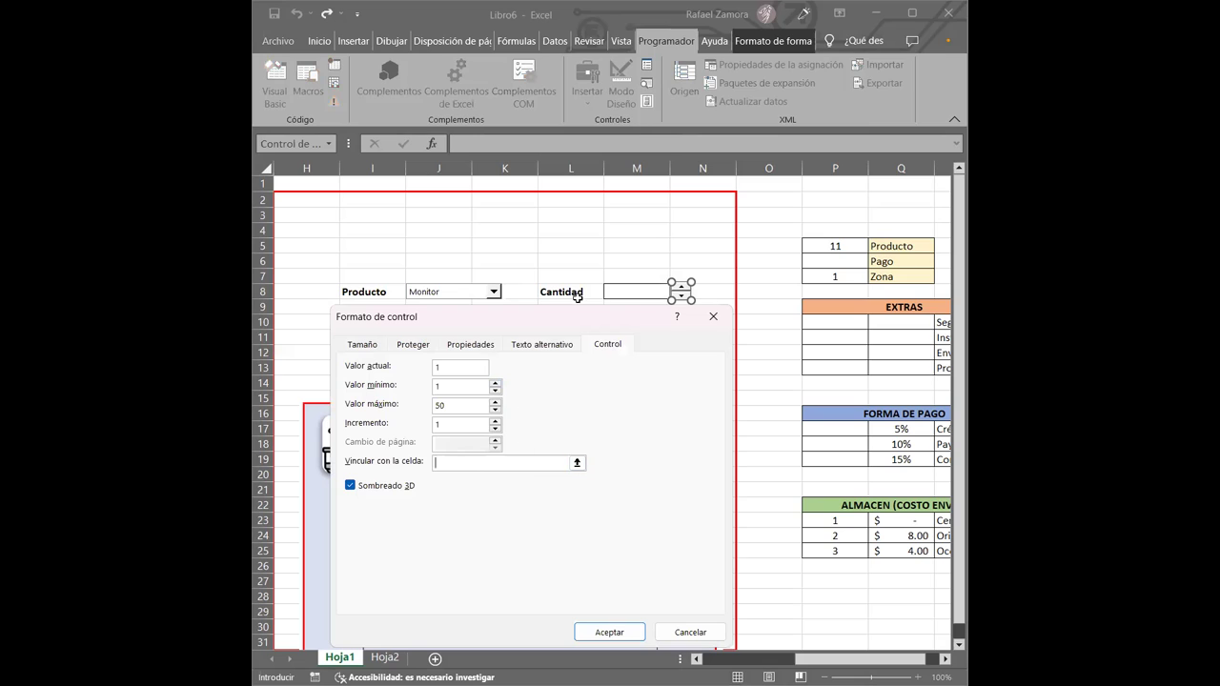
pyautogui.click(626, 293)
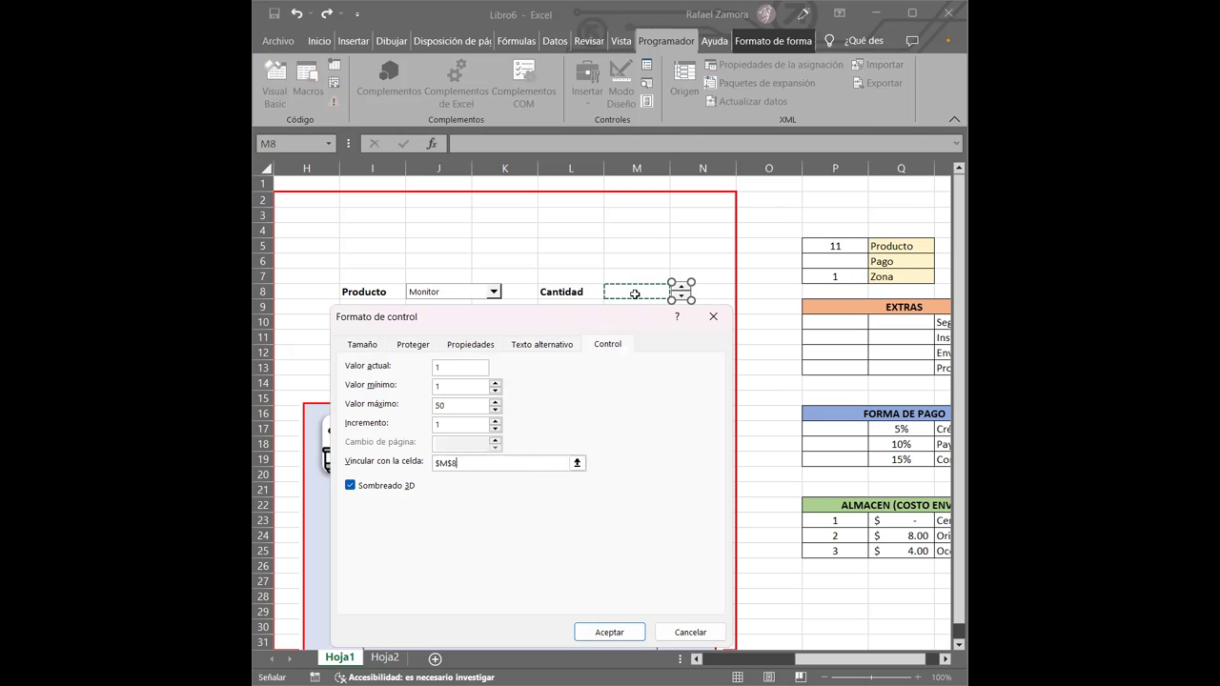
pyautogui.click(628, 605)
pyautogui.press('Return')
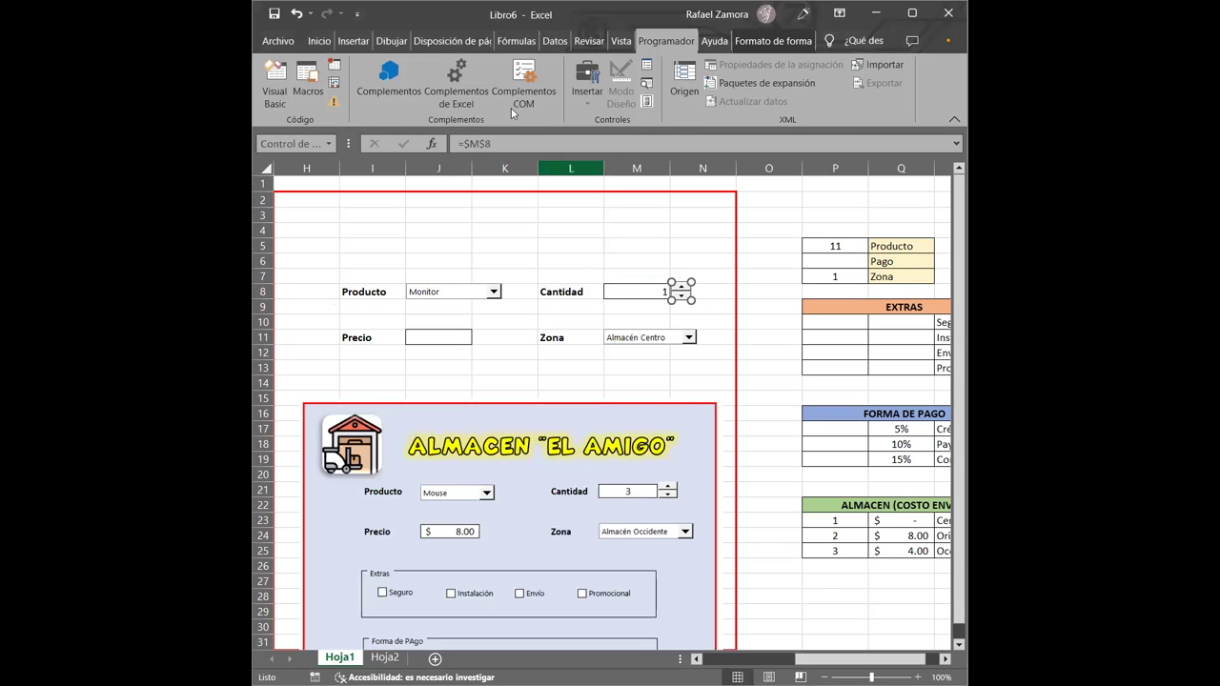
# Step: Centre the quantity value in cell M8
pyautogui.click(321, 44)
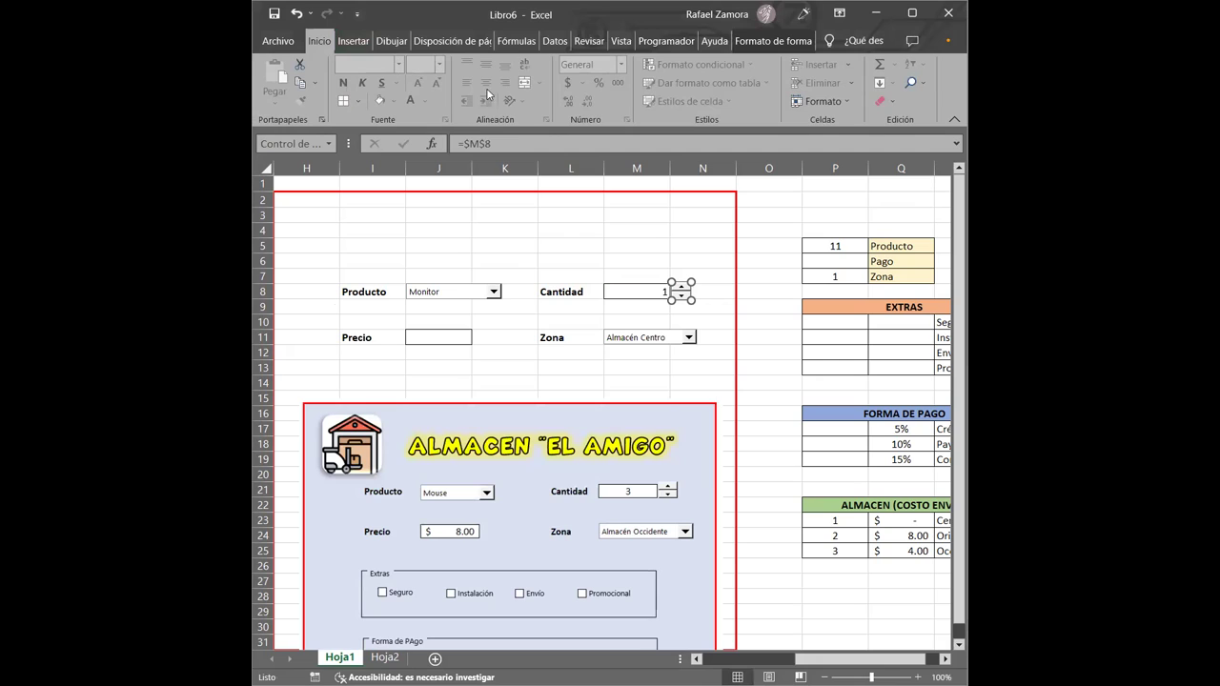
pyautogui.click(616, 263)
pyautogui.press('Down')
pyautogui.press('Down')
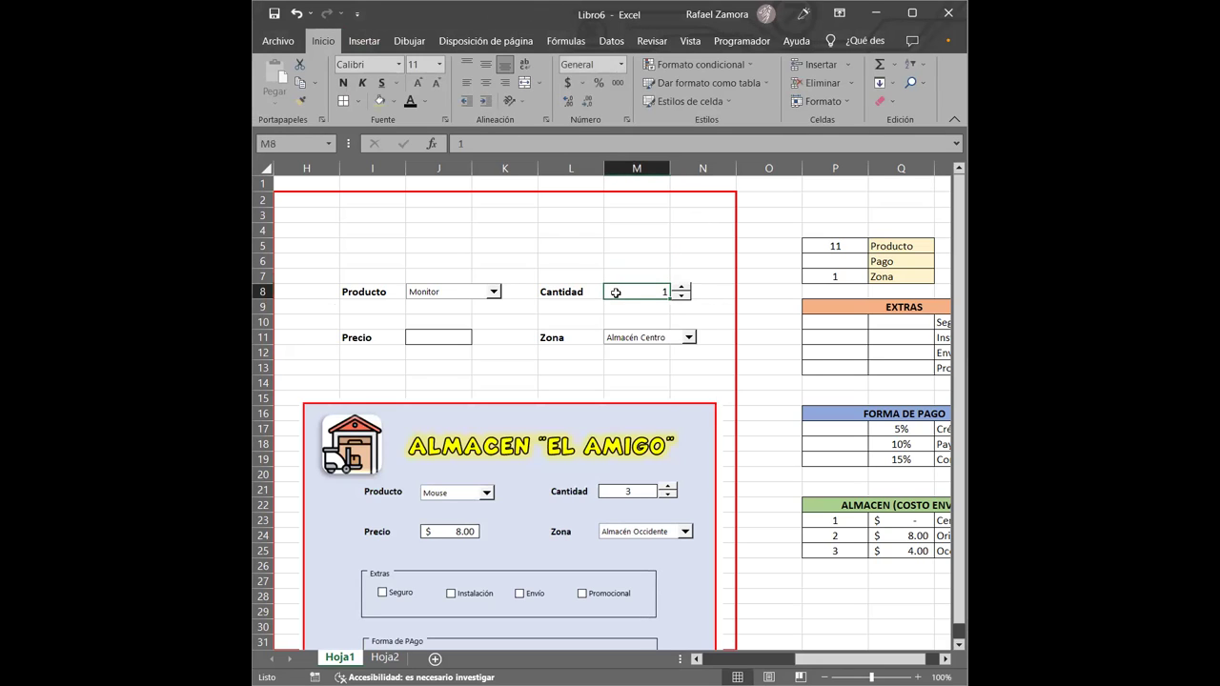
pyautogui.click(486, 83)
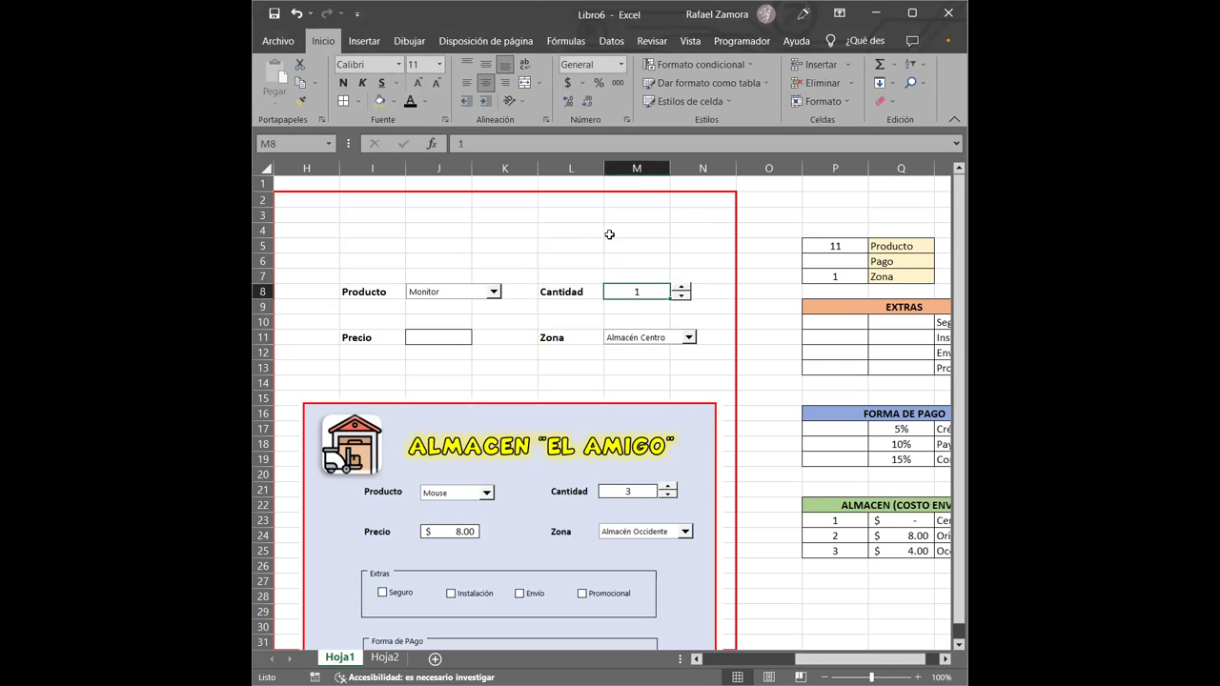
pyautogui.click(671, 259)
# Step: Step the Cantidad spin button upward to raise the quantity
pyautogui.click(683, 287)
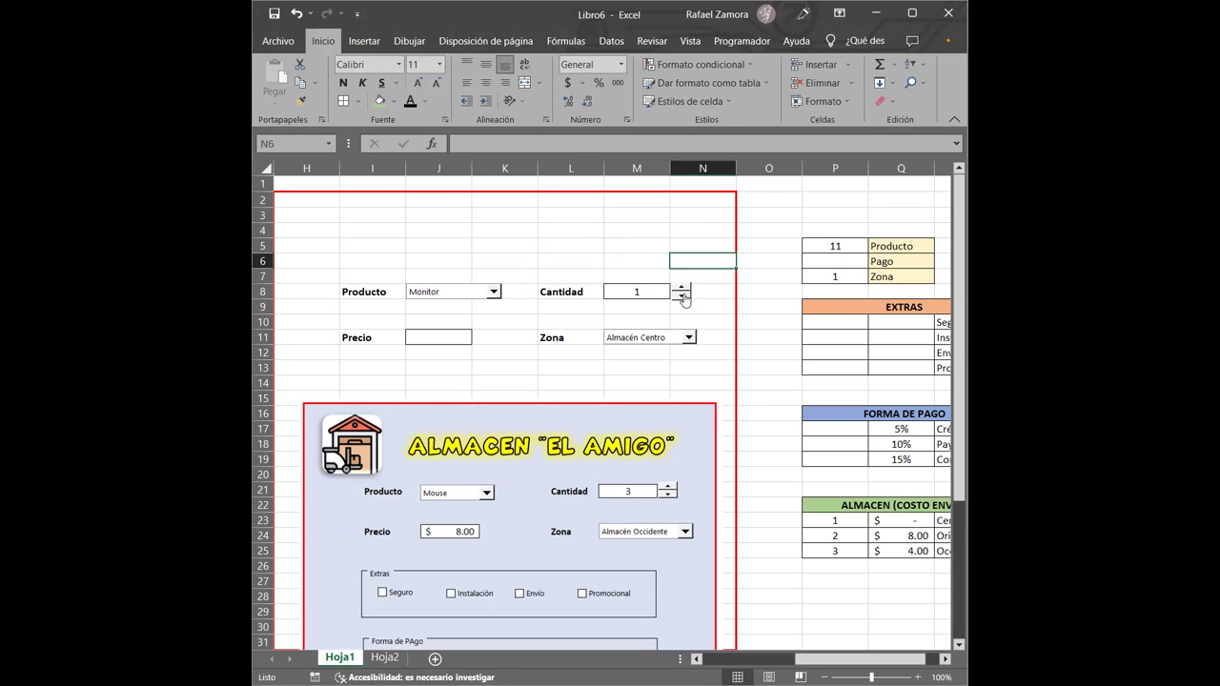
pyautogui.click(683, 278)
pyautogui.click(683, 289)
pyautogui.click(683, 288)
pyautogui.click(683, 290)
pyautogui.moveTo(683, 287); pyautogui.dragTo(682, 287)
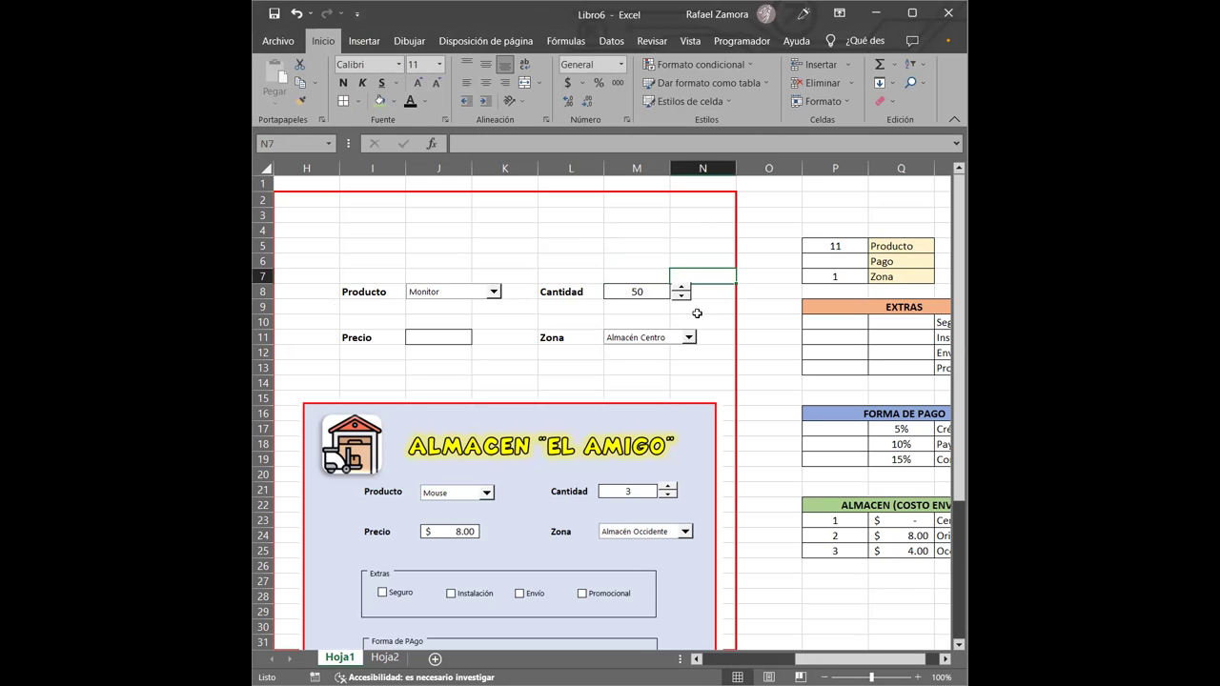
# Step: Step the Cantidad quantity back down until M8 shows 1
pyautogui.click(768, 275)
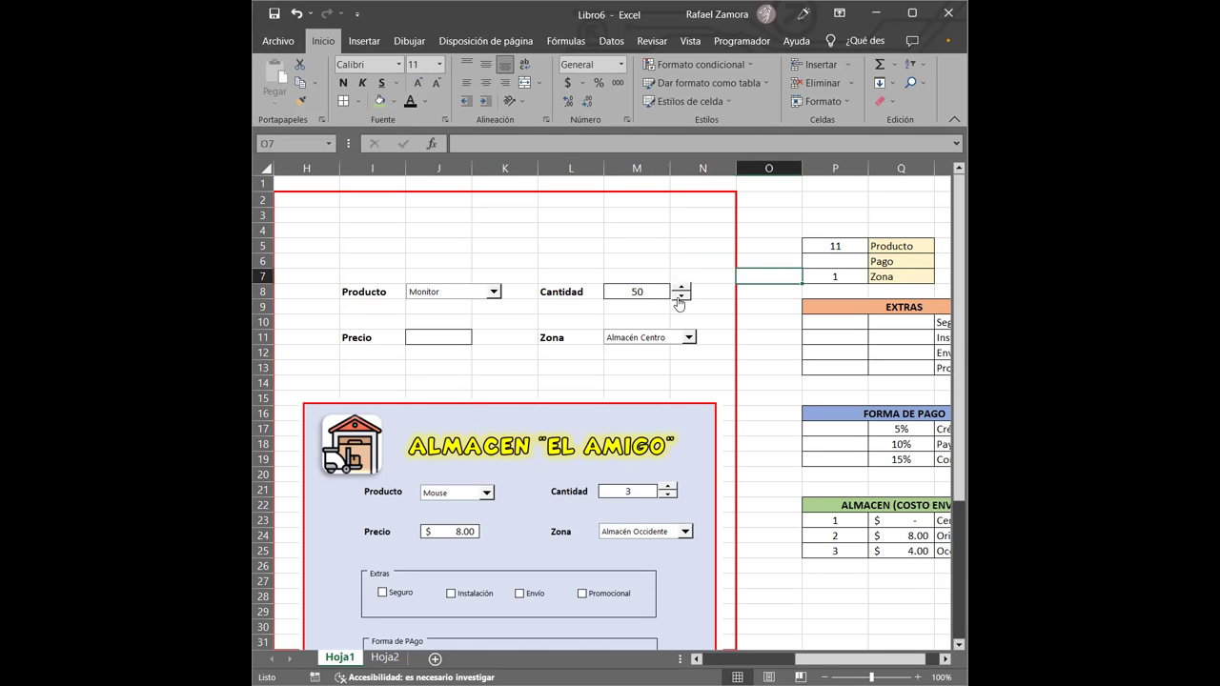
pyautogui.click(681, 298)
pyautogui.click(680, 298)
pyautogui.click(681, 298)
pyautogui.click(681, 298)
pyautogui.click(681, 299)
pyautogui.click(680, 298)
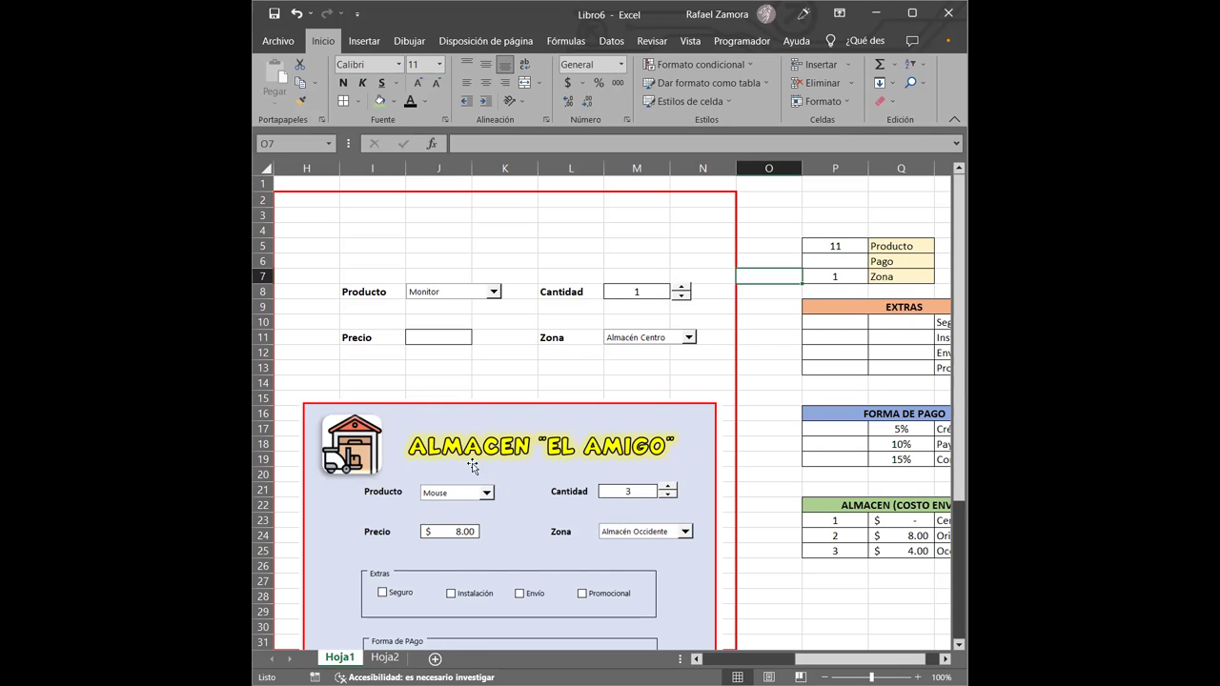
# Step: Drag the ALMACEN EL AMIGO picture lower, clear of the rows under Precio and Zona
pyautogui.moveTo(473, 466); pyautogui.dragTo(468, 527)
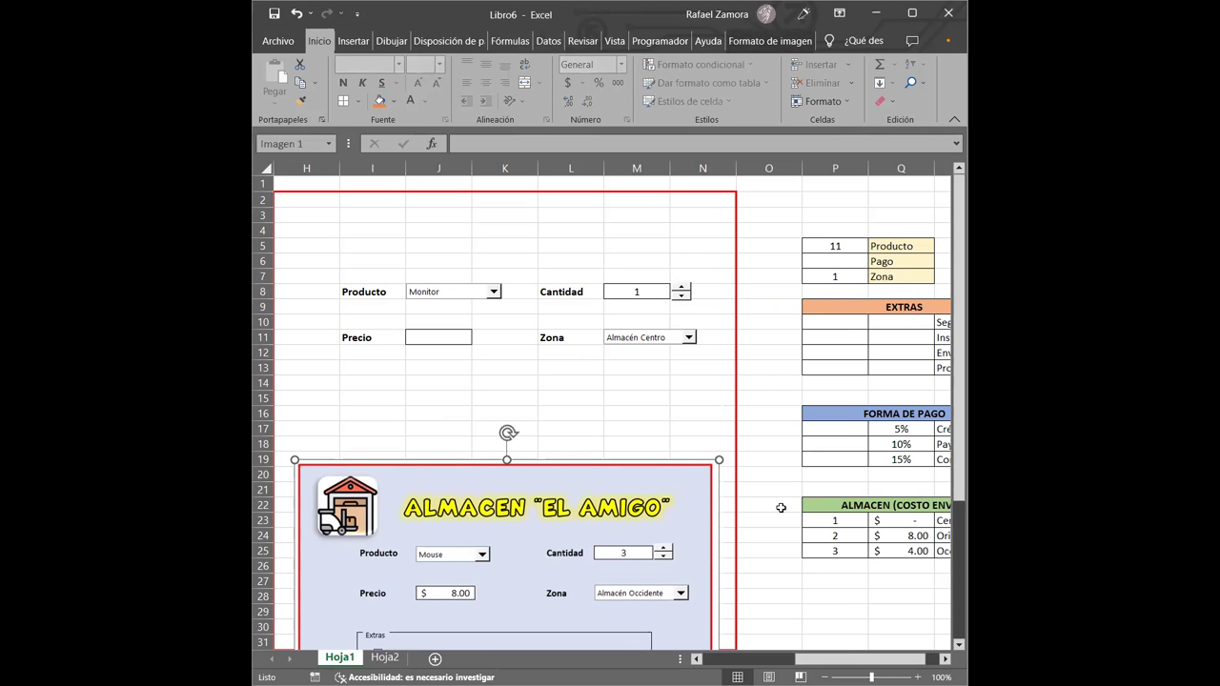
pyautogui.click(780, 250)
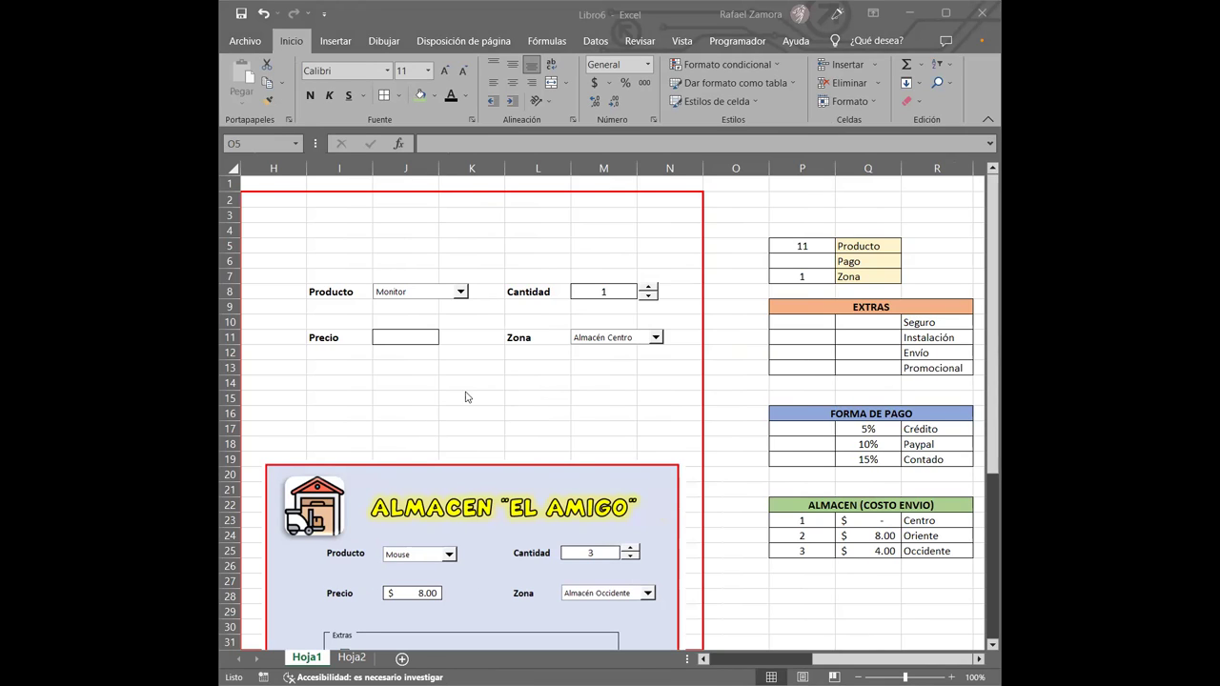
pyautogui.moveTo(481, 471)
pyautogui.mouseDown()
pyautogui.moveTo(739, 398)
pyautogui.moveTo(697, 386)
pyautogui.moveTo(472, 492)
pyautogui.mouseUp()
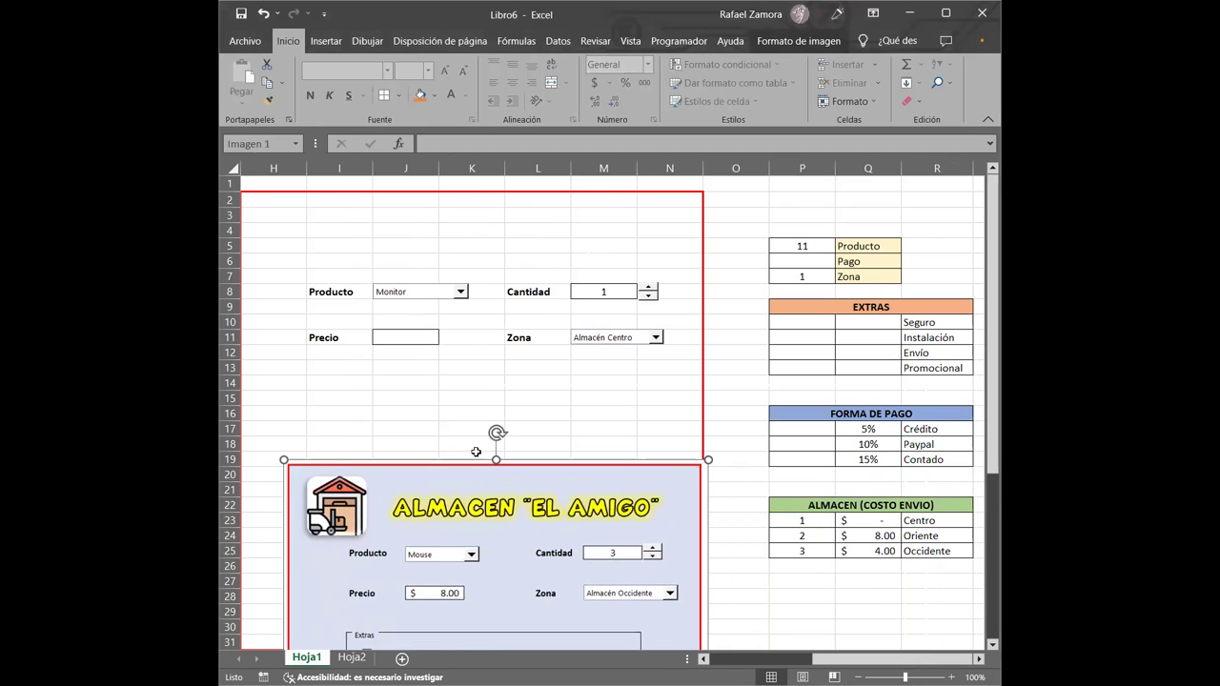
pyautogui.scroll(-2, 546, 420)
pyautogui.moveTo(580, 389); pyautogui.dragTo(564, 409)
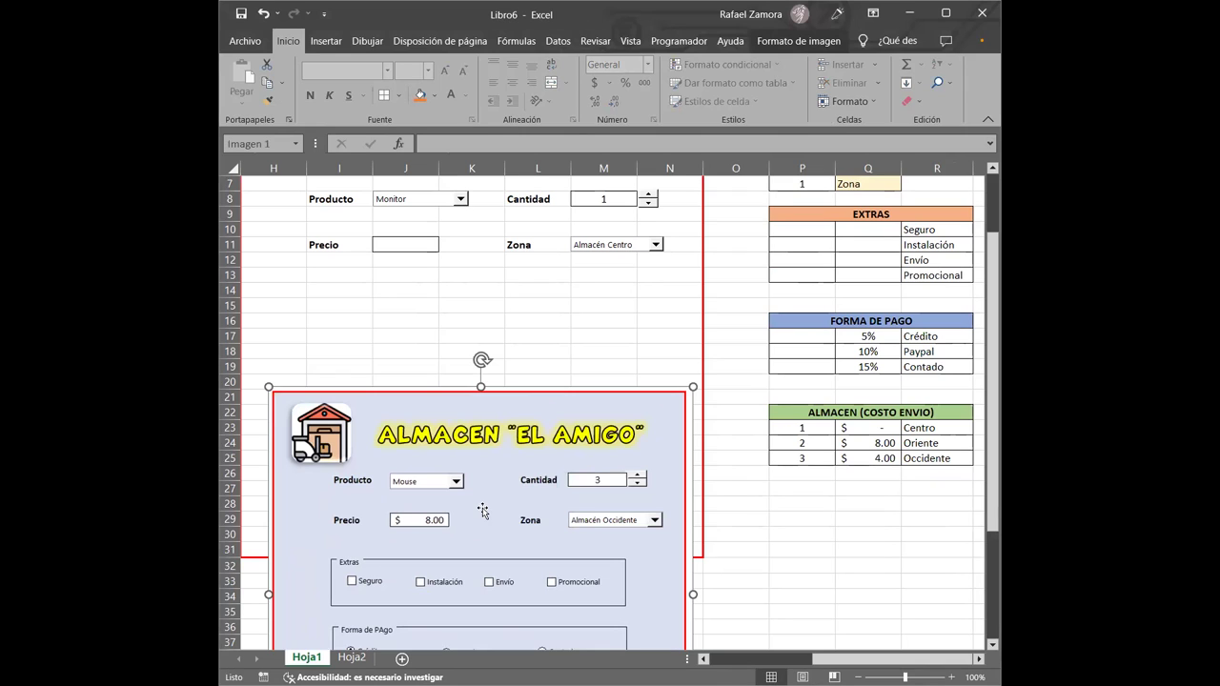
# Step: Draw a Cuadro de grupo across rows 13–16 beneath Precio and Zona
pyautogui.click(685, 43)
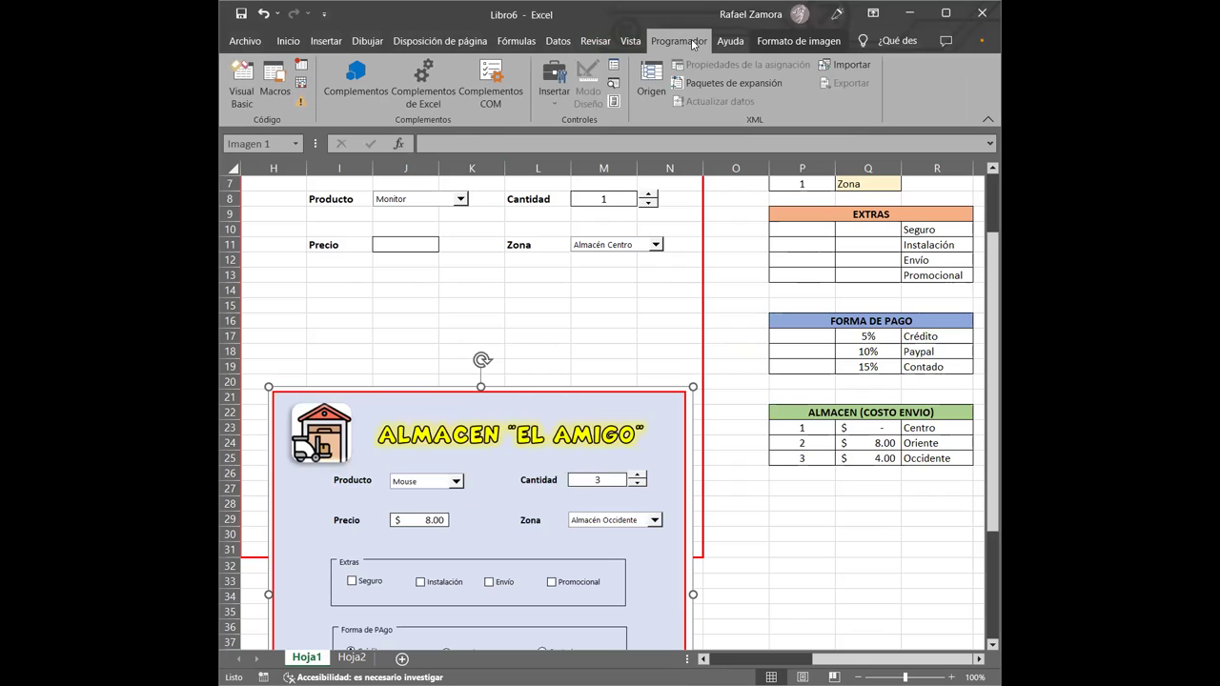
pyautogui.click(570, 107)
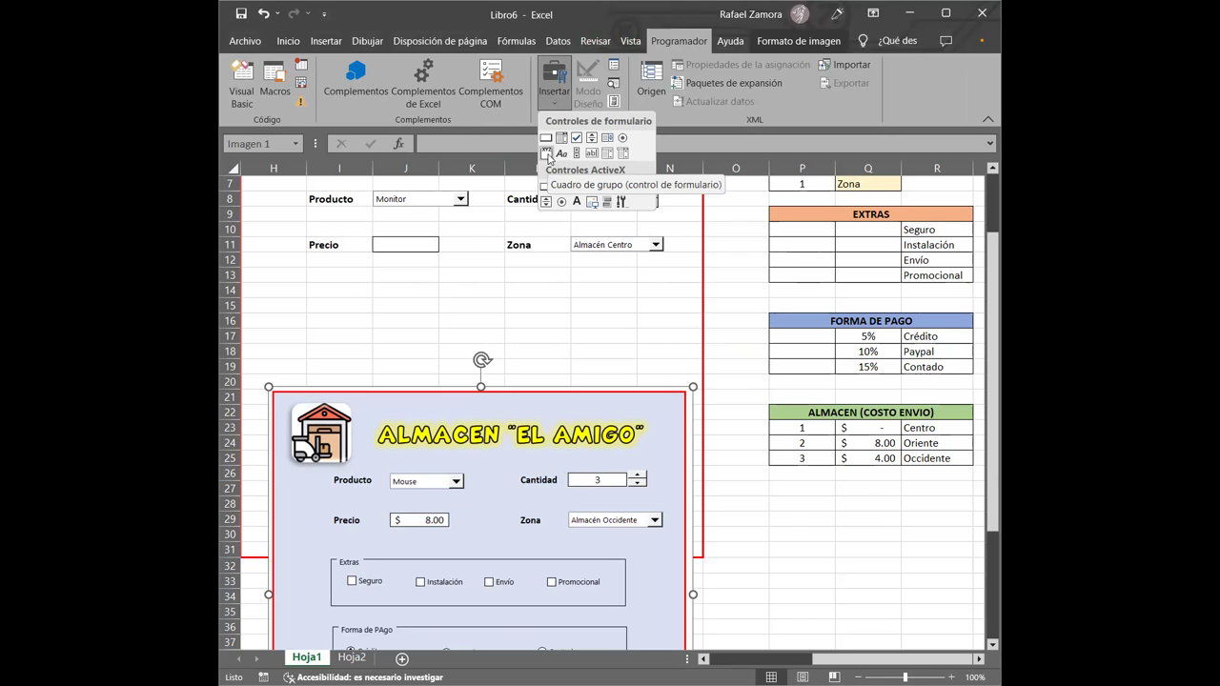
pyautogui.click(546, 153)
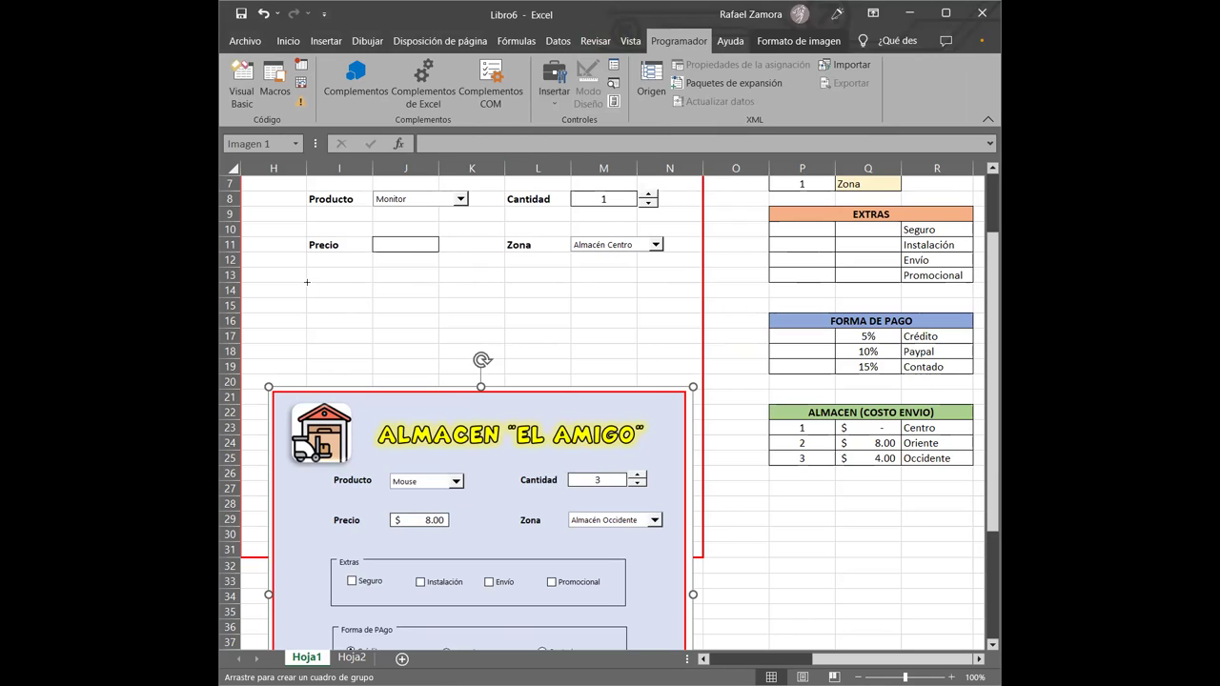
pyautogui.moveTo(307, 282); pyautogui.dragTo(639, 320)
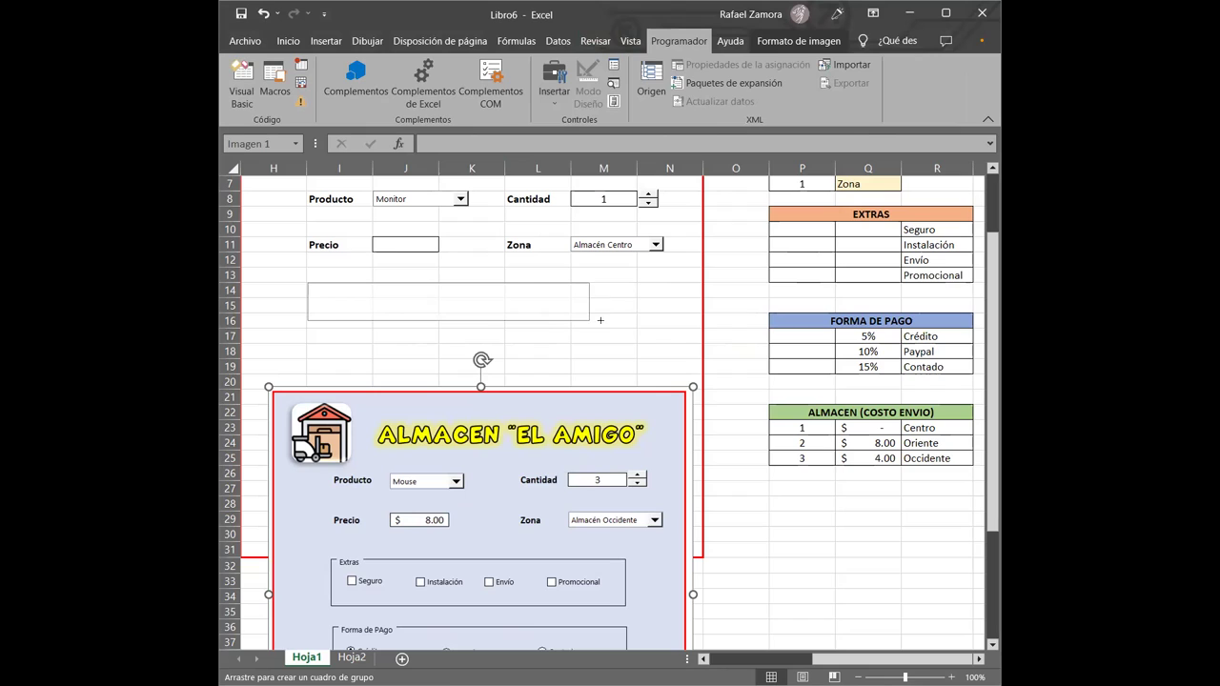
pyautogui.moveTo(639, 320); pyautogui.dragTo(636, 330)
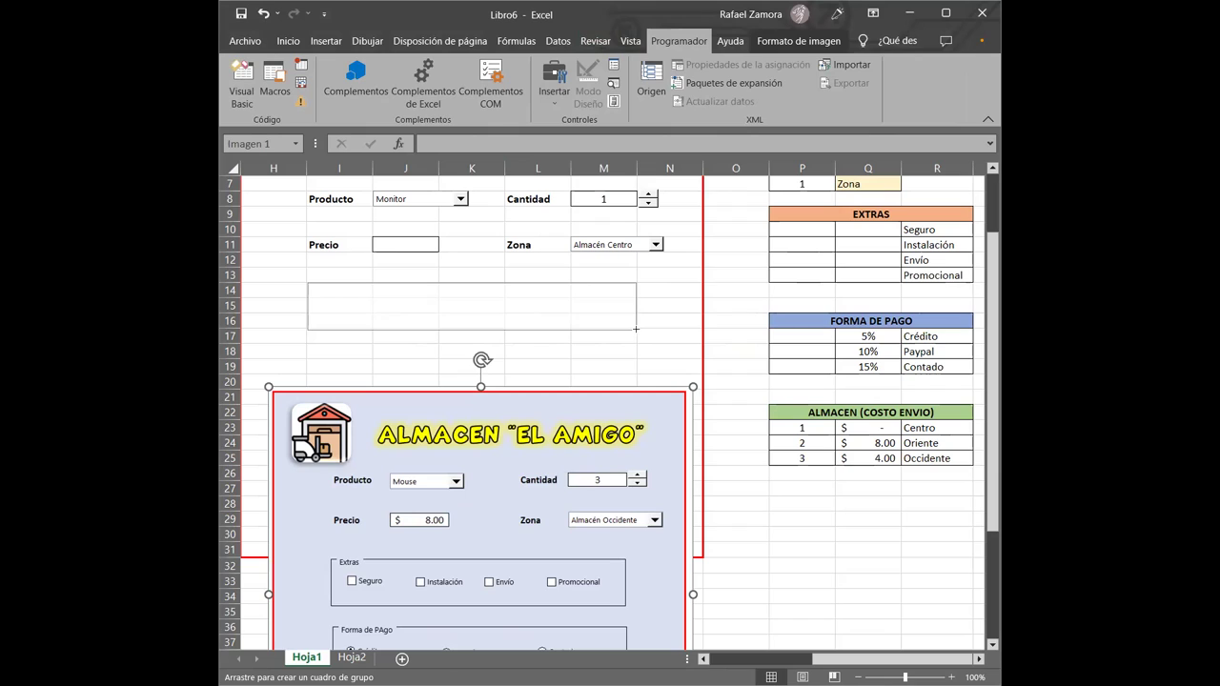
pyautogui.moveTo(635, 330); pyautogui.dragTo(636, 330)
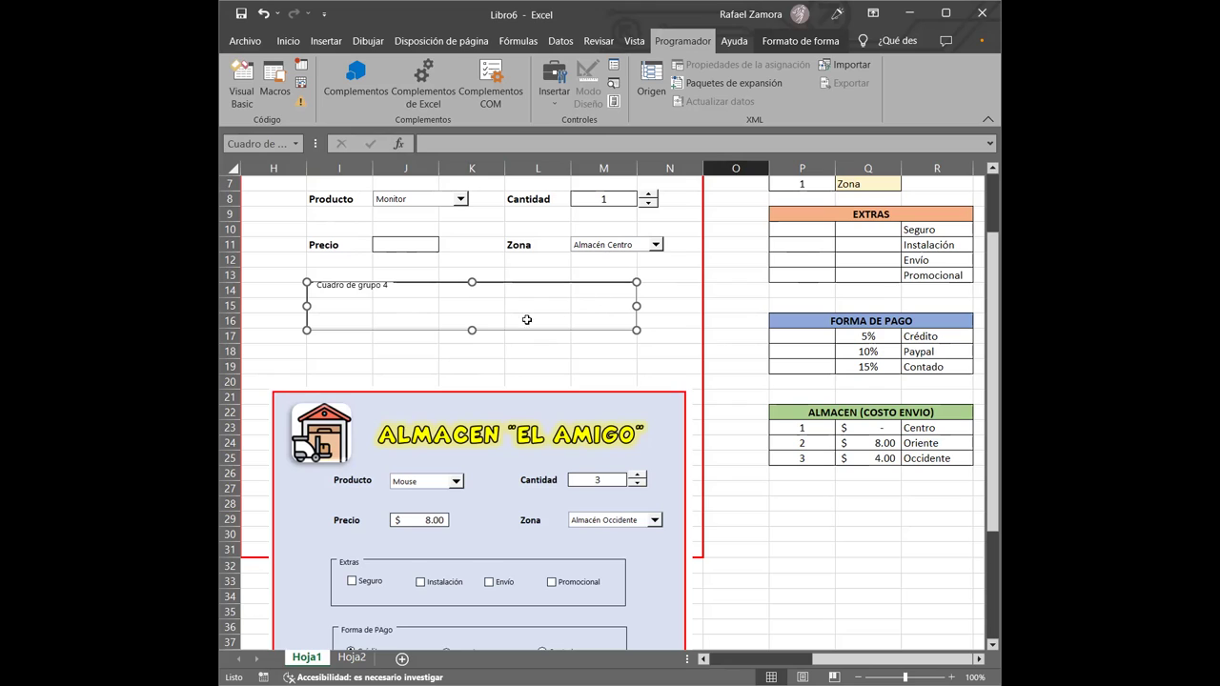
# Step: Replace the group box's default caption with Extras
pyautogui.click(352, 288)
pyautogui.click(389, 272)
pyautogui.press('Delete')
pyautogui.press('Delete')
pyautogui.press('Delete')
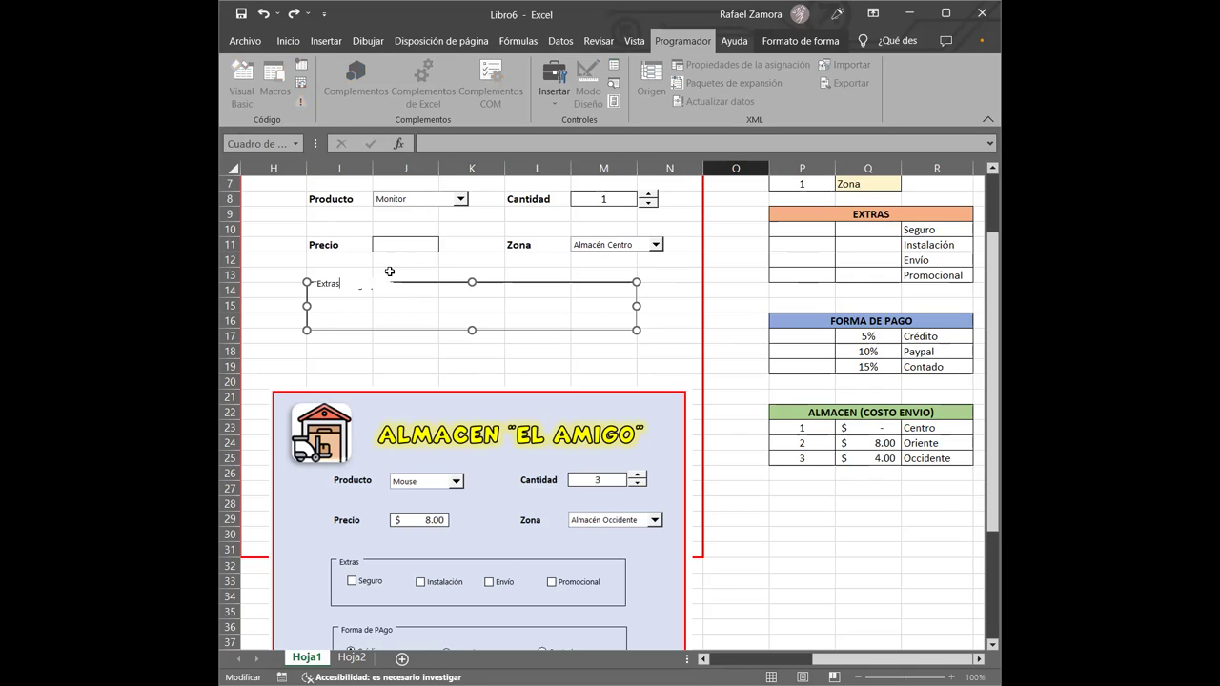
pyautogui.click(658, 300)
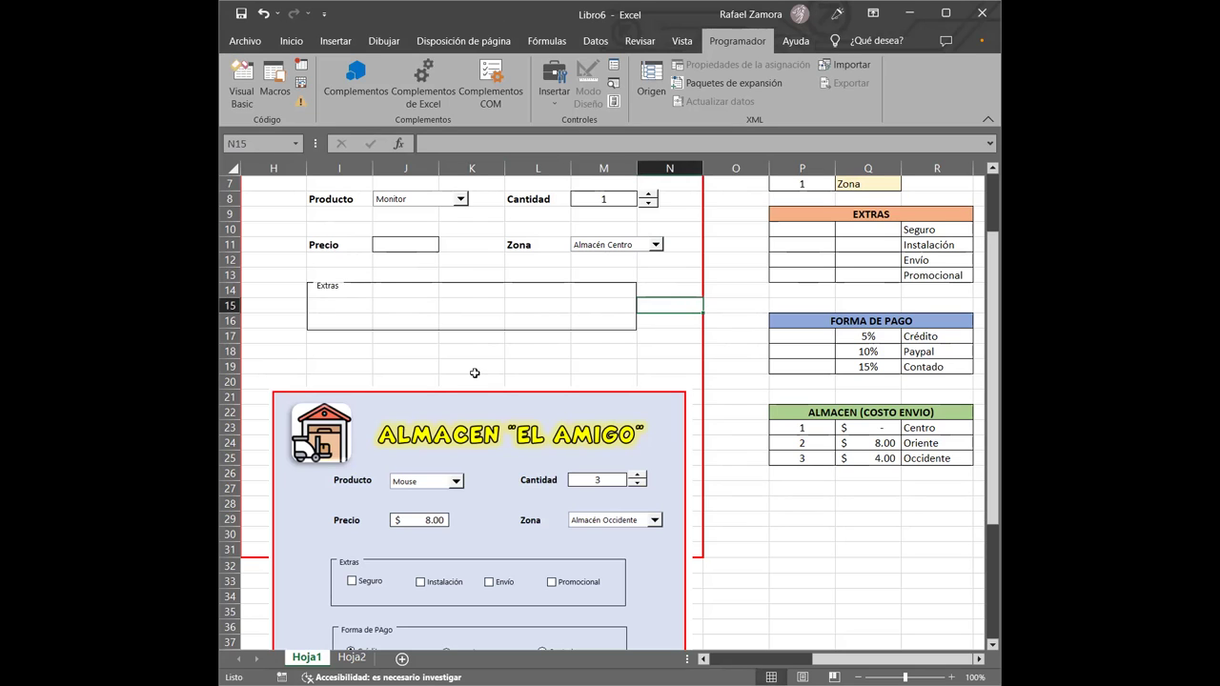
# Step: Shift the ALMACEN EL AMIGO picture right to uncover Sub total, Descuento and TOTAL
pyautogui.moveTo(513, 404)
pyautogui.mouseDown()
pyautogui.moveTo(503, 435)
pyautogui.moveTo(531, 365)
pyautogui.mouseUp()
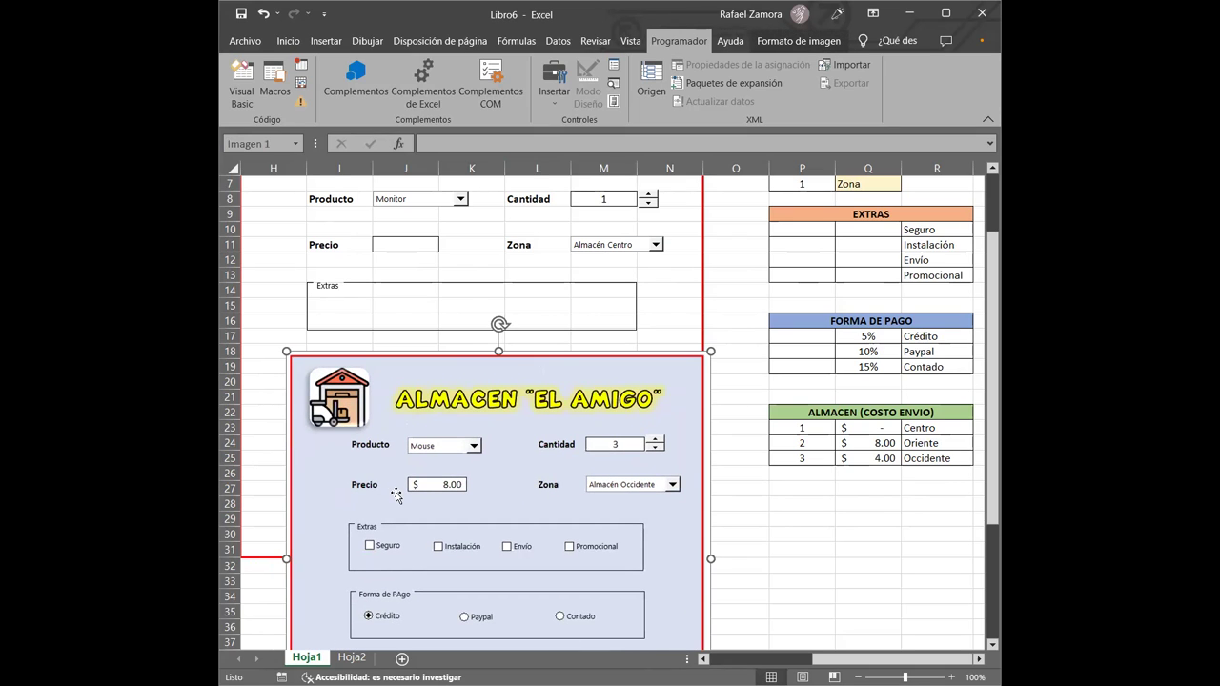
pyautogui.moveTo(440, 454)
pyautogui.mouseDown()
pyautogui.moveTo(722, 437)
pyautogui.moveTo(770, 356)
pyautogui.mouseUp()
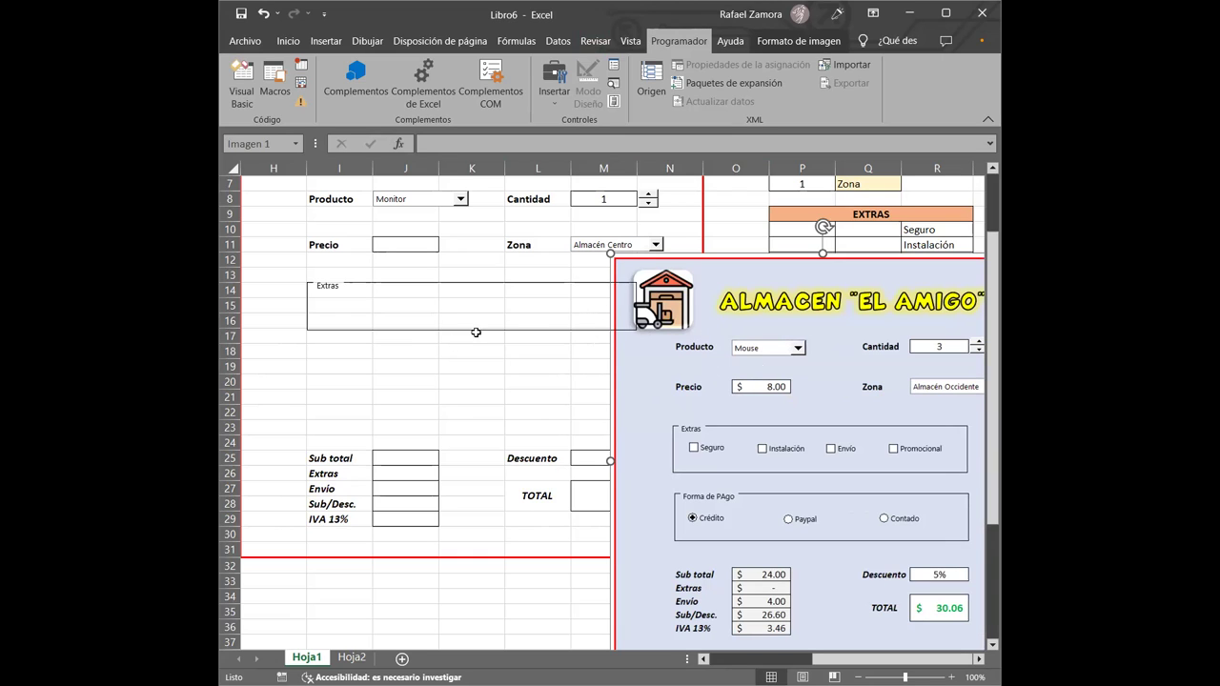
pyautogui.click(508, 376)
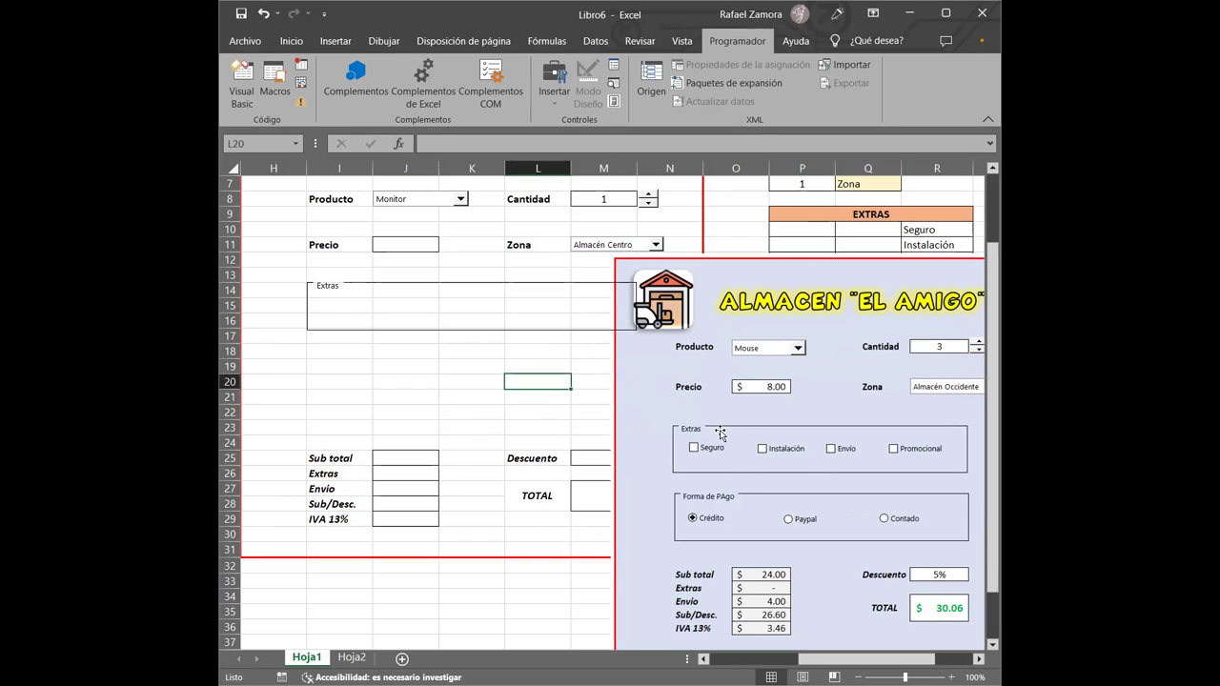
pyautogui.click(570, 103)
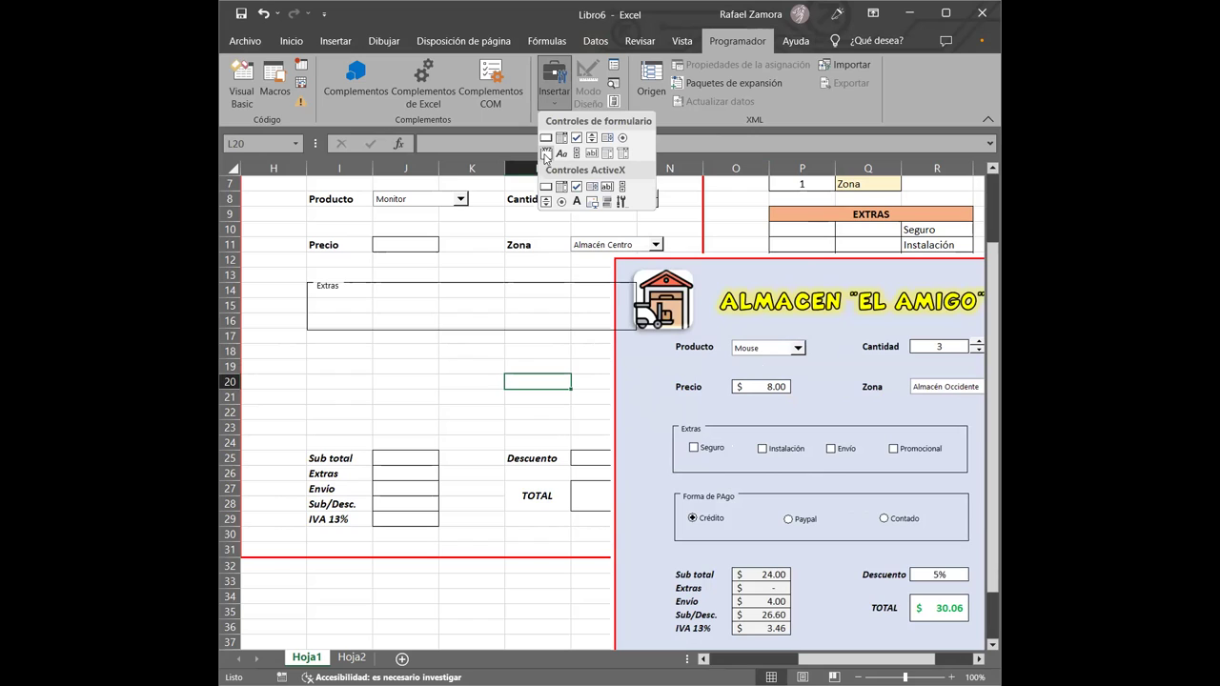
# Step: Draw a second group box over rows 18–21 and caption it Forma de Pago
pyautogui.click(547, 154)
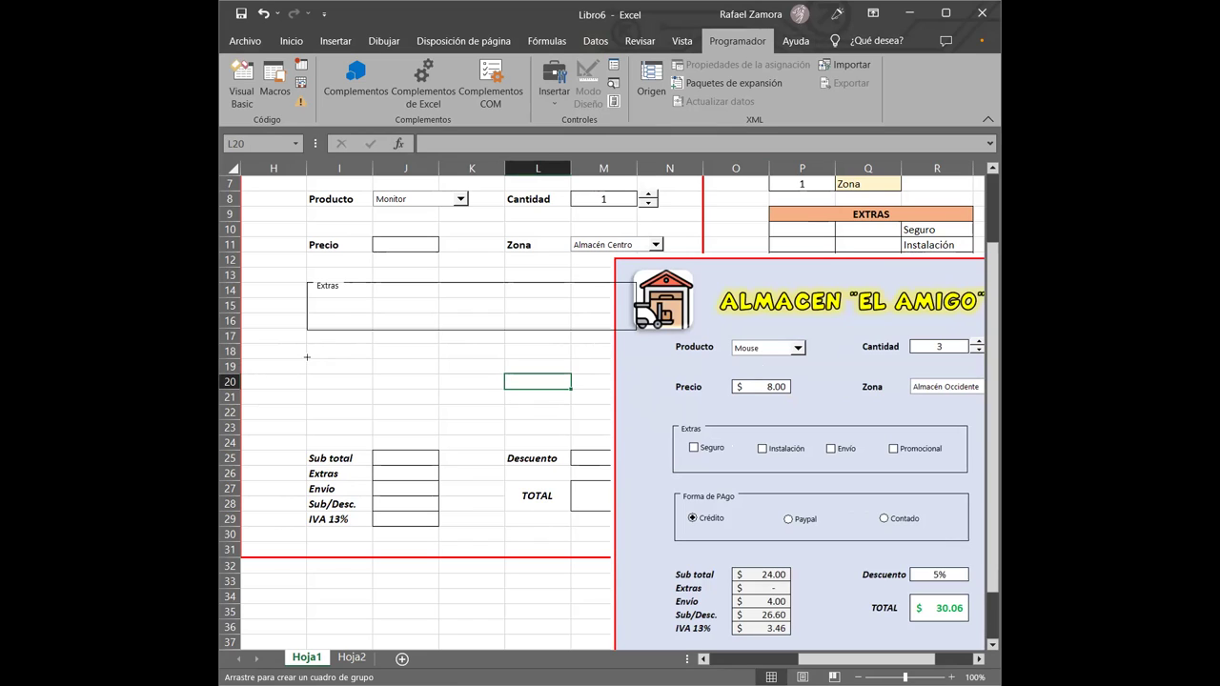
pyautogui.moveTo(307, 359); pyautogui.dragTo(636, 402)
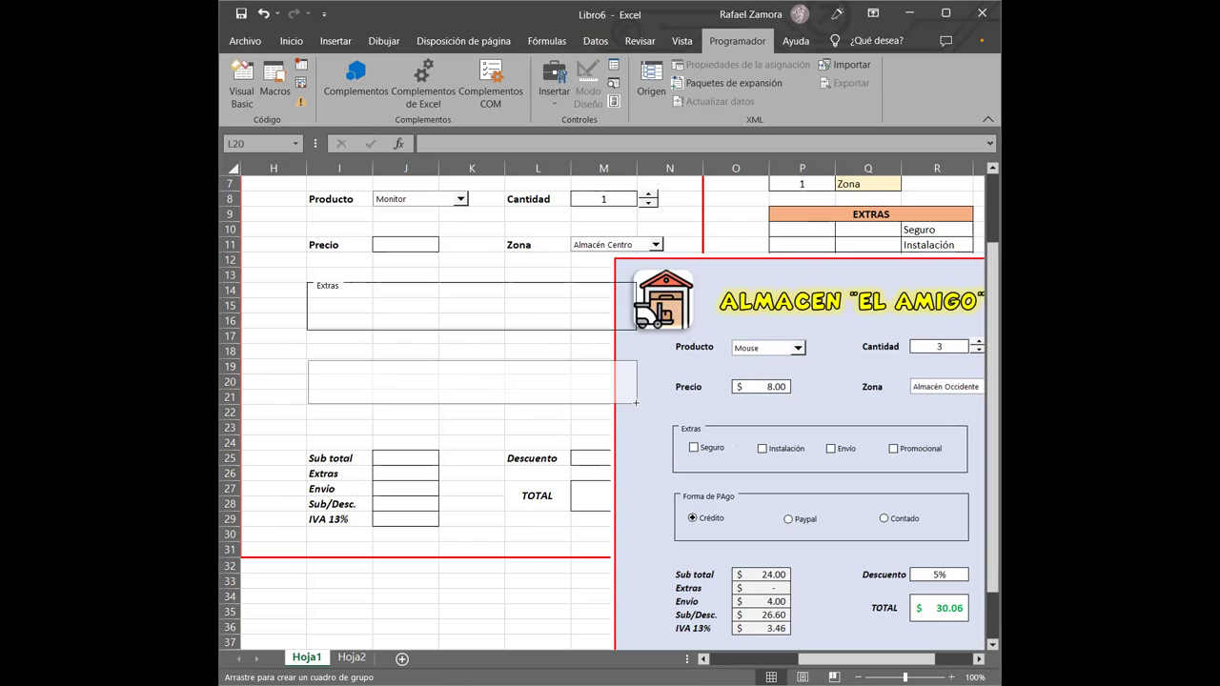
pyautogui.moveTo(635, 402); pyautogui.dragTo(637, 403)
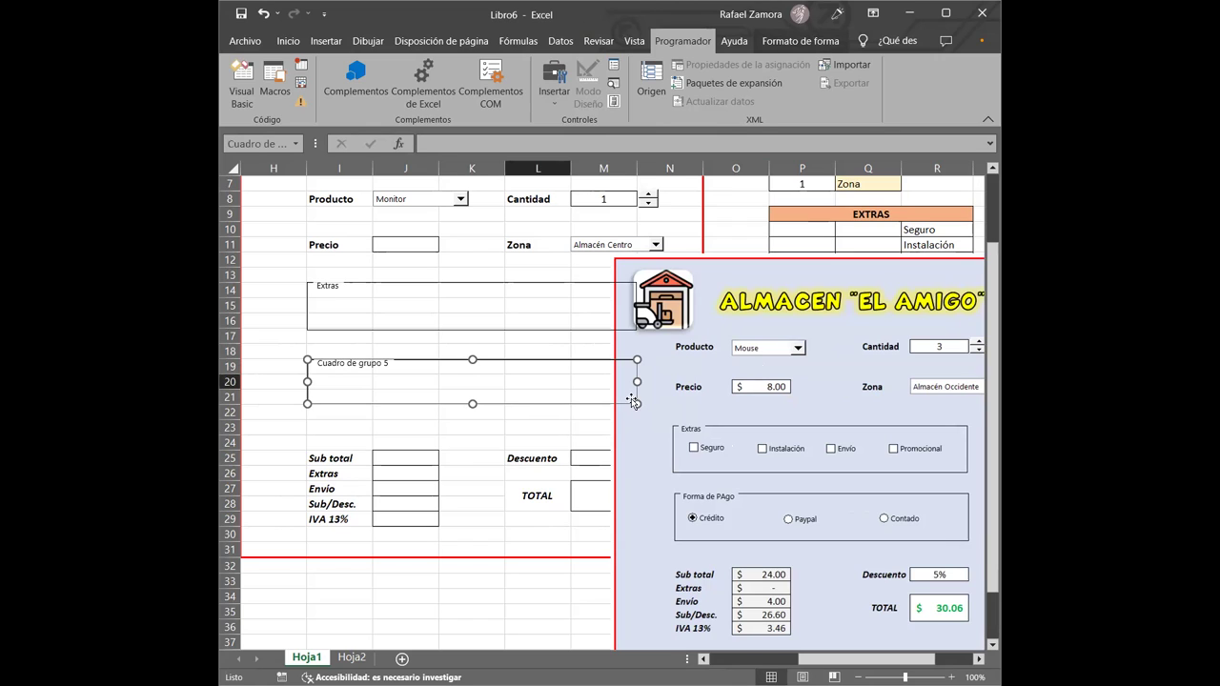
pyautogui.click(386, 363)
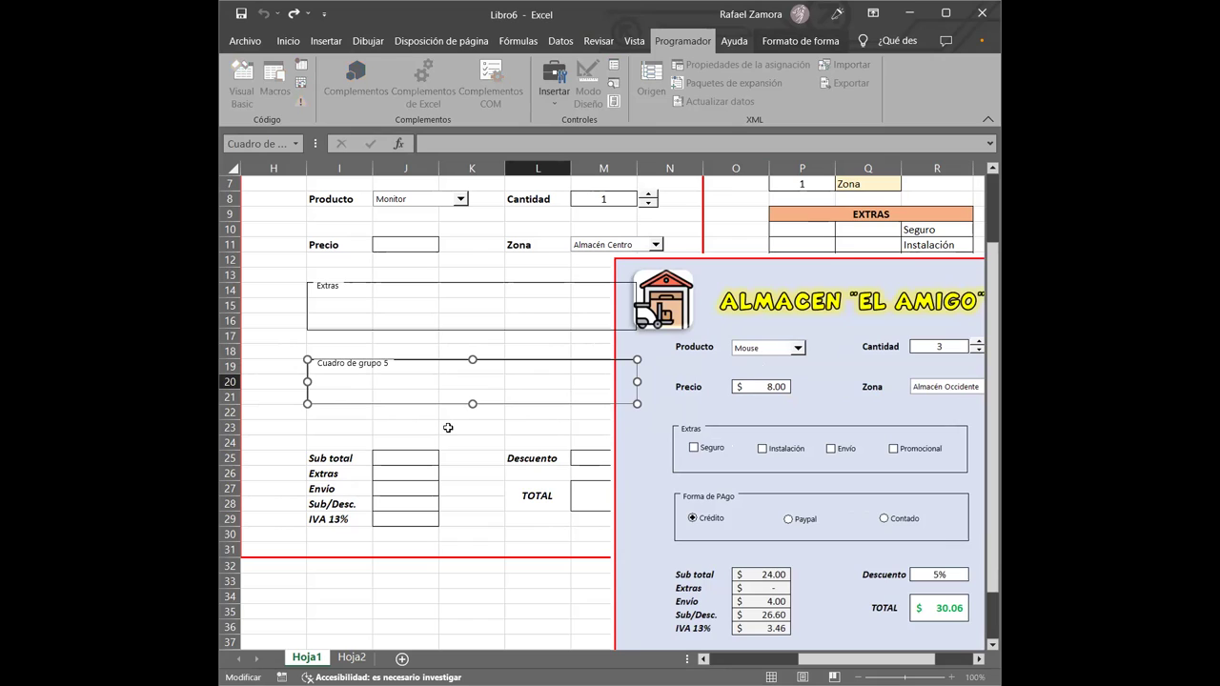
pyautogui.press('BackSpace')
pyautogui.press('BackSpace')
pyautogui.press('BackSpace')
pyautogui.press('BackSpace')
pyautogui.press('BackSpace')
pyautogui.press('BackSpace')
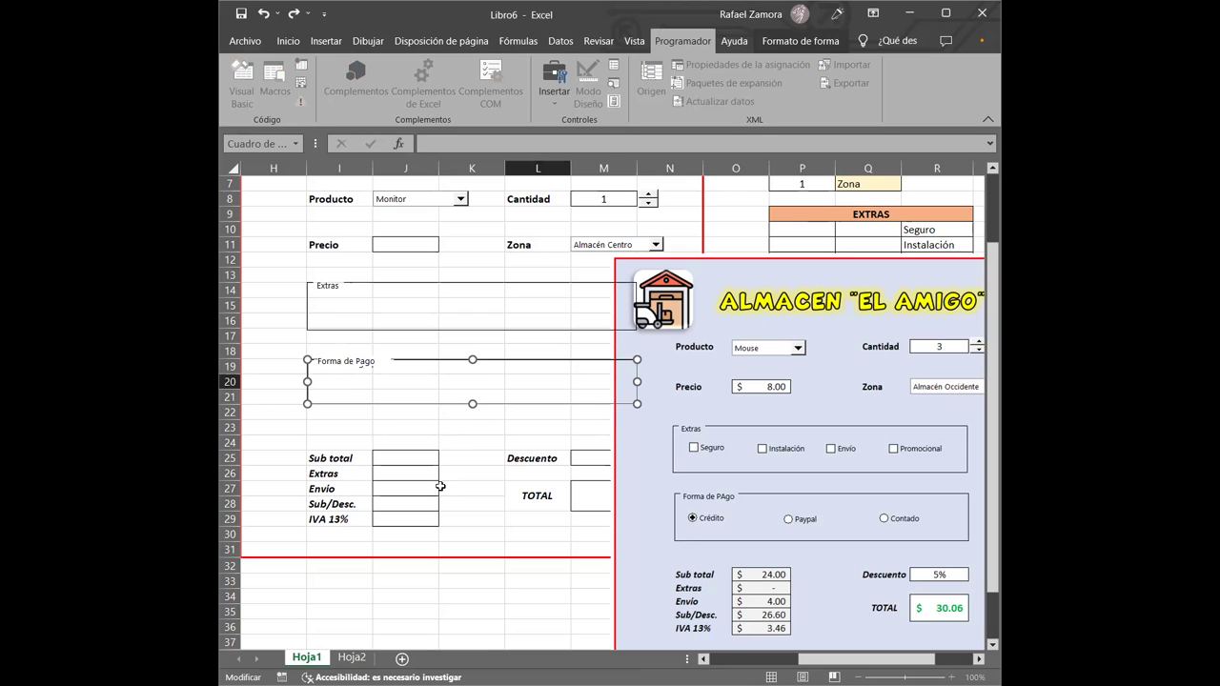
pyautogui.click(474, 440)
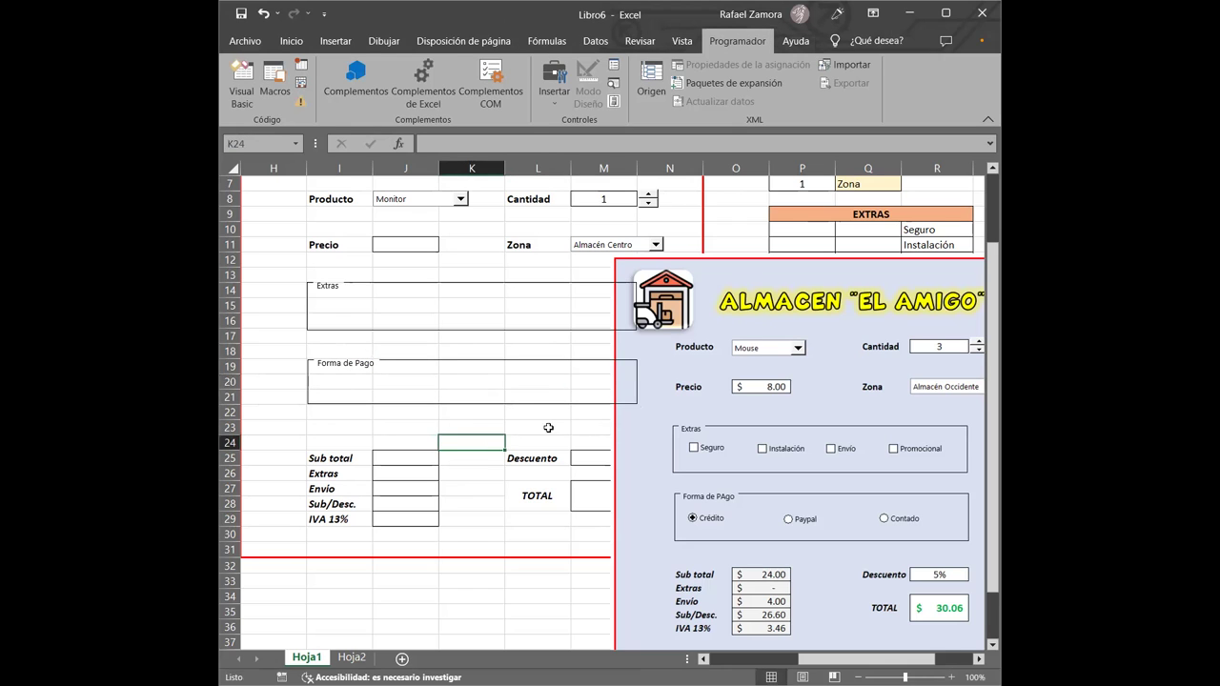
# Step: Drag the ALMACEN EL AMIGO picture below row 30, clearing both group boxes and totals
pyautogui.moveTo(683, 286); pyautogui.dragTo(357, 481)
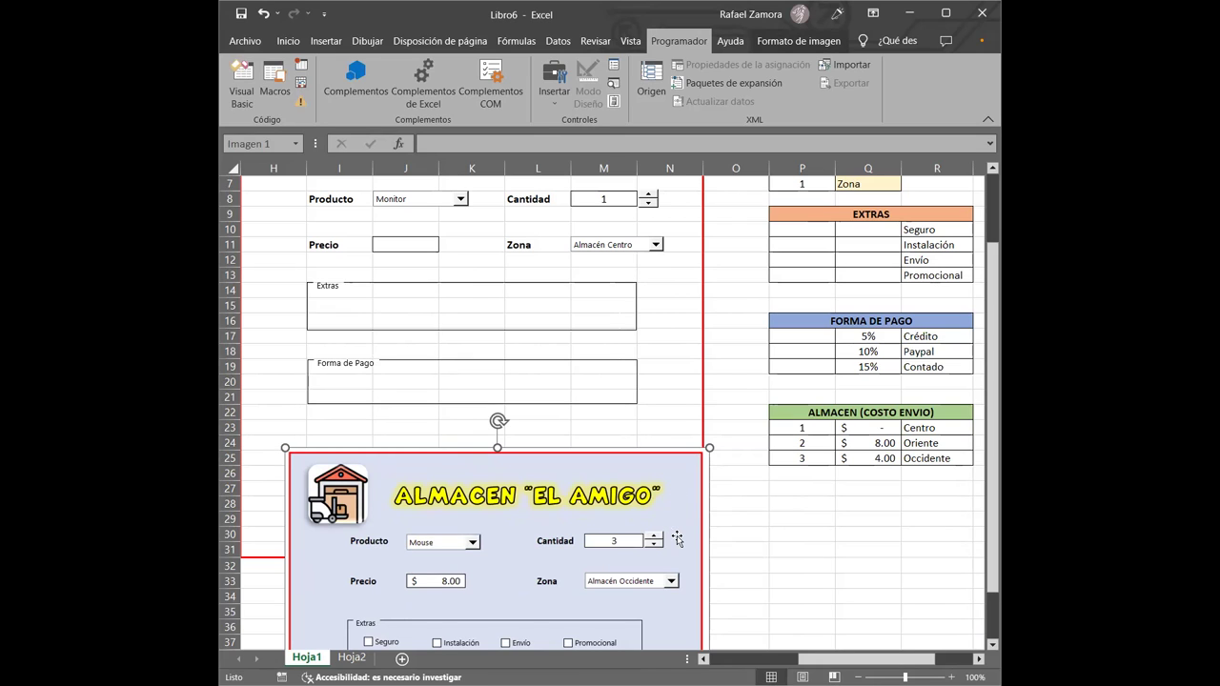
pyautogui.moveTo(613, 465)
pyautogui.mouseDown()
pyautogui.moveTo(615, 566)
pyautogui.moveTo(576, 568)
pyautogui.mouseUp()
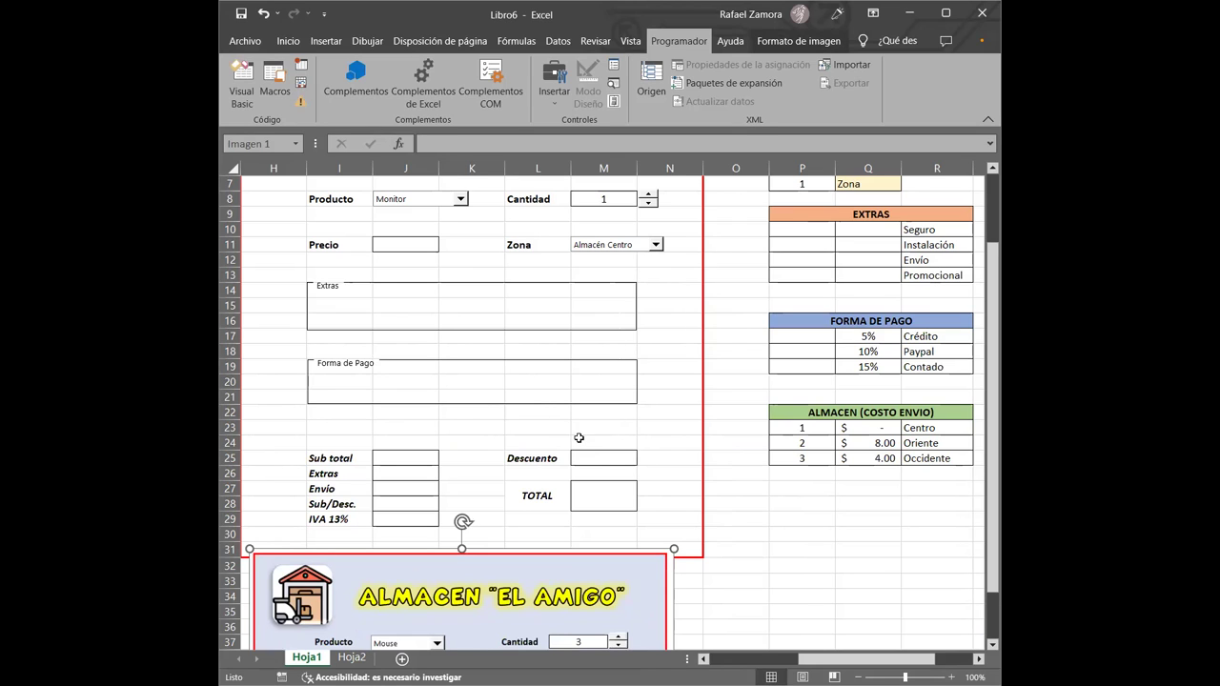
pyautogui.scroll(2, 649, 395)
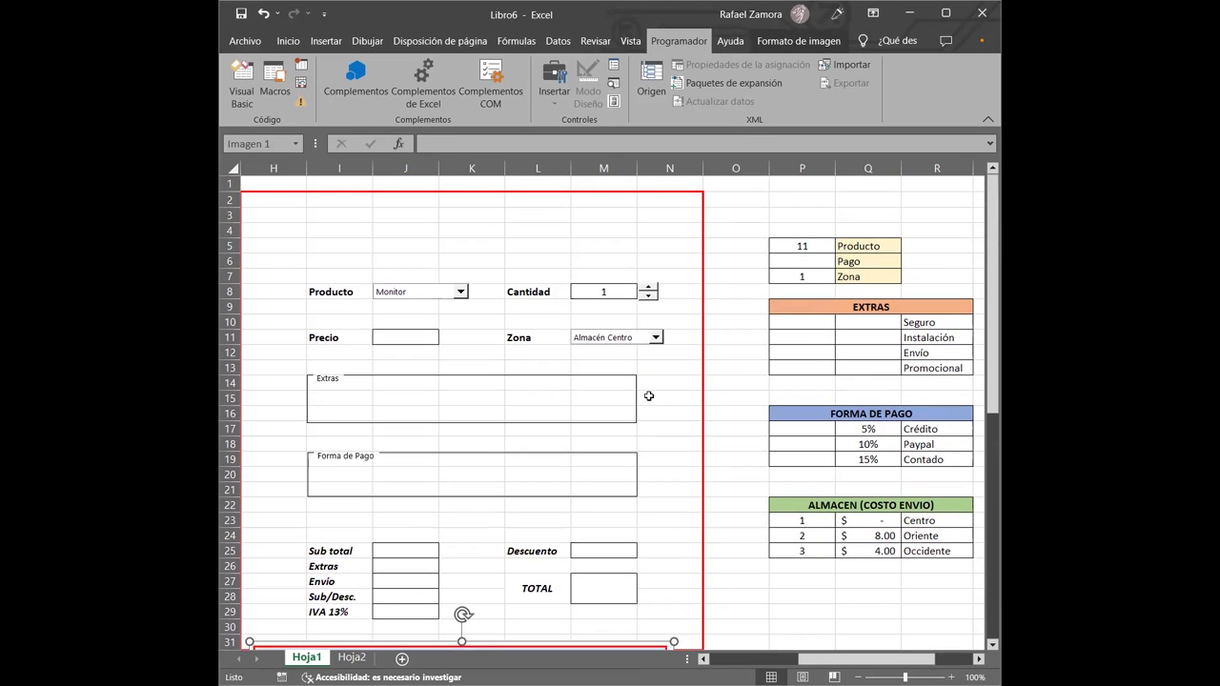
pyautogui.scroll(-3, 632, 338)
pyautogui.scroll(1, 632, 339)
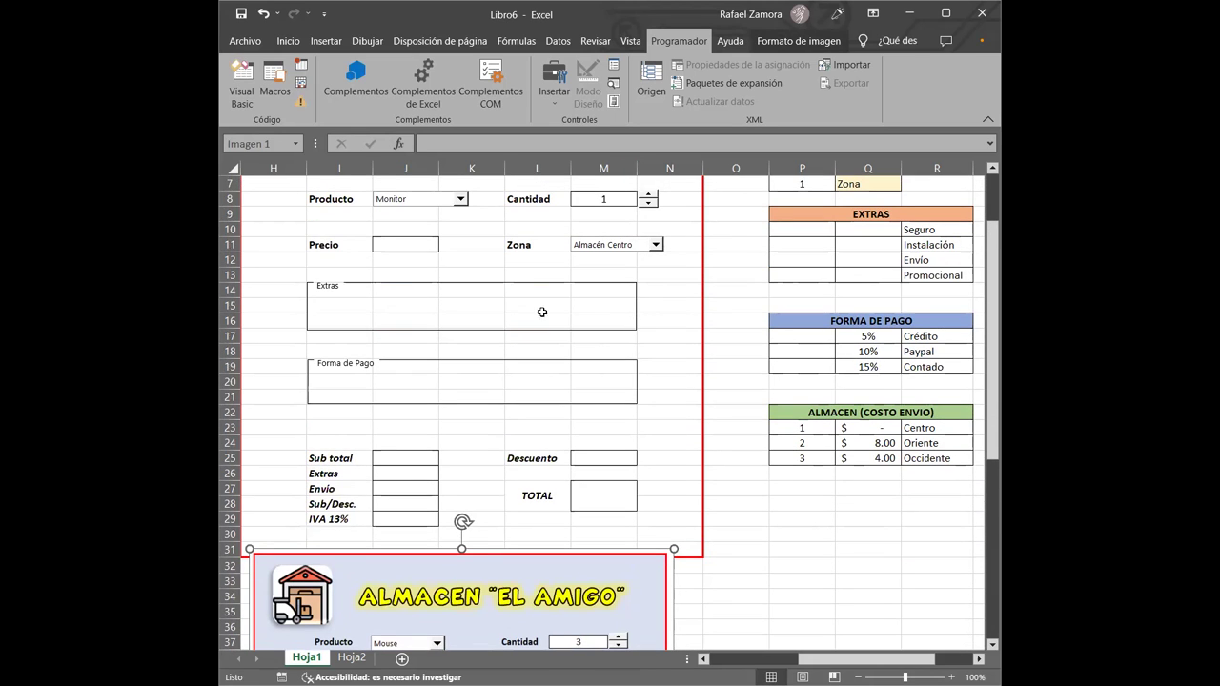
pyautogui.scroll(2, 753, 298)
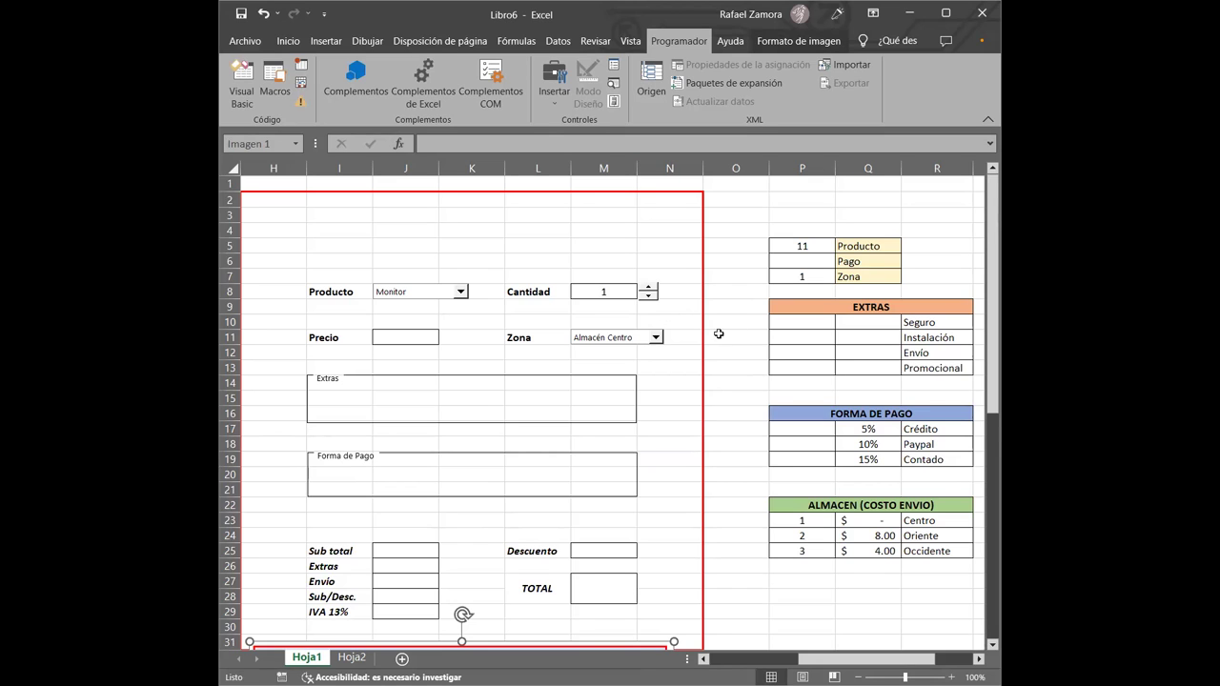
pyautogui.scroll(-1, 722, 329)
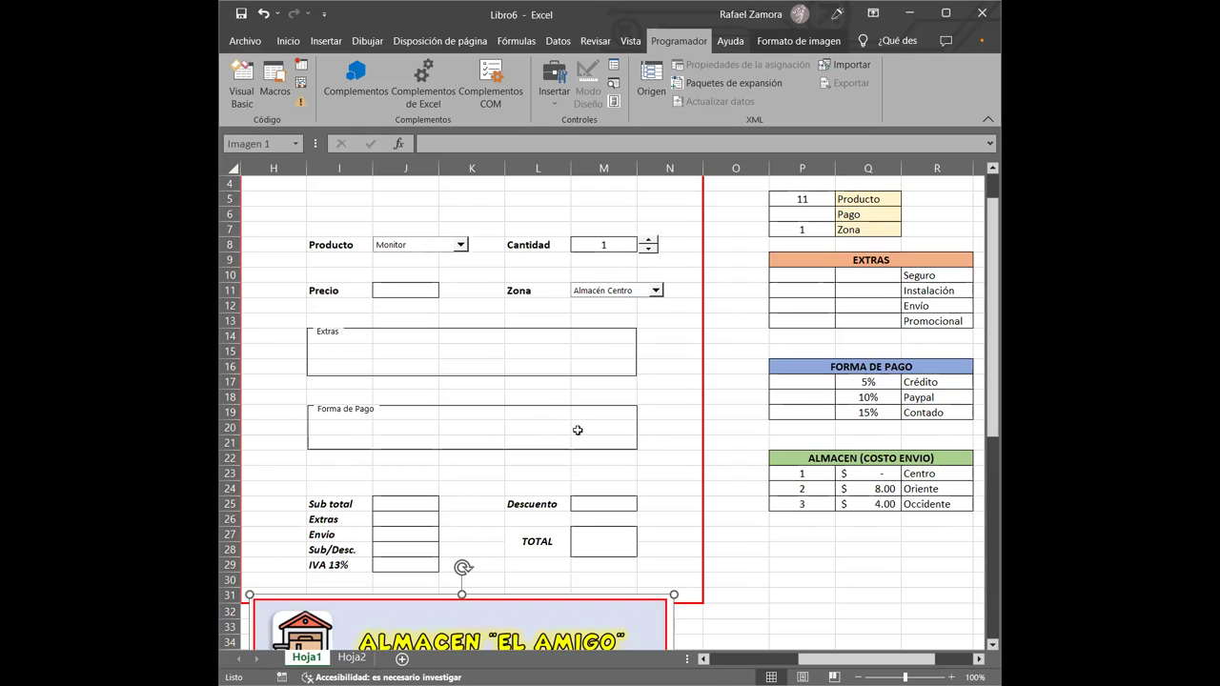
# Step: Insert a checkbox inside the Extras box and duplicate it
pyautogui.click(555, 107)
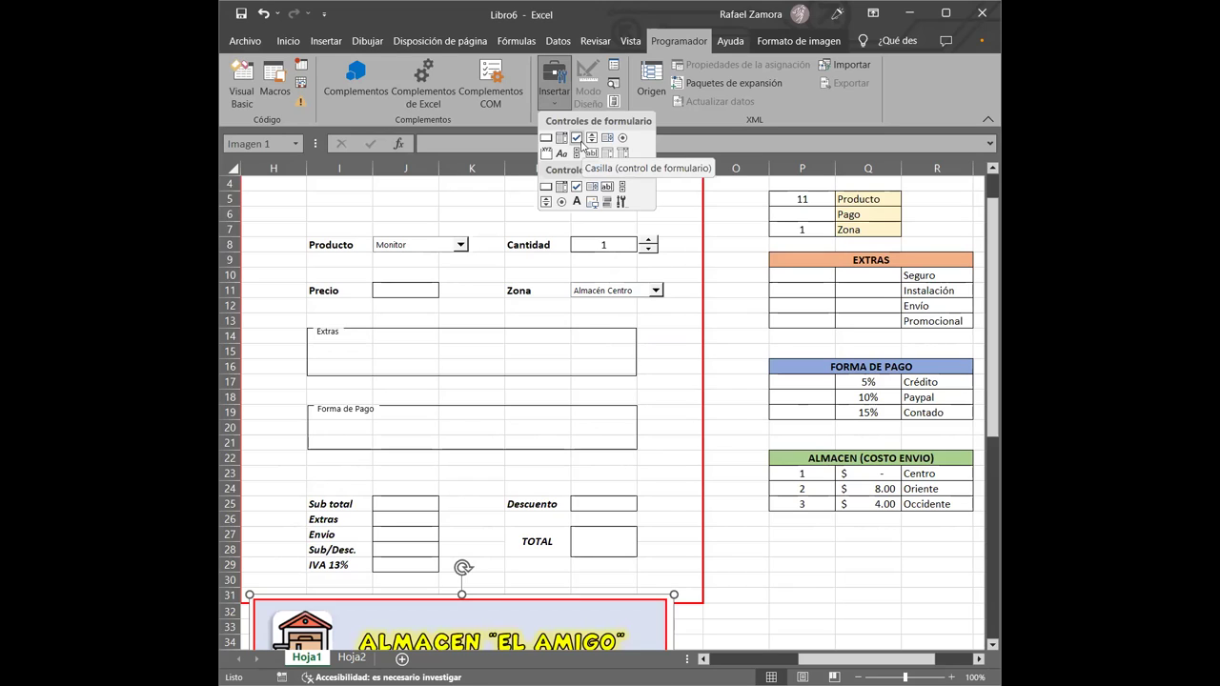
pyautogui.click(576, 139)
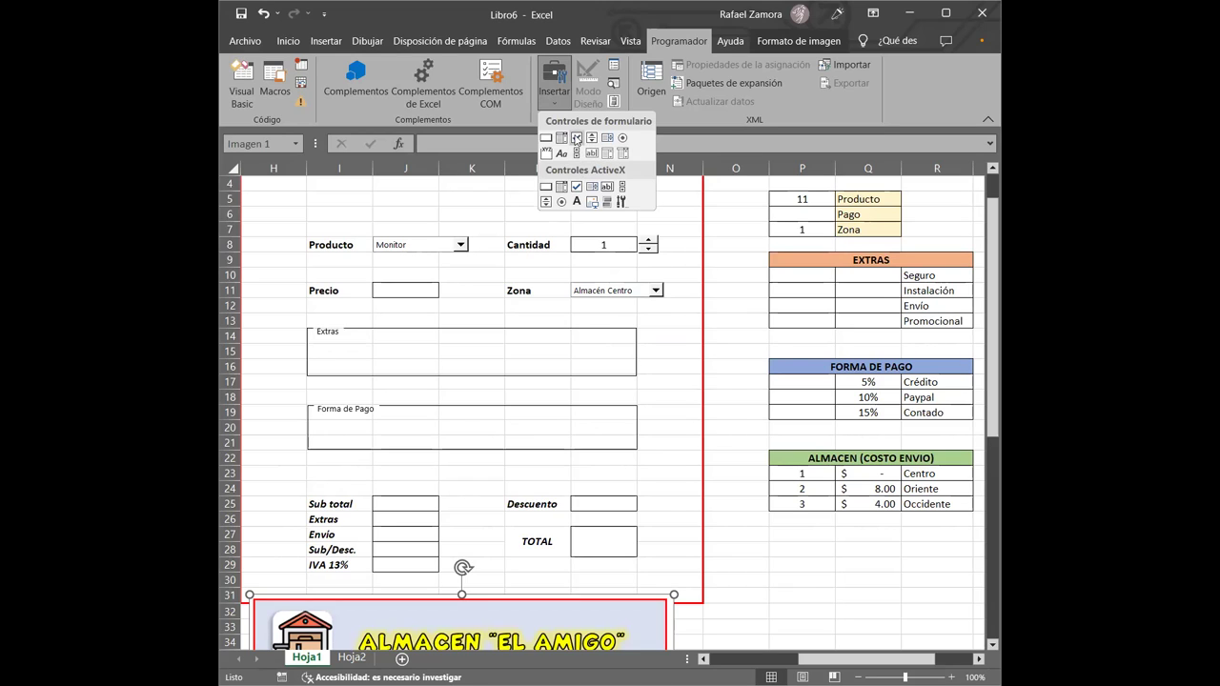
pyautogui.click(319, 345)
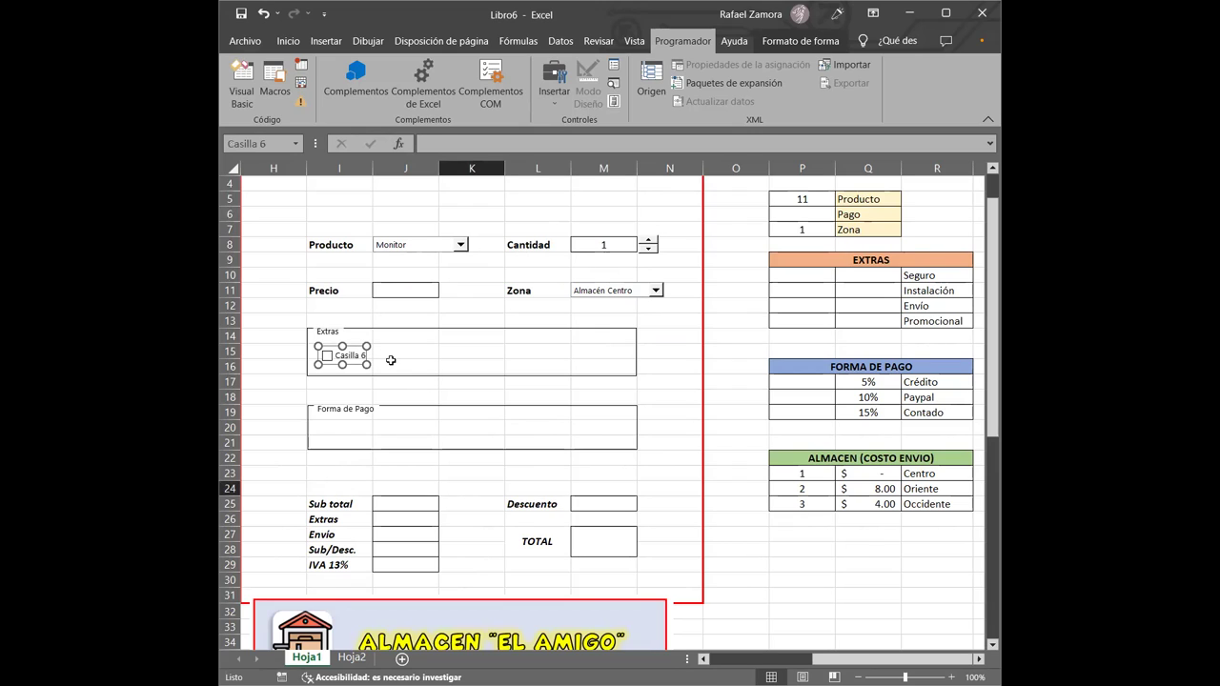
pyautogui.hotkey('ctrl', 'd')
pyautogui.hotkey('ctrl', 'd')
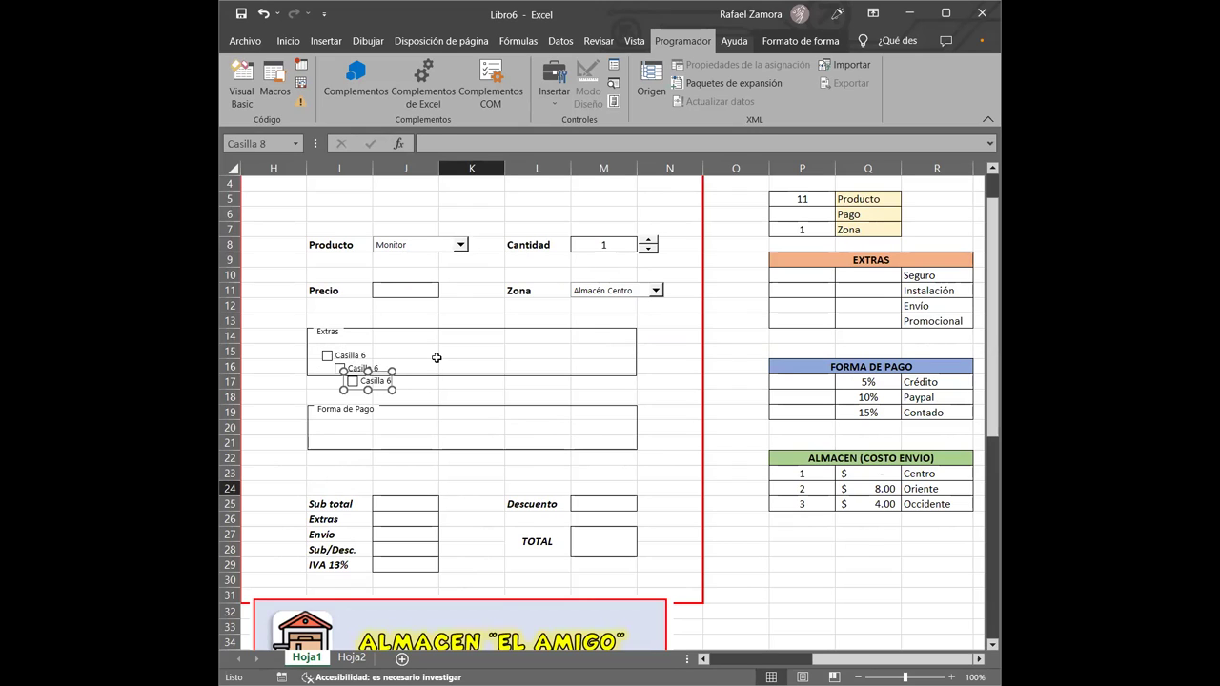
# Step: Drag the checkbox copies into a single row across the Extras frame
pyautogui.moveTo(395, 385); pyautogui.dragTo(594, 341)
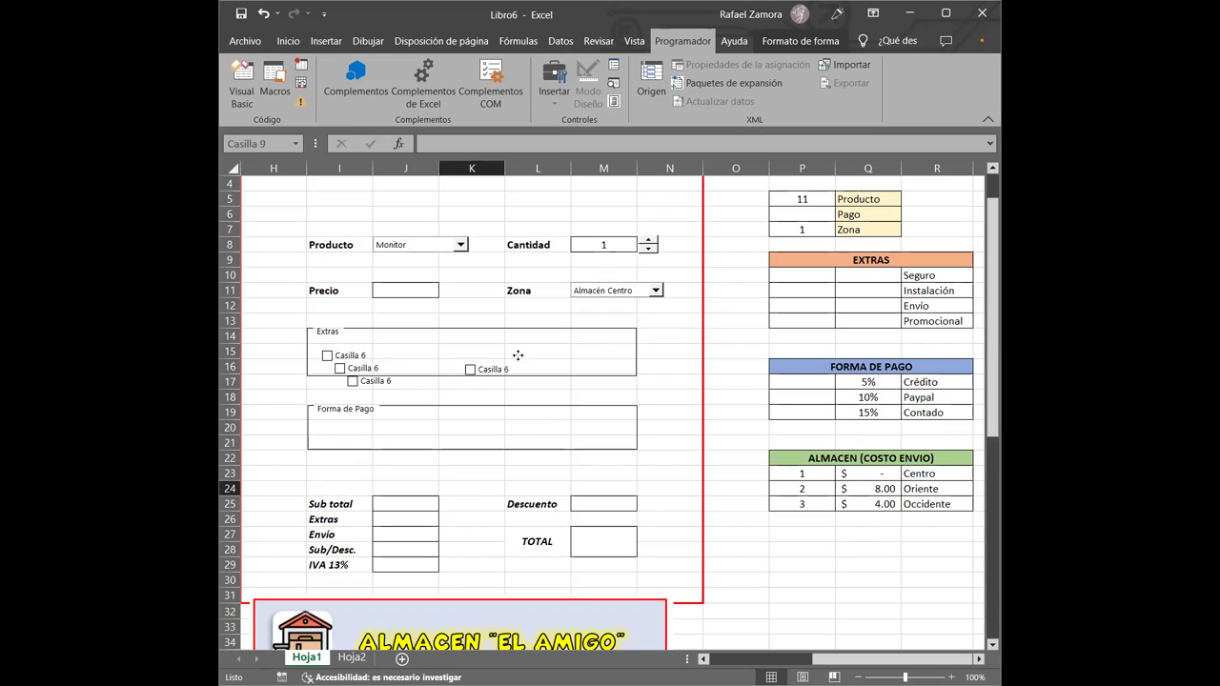
pyautogui.click(380, 380)
pyautogui.moveTo(380, 388); pyautogui.dragTo(518, 357)
pyautogui.click(355, 375)
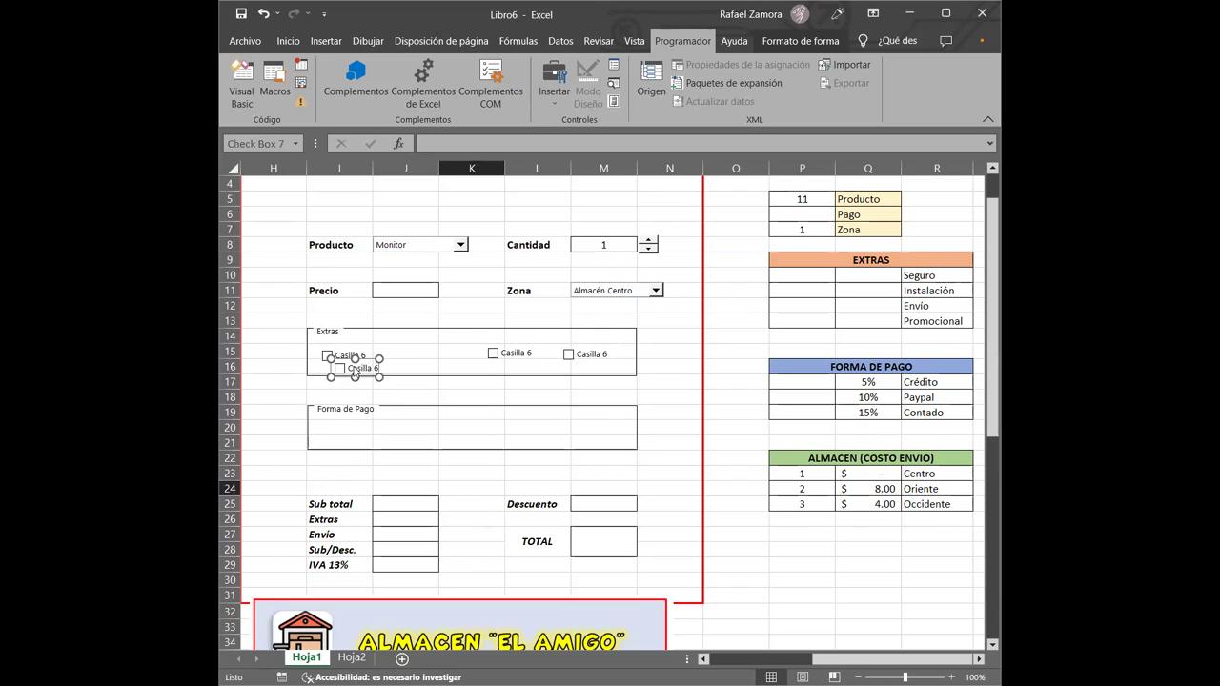
pyautogui.rightClick(355, 375)
pyautogui.moveTo(363, 363); pyautogui.dragTo(437, 345)
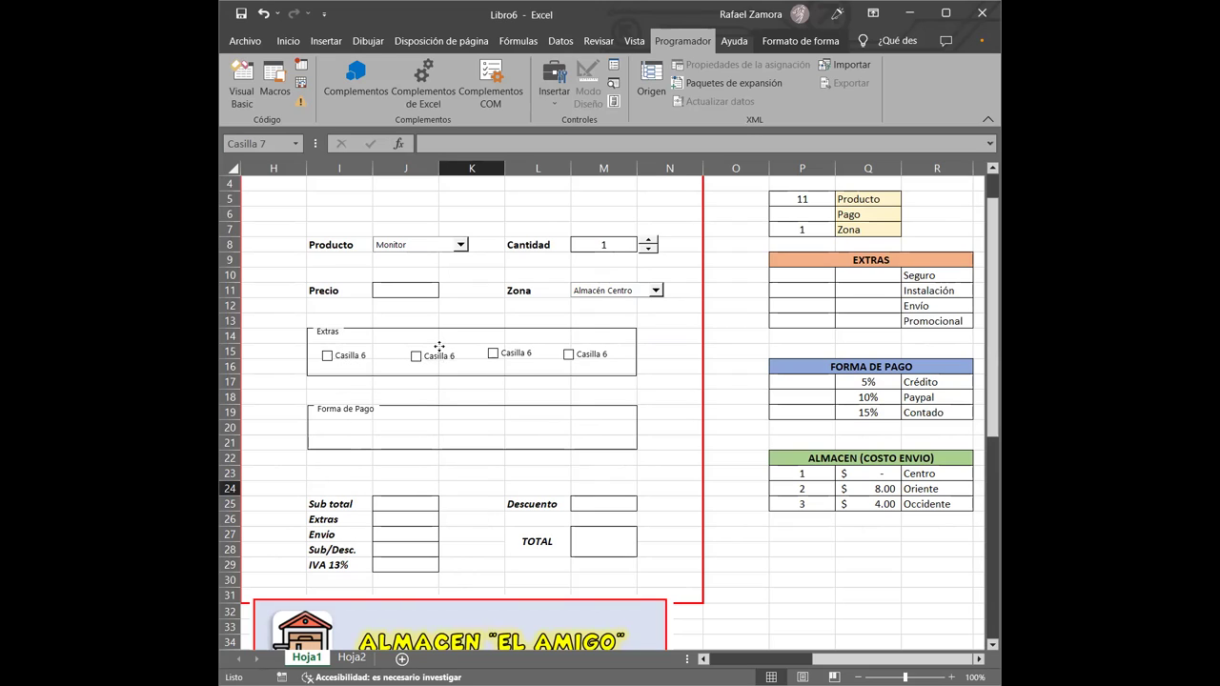
pyautogui.moveTo(438, 345); pyautogui.dragTo(437, 346)
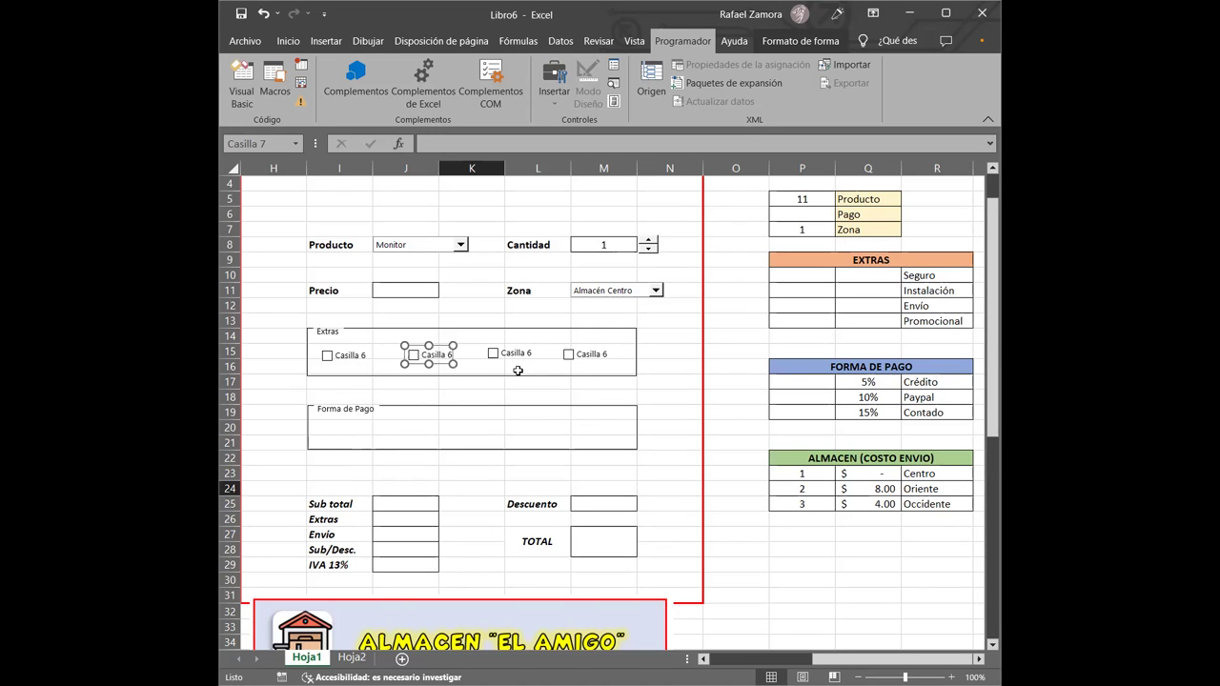
pyautogui.keyDown('ctrl'); pyautogui.click(589, 360); pyautogui.keyUp('ctrl')
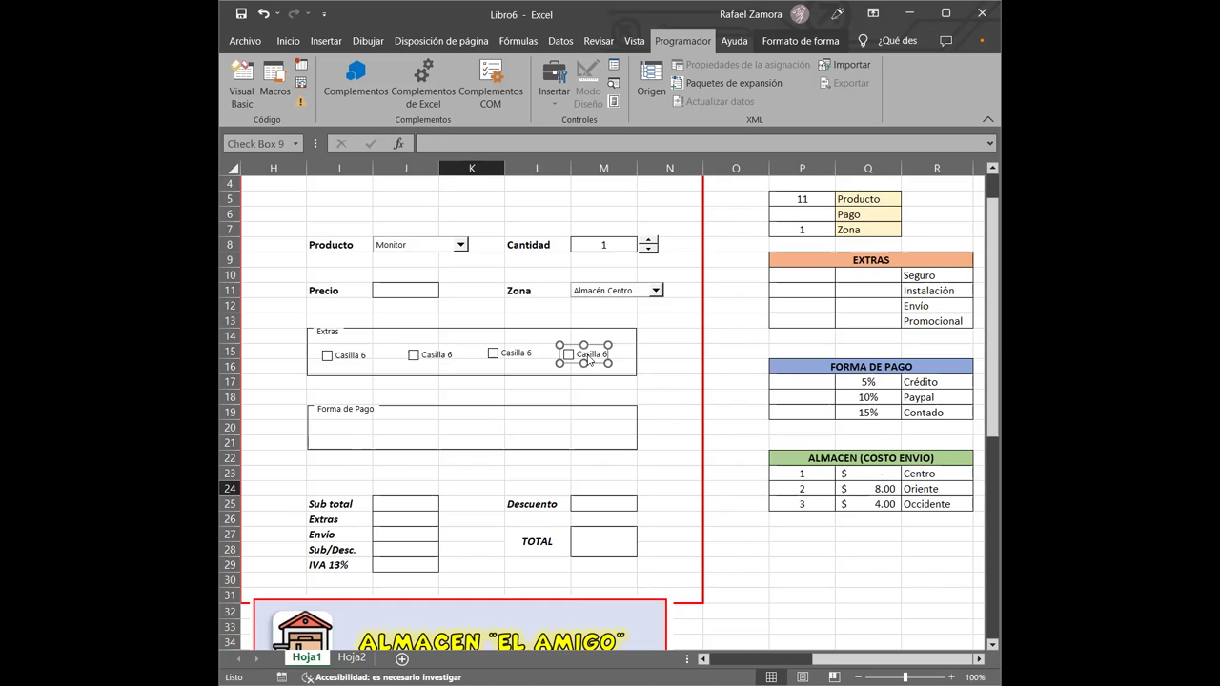
pyautogui.moveTo(589, 360); pyautogui.dragTo(597, 345)
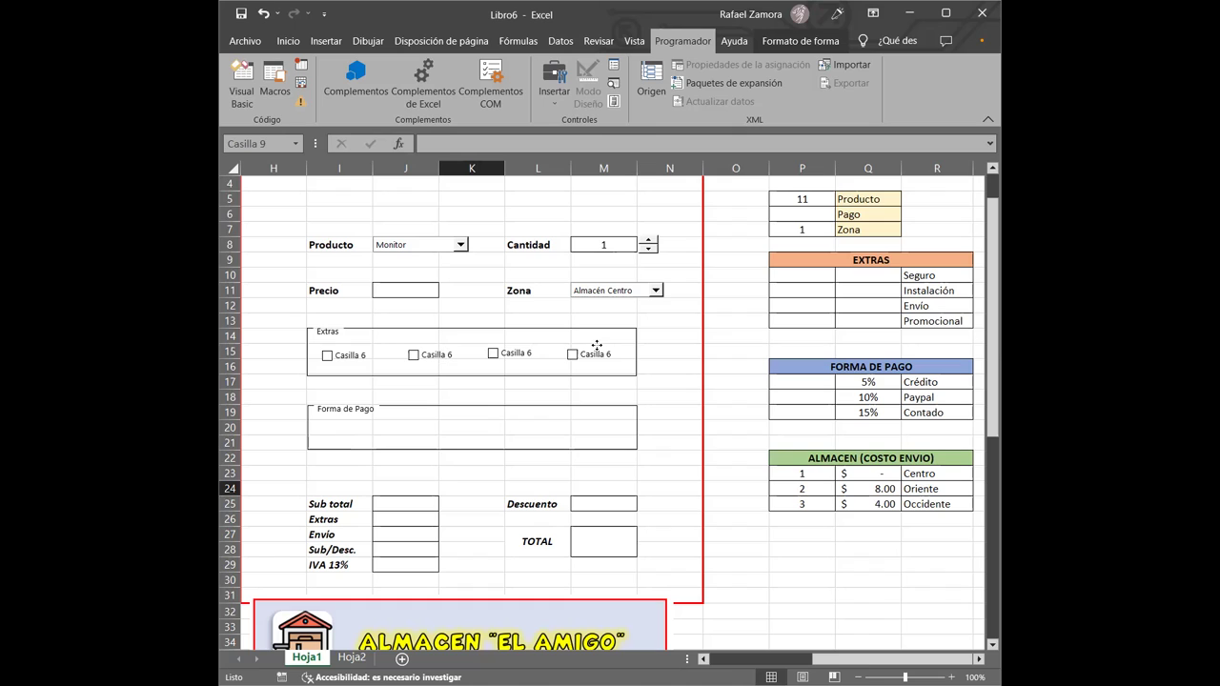
pyautogui.moveTo(597, 345); pyautogui.dragTo(591, 346)
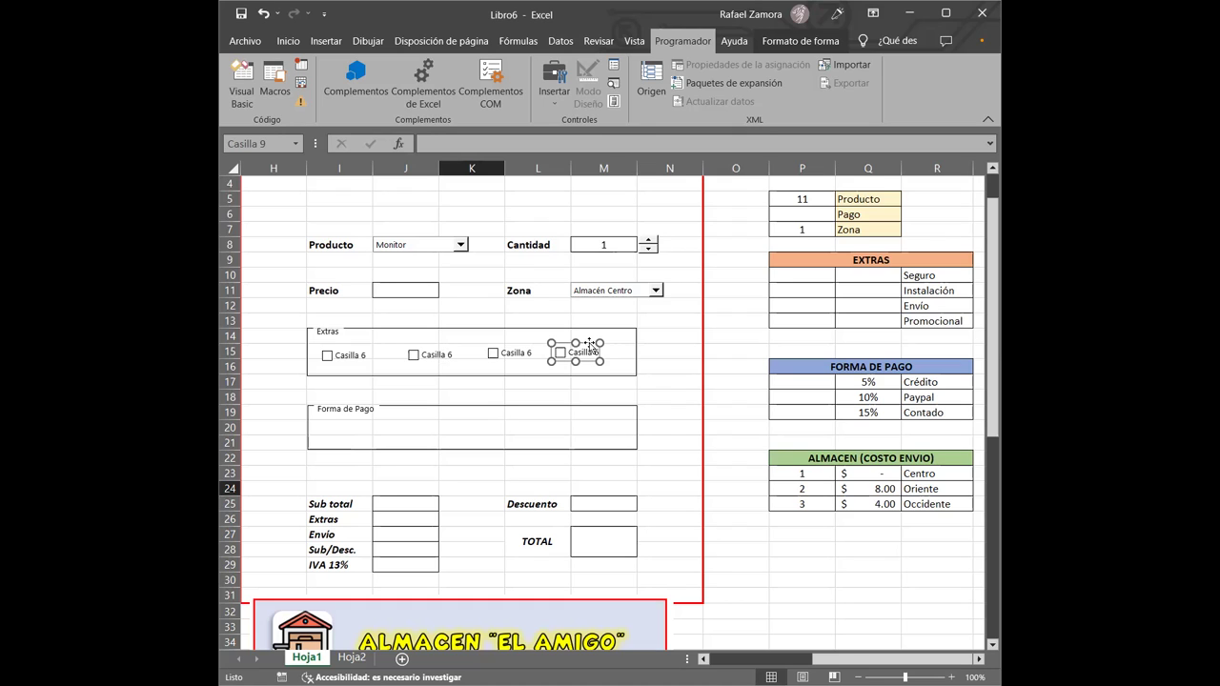
# Step: Select all four Extras checkboxes together
pyautogui.keyDown('ctrl'); pyautogui.click(332, 359); pyautogui.keyUp('ctrl')
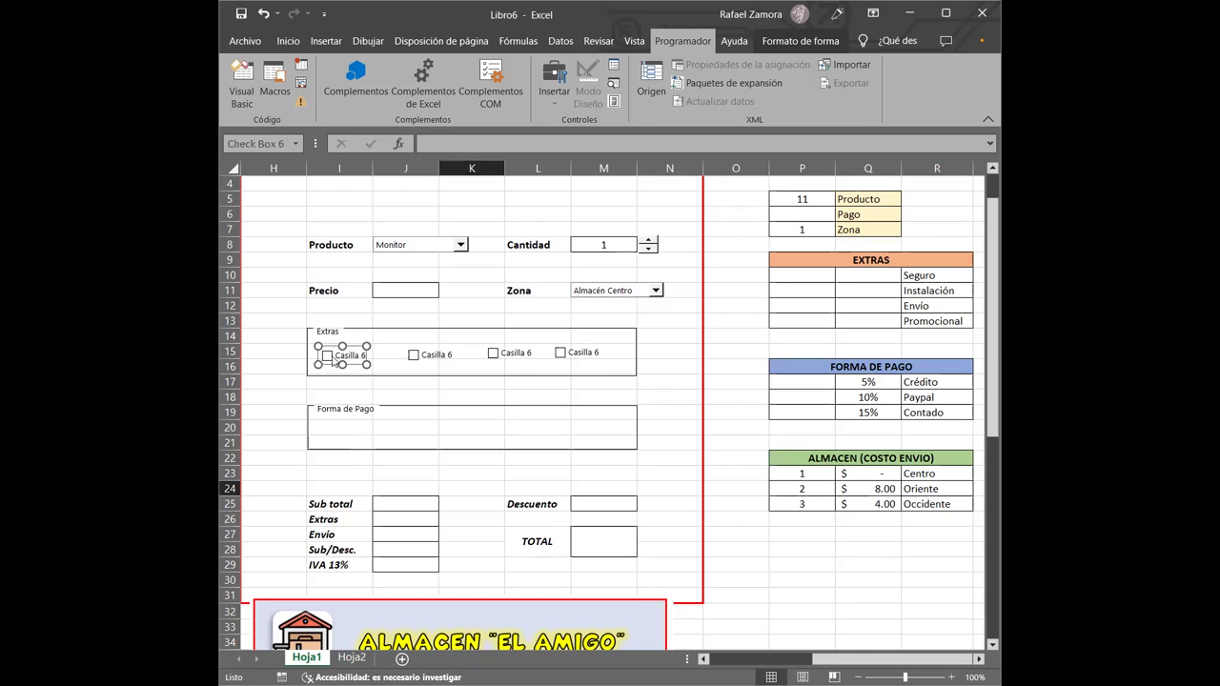
pyautogui.rightClick(418, 353)
pyautogui.keyDown('ctrl'); pyautogui.click(418, 355); pyautogui.keyUp('ctrl')
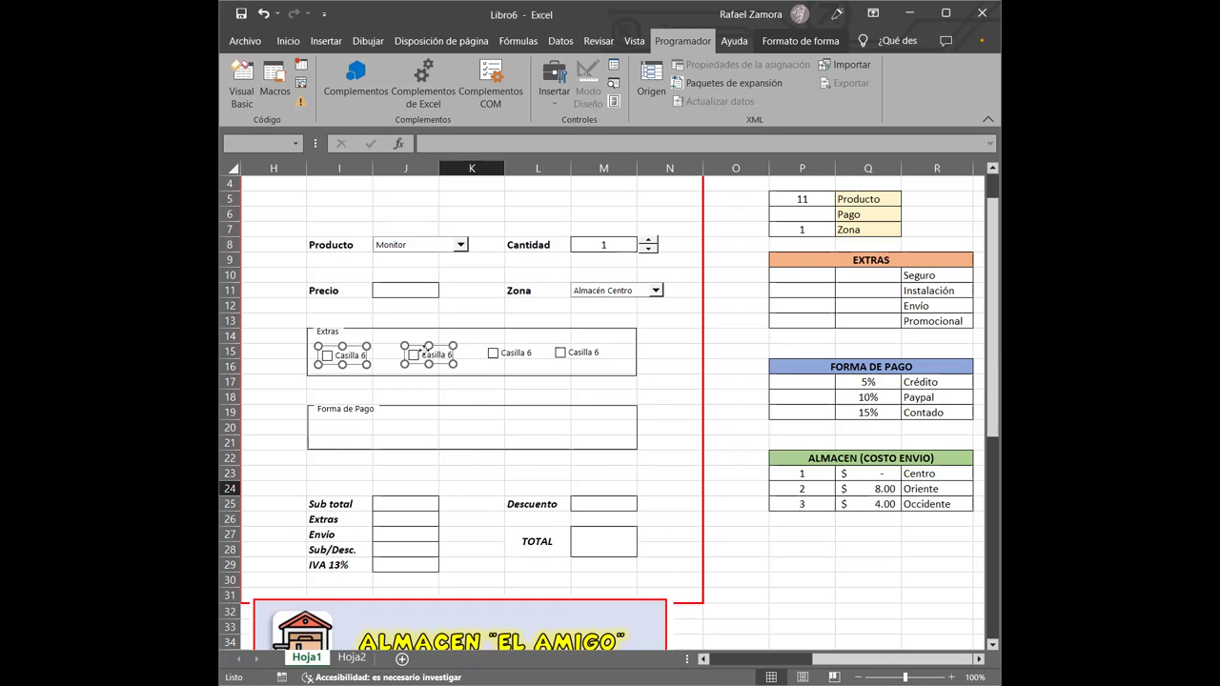
pyautogui.keyDown('ctrl'); pyautogui.click(496, 354); pyautogui.keyUp('ctrl')
pyautogui.keyDown('ctrl'); pyautogui.click(561, 353); pyautogui.keyUp('ctrl')
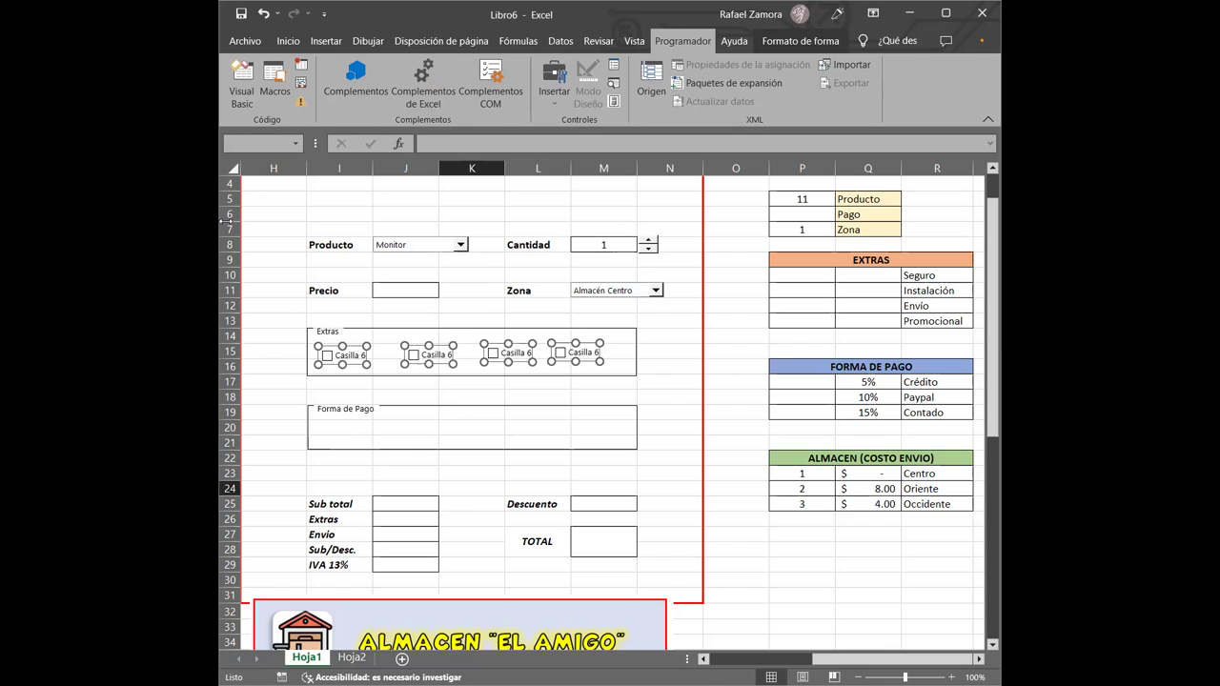
# Step: Align the four checkboxes horizontally, distribute them evenly, and shift the row slightly right
pyautogui.click(799, 42)
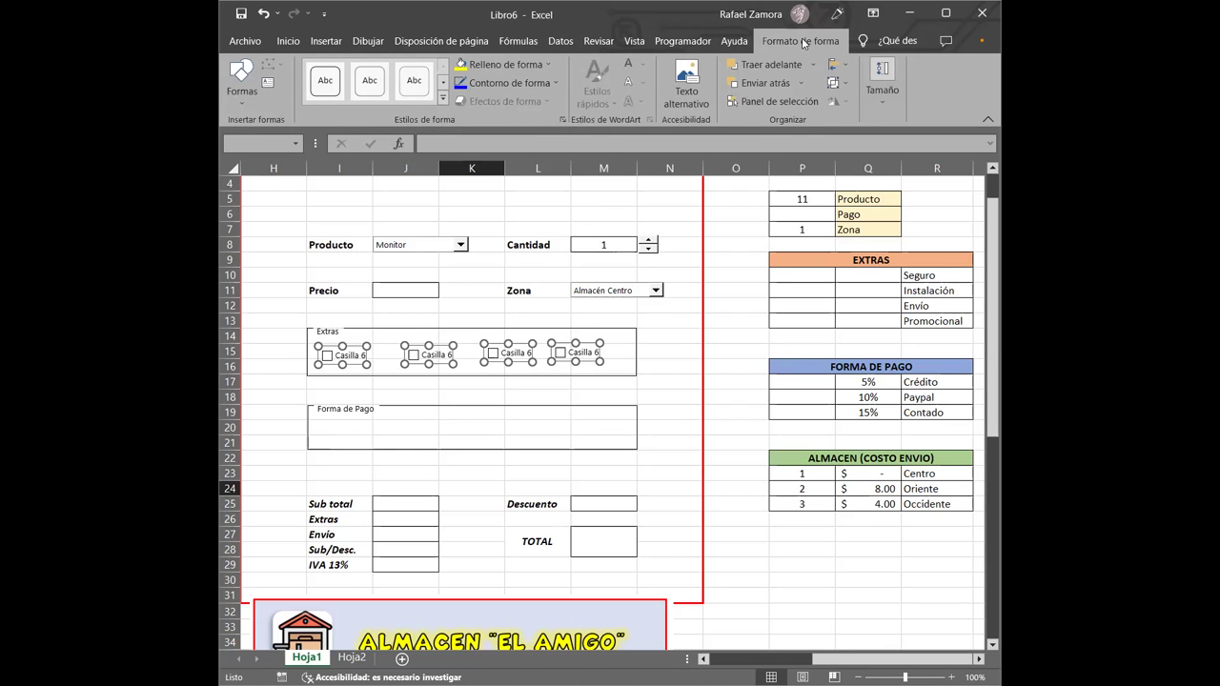
pyautogui.click(837, 64)
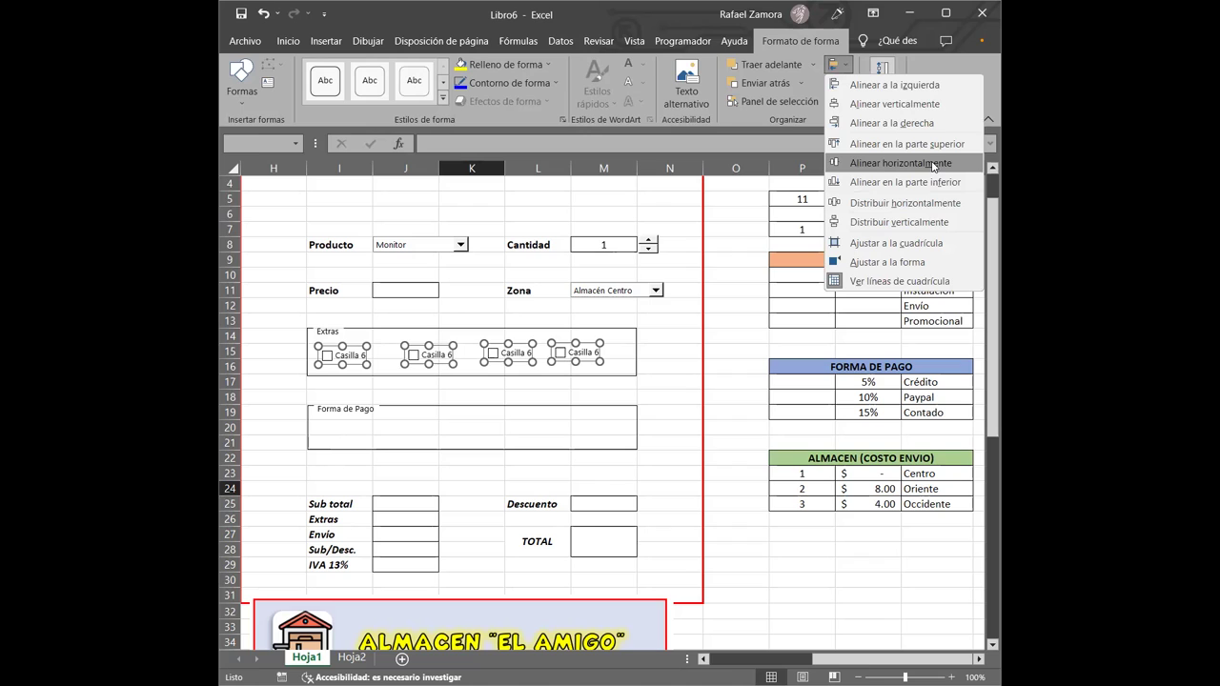
pyautogui.click(933, 166)
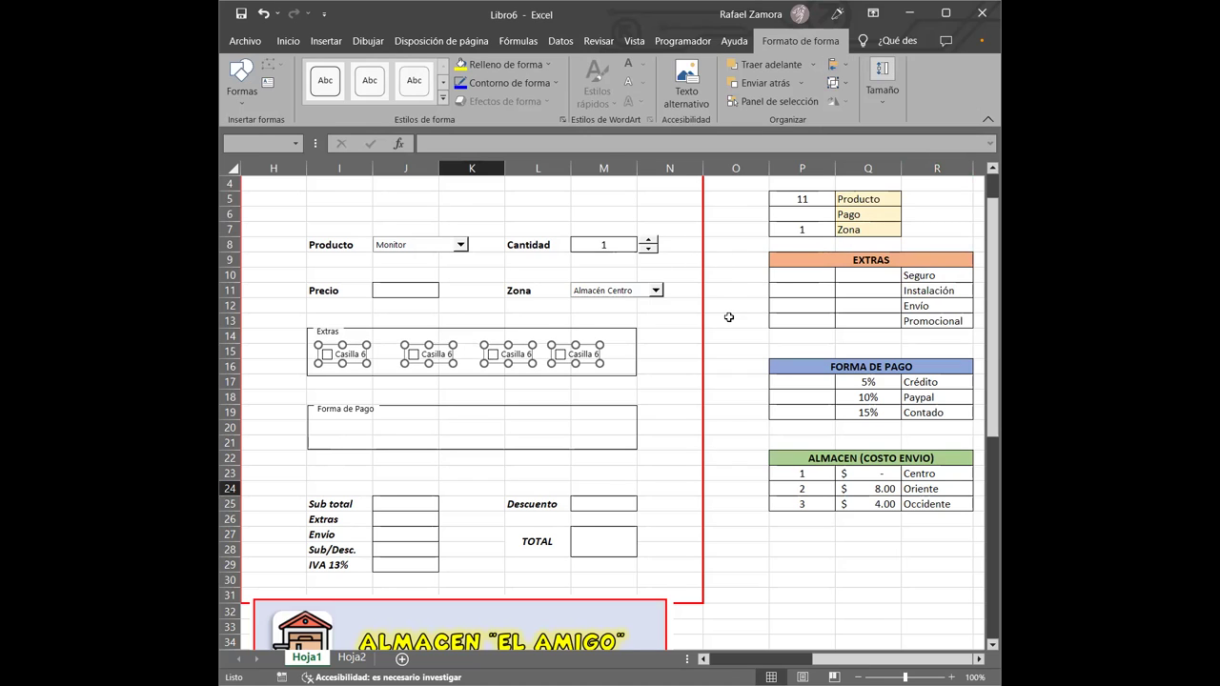
pyautogui.click(843, 69)
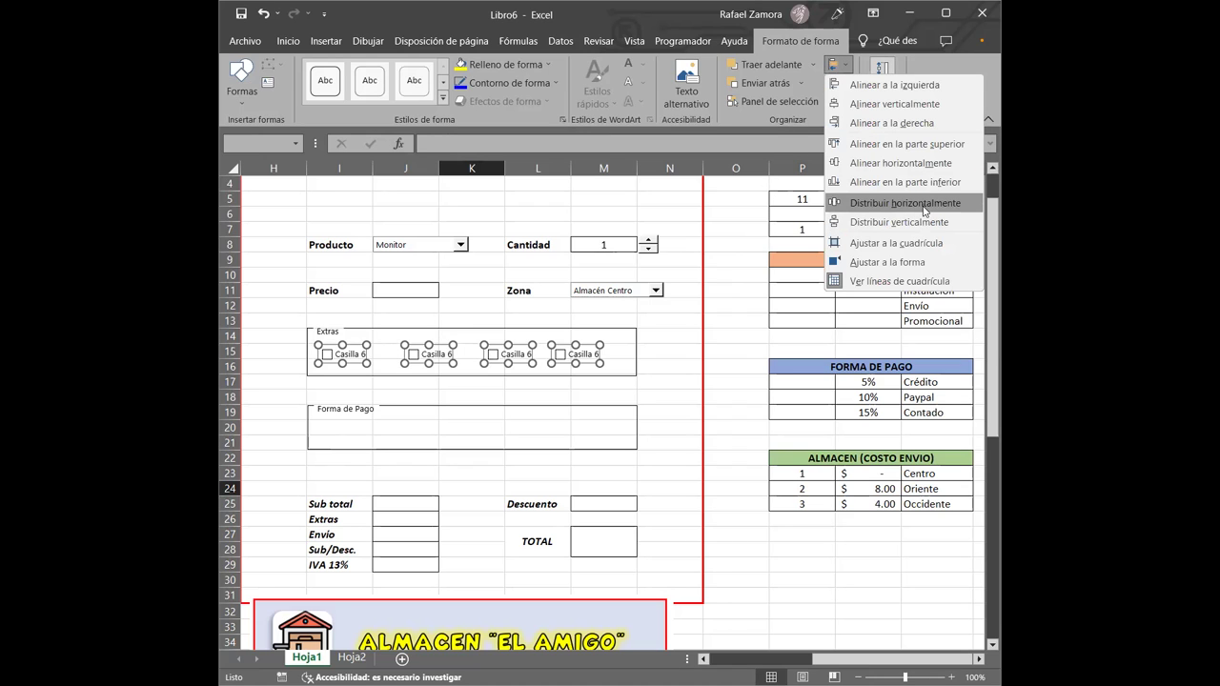
pyautogui.click(923, 208)
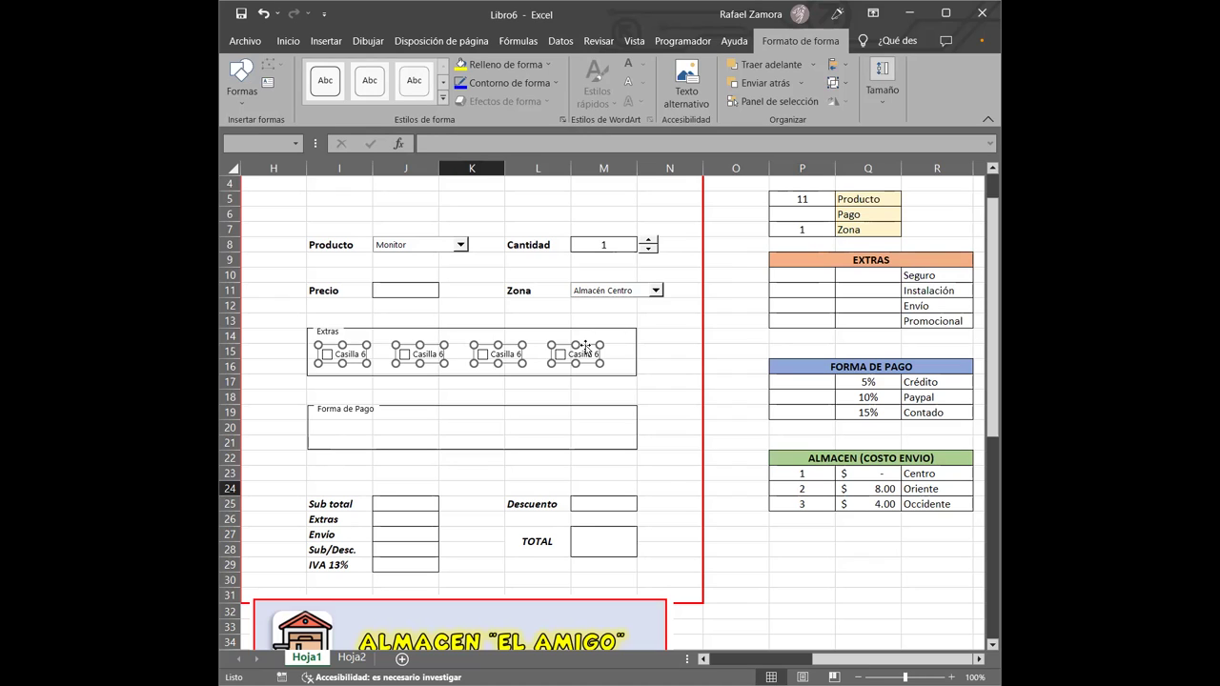
pyautogui.moveTo(586, 347); pyautogui.dragTo(594, 343)
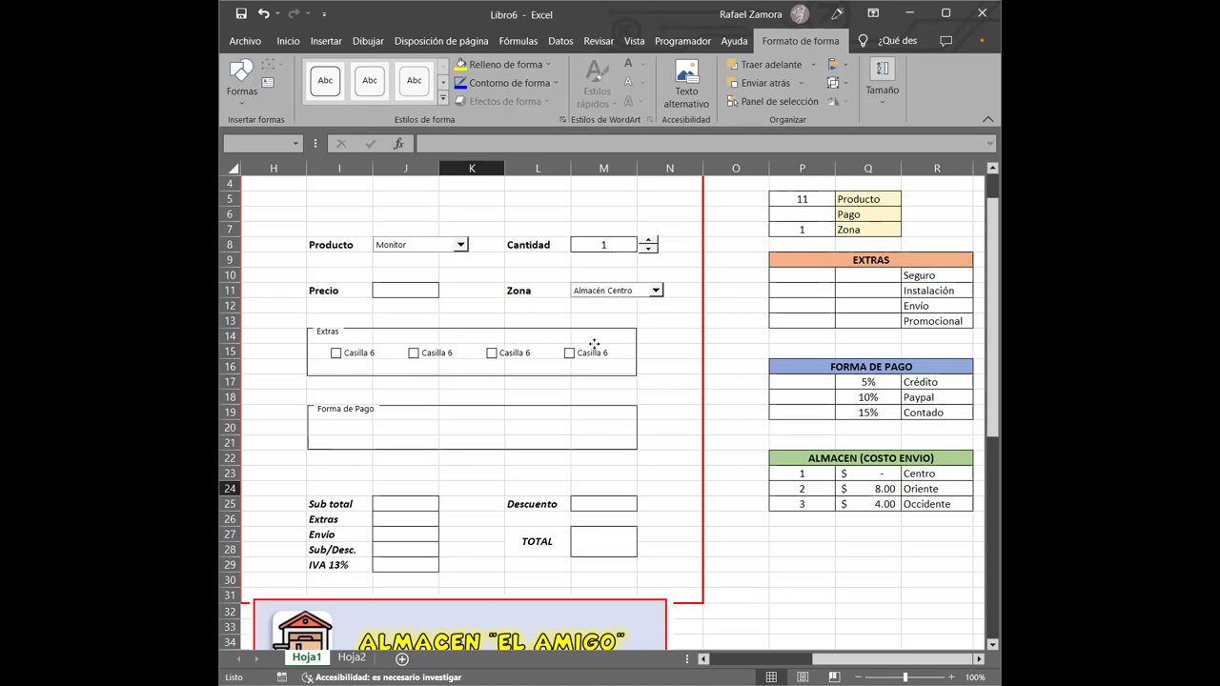
pyautogui.moveTo(594, 344); pyautogui.dragTo(596, 345)
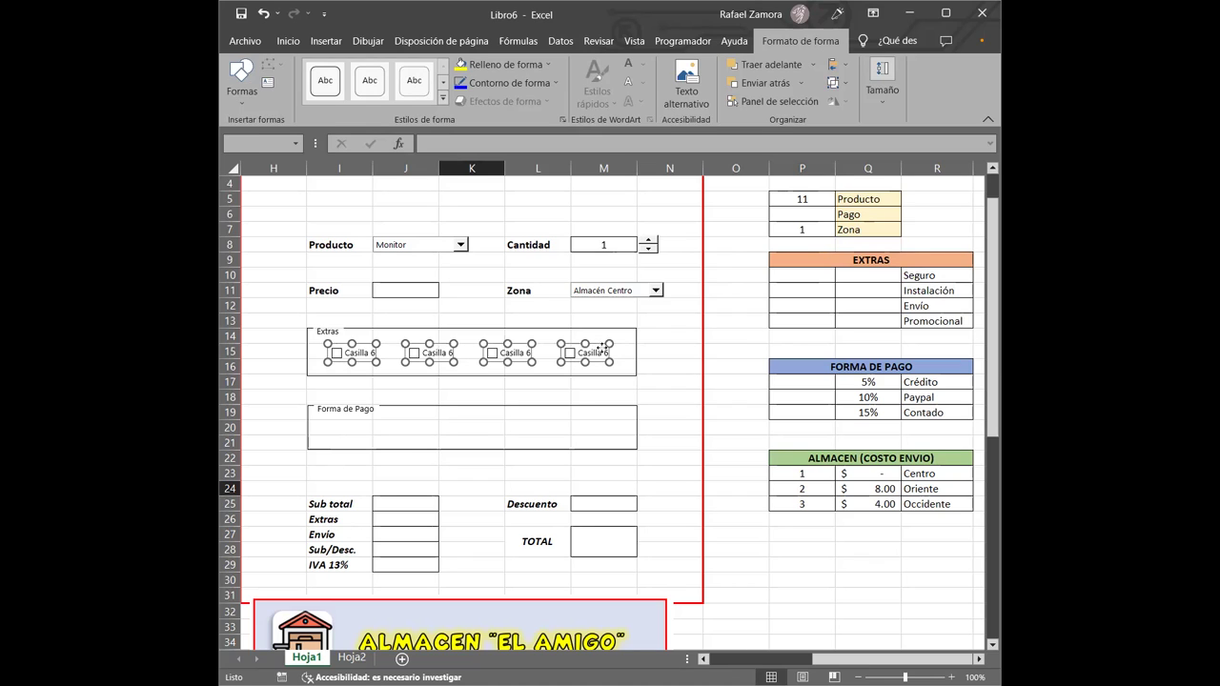
pyautogui.click(656, 335)
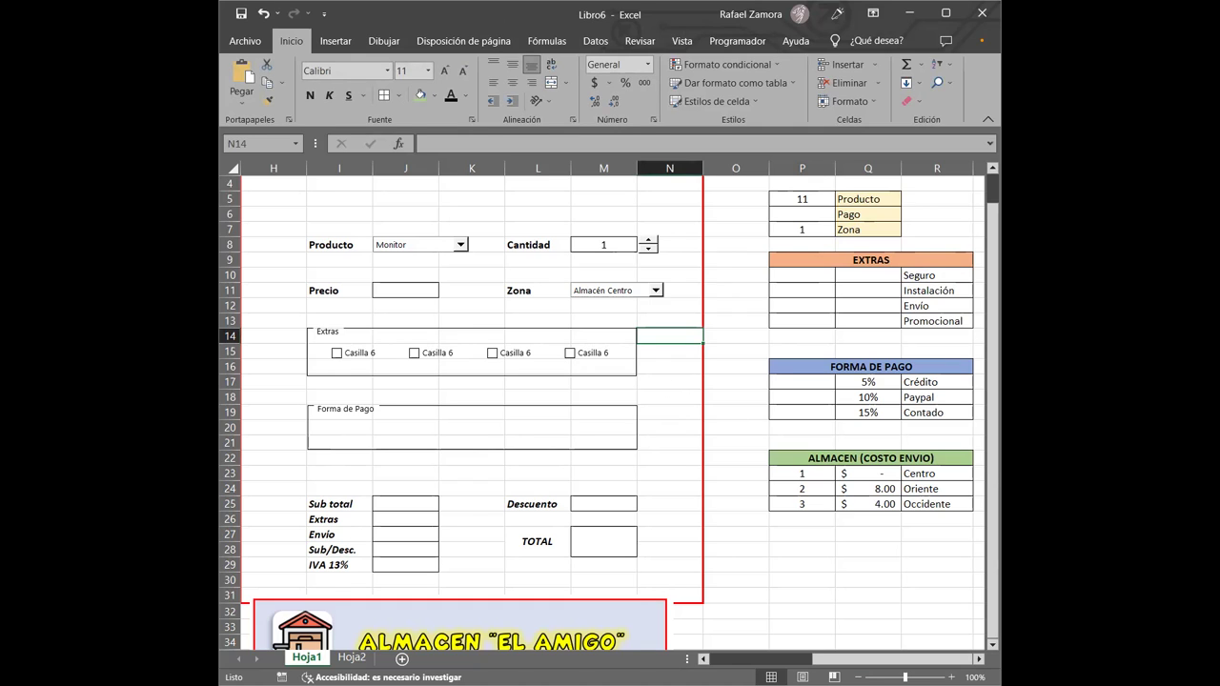
# Step: Rename the first checkbox to Seguro
pyautogui.rightClick(367, 353)
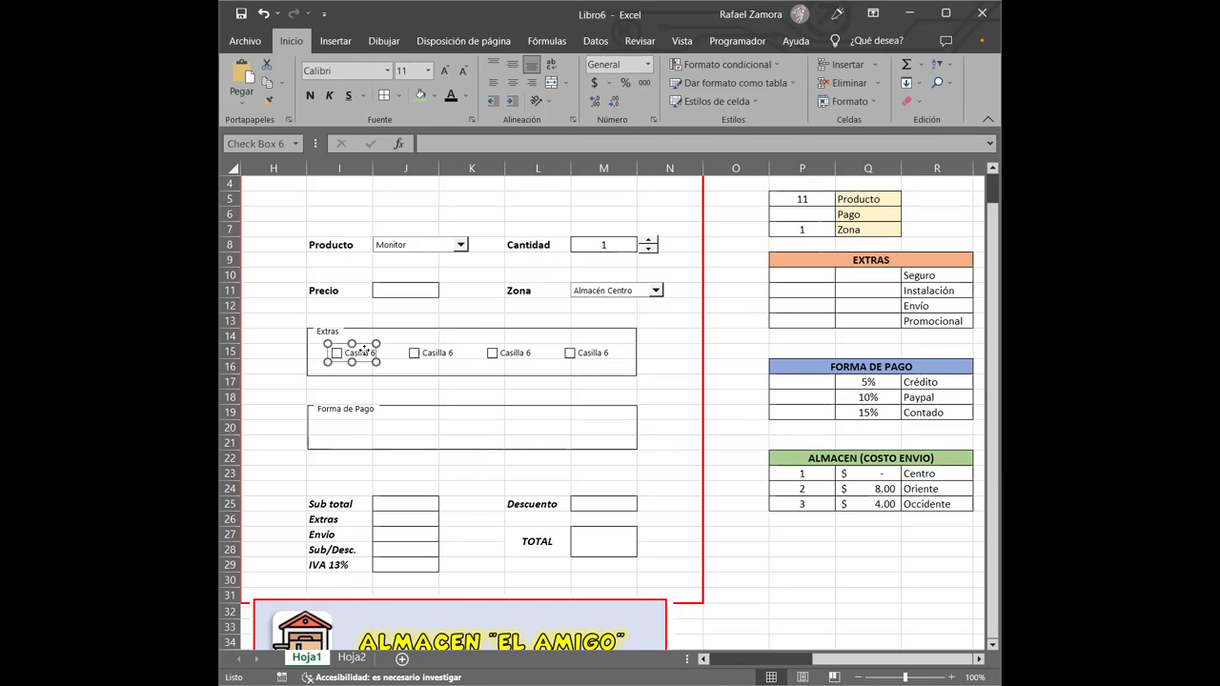
pyautogui.click(365, 353)
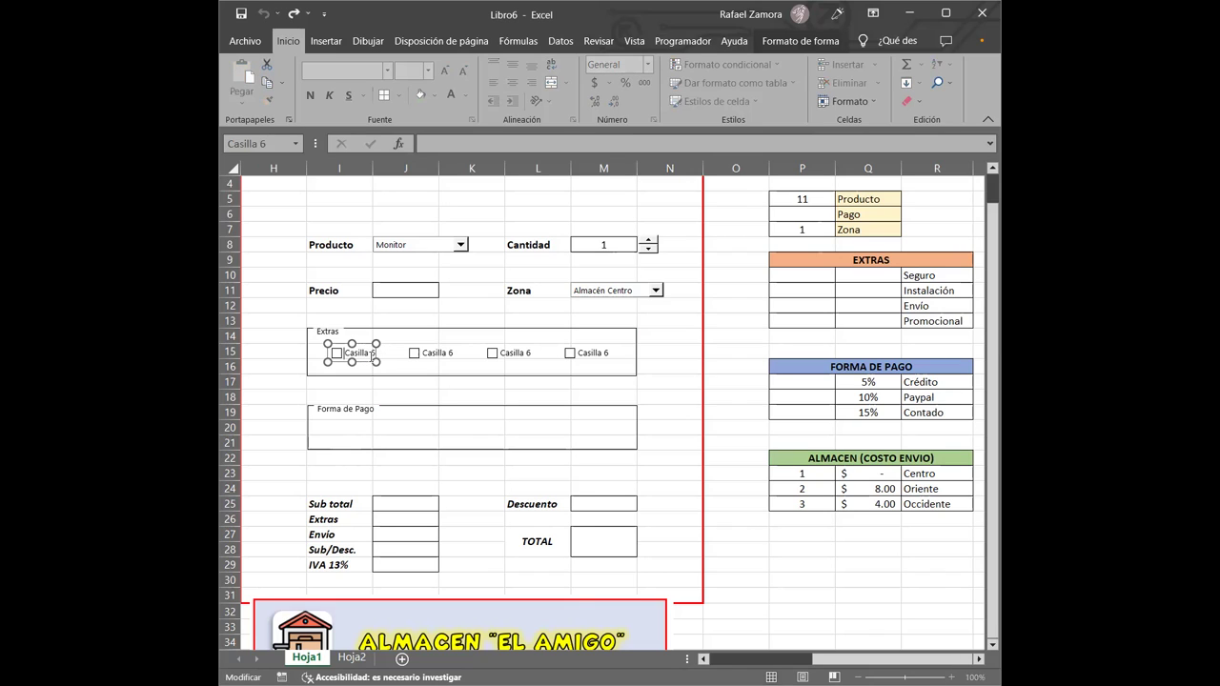
pyautogui.press('BackSpace')
pyautogui.press('BackSpace')
pyautogui.press('BackSpace')
pyautogui.press('BackSpace')
pyautogui.press('BackSpace')
pyautogui.press('BackSpace')
pyautogui.press('BackSpace')
pyautogui.press('BackSpace')
pyautogui.write('Seguro')
# Step: Rename the second checkbox to Instalación and widen it to fit
pyautogui.rightClick(428, 359)
pyautogui.press('x')
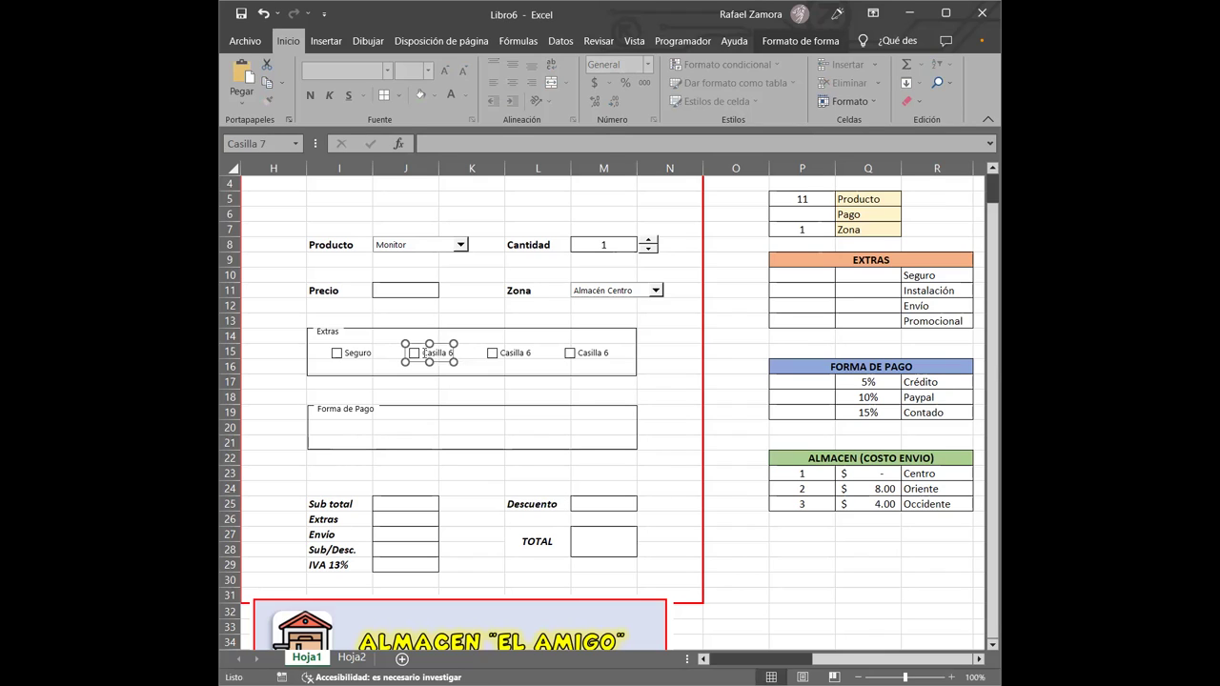
pyautogui.press('BackSpace')
pyautogui.press('BackSpace')
pyautogui.press('BackSpace')
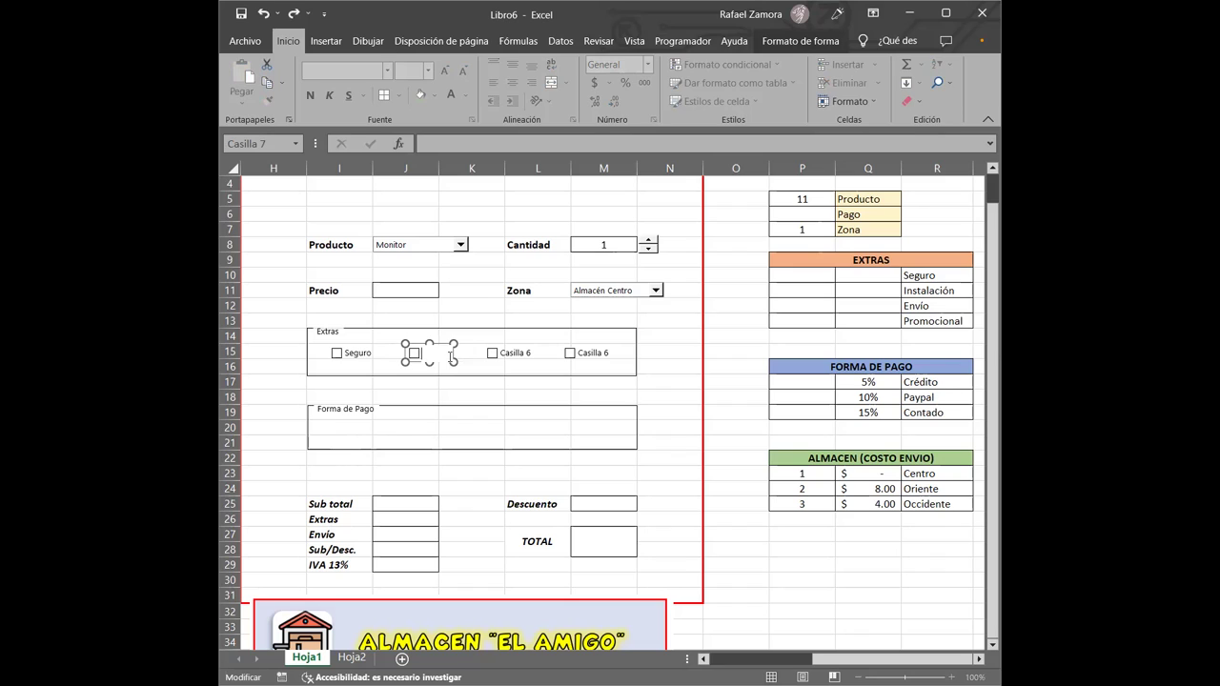
pyautogui.write('Instalaci')
pyautogui.moveTo(455, 362); pyautogui.dragTo(471, 363)
# Step: Rename the third checkbox to Envío
pyautogui.keyDown('ctrl'); pyautogui.click(519, 358); pyautogui.keyUp('ctrl')
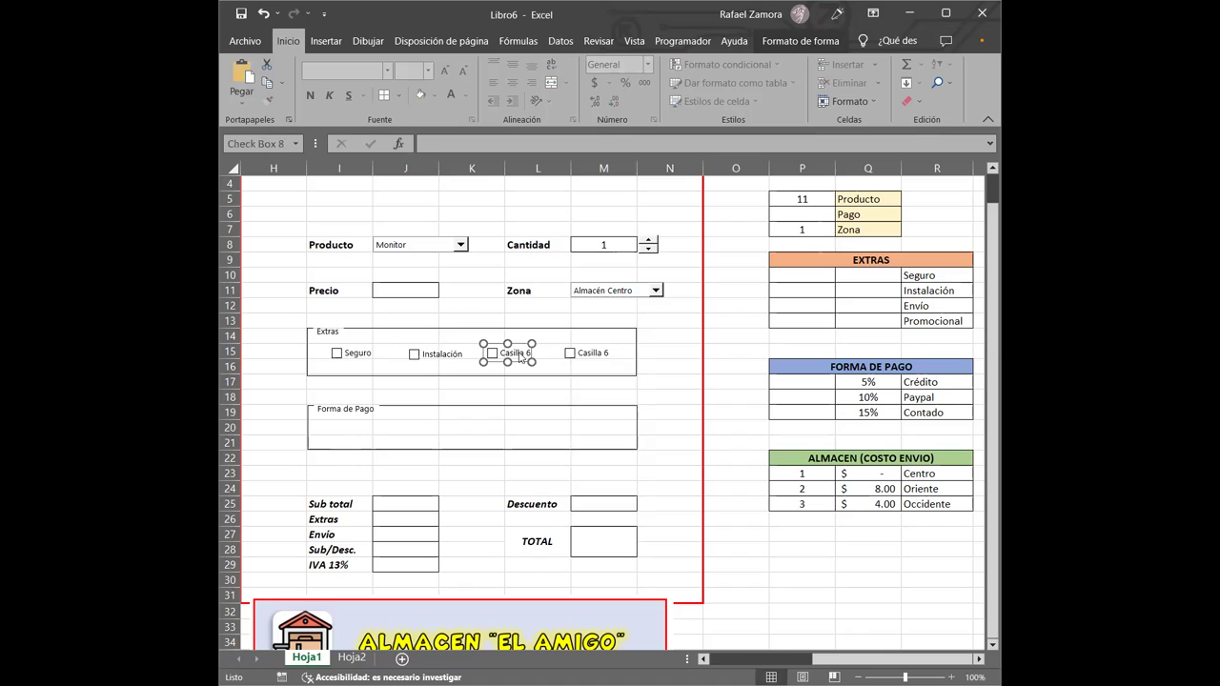
pyautogui.rightClick(523, 358)
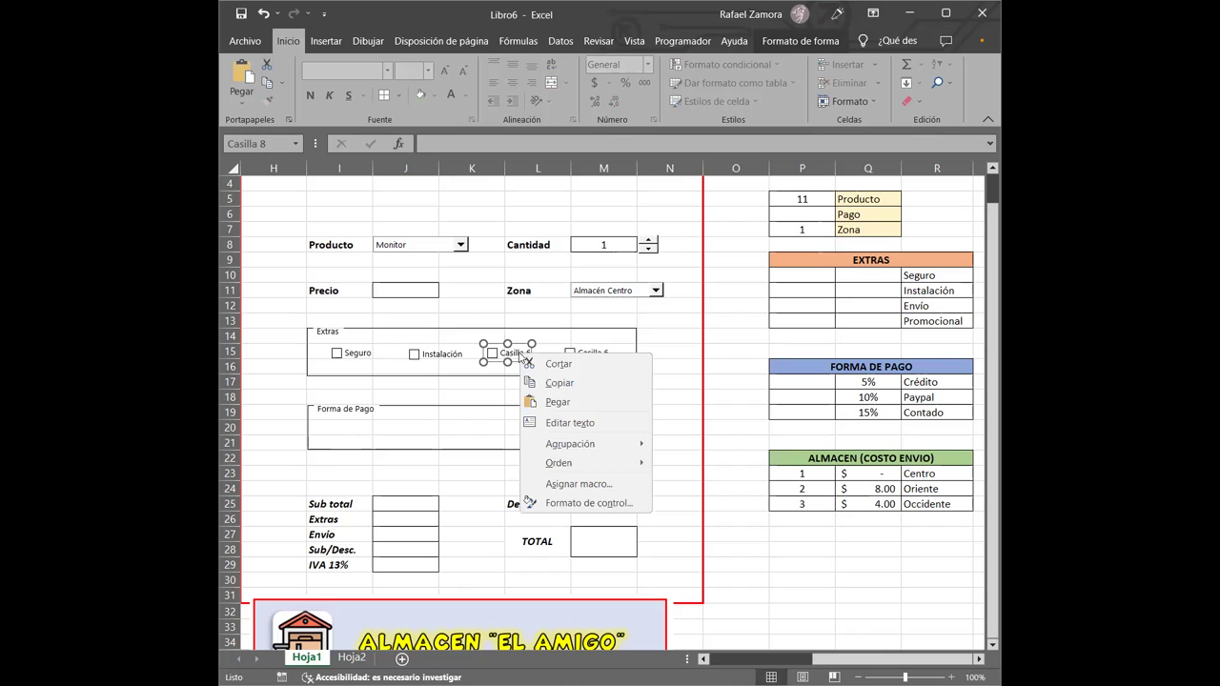
pyautogui.click(570, 425)
pyautogui.press('BackSpace')
pyautogui.press('BackSpace')
pyautogui.press('BackSpace')
pyautogui.press('BackSpace')
pyautogui.press('BackSpace')
pyautogui.press('BackSpace')
pyautogui.press('BackSpace')
pyautogui.press('BackSpace')
pyautogui.write('Envio')
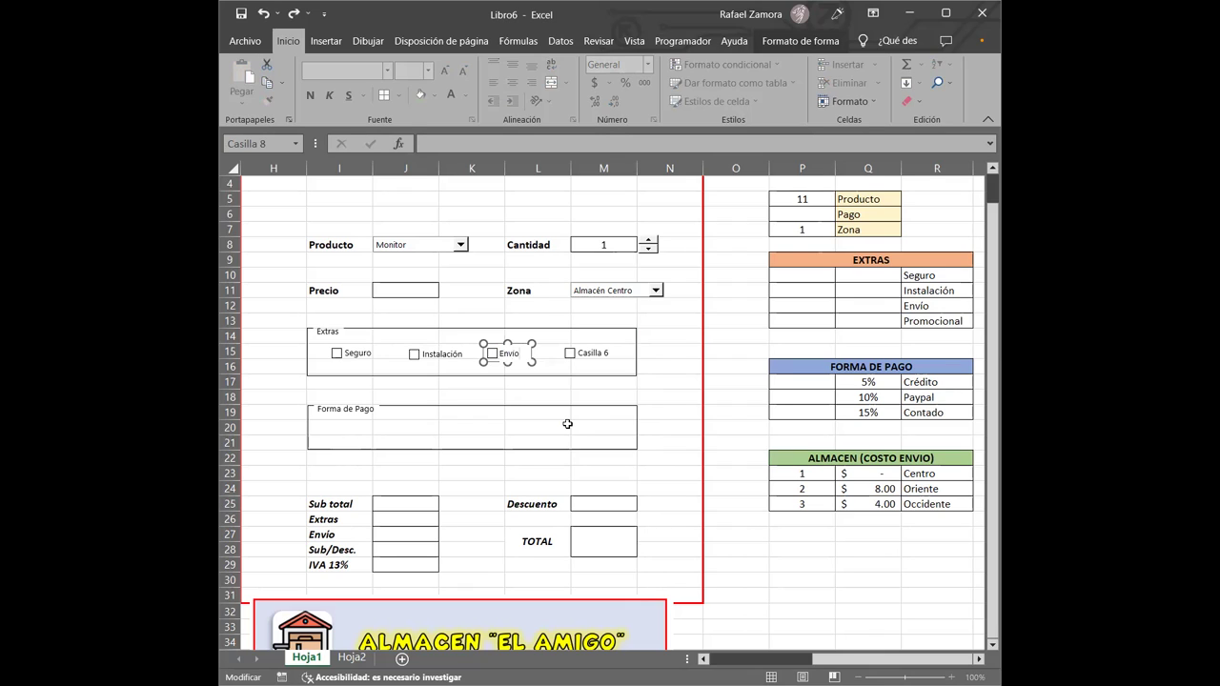
# Step: Type Promocional as the fourth checkbox's label
pyautogui.rightClick(598, 352)
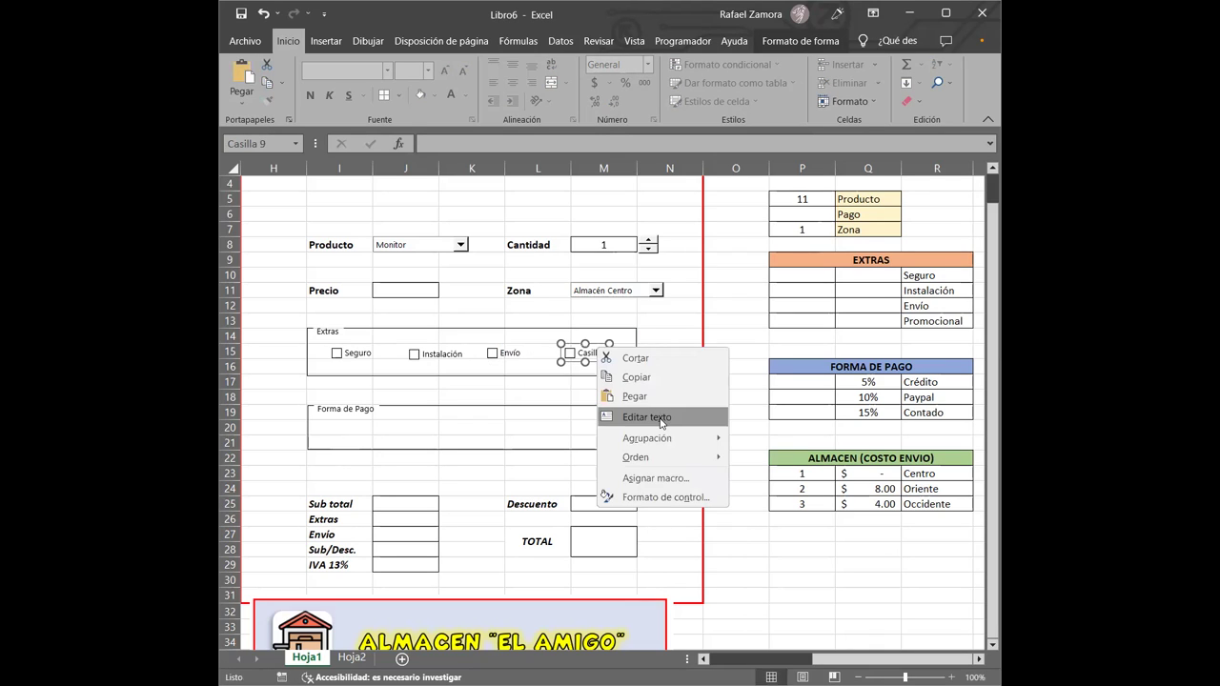
pyautogui.click(659, 420)
pyautogui.write('Promocional')
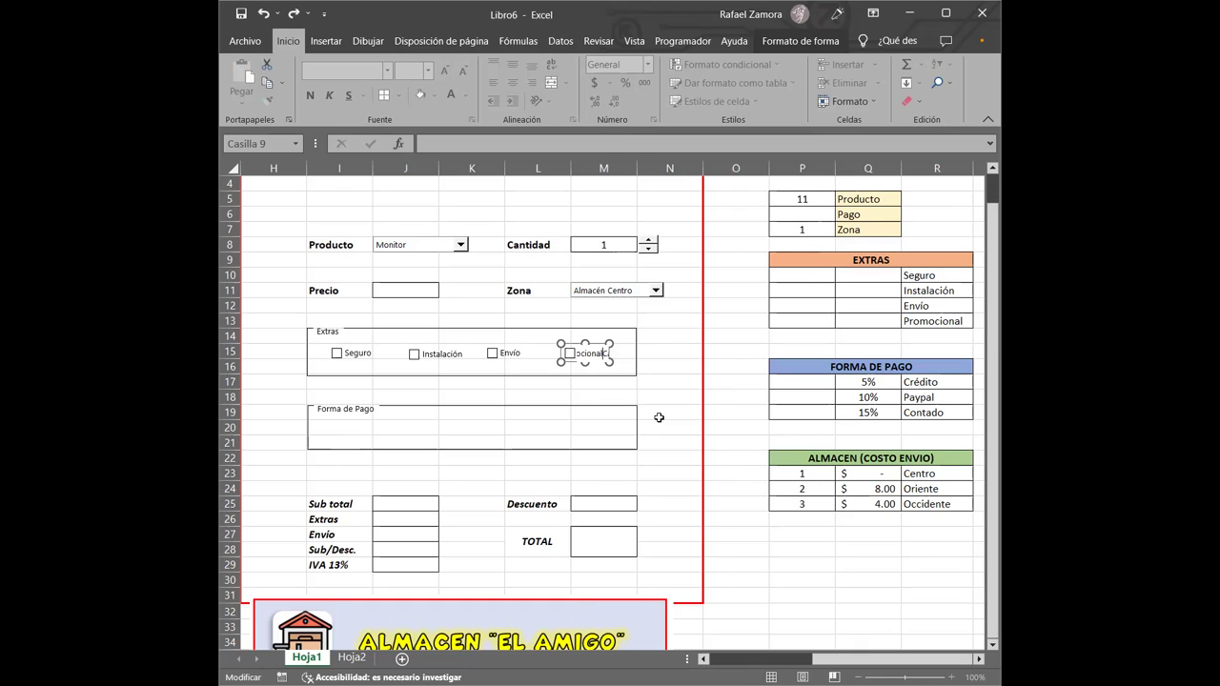
pyautogui.click(613, 363)
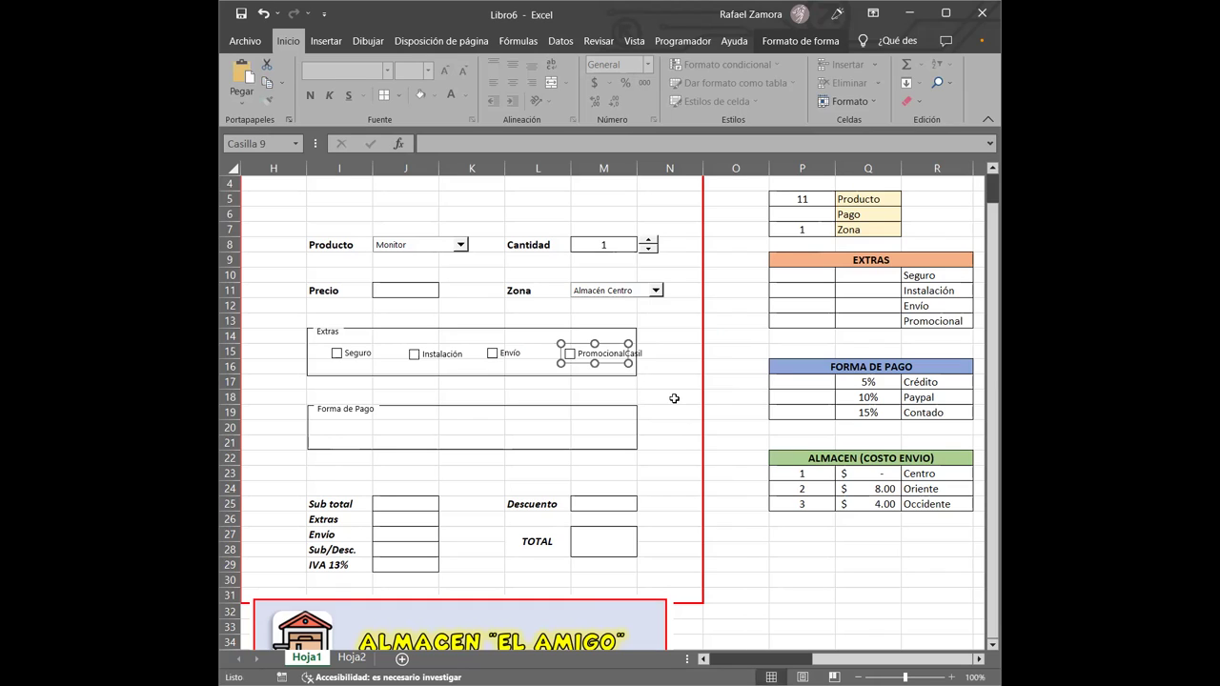
# Step: Delete leftover placeholder text after Promocional and deselect the checkbox
pyautogui.hotkey('ctrl', 'z')
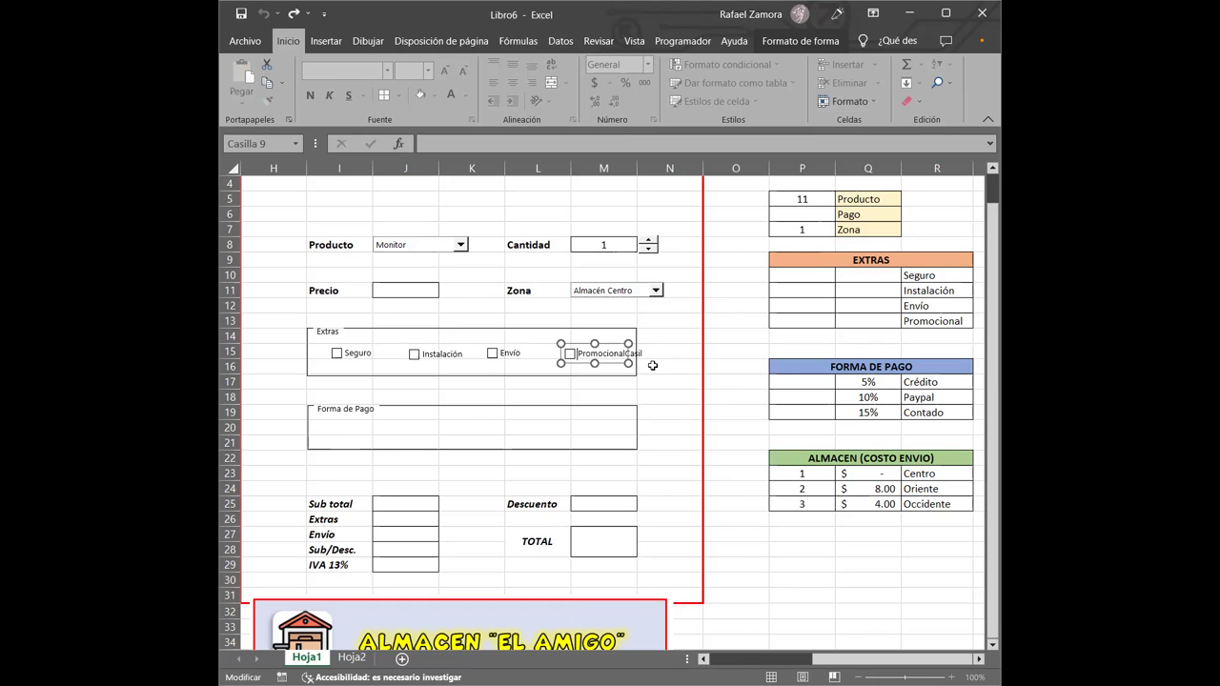
pyautogui.press('Right')
pyautogui.press('End')
pyautogui.press('Delete')
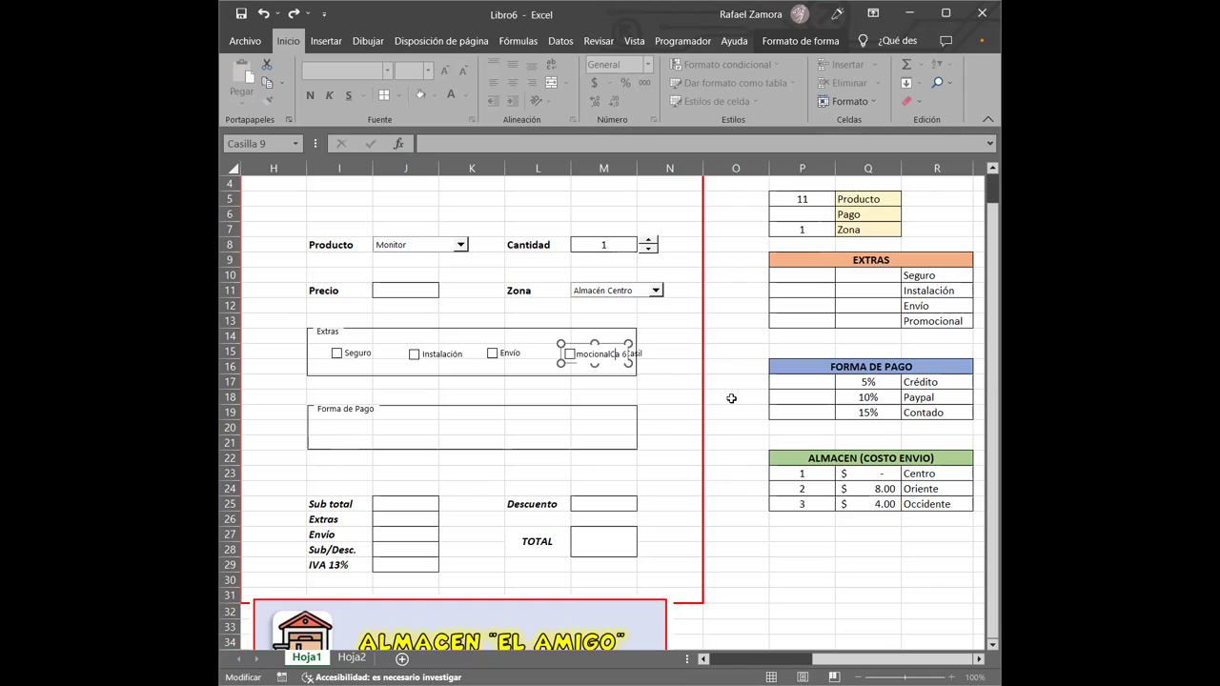
pyautogui.press('BackSpace')
pyautogui.press('Home')
pyautogui.click(673, 387)
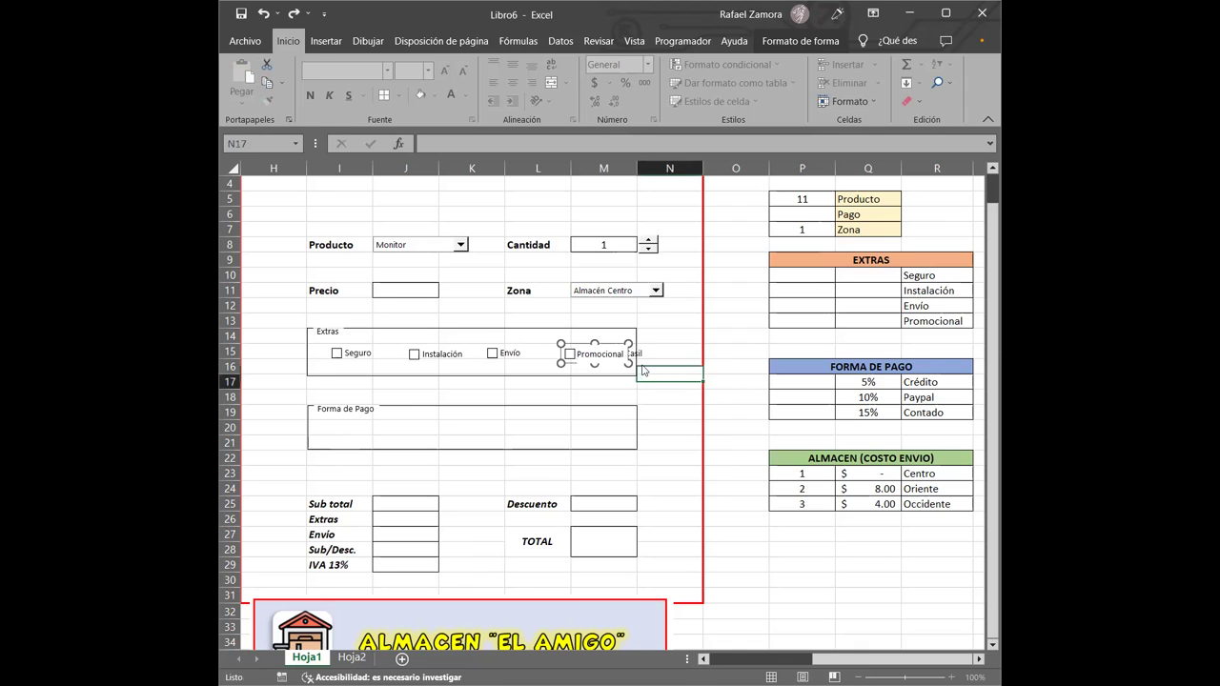
pyautogui.rightClick(638, 384)
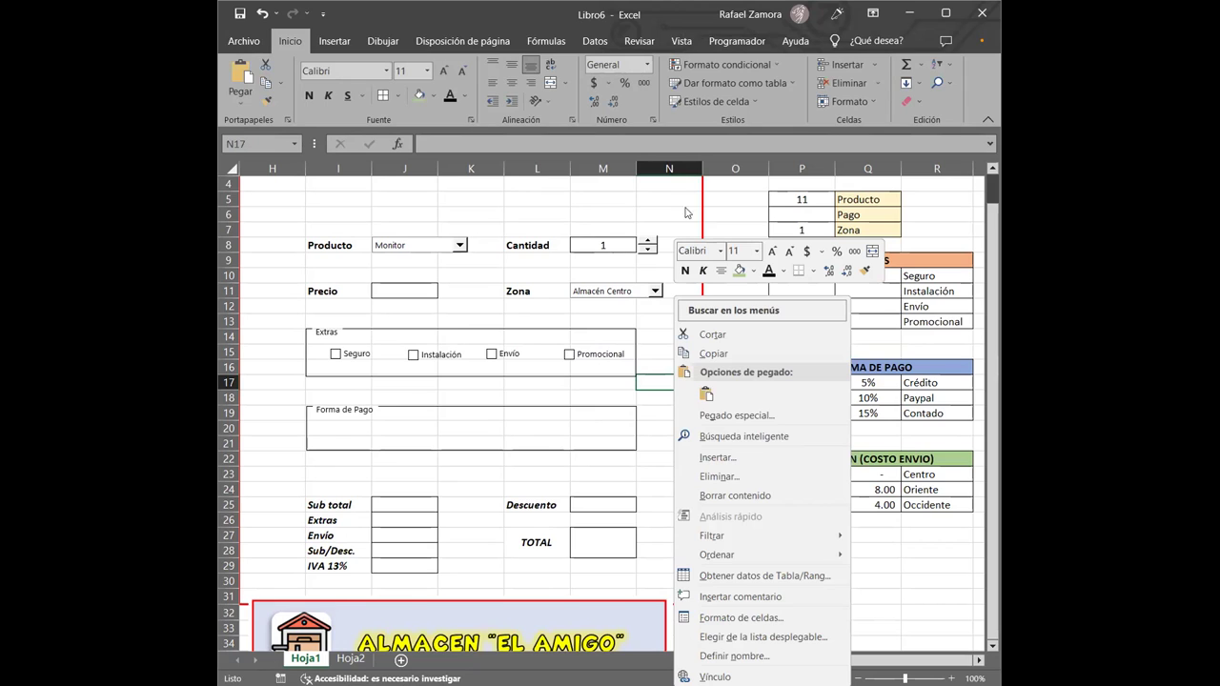
pyautogui.click(736, 519)
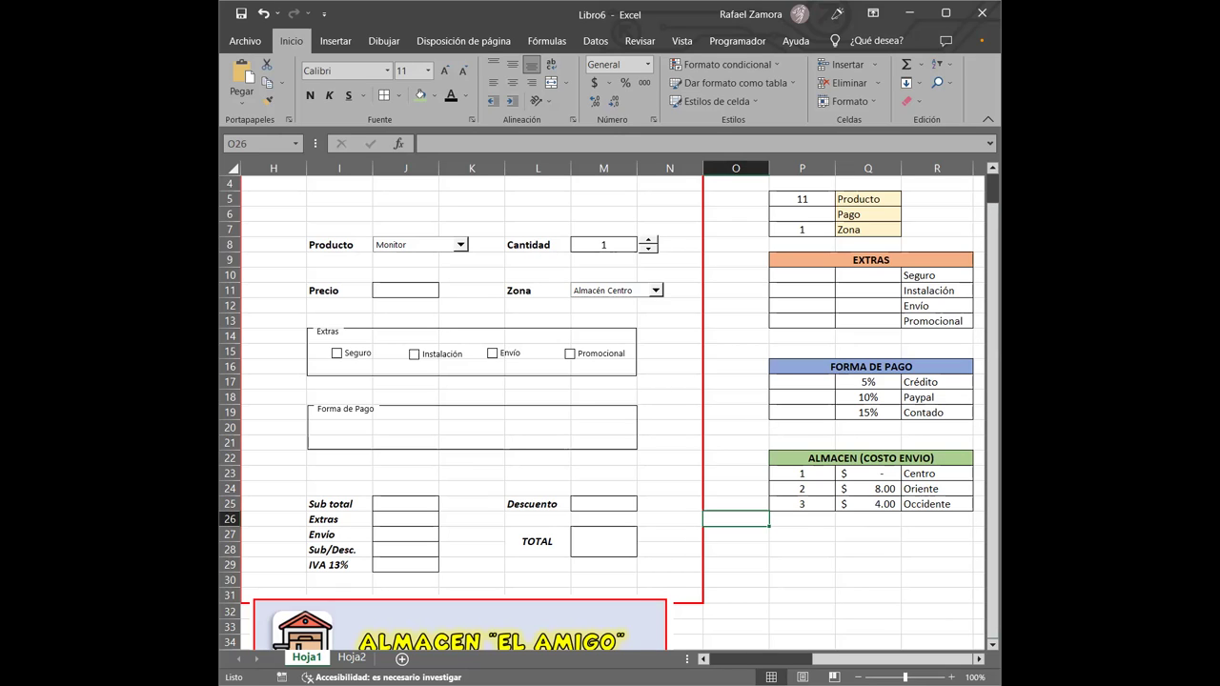
# Step: Draw an option button inside the Forma de Pago frame
pyautogui.click(515, 439)
pyautogui.click(746, 38)
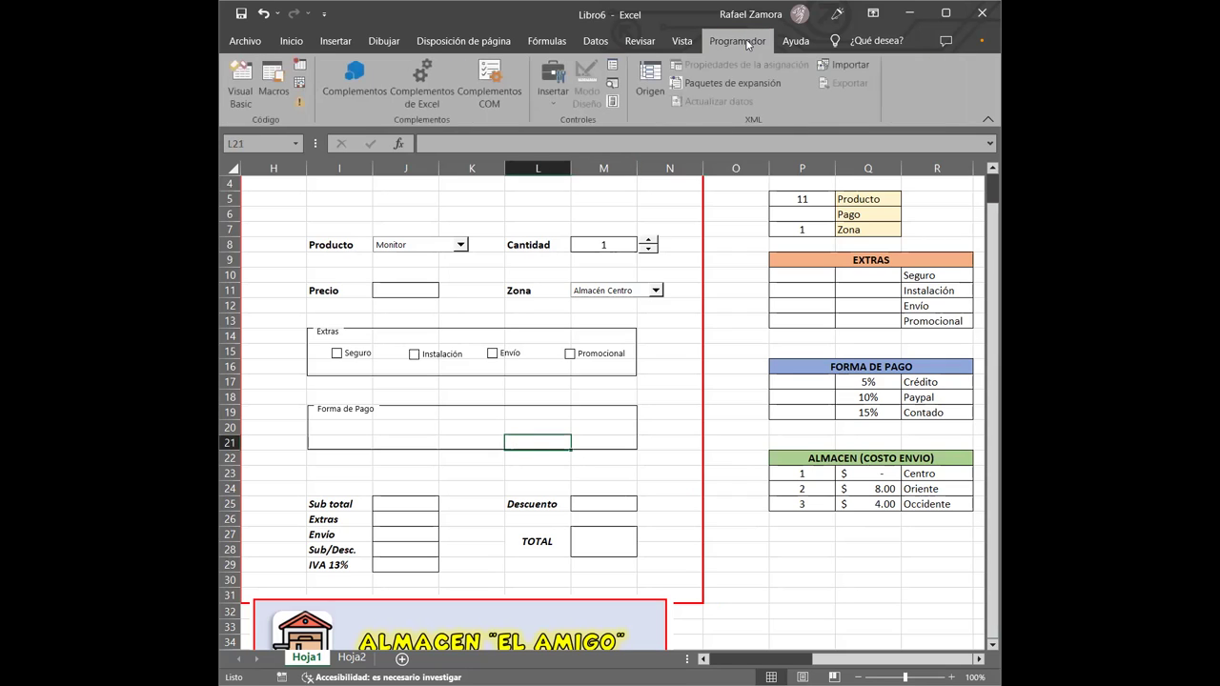
pyautogui.click(559, 103)
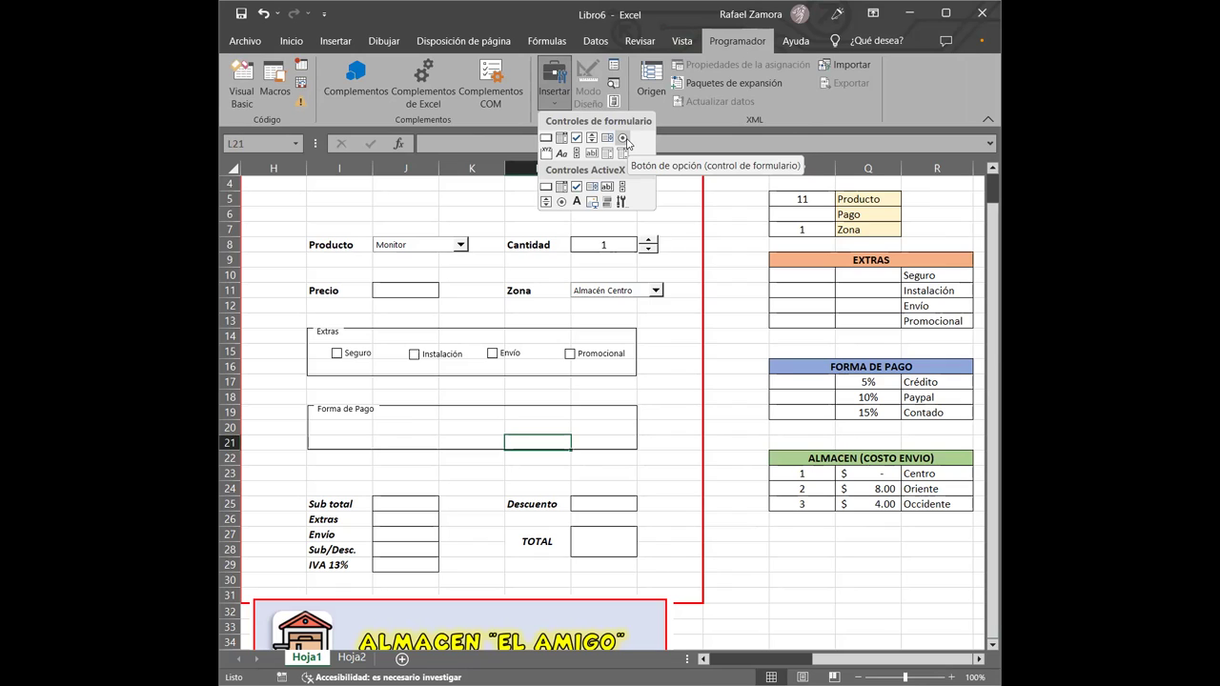
pyautogui.click(622, 138)
pyautogui.moveTo(322, 423); pyautogui.dragTo(413, 441)
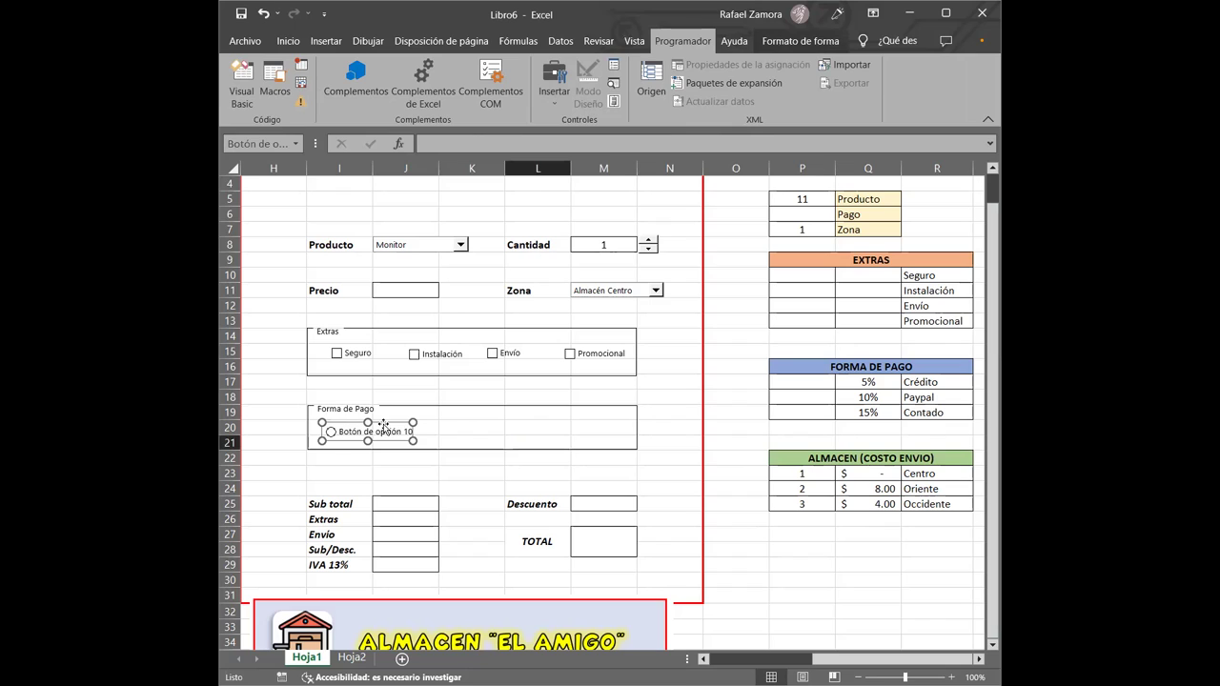
# Step: Make two copies, arrange all three in a row, and select them together
pyautogui.hotkey('ctrl', 'd')
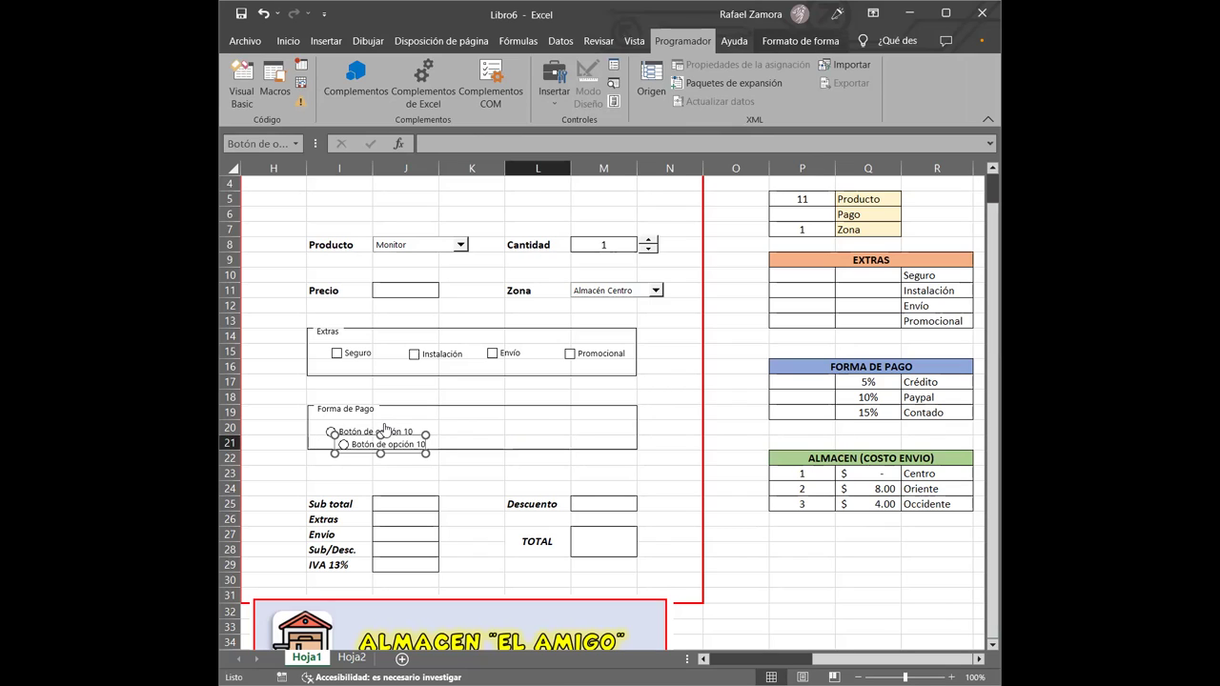
pyautogui.hotkey('ctrl', 'd')
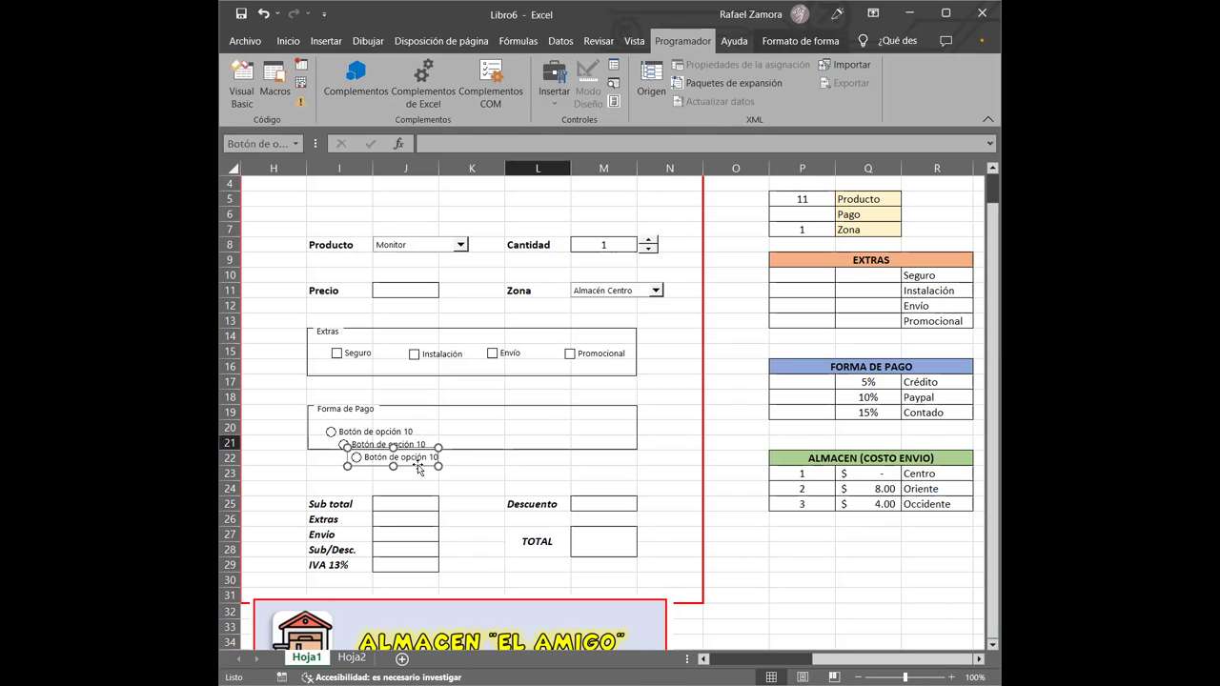
pyautogui.moveTo(418, 468); pyautogui.dragTo(600, 437)
pyautogui.click(411, 441)
pyautogui.rightClick(411, 441)
pyautogui.moveTo(412, 441); pyautogui.dragTo(507, 423)
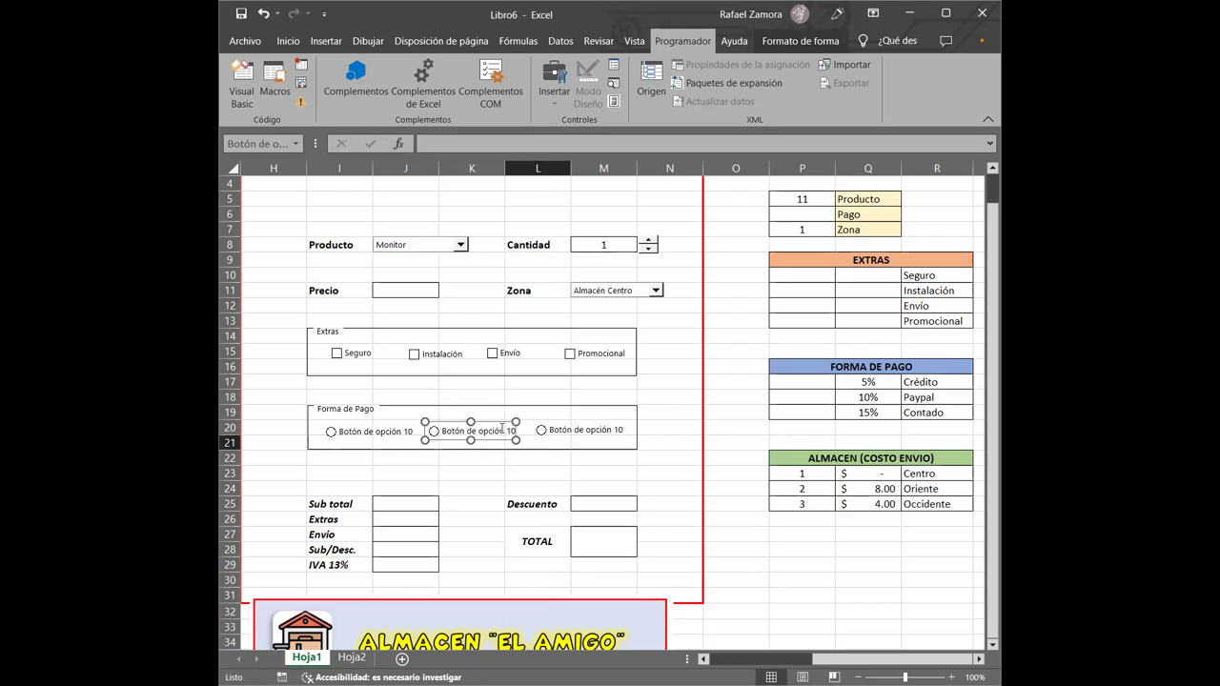
pyautogui.keyDown('ctrl'); pyautogui.click(396, 439); pyautogui.keyUp('ctrl')
pyautogui.keyDown('ctrl'); pyautogui.click(578, 431); pyautogui.keyUp('ctrl')
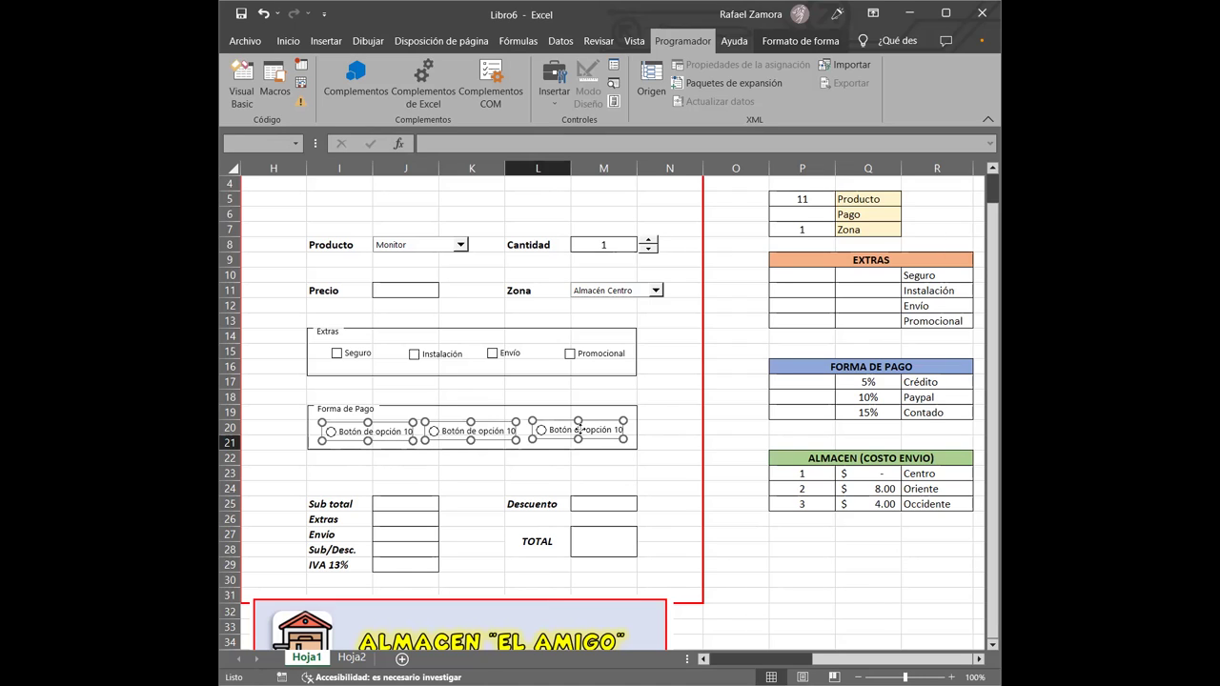
# Step: Distribute the three option buttons horizontally and align them to the middle
pyautogui.click(817, 50)
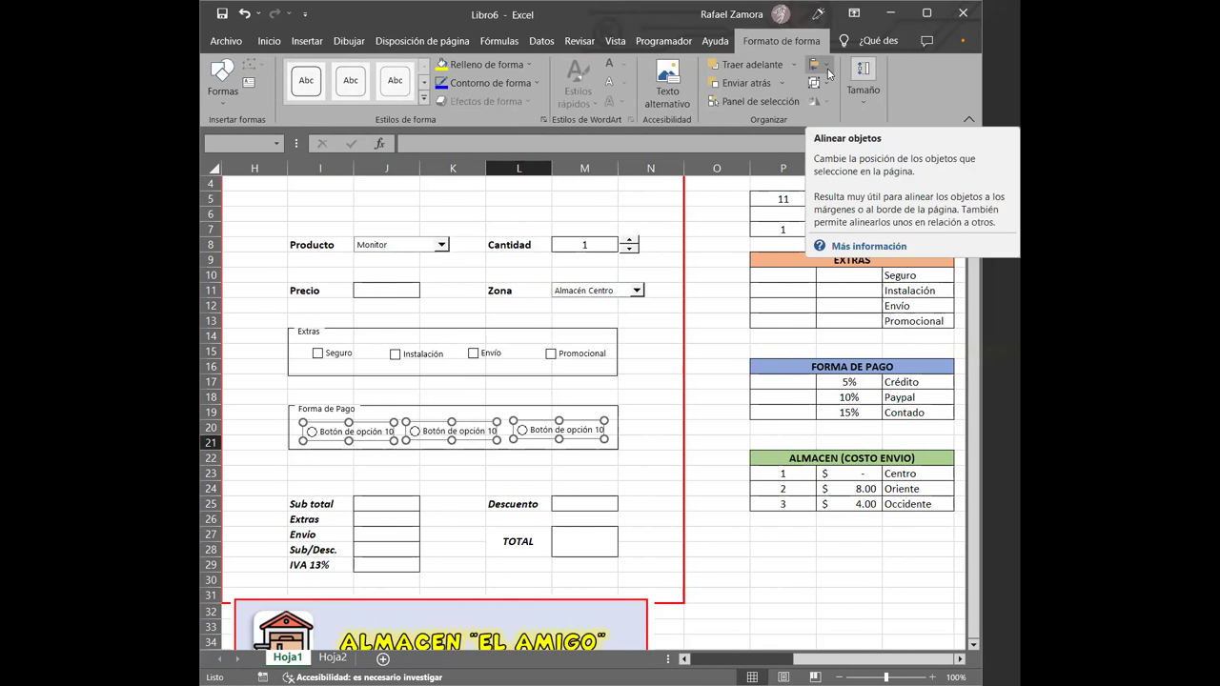
pyautogui.click(830, 69)
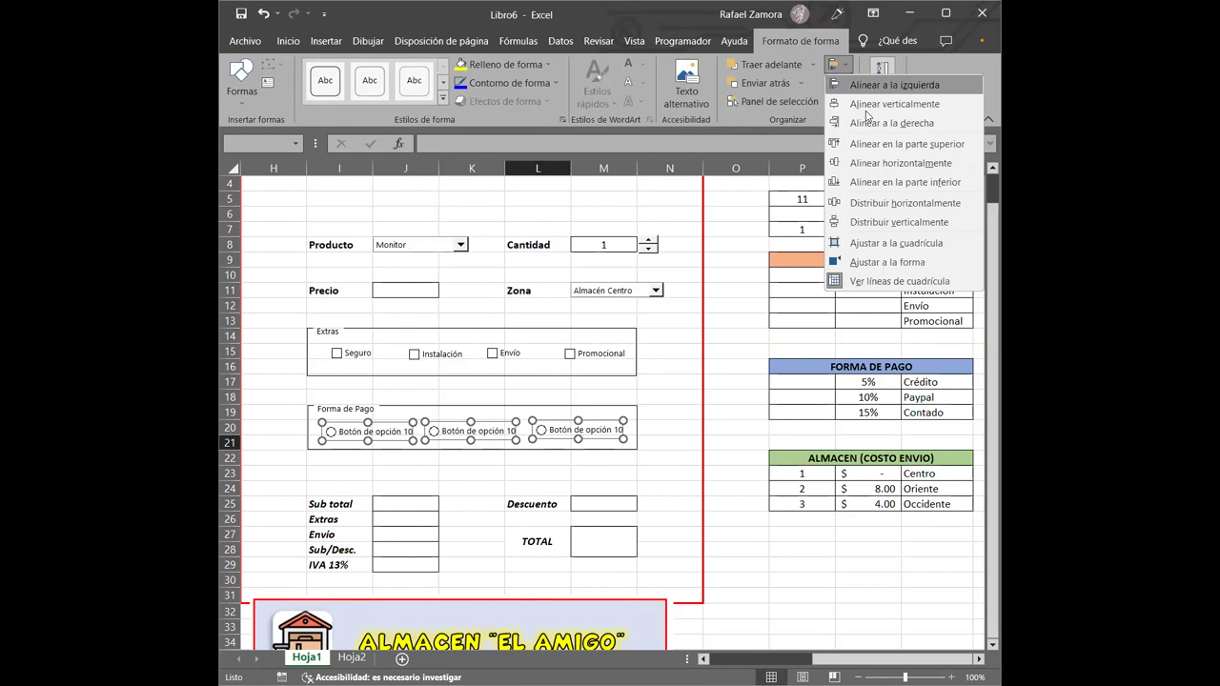
pyautogui.click(944, 203)
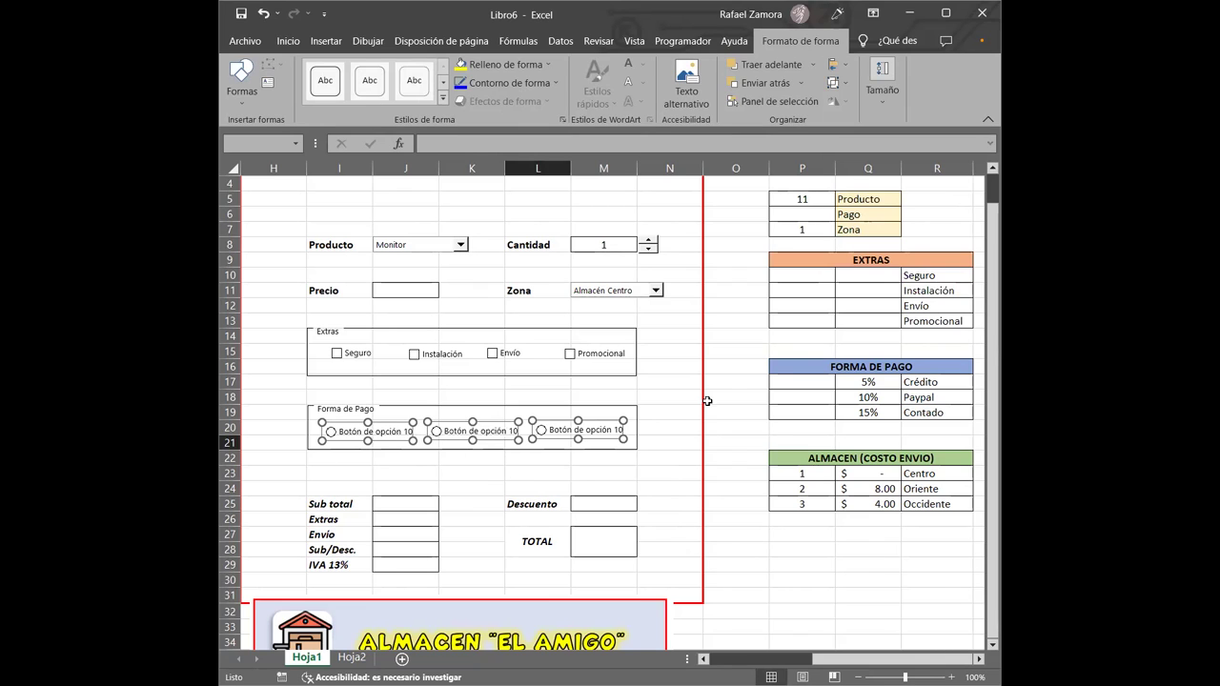
pyautogui.click(841, 64)
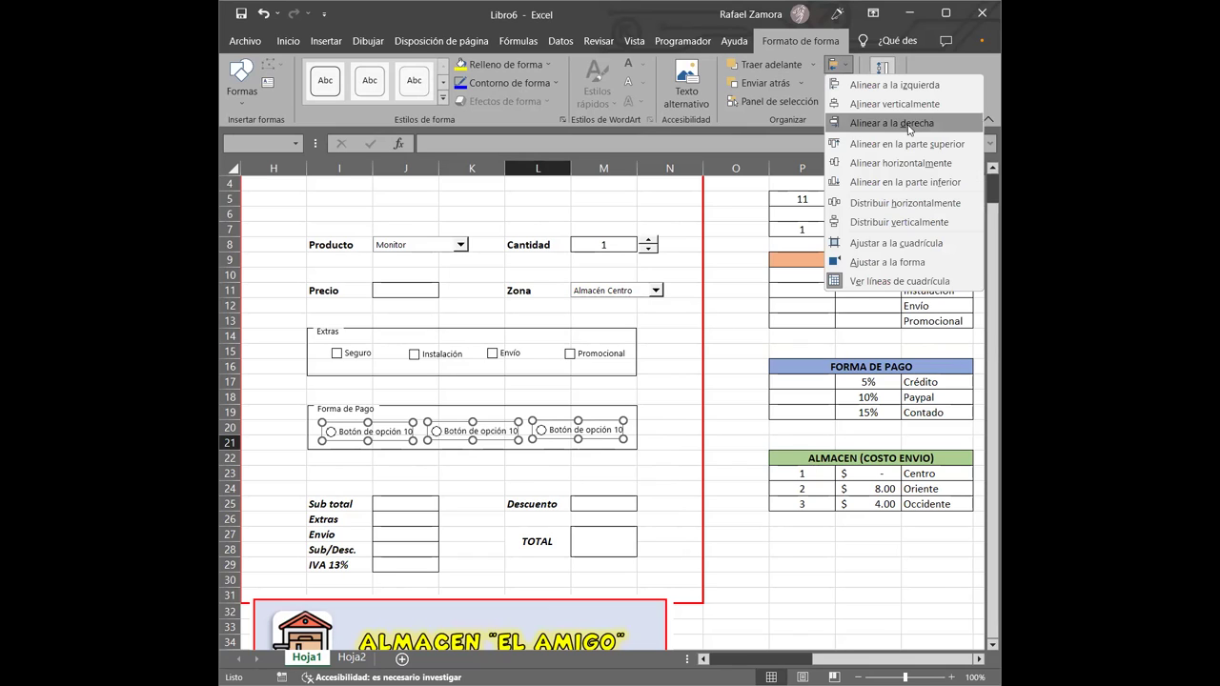
pyautogui.click(896, 164)
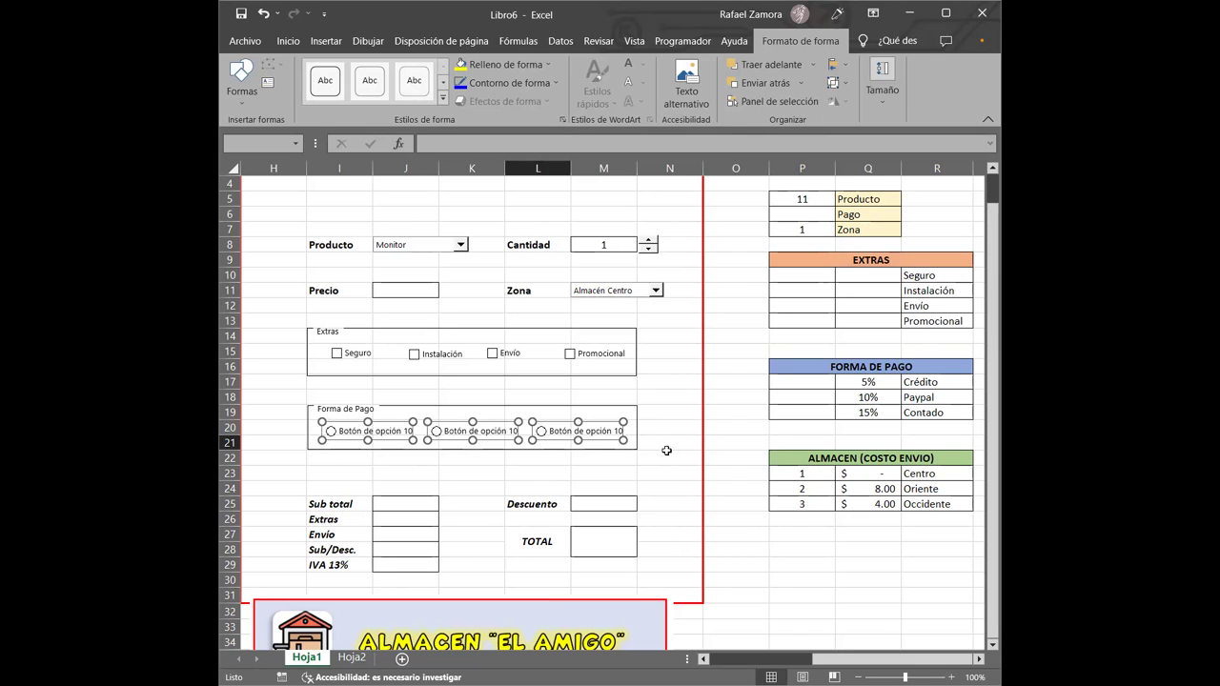
pyautogui.click(667, 452)
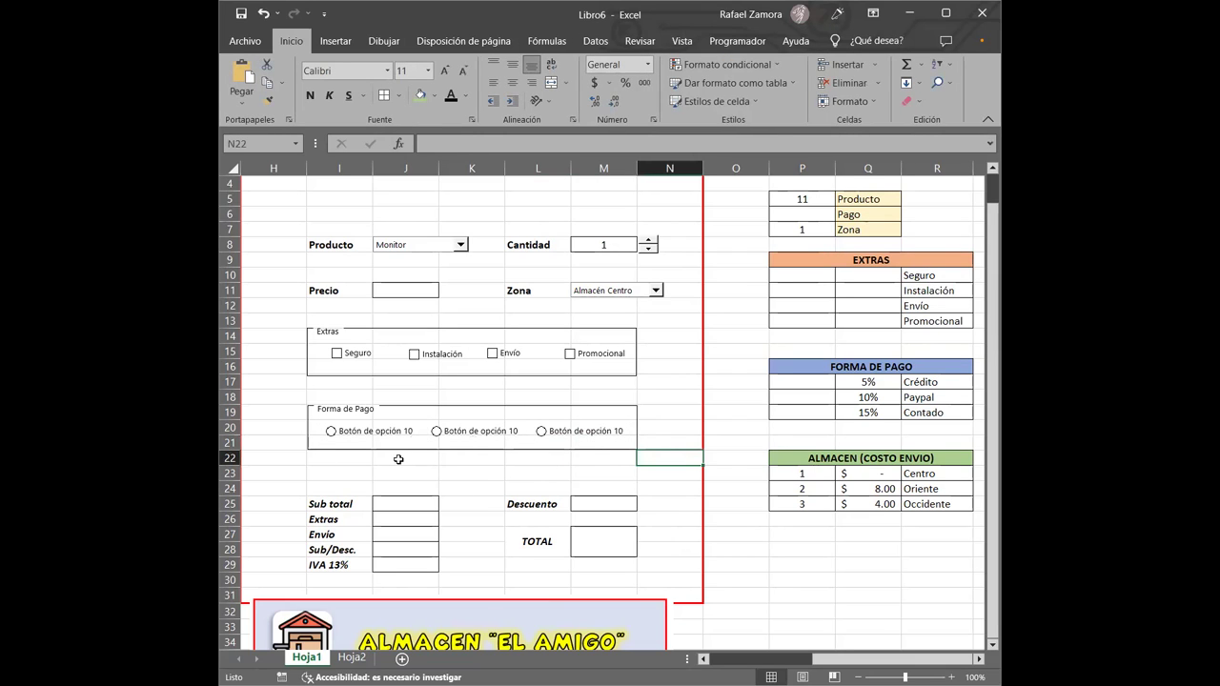
# Step: Relabel the first option button as Crédito
pyautogui.rightClick(352, 433)
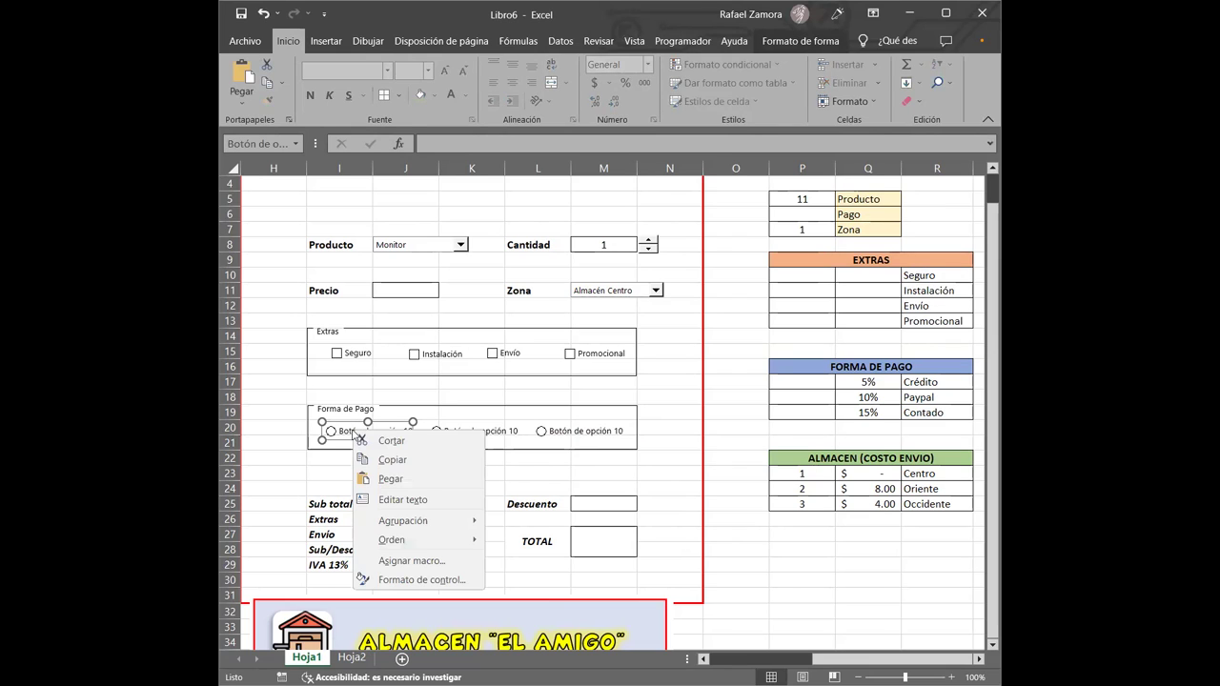
pyautogui.click(405, 502)
pyautogui.press('Delete')
pyautogui.press('Delete')
pyautogui.press('Delete')
pyautogui.write('Crédito')
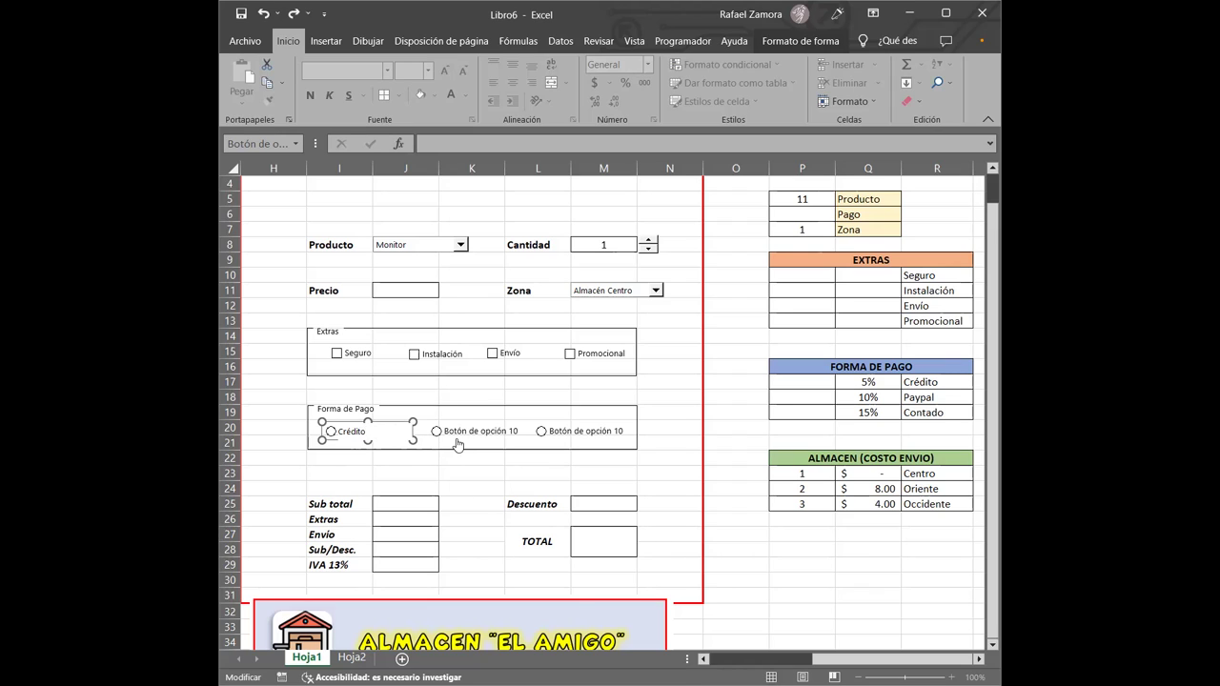
# Step: Relabel the second option button as Paypal
pyautogui.rightClick(456, 437)
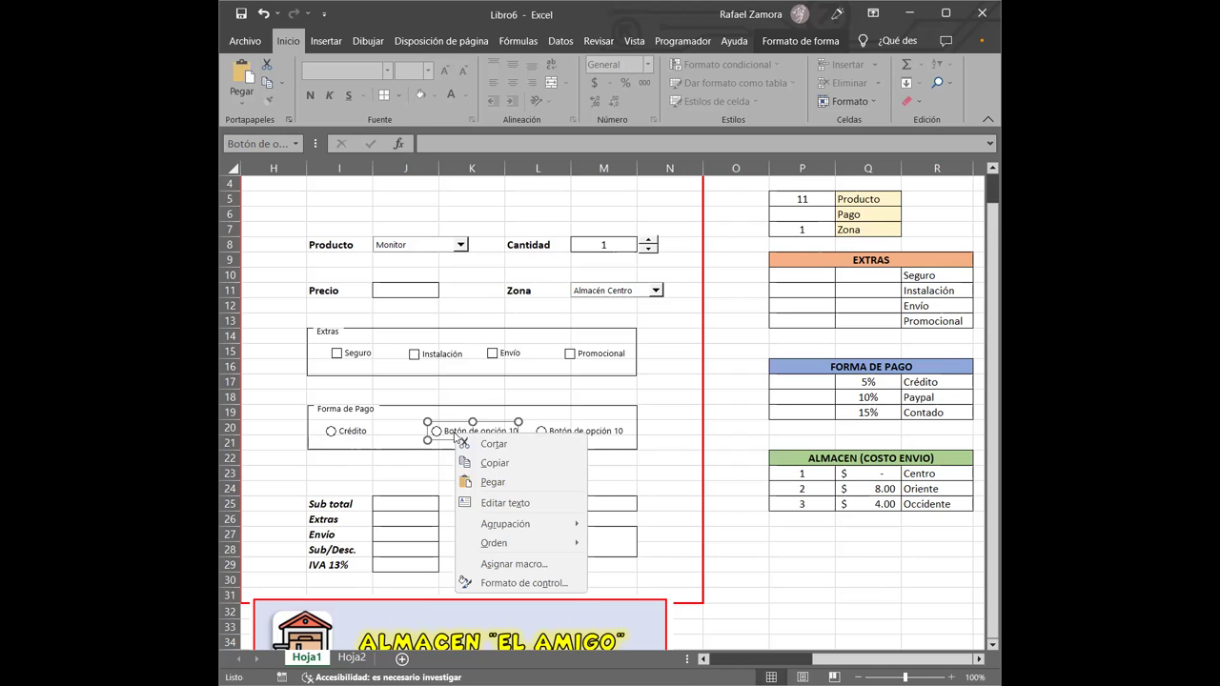
pyautogui.click(507, 506)
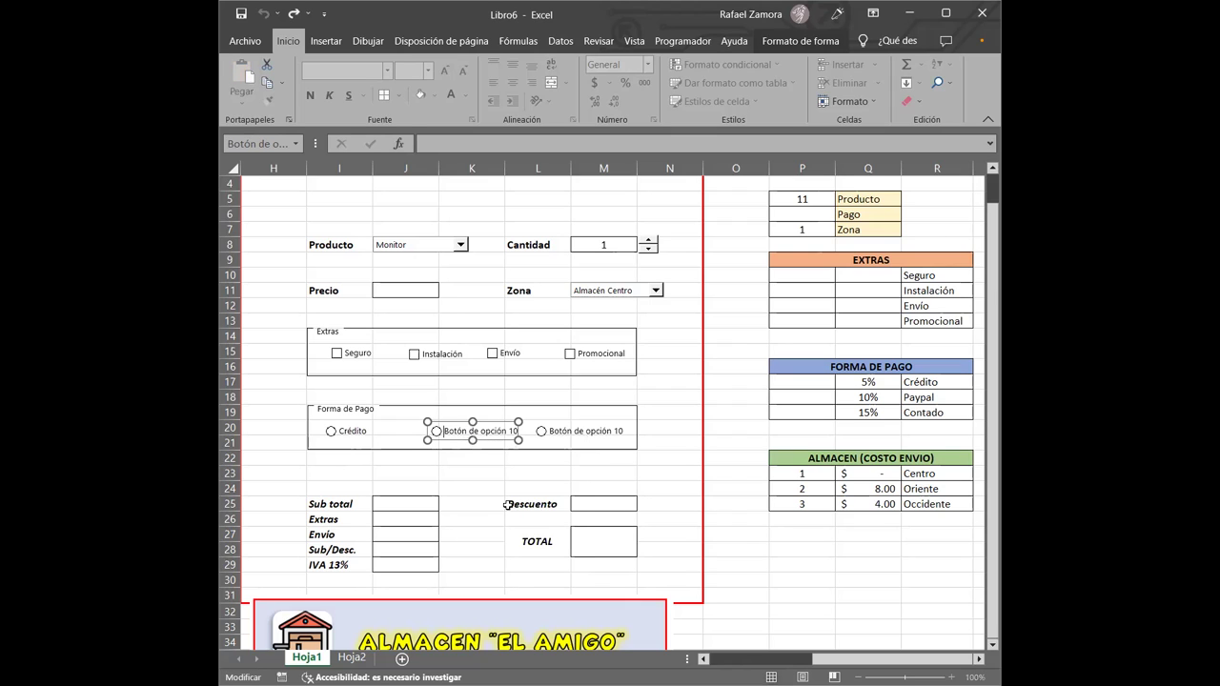
pyautogui.press('BackSpace')
pyautogui.press('BackSpace')
pyautogui.press('BackSpace')
pyautogui.press('BackSpace')
pyautogui.press('BackSpace')
pyautogui.press('BackSpace')
pyautogui.press('BackSpace')
pyautogui.press('BackSpace')
pyautogui.press('BackSpace')
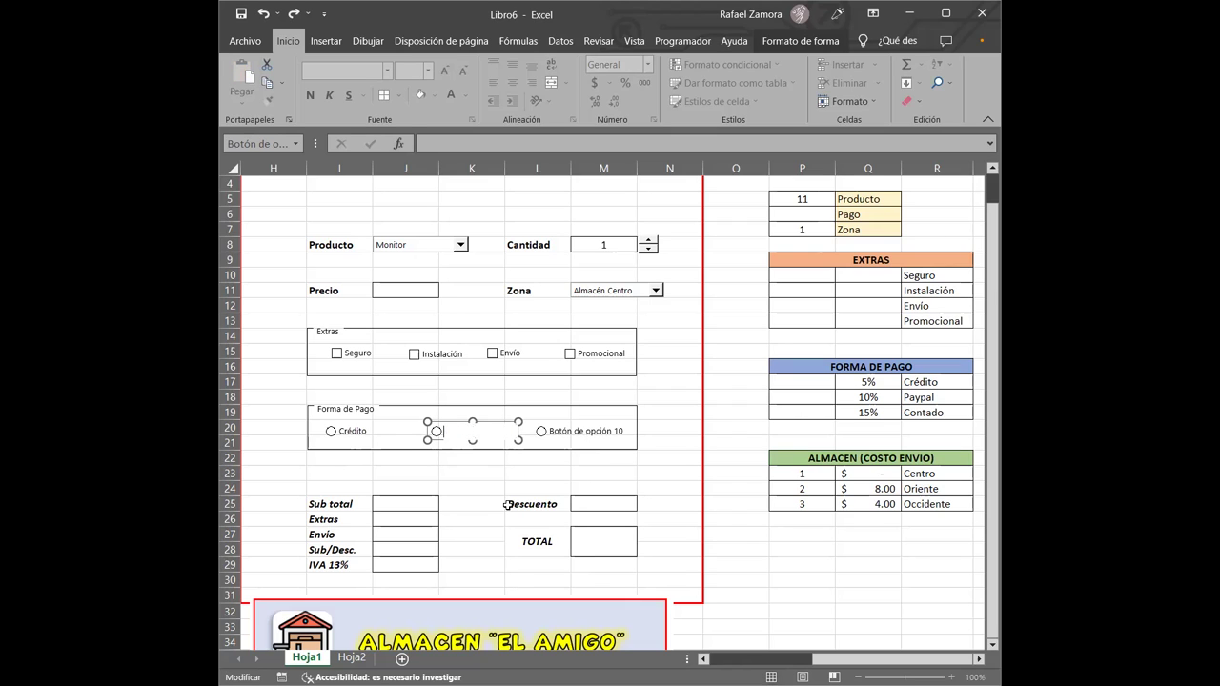
pyautogui.write('Paypal')
pyautogui.click(595, 426)
# Step: Relabel the third option button as Promocional and deselect it
pyautogui.rightClick(595, 427)
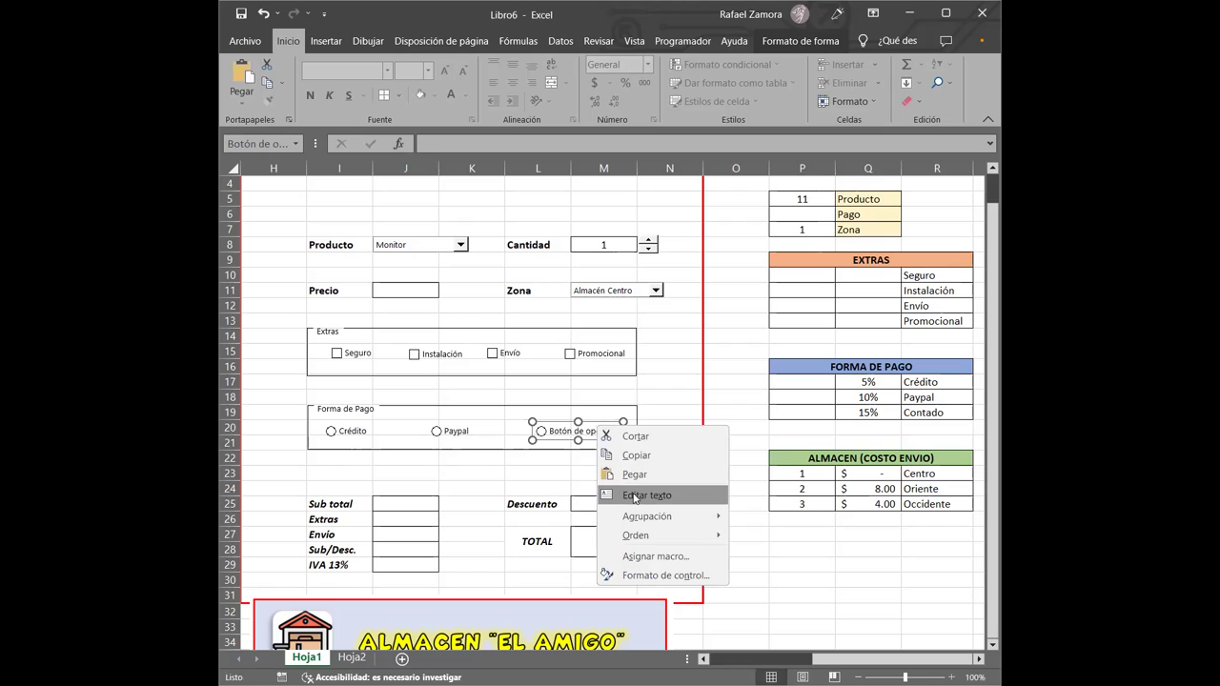
pyautogui.click(635, 497)
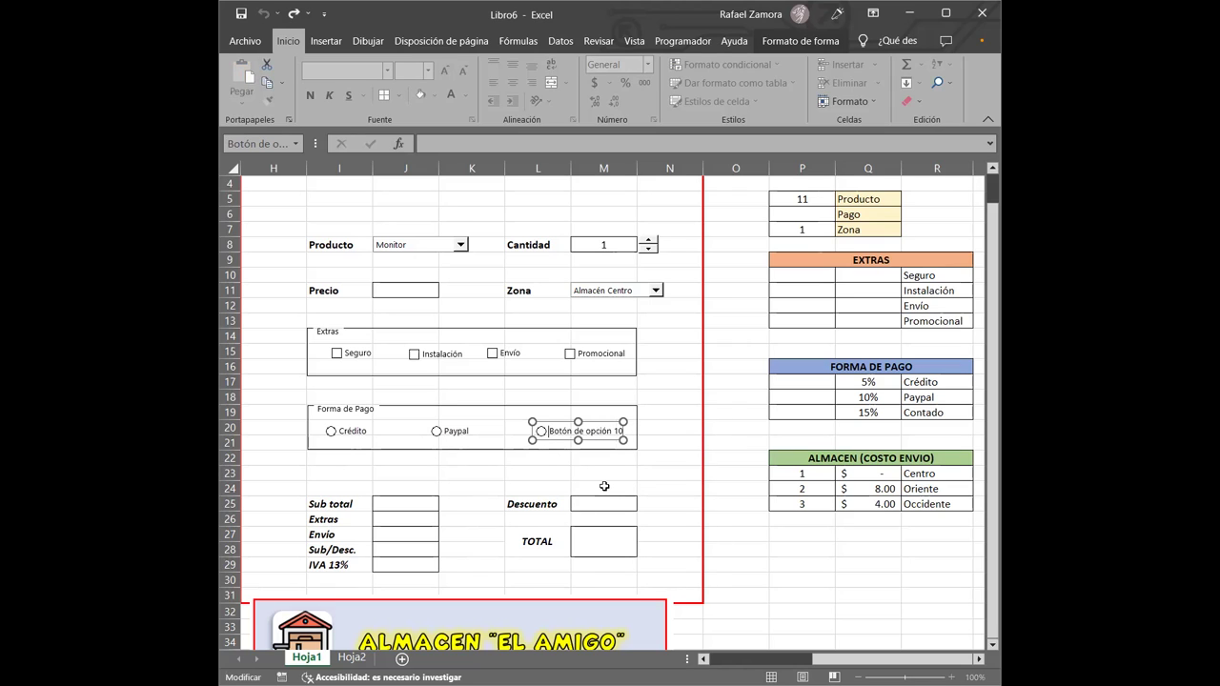
pyautogui.press('Delete')
pyautogui.press('Delete')
pyautogui.press('Delete')
pyautogui.press('Delete')
pyautogui.press('Delete')
pyautogui.press('Delete')
pyautogui.write('Promocional')
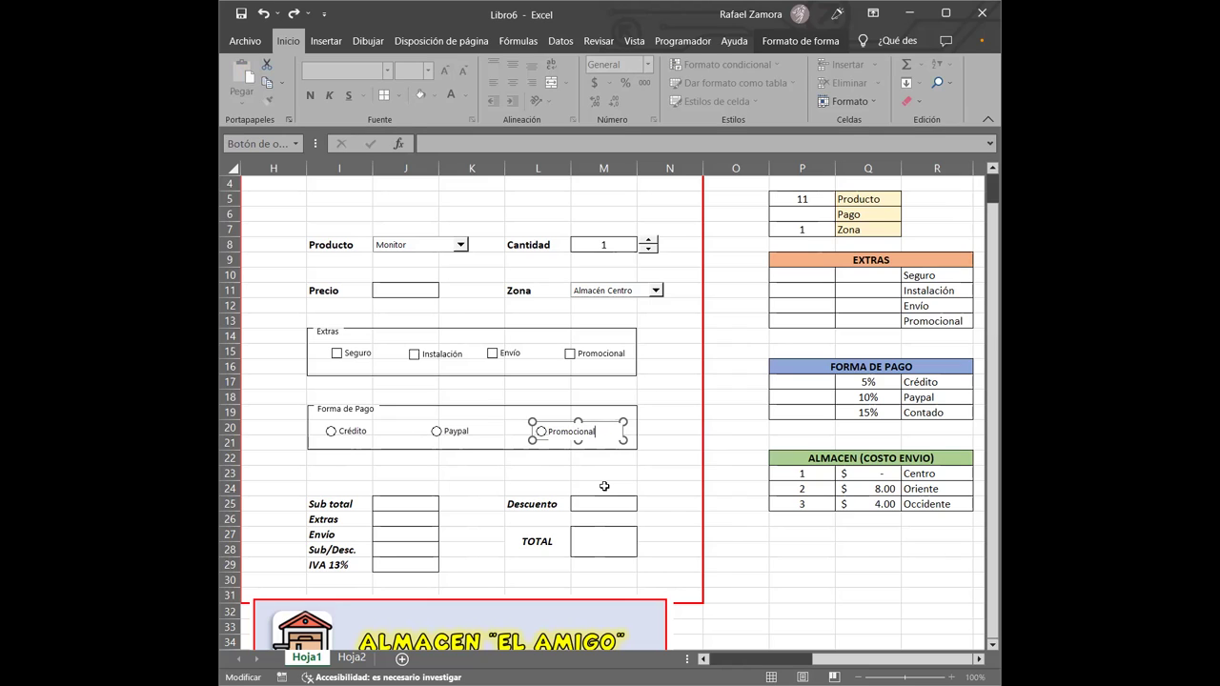
pyautogui.click(749, 384)
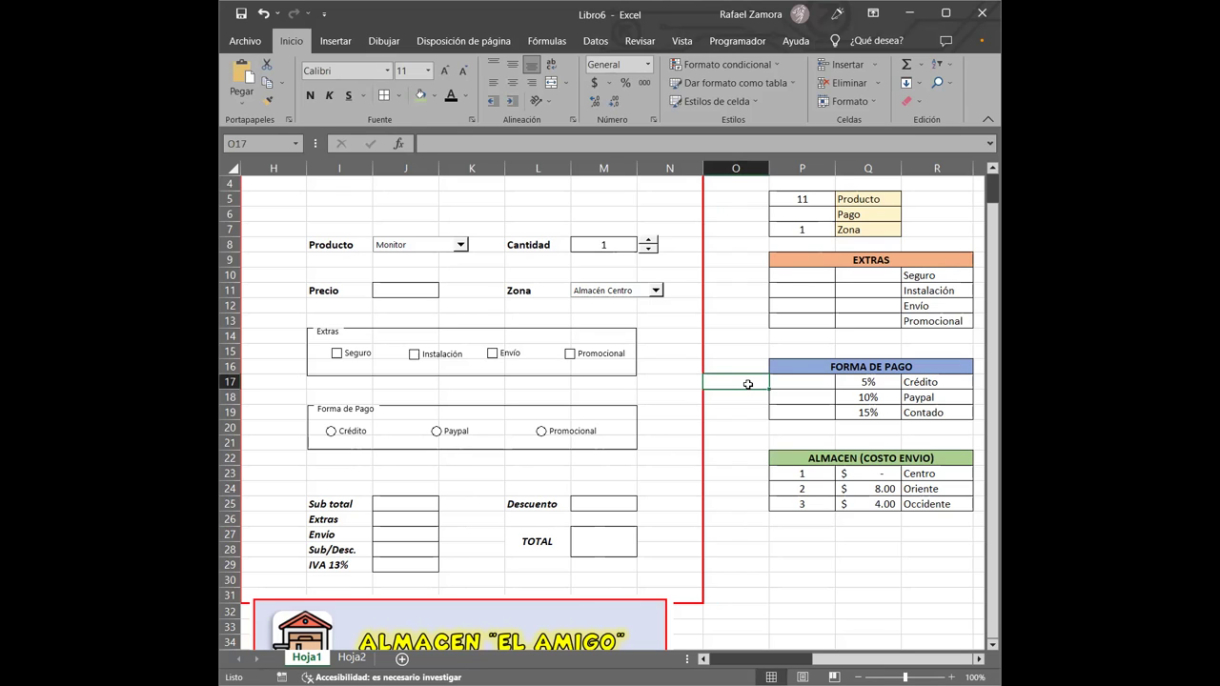
pyautogui.scroll(1, 822, 431)
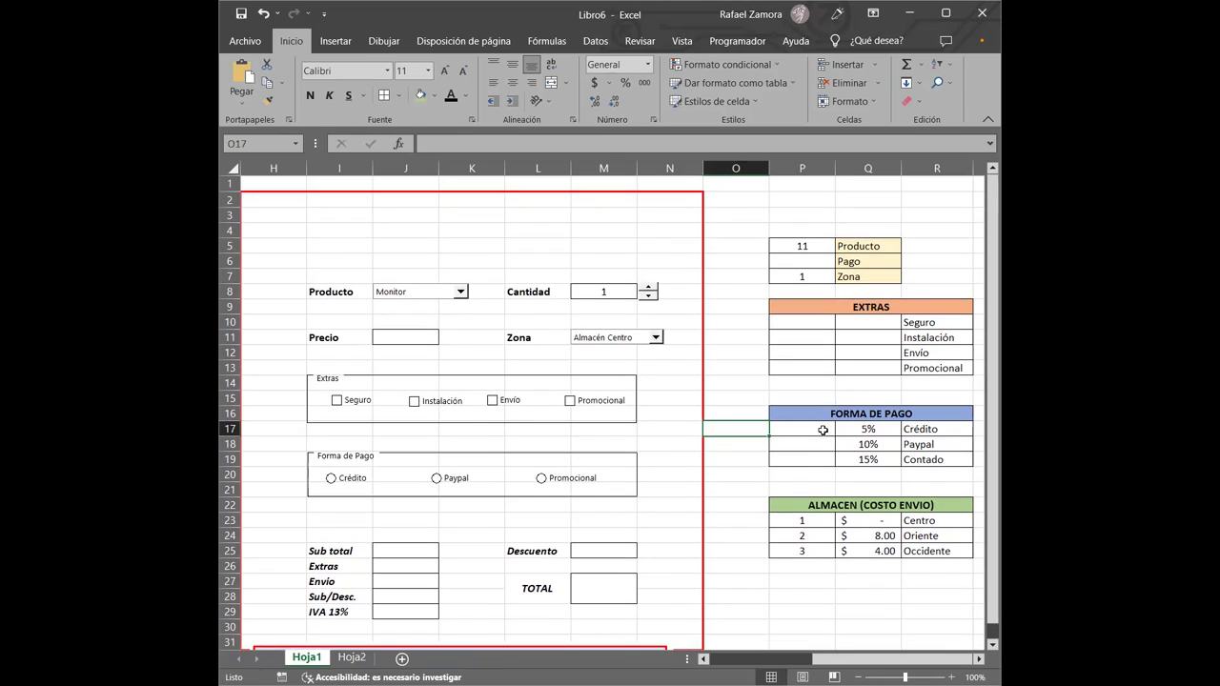
pyautogui.scroll(-1, 828, 437)
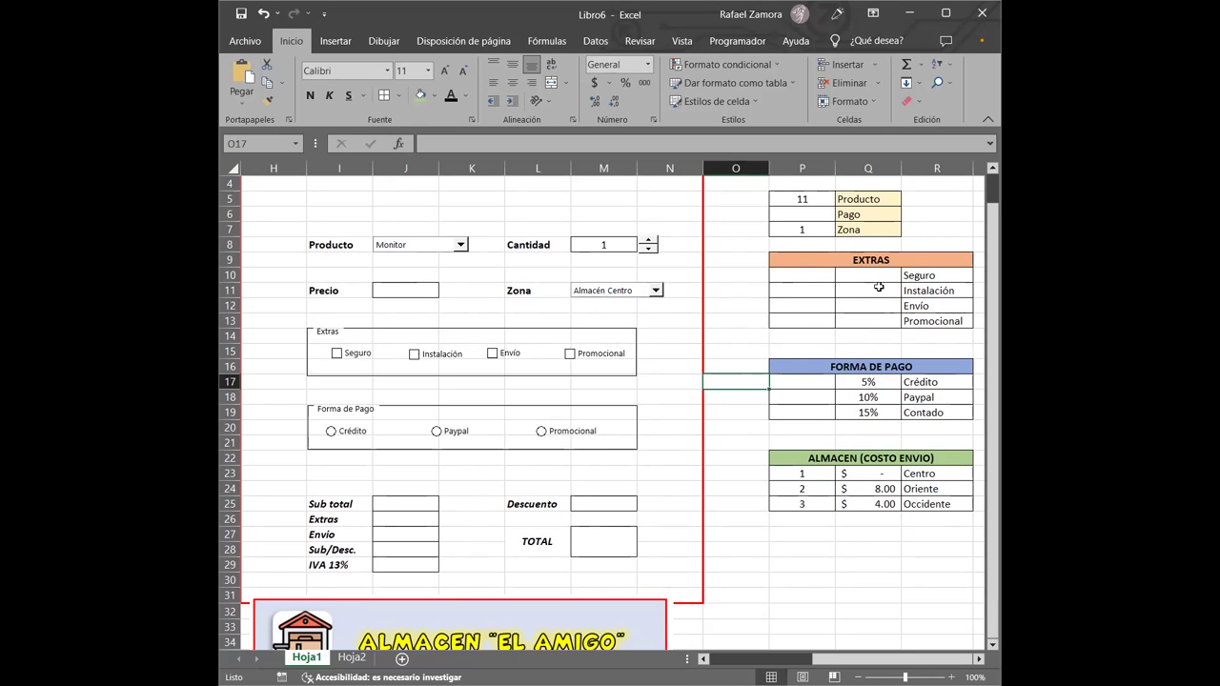
pyautogui.click(850, 322)
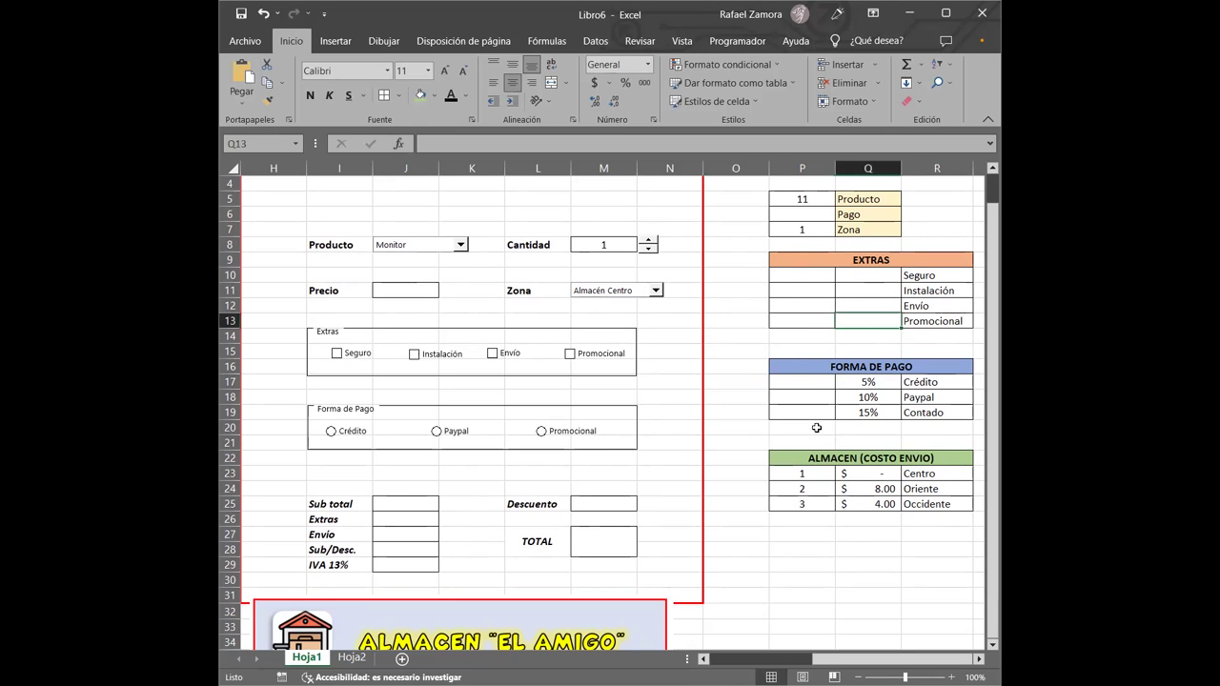
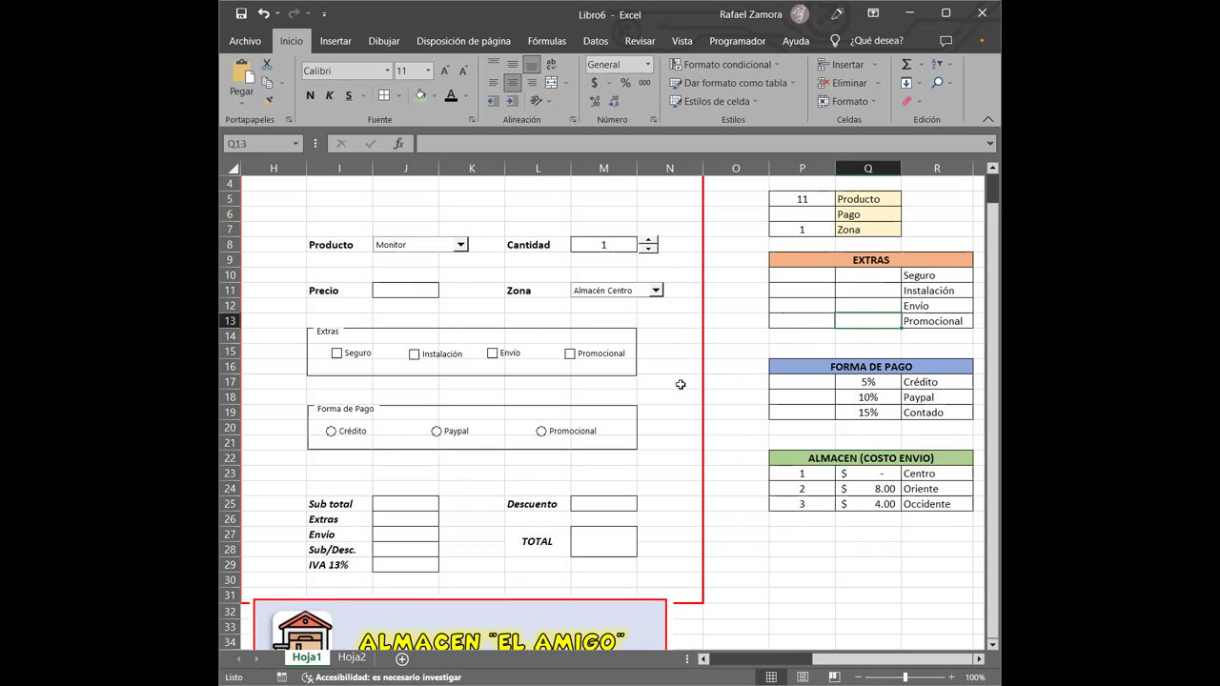
# Step: Set the Seguro checkbox's Vincular con la celda to $Q$10 in Formato de control
pyautogui.rightClick(361, 352)
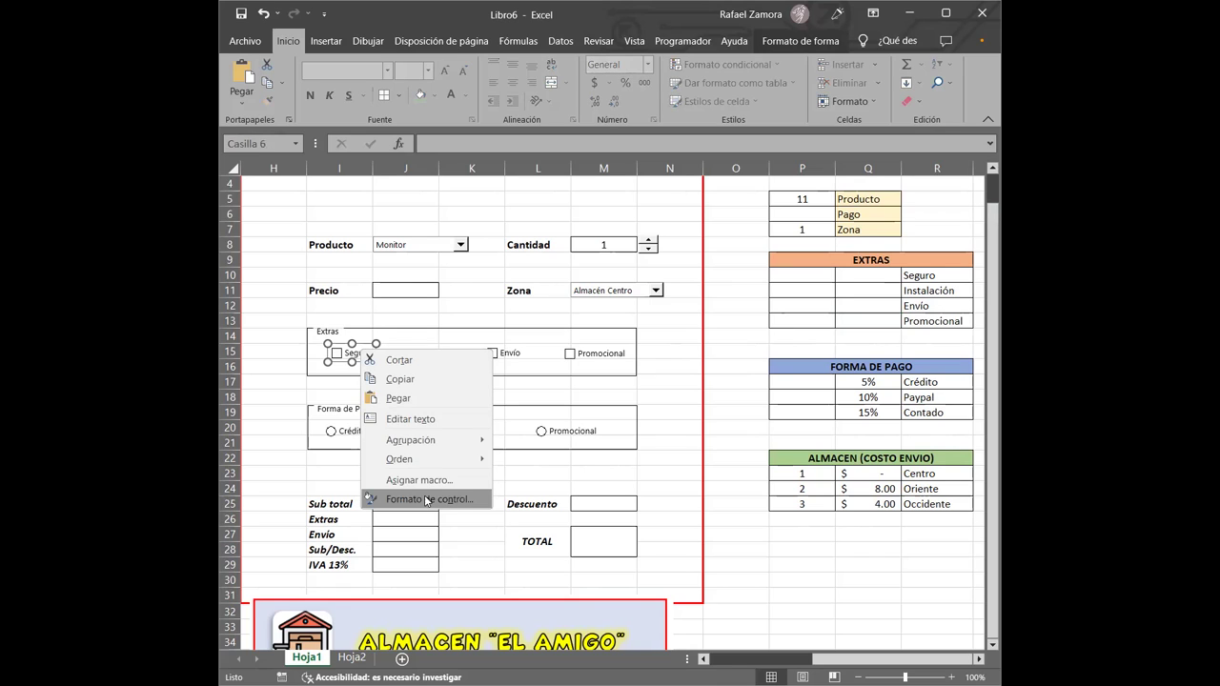
pyautogui.click(479, 498)
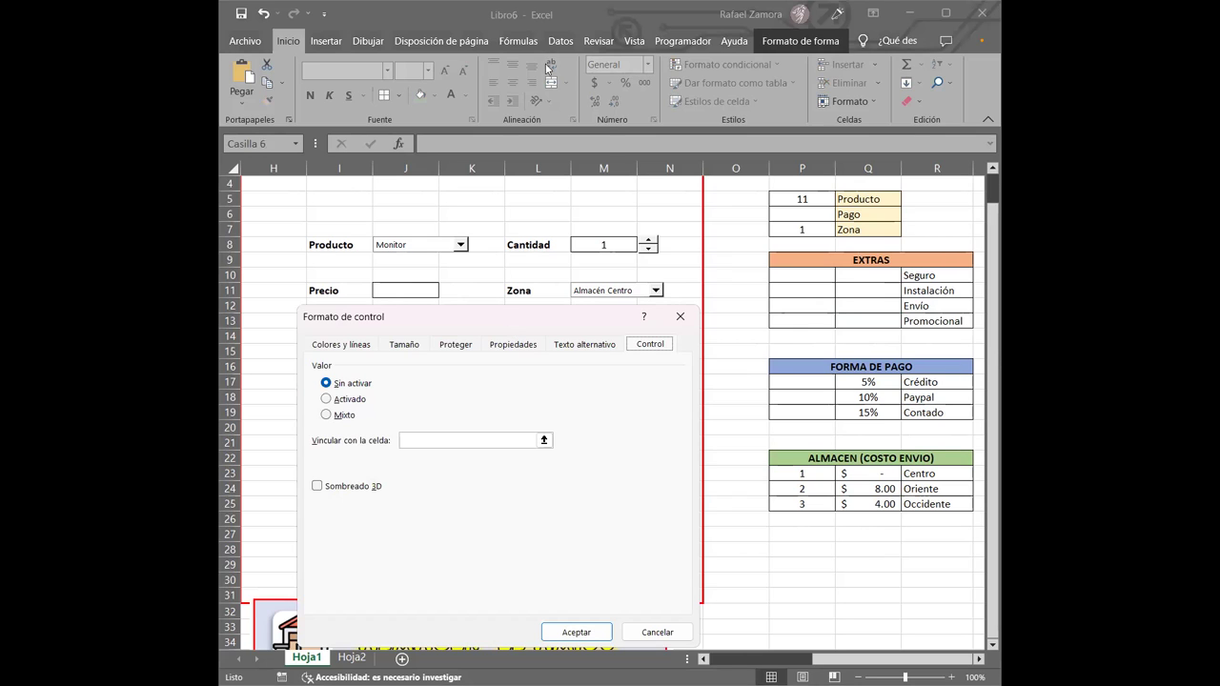
pyautogui.moveTo(550, 55); pyautogui.dragTo(544, 49)
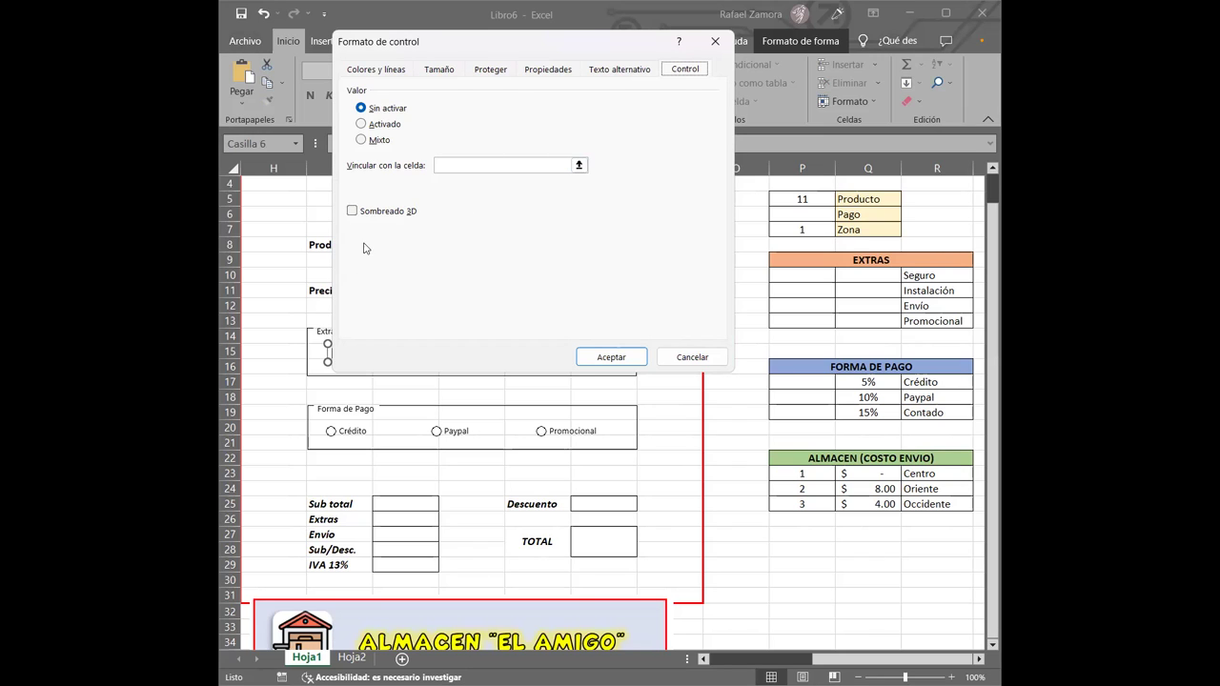
pyautogui.click(531, 166)
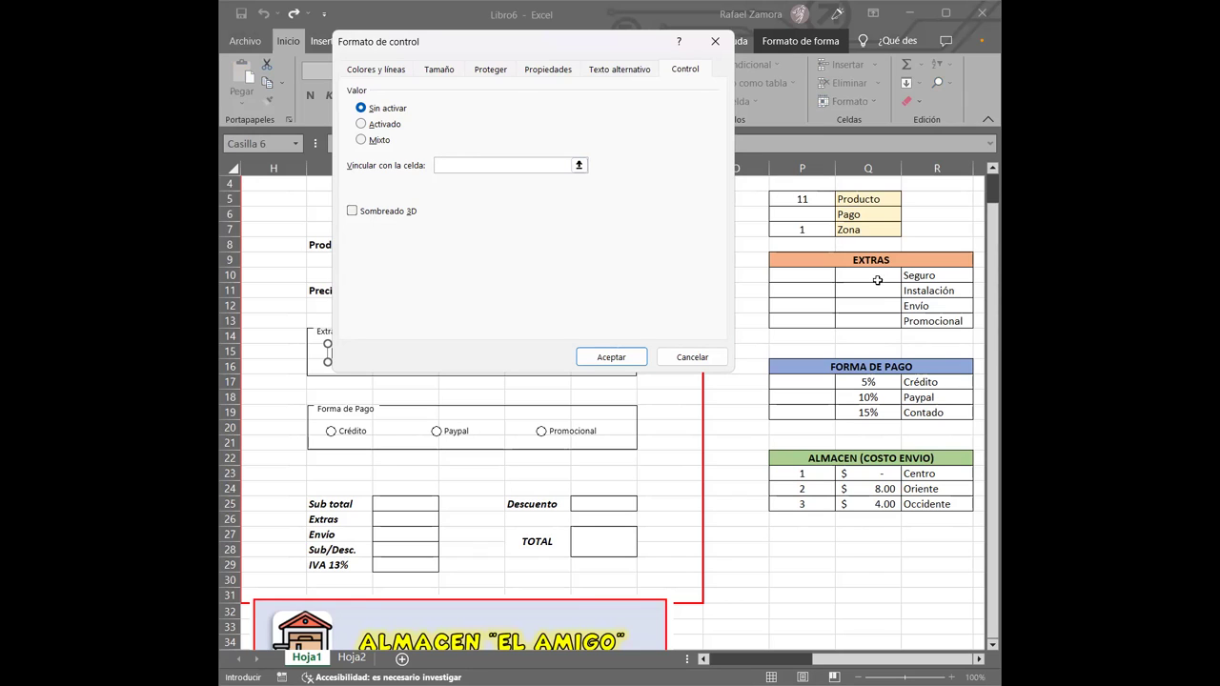
pyautogui.click(864, 276)
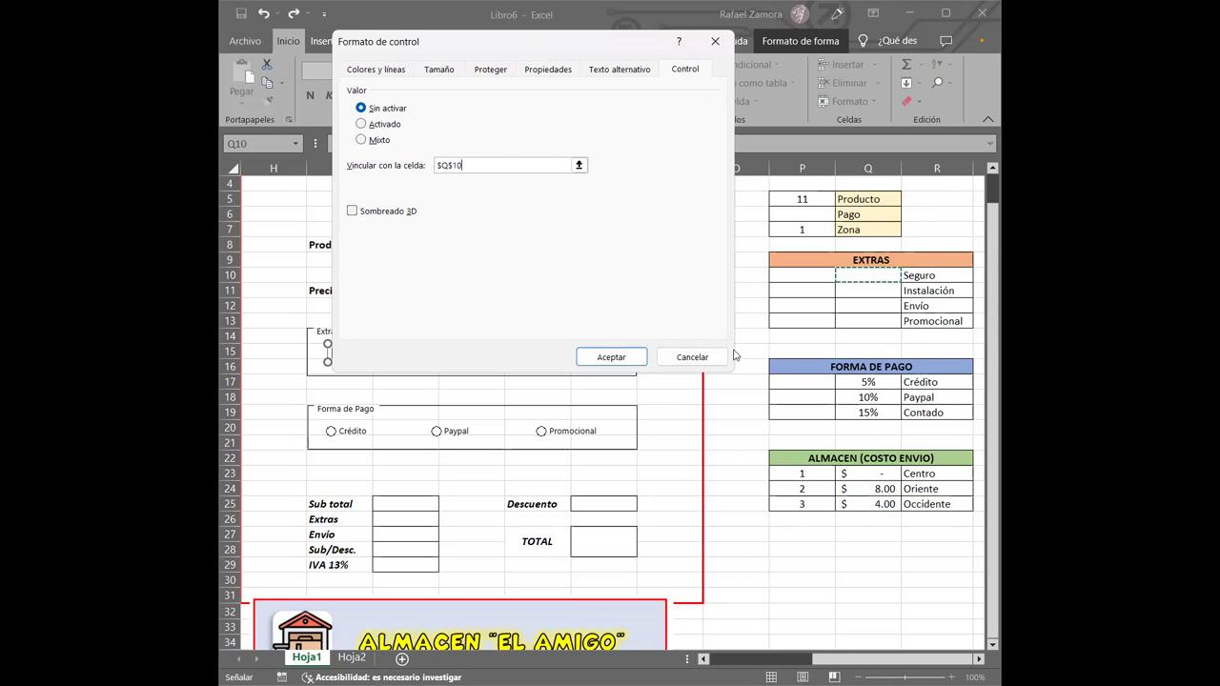
pyautogui.click(627, 360)
pyautogui.click(628, 359)
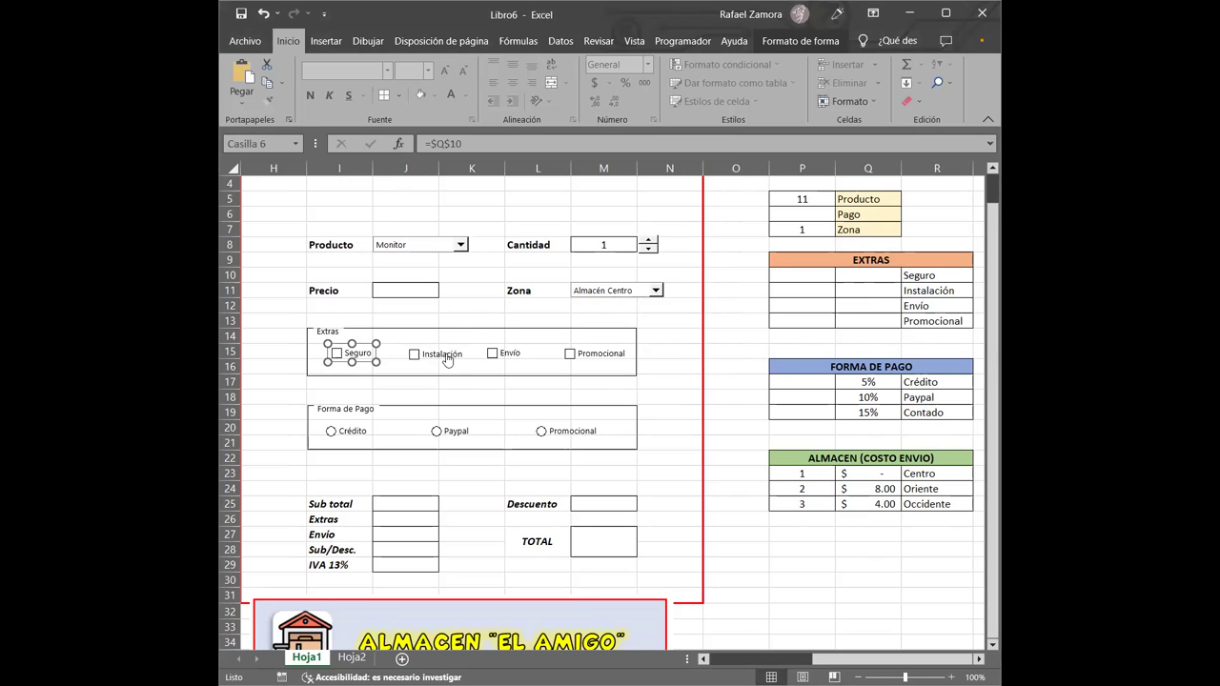
# Step: Set the Instalación checkbox's Vincular con la celda to $Q$11 in Formato de control
pyautogui.rightClick(447, 360)
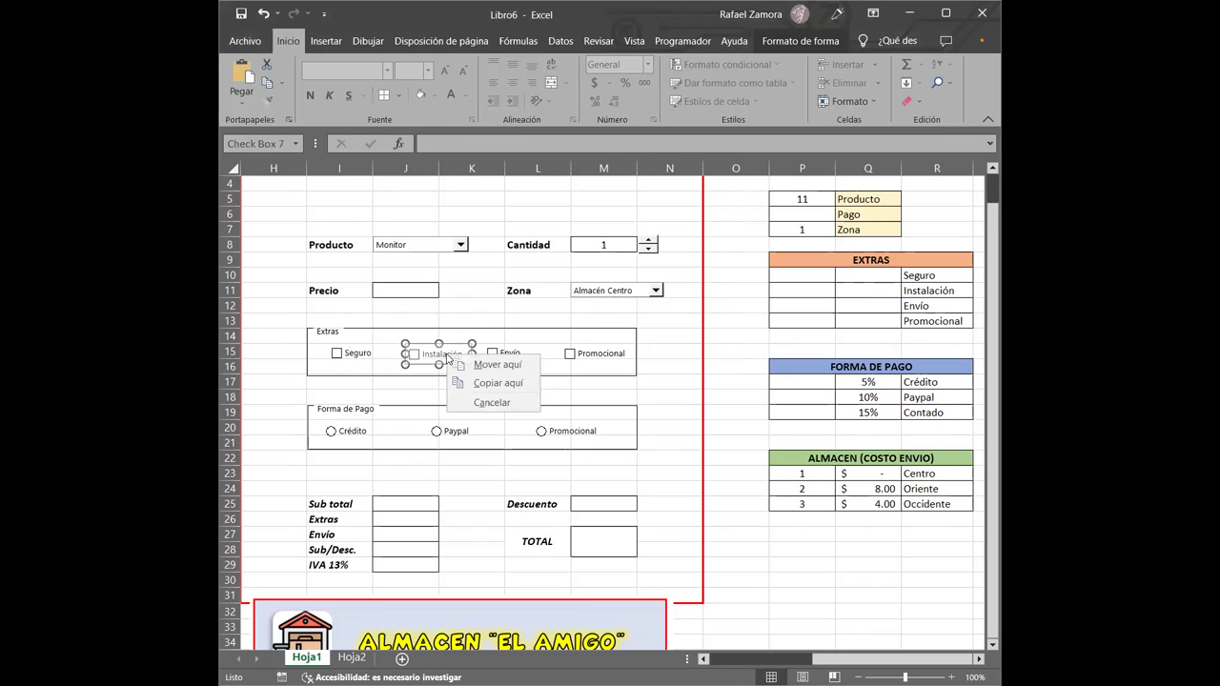
pyautogui.press('Escape')
pyautogui.rightClick(428, 363)
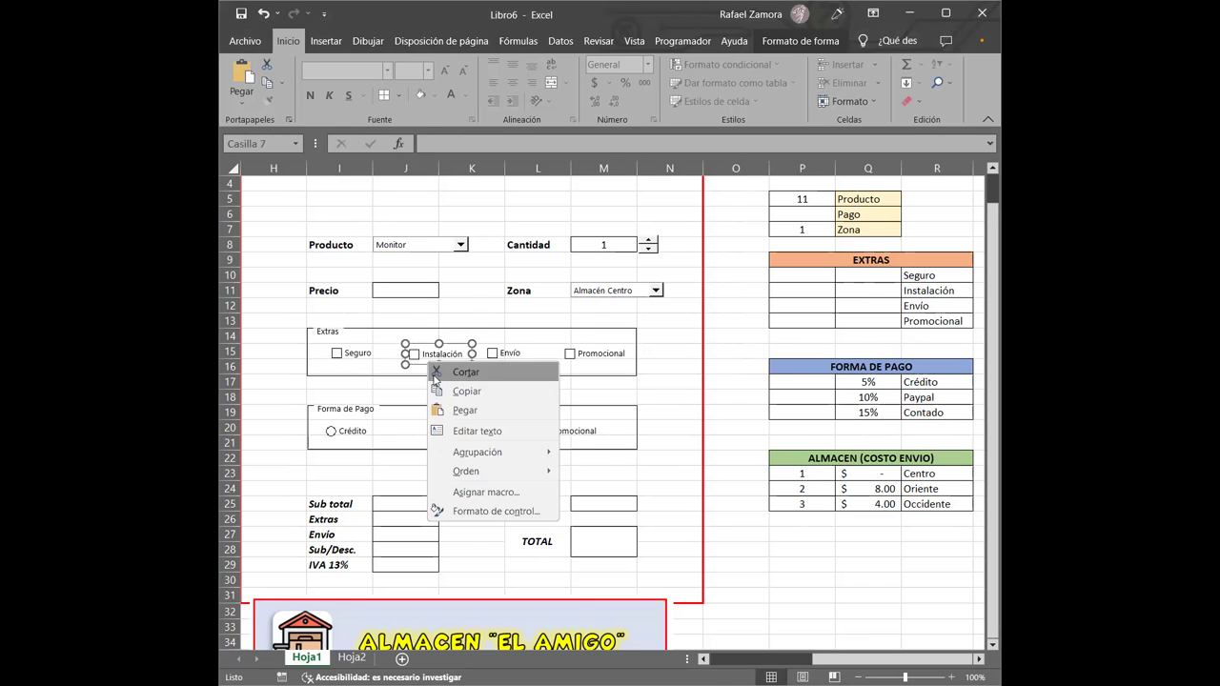
pyautogui.click(468, 512)
pyautogui.click(506, 165)
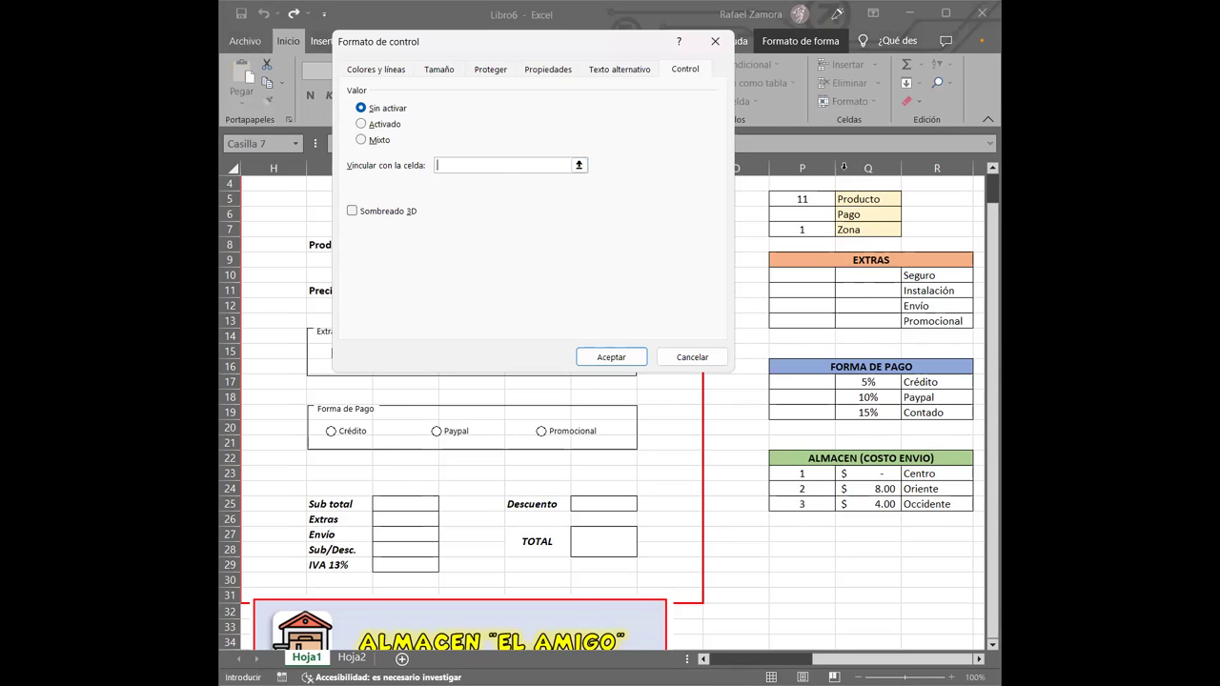
pyautogui.click(873, 290)
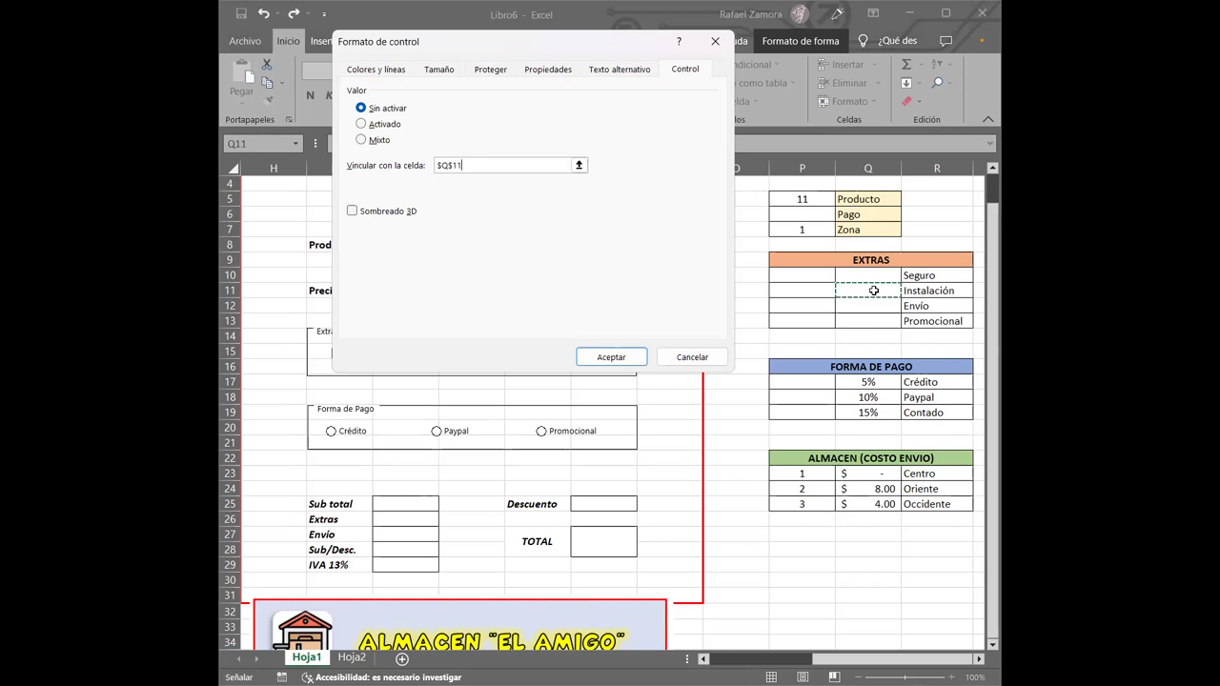
pyautogui.click(631, 356)
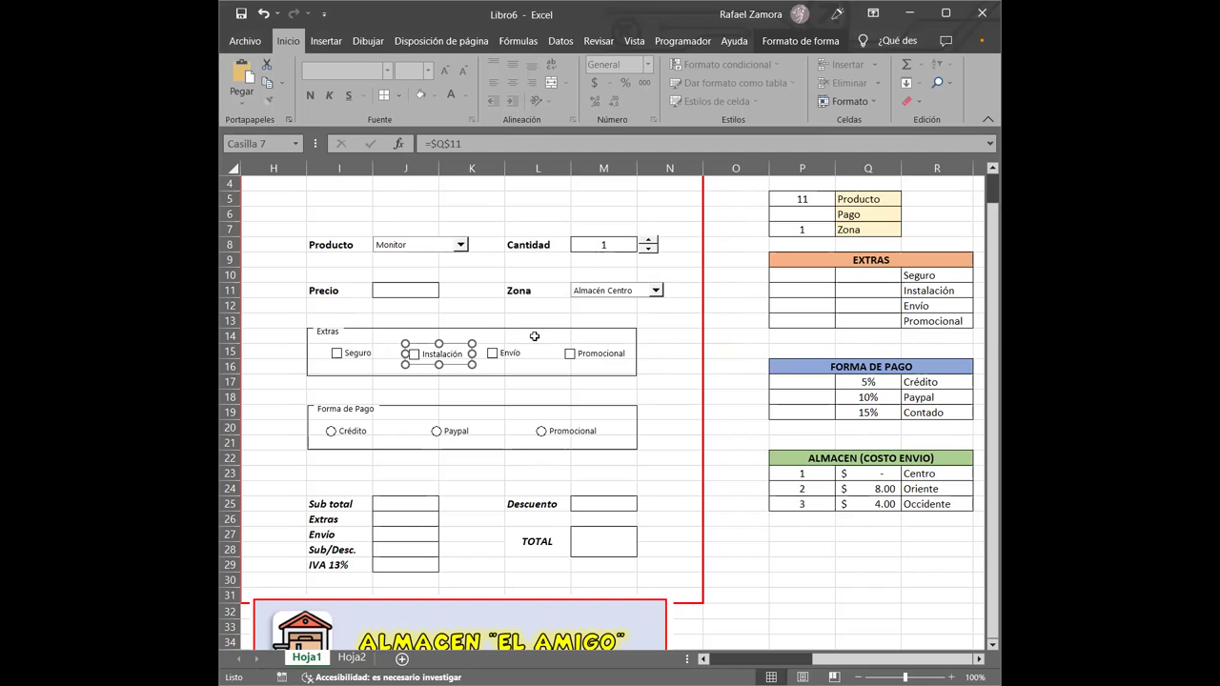
# Step: Set the Envío checkbox's Vincular con la celda to $Q$12 in Formato de control
pyautogui.rightClick(523, 355)
pyautogui.press('Escape')
pyautogui.rightClick(520, 355)
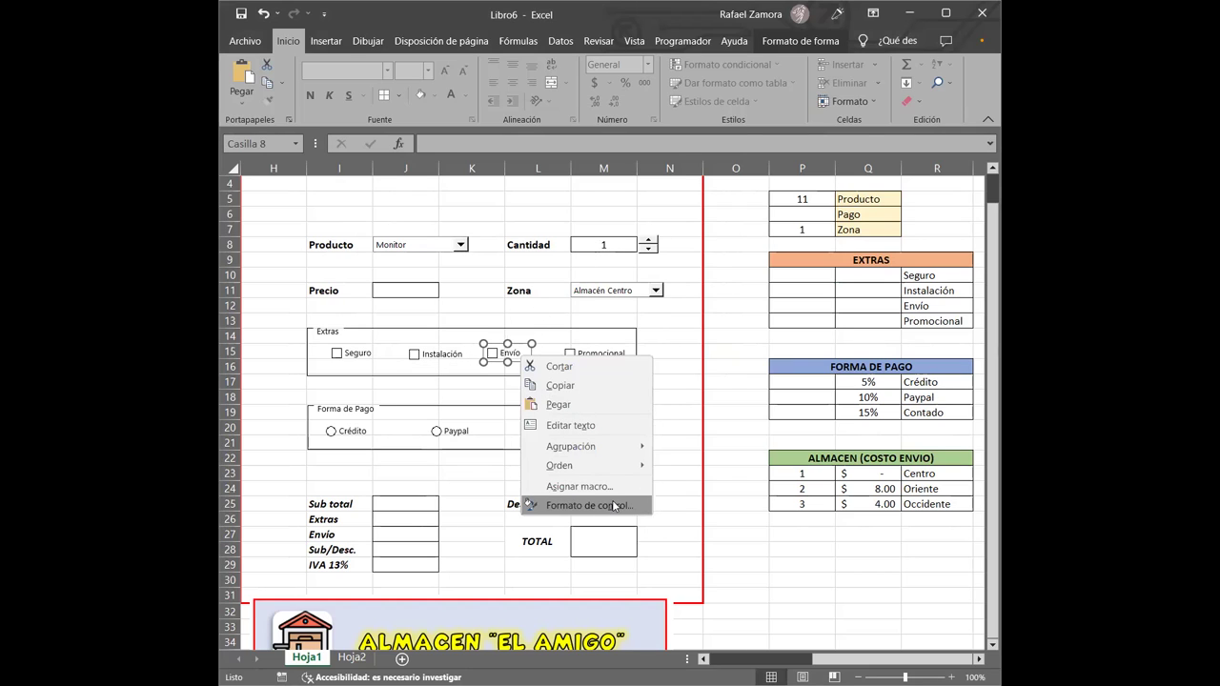
pyautogui.click(615, 506)
pyautogui.click(503, 169)
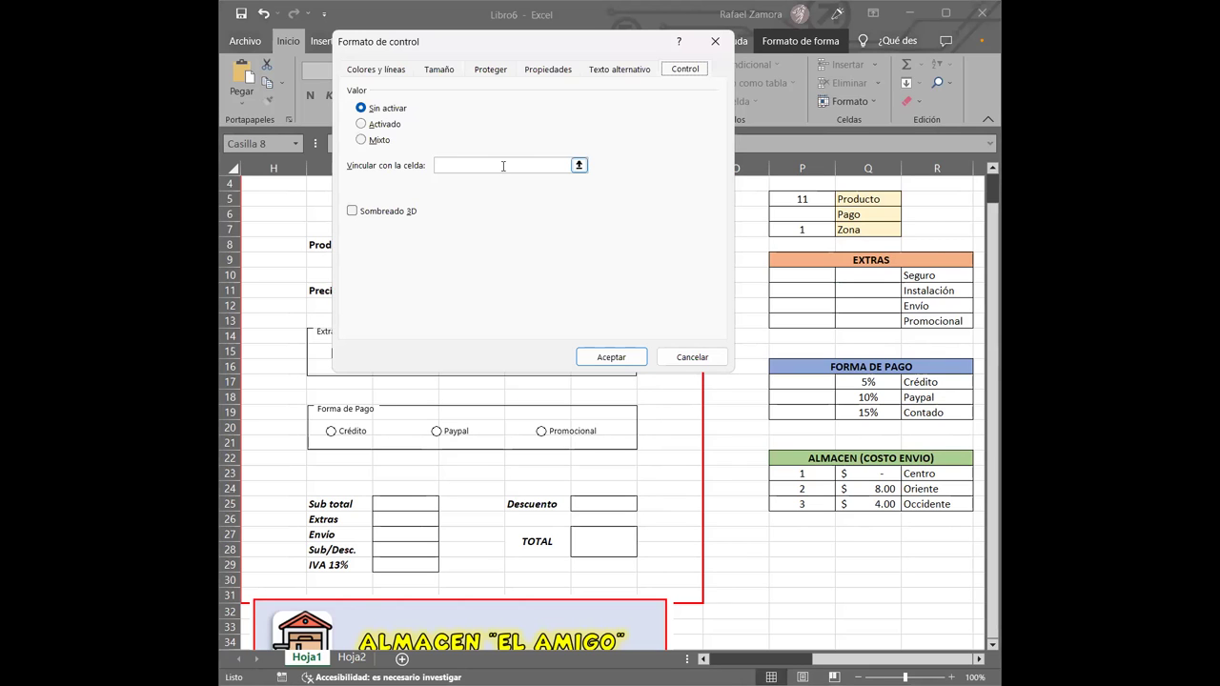
pyautogui.click(880, 305)
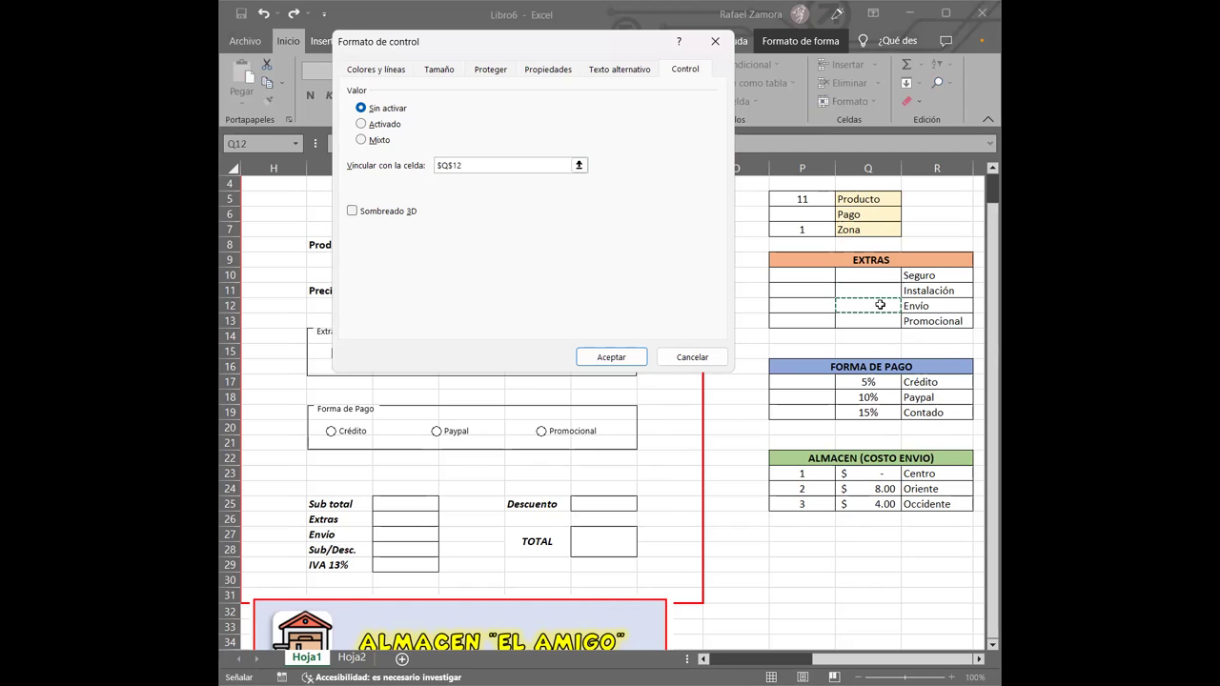
pyautogui.click(634, 358)
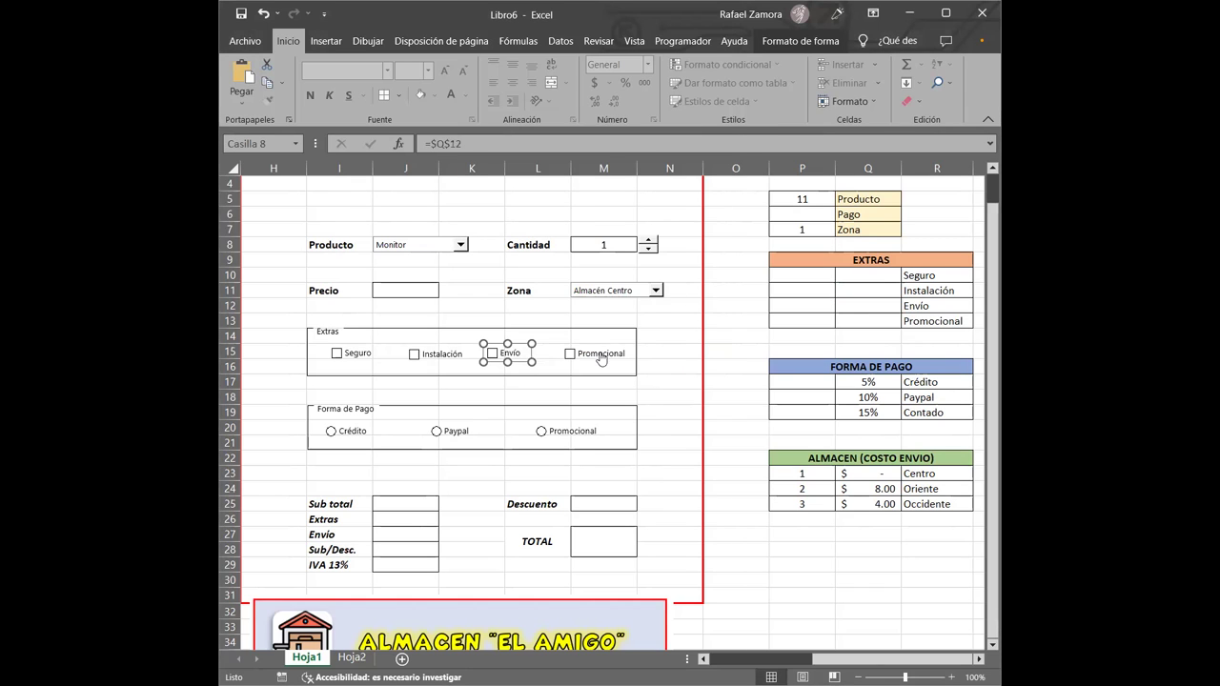
# Step: Set the Promocional checkbox's linked cell to $Q$13, then deselect the control
pyautogui.rightClick(601, 359)
pyautogui.press('Escape')
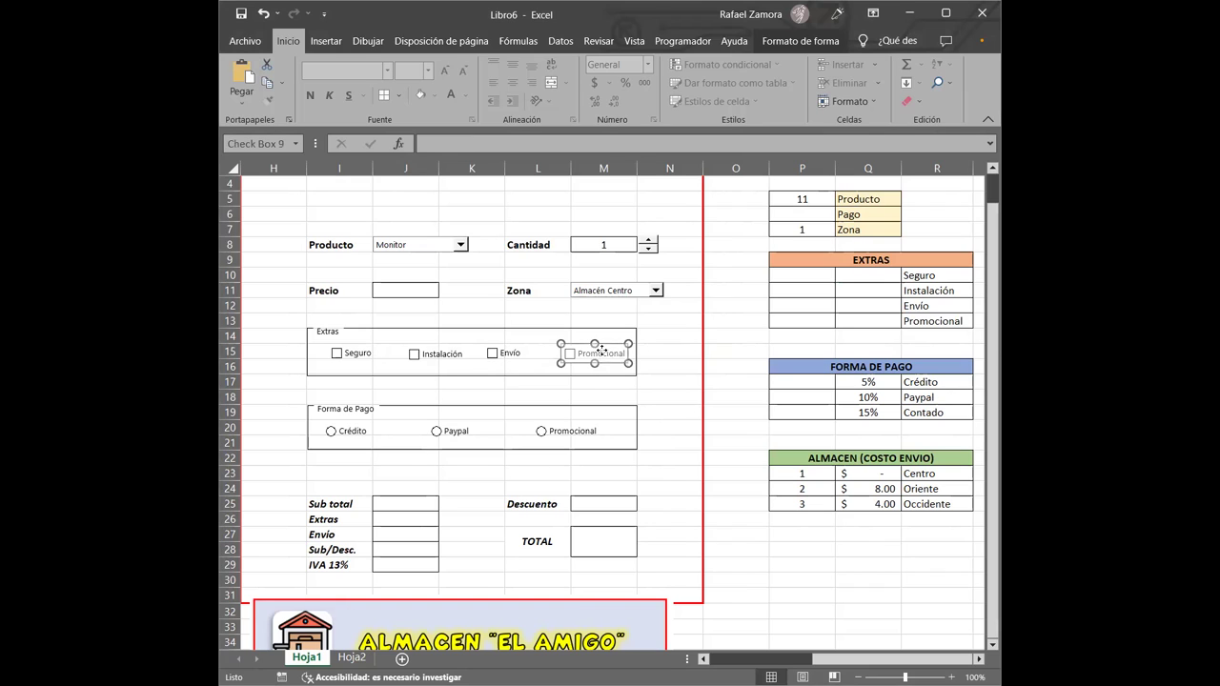
pyautogui.rightClick(601, 350)
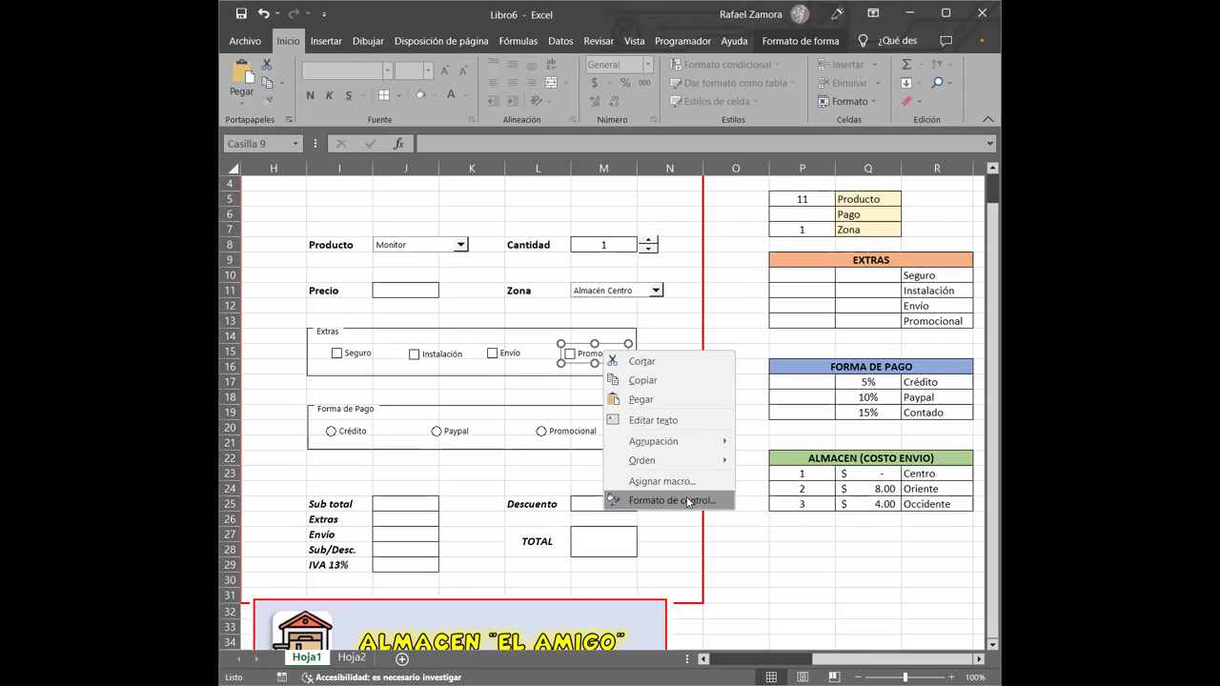
pyautogui.click(687, 502)
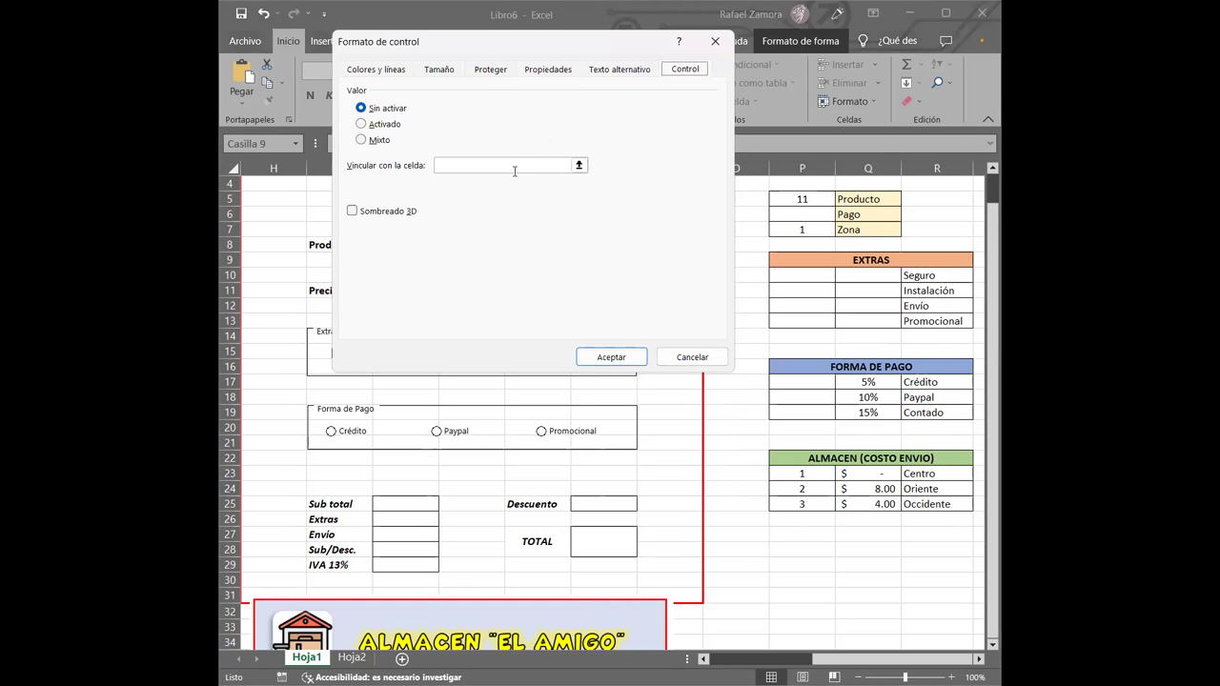
pyautogui.click(877, 321)
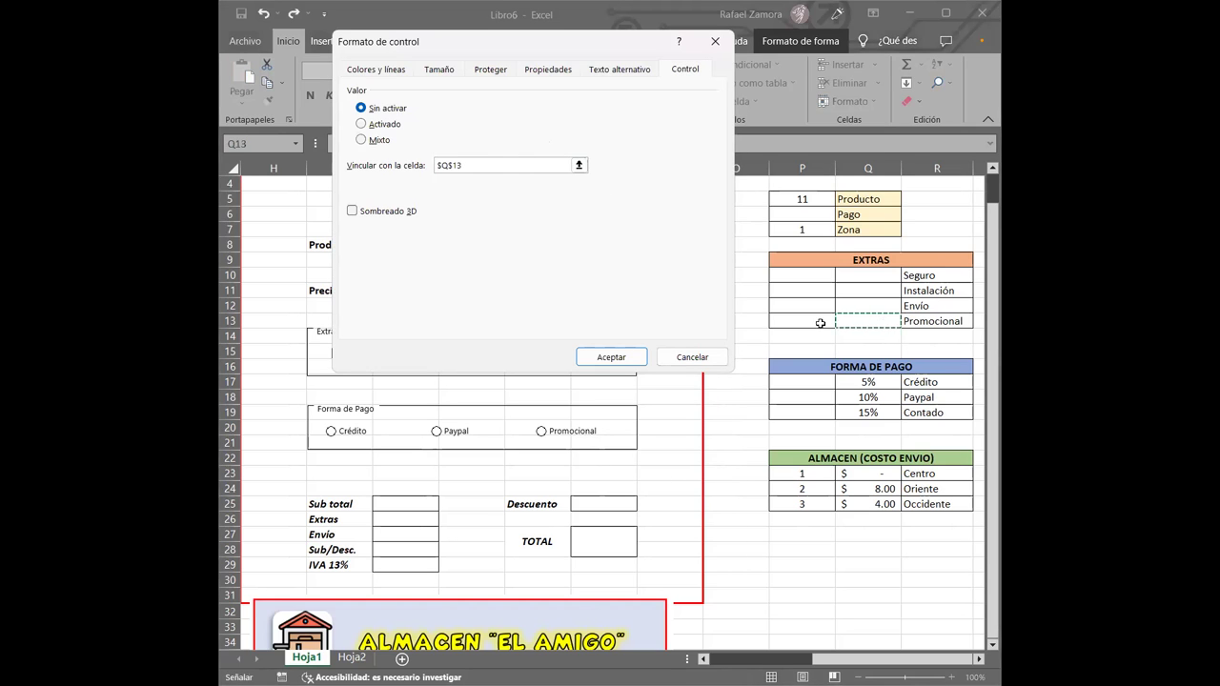
pyautogui.click(611, 358)
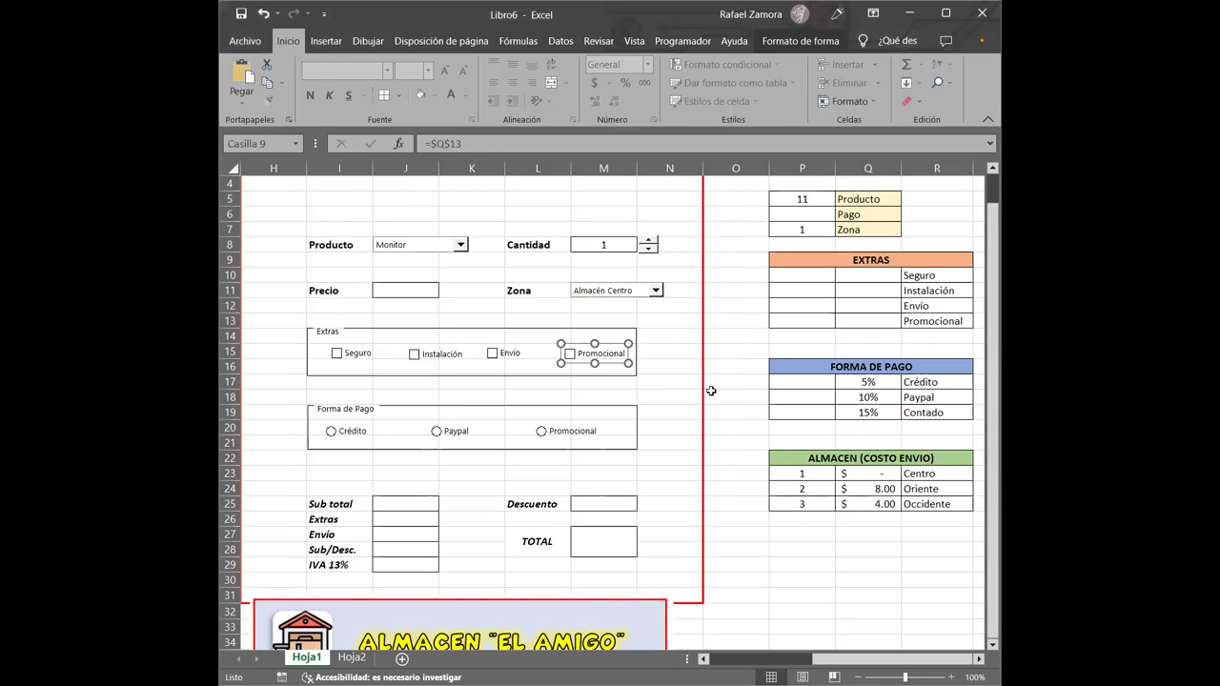
pyautogui.click(734, 330)
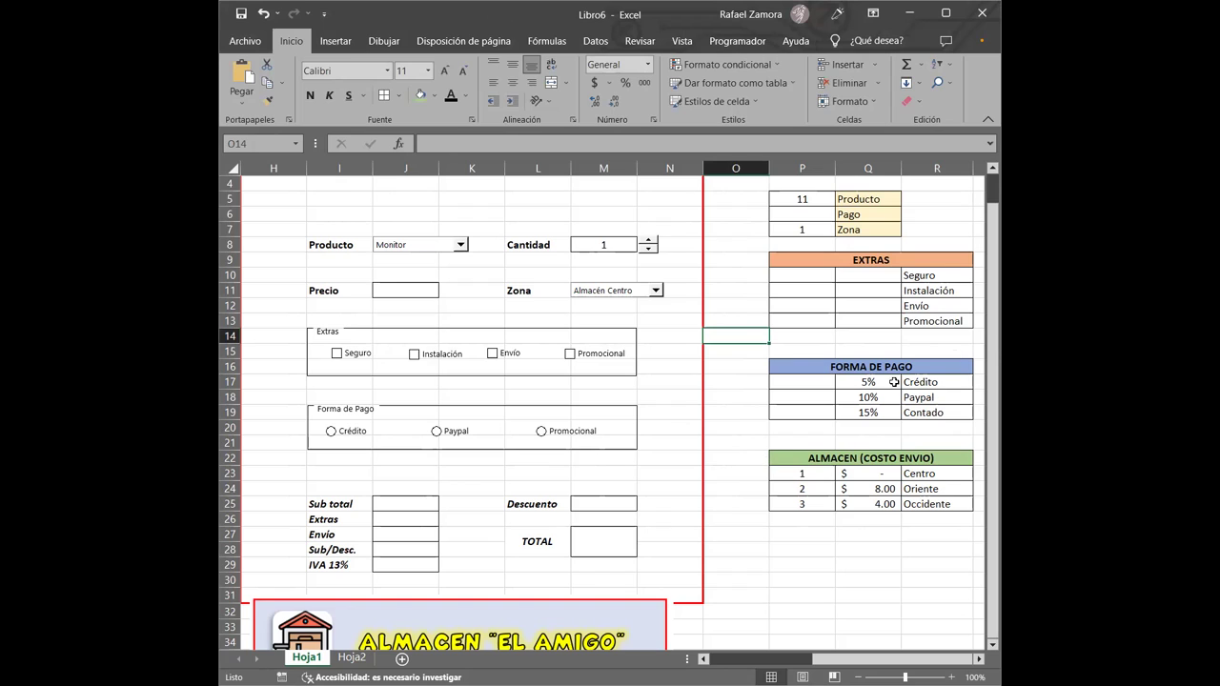
# Step: Select Q10:Q13 and toggle Seguro on and off to check Q10 updates
pyautogui.click(871, 285)
pyautogui.moveTo(871, 285); pyautogui.dragTo(871, 322)
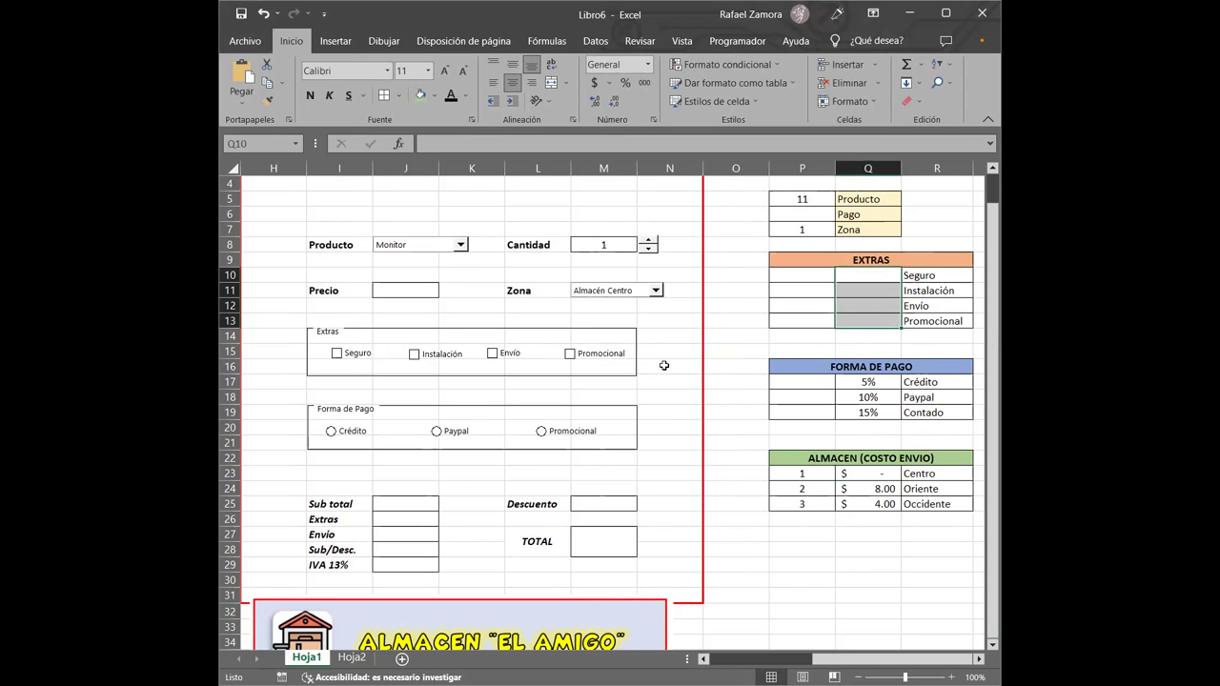
pyautogui.click(727, 365)
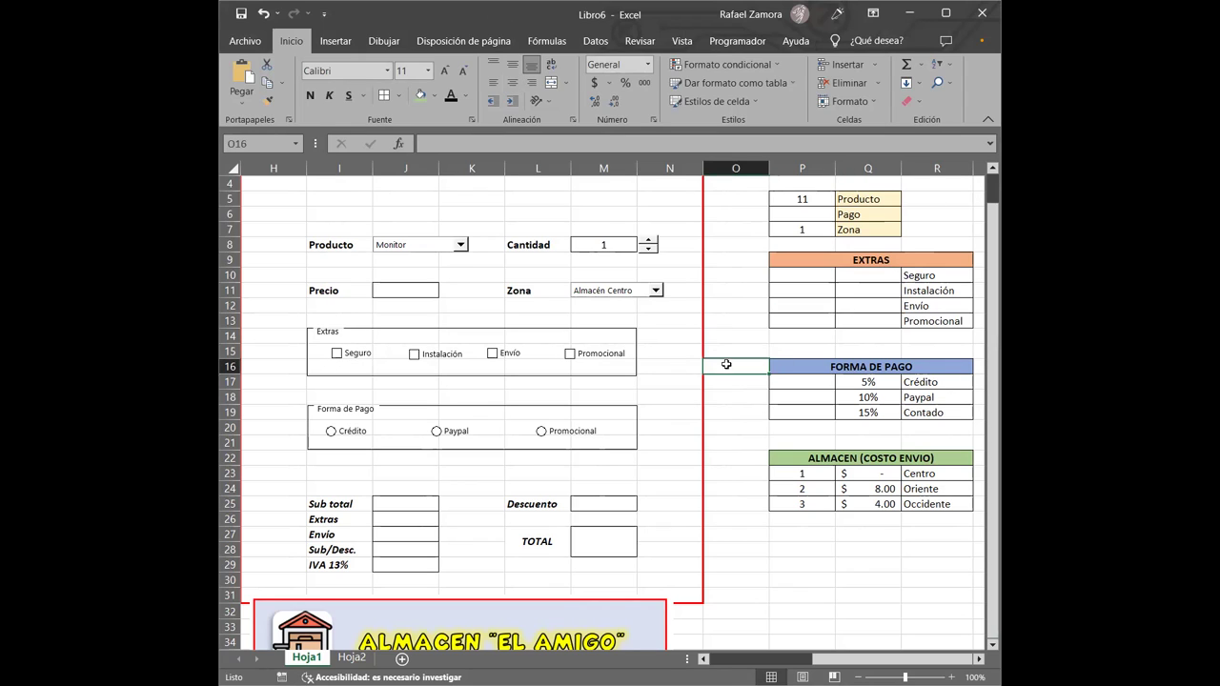
pyautogui.click(337, 355)
pyautogui.click(341, 359)
# Step: Tick Envío, Promocional, Instalación and Seguro, then untick all so Q10:Q13 read FALSO
pyautogui.click(491, 359)
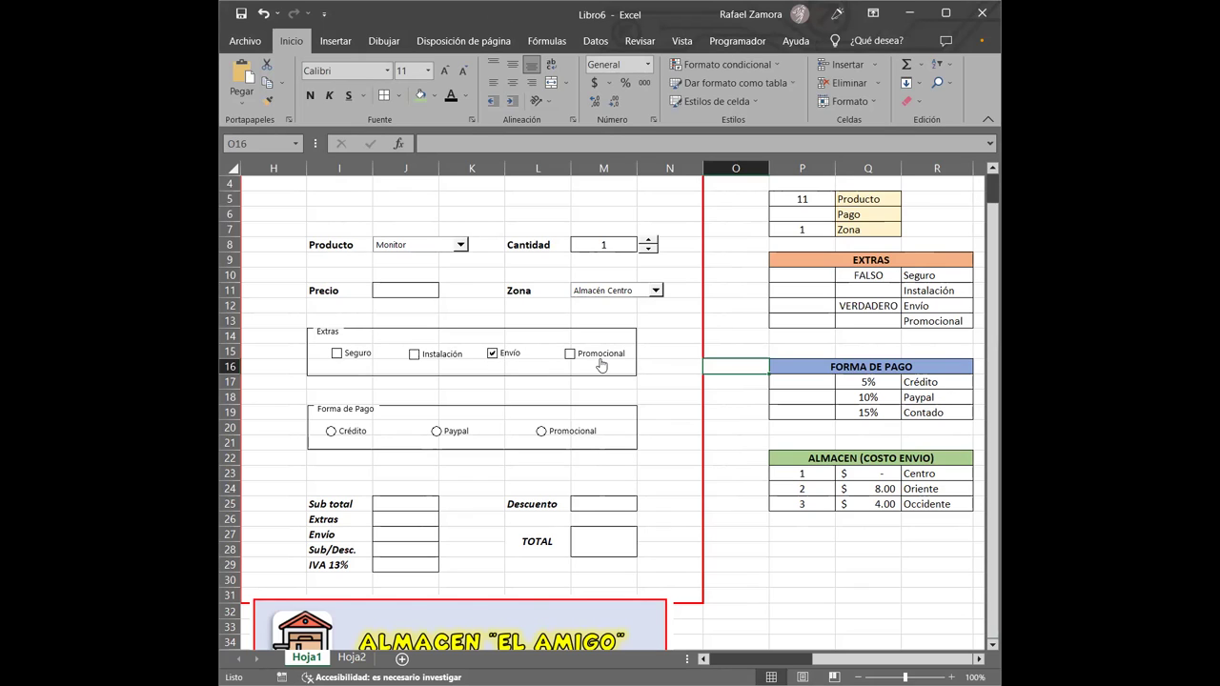
pyautogui.click(571, 355)
pyautogui.click(435, 358)
pyautogui.click(338, 356)
pyautogui.click(337, 359)
pyautogui.click(417, 358)
pyautogui.click(492, 358)
pyautogui.click(571, 354)
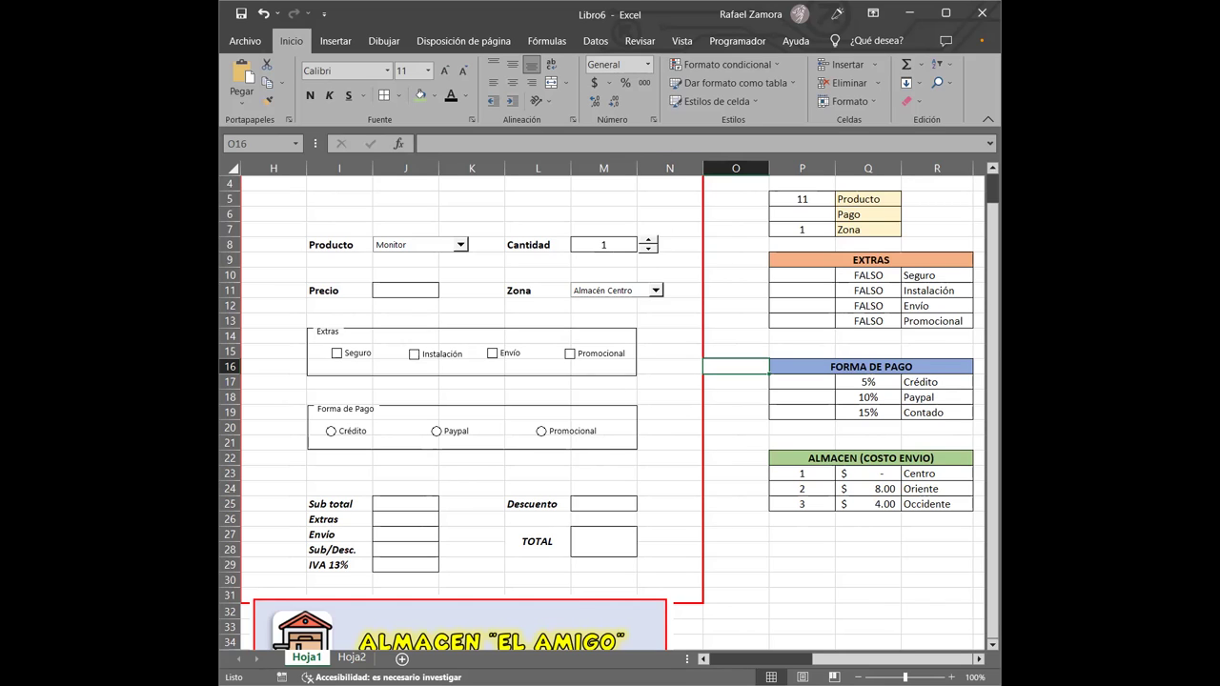
# Step: Number the three payment methods 1, 2, 3 in cells P17 to P19
pyautogui.click(811, 381)
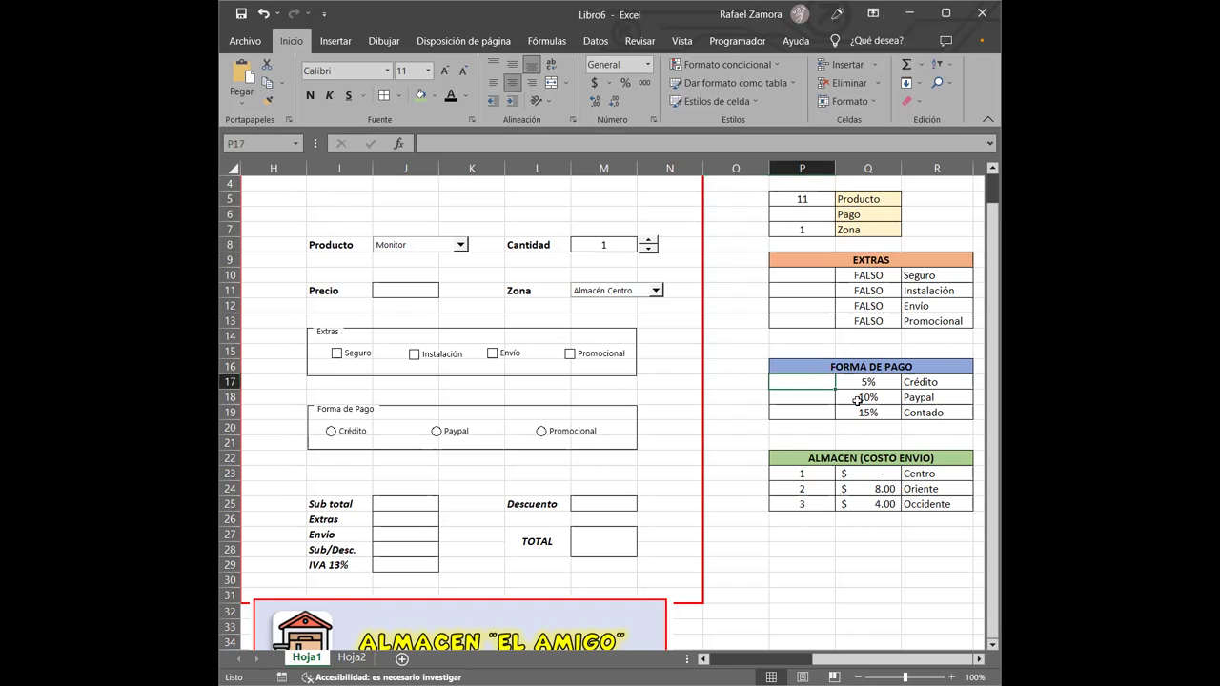
pyautogui.write('1')
pyautogui.hotkey('ctrl', 'Return')
pyautogui.moveTo(835, 389); pyautogui.dragTo(819, 416)
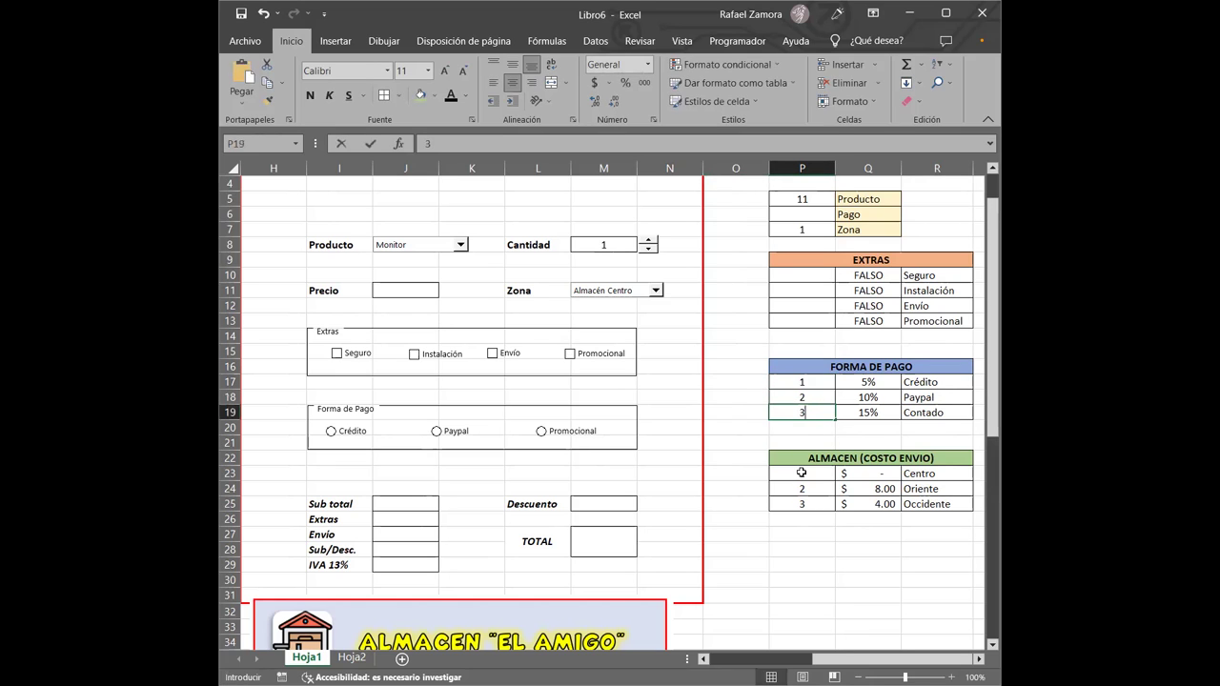
pyautogui.click(801, 524)
pyautogui.moveTo(824, 381); pyautogui.dragTo(817, 413)
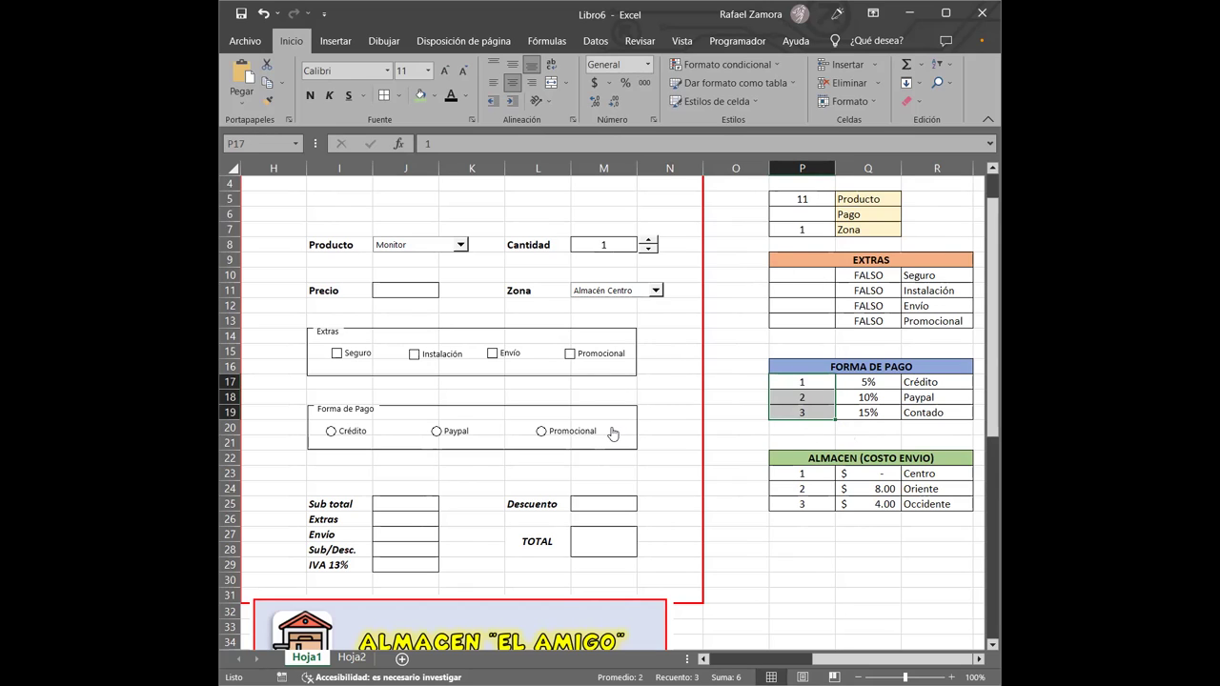
pyautogui.click(833, 546)
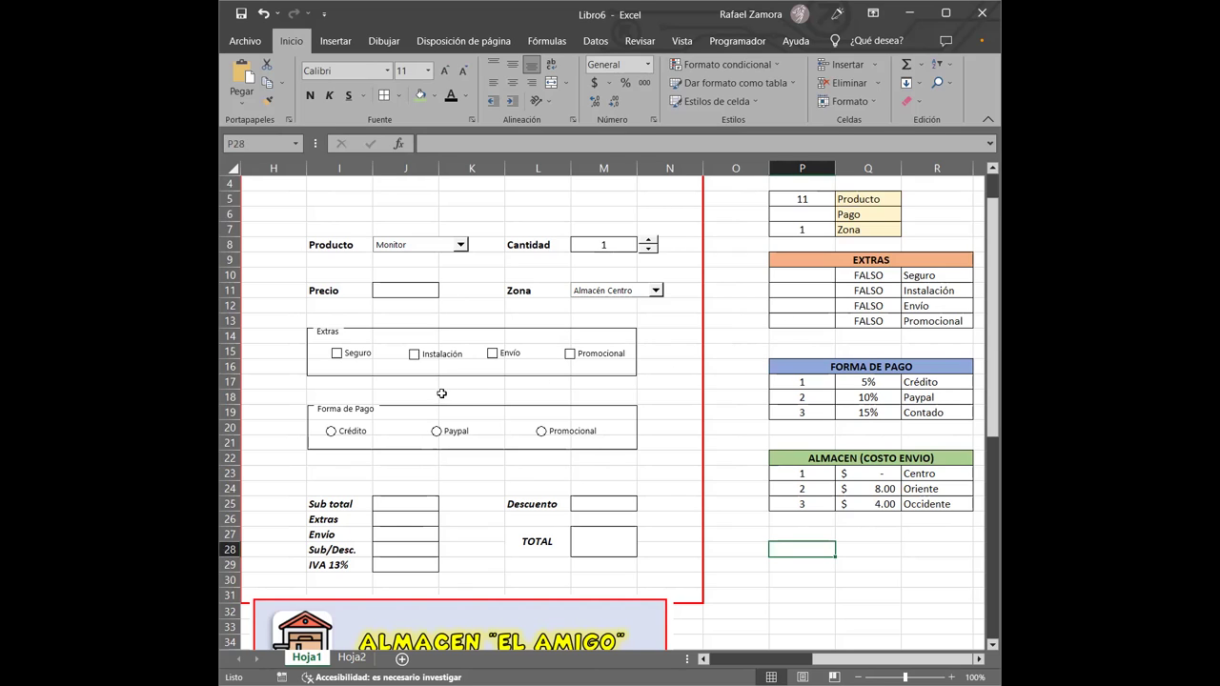
# Step: Link the Crédito option button to cell $P$6 in Formato de control
pyautogui.rightClick(342, 431)
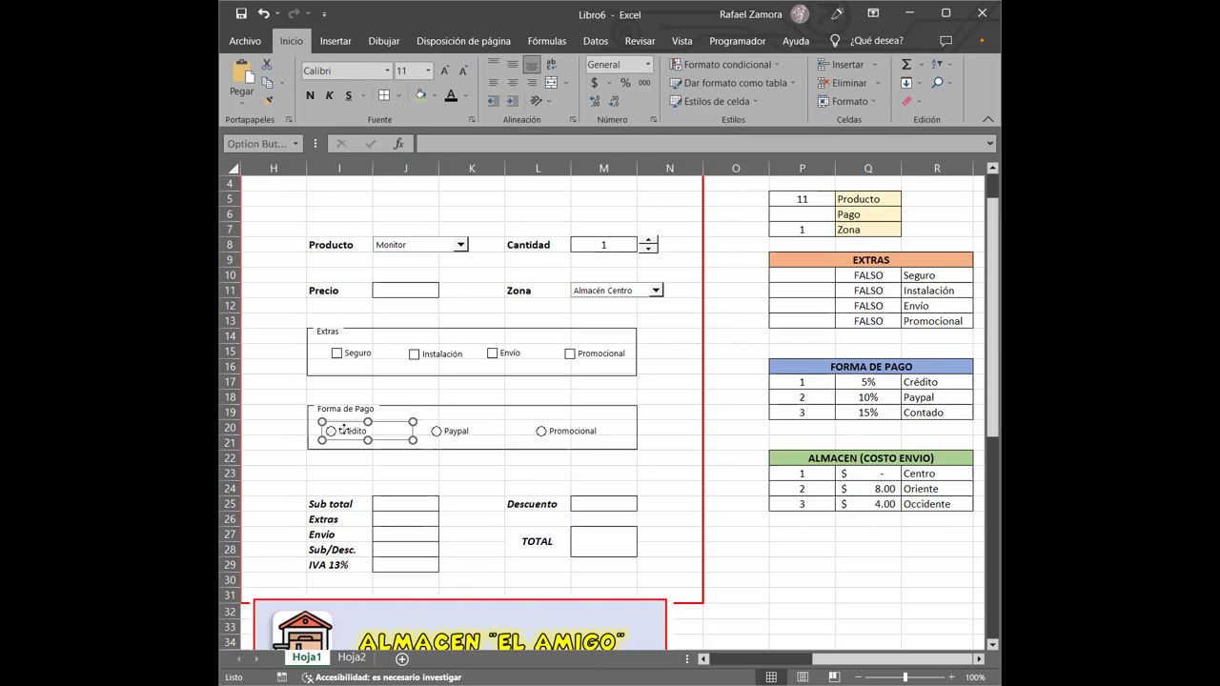
pyautogui.click(345, 425)
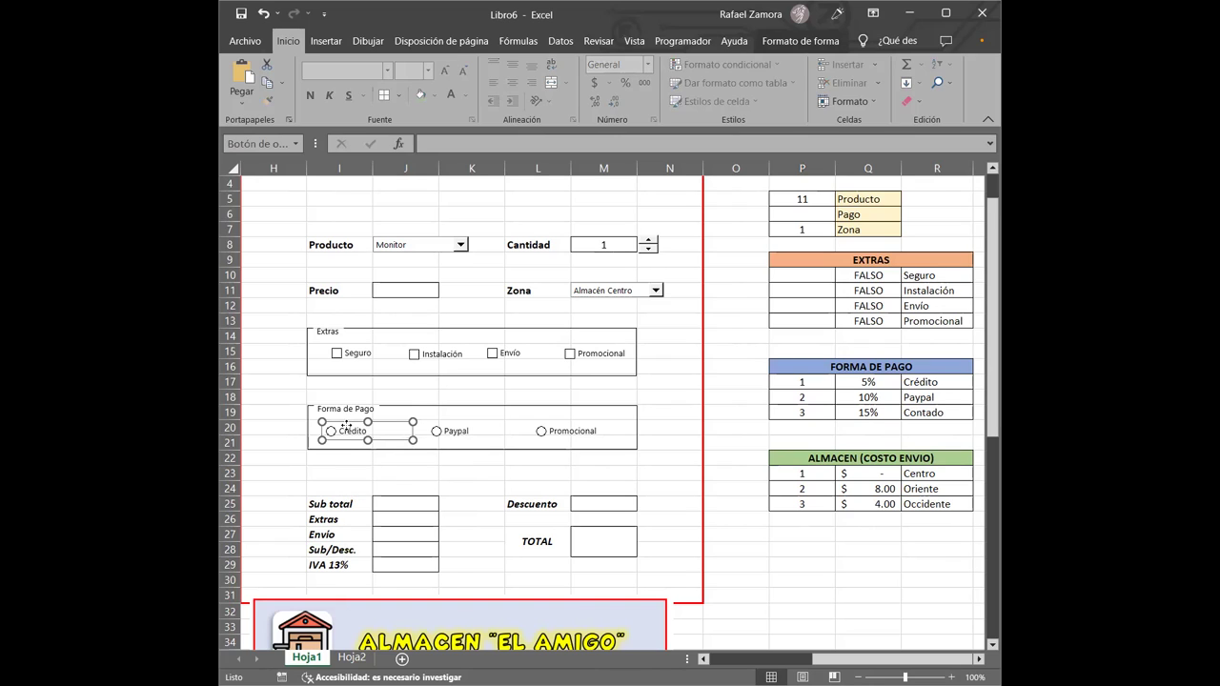
pyautogui.rightClick(347, 425)
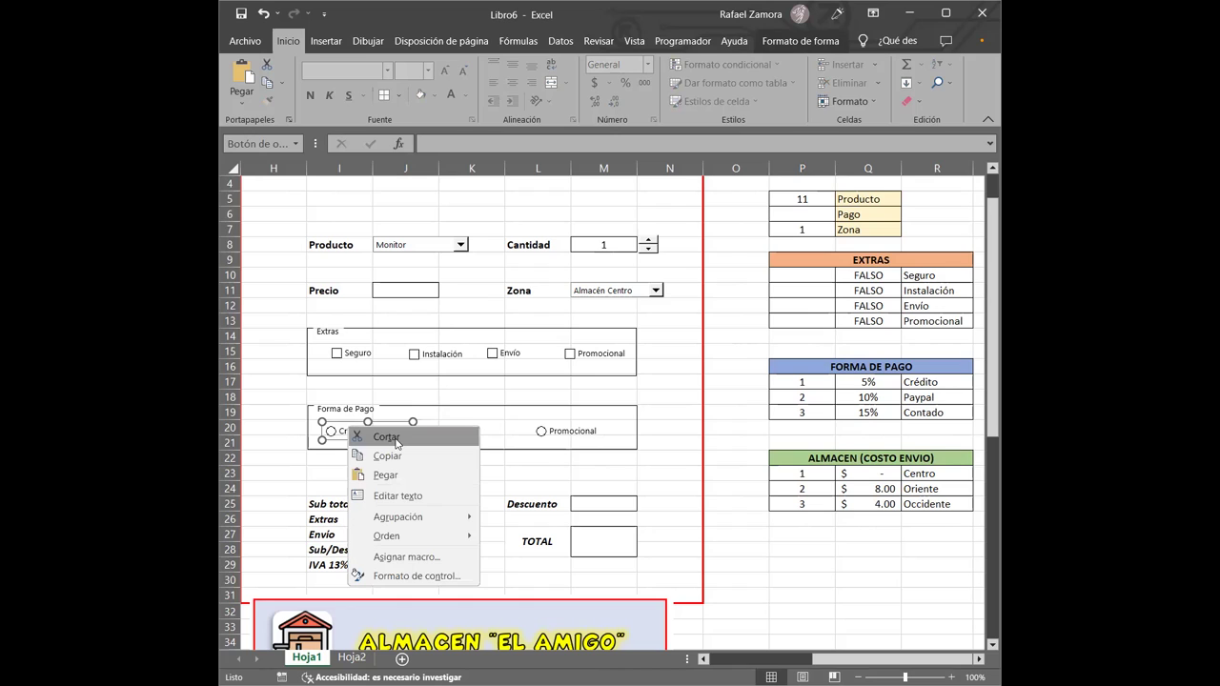
pyautogui.click(442, 577)
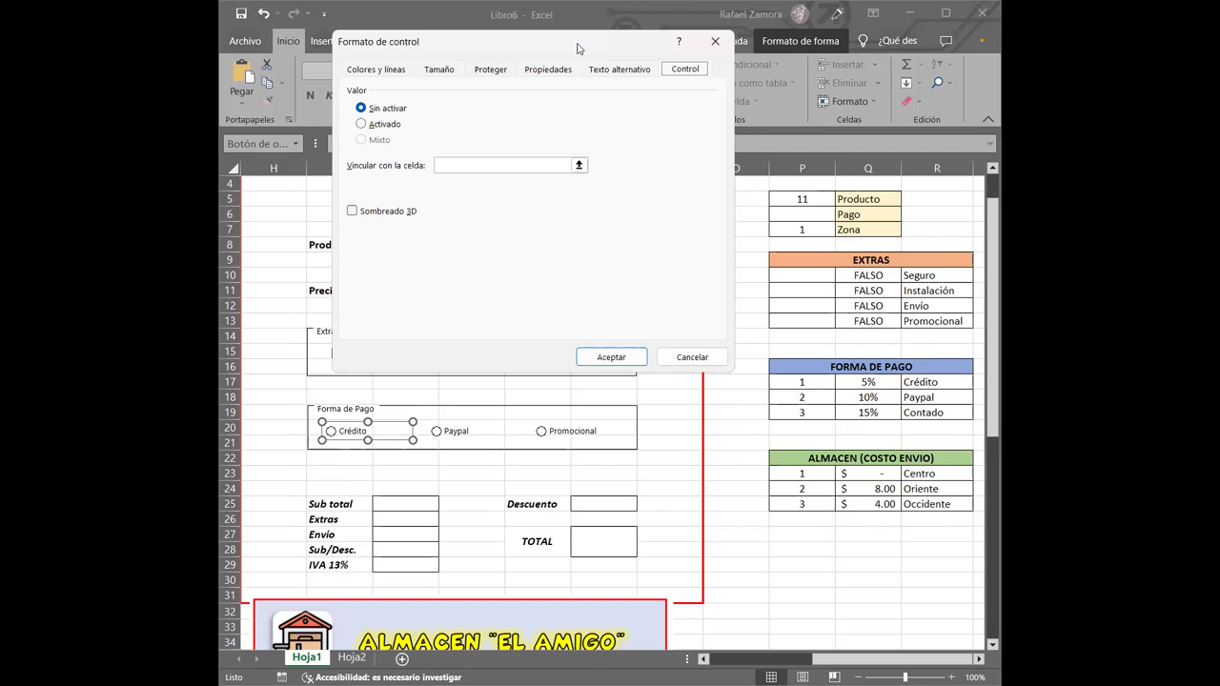
pyautogui.moveTo(577, 48); pyautogui.dragTo(498, 33)
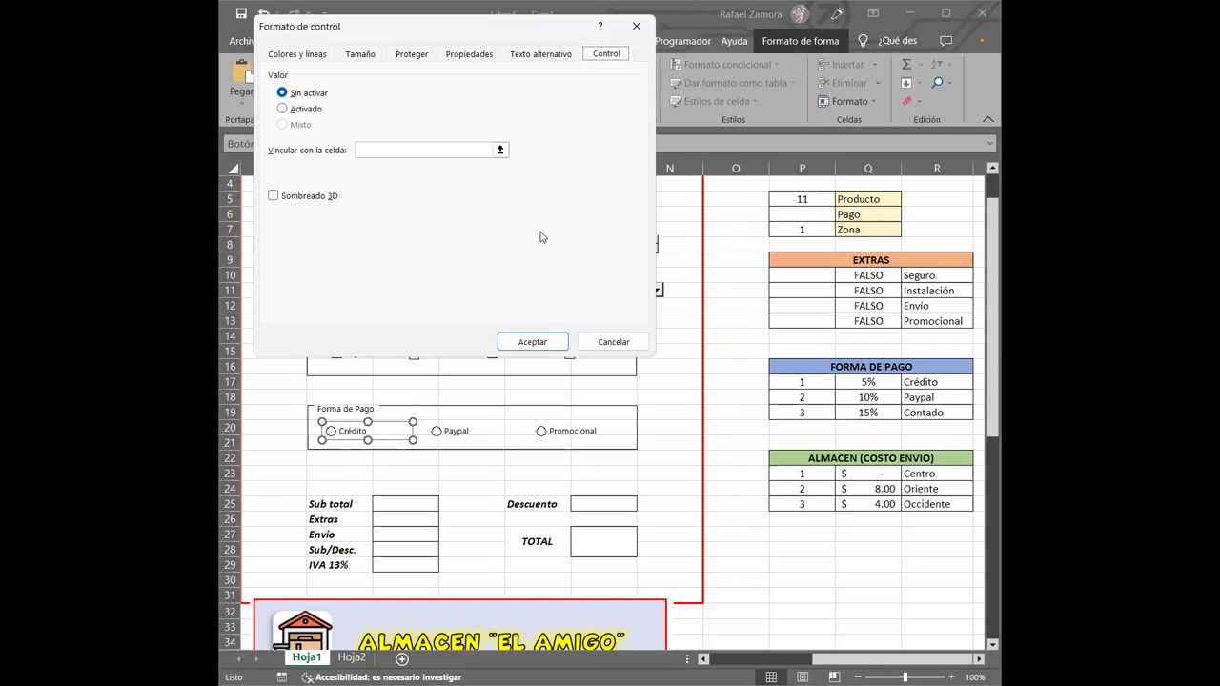
pyautogui.click(453, 152)
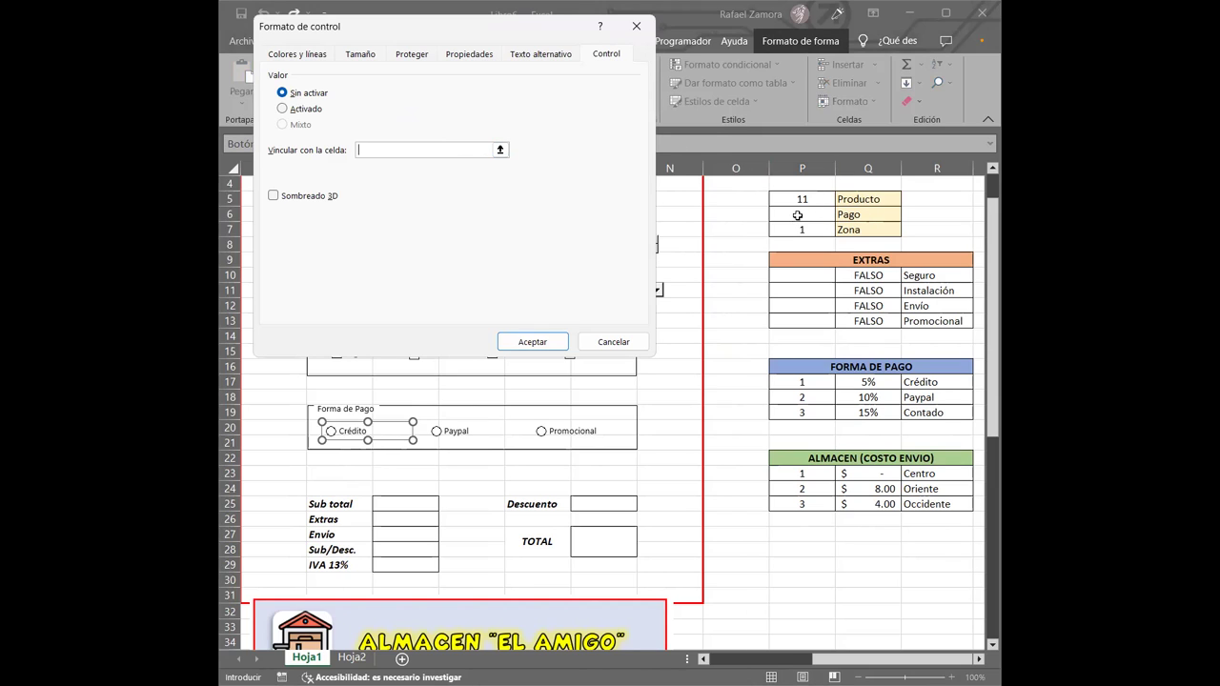
pyautogui.click(803, 214)
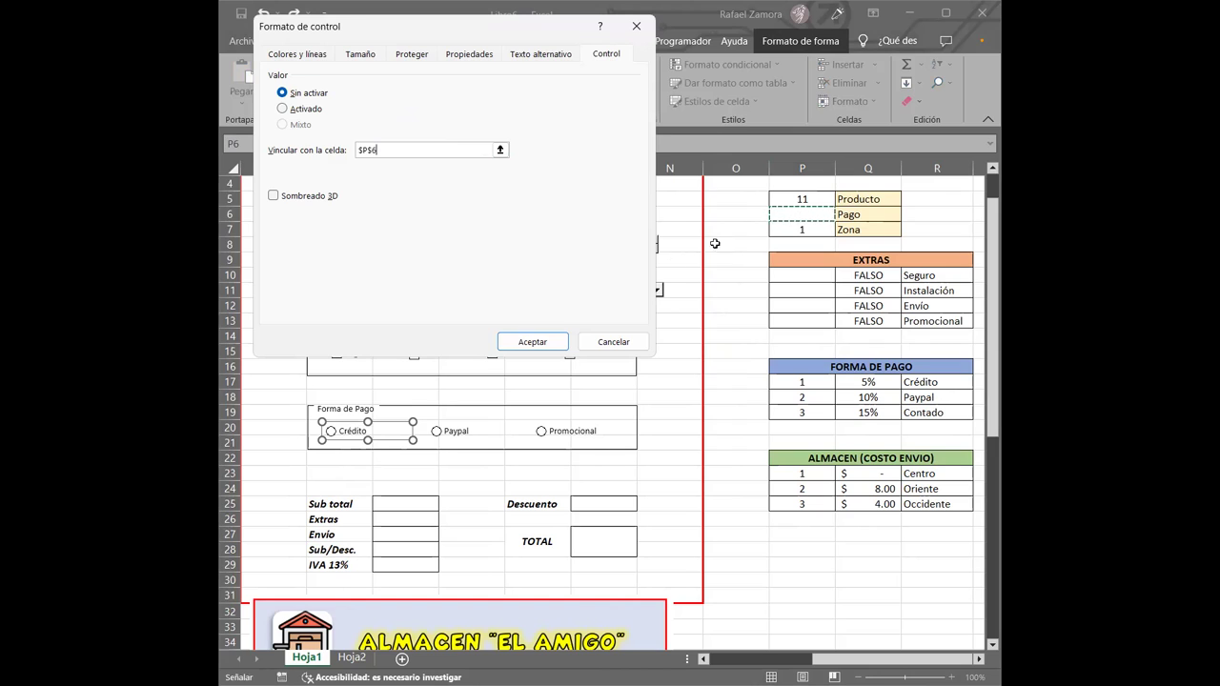
pyautogui.click(545, 344)
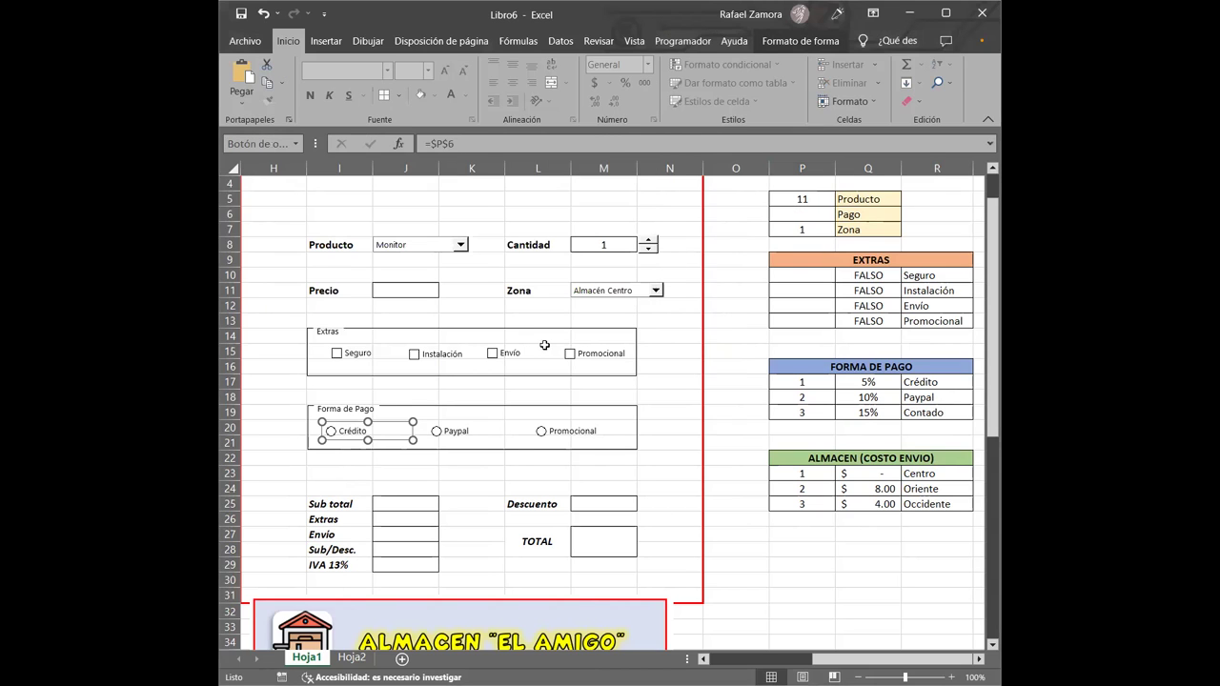
pyautogui.click(453, 430)
# Step: Set the Paypal option button's Vincular con la celda to $P$6 too
pyautogui.rightClick(455, 433)
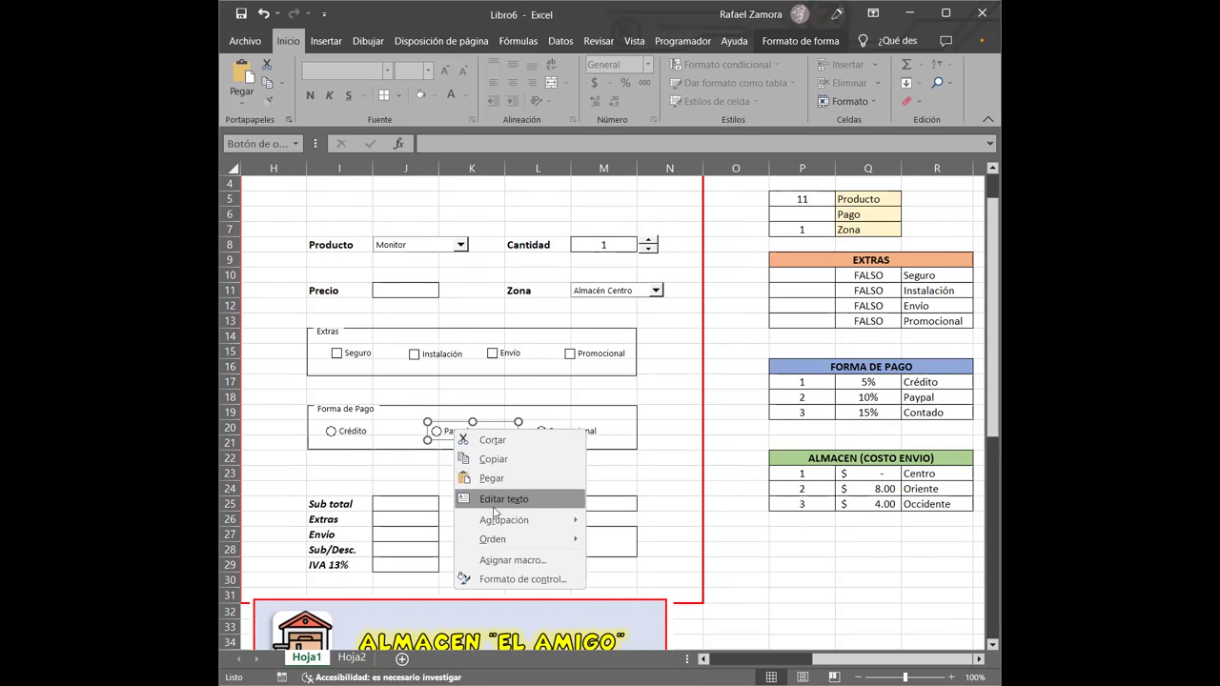
pyautogui.click(515, 576)
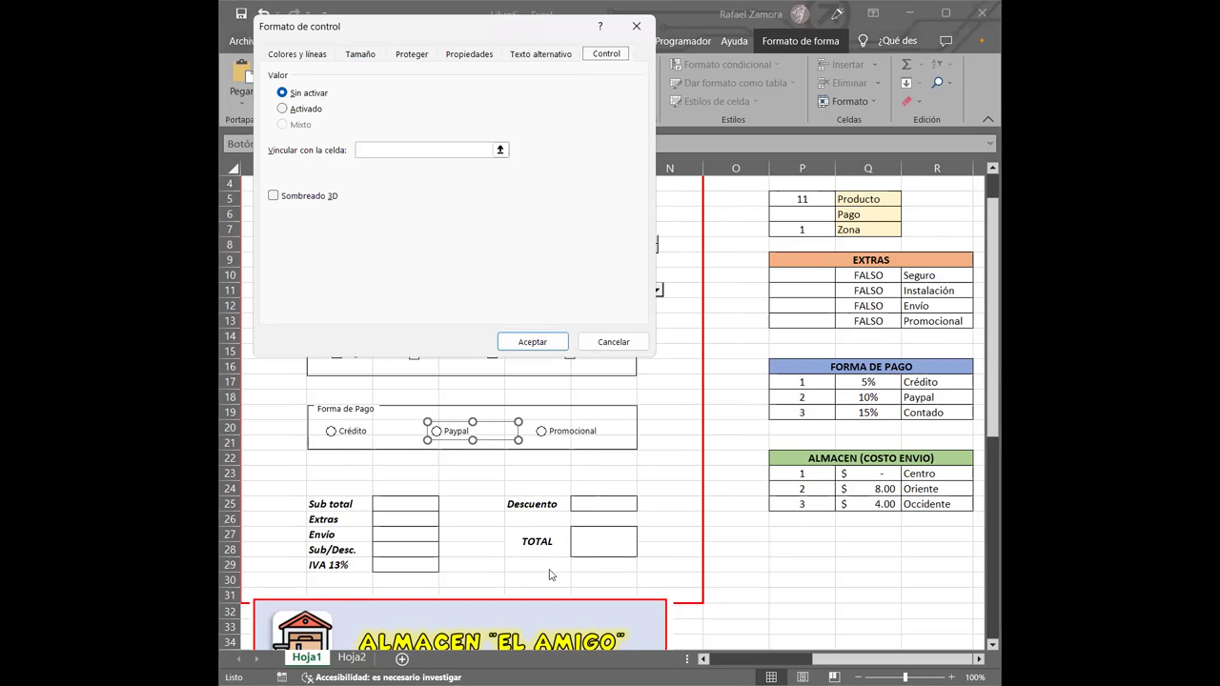
pyautogui.click(392, 149)
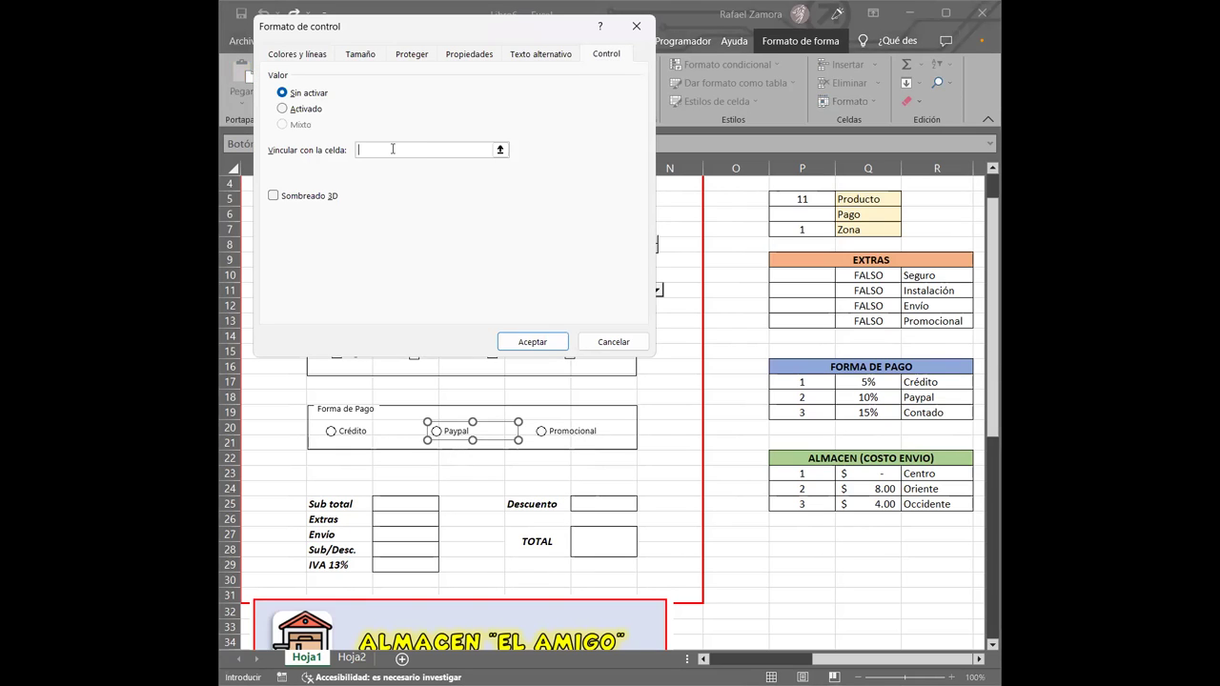
pyautogui.click(817, 214)
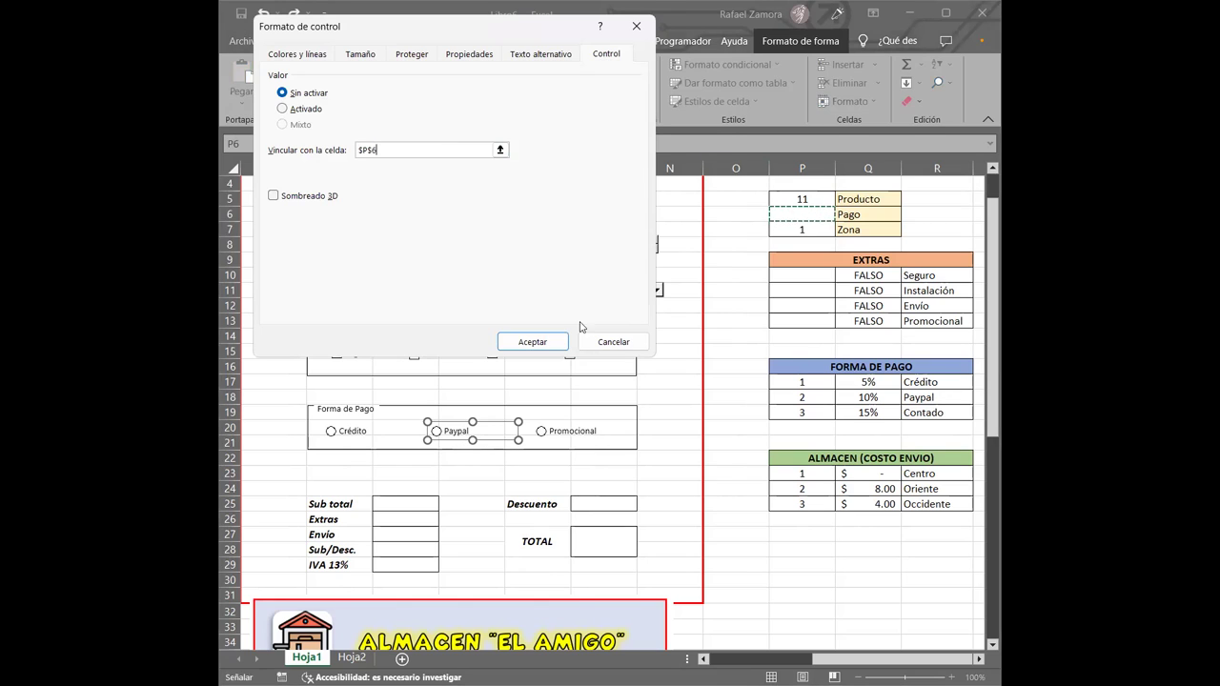
pyautogui.click(534, 342)
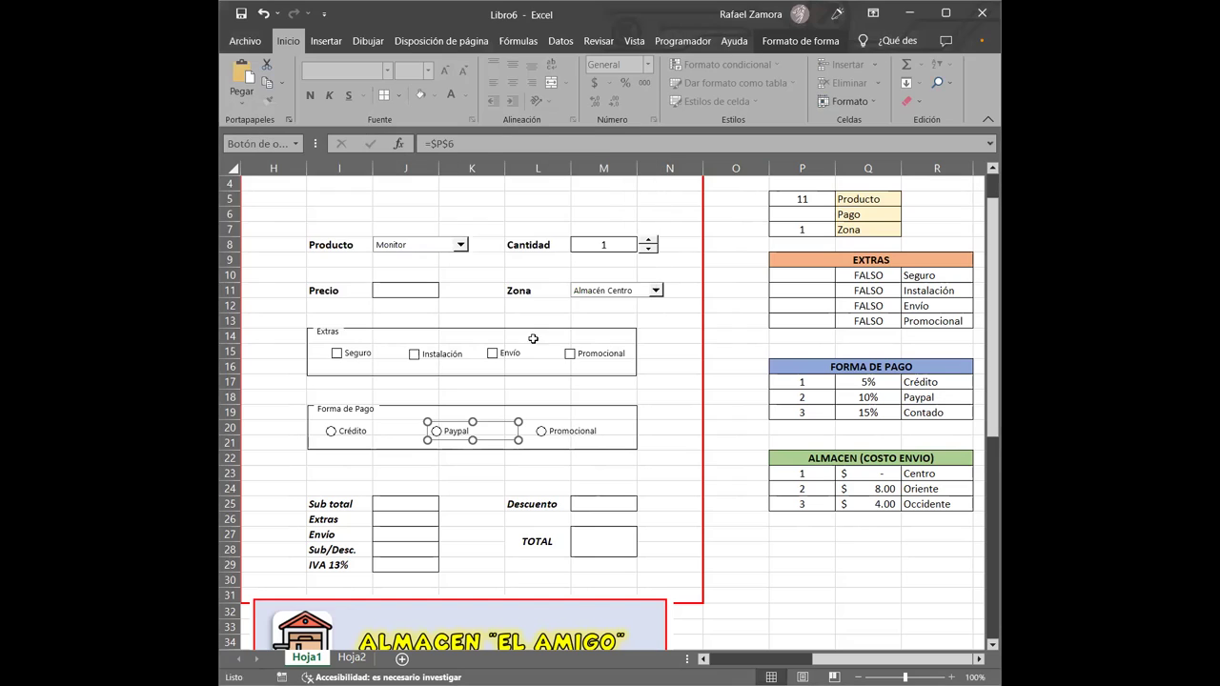
# Step: Confirm the Promocional option button's linked cell is $P$6
pyautogui.rightClick(571, 435)
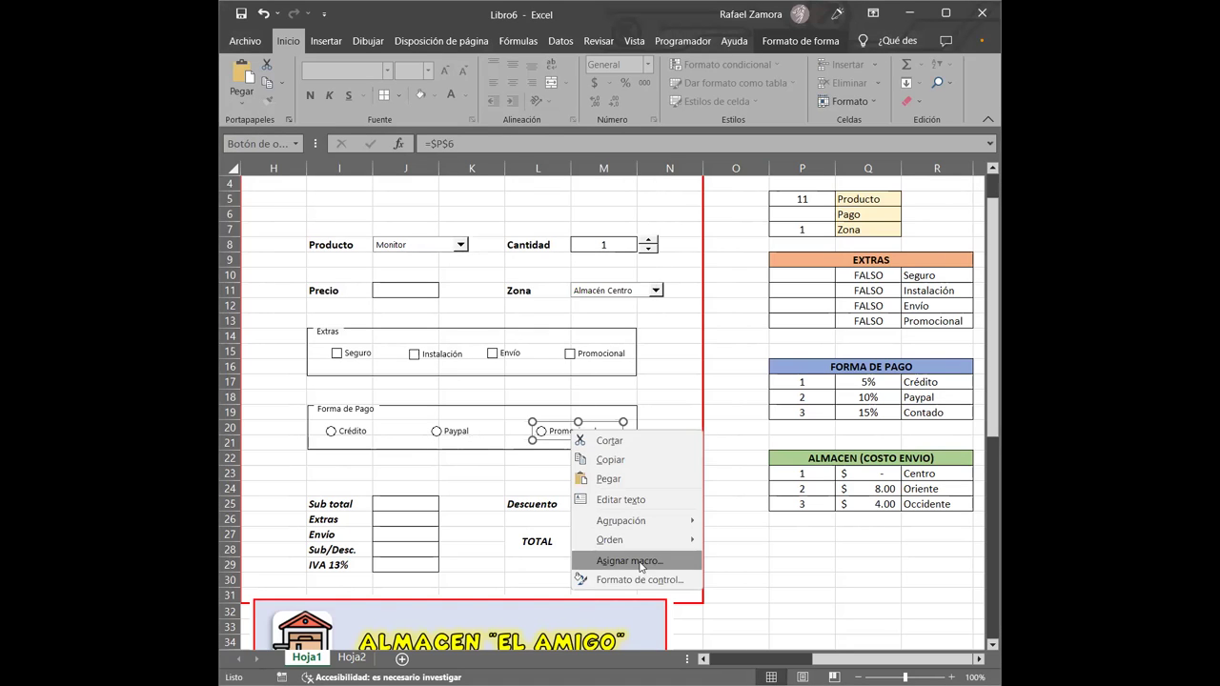
pyautogui.click(640, 581)
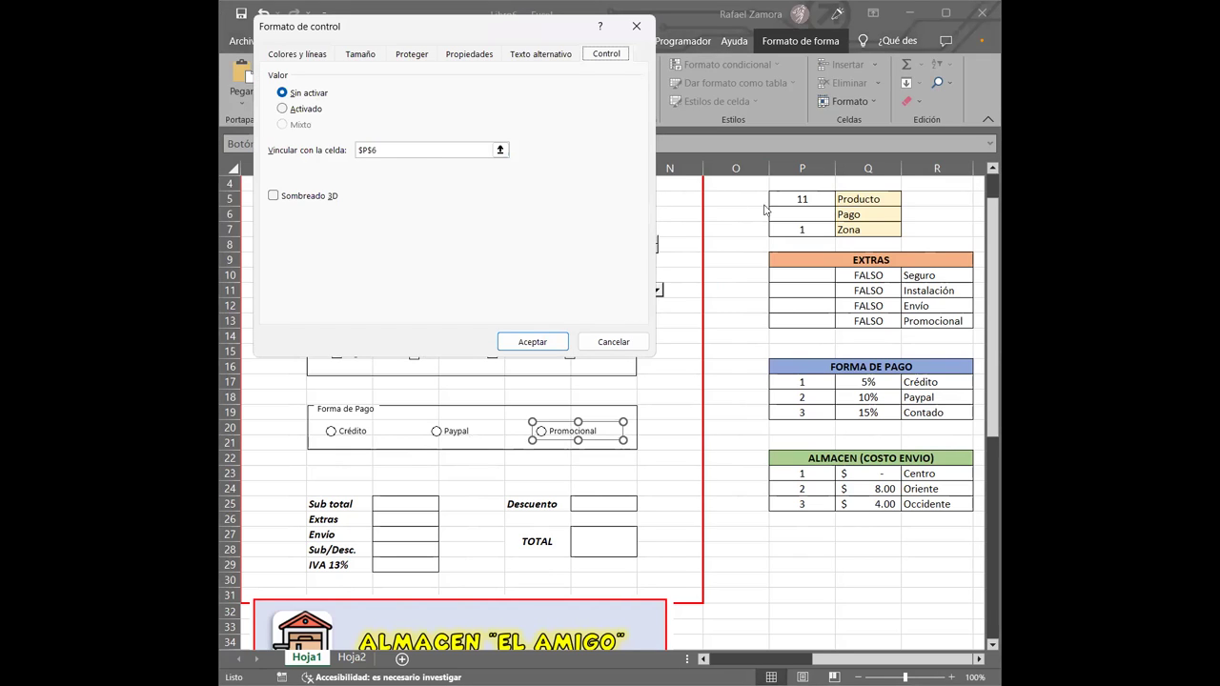
pyautogui.click(542, 345)
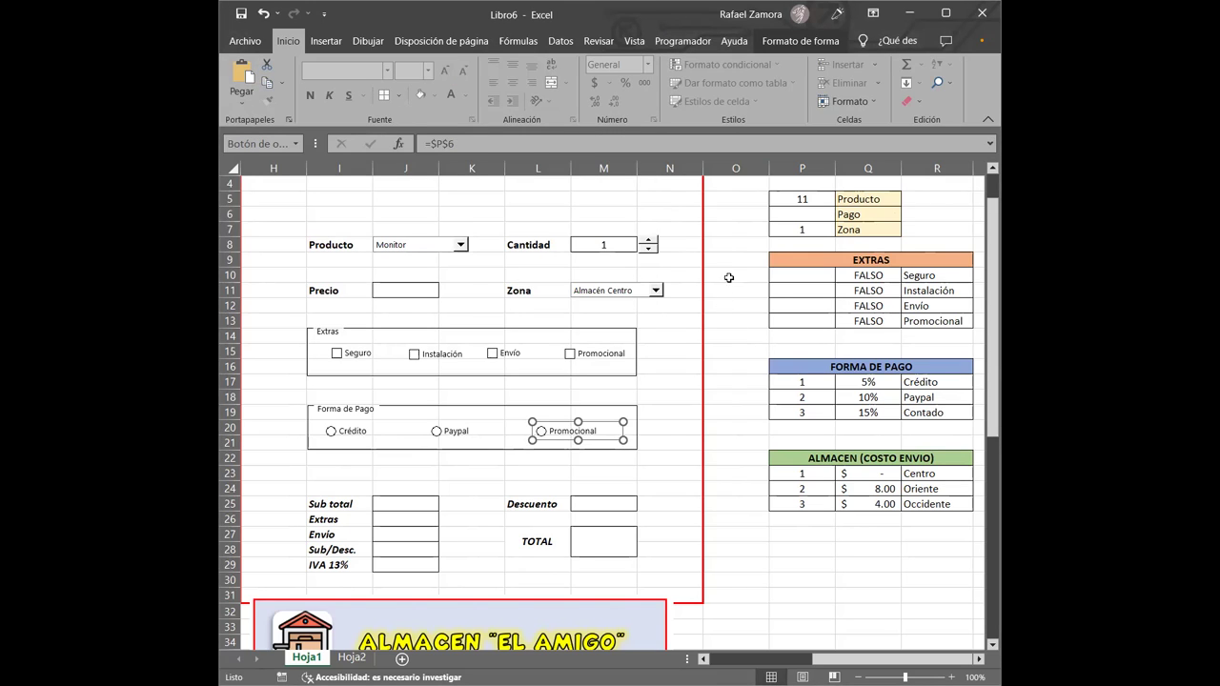
# Step: Switch between Crédito, Paypal and Promocional, watching the Pago value in P6 change
pyautogui.click(728, 277)
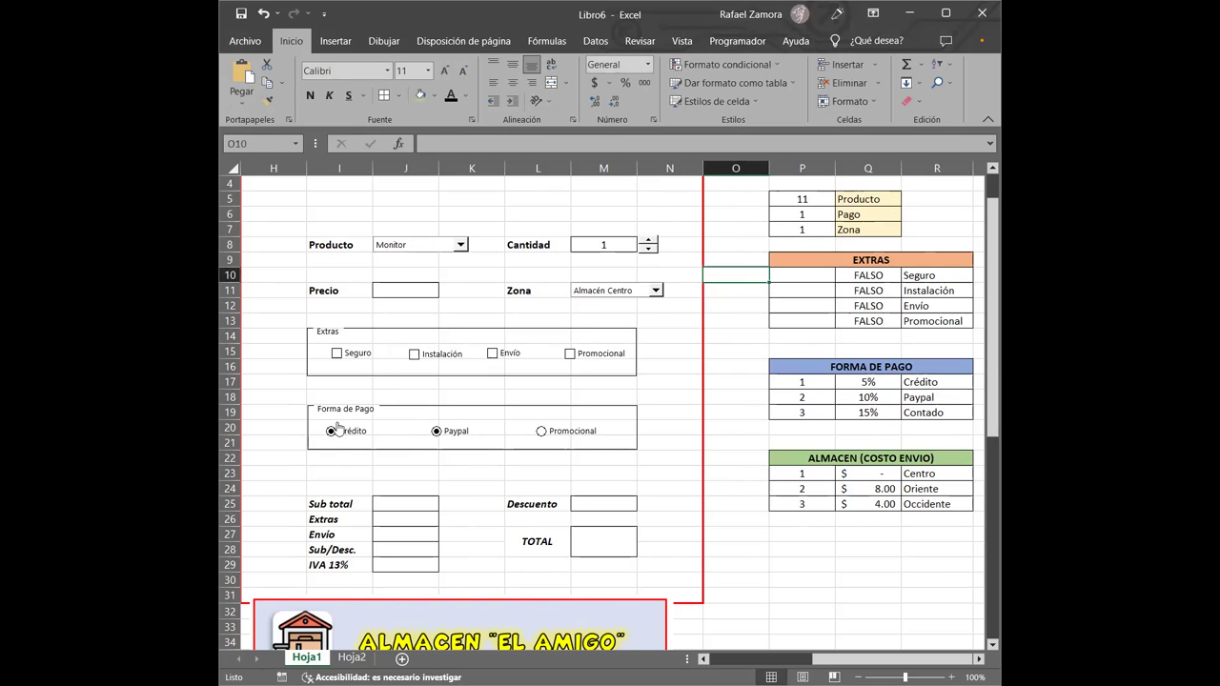
pyautogui.click(437, 431)
pyautogui.click(541, 431)
pyautogui.click(436, 432)
pyautogui.click(438, 431)
pyautogui.click(332, 432)
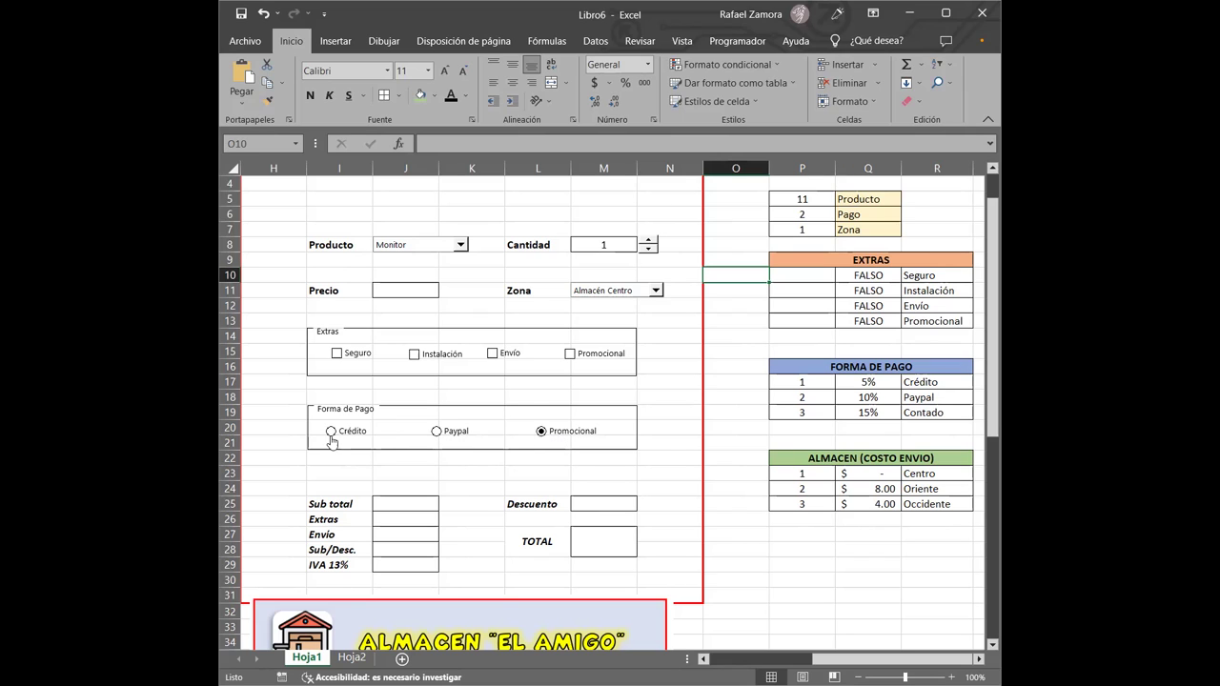
pyautogui.click(552, 435)
pyautogui.click(438, 433)
# Step: Delete the Paypal option button, then test choosing Promocional and Crédito
pyautogui.rightClick(444, 435)
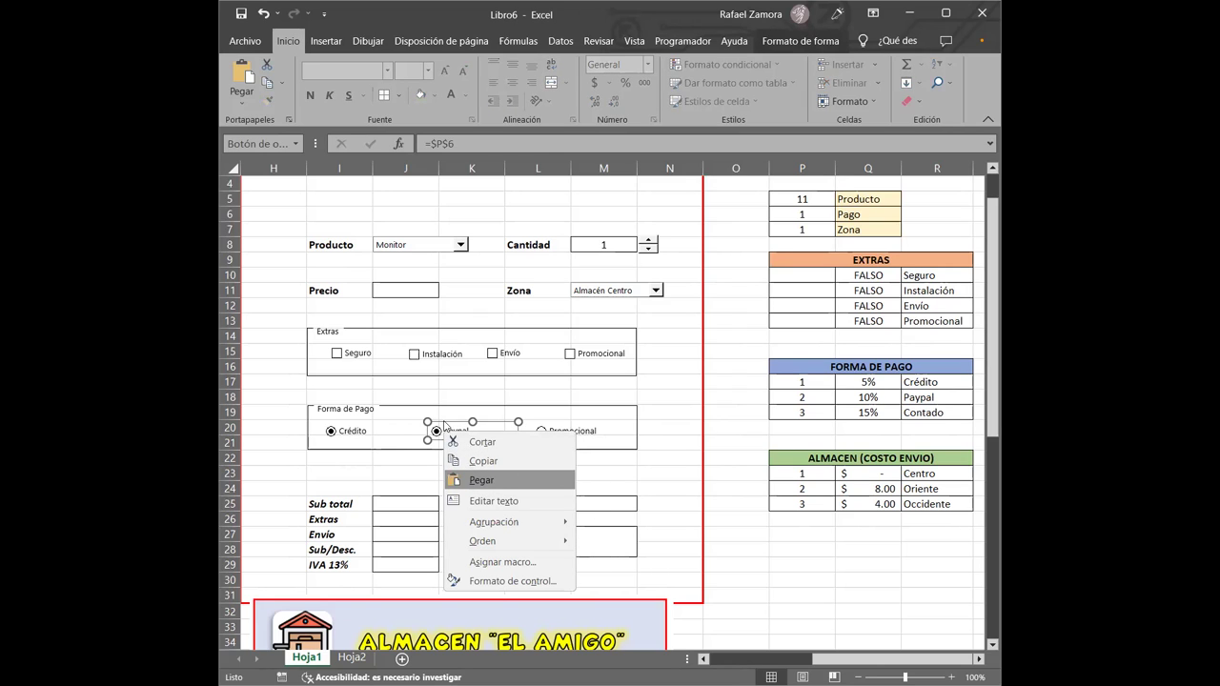
pyautogui.press('Escape')
pyautogui.press('Delete')
pyautogui.click(540, 432)
pyautogui.click(331, 433)
pyautogui.click(541, 433)
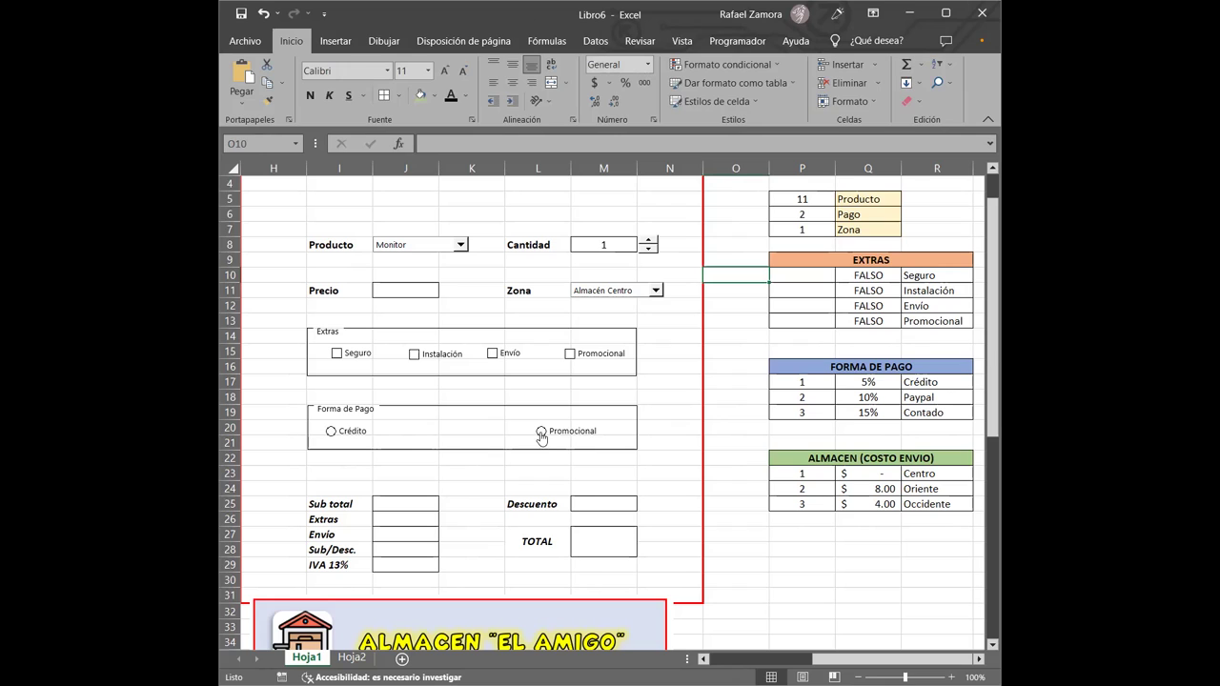
# Step: Move the Promocional option button left into the empty middle spot
pyautogui.rightClick(541, 435)
pyautogui.press('Escape')
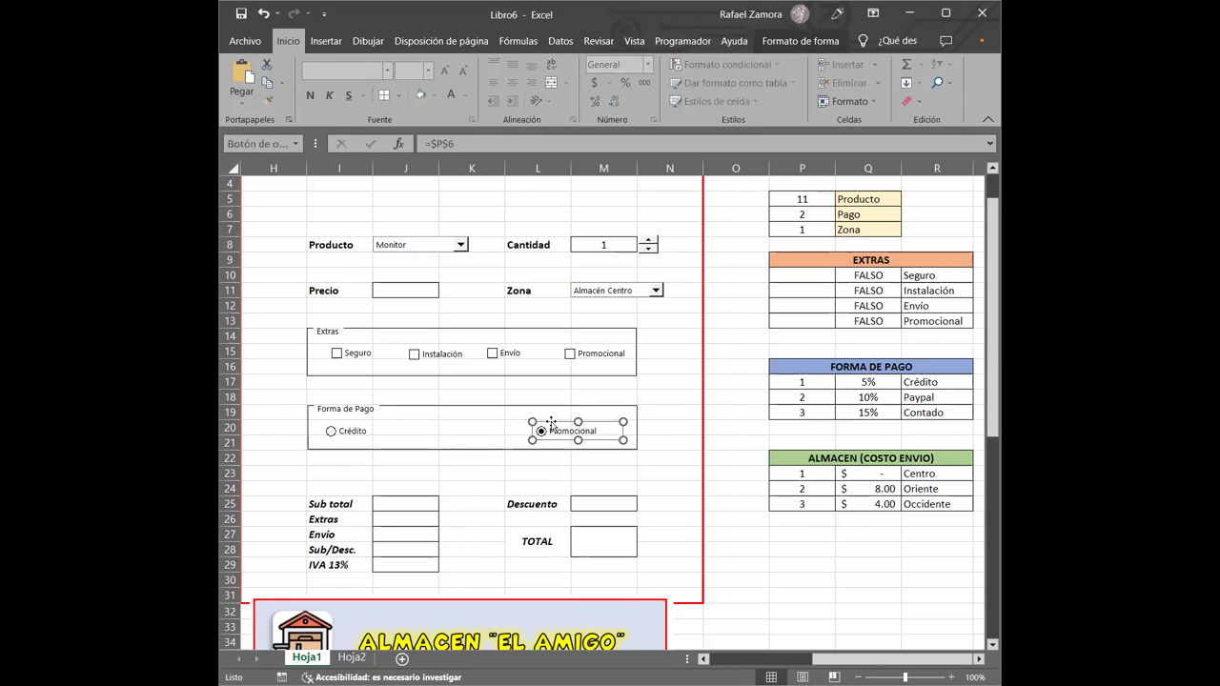
pyautogui.moveTo(551, 423); pyautogui.dragTo(458, 421)
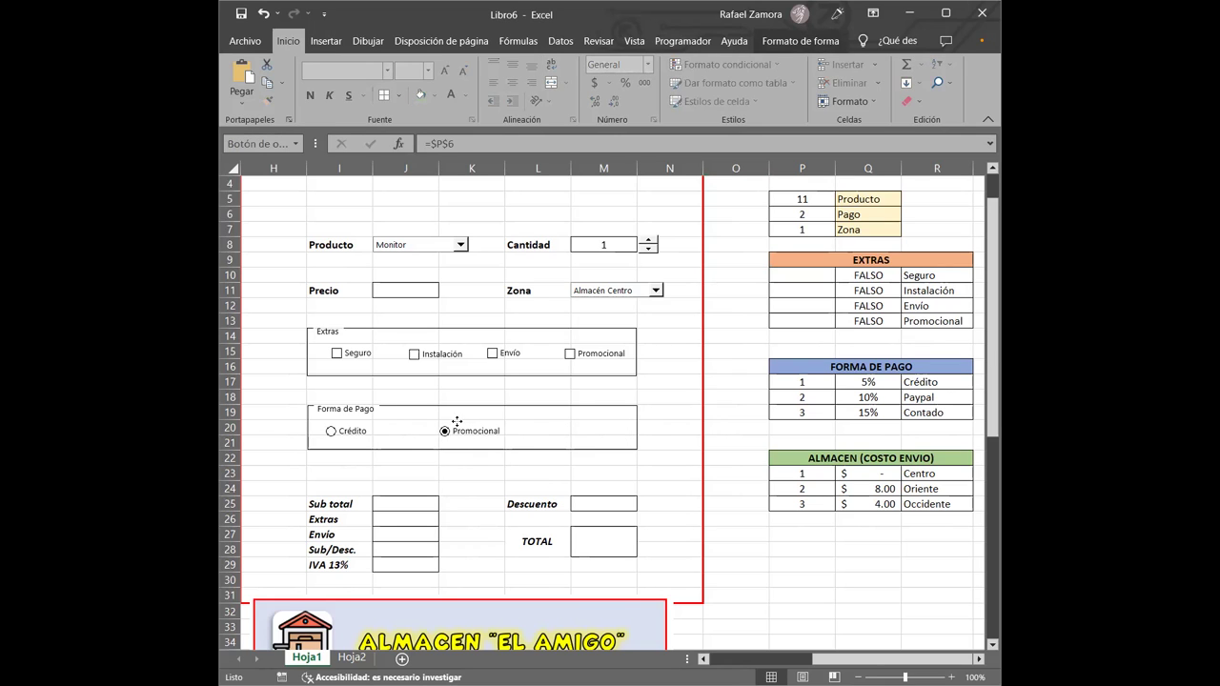
pyautogui.moveTo(458, 421); pyautogui.dragTo(456, 422)
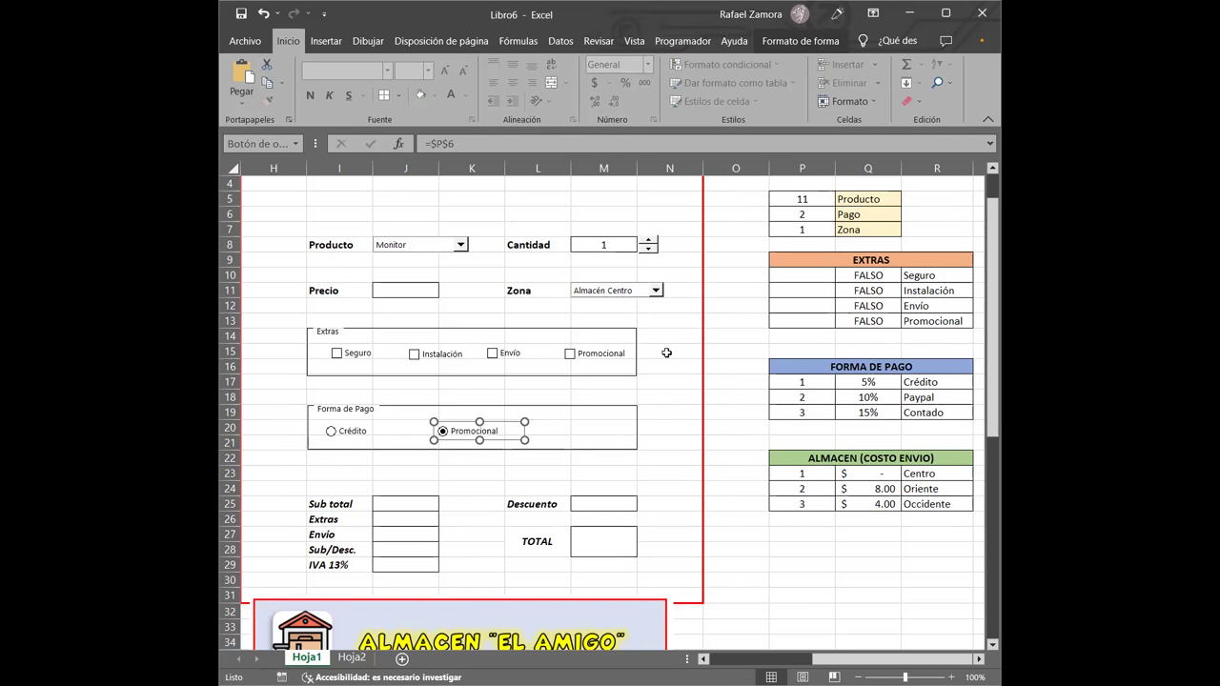
pyautogui.click(730, 352)
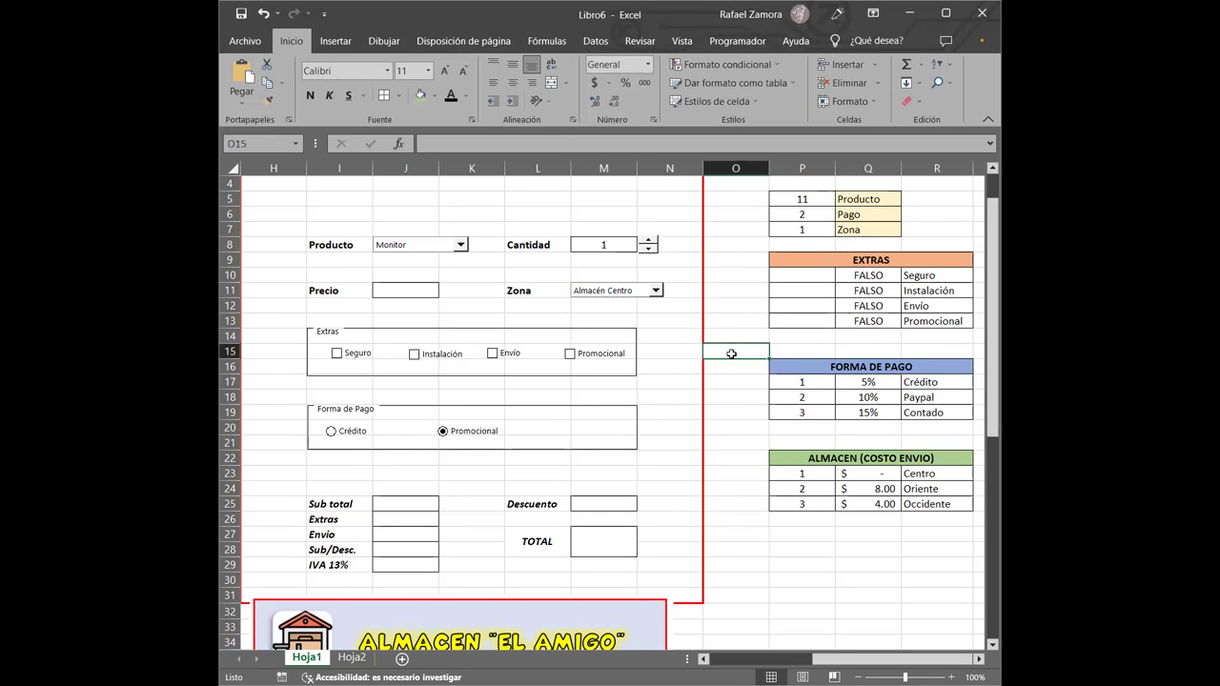
# Step: Insert a new option button from the Developer controls and caption it 'Promociona'
pyautogui.click(549, 40)
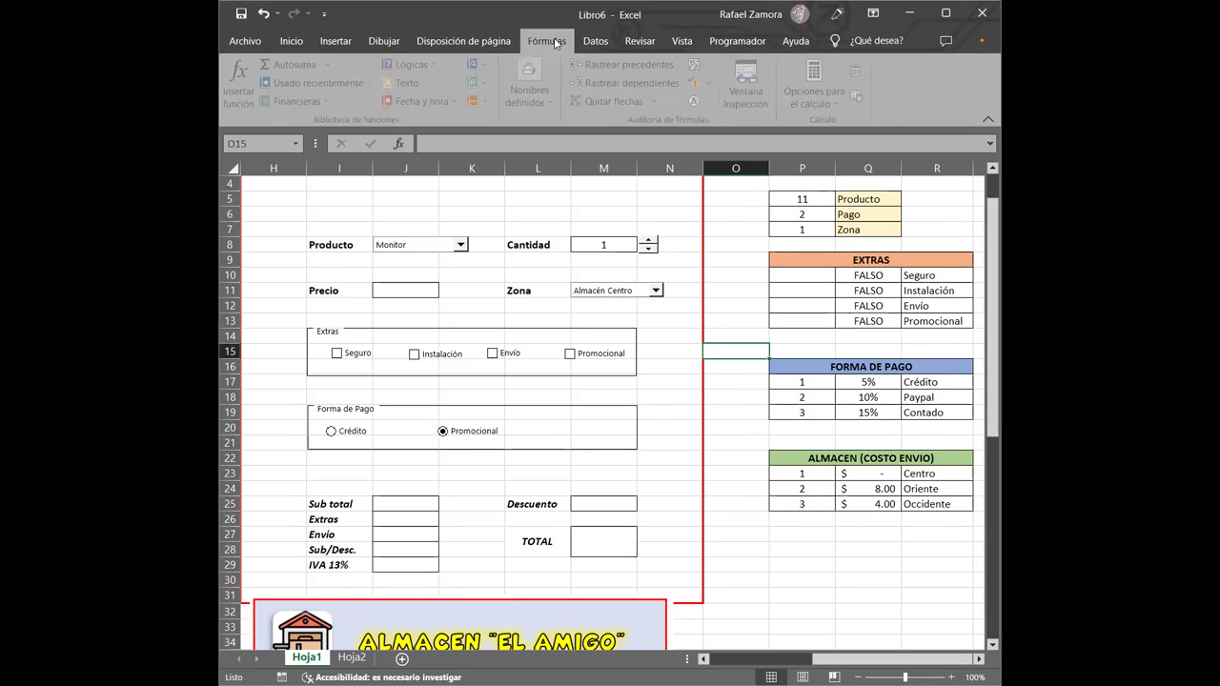
pyautogui.click(737, 40)
pyautogui.click(564, 105)
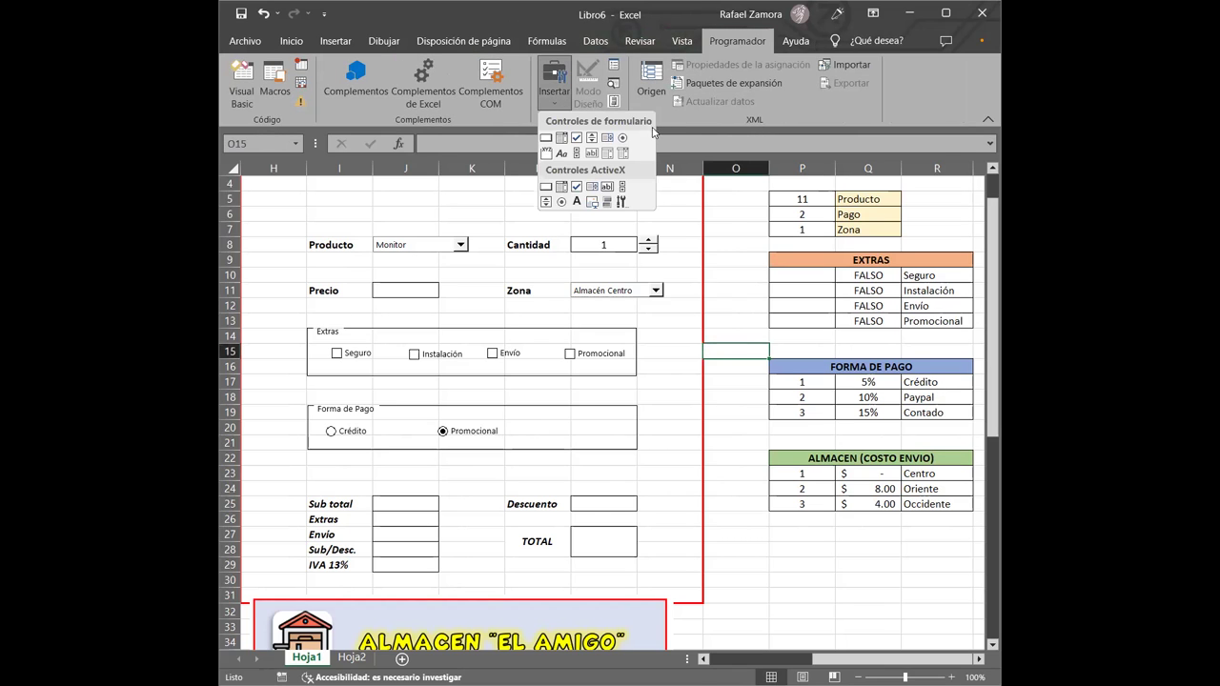
pyautogui.click(622, 138)
pyautogui.click(541, 426)
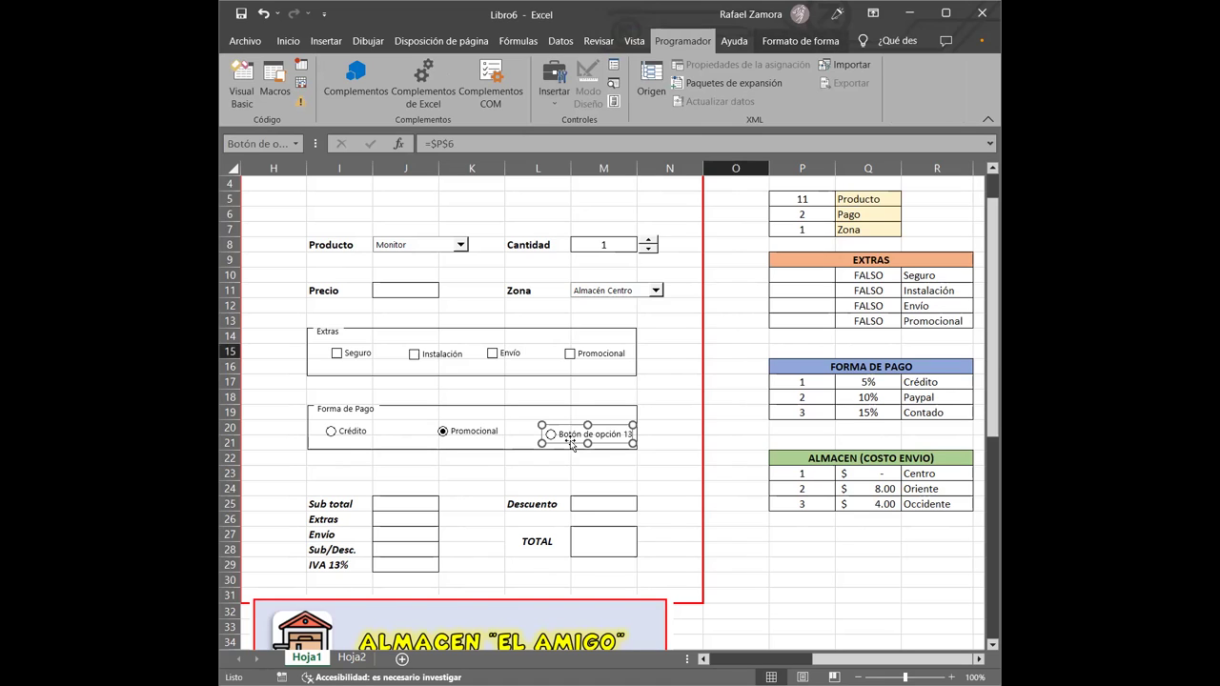
pyautogui.rightClick(571, 442)
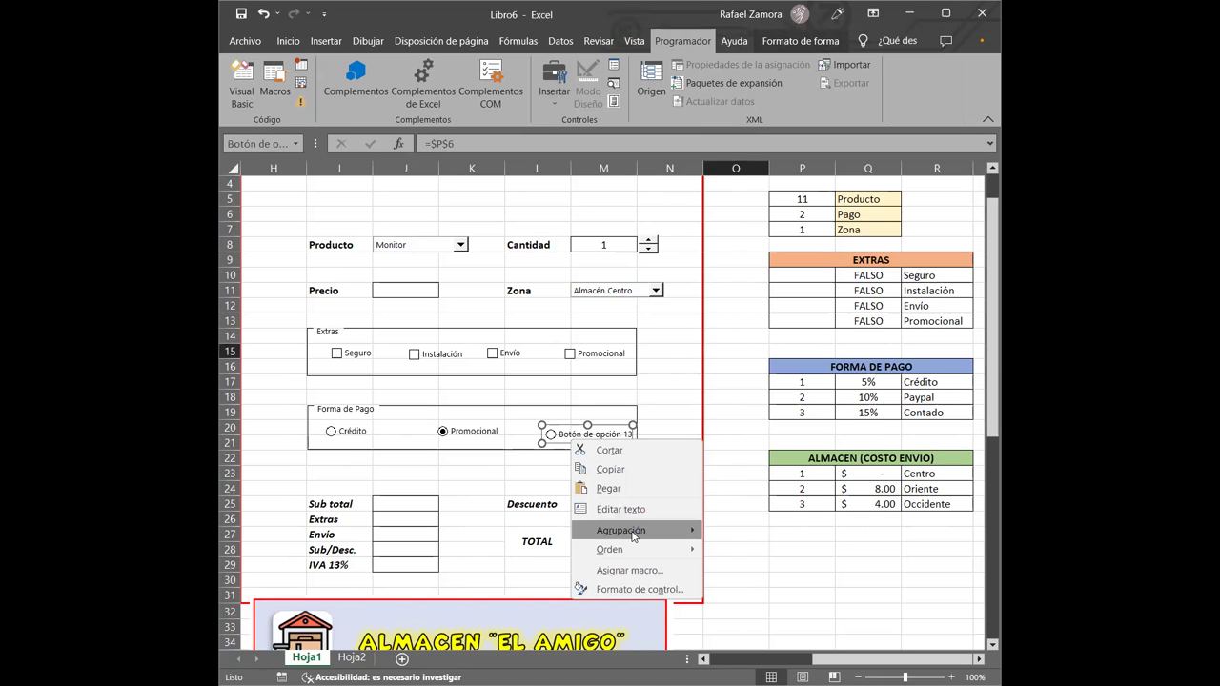
pyautogui.click(640, 509)
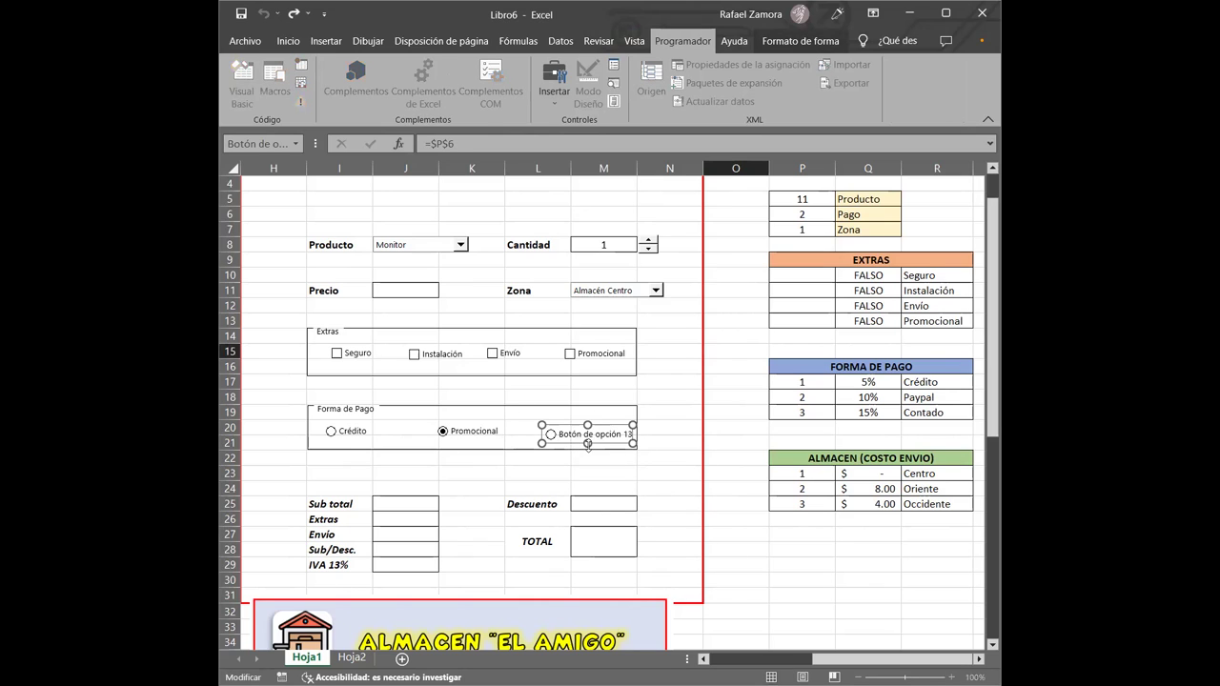
pyautogui.press('BackSpace')
pyautogui.press('BackSpace')
pyautogui.press('BackSpace')
pyautogui.press('BackSpace')
pyautogui.press('BackSpace')
pyautogui.press('BackSpace')
pyautogui.press('BackSpace')
pyautogui.press('BackSpace')
pyautogui.press('BackSpace')
pyautogui.write('Promociona3')
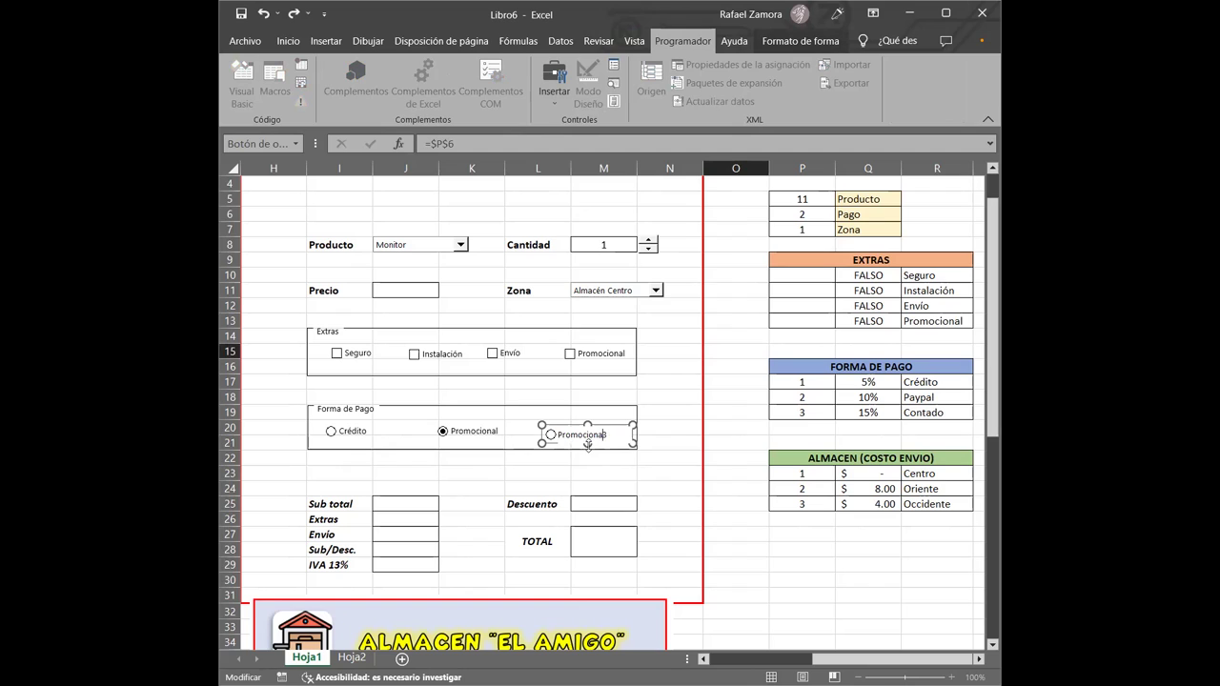
# Step: Rename the middle option to Paypal and correct the third caption to 'Promocional'
pyautogui.rightClick(487, 430)
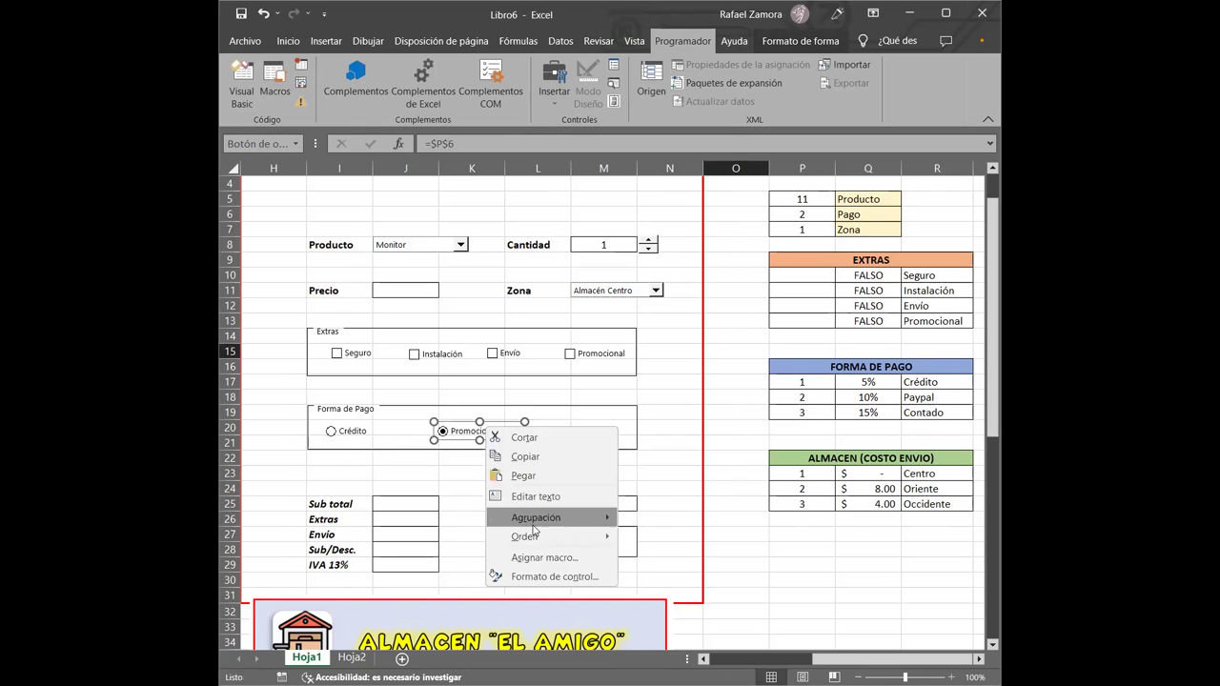
pyautogui.click(568, 497)
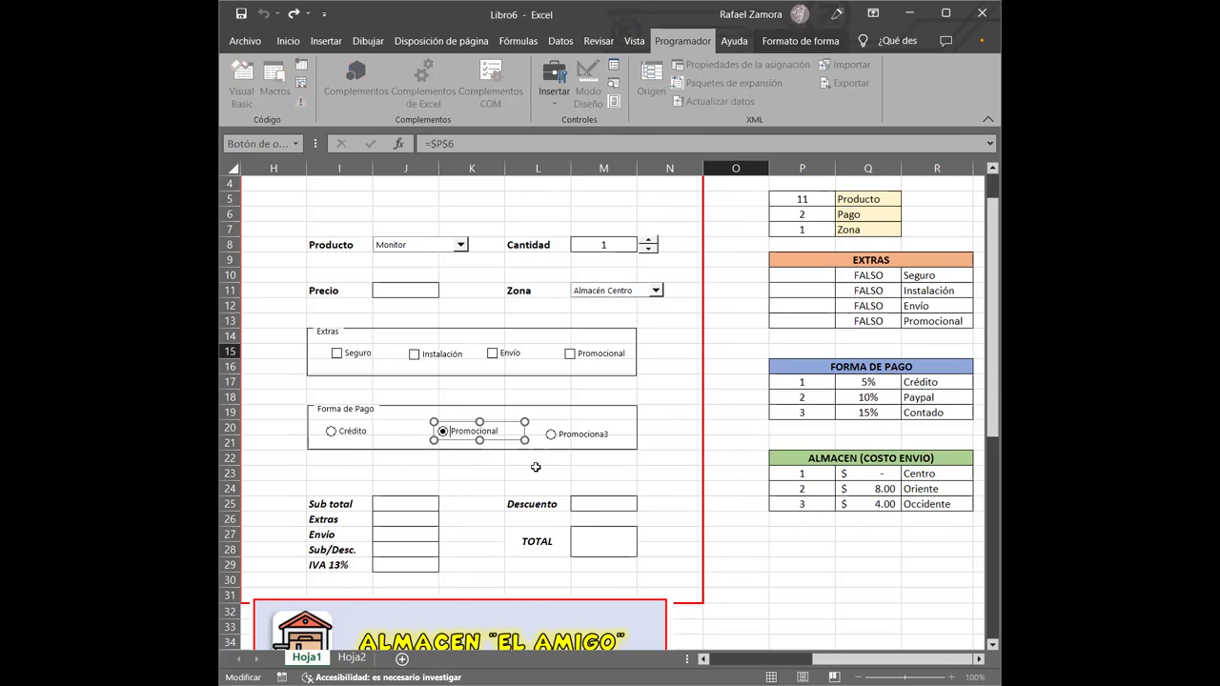
pyautogui.press('BackSpace')
pyautogui.press('BackSpace')
pyautogui.press('BackSpace')
pyautogui.click(591, 432)
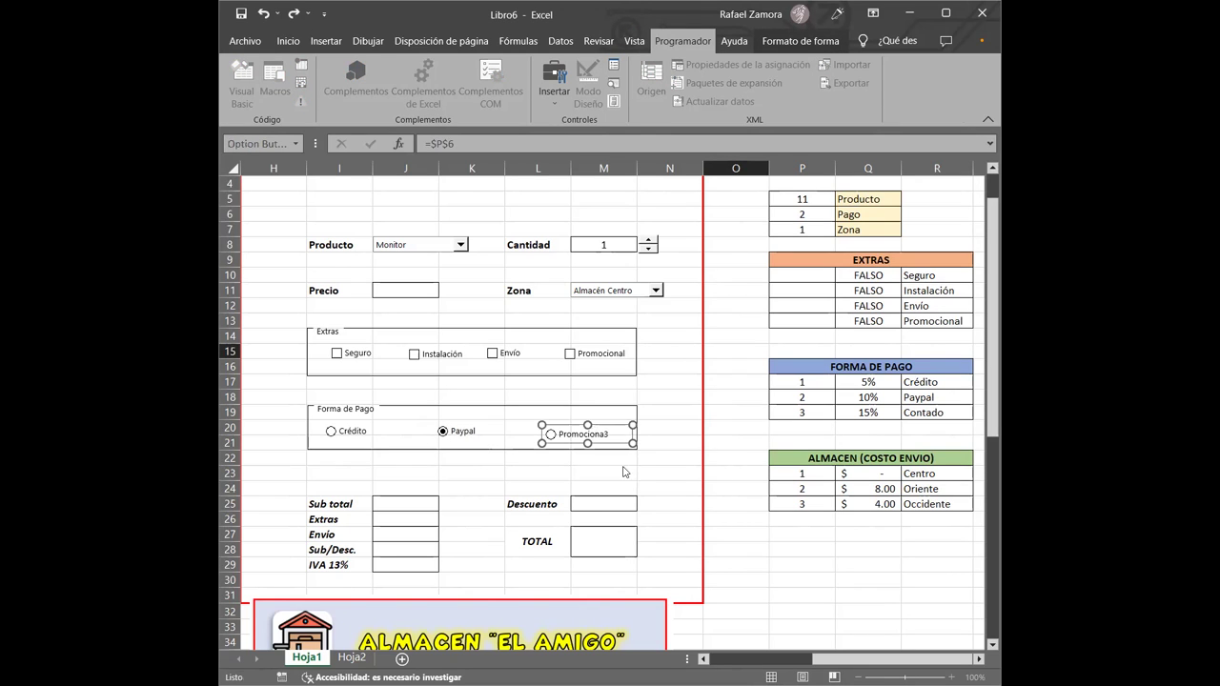
pyautogui.rightClick(591, 430)
pyautogui.click(661, 505)
pyautogui.press('BackSpace')
pyautogui.write('l')
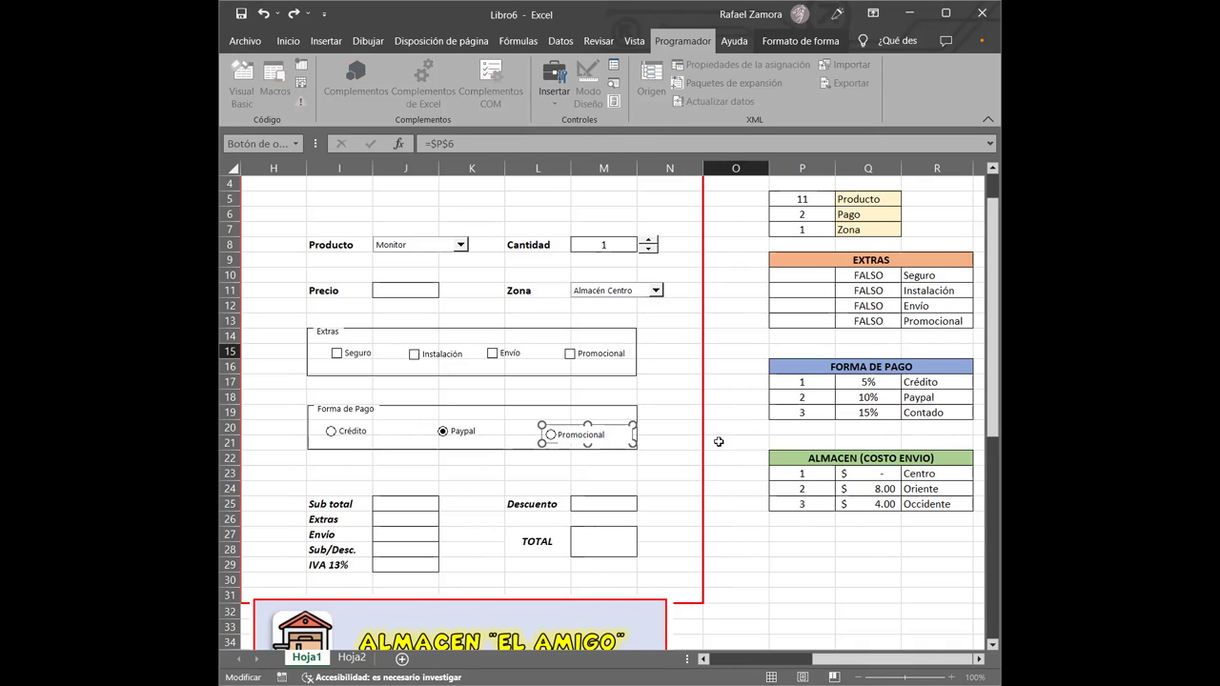
pyautogui.press('Escape')
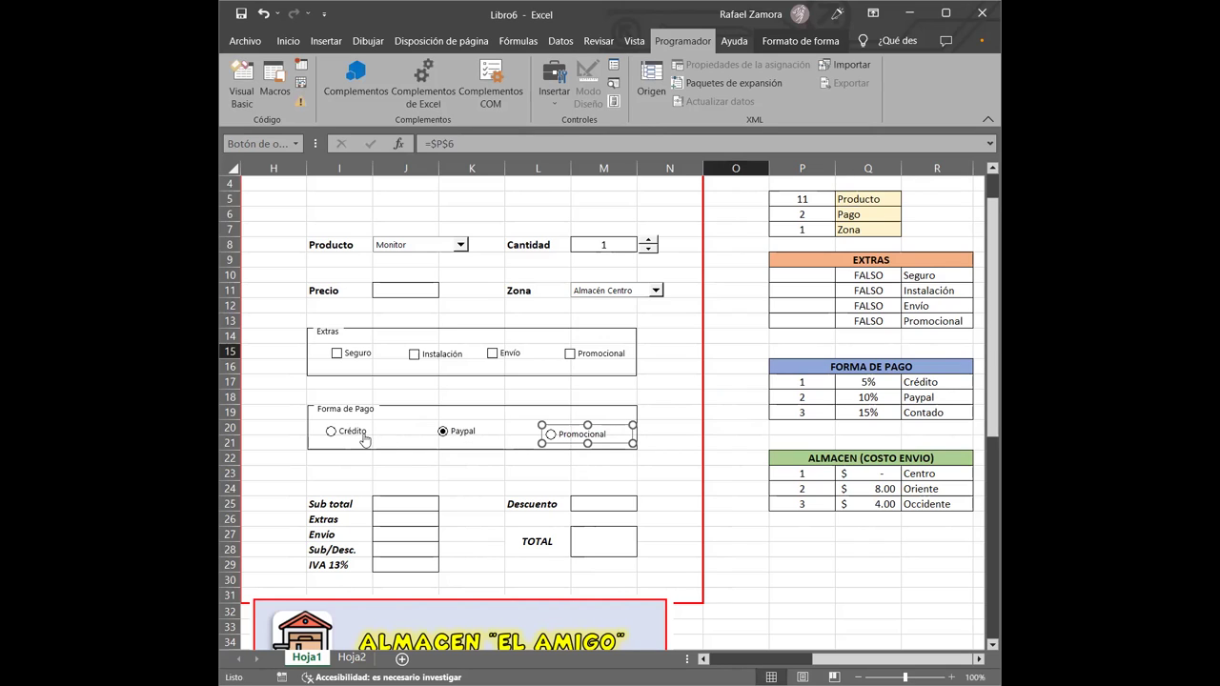
pyautogui.keyDown('ctrl'); pyautogui.click(467, 431); pyautogui.keyUp('ctrl')
pyautogui.rightClick(468, 431)
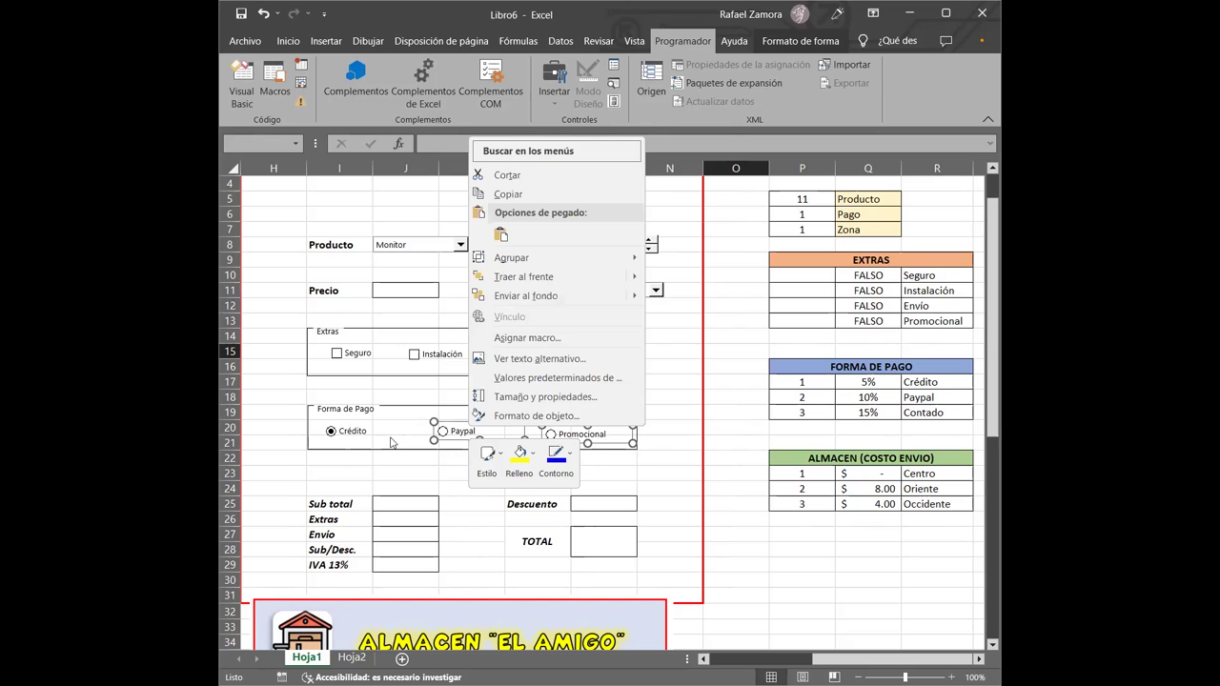
pyautogui.press('Escape')
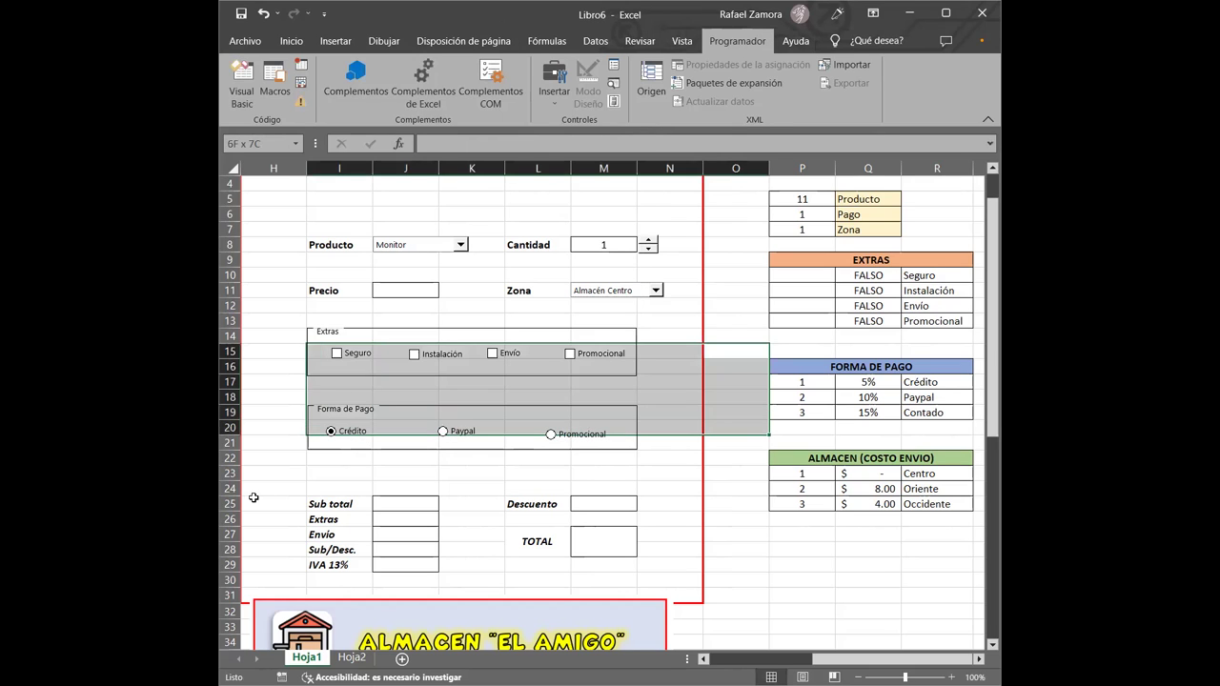
# Step: Select the Crédito, Paypal and Promocional option buttons together
pyautogui.click(262, 454)
pyautogui.rightClick(337, 439)
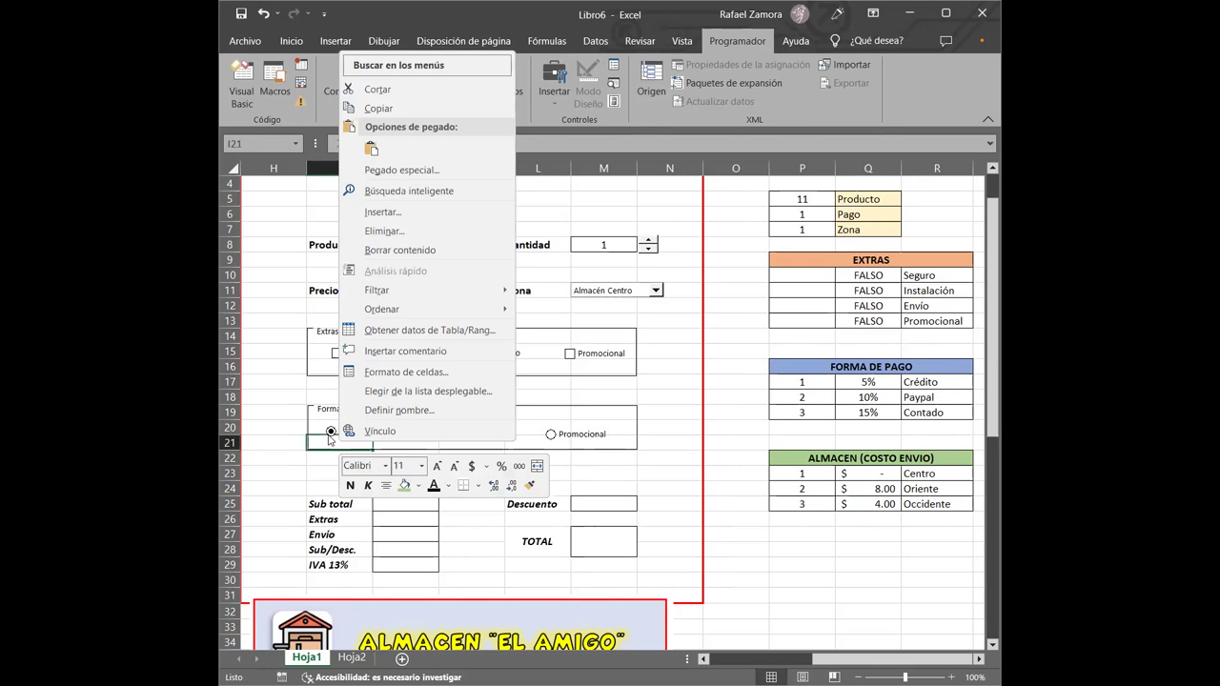
pyautogui.rightClick(332, 439)
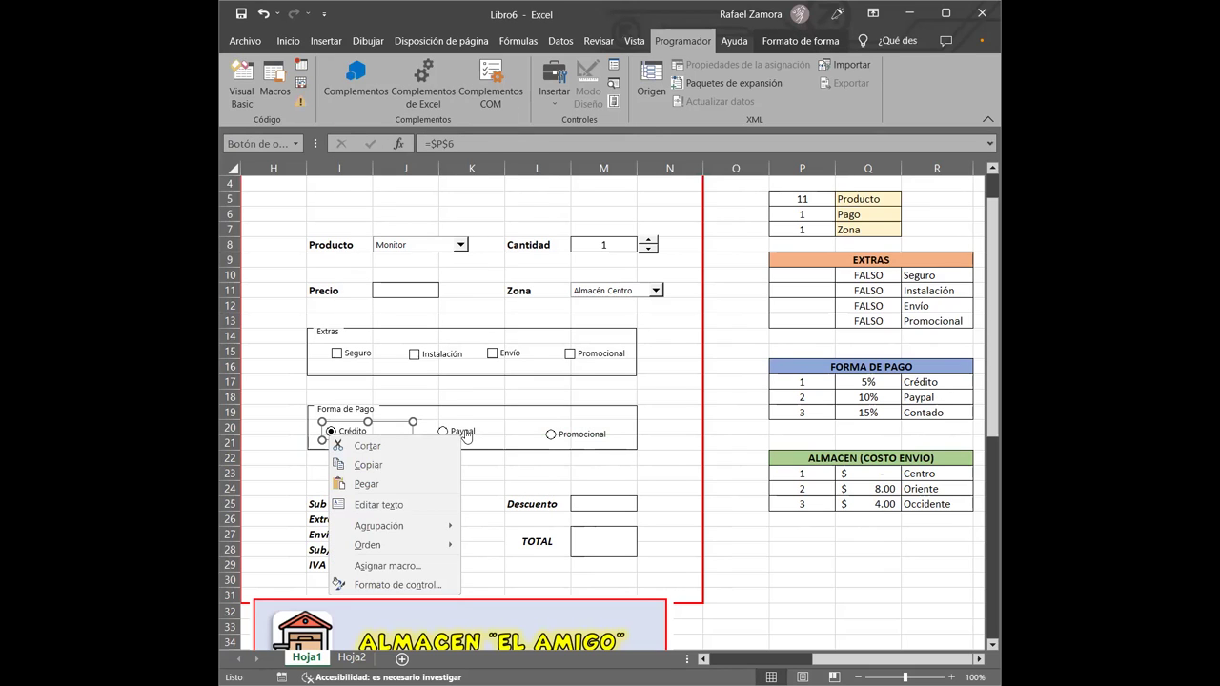
pyautogui.press('Escape')
pyautogui.keyDown('ctrl'); pyautogui.click(465, 433); pyautogui.keyUp('ctrl')
pyautogui.keyDown('ctrl'); pyautogui.click(553, 433); pyautogui.keyUp('ctrl')
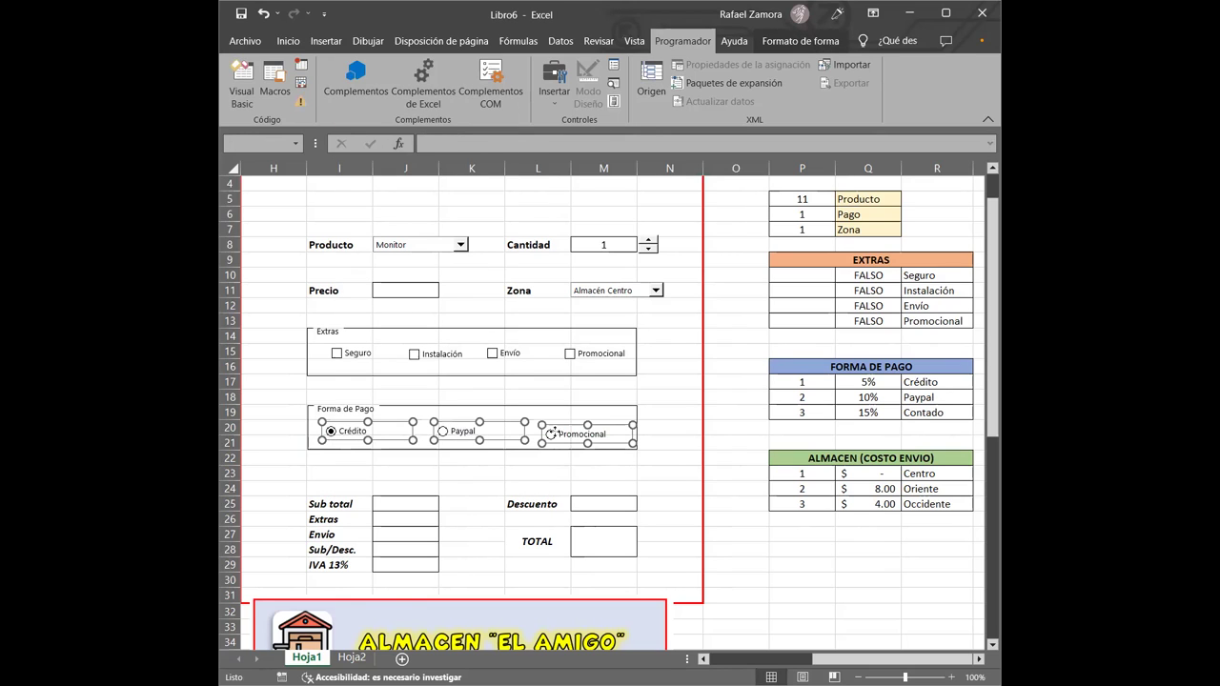
# Step: Align the three option buttons' tops, distribute them horizontally, and align their middles
pyautogui.click(793, 42)
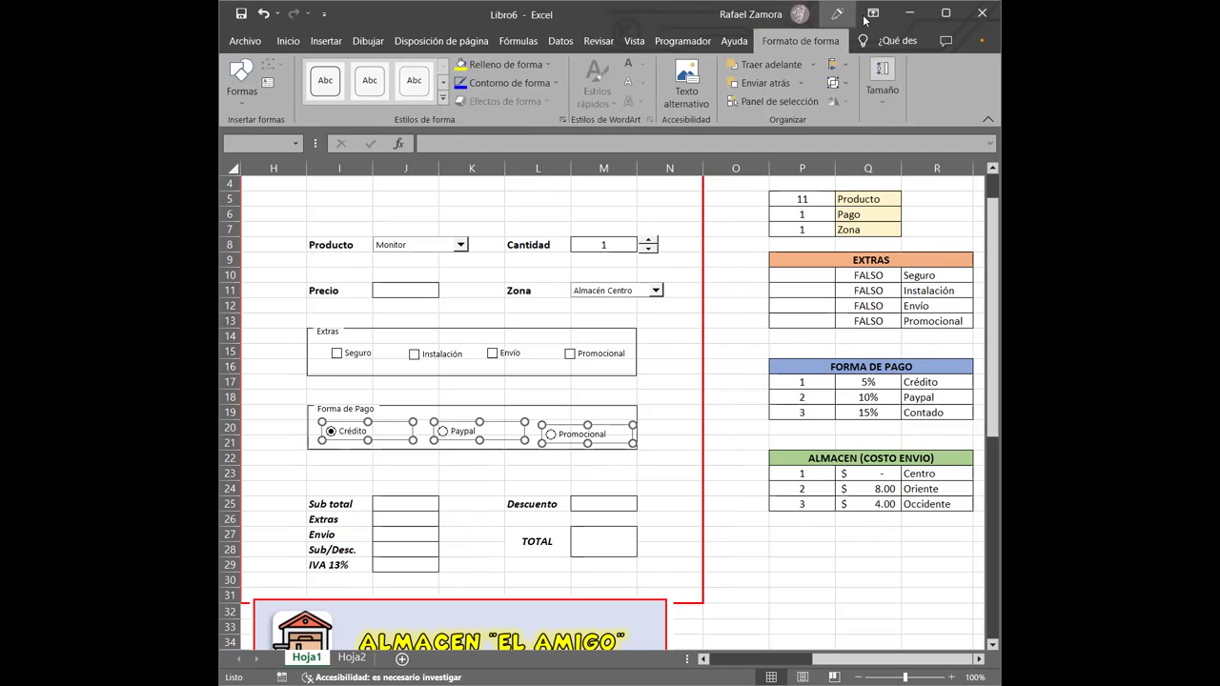
pyautogui.click(834, 64)
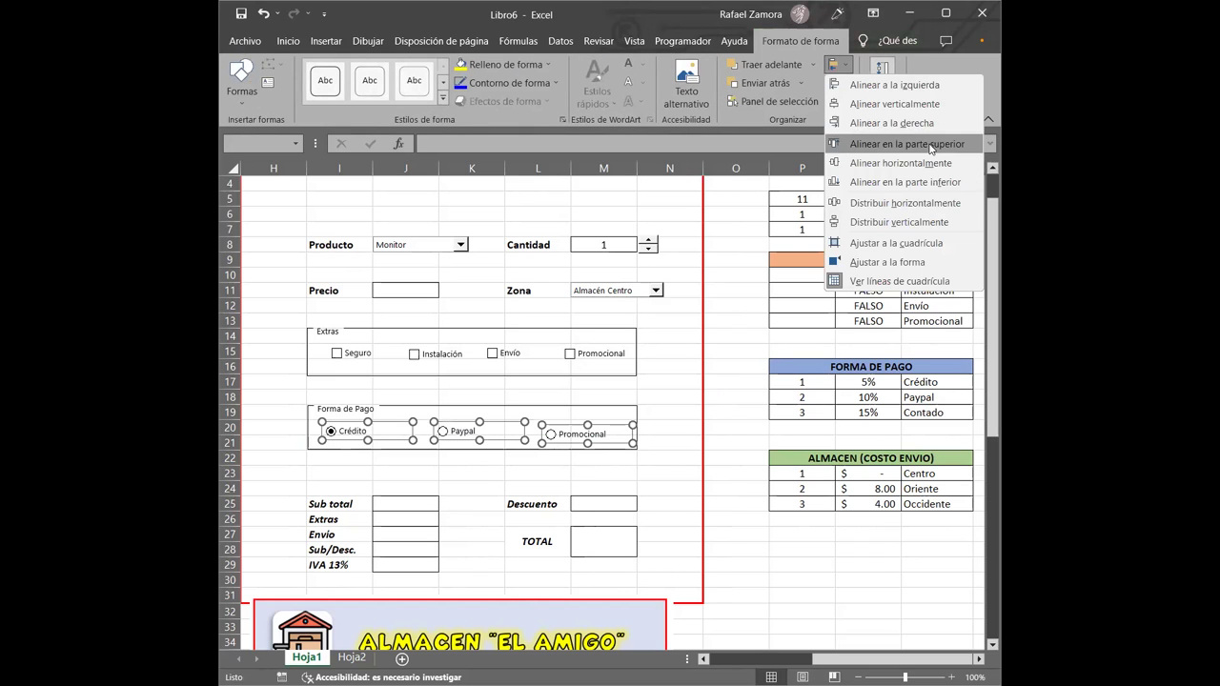
pyautogui.click(927, 204)
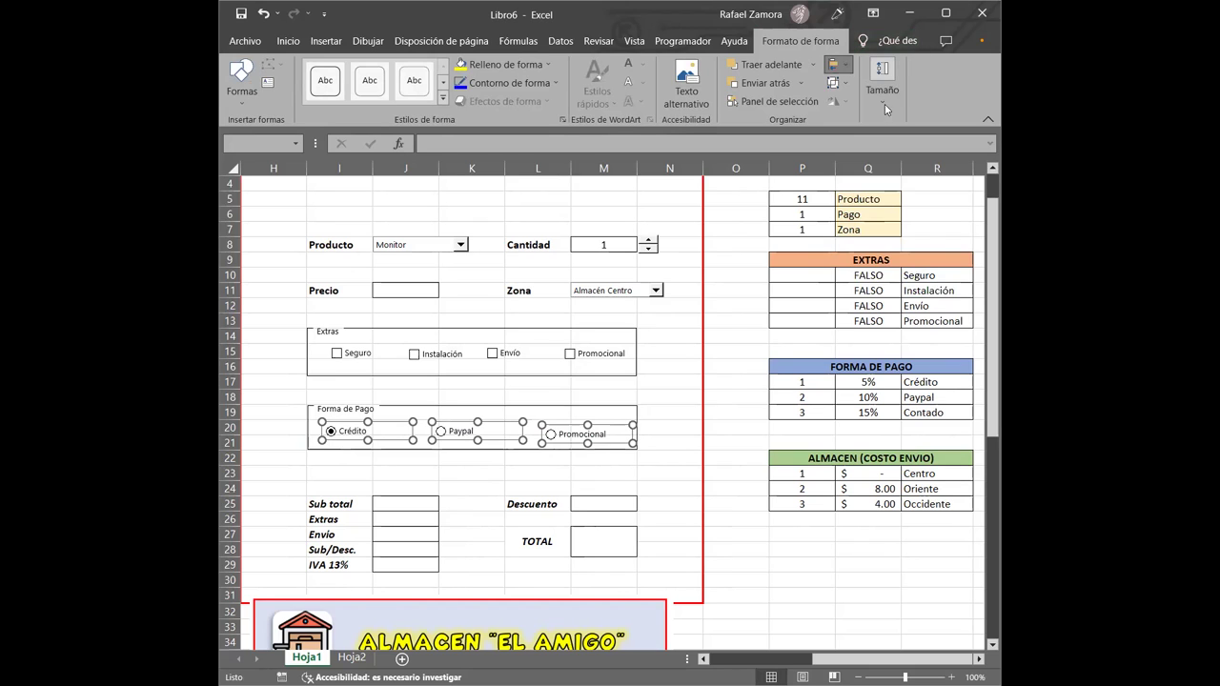
pyautogui.click(834, 64)
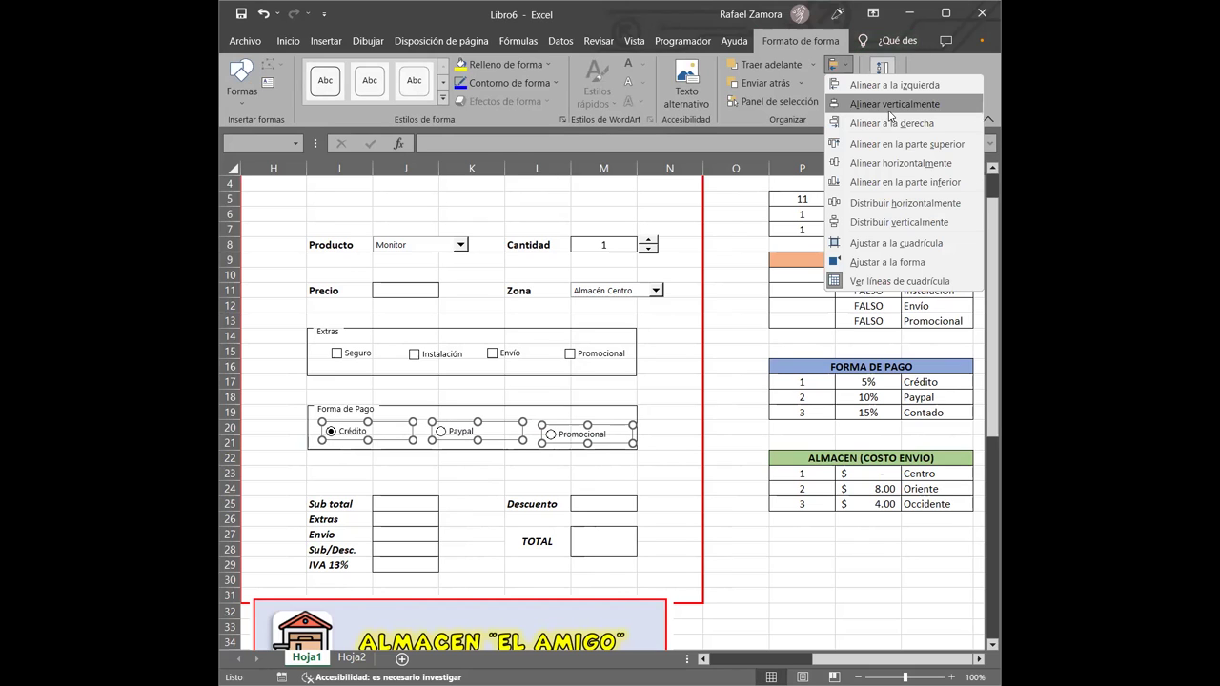
pyautogui.click(958, 204)
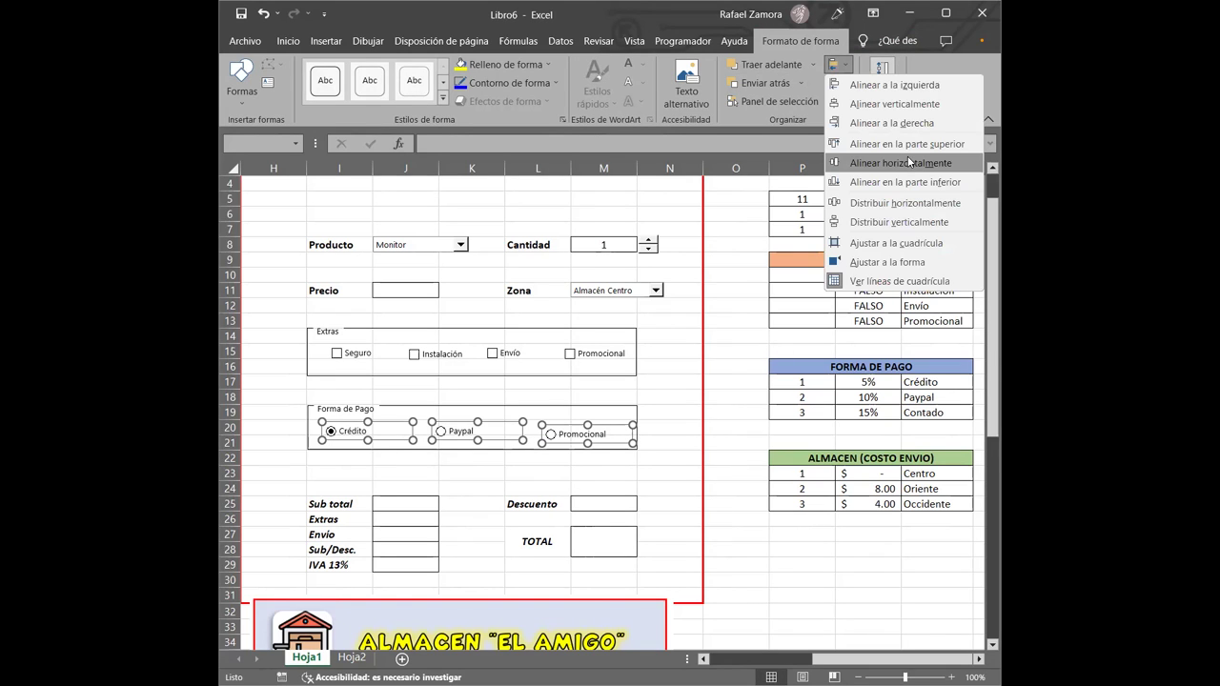
pyautogui.click(909, 162)
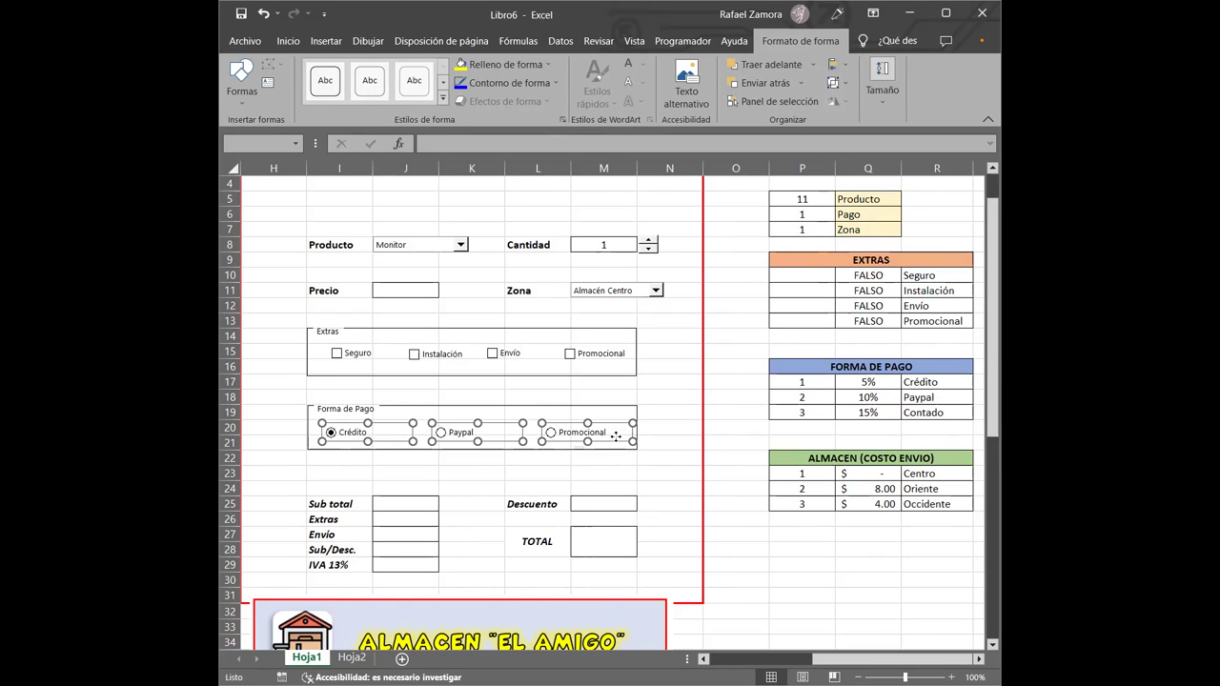
pyautogui.press('Escape')
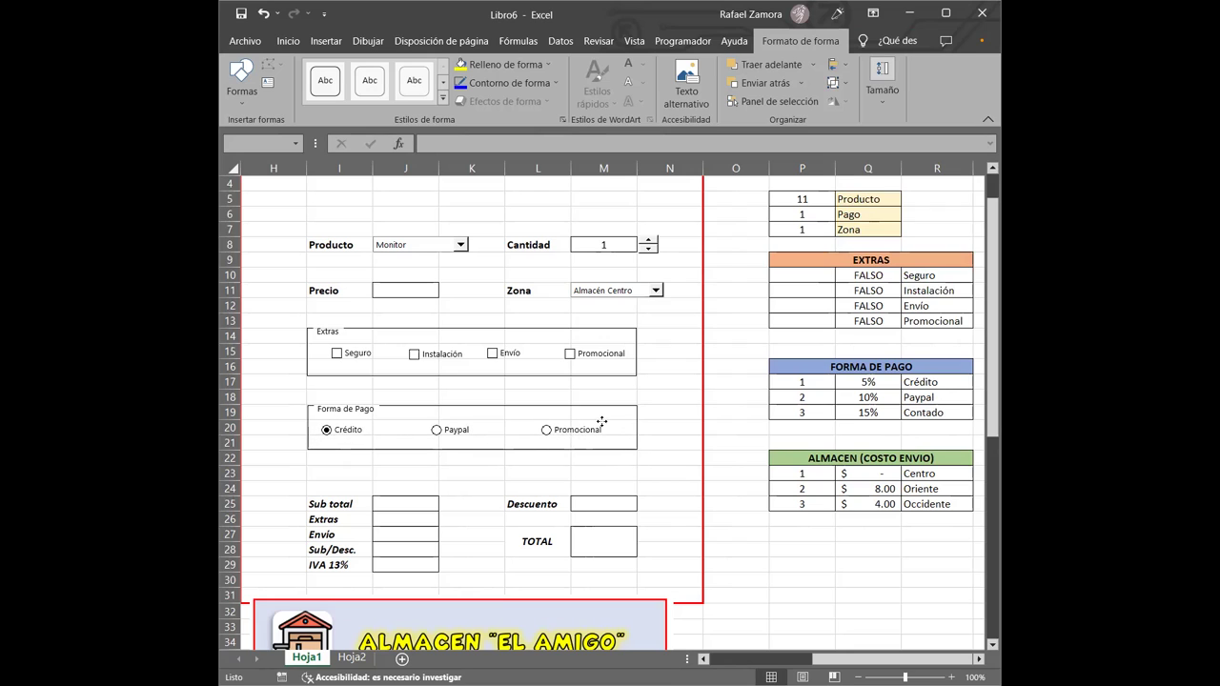
# Step: Test the payment options by choosing Paypal, then Promocional
pyautogui.click(735, 412)
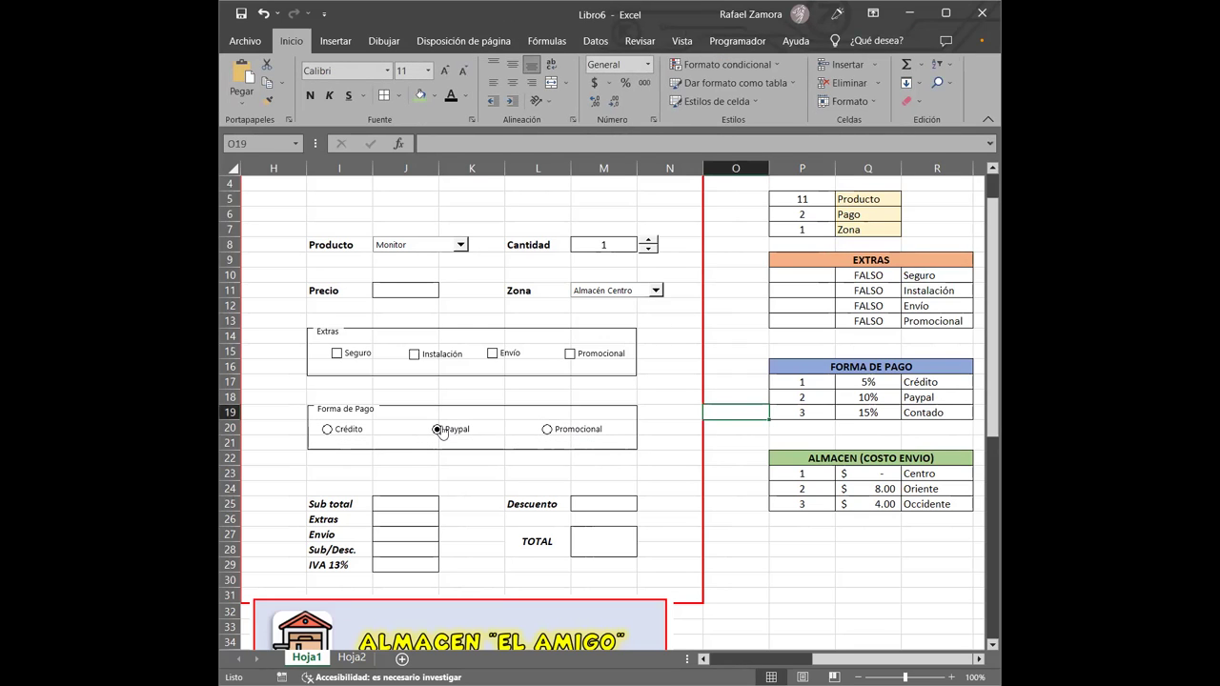
pyautogui.click(547, 430)
pyautogui.click(731, 501)
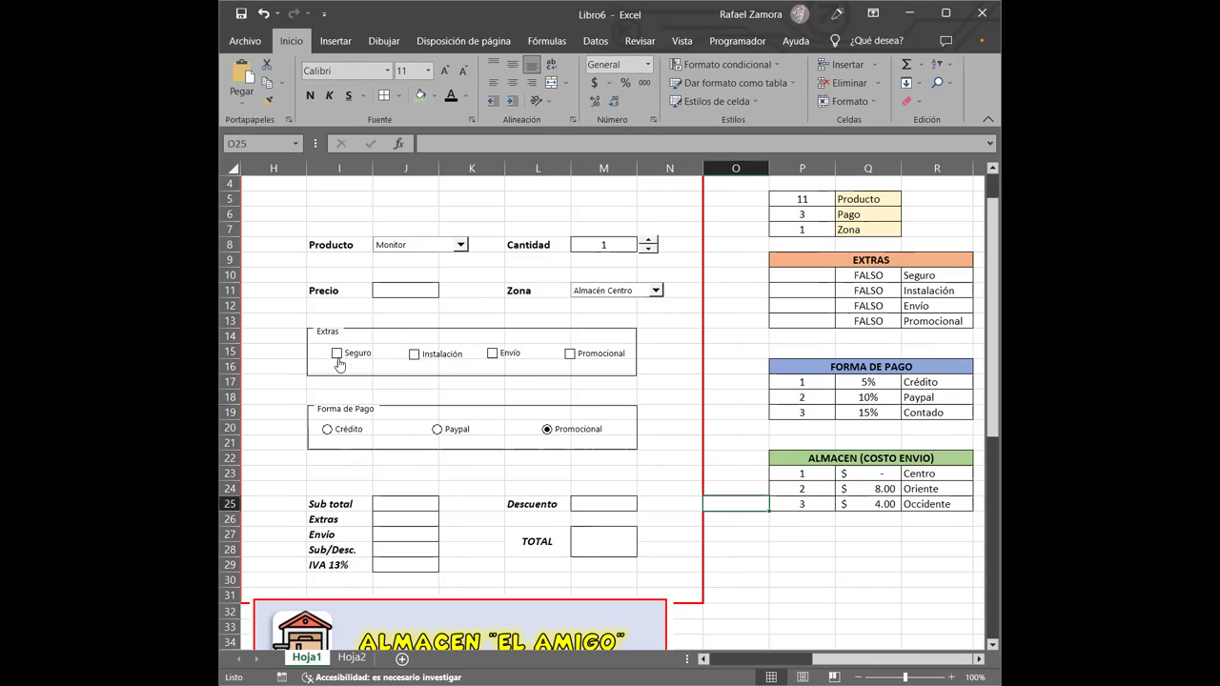
# Step: Tick and then untick the Seguro, Instalación, Envío and Promocional extras checkboxes
pyautogui.click(337, 354)
pyautogui.click(414, 355)
pyautogui.click(493, 355)
pyautogui.click(572, 357)
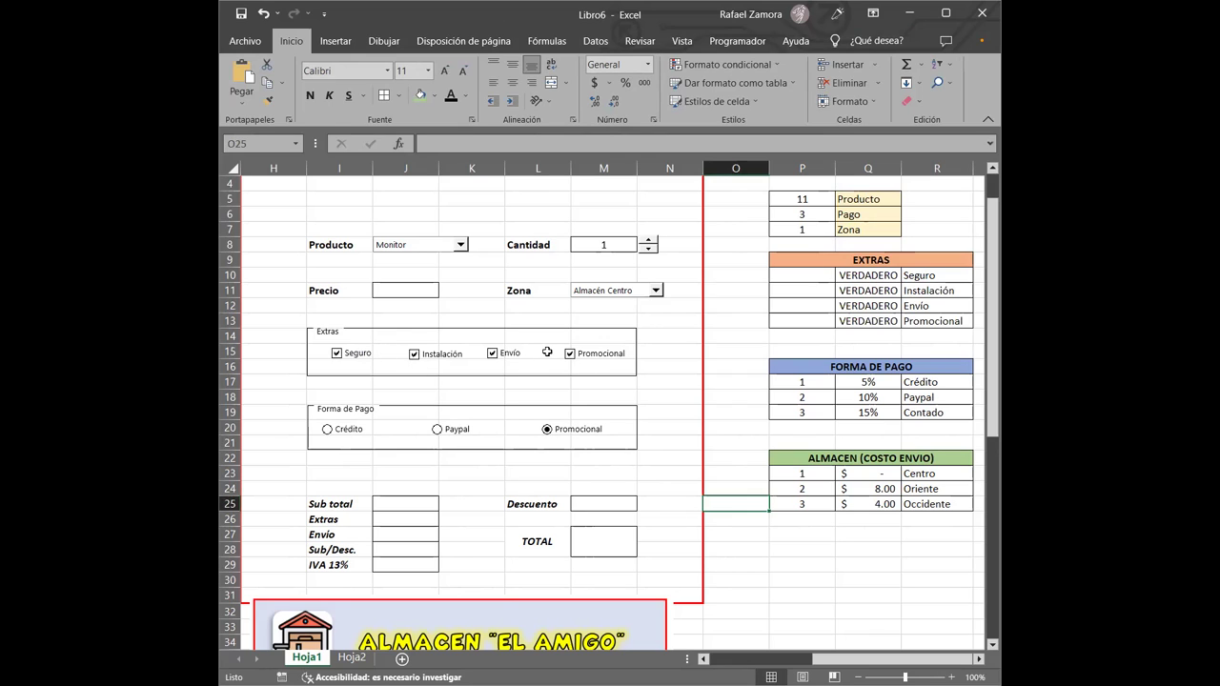
pyautogui.click(571, 356)
pyautogui.click(492, 354)
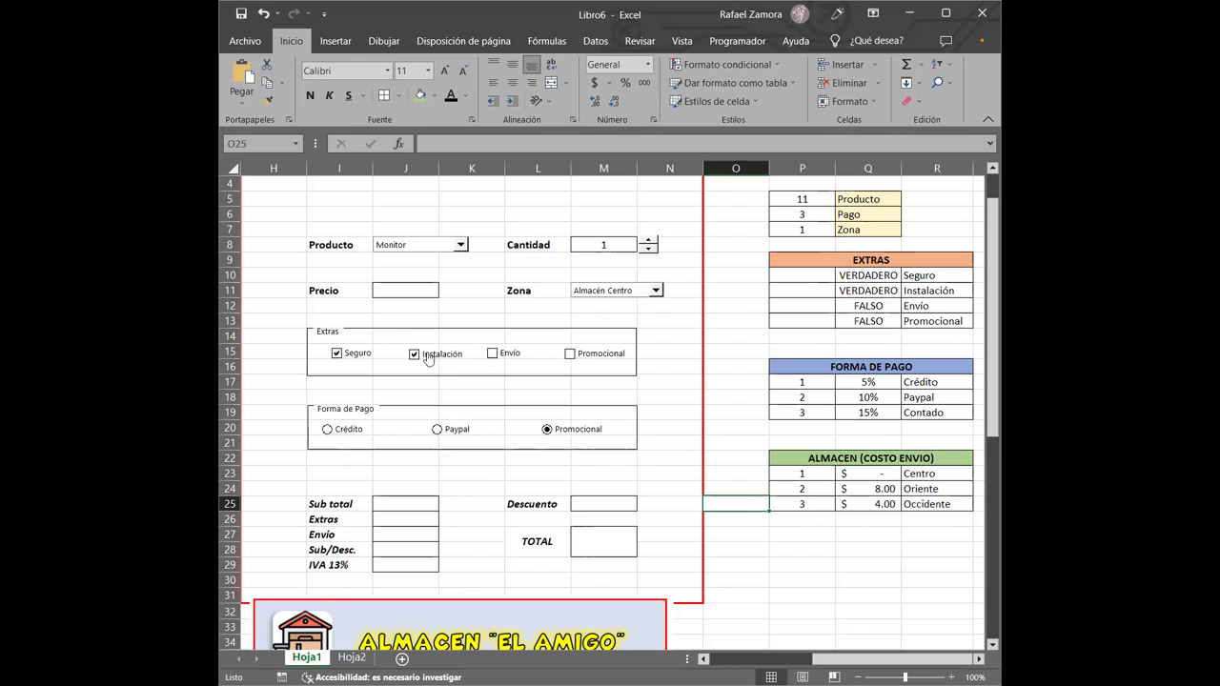
pyautogui.click(414, 354)
pyautogui.click(337, 355)
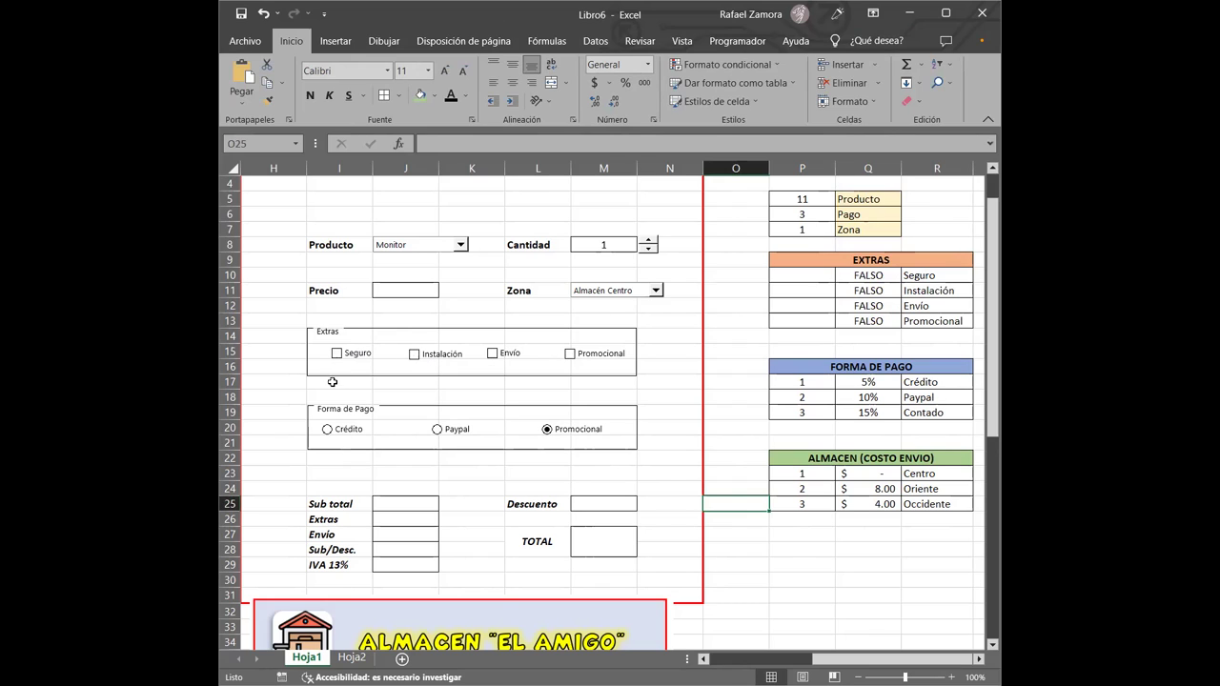
# Step: Switch payment between Paypal and Promocional, leaving Promocional chosen so P6 shows 3
pyautogui.click(437, 429)
pyautogui.click(548, 430)
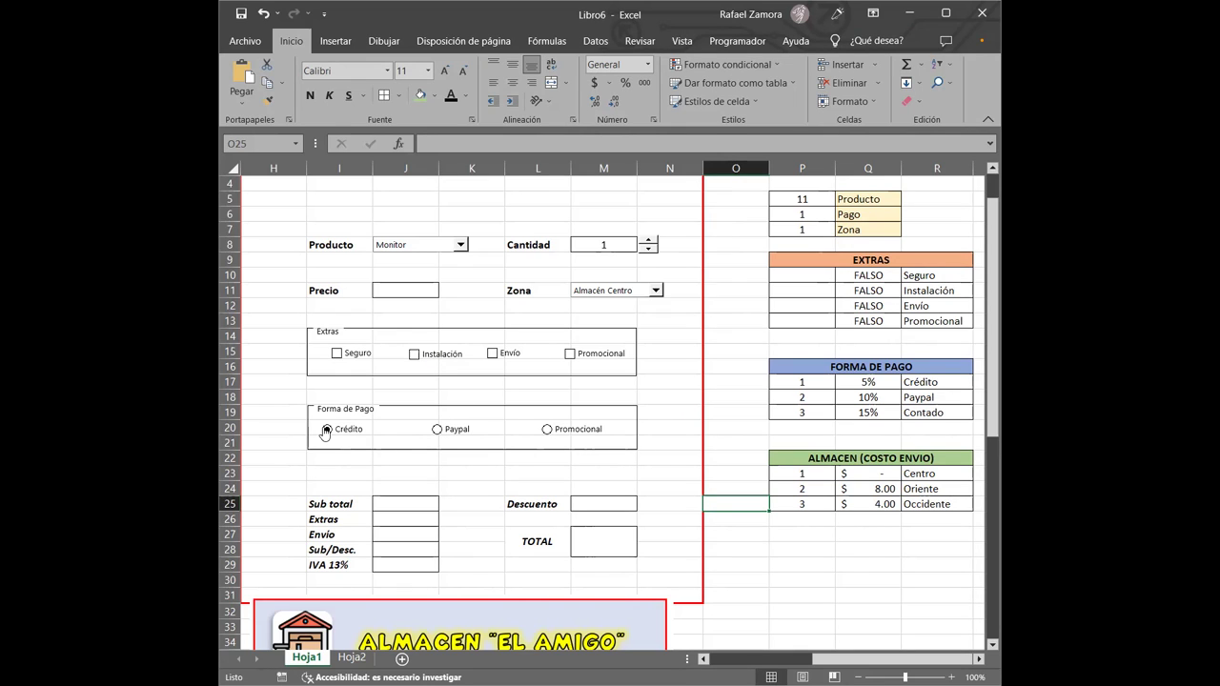
pyautogui.click(438, 430)
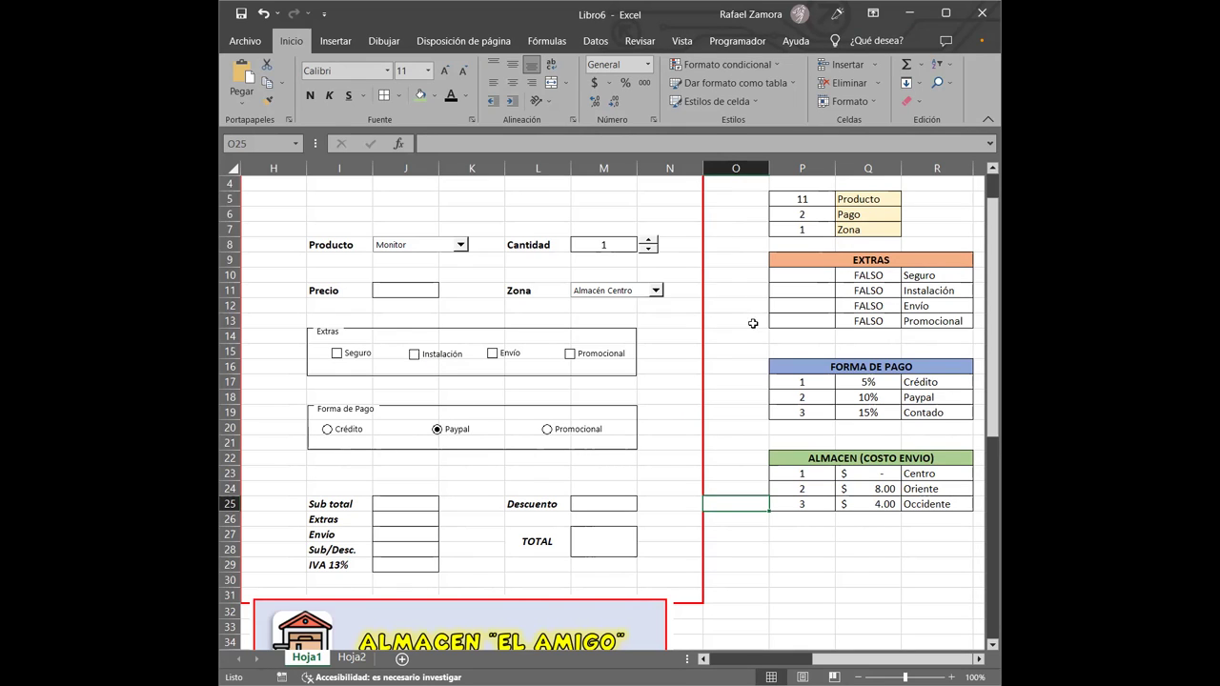
pyautogui.click(548, 430)
pyautogui.click(663, 497)
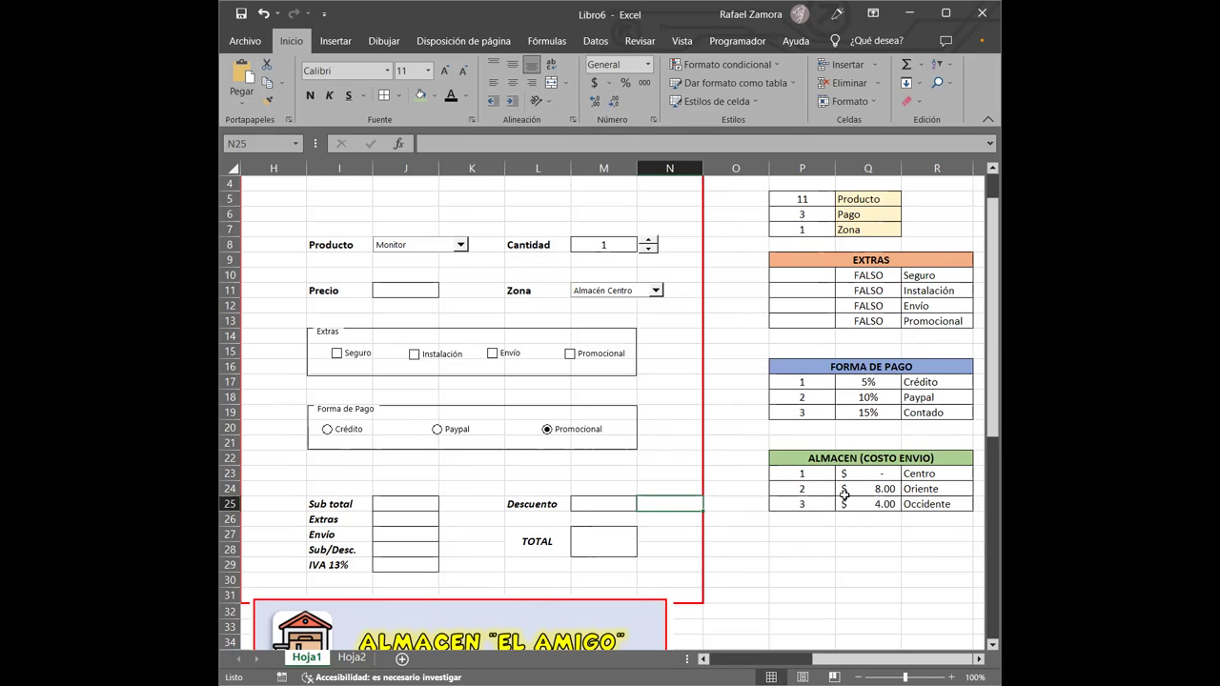
pyautogui.scroll(1, 729, 284)
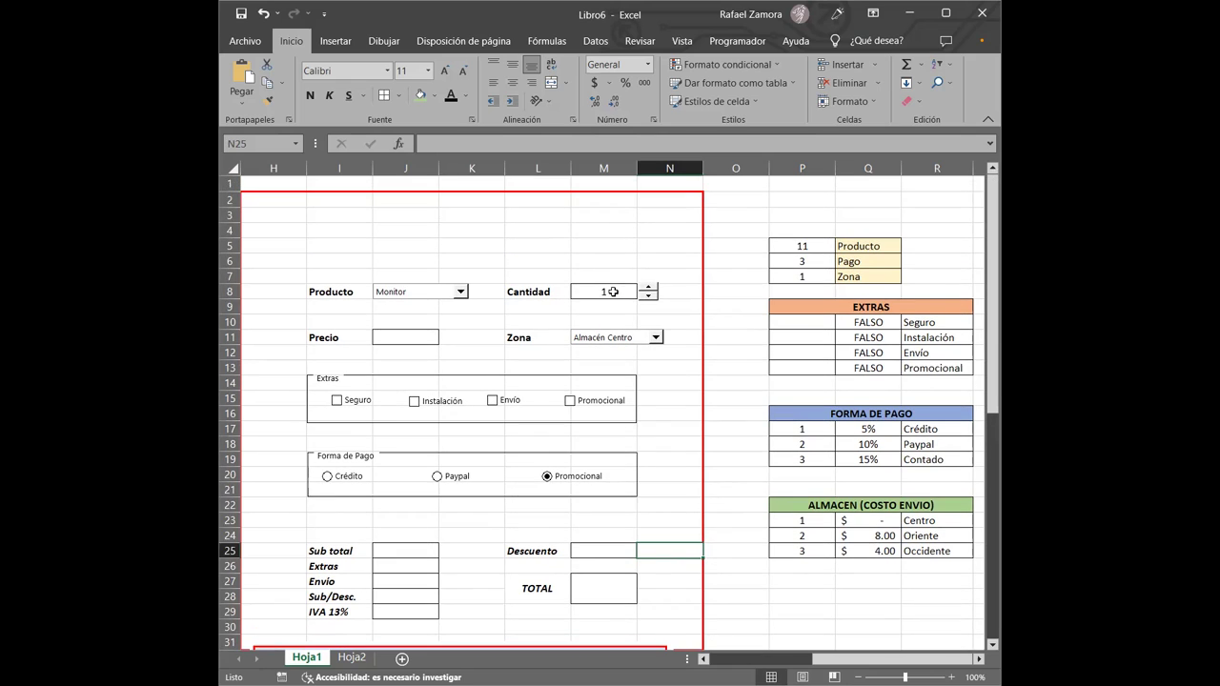
pyautogui.click(420, 338)
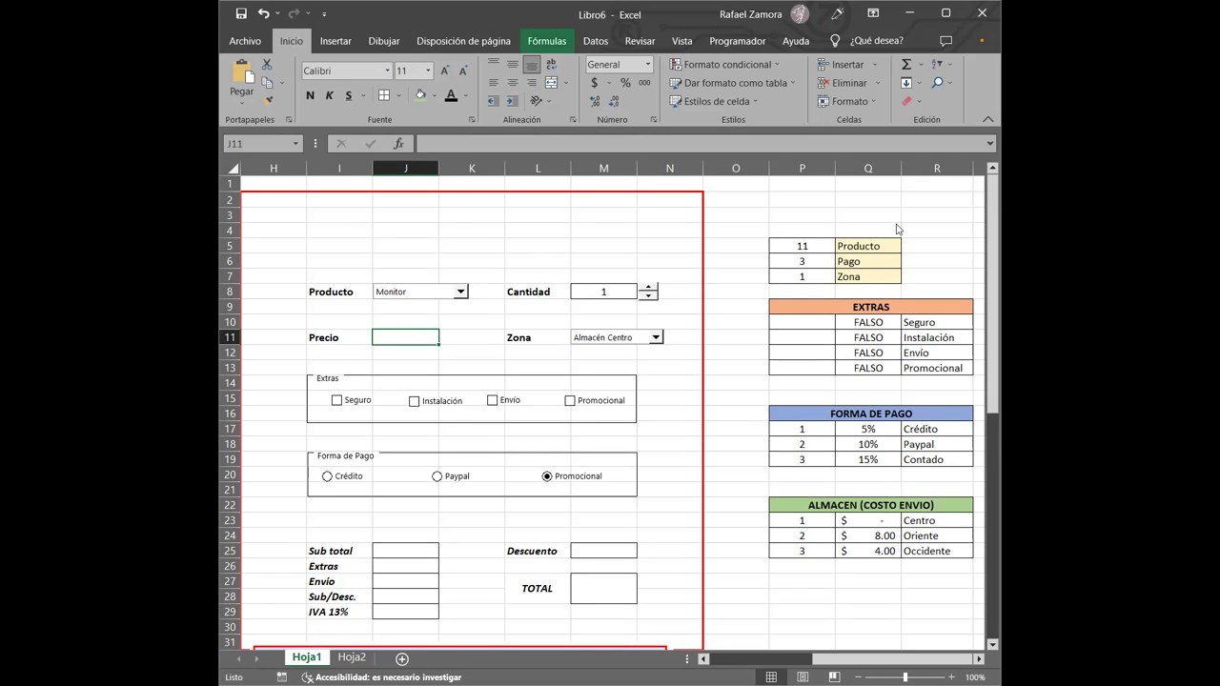
pyautogui.hscroll(-2, 808, 594)
pyautogui.hscroll(-2, 809, 594)
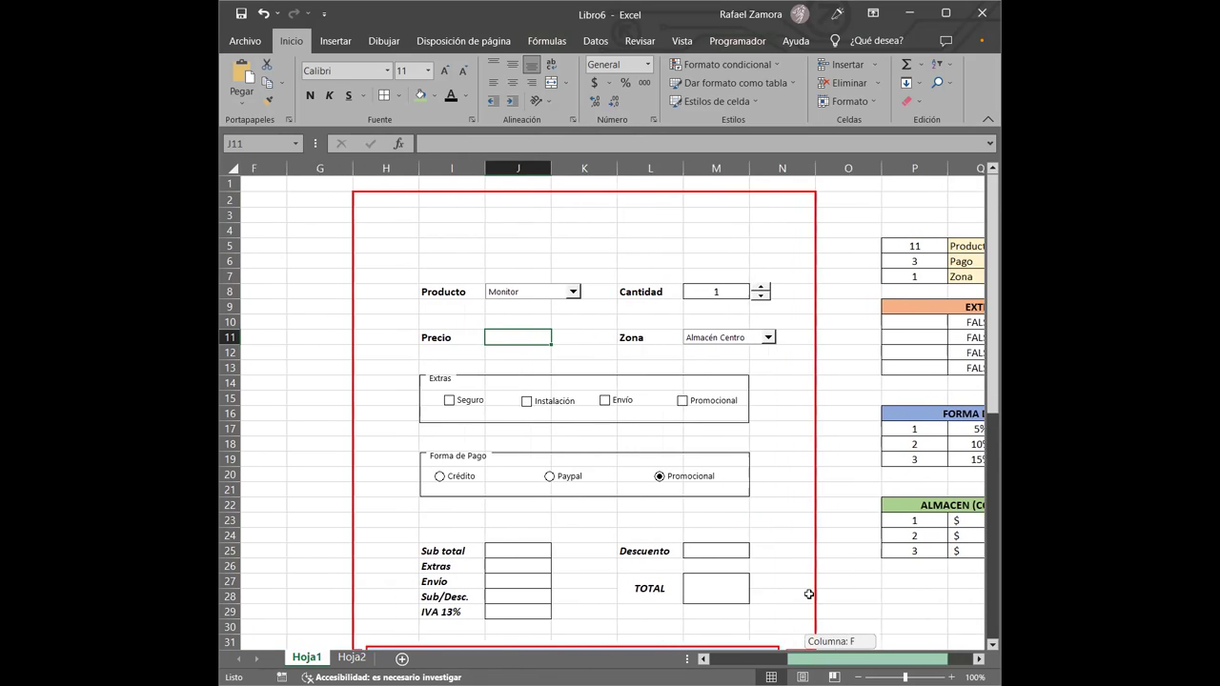
pyautogui.hotkey('ctrl', 'pagedown')
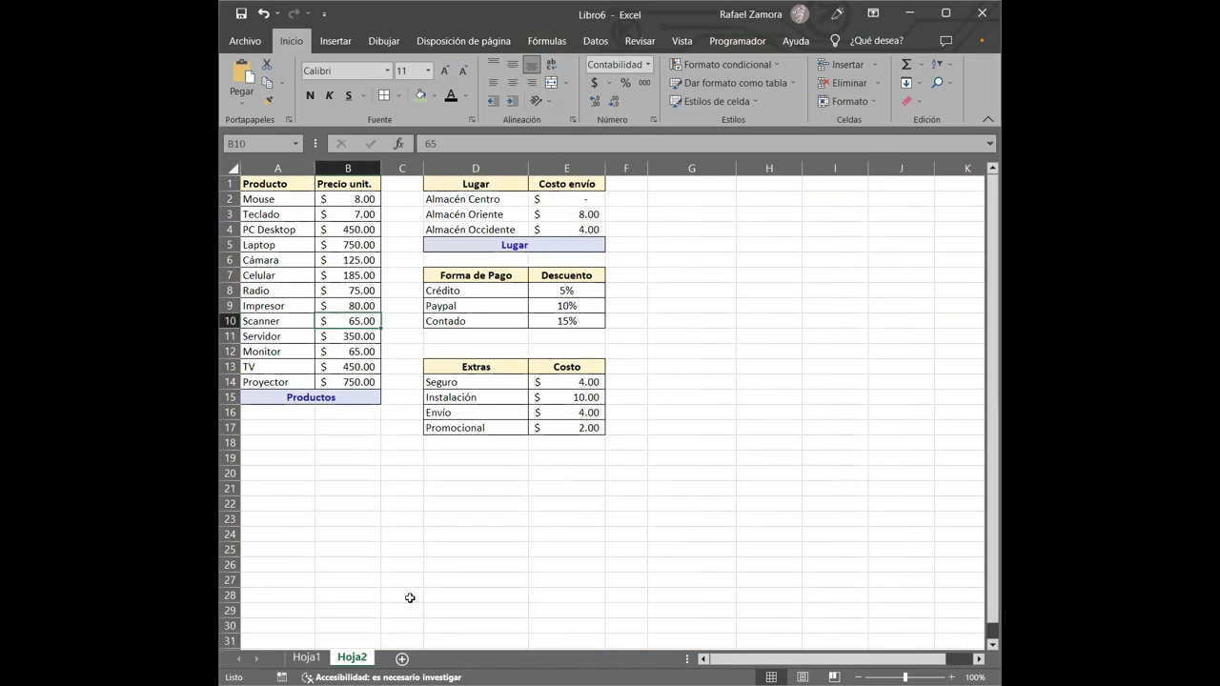
pyautogui.hotkey('ctrl', 'pageup')
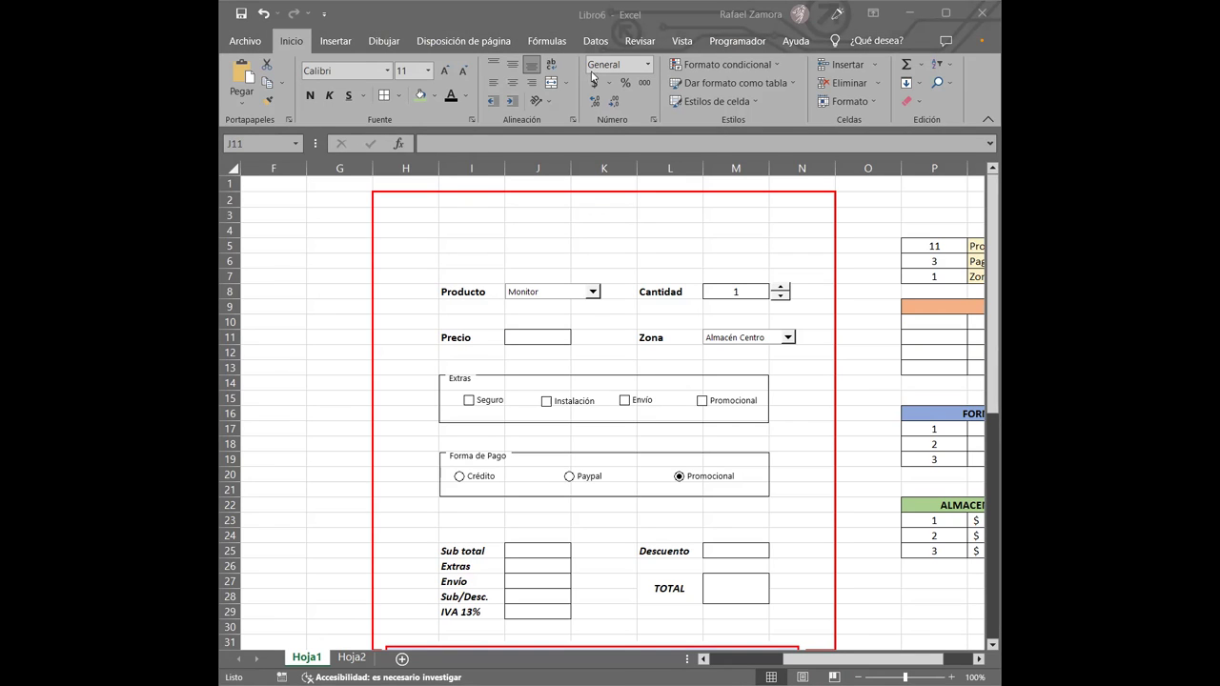
# Step: Enter =INDICE(Productos,P5,2) in J11 and give it the Contabilidad accounting format
pyautogui.click(506, 8)
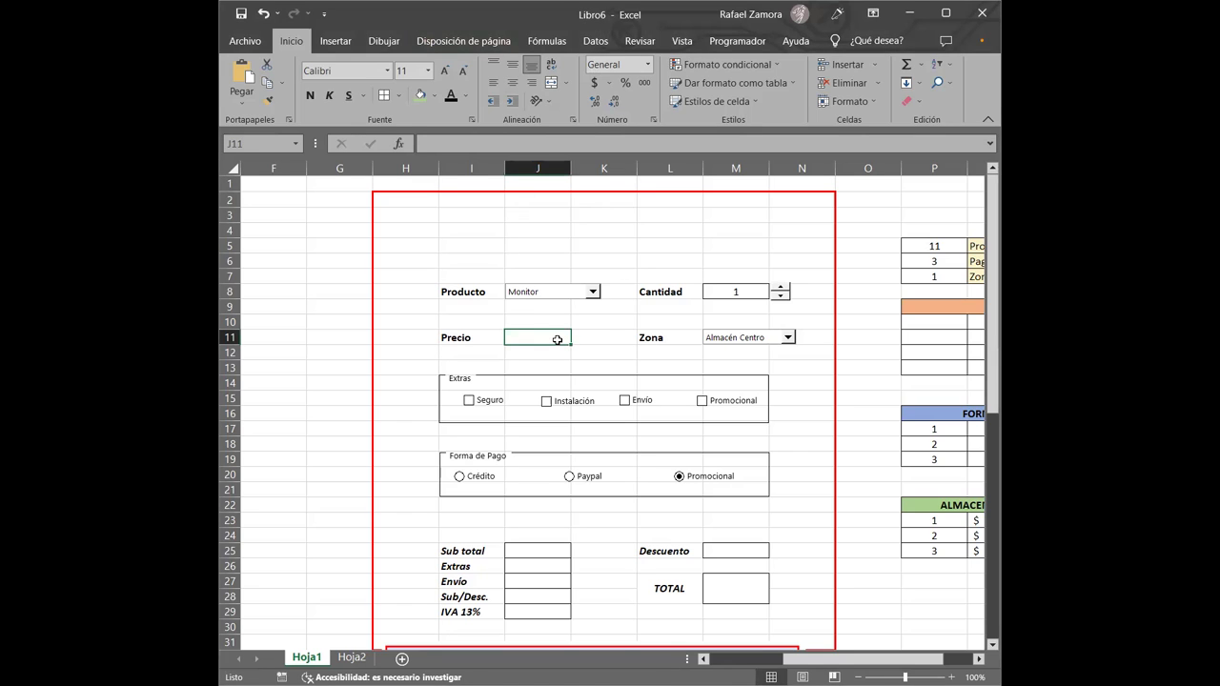
pyautogui.write('=')
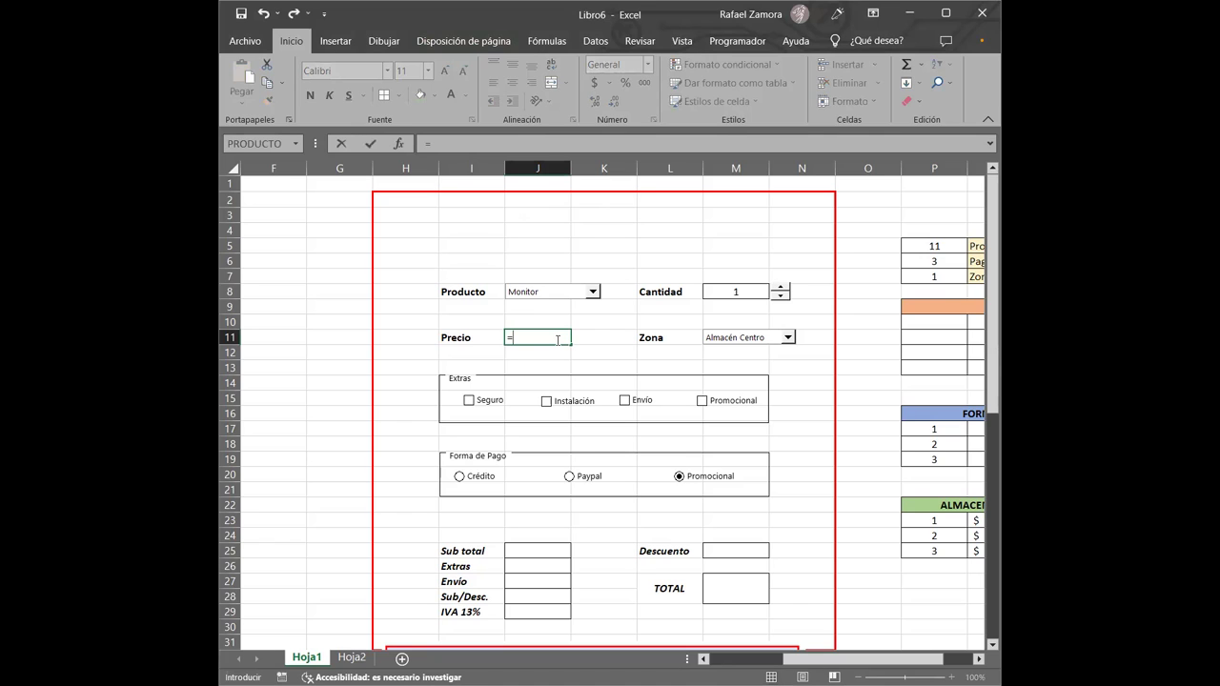
pyautogui.write('in')
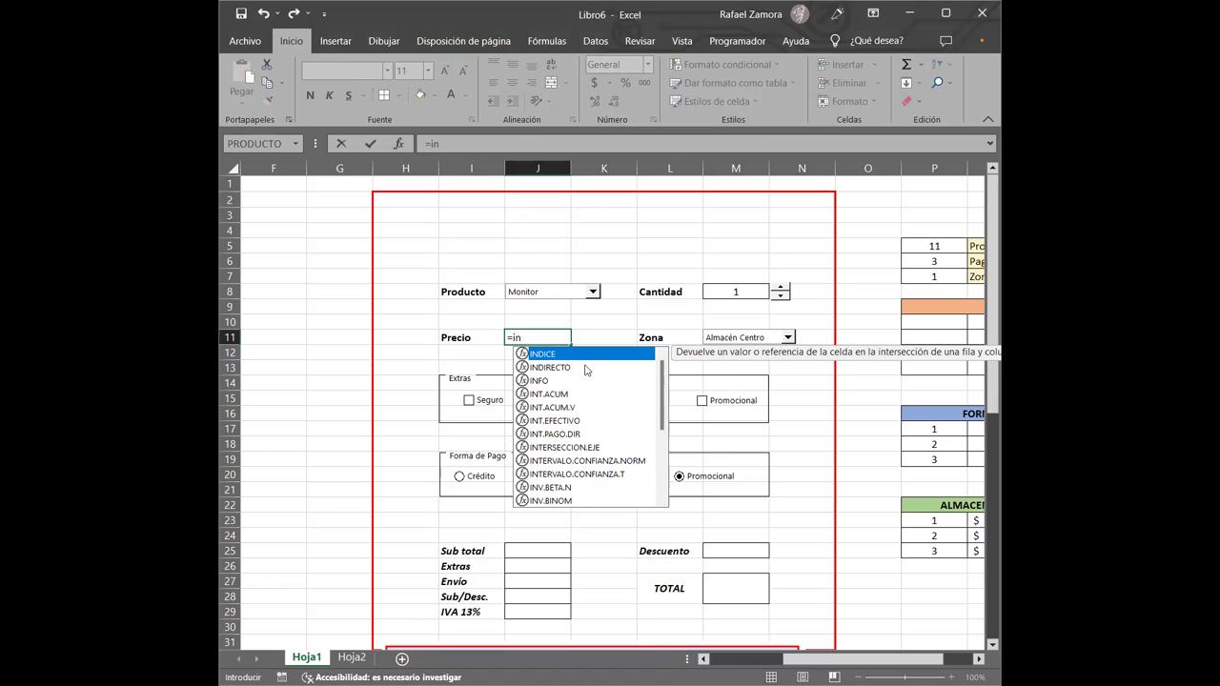
pyautogui.doubleClick(588, 355)
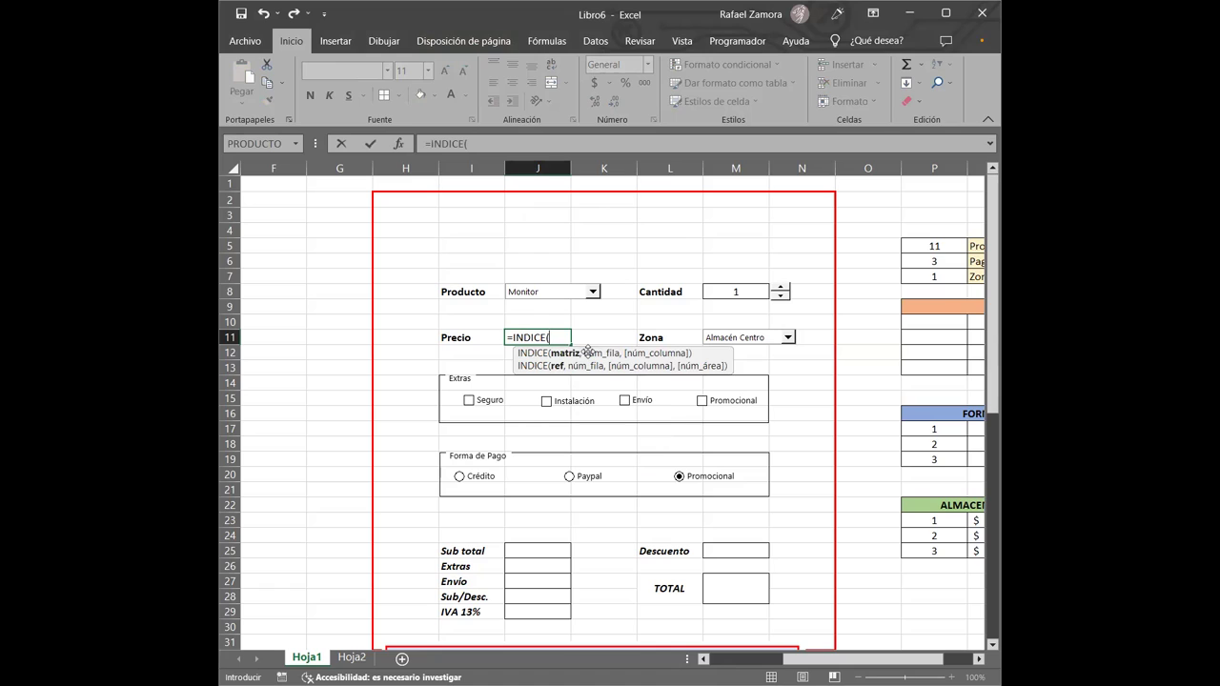
pyautogui.write('prod')
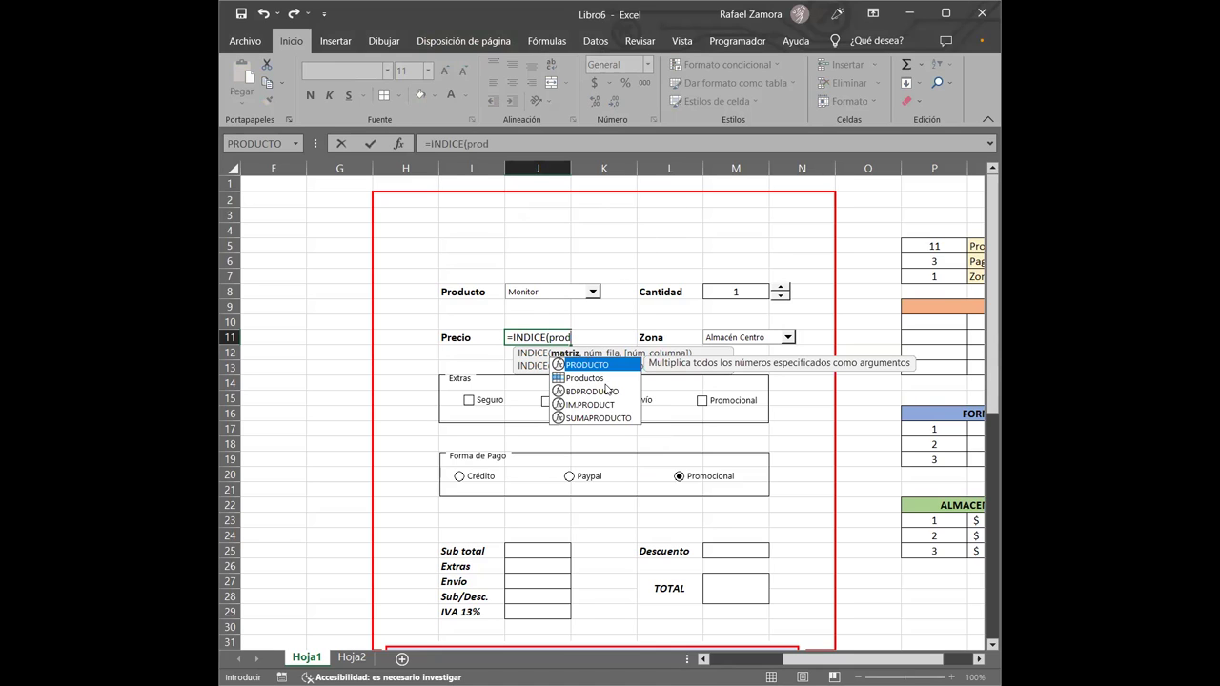
pyautogui.doubleClick(604, 378)
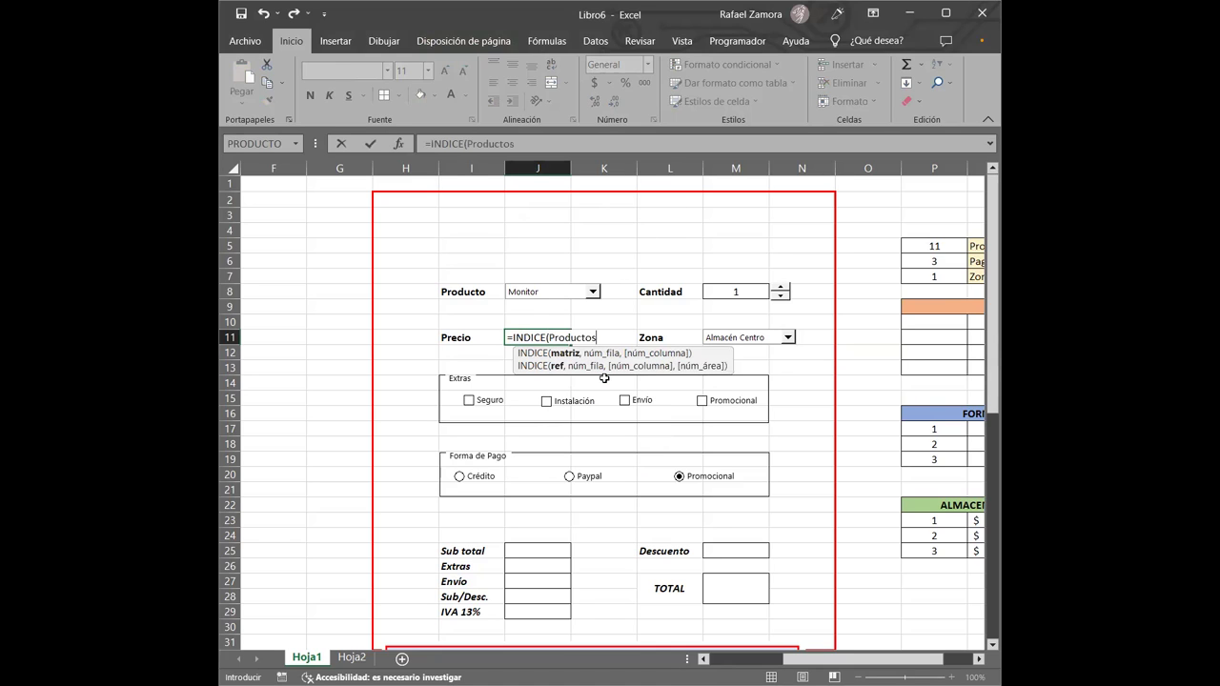
pyautogui.write(',')
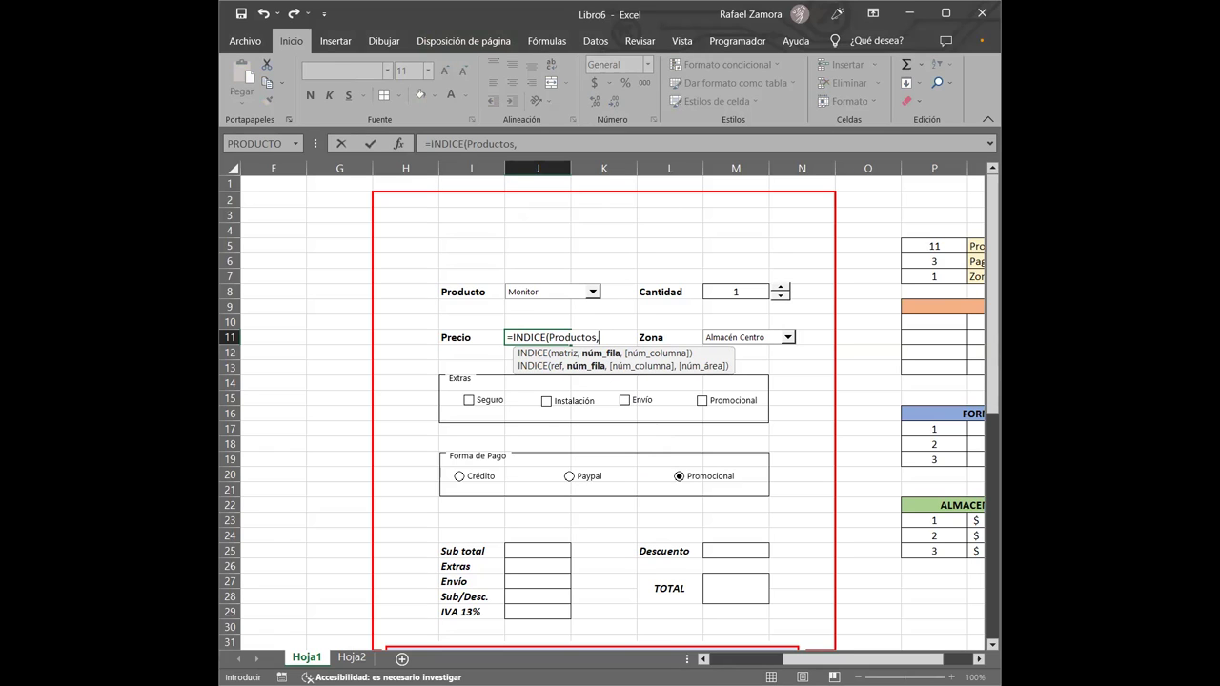
pyautogui.click(951, 246)
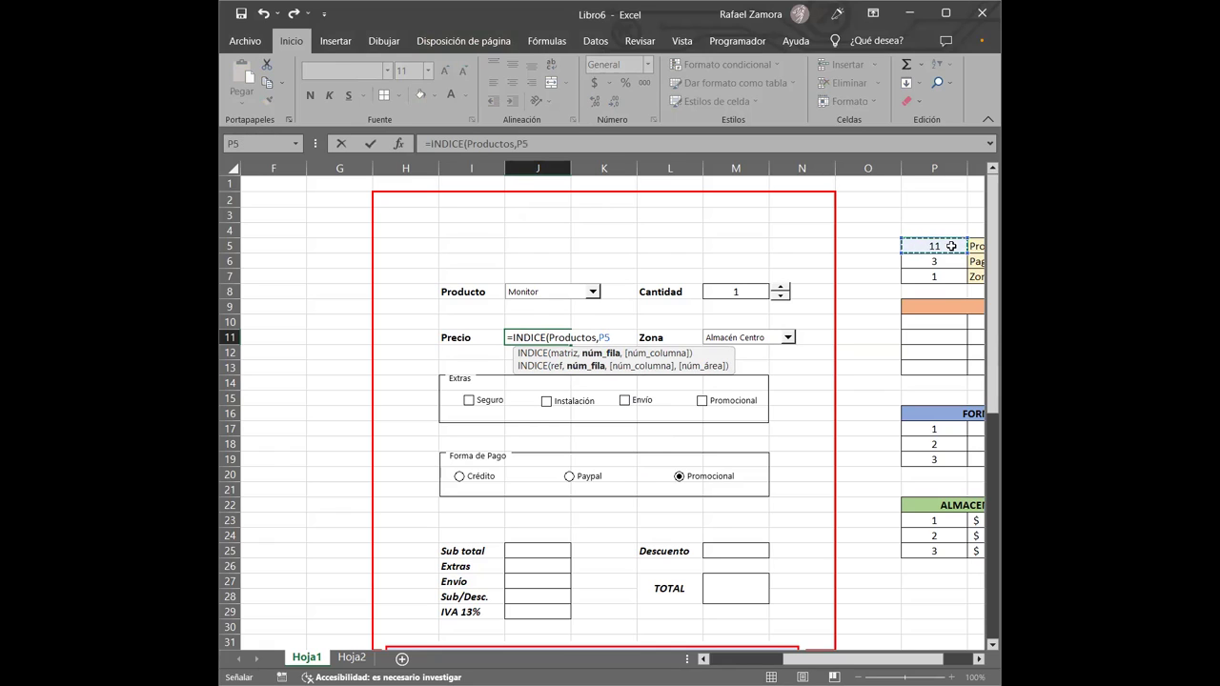
pyautogui.write(',')
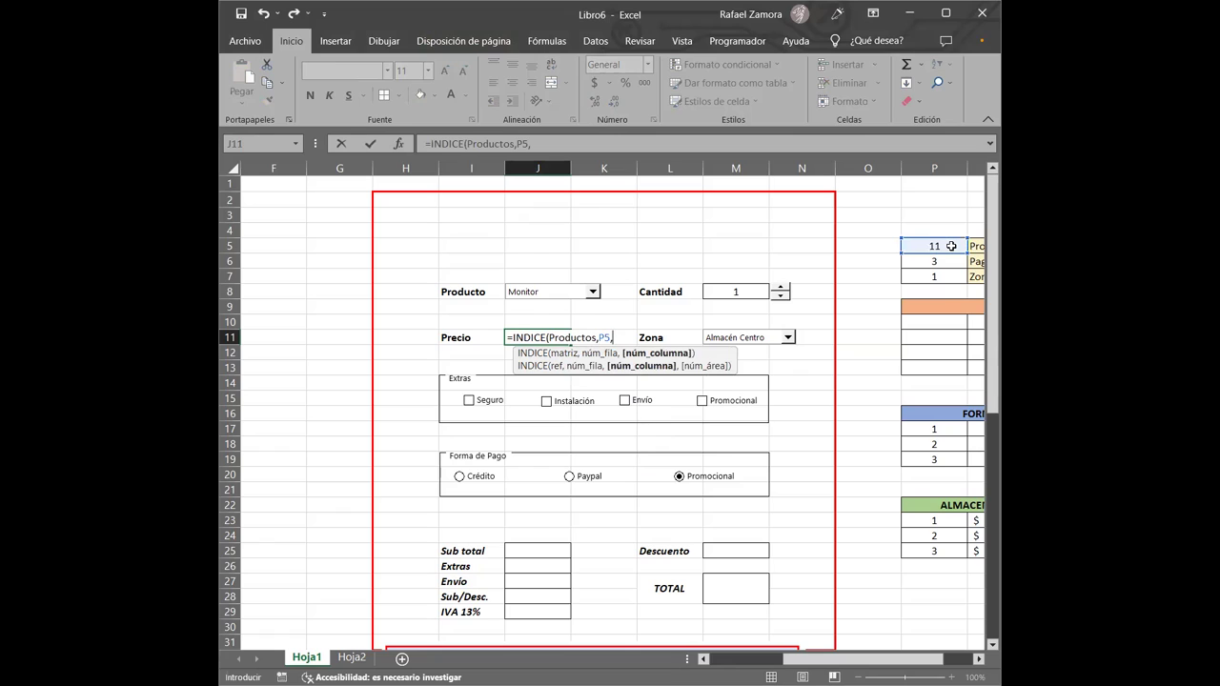
pyautogui.write('2')
pyautogui.write(')')
pyautogui.press('Return')
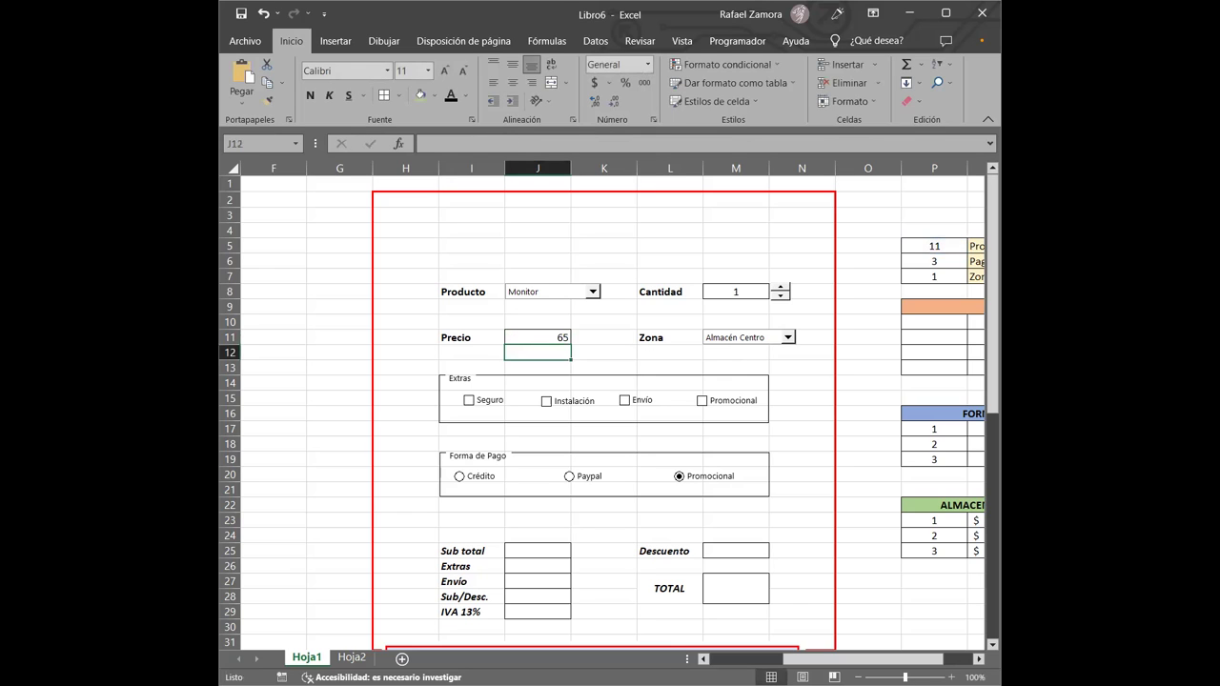
pyautogui.click(563, 340)
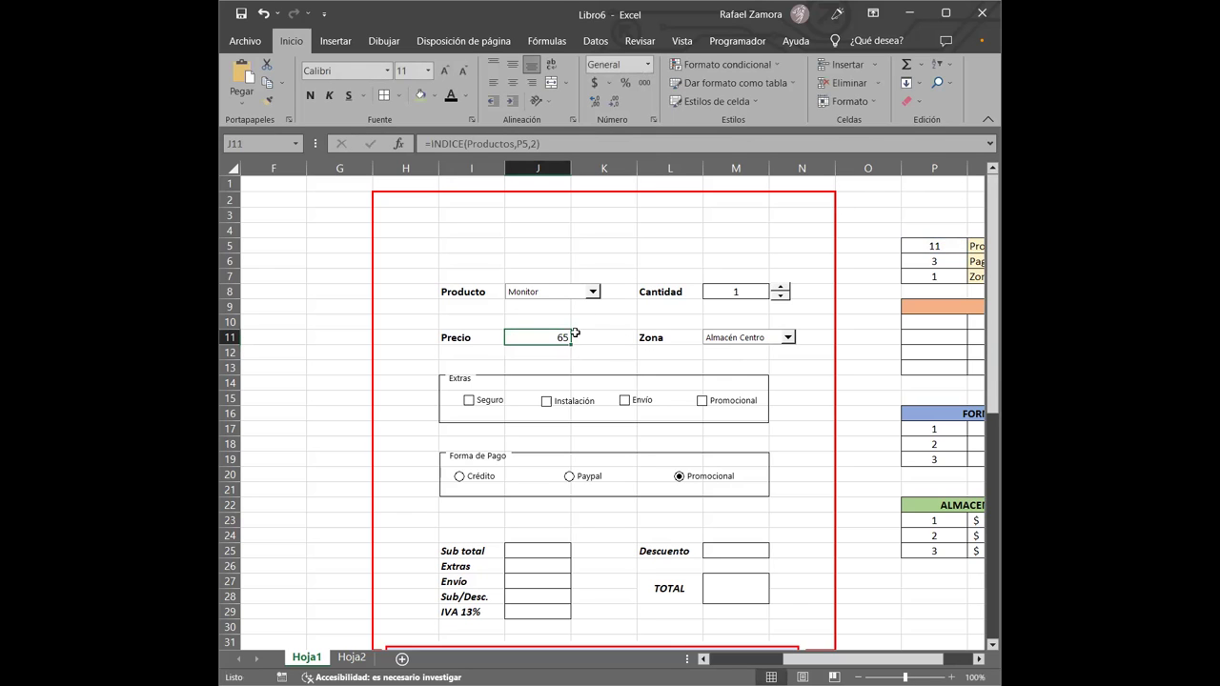
pyautogui.click(595, 83)
# Step: Try Mouse and Teclado in the Producto combo box, comparing prices against Hoja2
pyautogui.click(593, 291)
pyautogui.scroll(3, 553, 343)
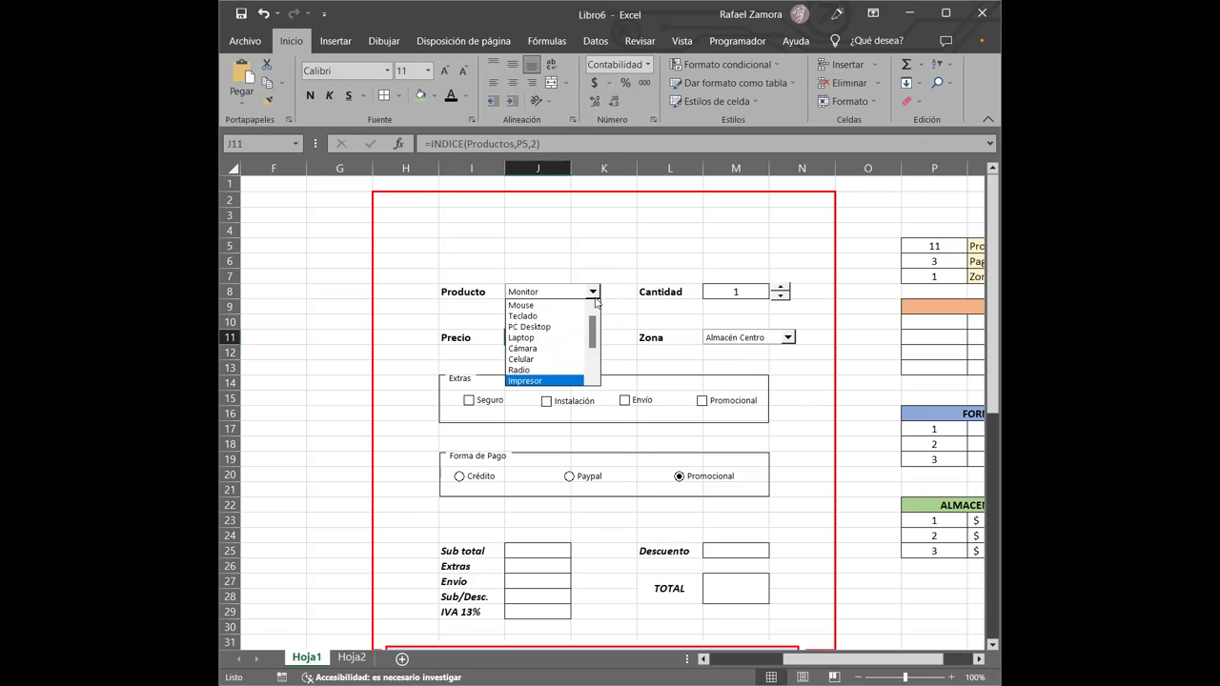
pyautogui.click(562, 305)
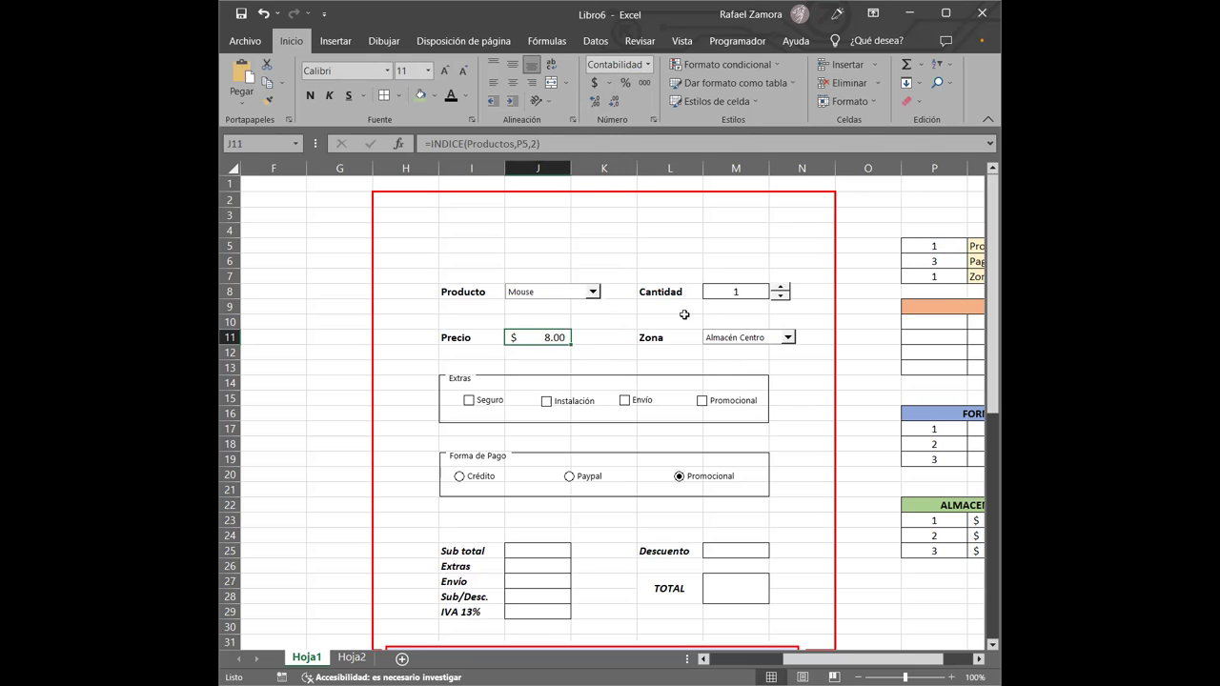
pyautogui.click(351, 658)
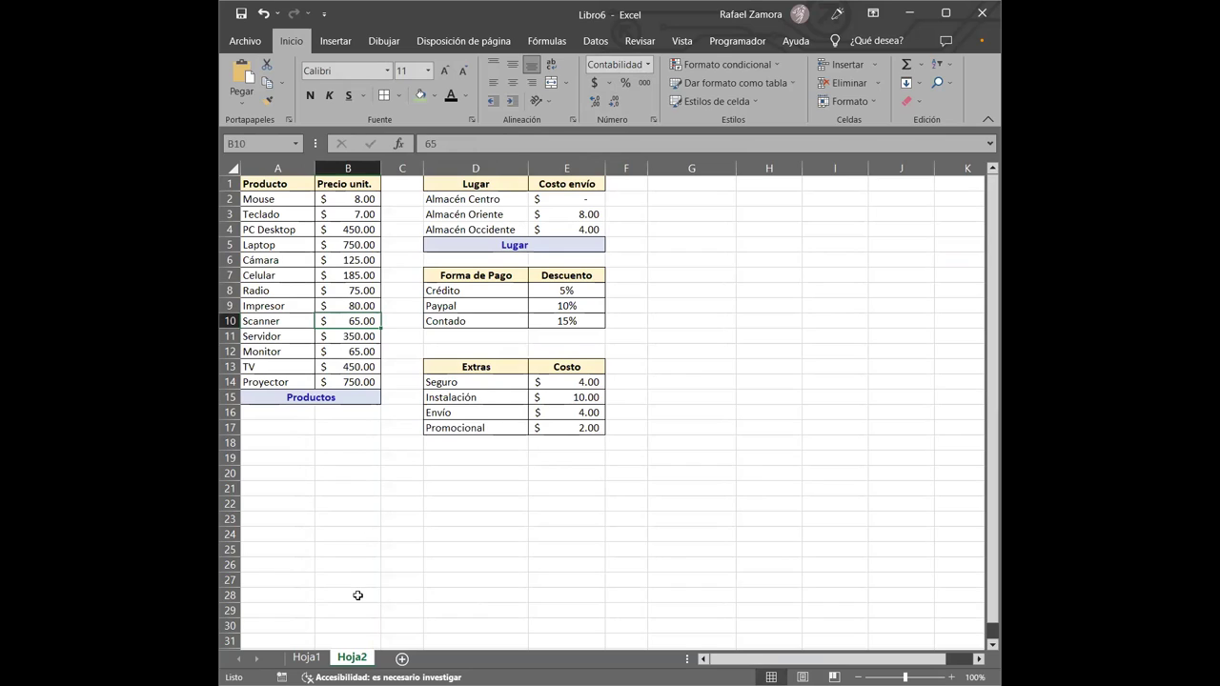
pyautogui.hotkey('ctrl', 'pageup')
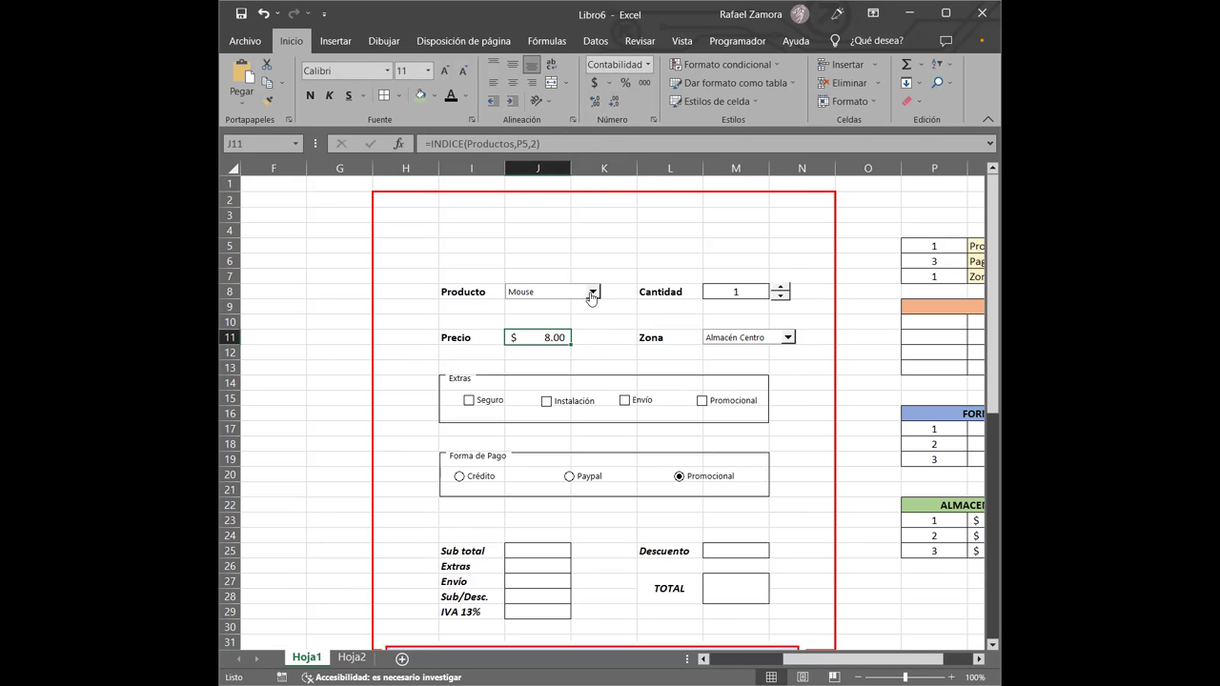
pyautogui.click(593, 294)
pyautogui.click(549, 315)
pyautogui.hotkey('ctrl', 'pagedown')
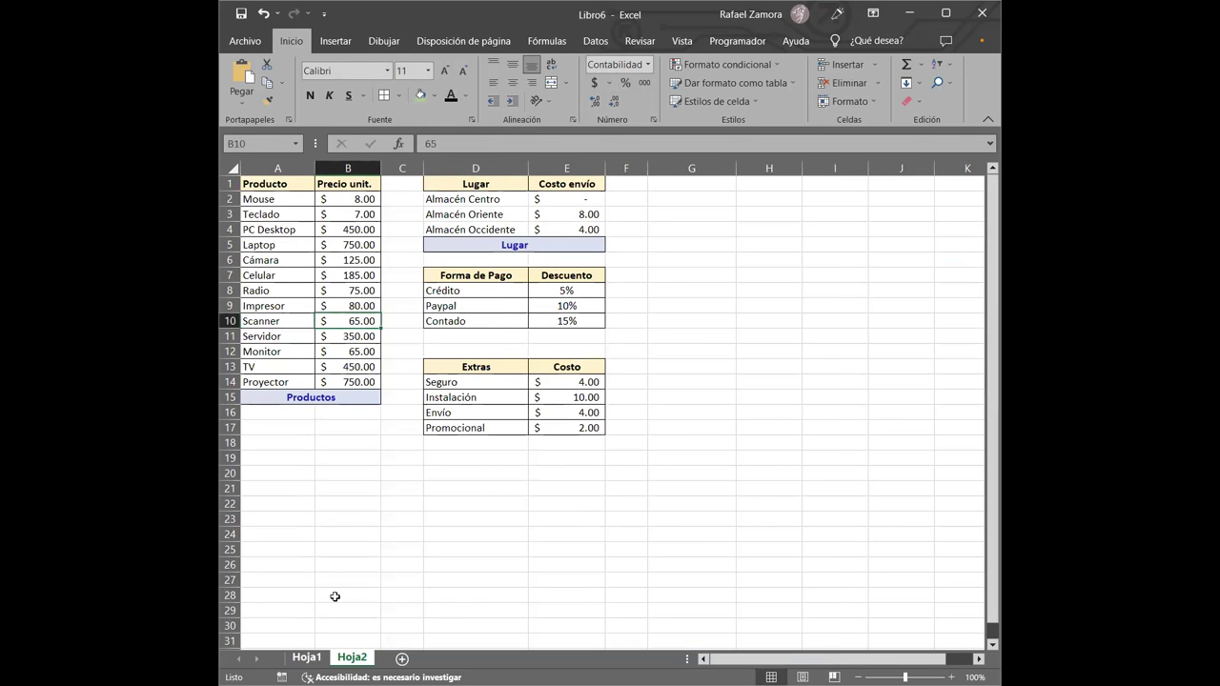
pyautogui.hotkey('ctrl', 'pageup')
# Step: Choose Impresor as the product so Precio shows $ 80.00
pyautogui.click(594, 295)
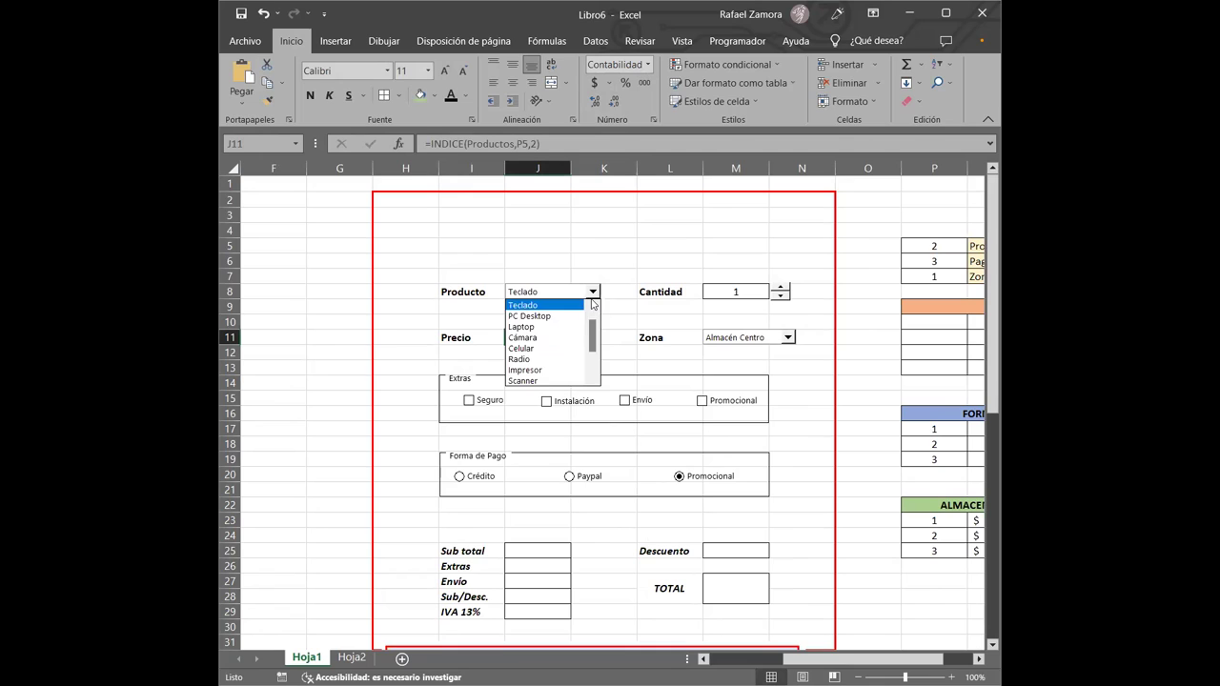
pyautogui.click(533, 370)
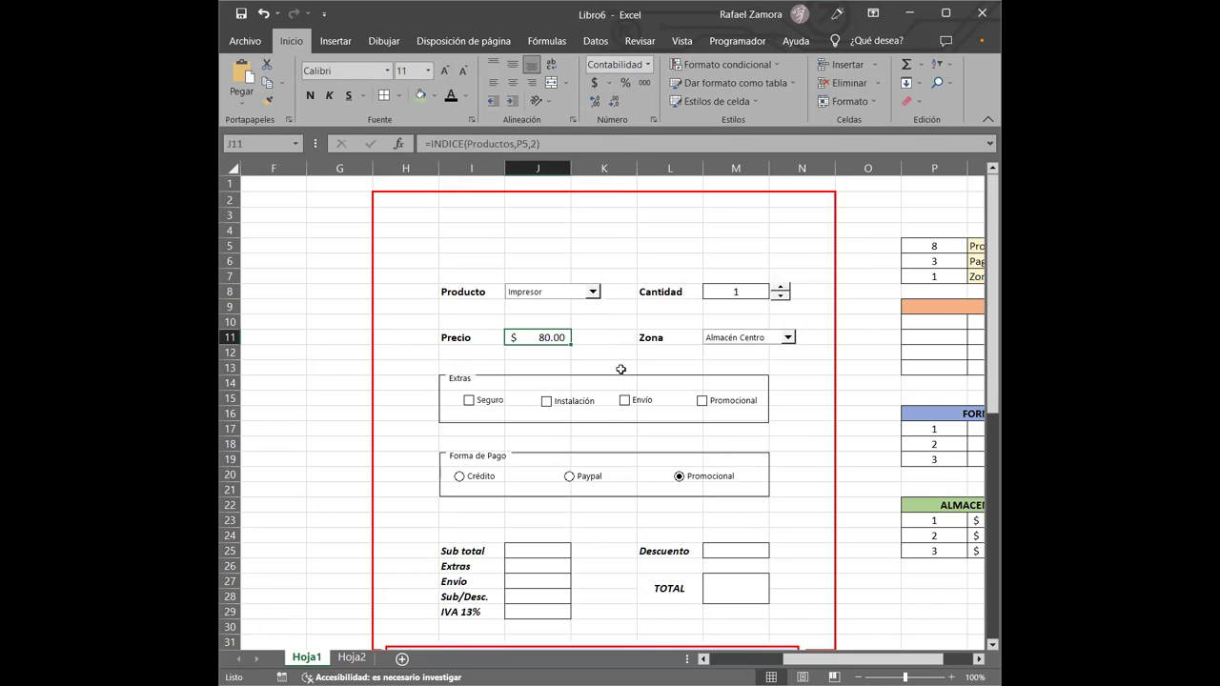
pyautogui.click(853, 266)
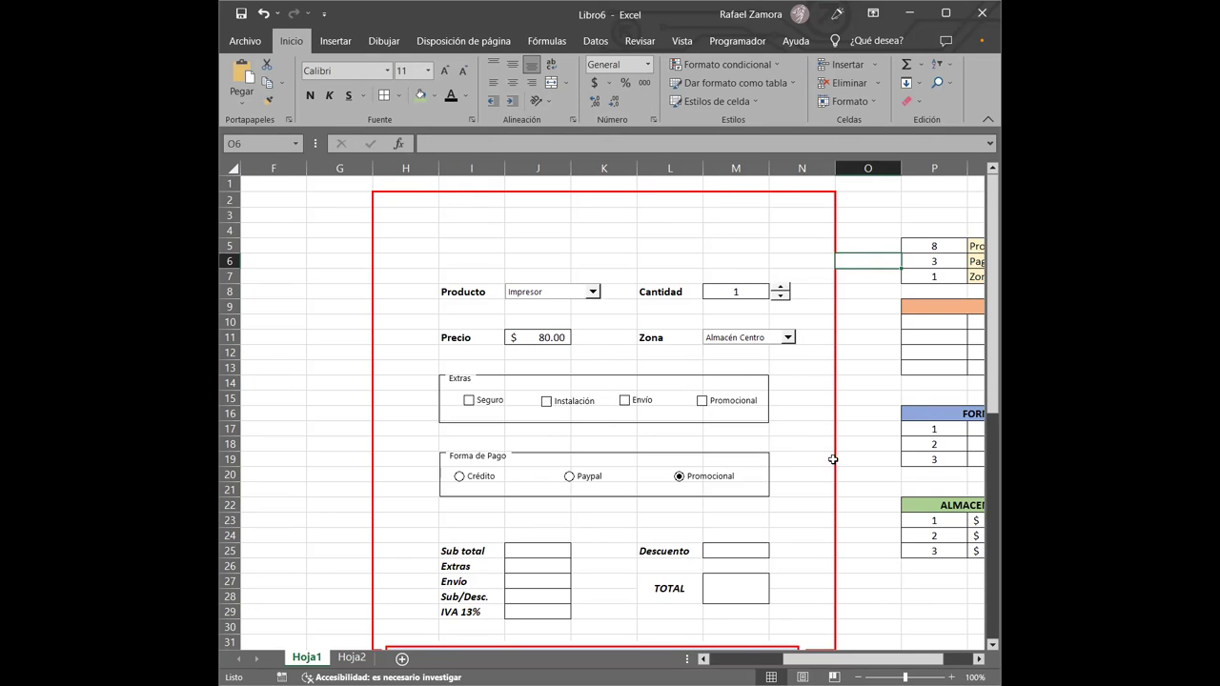
pyautogui.hscroll(2, 857, 598)
pyautogui.hscroll(1, 857, 598)
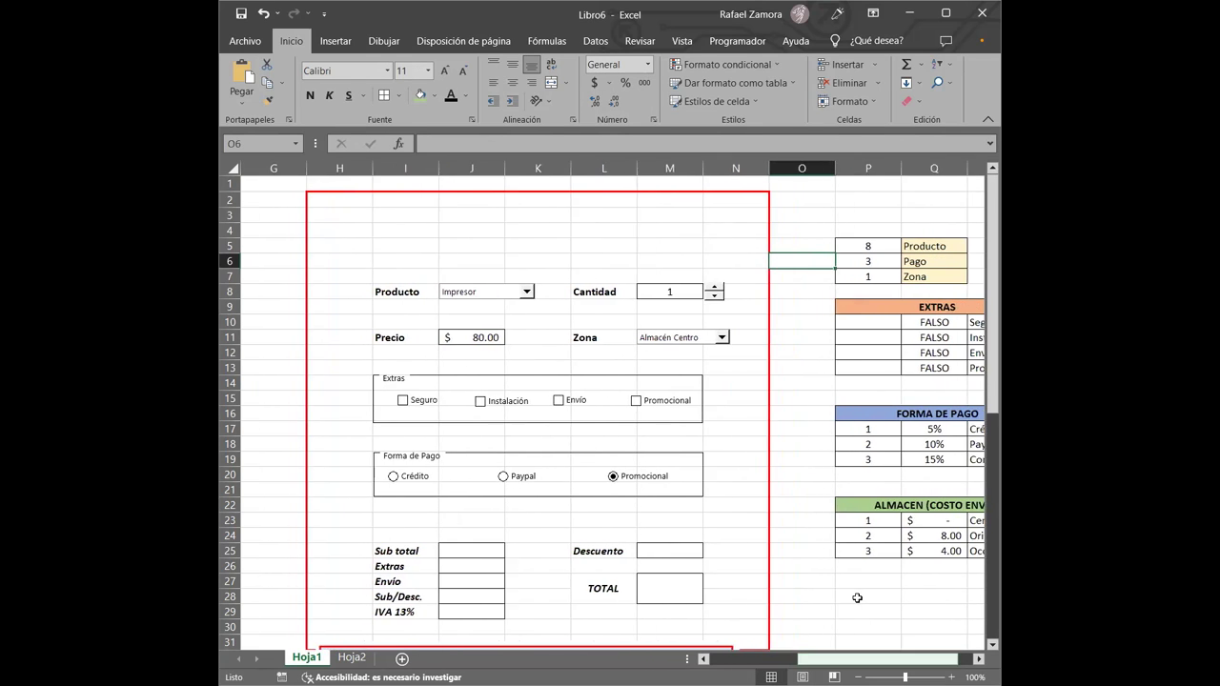
pyautogui.click(828, 414)
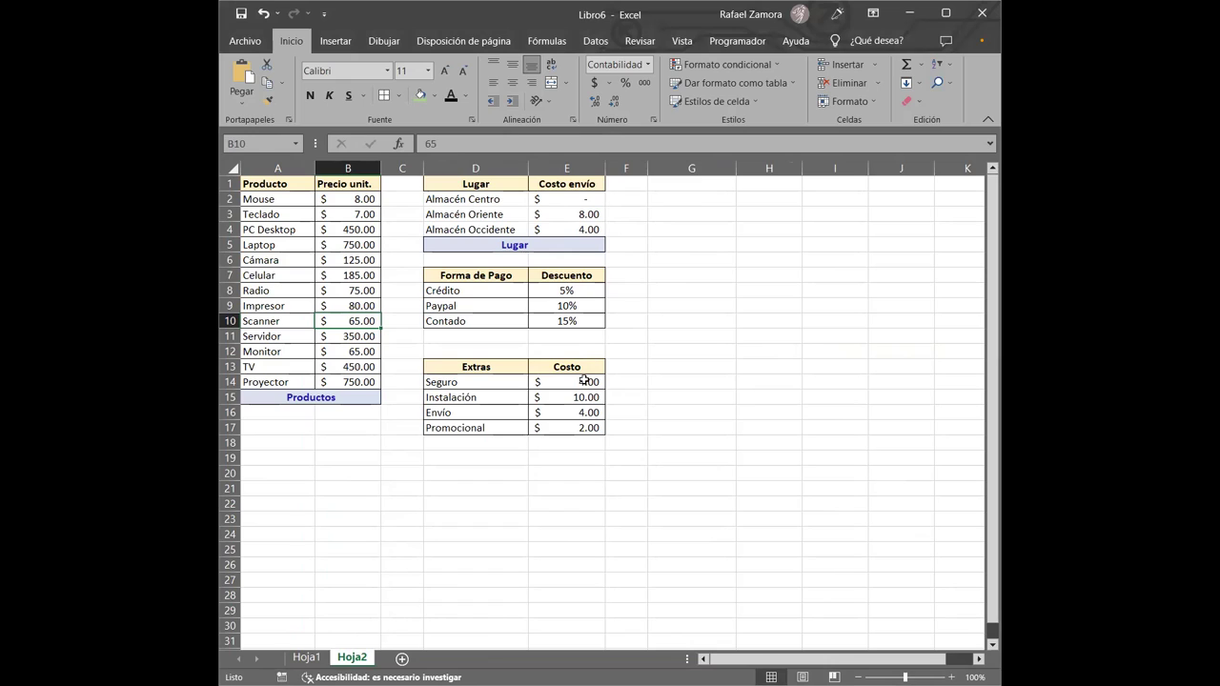
pyautogui.click(465, 385)
pyautogui.click(583, 385)
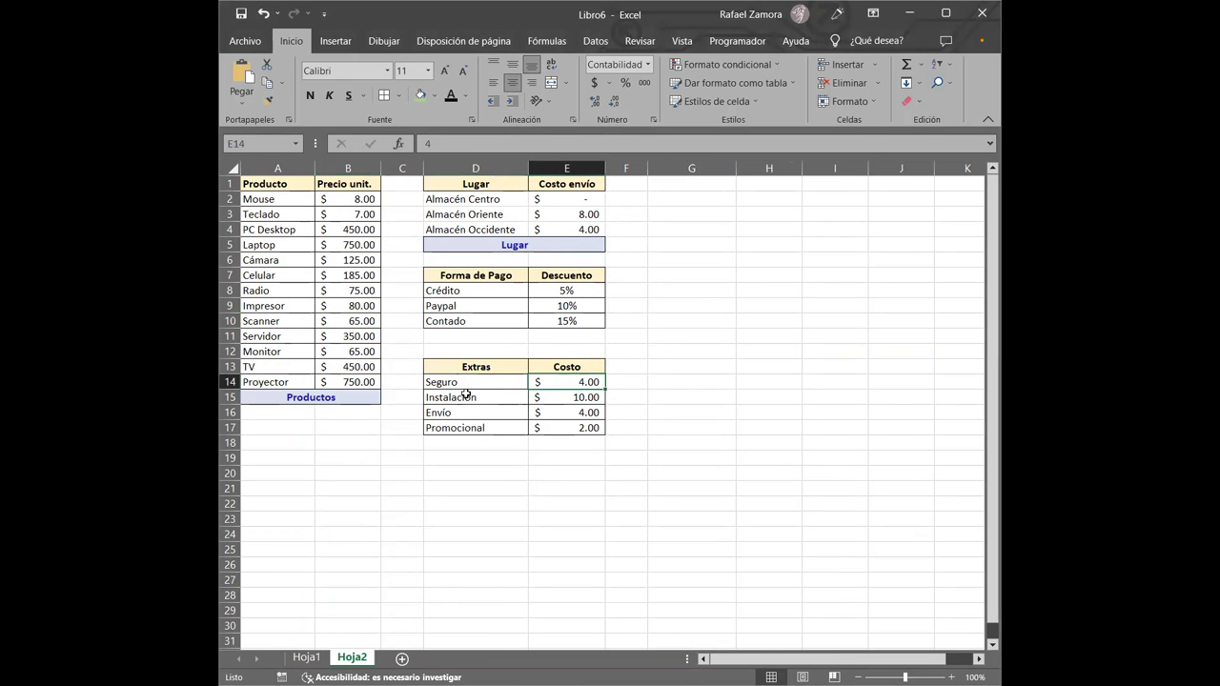
pyautogui.click(593, 394)
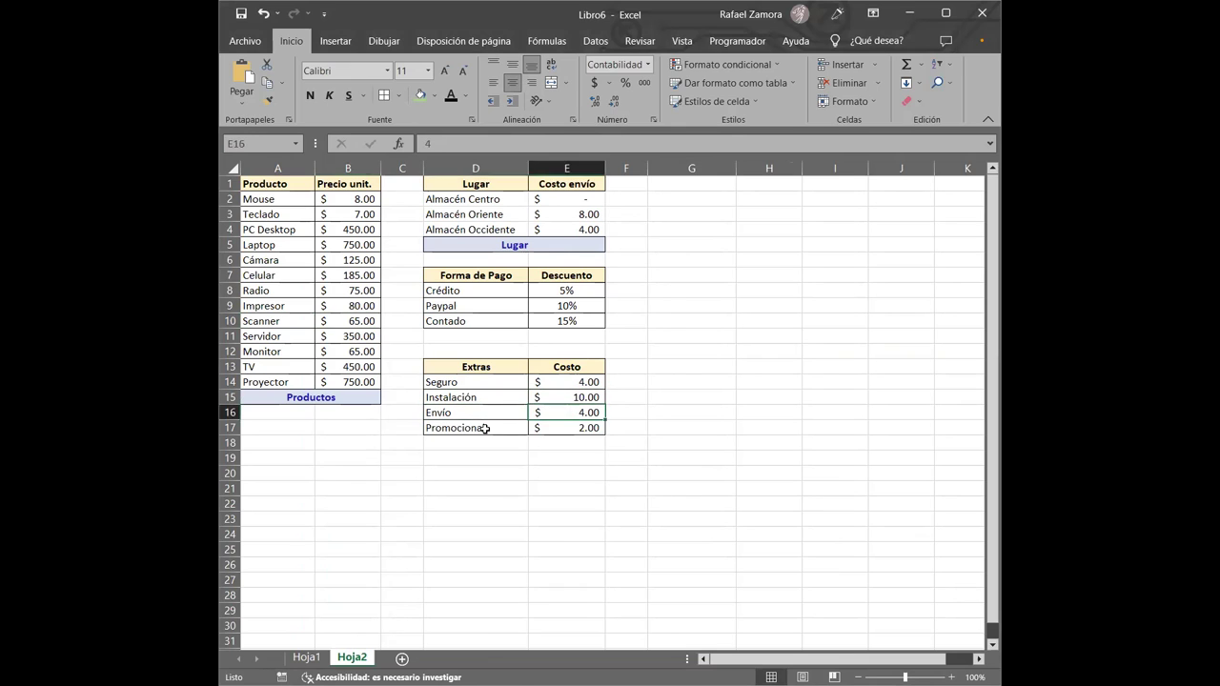
pyautogui.click(578, 428)
pyautogui.hotkey('ctrl', 'pageup')
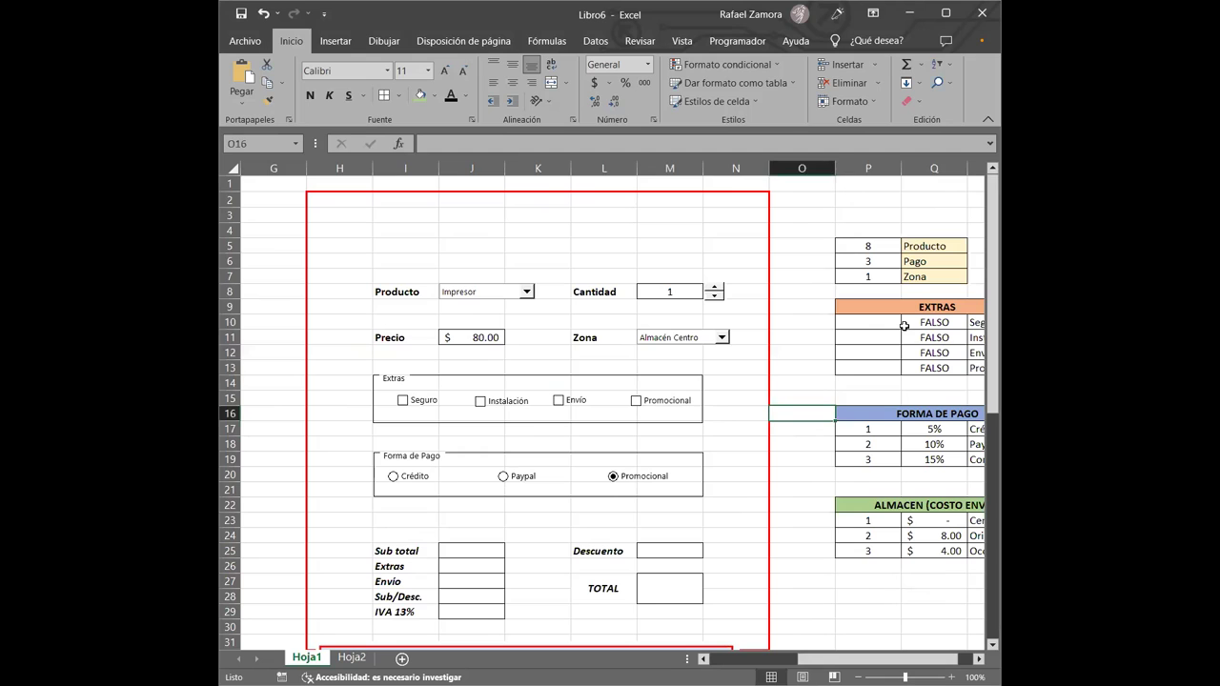
pyautogui.moveTo(867, 322); pyautogui.dragTo(867, 368)
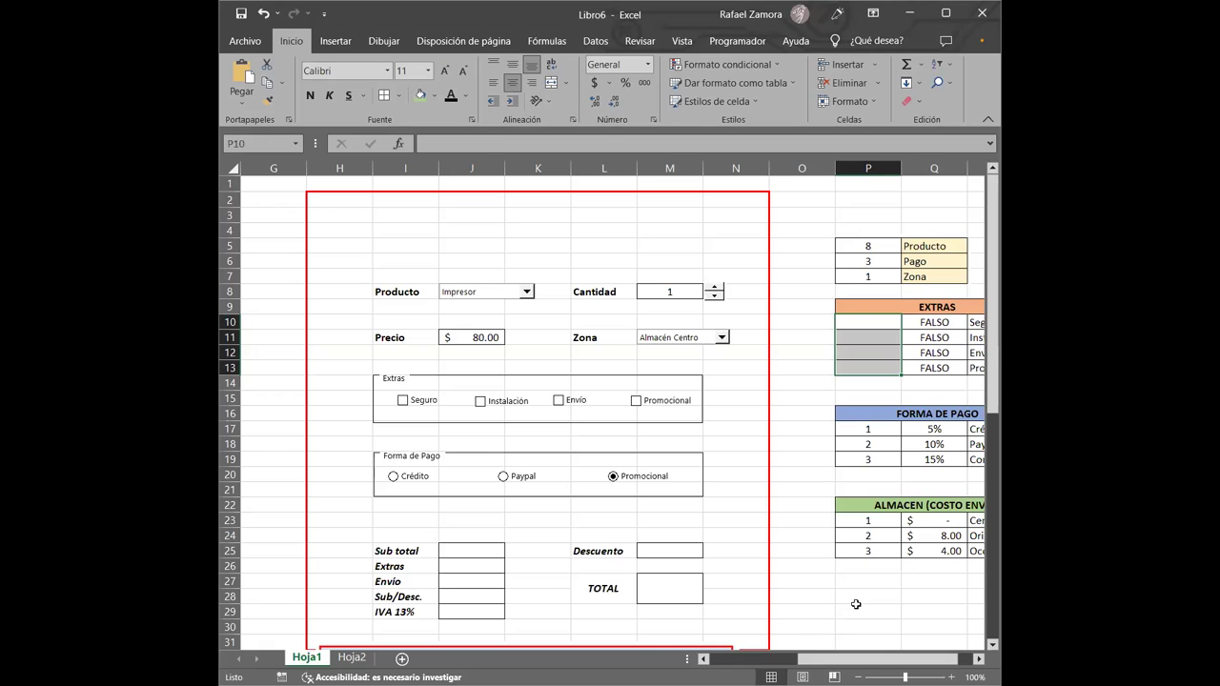
pyautogui.hscroll(1, 856, 605)
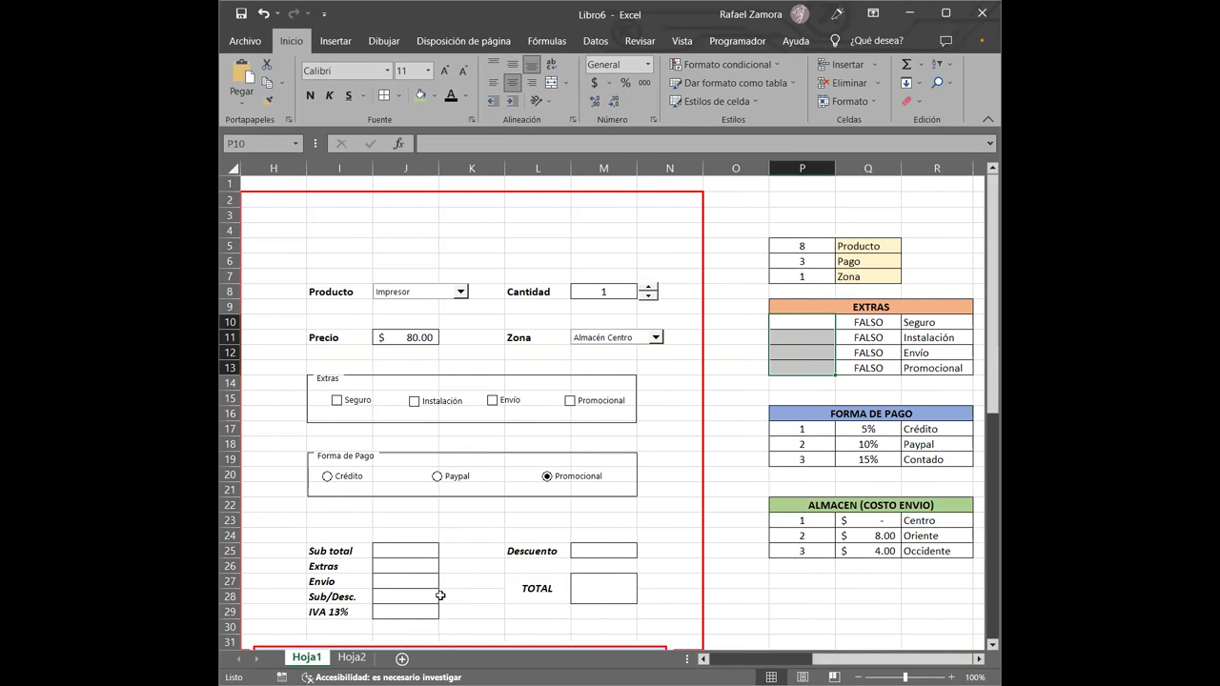
# Step: Inspect the formula in the Extras total cell J26 without changing it
pyautogui.click(380, 565)
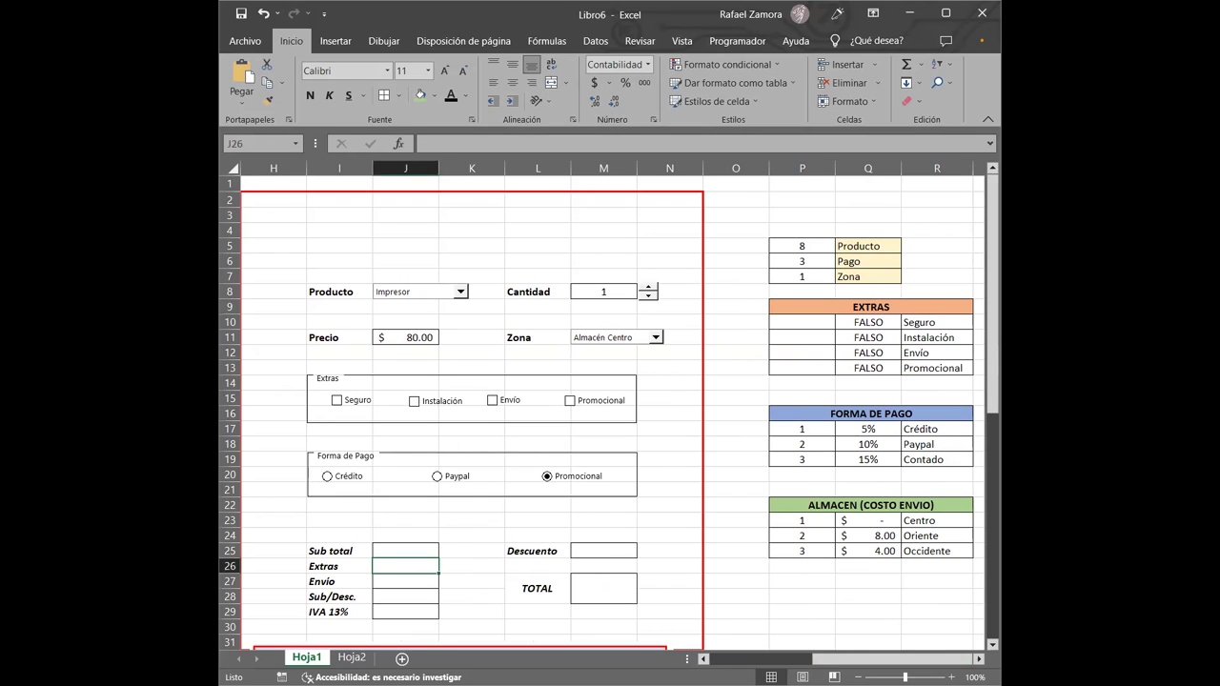
pyautogui.press('F2')
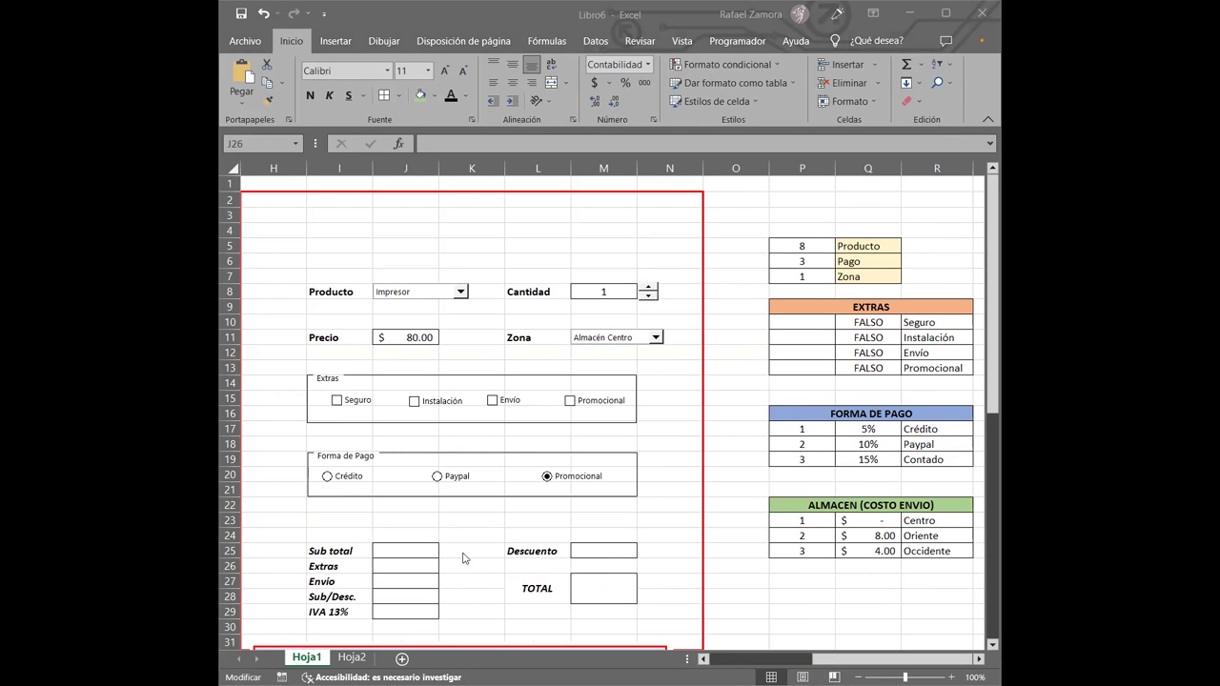
pyautogui.press('Escape')
# Step: Enter =PRODUCTO(J11,M8) in the Sub total cell J25
pyautogui.click(420, 551)
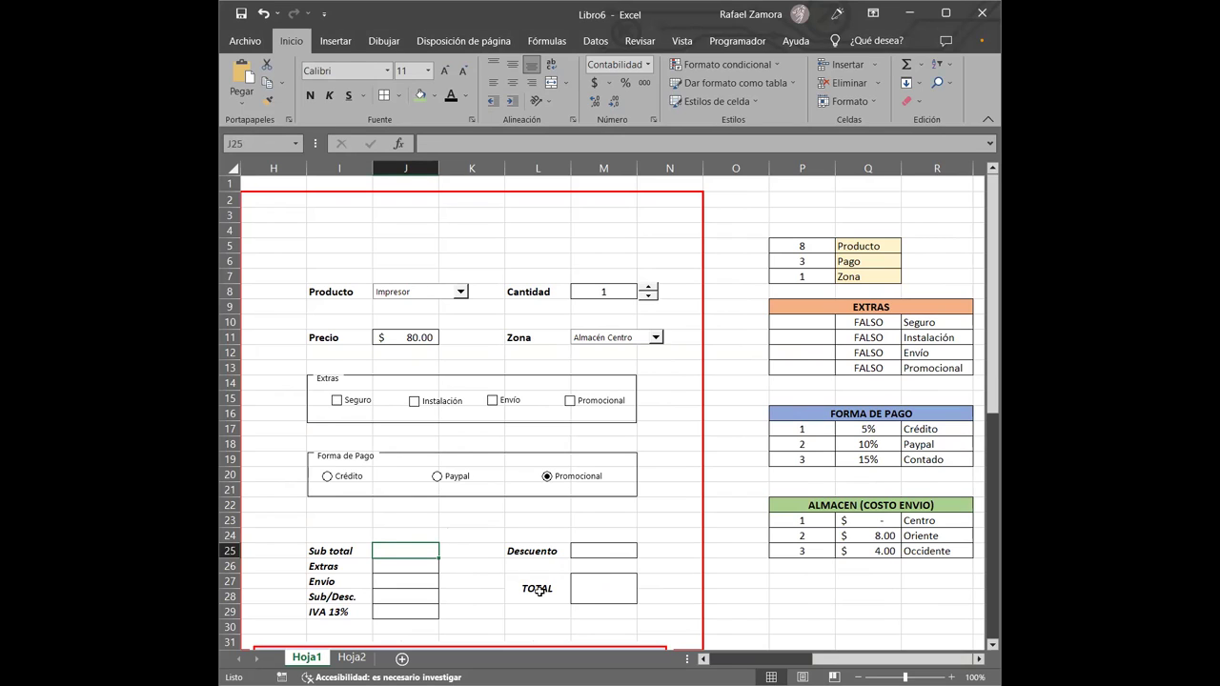
pyautogui.write('=')
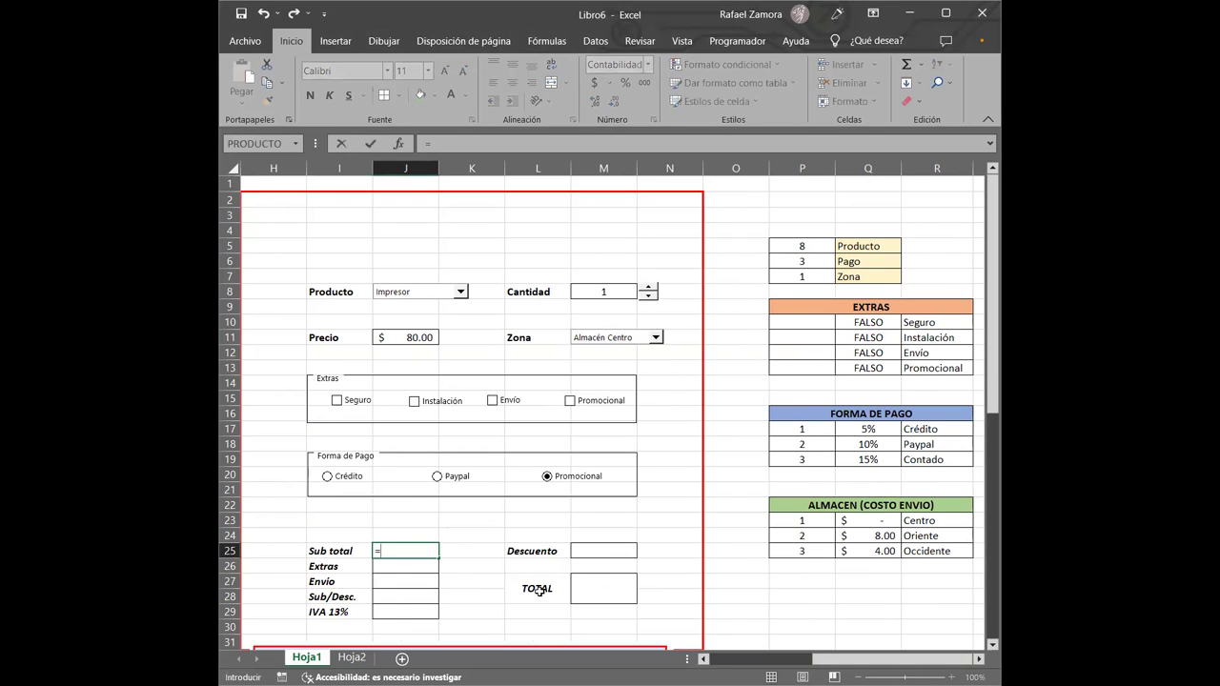
pyautogui.write('prod')
pyautogui.press('Tab')
pyautogui.click(423, 337)
pyautogui.write(',')
pyautogui.click(594, 291)
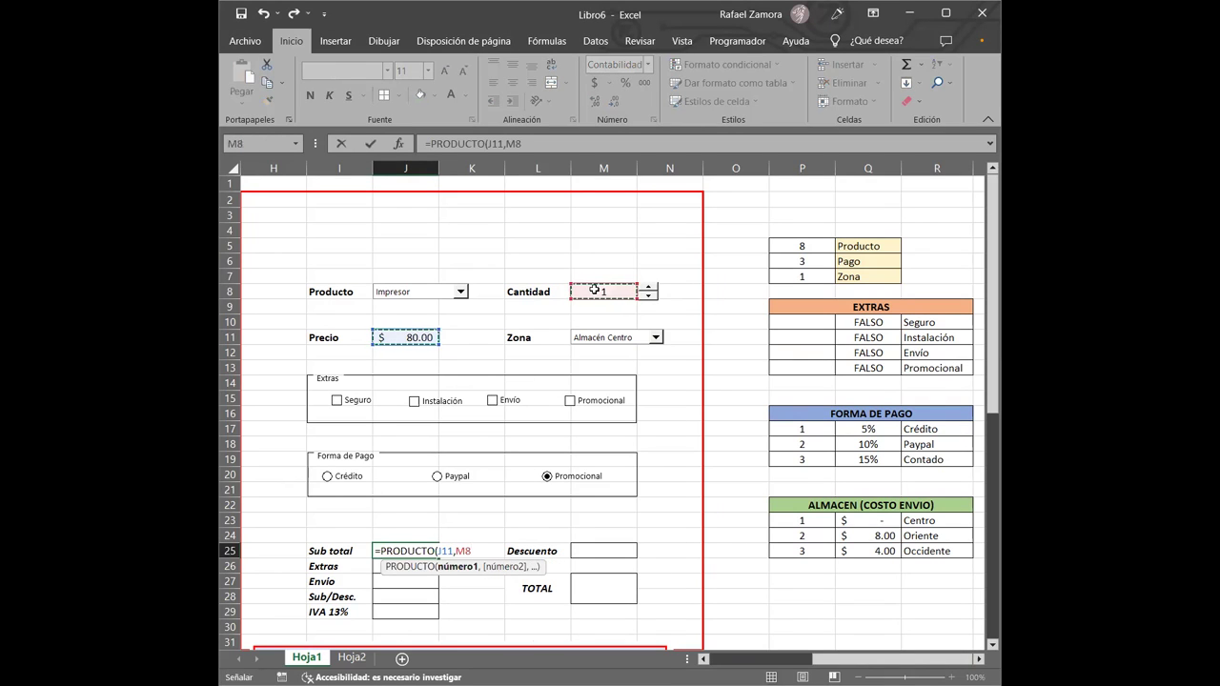
pyautogui.press('Return')
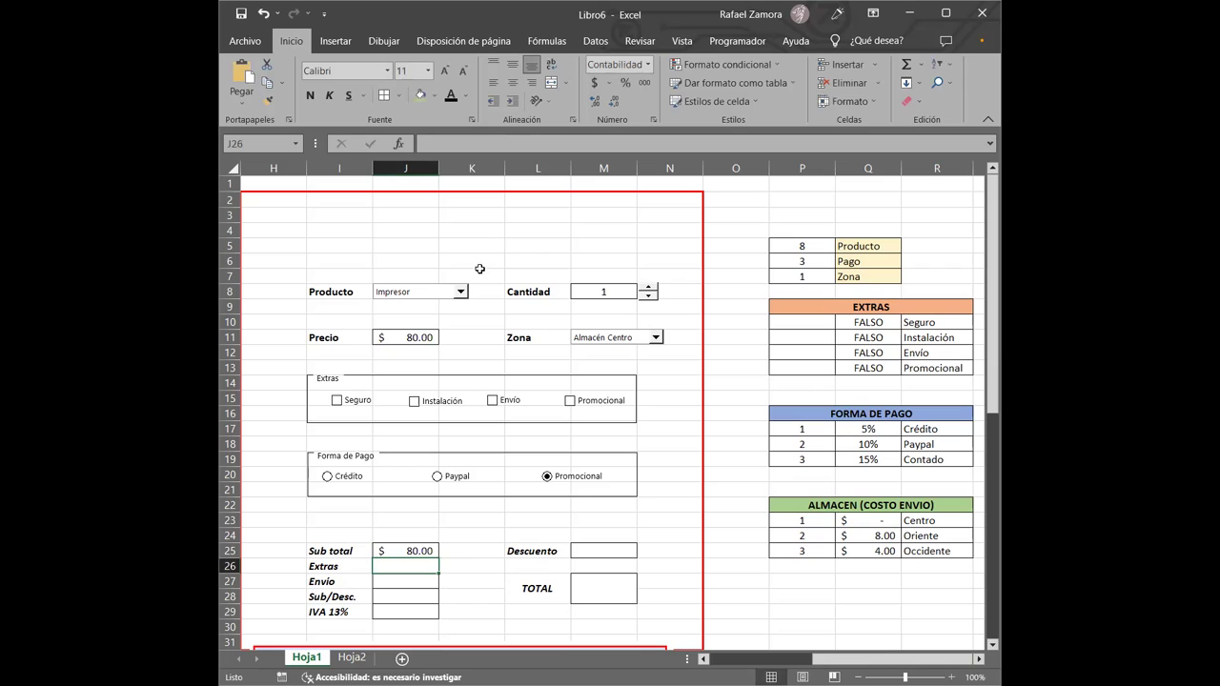
# Step: Set Cantidad to 2 with the spinner so Sub total reads $ 160.00
pyautogui.click(648, 288)
pyautogui.click(649, 288)
pyautogui.click(649, 297)
pyautogui.click(653, 288)
# Step: Fill the form area H2:N31 with light blue
pyautogui.moveTo(272, 203); pyautogui.dragTo(669, 640)
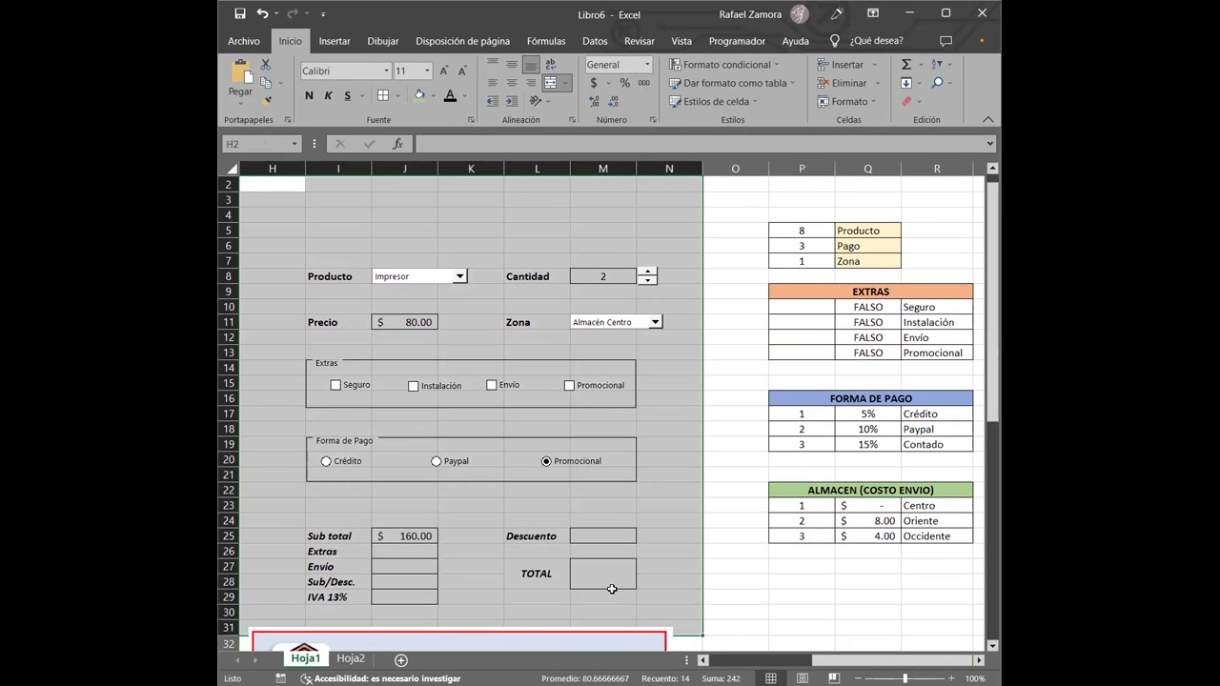
pyautogui.click(433, 96)
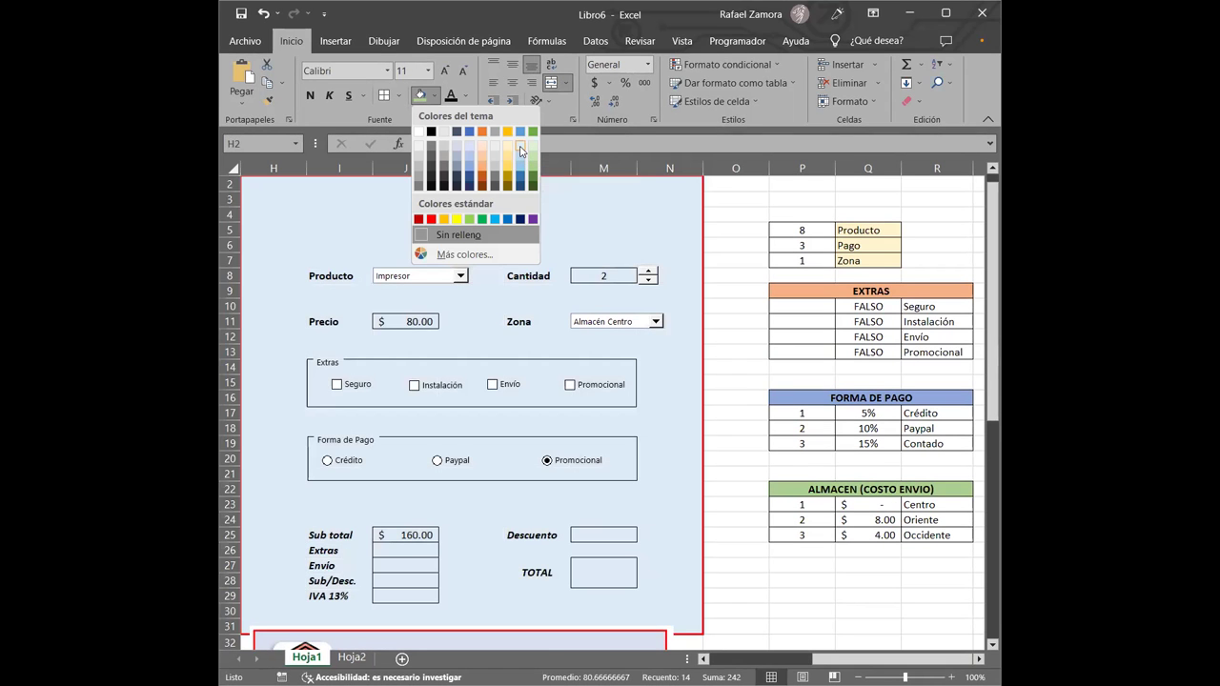
pyautogui.click(520, 151)
pyautogui.click(744, 582)
# Step: Move the logo image lower on the form
pyautogui.scroll(-1, 638, 593)
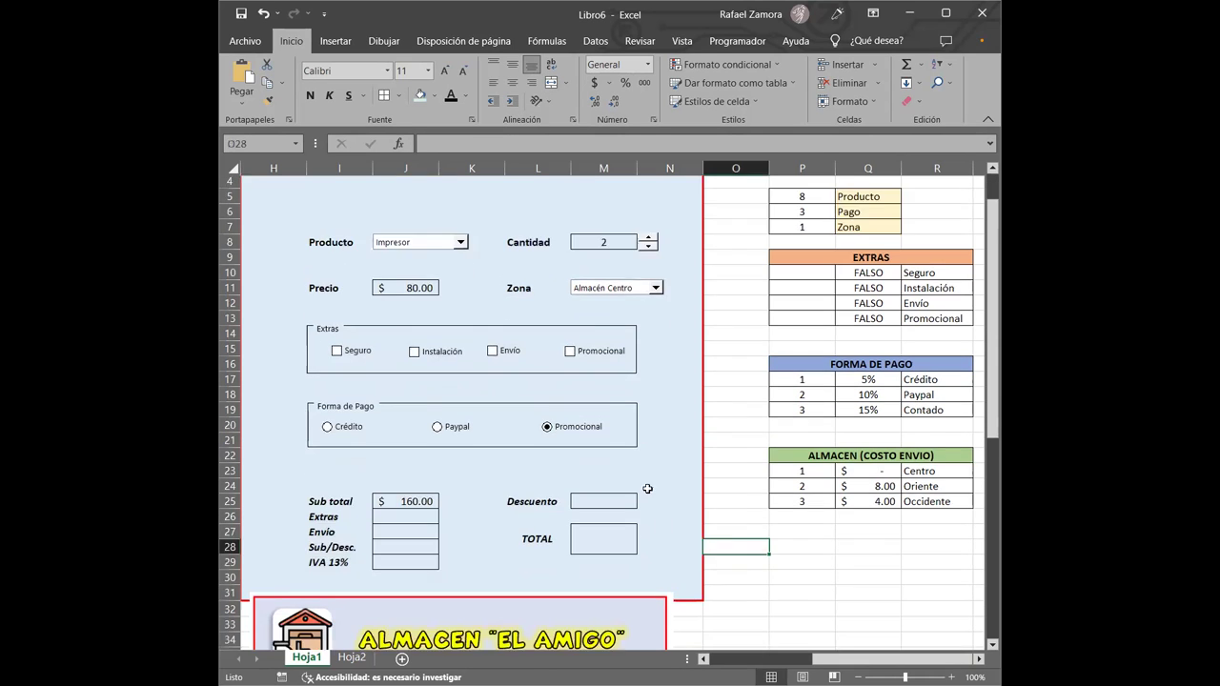
pyautogui.scroll(-1, 638, 593)
pyautogui.moveTo(489, 559); pyautogui.dragTo(514, 619)
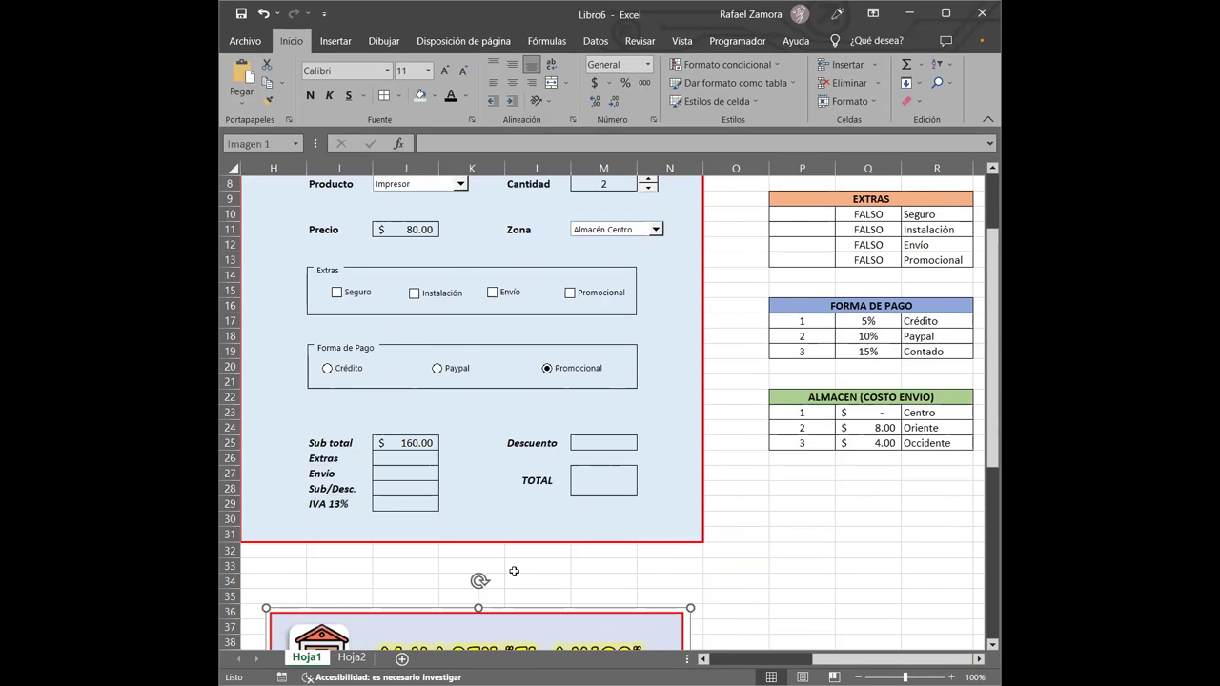
pyautogui.scroll(1, 515, 629)
pyautogui.scroll(1, 648, 519)
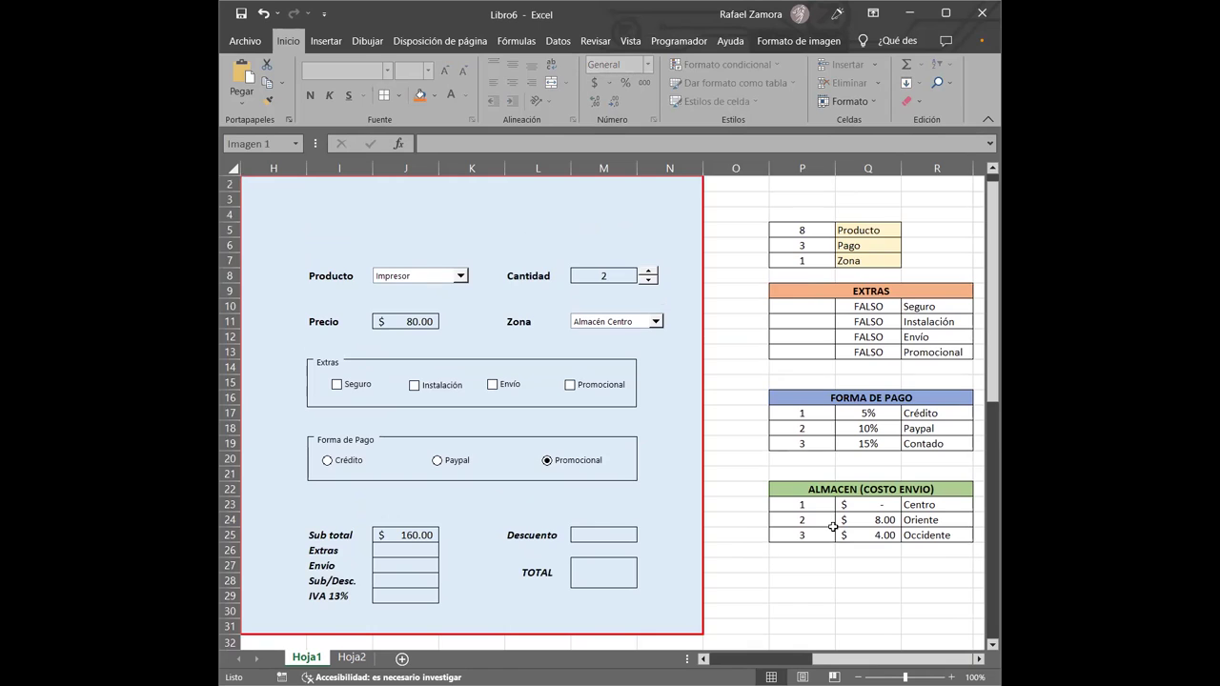
pyautogui.scroll(-1, 820, 519)
pyautogui.scroll(-4, 739, 495)
pyautogui.scroll(-3, 739, 494)
pyautogui.moveTo(620, 343); pyautogui.dragTo(646, 498)
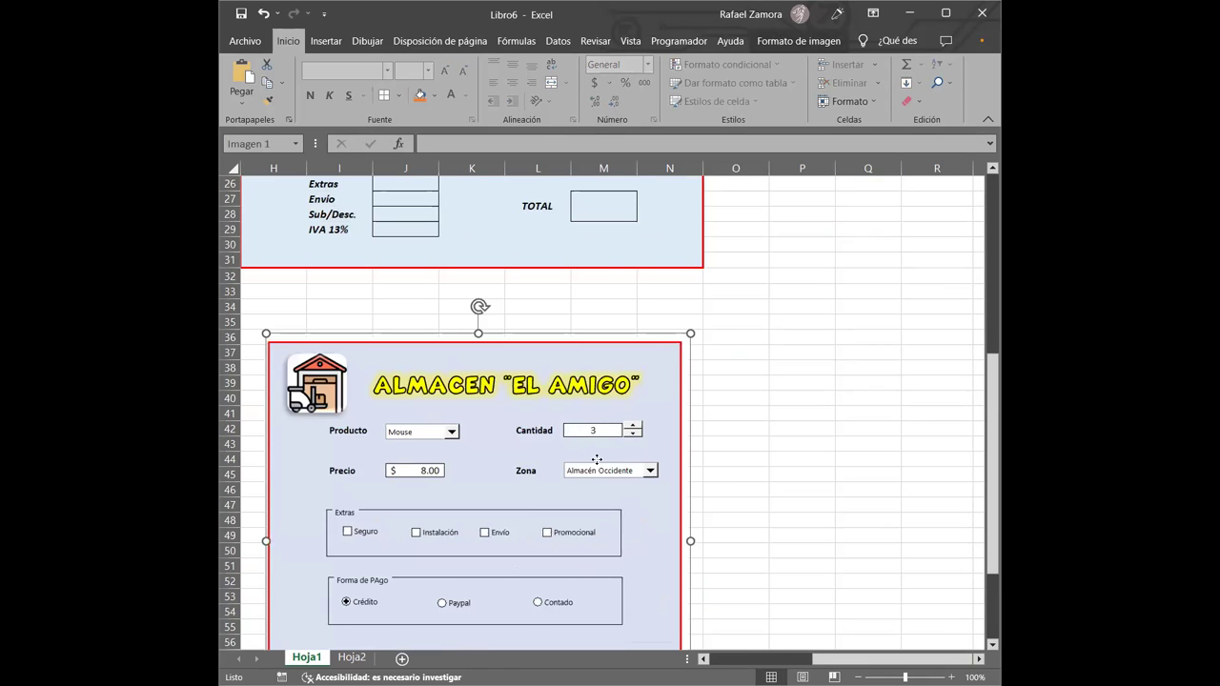
pyautogui.scroll(4, 642, 503)
pyautogui.scroll(1, 642, 502)
pyautogui.scroll(2, 642, 502)
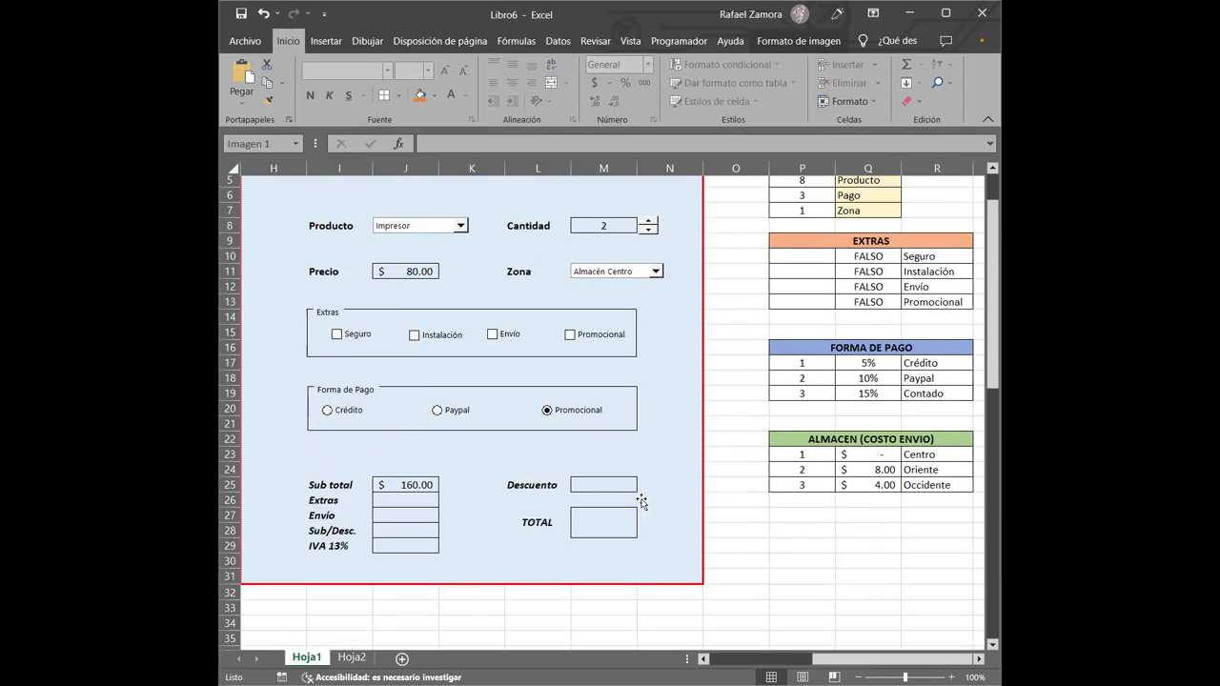
pyautogui.moveTo(425, 490); pyautogui.dragTo(425, 553)
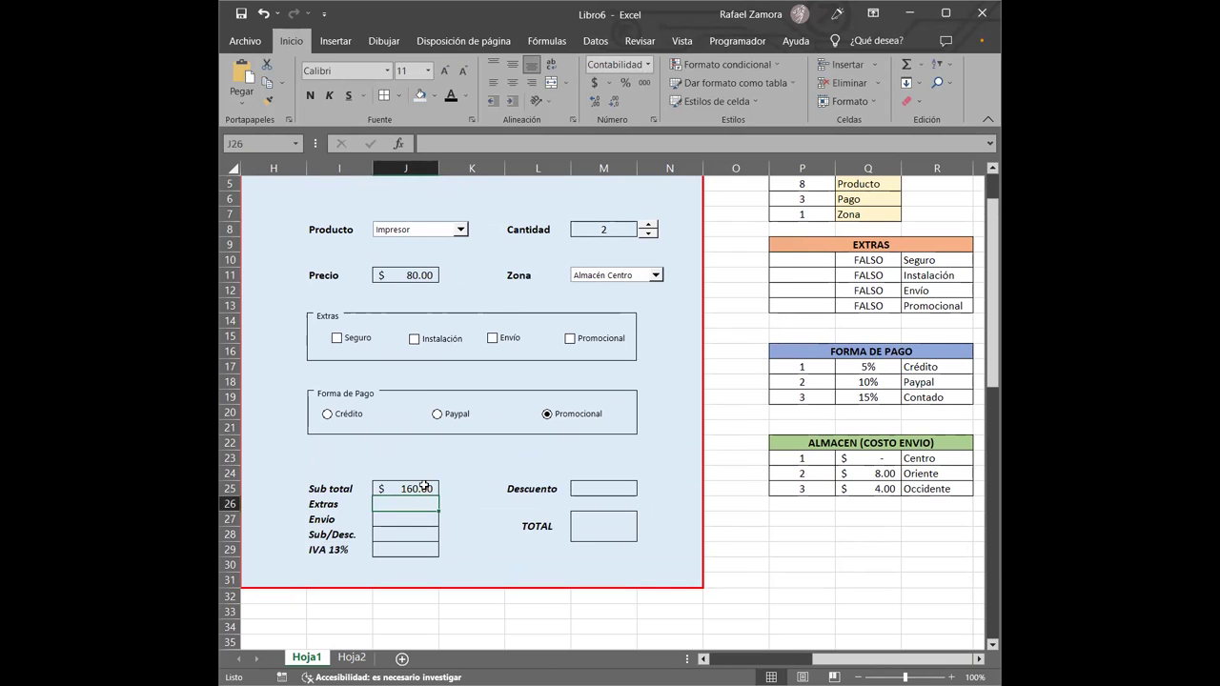
pyautogui.click(434, 96)
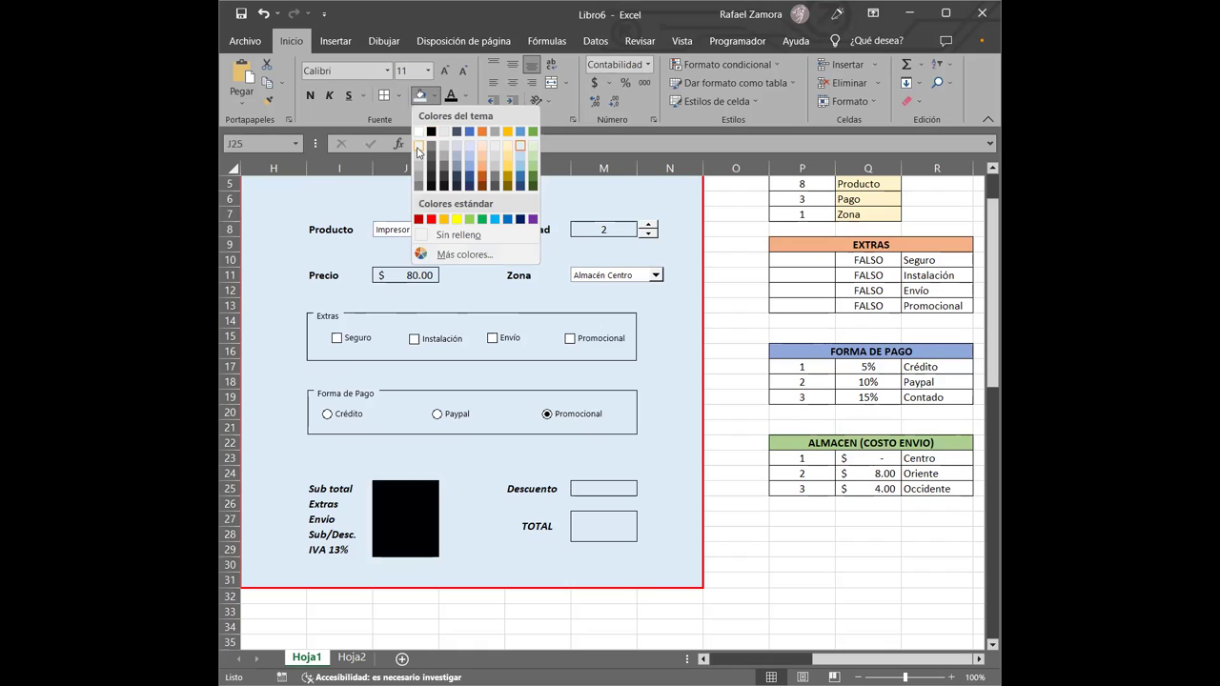
pyautogui.click(625, 530)
pyautogui.click(599, 490)
pyautogui.click(610, 541)
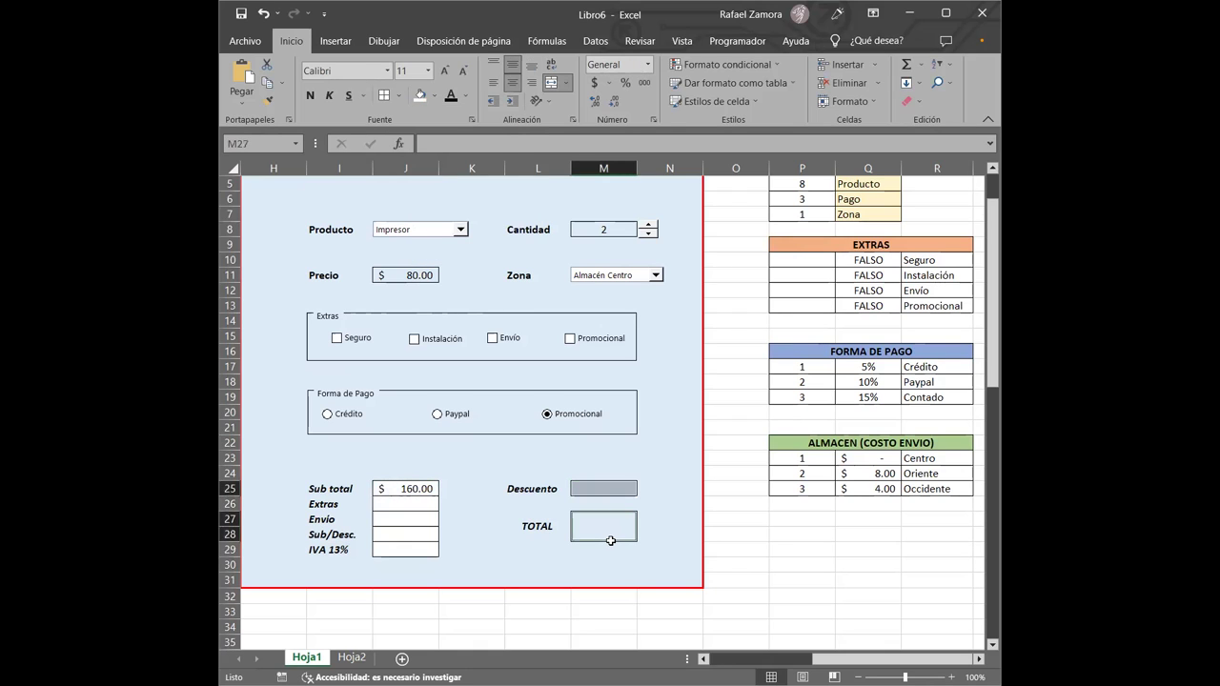
pyautogui.click(416, 275)
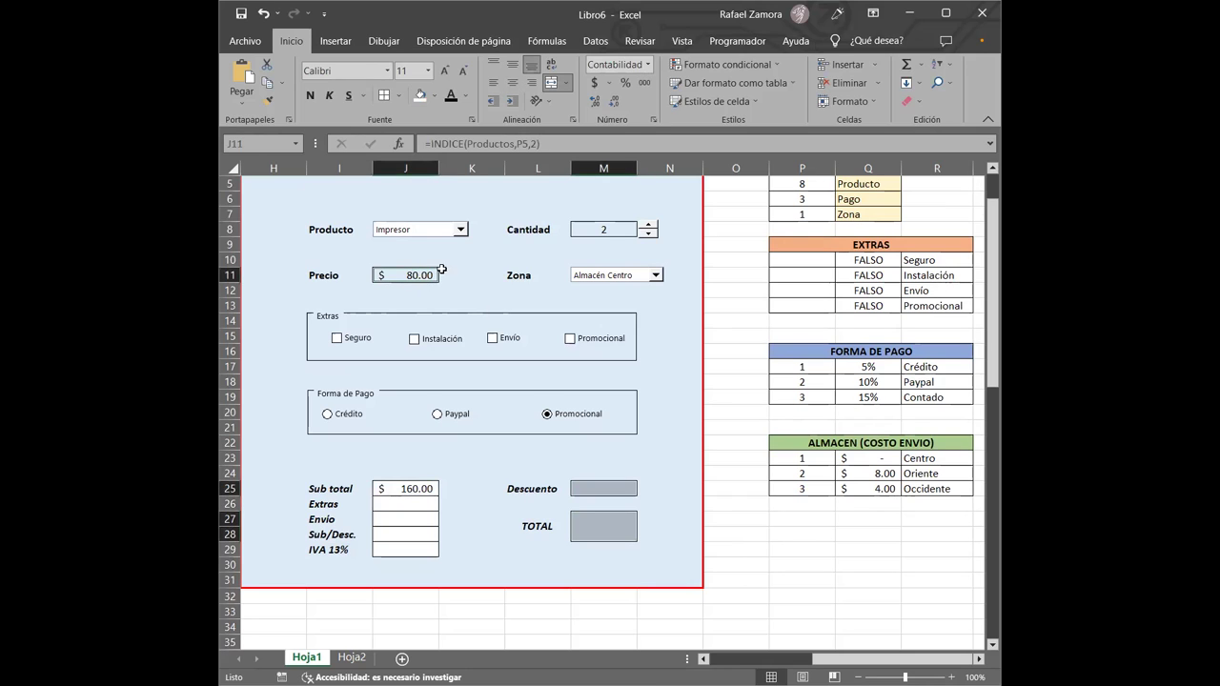
pyautogui.keyDown('ctrl'); pyautogui.click(603, 229); pyautogui.keyUp('ctrl')
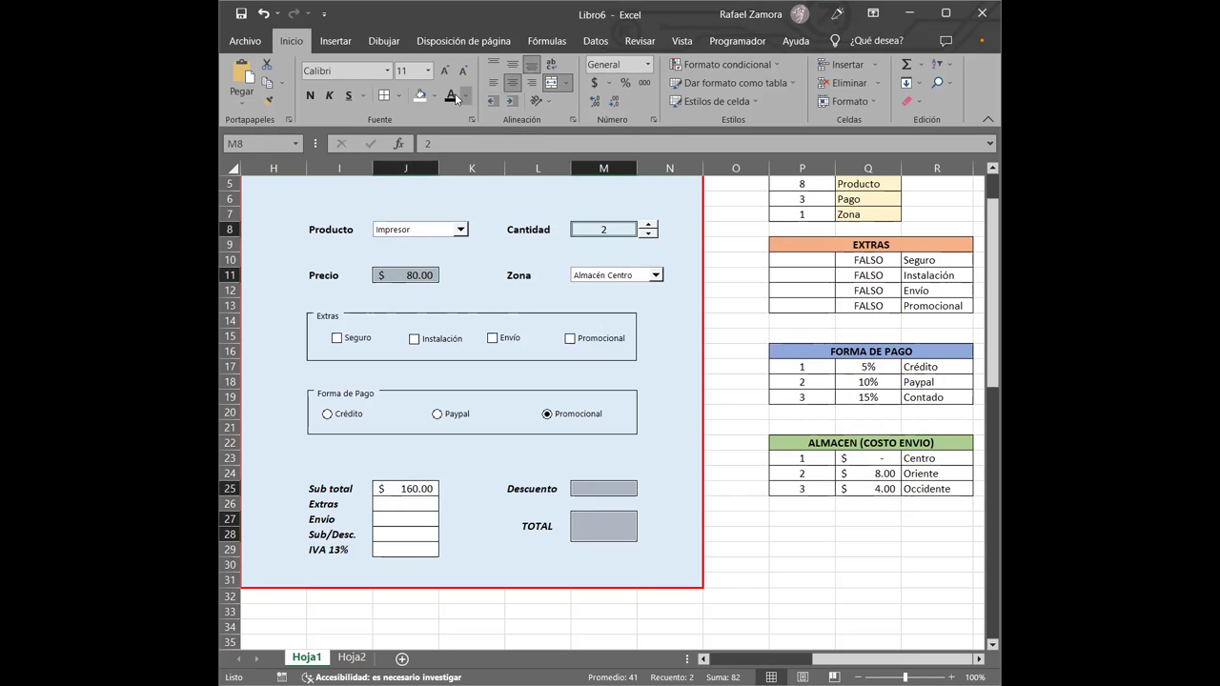
pyautogui.click(803, 547)
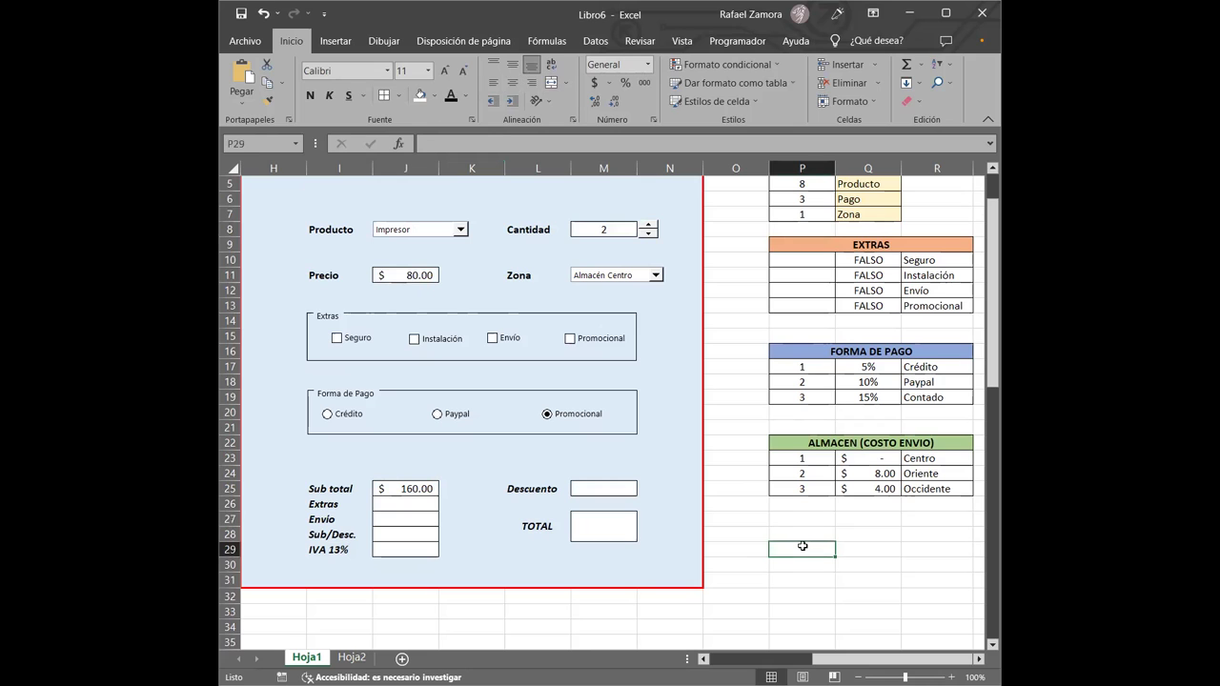
pyautogui.scroll(1, 689, 436)
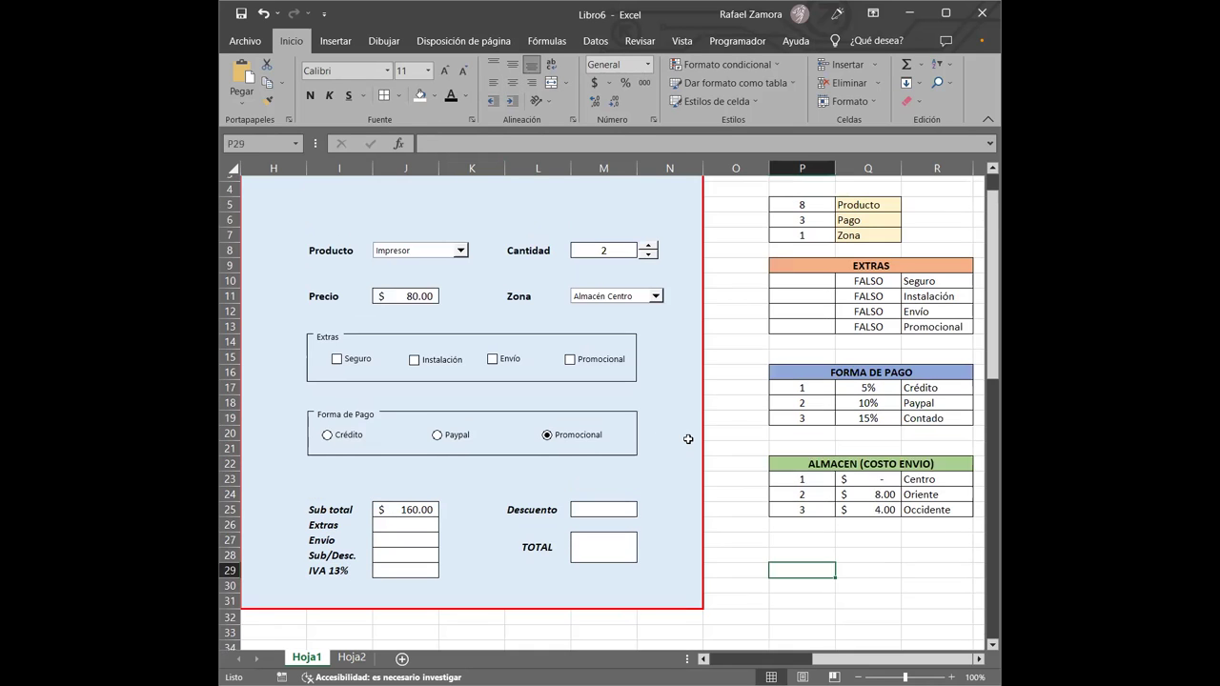
pyautogui.scroll(1, 702, 429)
pyautogui.hscroll(-2, 853, 604)
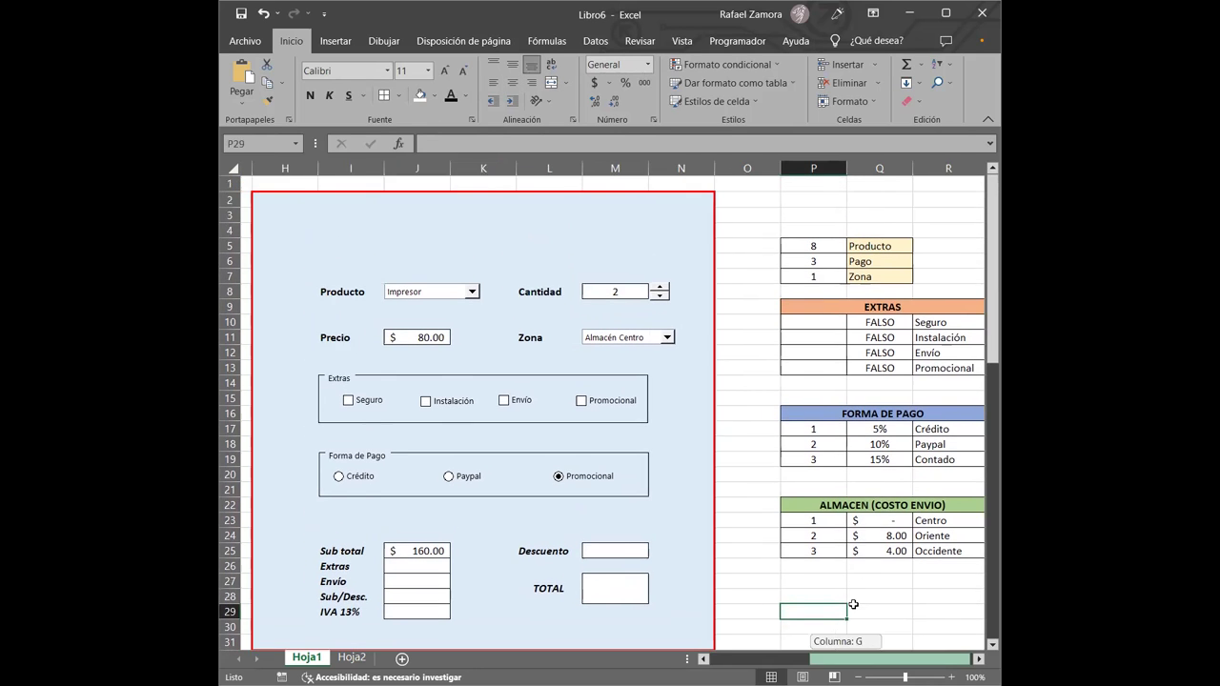
pyautogui.hscroll(1, 804, 558)
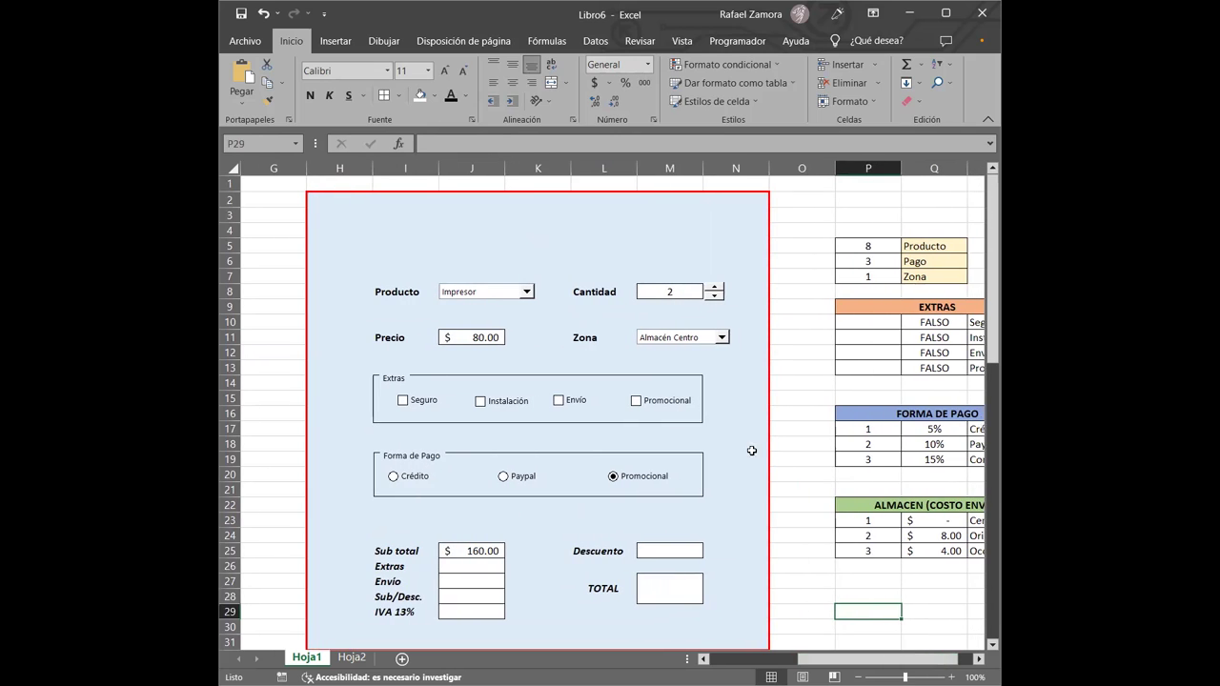
pyautogui.scroll(-2, 811, 393)
pyautogui.scroll(-1, 934, 504)
pyautogui.scroll(1, 934, 504)
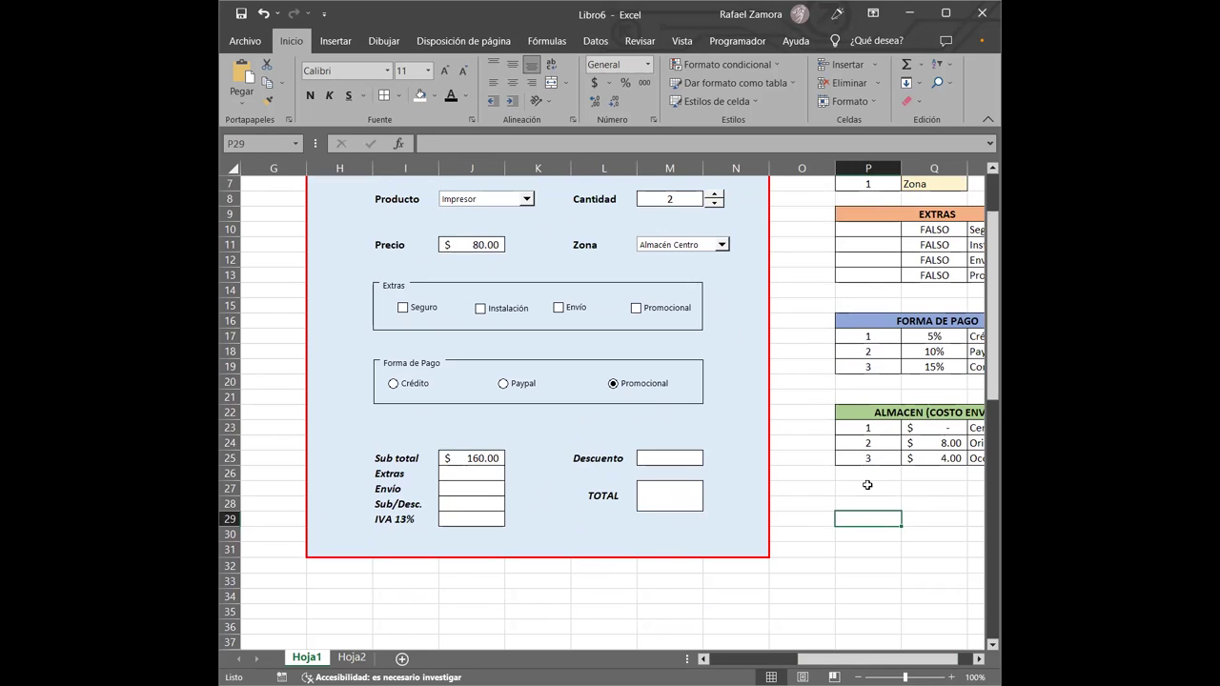
pyautogui.scroll(2, 868, 485)
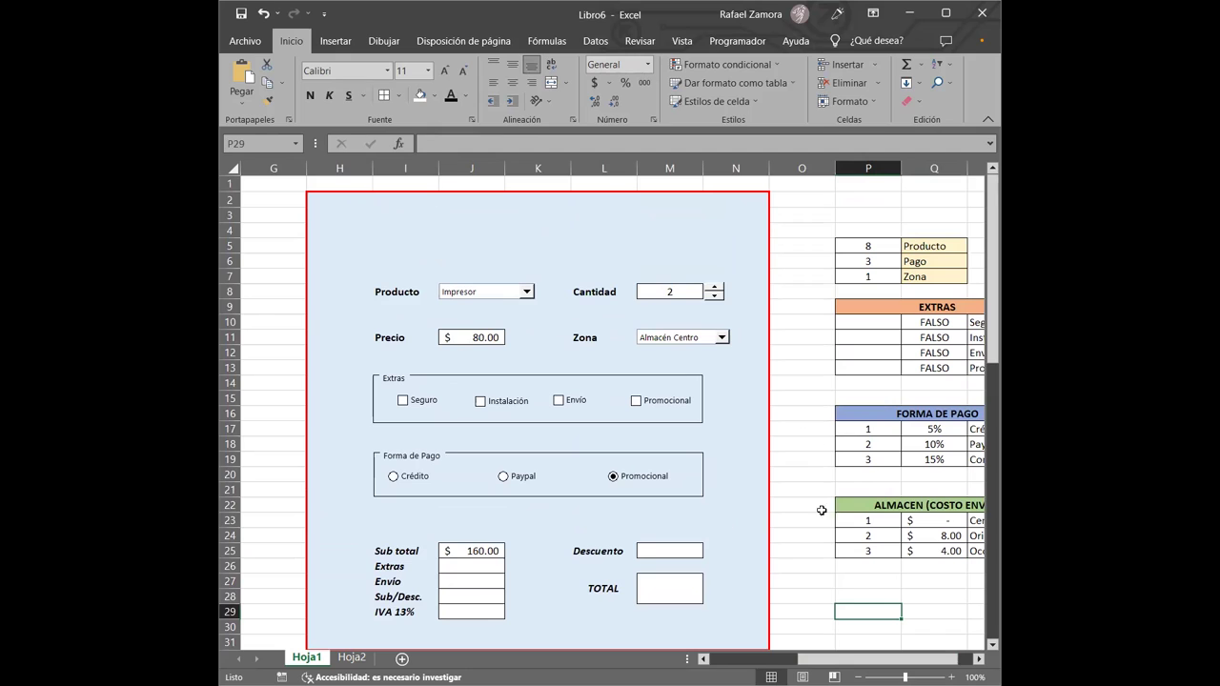
pyautogui.click(883, 342)
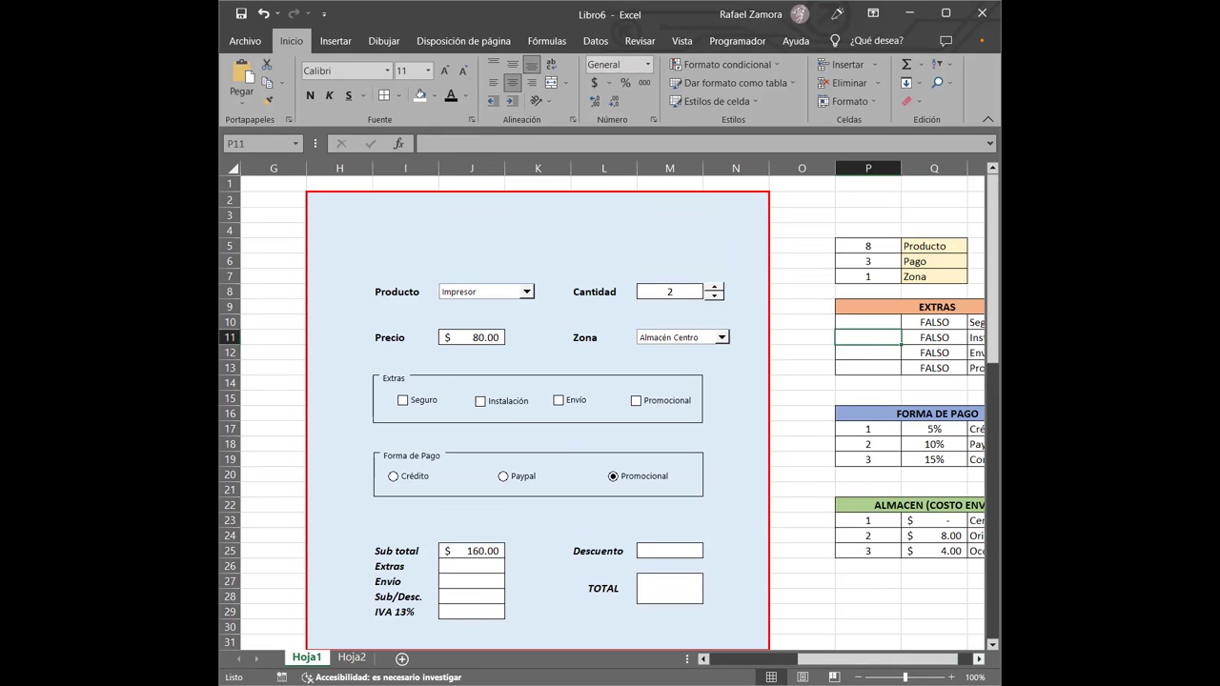
pyautogui.click(979, 659)
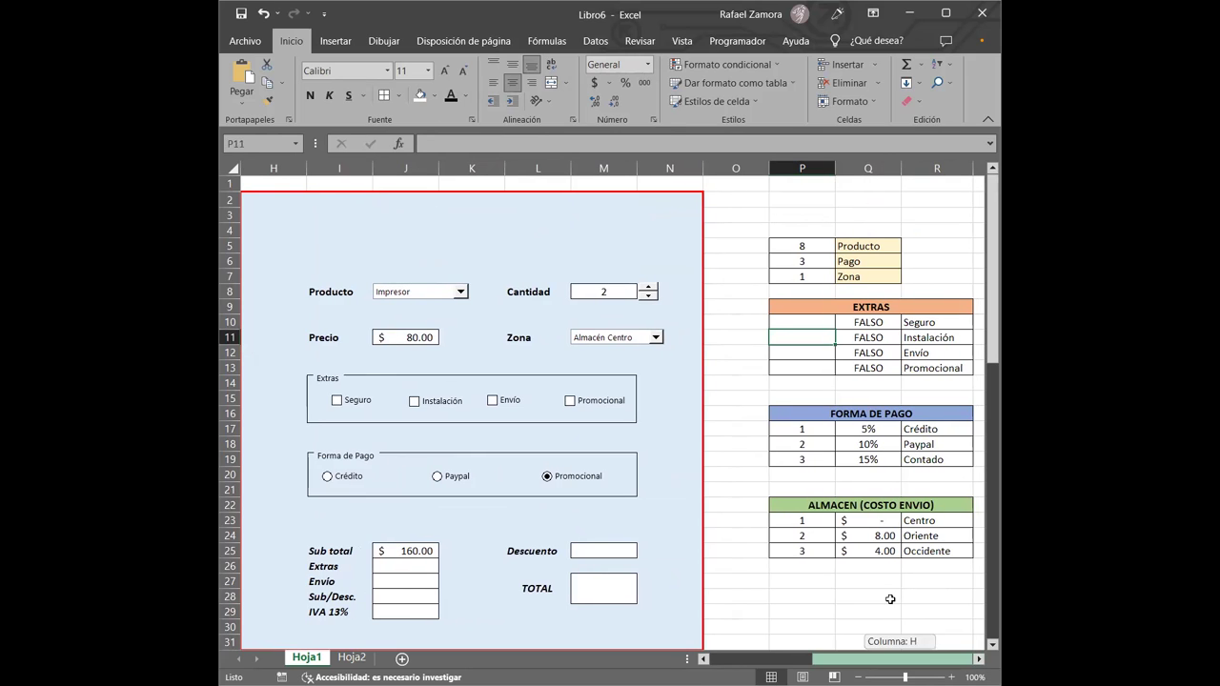
pyautogui.click(797, 322)
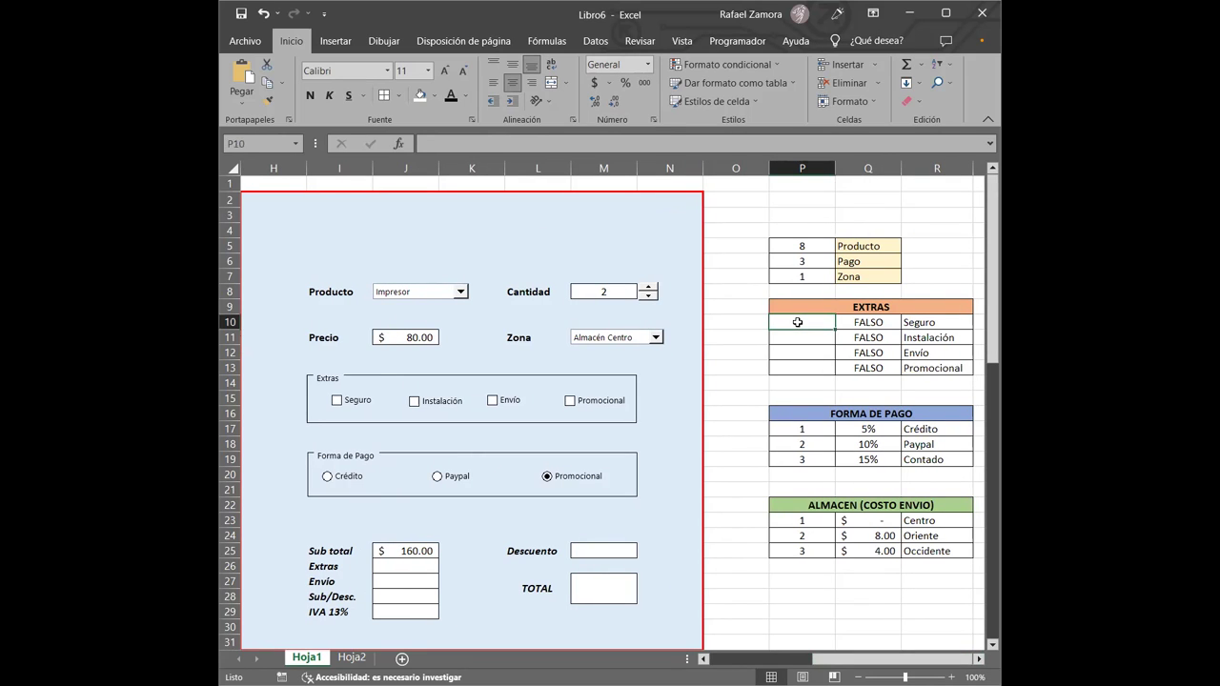
pyautogui.click(411, 564)
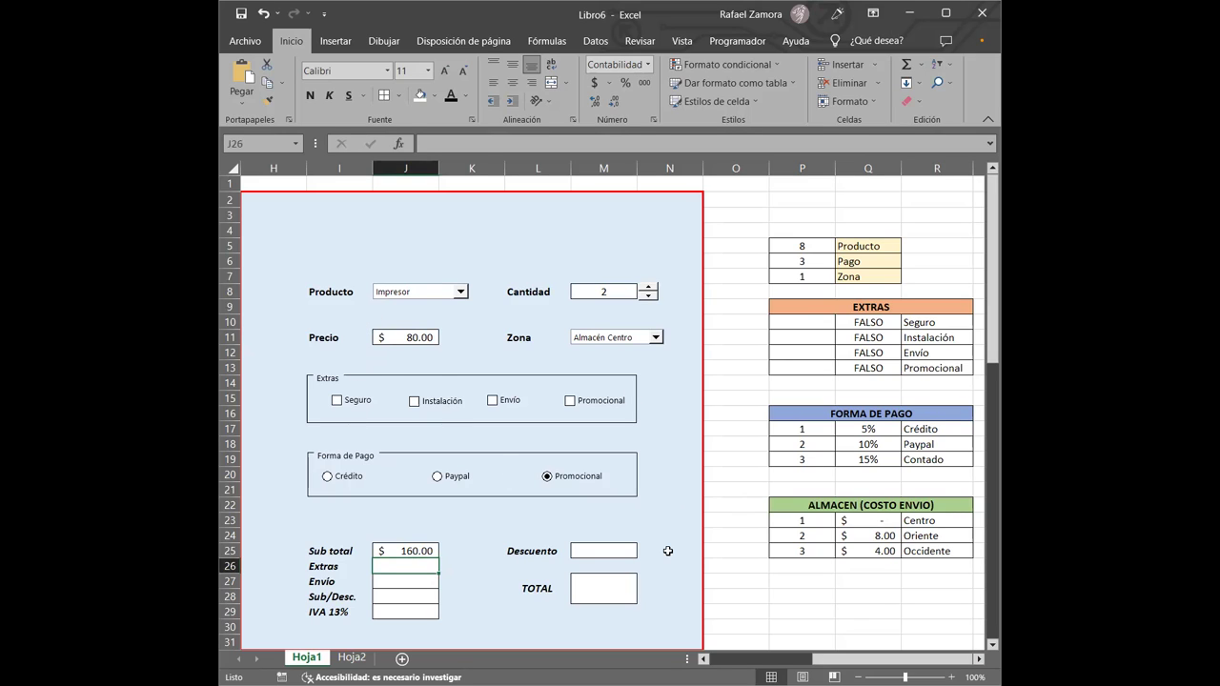
# Step: Commit =SUMA(P10:P13) as the Extras total in J26
pyautogui.write(')')
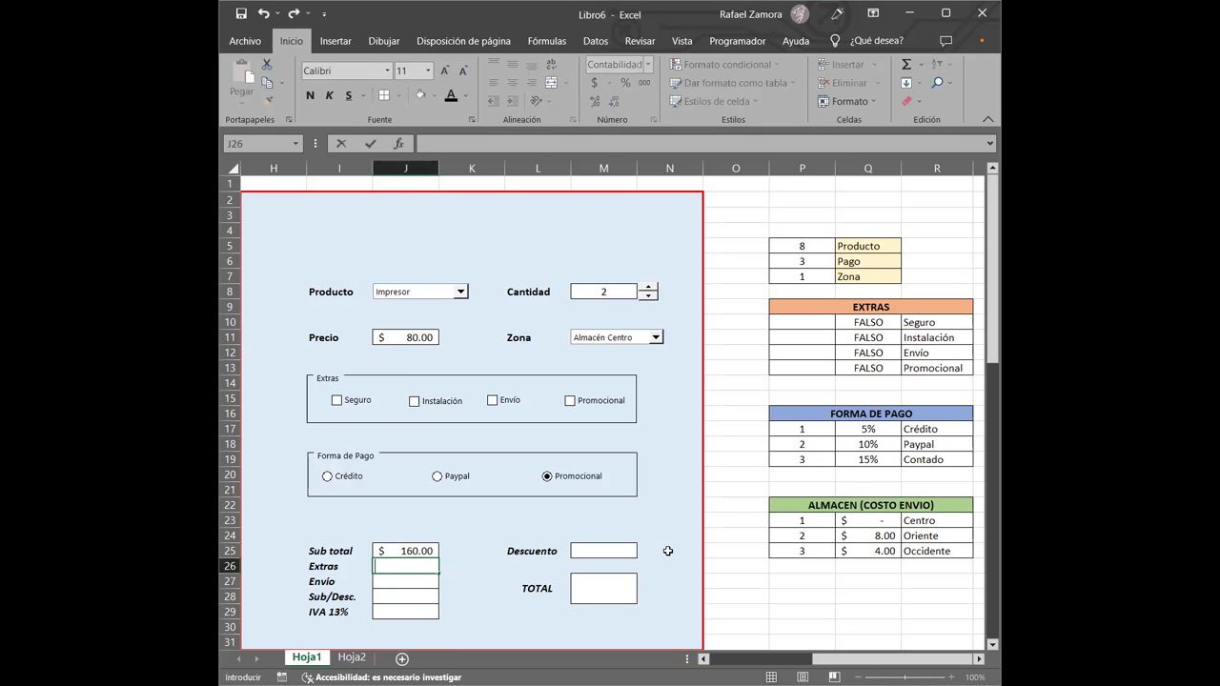
pyautogui.write('=')
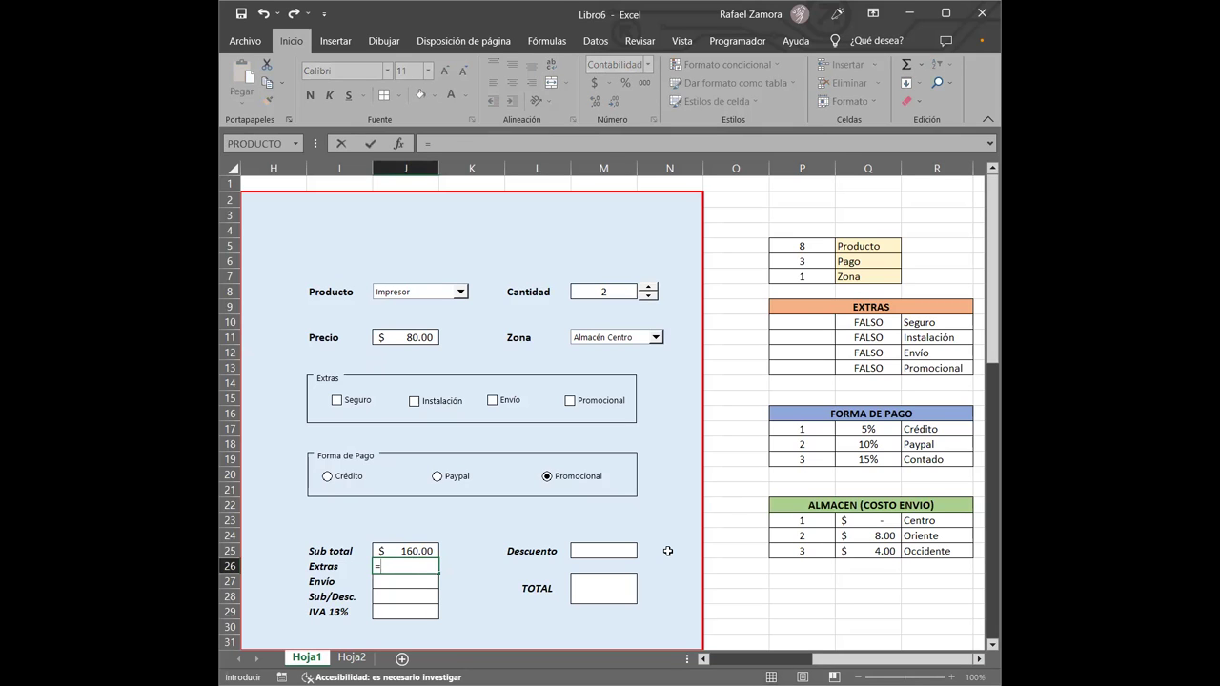
pyautogui.write('SUMA(')
pyautogui.moveTo(800, 326); pyautogui.dragTo(794, 366)
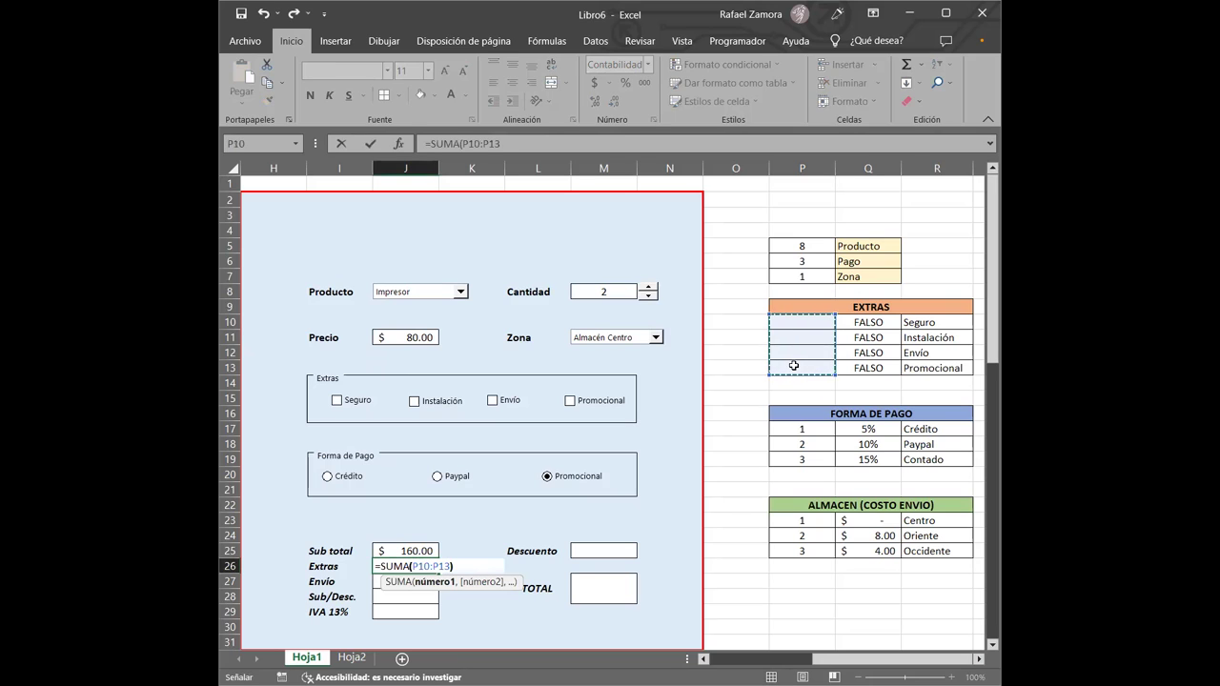
pyautogui.press('Return')
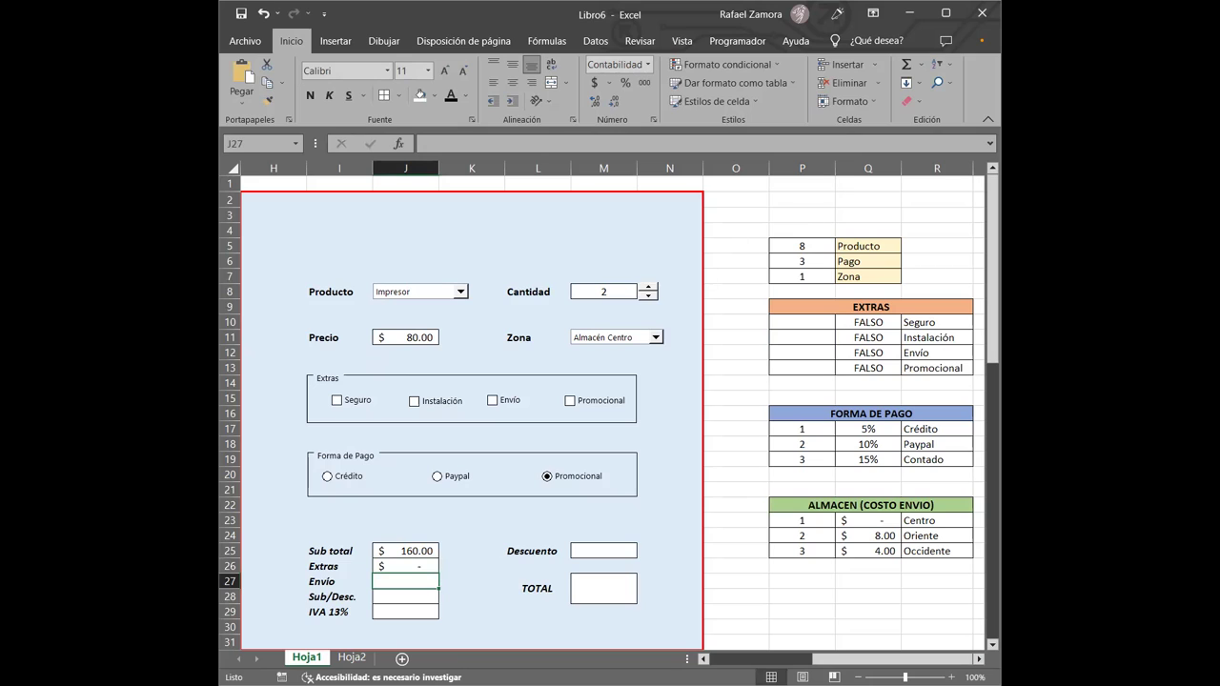
pyautogui.doubleClick(411, 568)
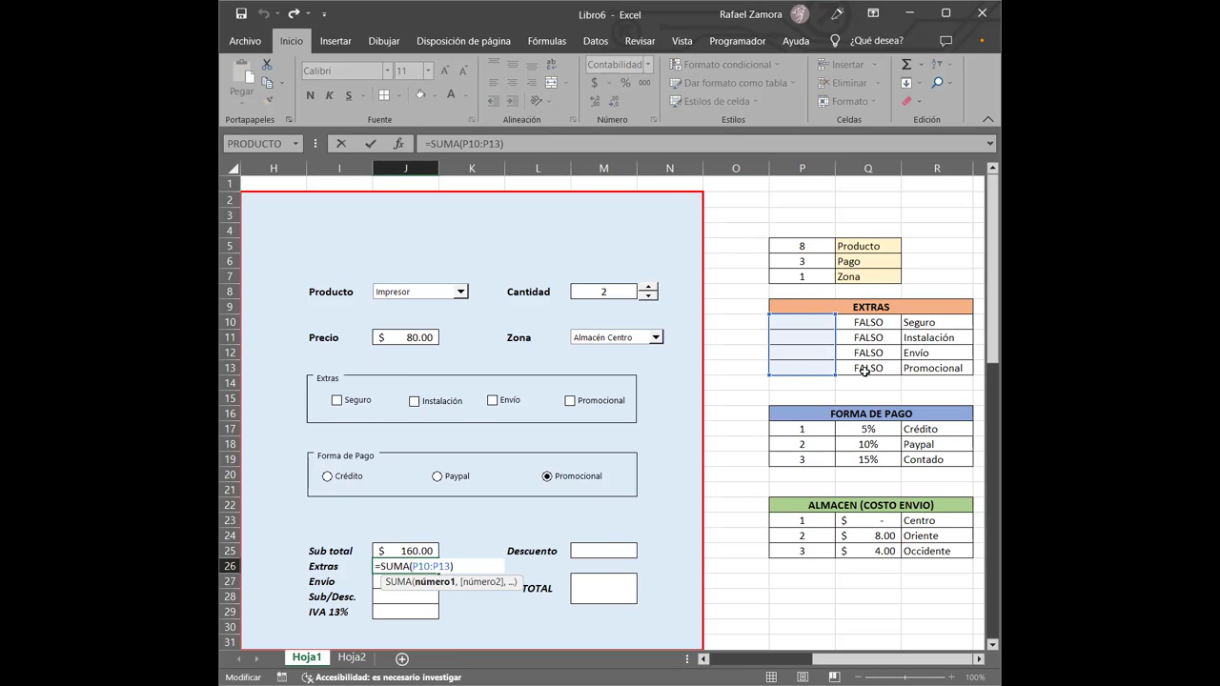
# Step: Apply the Contabilidad accounting format to the Extras cells P10:P13
pyautogui.click(810, 324)
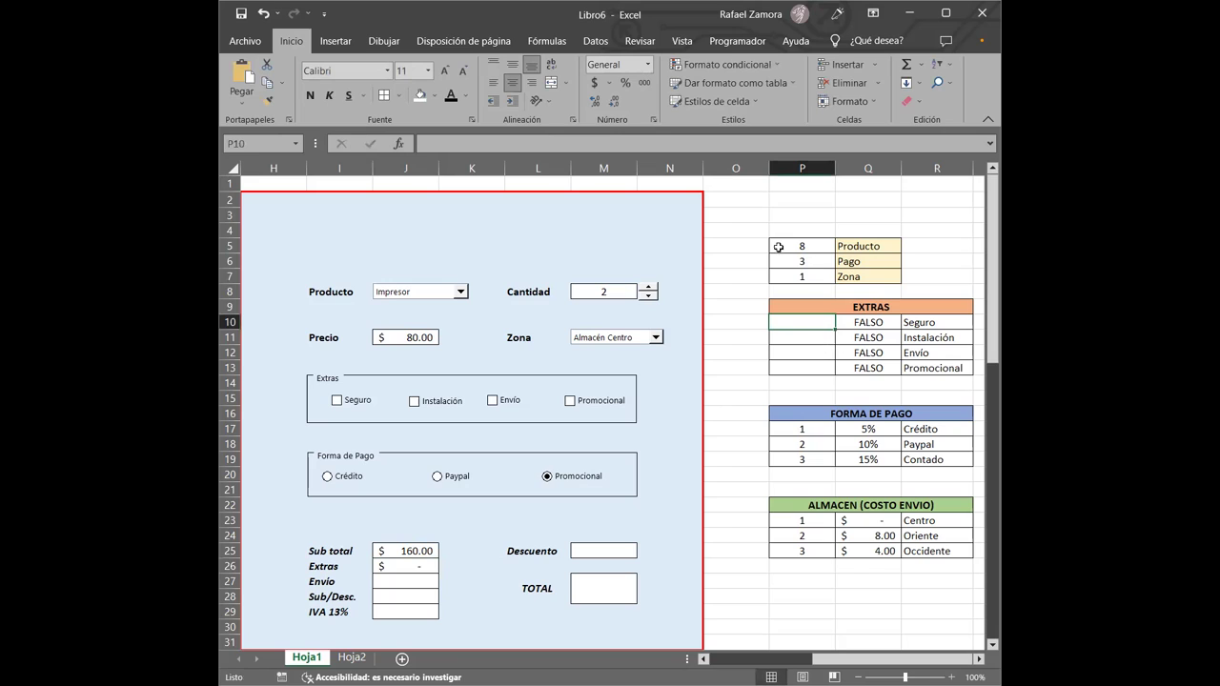
pyautogui.moveTo(823, 322); pyautogui.dragTo(818, 370)
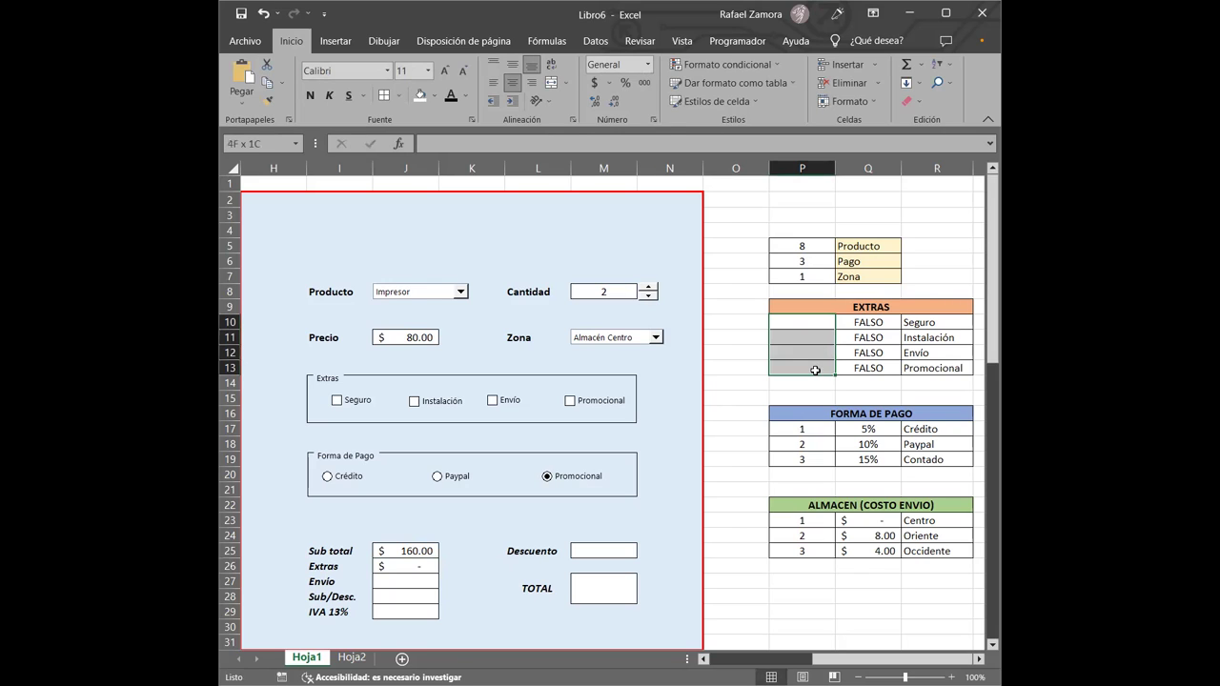
pyautogui.click(596, 83)
pyautogui.click(808, 324)
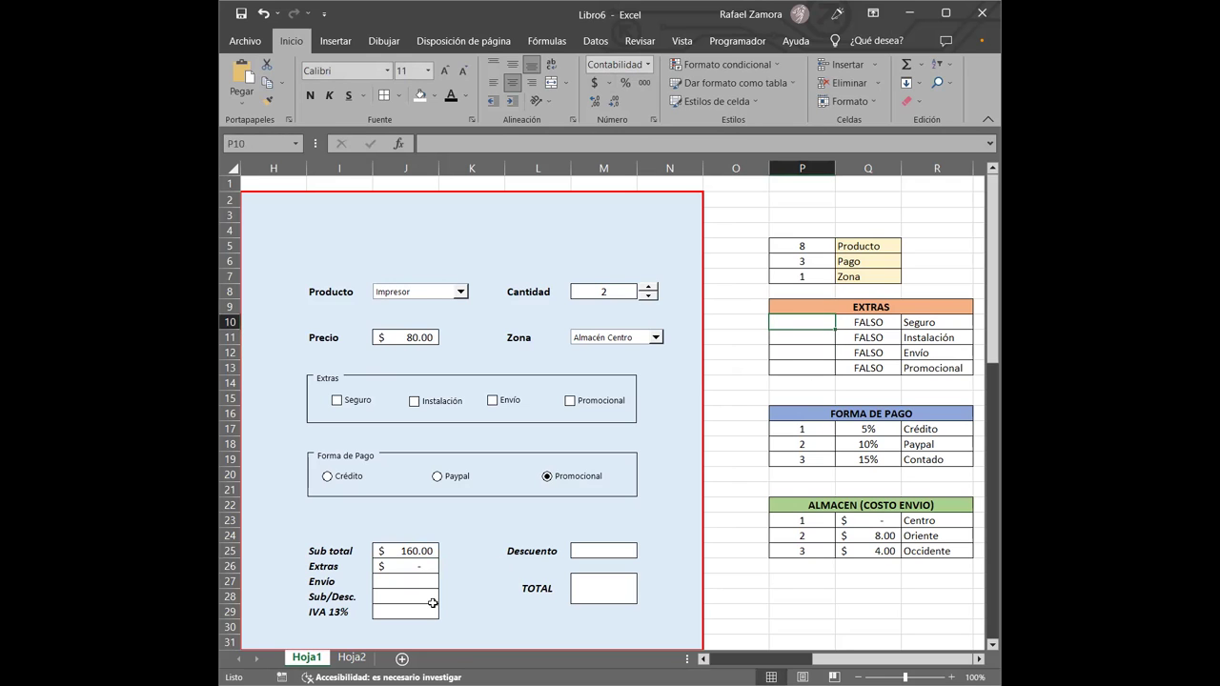
# Step: Enter 4 as the Seguro cost in Hoja2 cell E14, then return to Hoja1
pyautogui.hotkey('ctrl', 'pagedown')
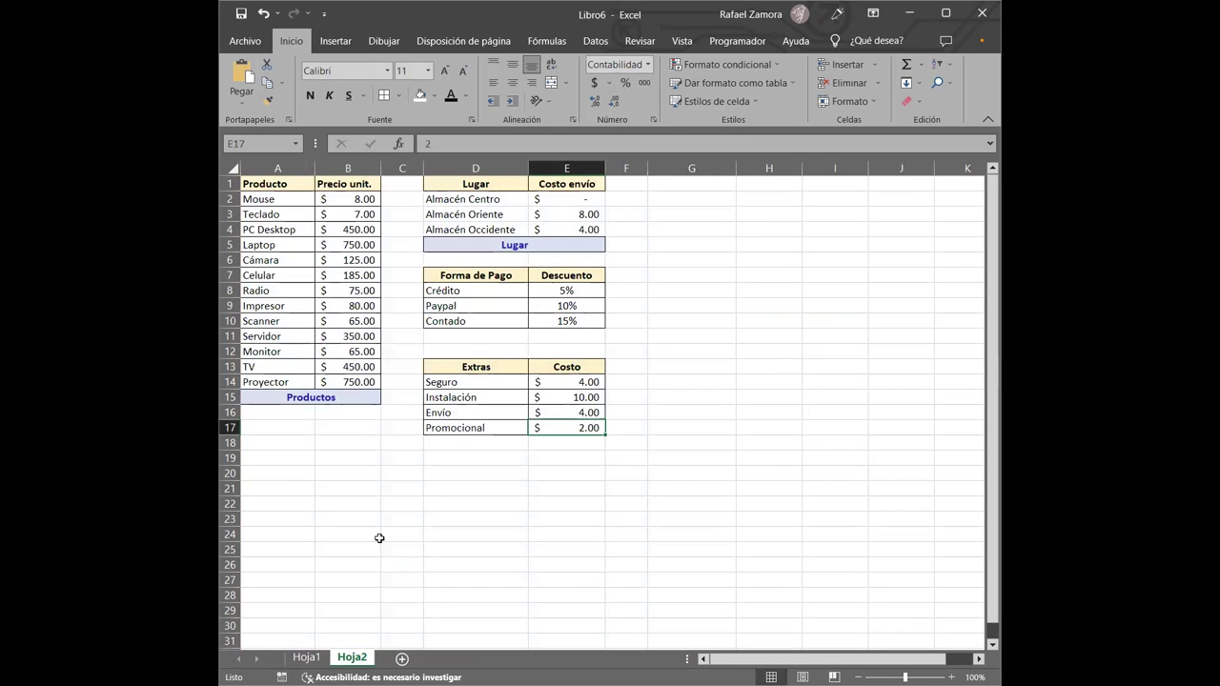
pyautogui.click(577, 386)
pyautogui.write('4')
pyautogui.hotkey('ctrl', 'Return')
pyautogui.hotkey('ctrl', 'pageup')
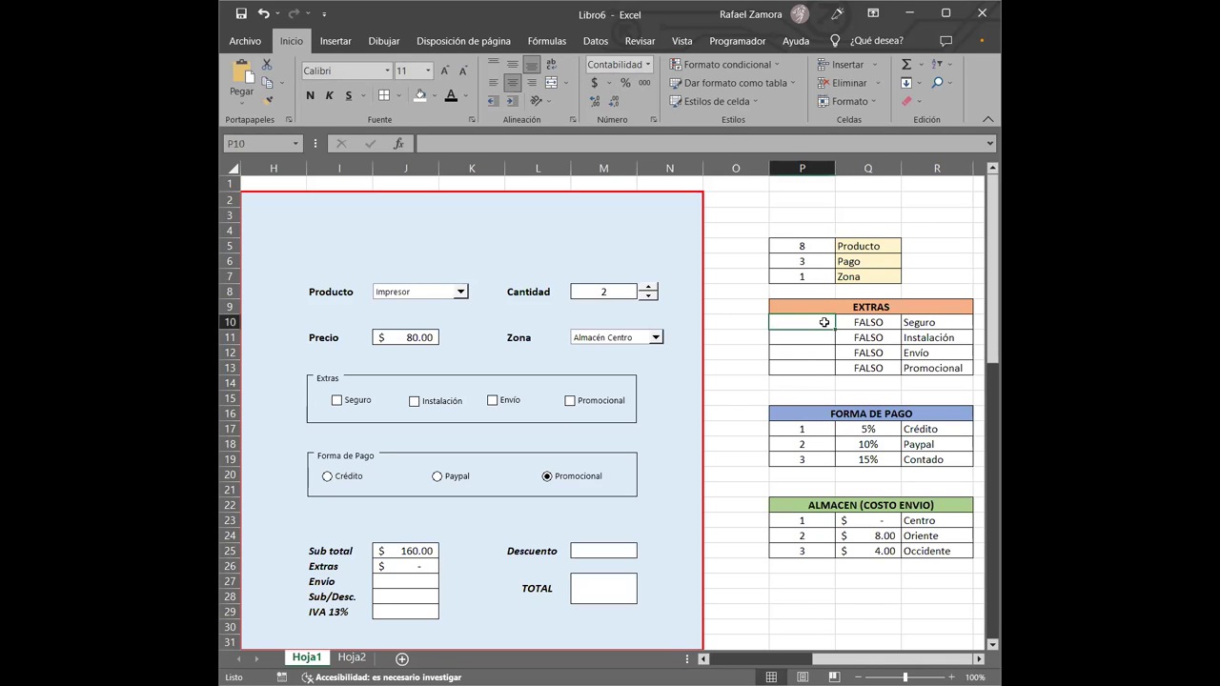
# Step: Enter =SI(Q10,4,0) in P10, test it with the Seguro checkbox, and auto-fit column Q
pyautogui.write('=')
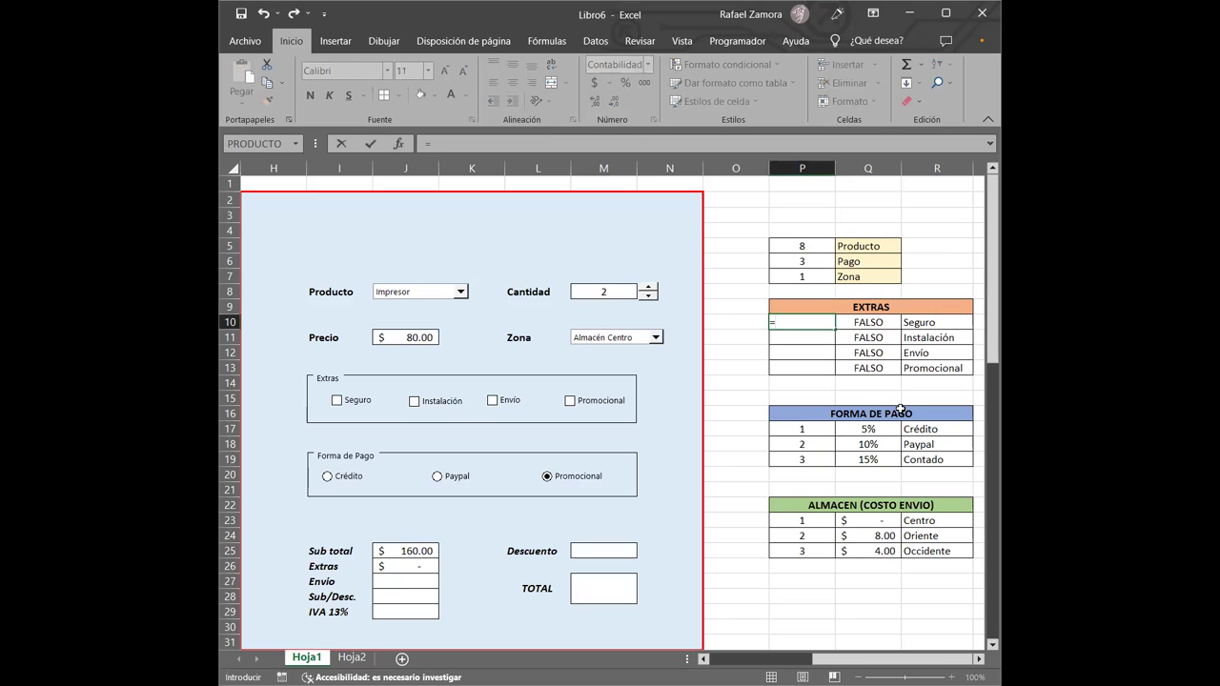
pyautogui.write('SI(')
pyautogui.click(896, 323)
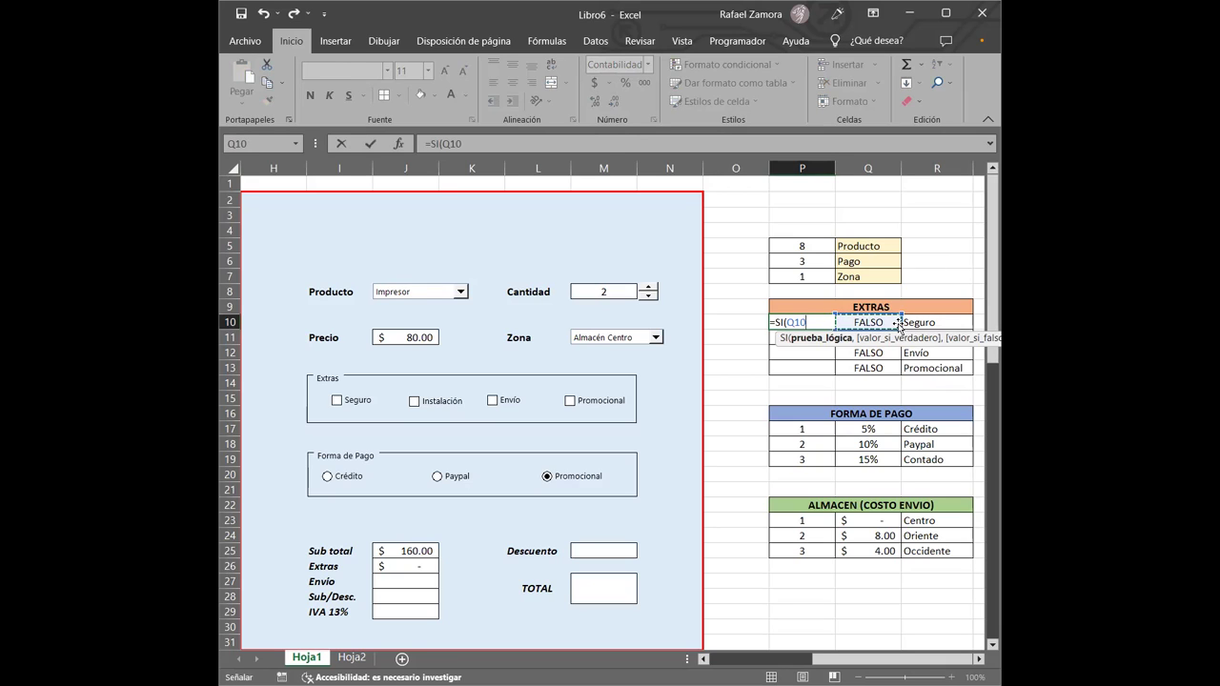
pyautogui.write(',')
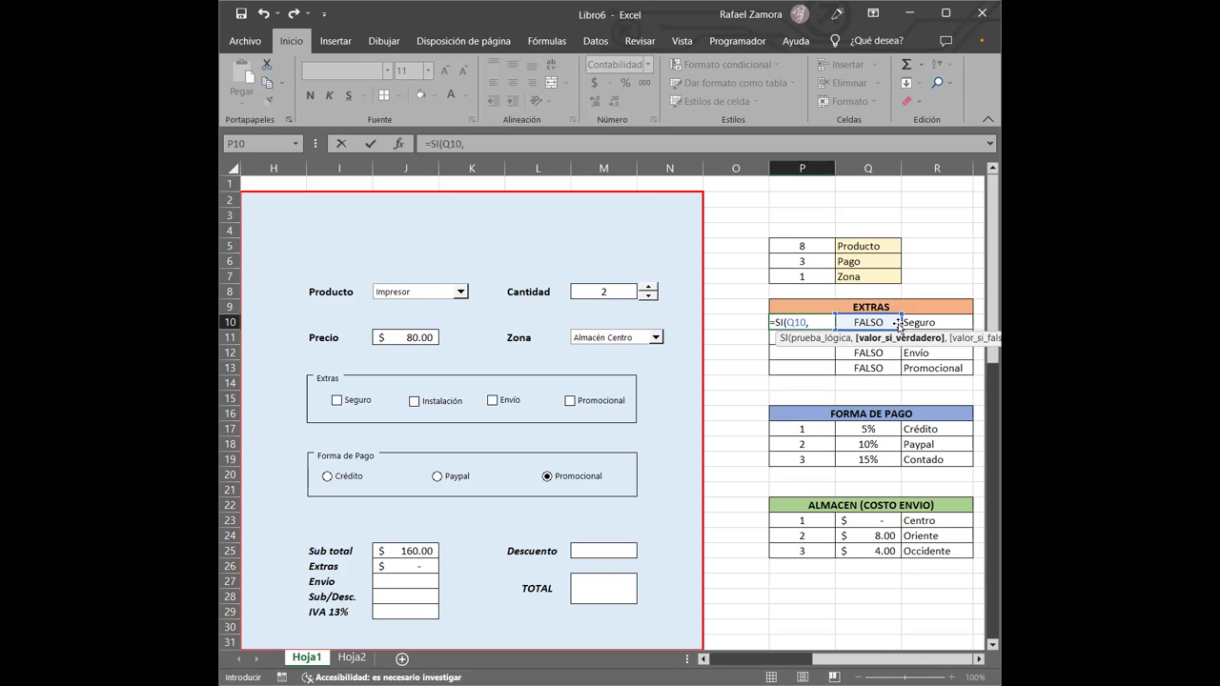
pyautogui.write('4,0')
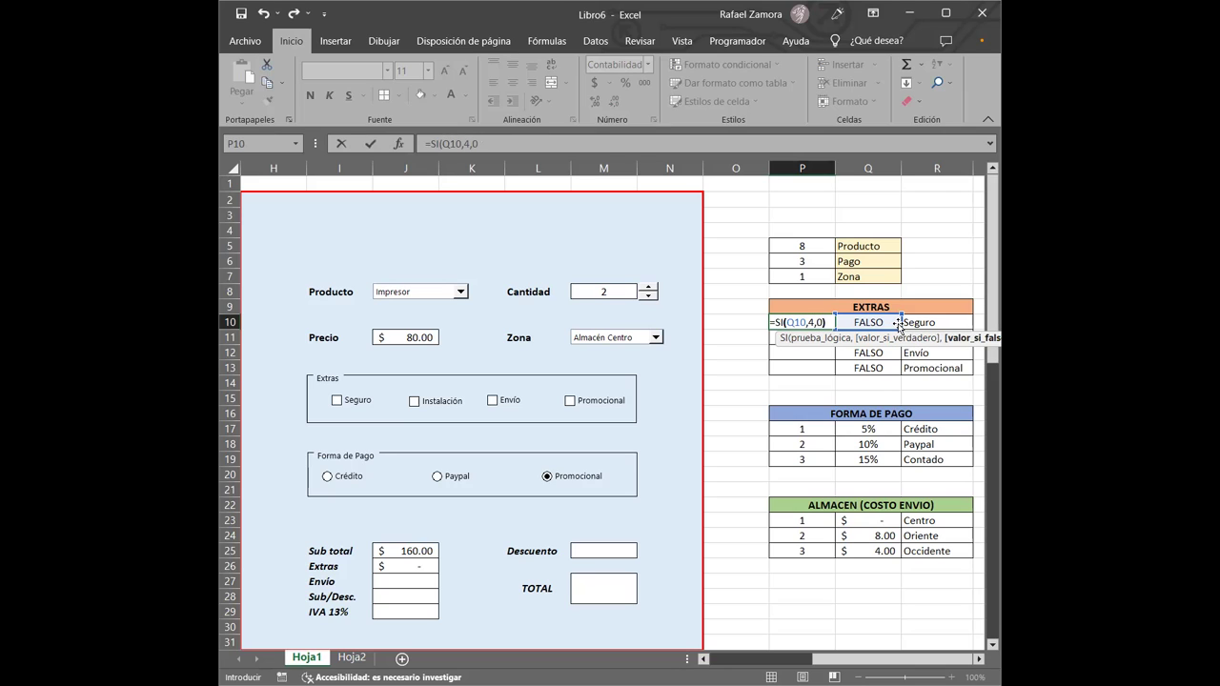
pyautogui.press('Return')
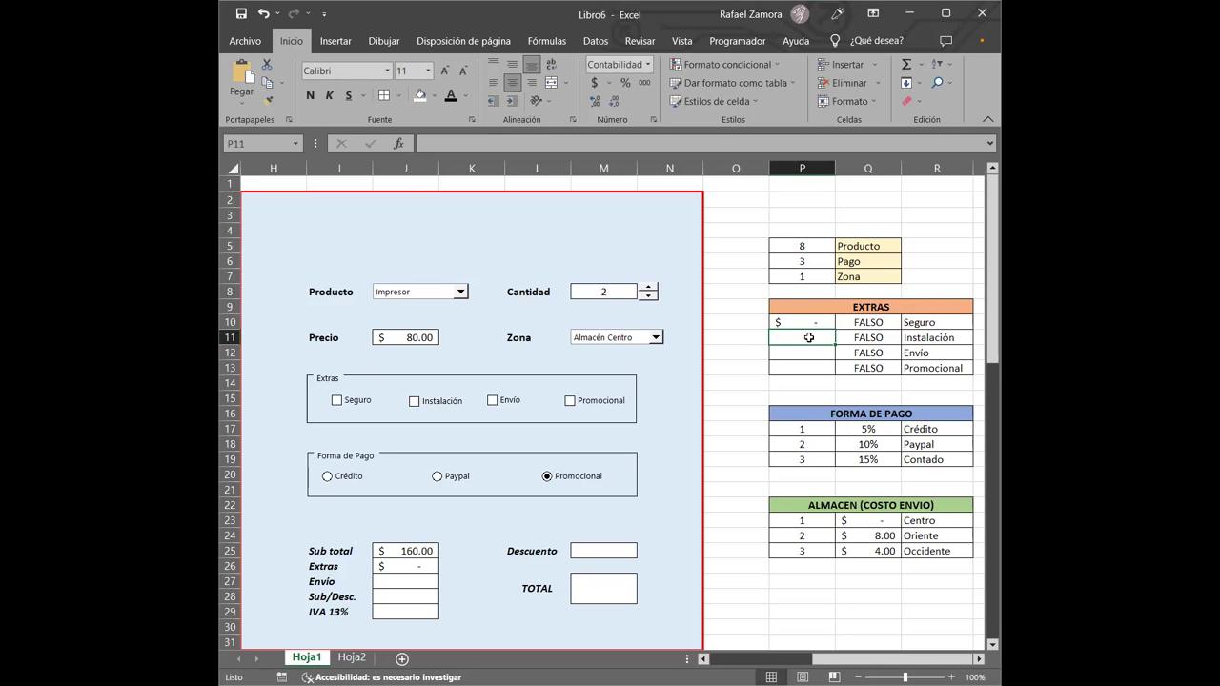
pyautogui.click(337, 401)
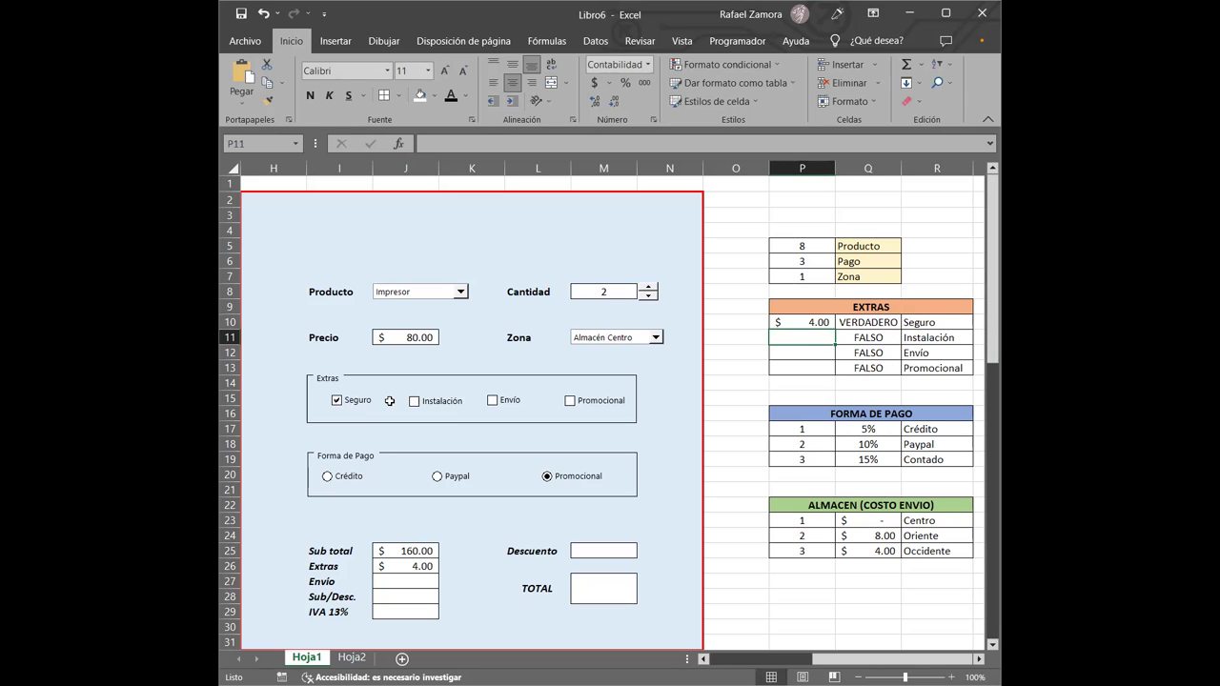
pyautogui.click(337, 401)
pyautogui.doubleClick(905, 169)
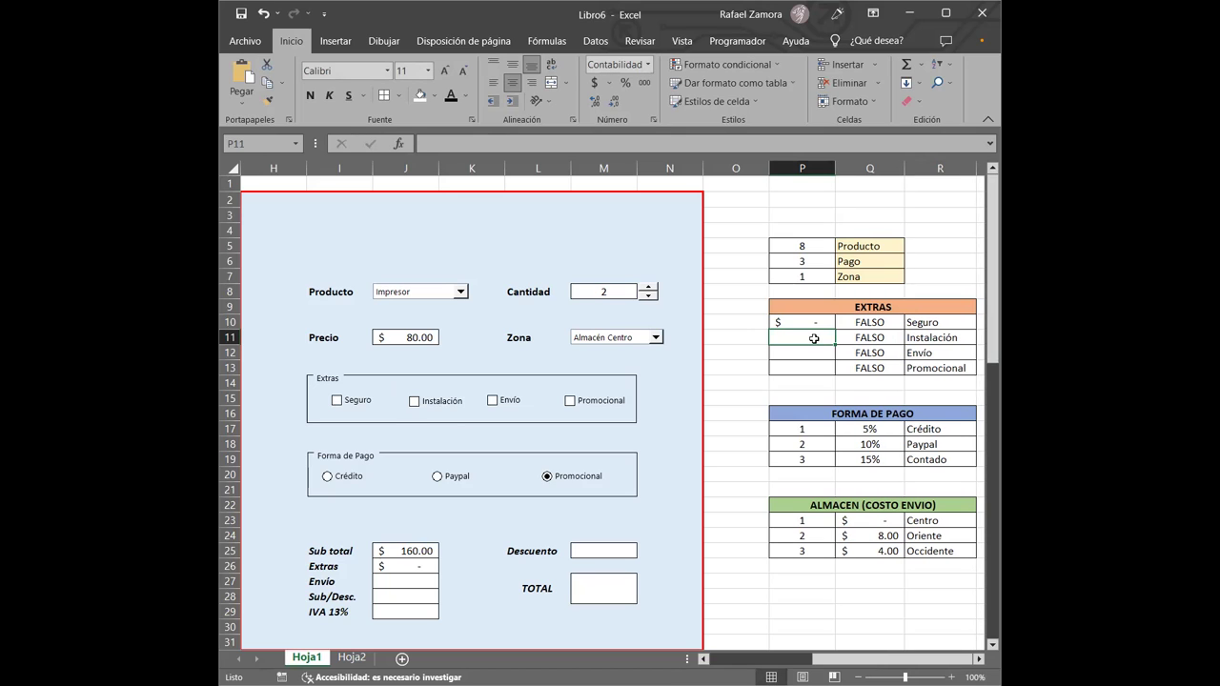
# Step: Enter =SI(Q11,10,0) in P11 and test it with the Instalación checkbox
pyautogui.write('=')
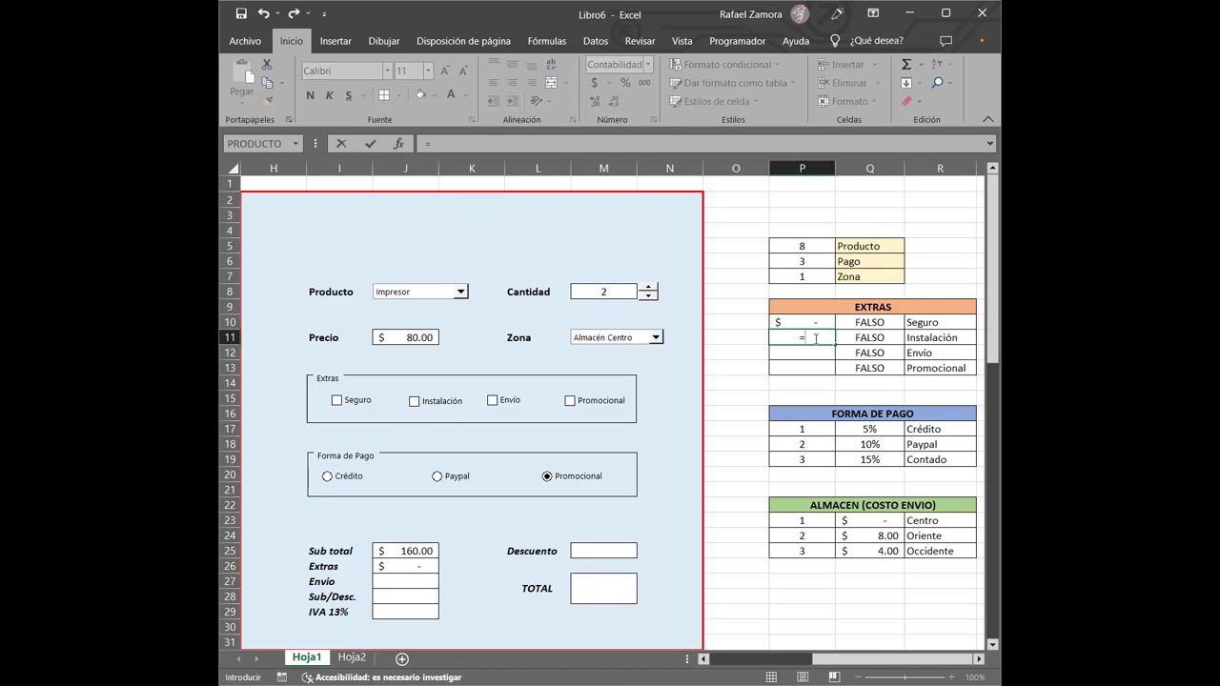
pyautogui.write('si')
pyautogui.press('Tab')
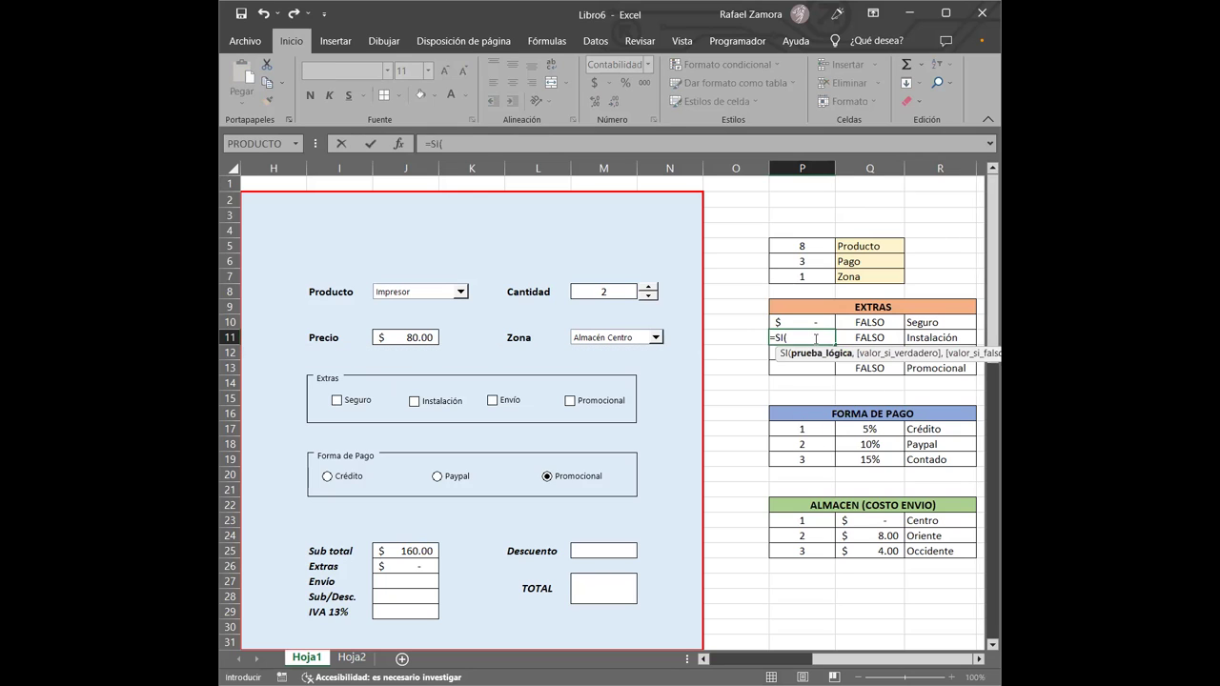
pyautogui.click(878, 337)
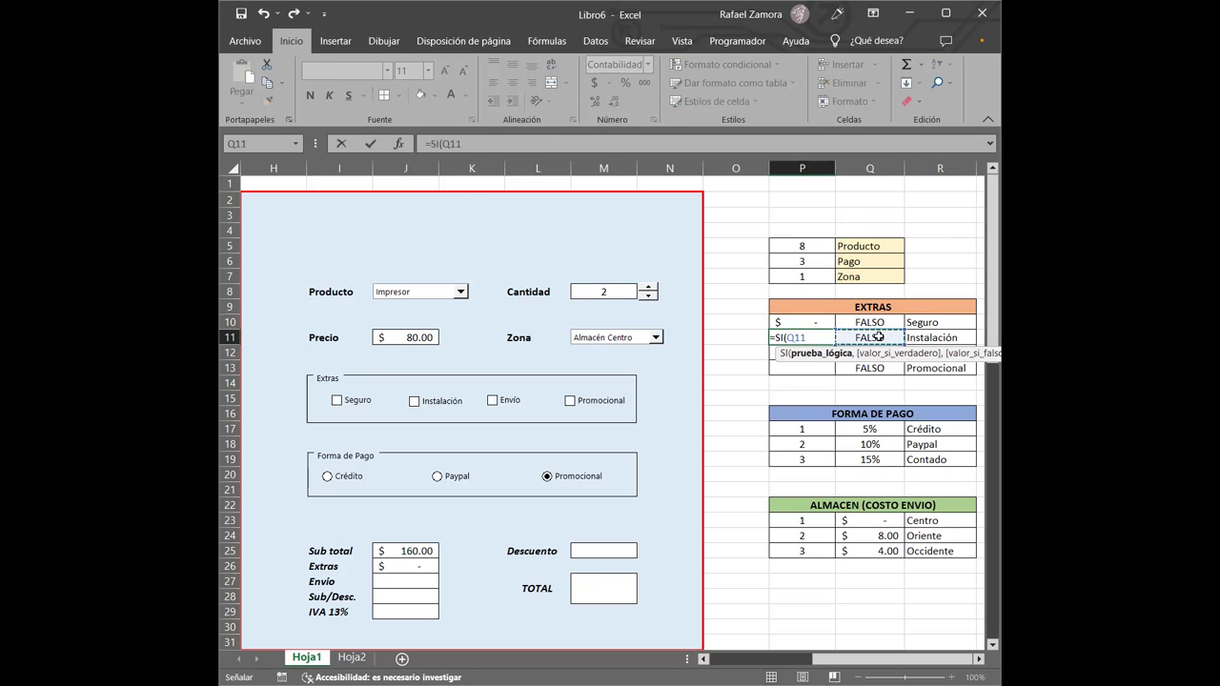
pyautogui.write(',')
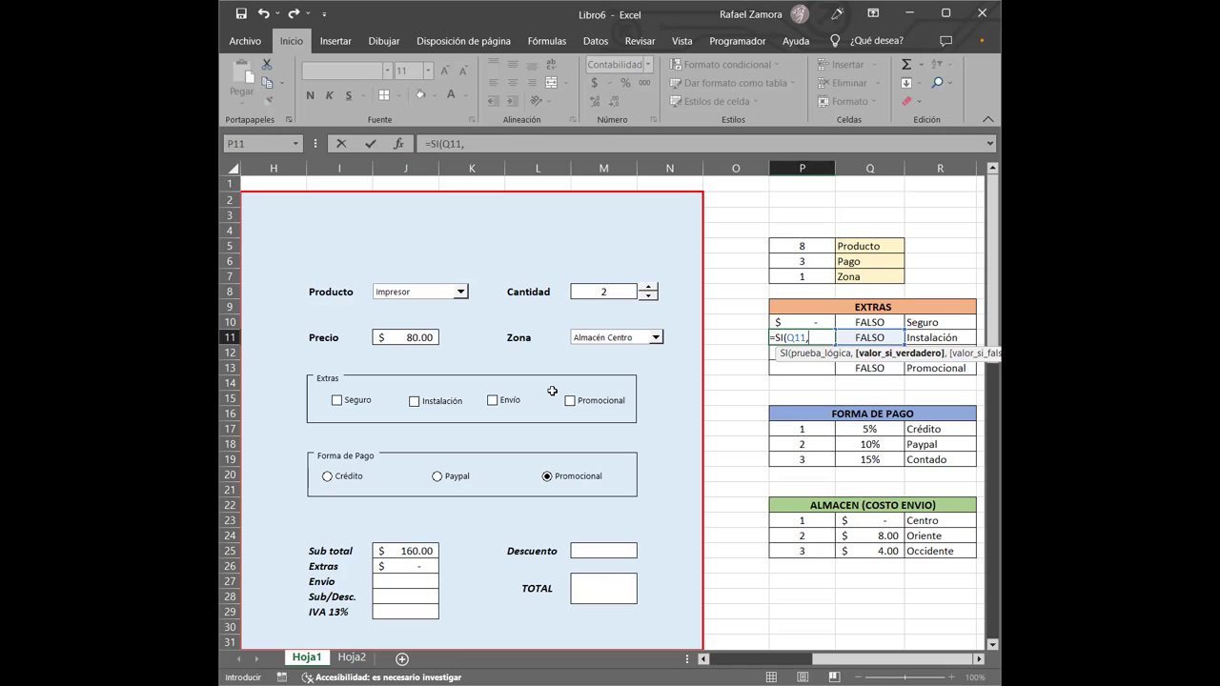
pyautogui.write('10')
pyautogui.write(',0')
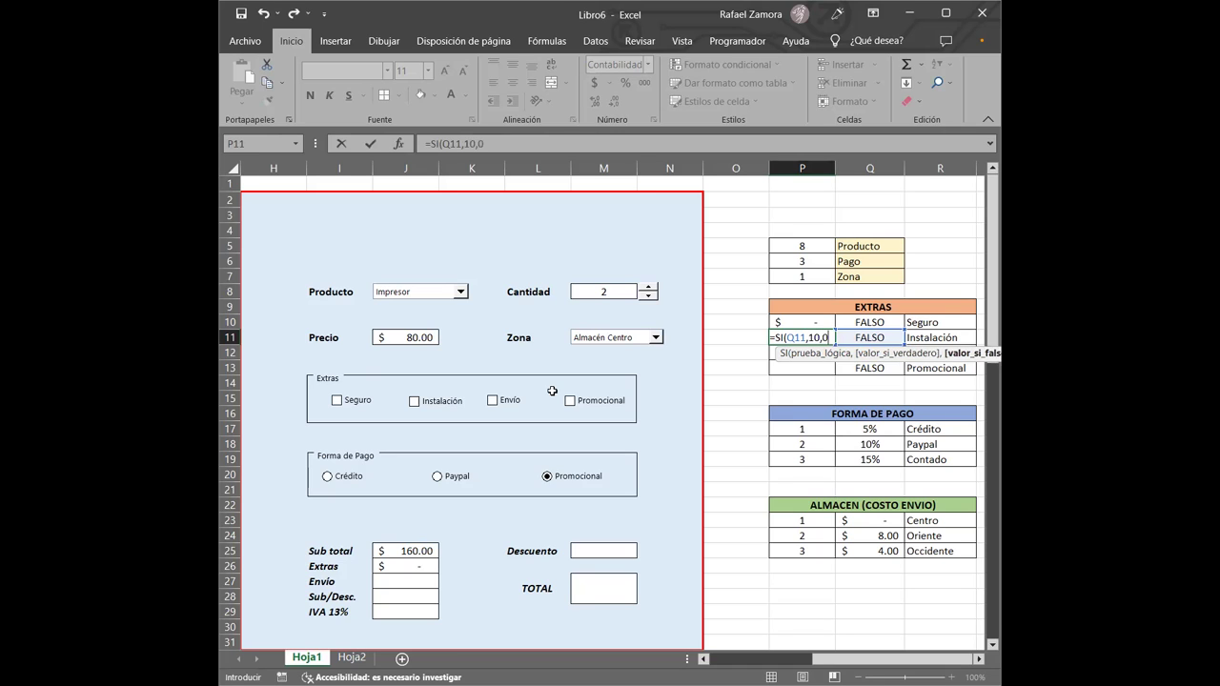
pyautogui.press('Return')
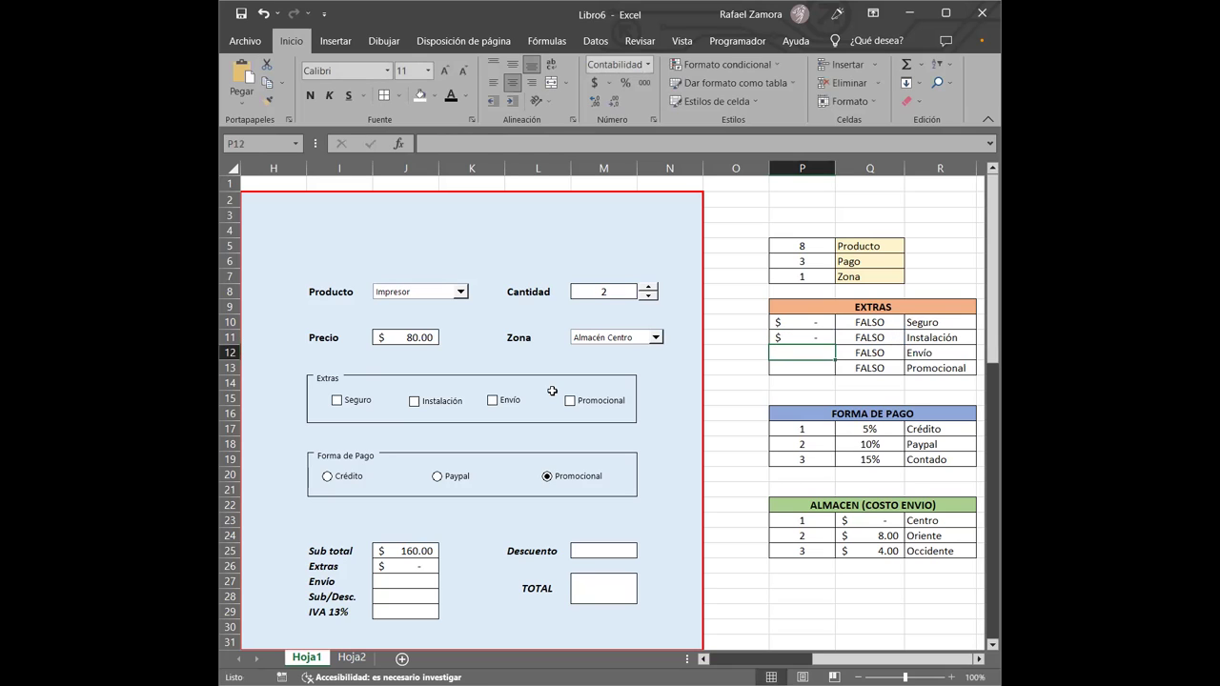
pyautogui.click(414, 401)
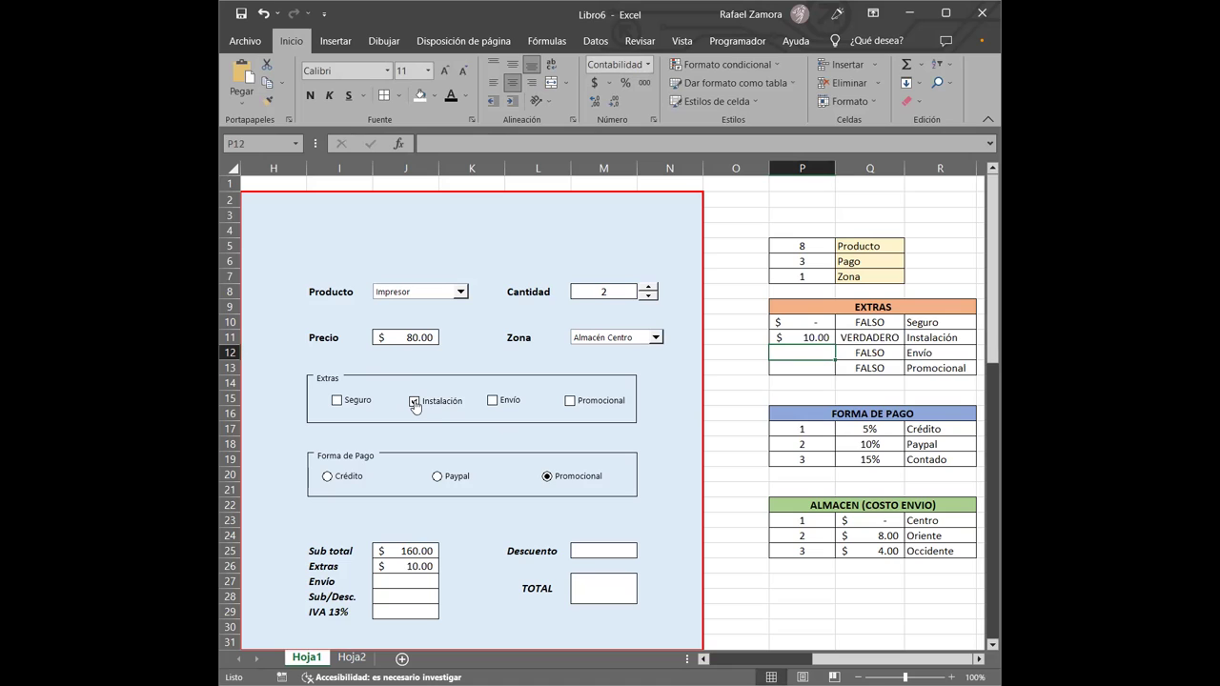
pyautogui.click(414, 401)
# Step: Enter =SI(Q12,4,0) in P12 and test it with the Envío checkbox
pyautogui.write('=')
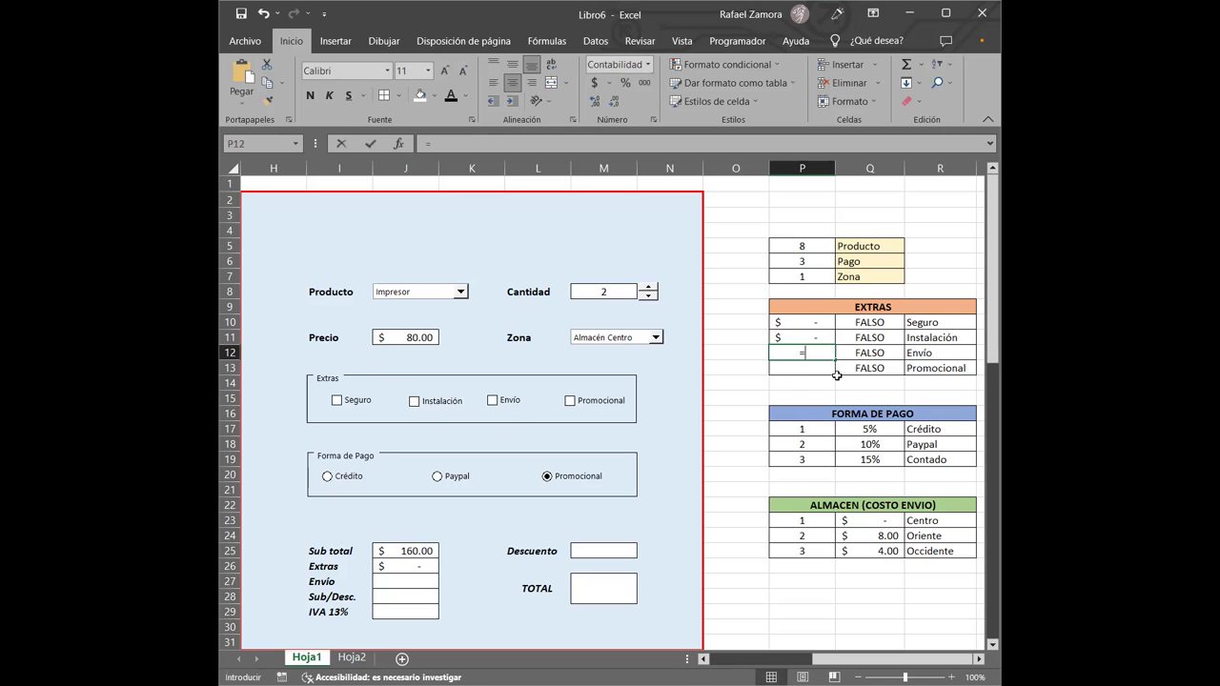
pyautogui.write('SI(')
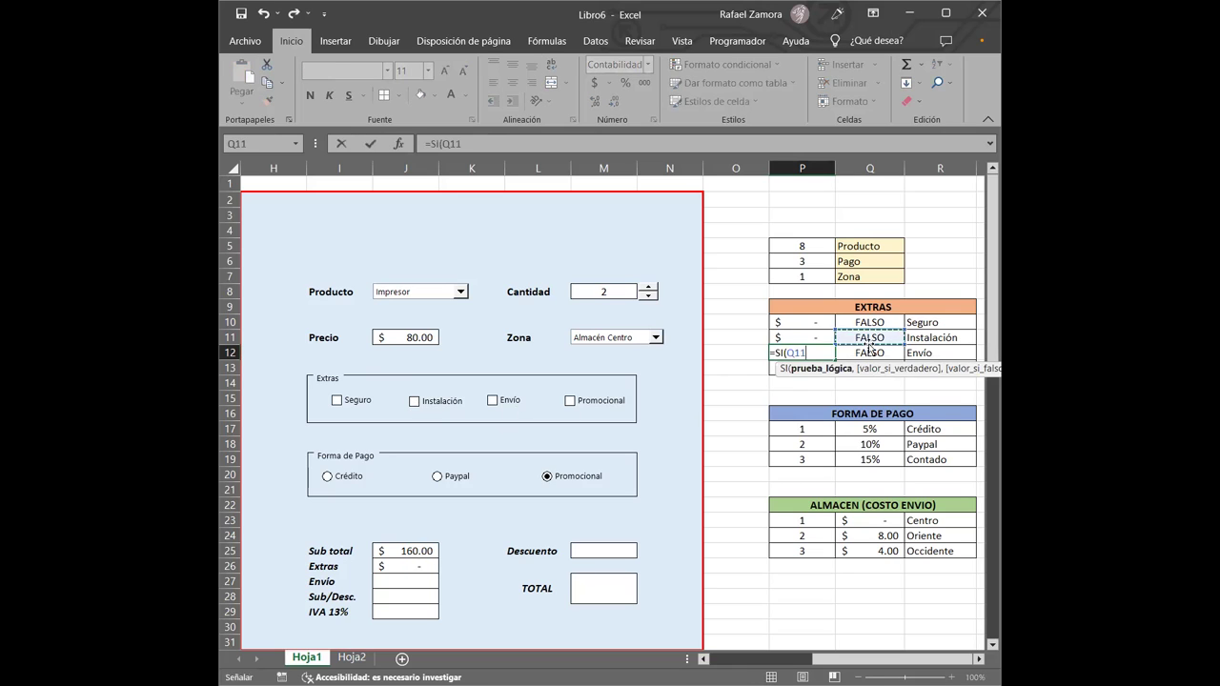
pyautogui.click(873, 353)
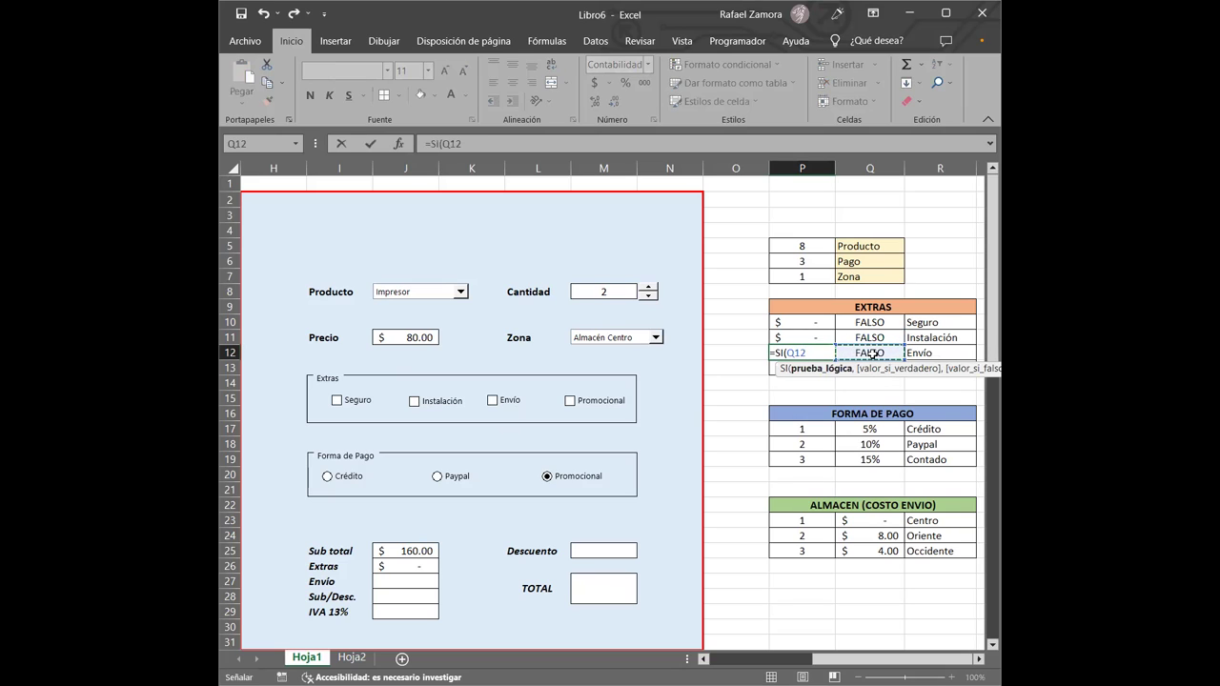
pyautogui.write(',')
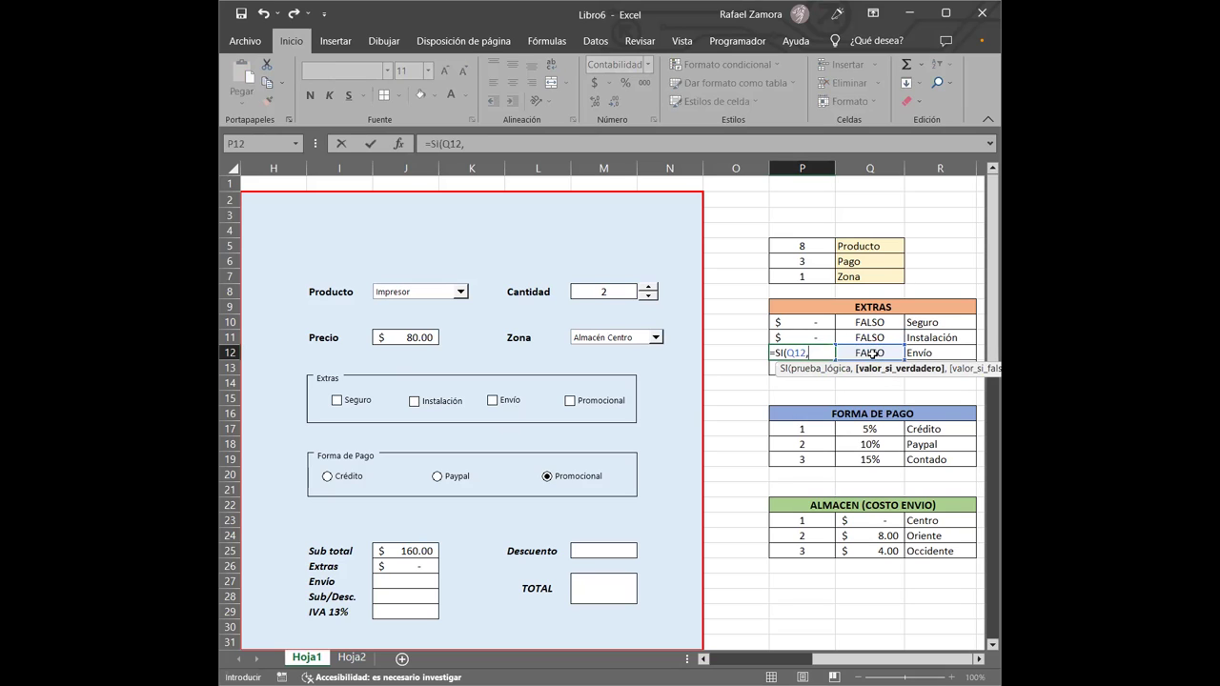
pyautogui.write('4')
pyautogui.write(',0')
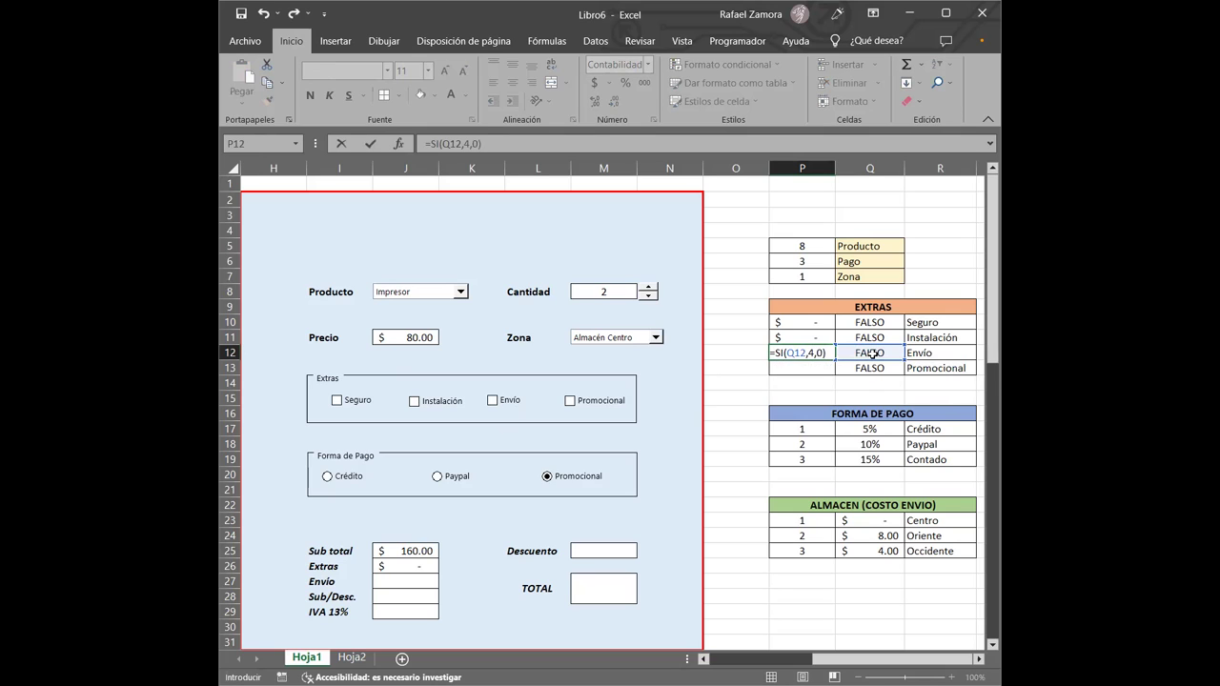
pyautogui.press('Return')
pyautogui.click(495, 404)
pyautogui.click(493, 401)
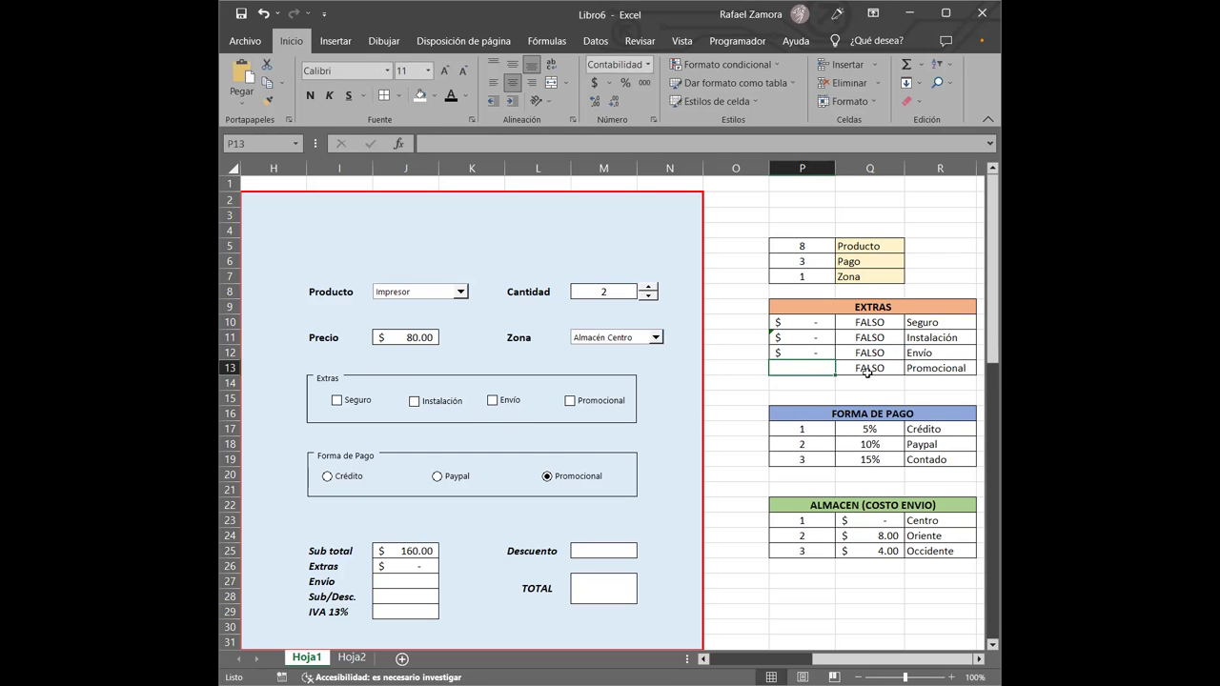
# Step: Enter =SI(Q13,2,0) in P13 so the Promocional extra costs 2 when ticked
pyautogui.hotkey('ctrl', 'pagedown')
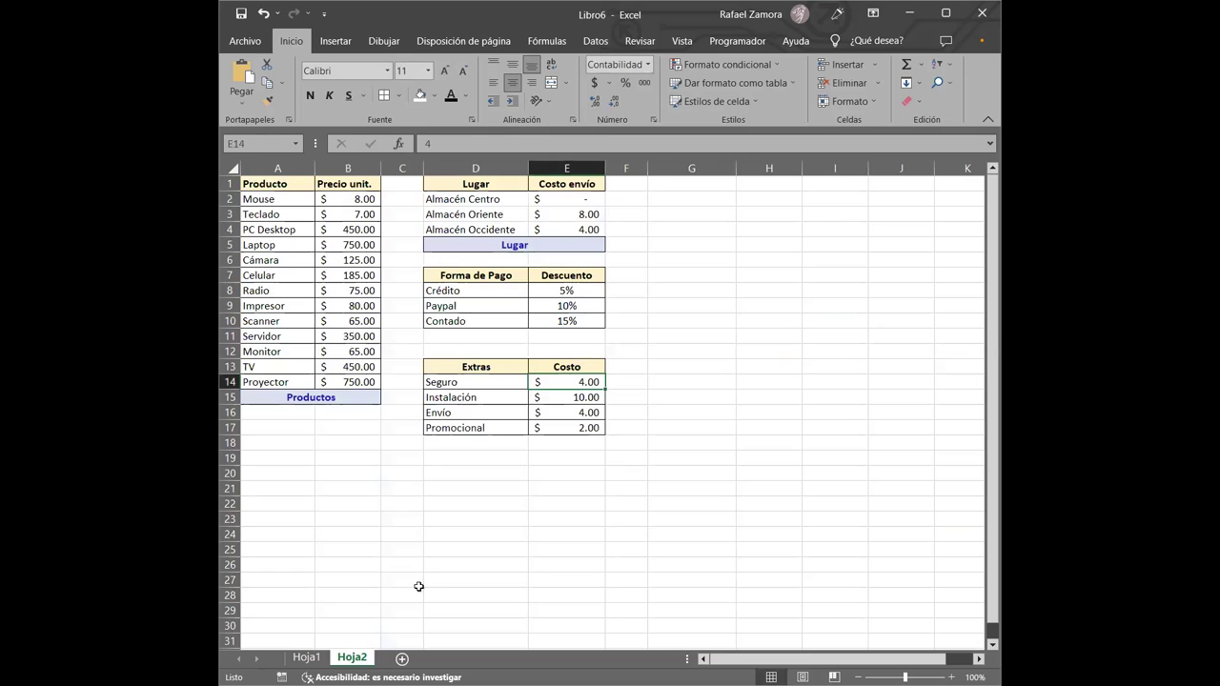
pyautogui.hotkey('ctrl', 'pageup')
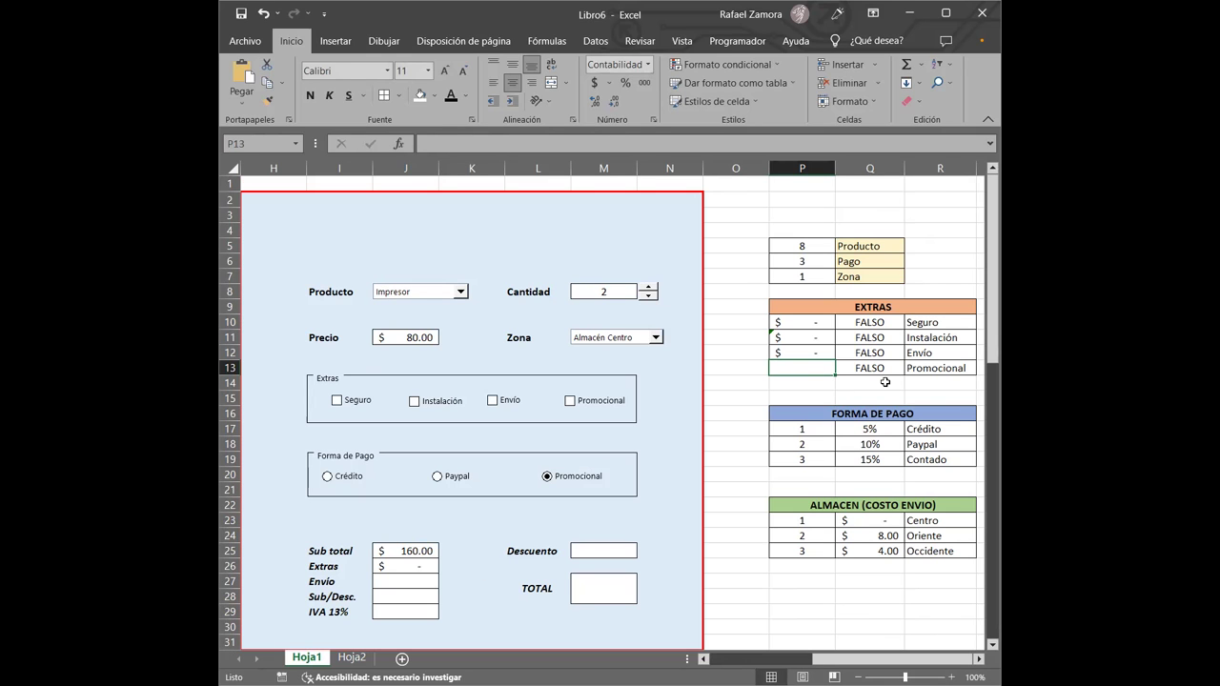
pyautogui.write('=')
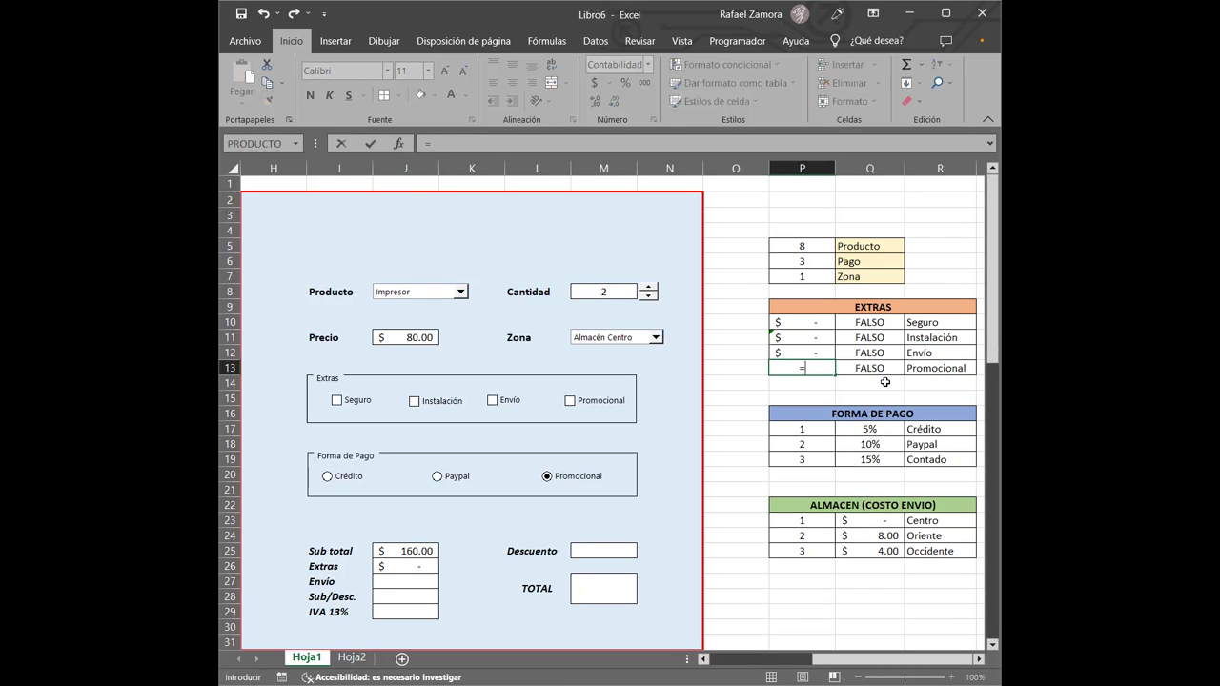
pyautogui.write('SI(')
pyautogui.click(886, 369)
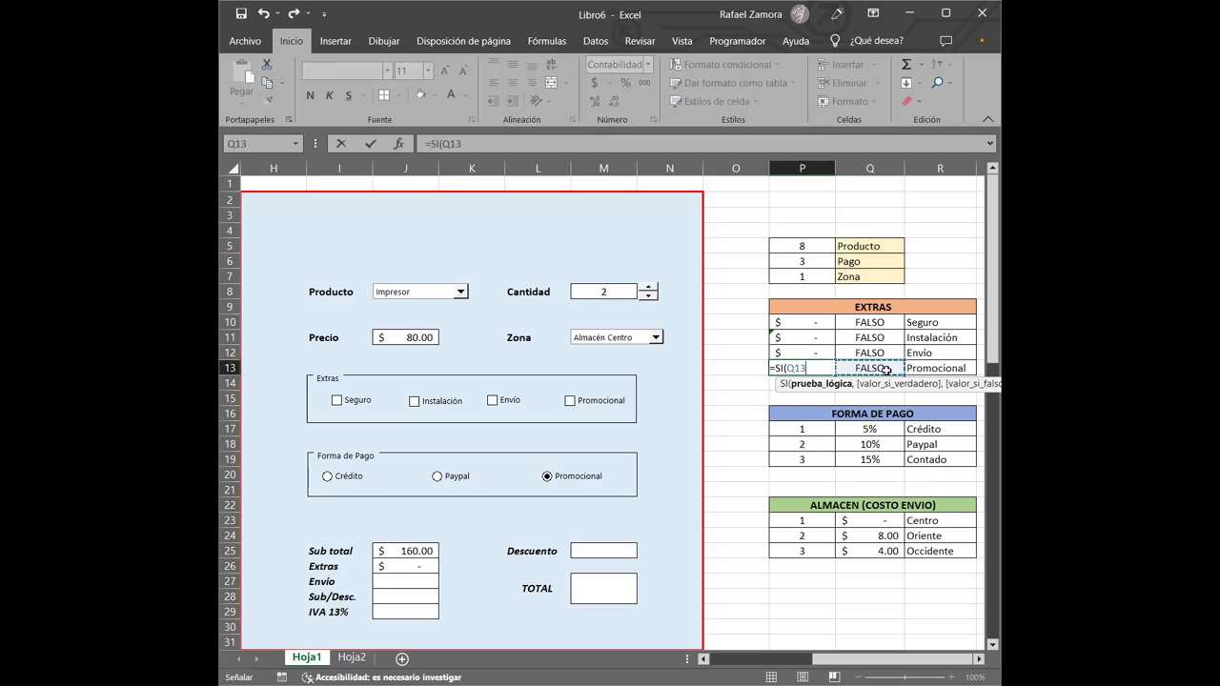
pyautogui.write(',2')
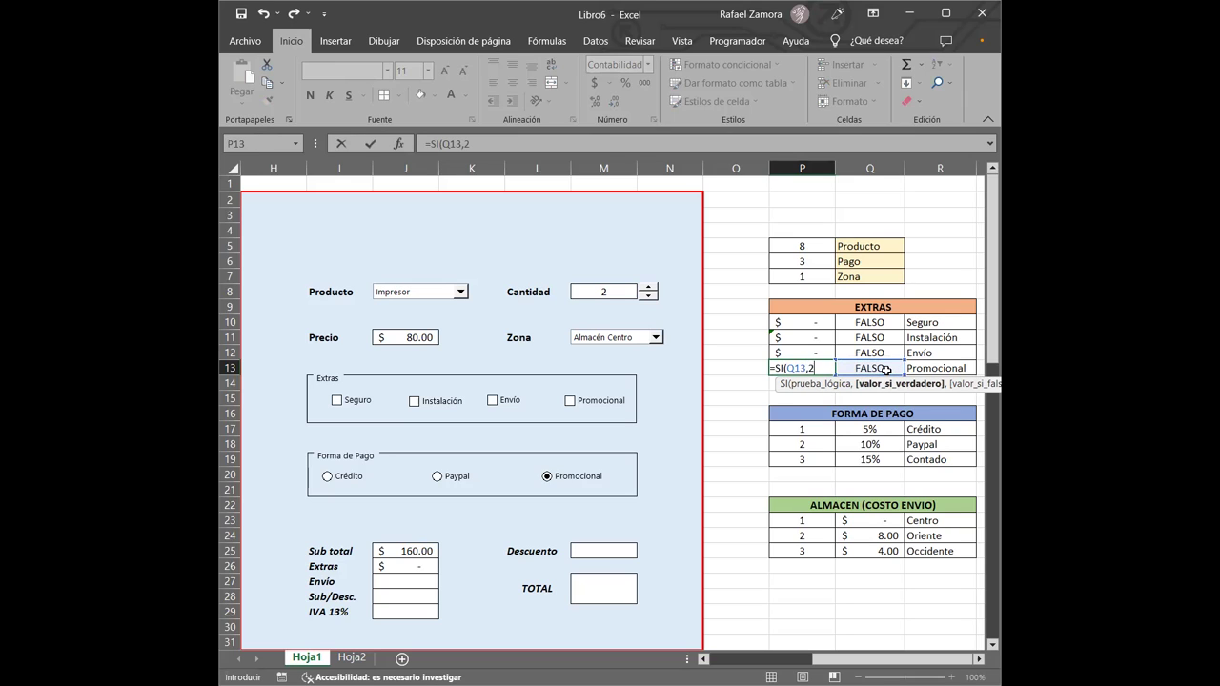
pyautogui.write(',0')
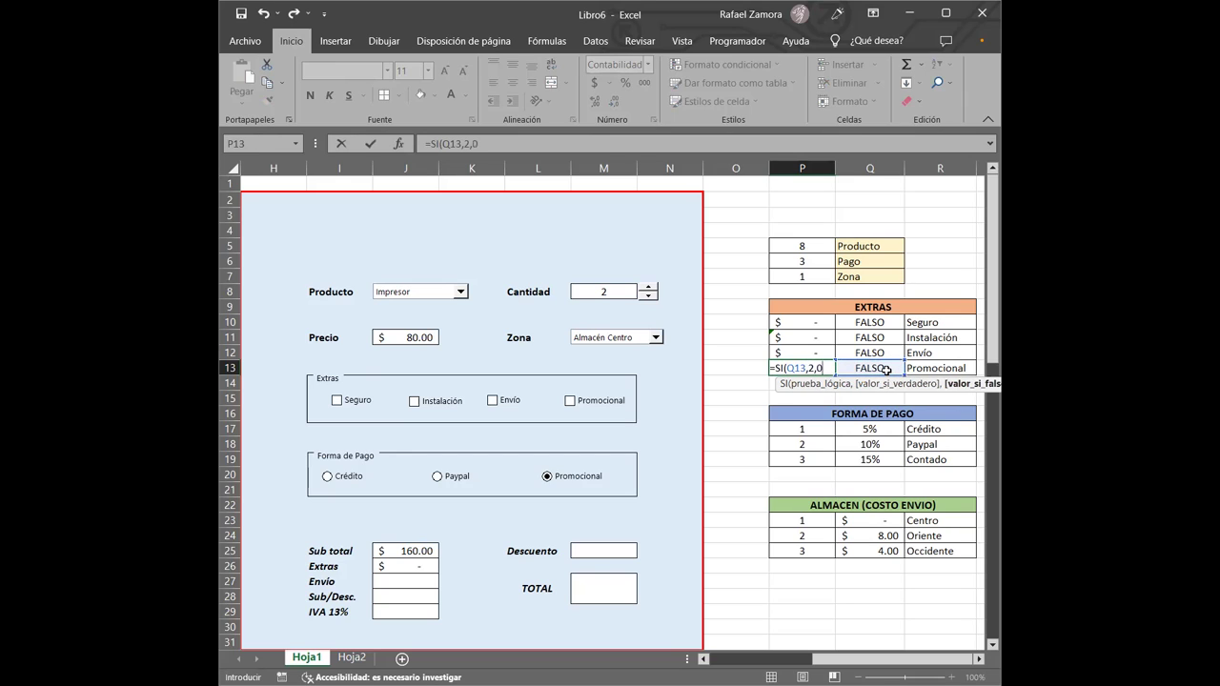
pyautogui.press('Return')
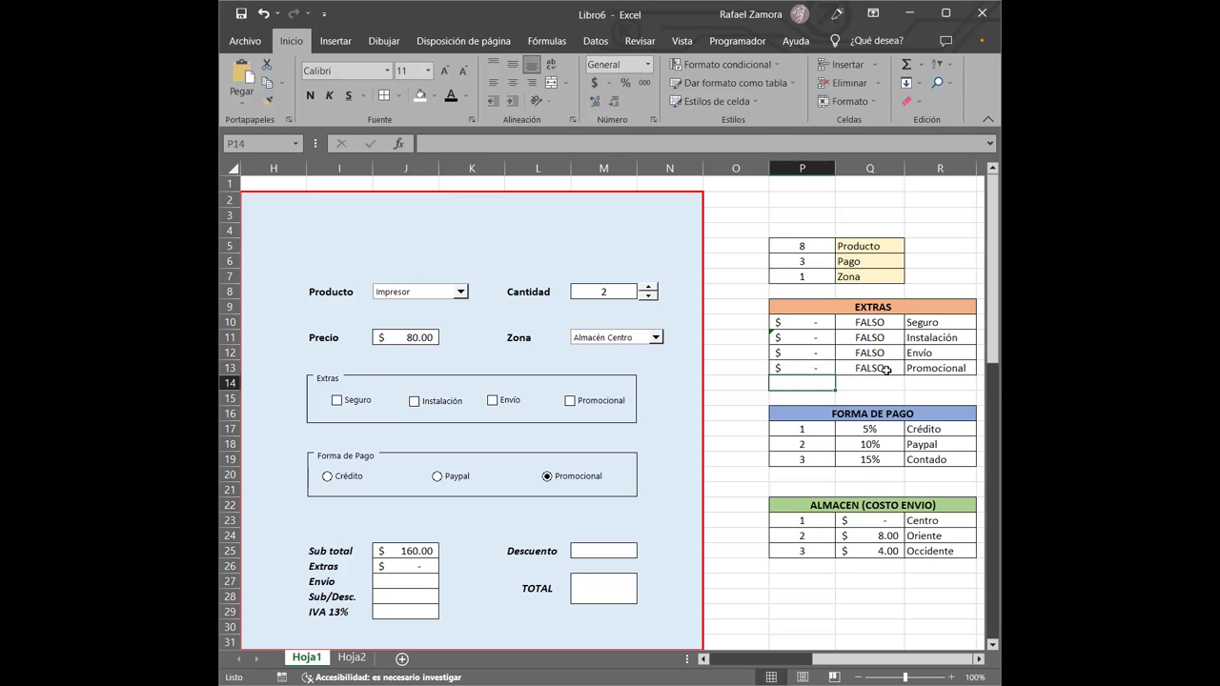
# Step: Ignore the error indicator flagged on cell P11
pyautogui.click(790, 337)
pyautogui.click(741, 340)
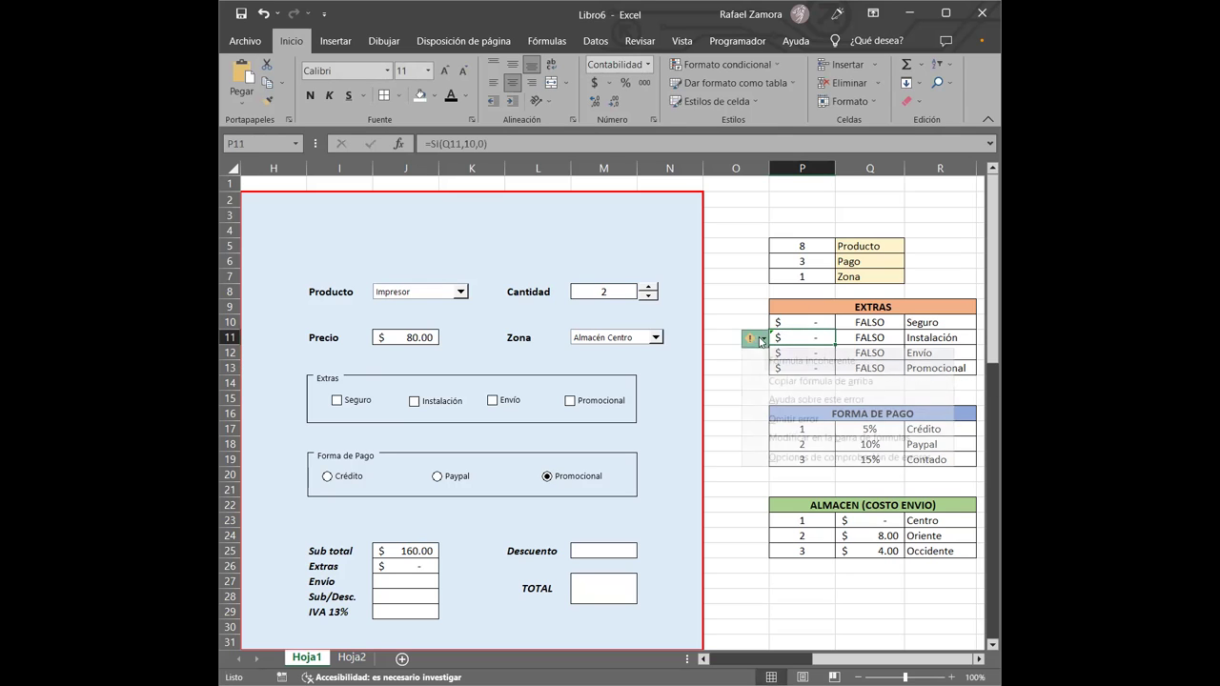
pyautogui.click(785, 415)
pyautogui.click(750, 425)
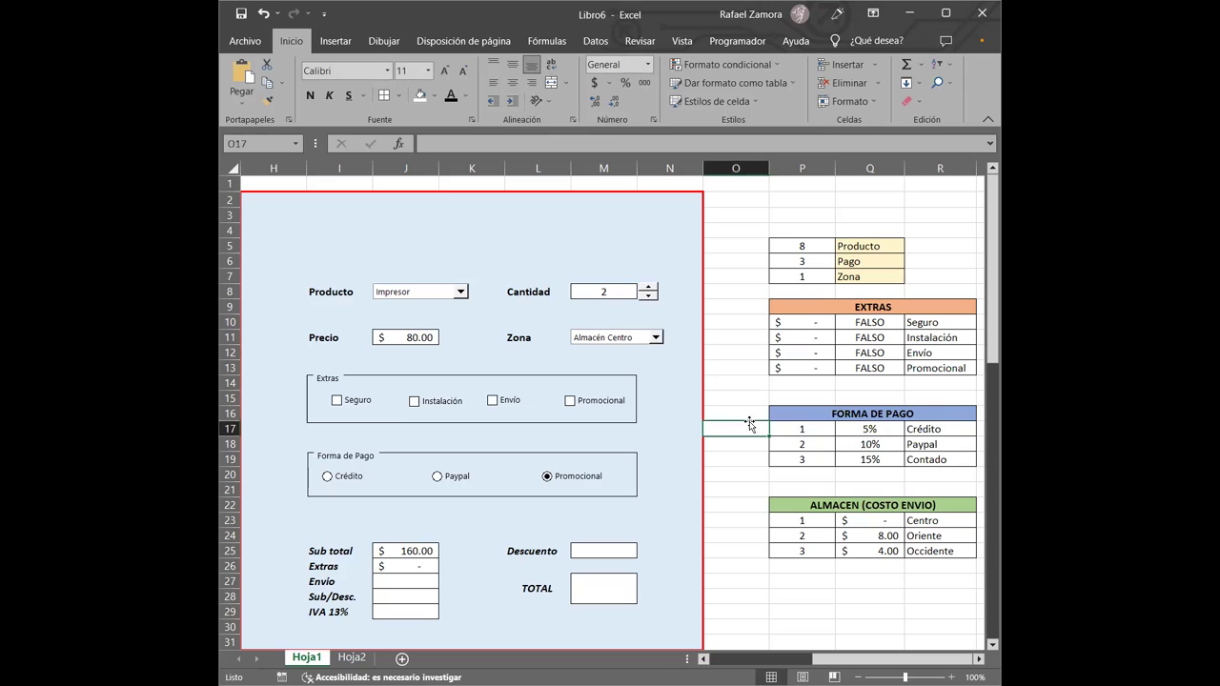
# Step: Tick Seguro, Instalación, Envío and Promocional so Extras totals $ 20.00
pyautogui.click(362, 401)
pyautogui.click(425, 403)
pyautogui.click(506, 404)
pyautogui.click(577, 403)
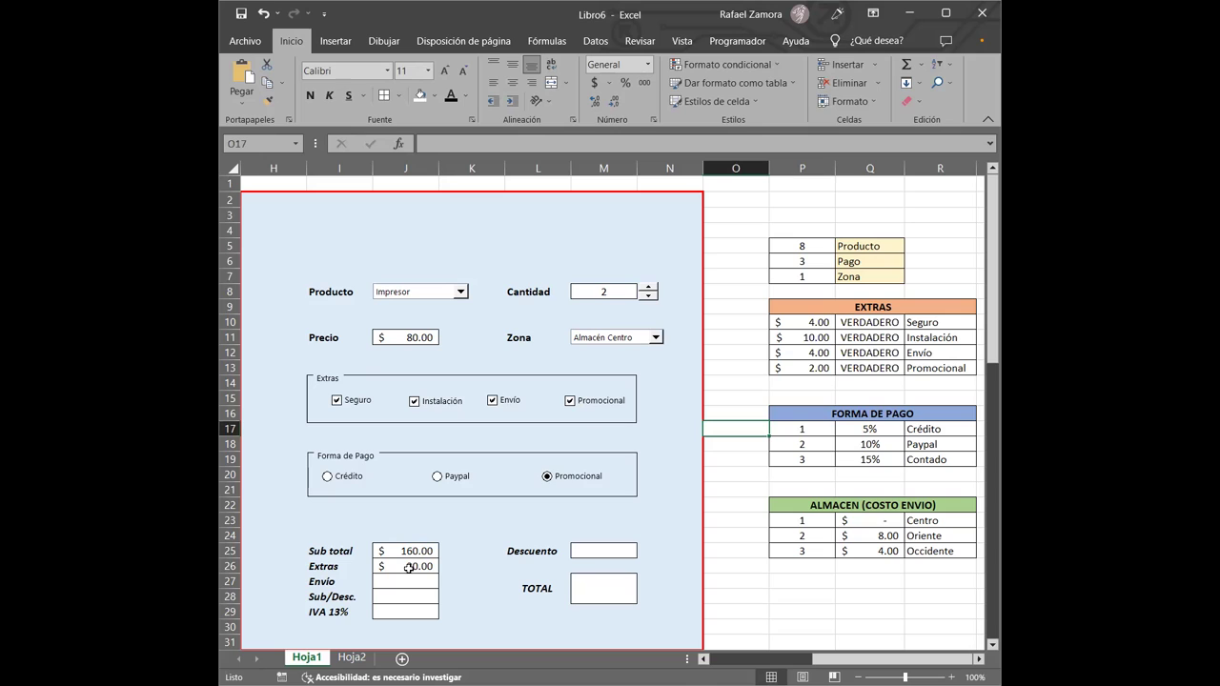
pyautogui.doubleClick(408, 567)
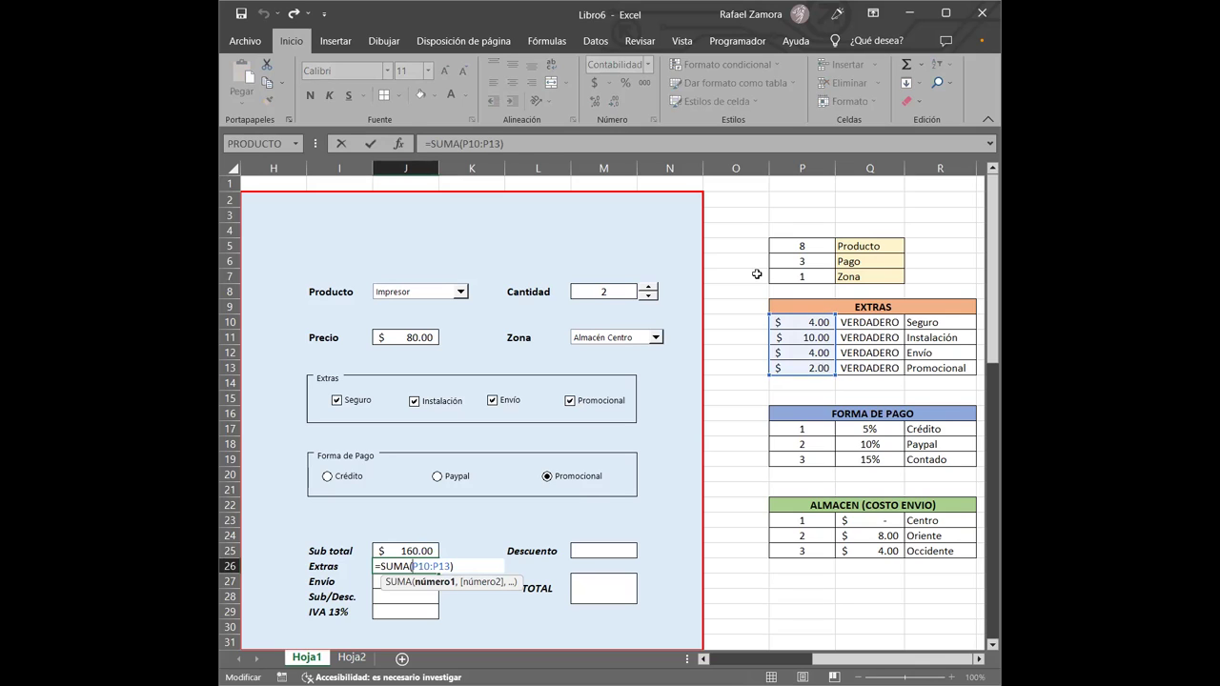
pyautogui.click(705, 286)
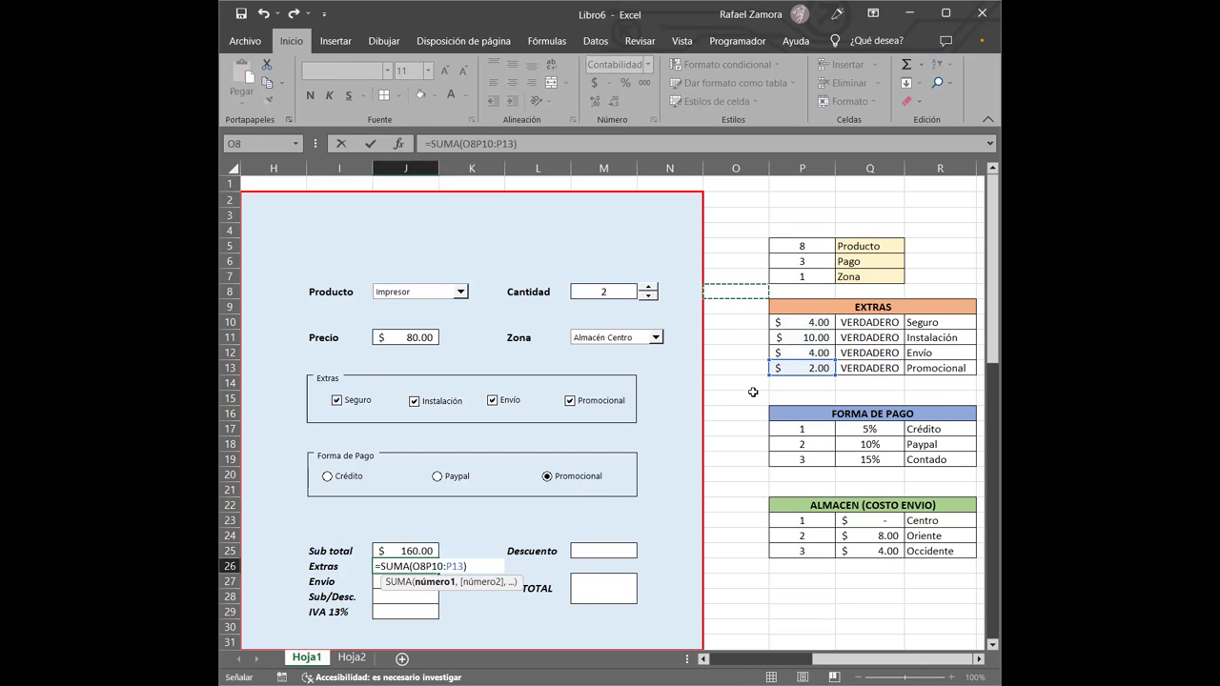
pyautogui.press('Escape')
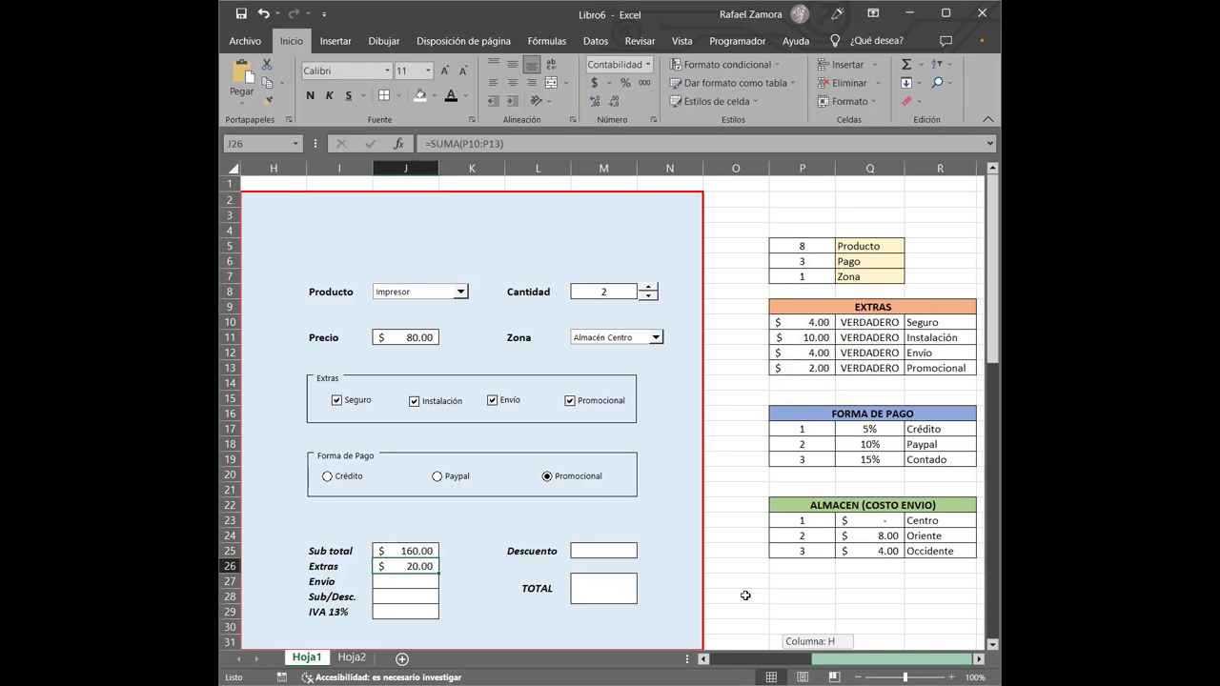
pyautogui.hscroll(-2, 746, 596)
pyautogui.hscroll(1, 746, 596)
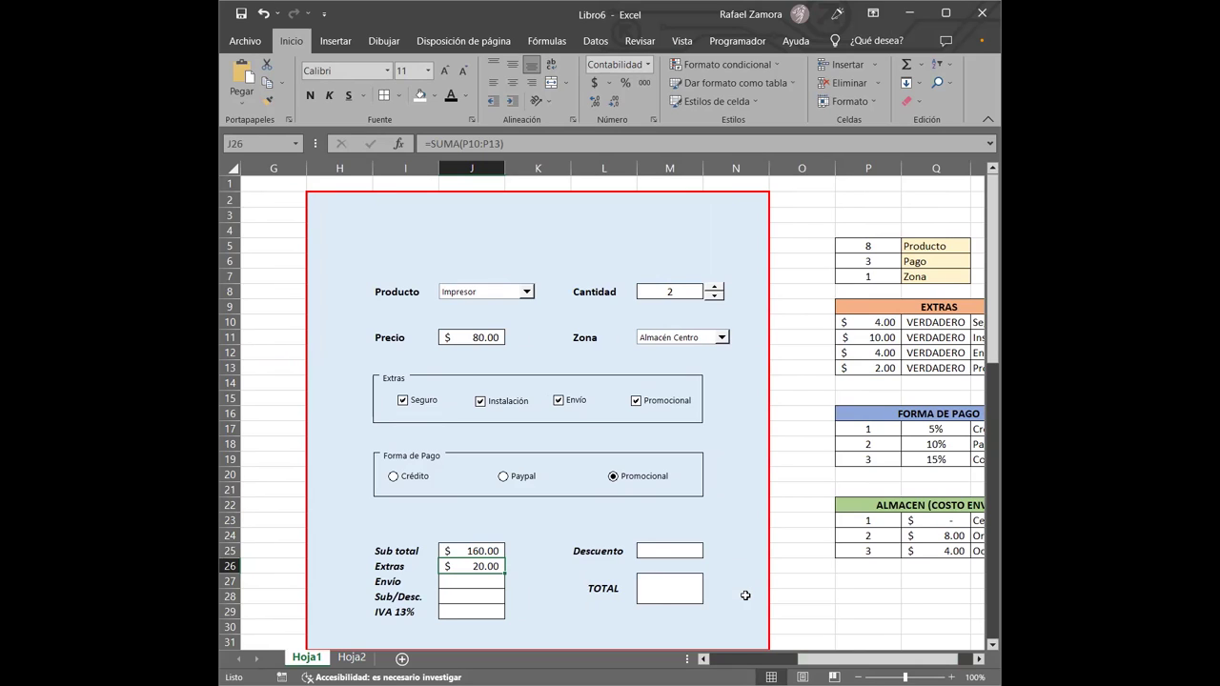
pyautogui.click(808, 449)
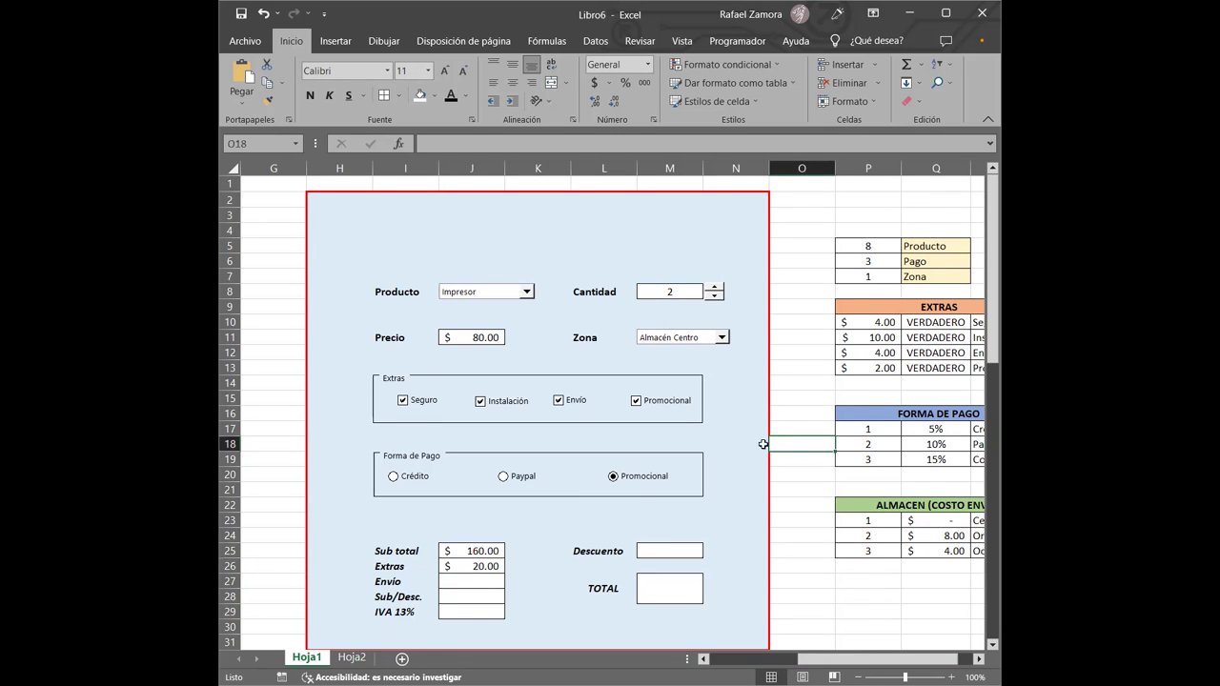
pyautogui.doubleClick(487, 335)
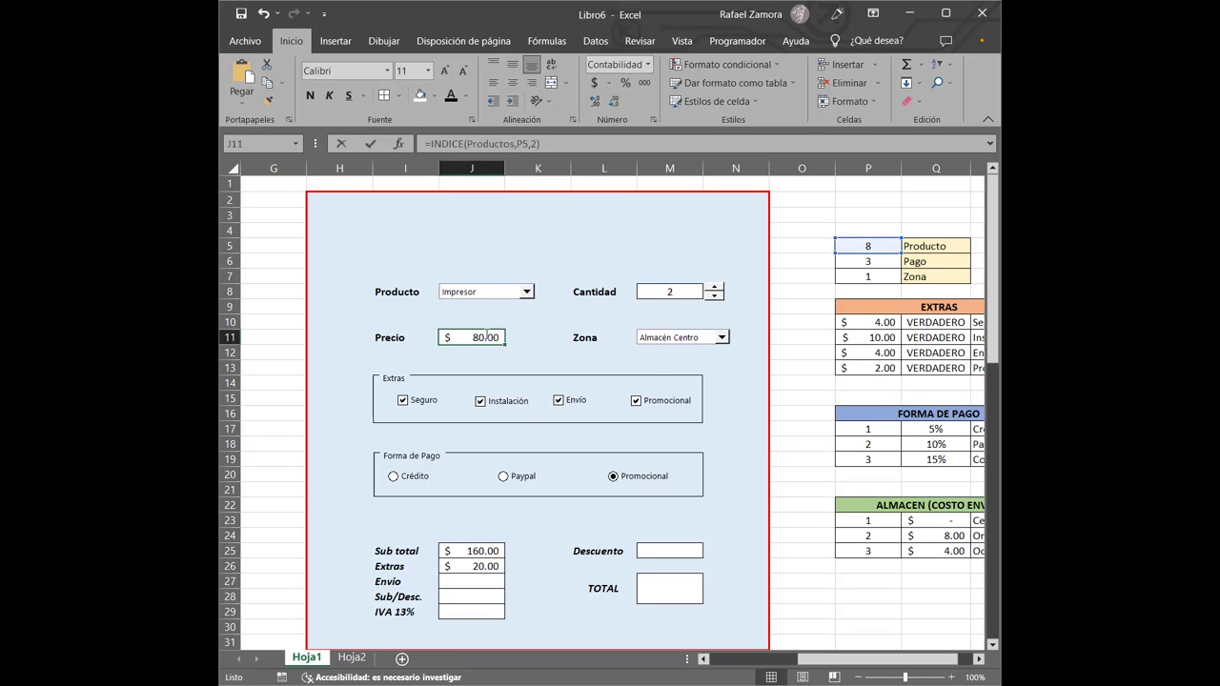
pyautogui.doubleClick(487, 336)
pyautogui.click(566, 337)
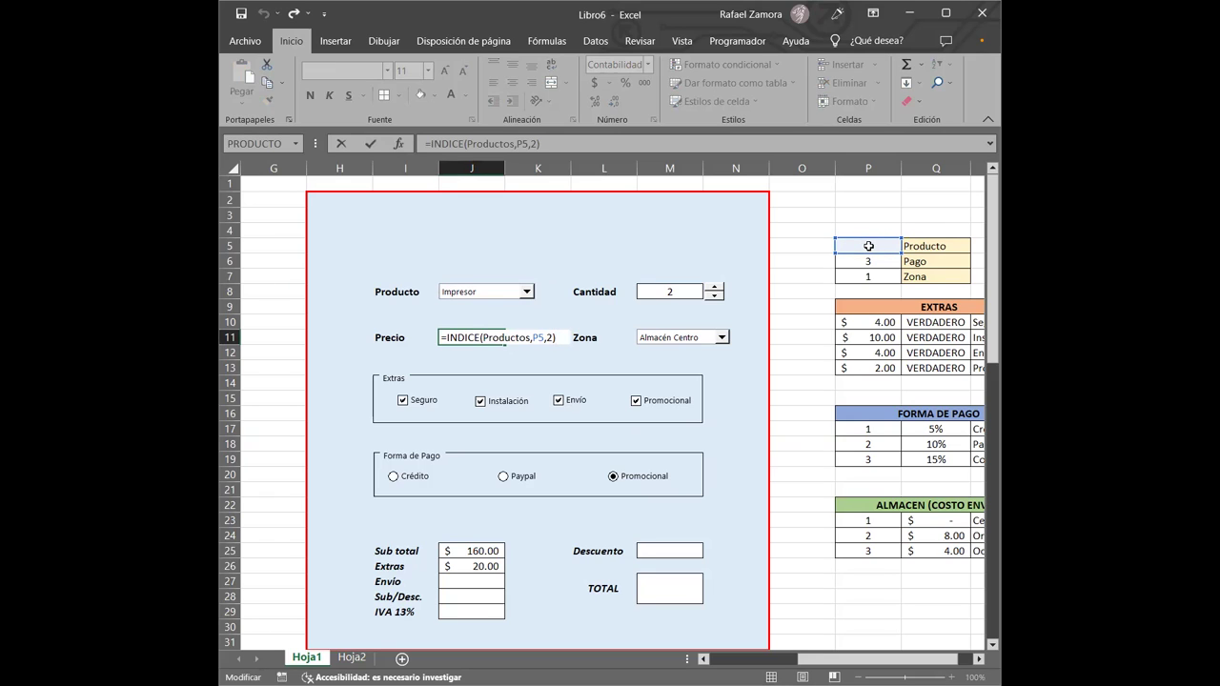
pyautogui.click(542, 340)
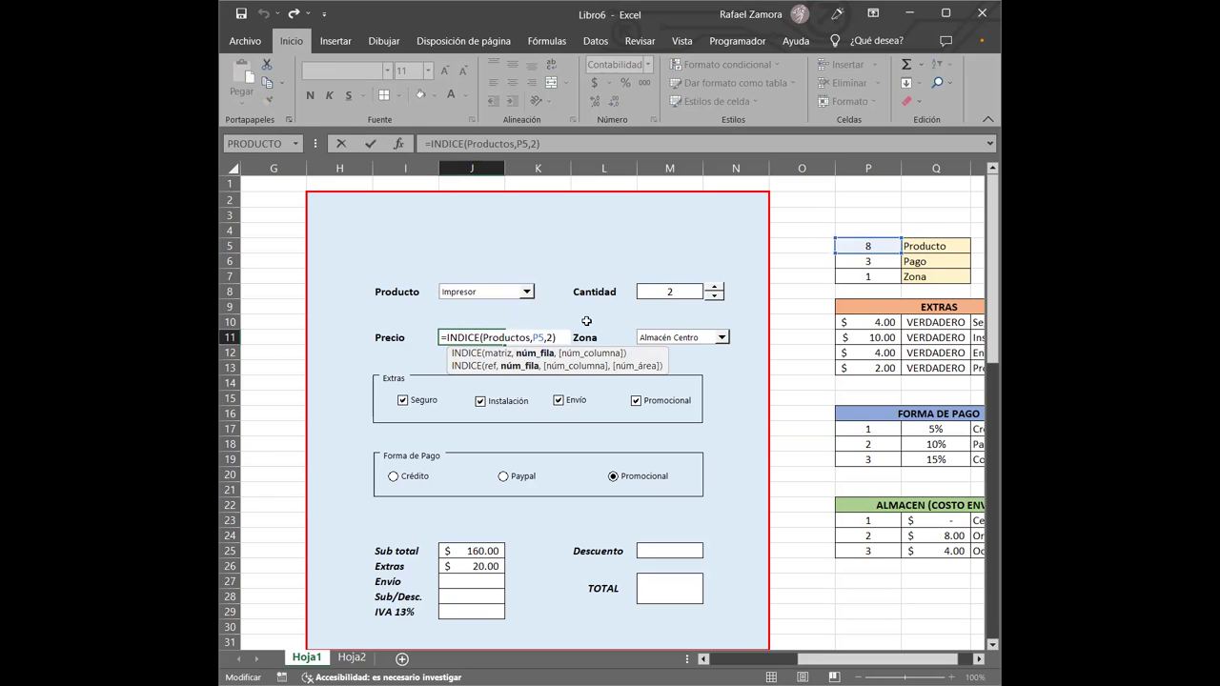
pyautogui.click(550, 337)
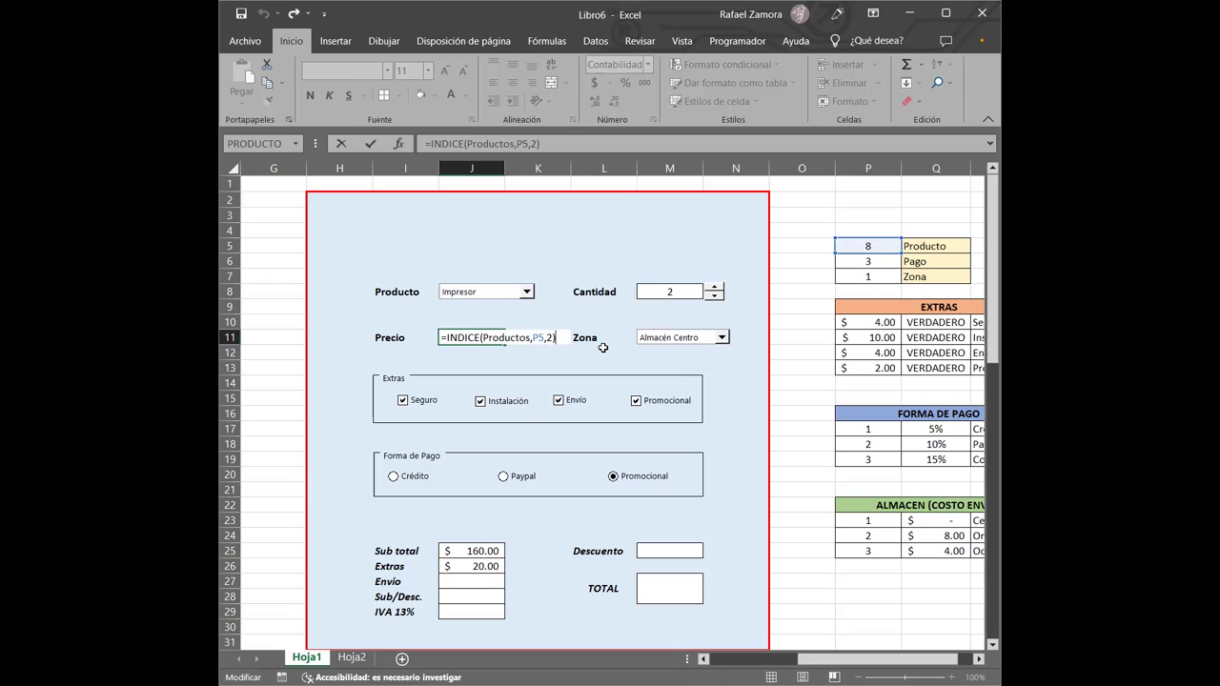
pyautogui.press('Return')
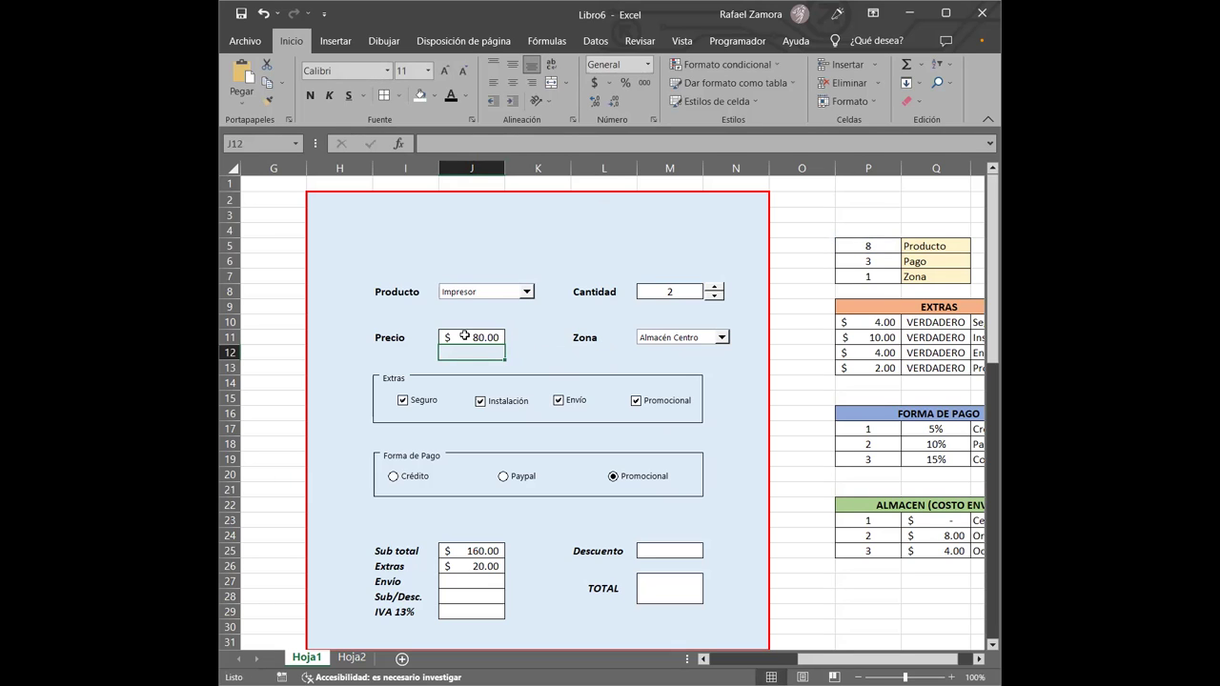
pyautogui.doubleClick(484, 550)
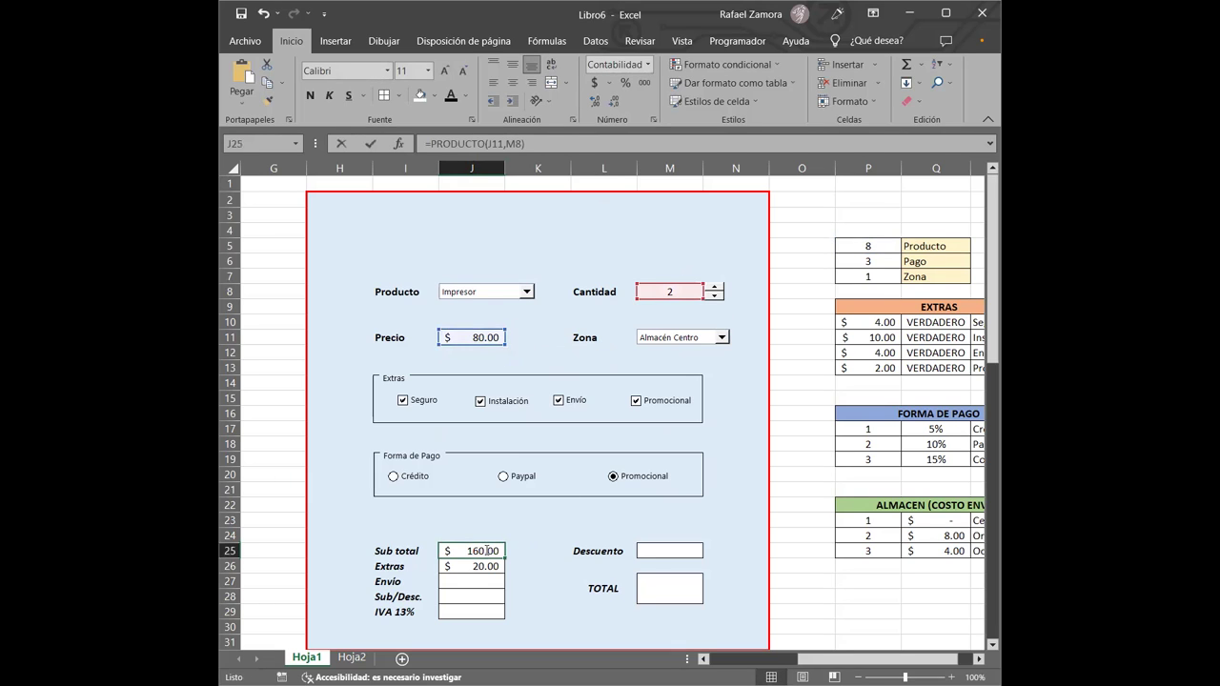
pyautogui.press('F2')
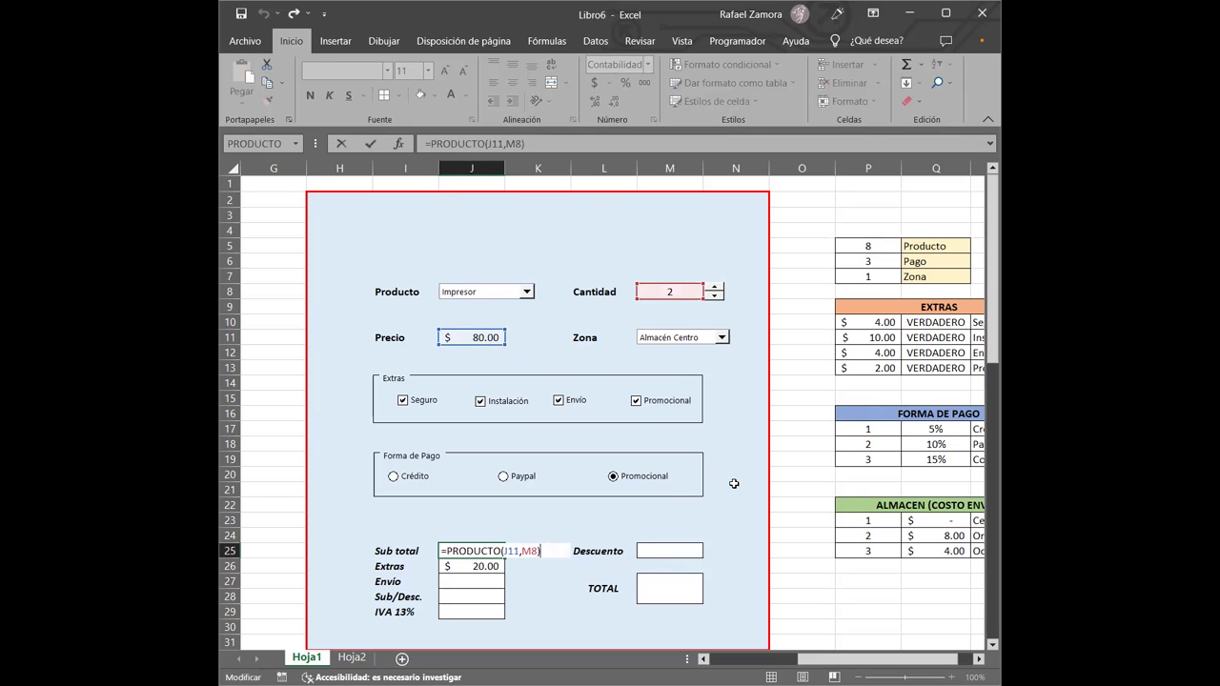
pyautogui.press('Return')
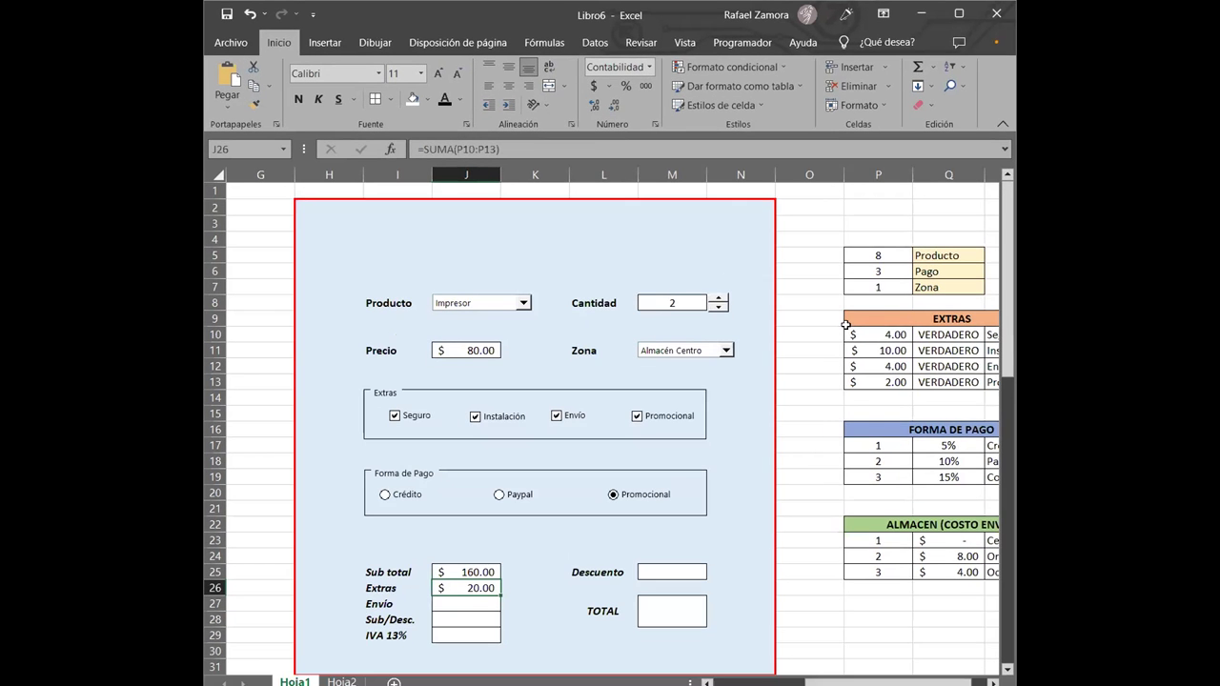
pyautogui.click(817, 252)
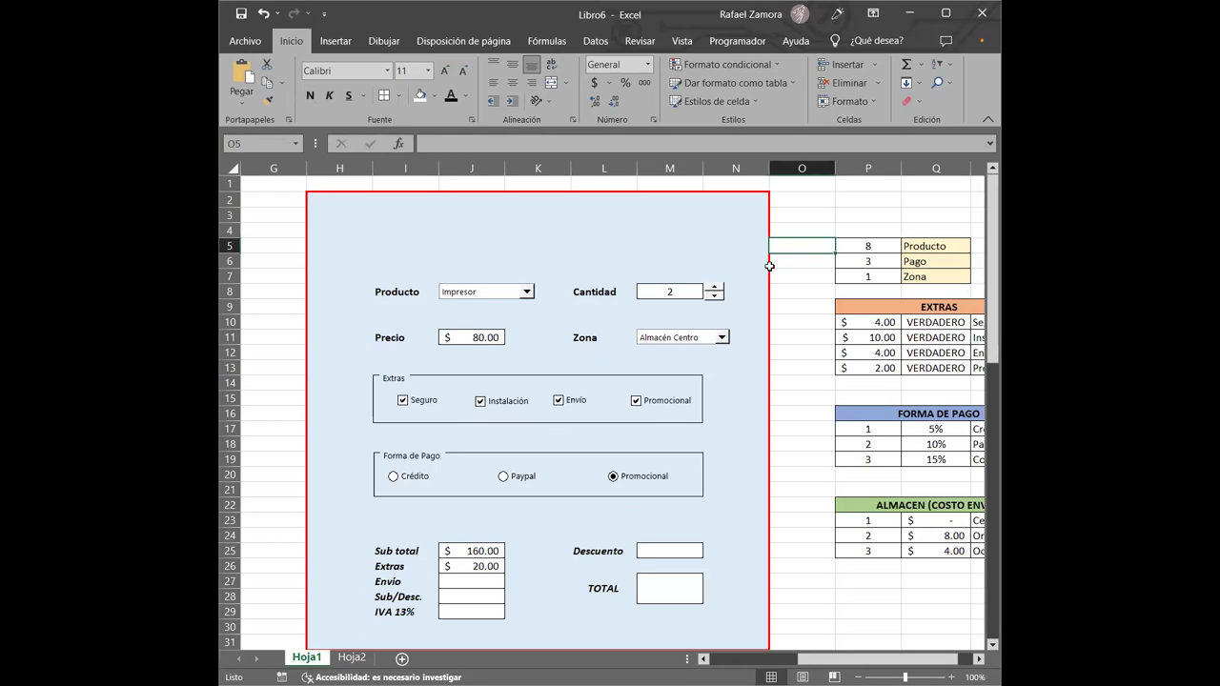
pyautogui.click(812, 217)
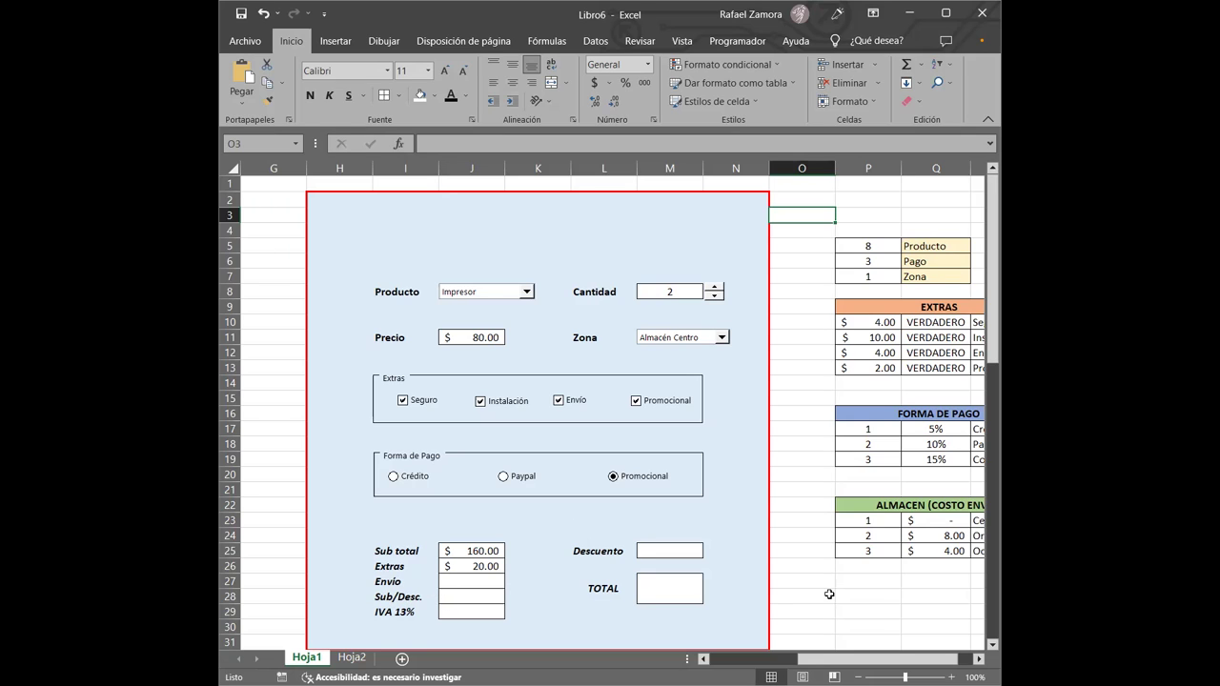
pyautogui.click(807, 440)
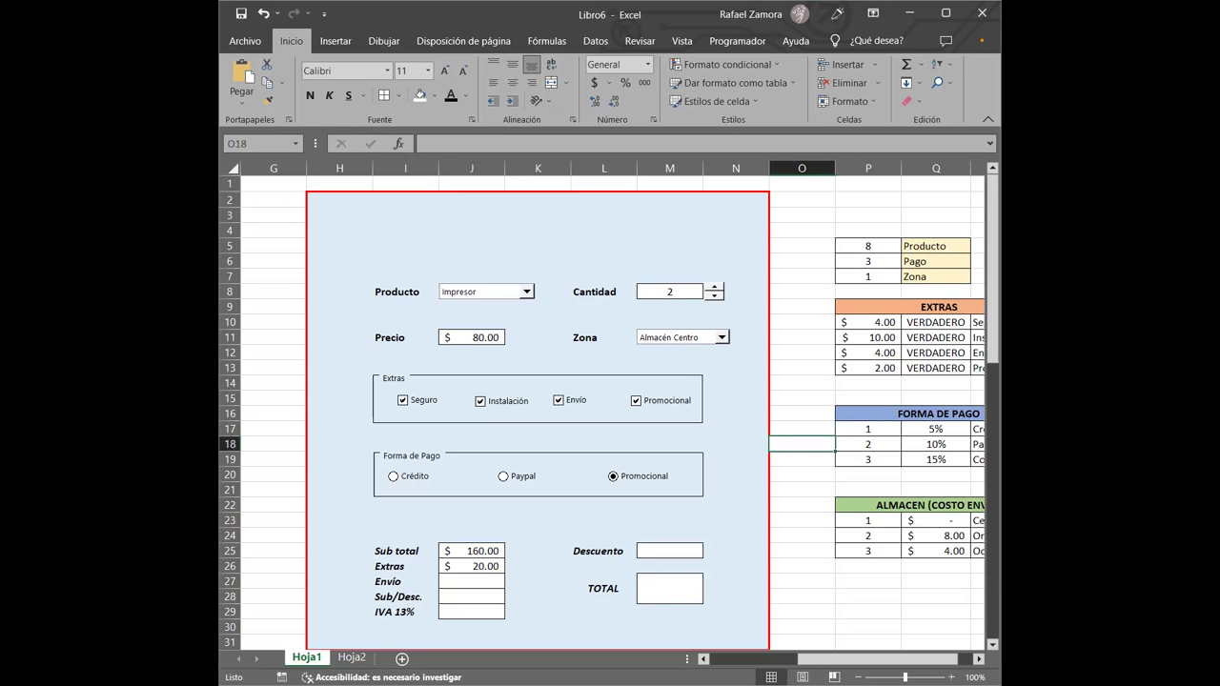